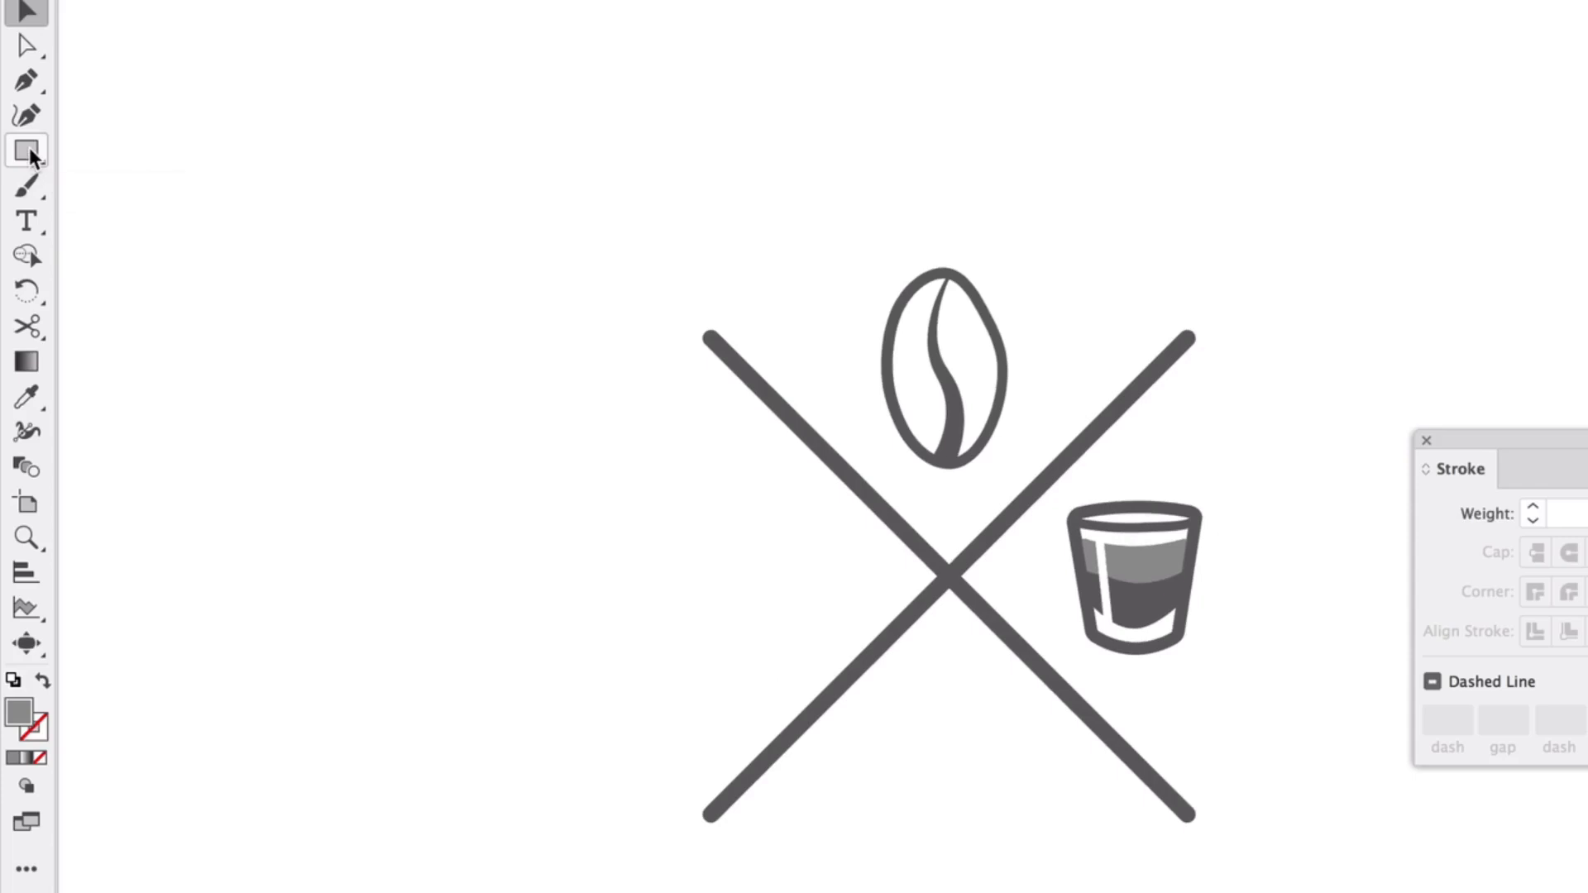
Draw a grey circle in the left quadrant of the X and pull its top anchor down with the Curvature tool into a bowl
drag(30, 150, 106, 184)
drag(734, 560, 823, 637)
click(27, 114)
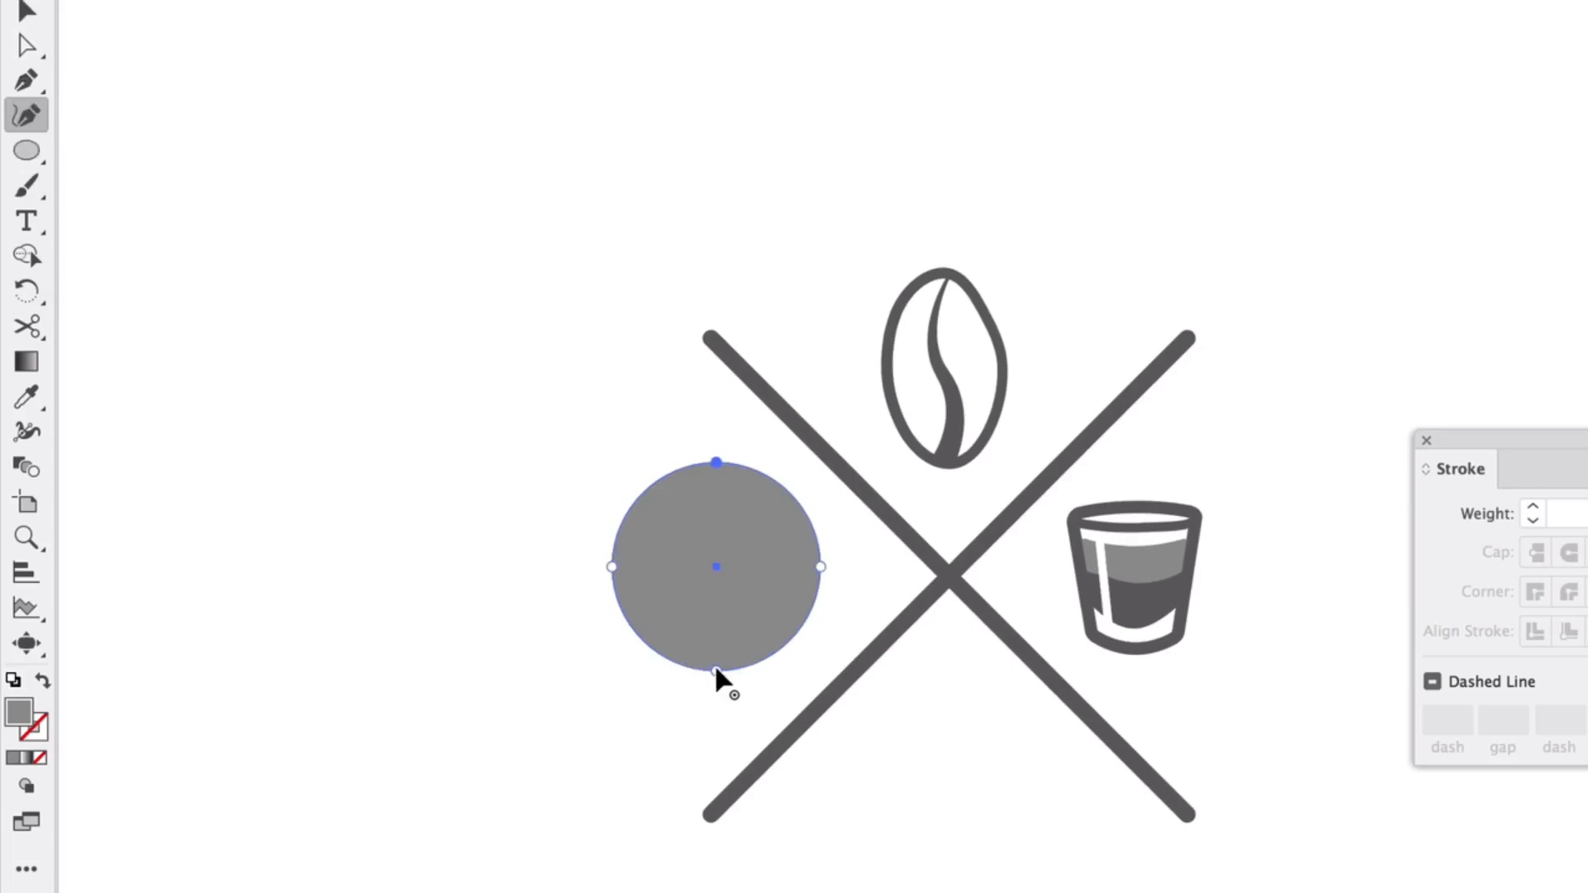
drag(717, 671, 719, 633)
key(super+z)
drag(717, 463, 712, 586)
Scale the bowl shape down proportionally so it fits the left quadrant of the X
click(26, 12)
click(62, 37)
drag(836, 530, 780, 568)
Convert the bowl's two upper end anchors to corner points with the Curvature tool
key(shift+grave)
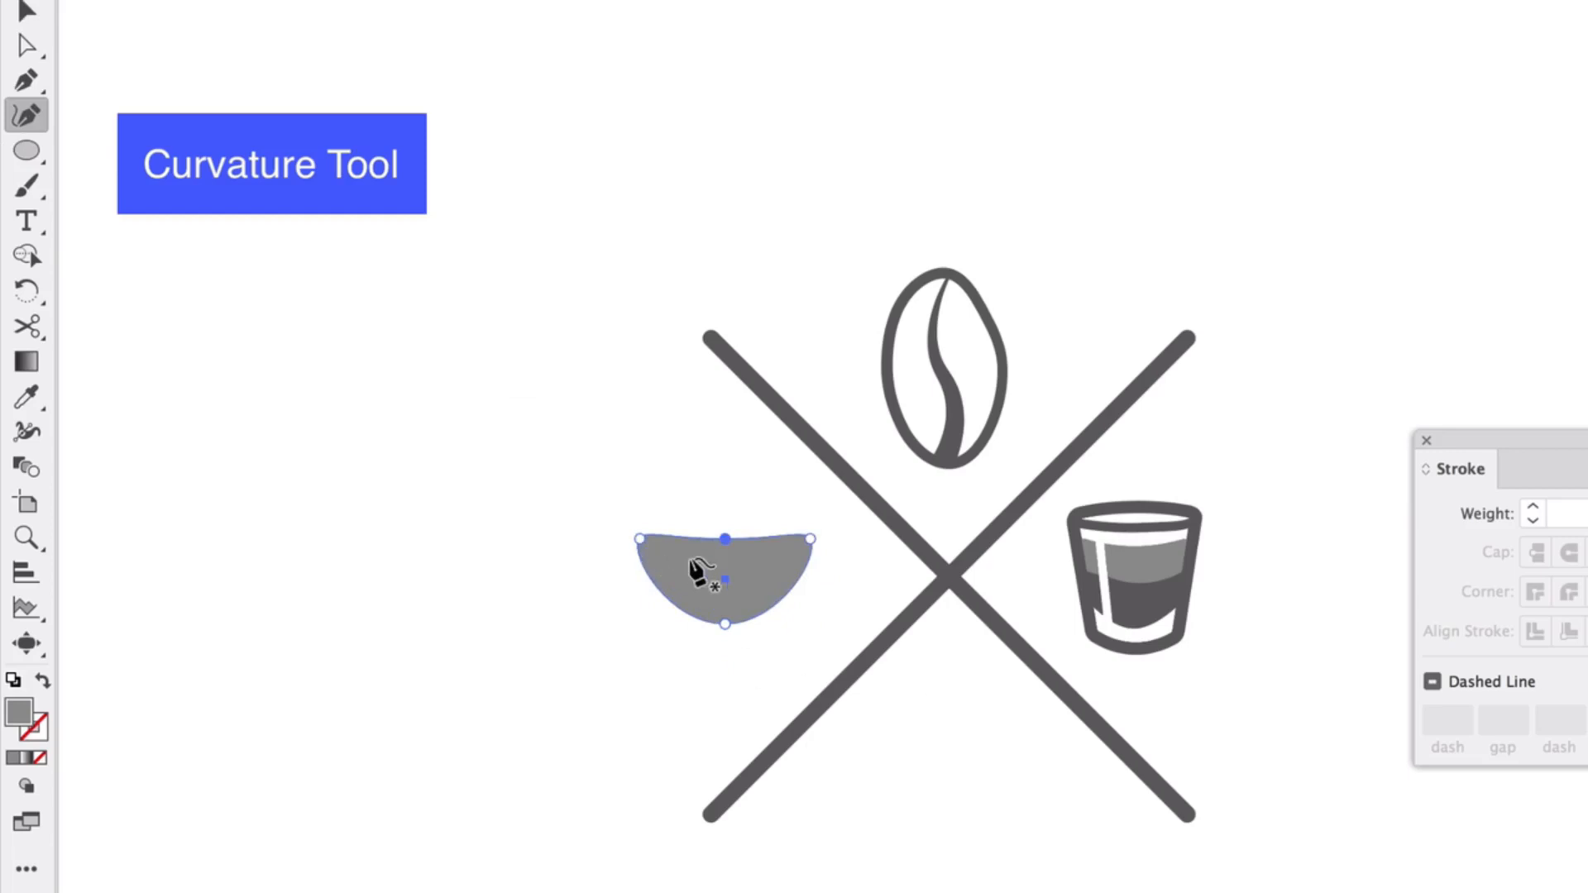
scroll(740, 571, up, 1)
click(583, 523)
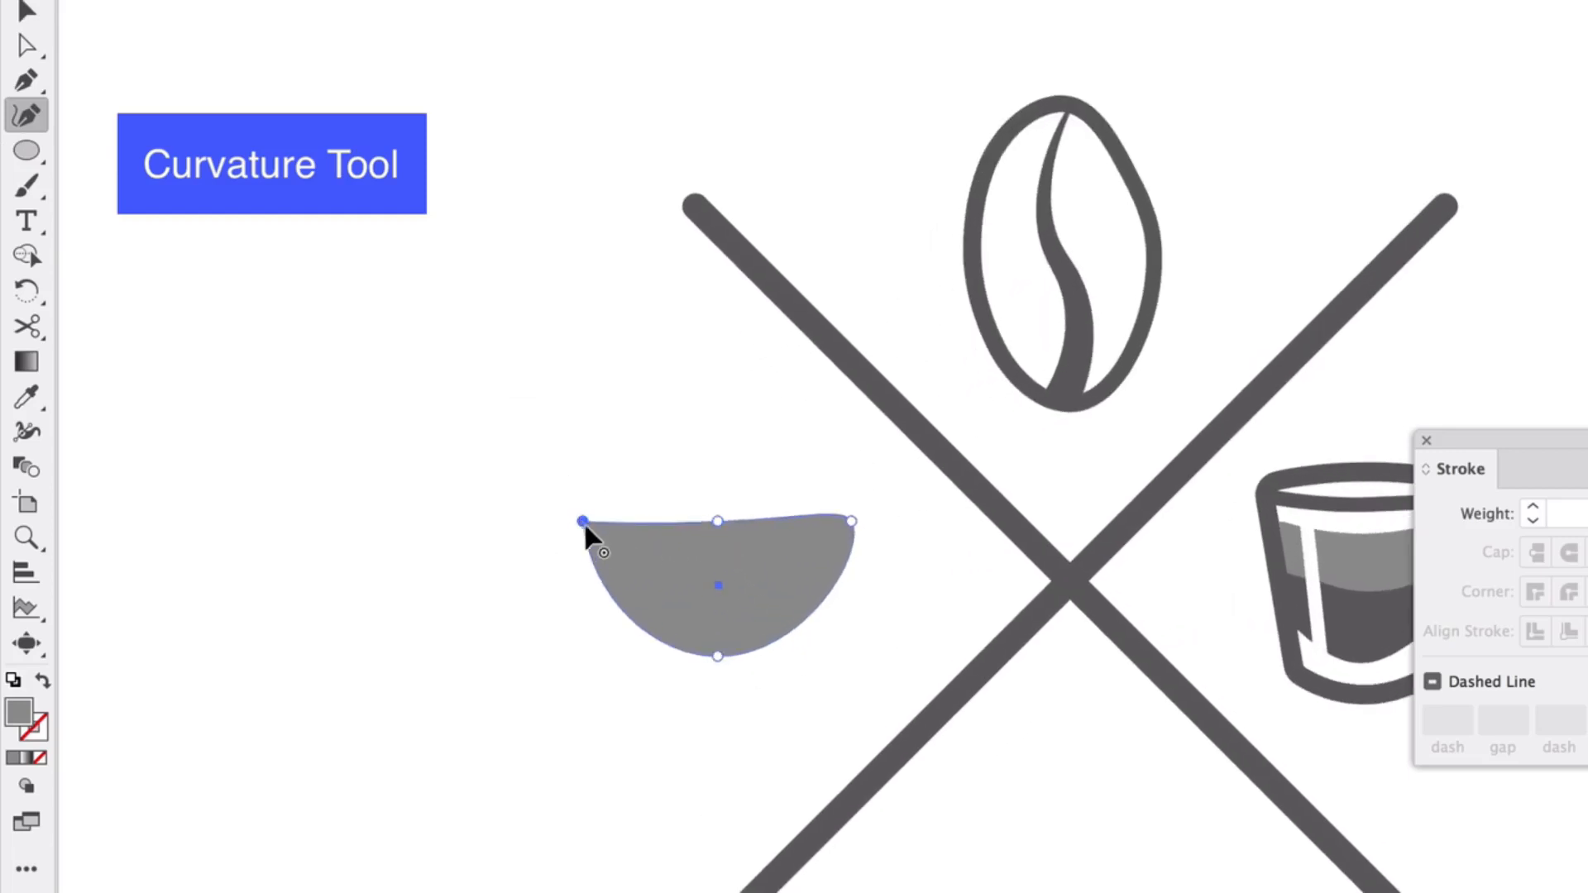
double_click(852, 523)
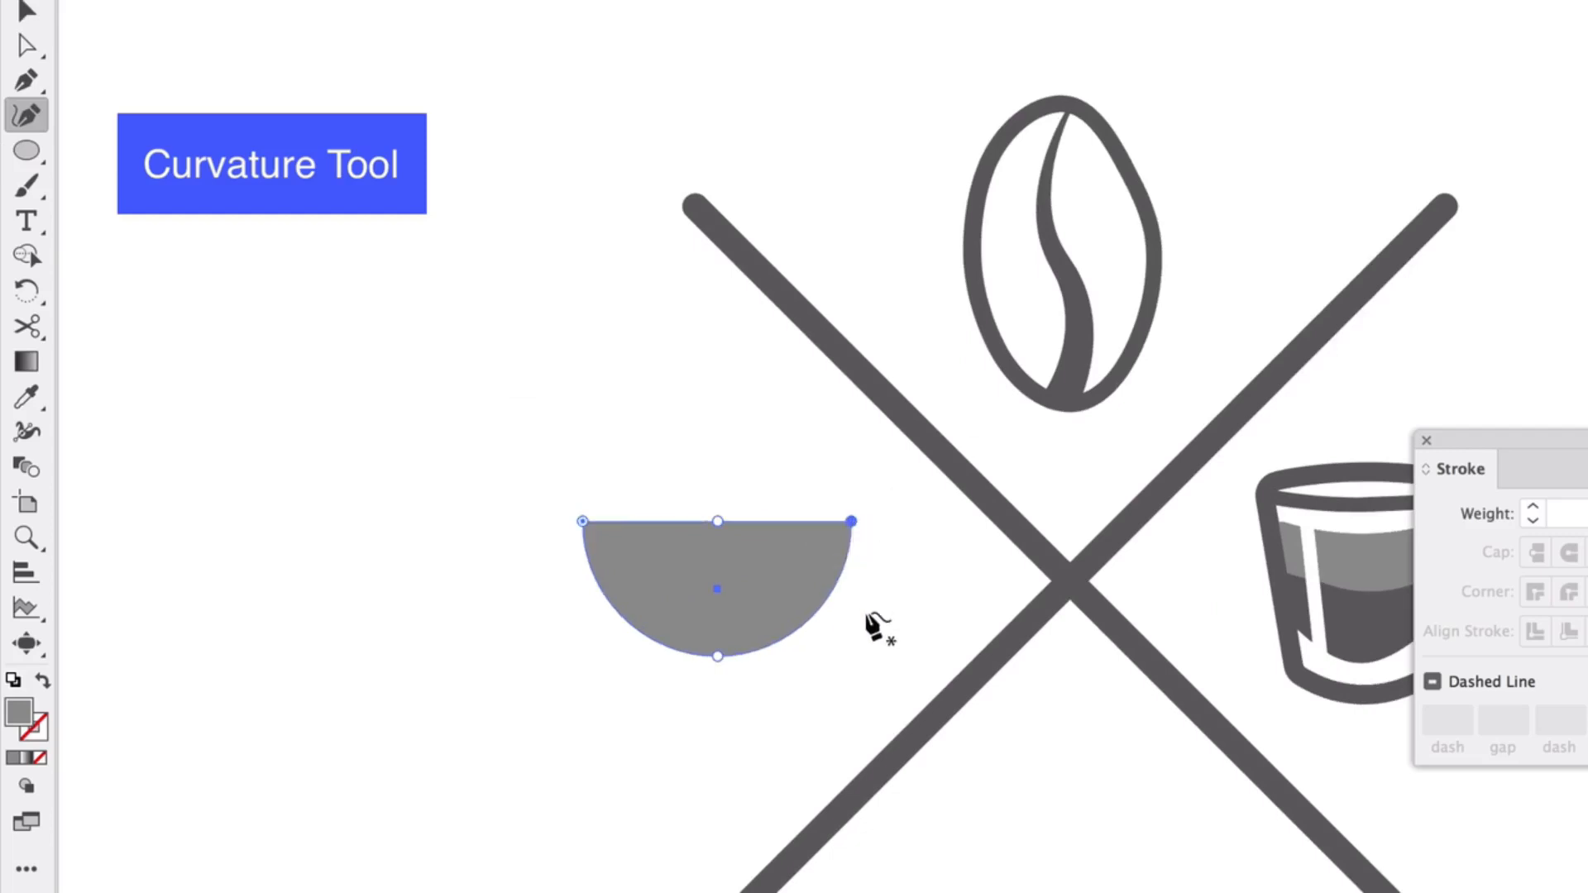
Bend the bowl's rim slightly downward and bring both rim corners inward to form a cup
drag(717, 523, 717, 541)
drag(718, 656, 718, 656)
drag(582, 522, 603, 530)
drag(851, 522, 829, 532)
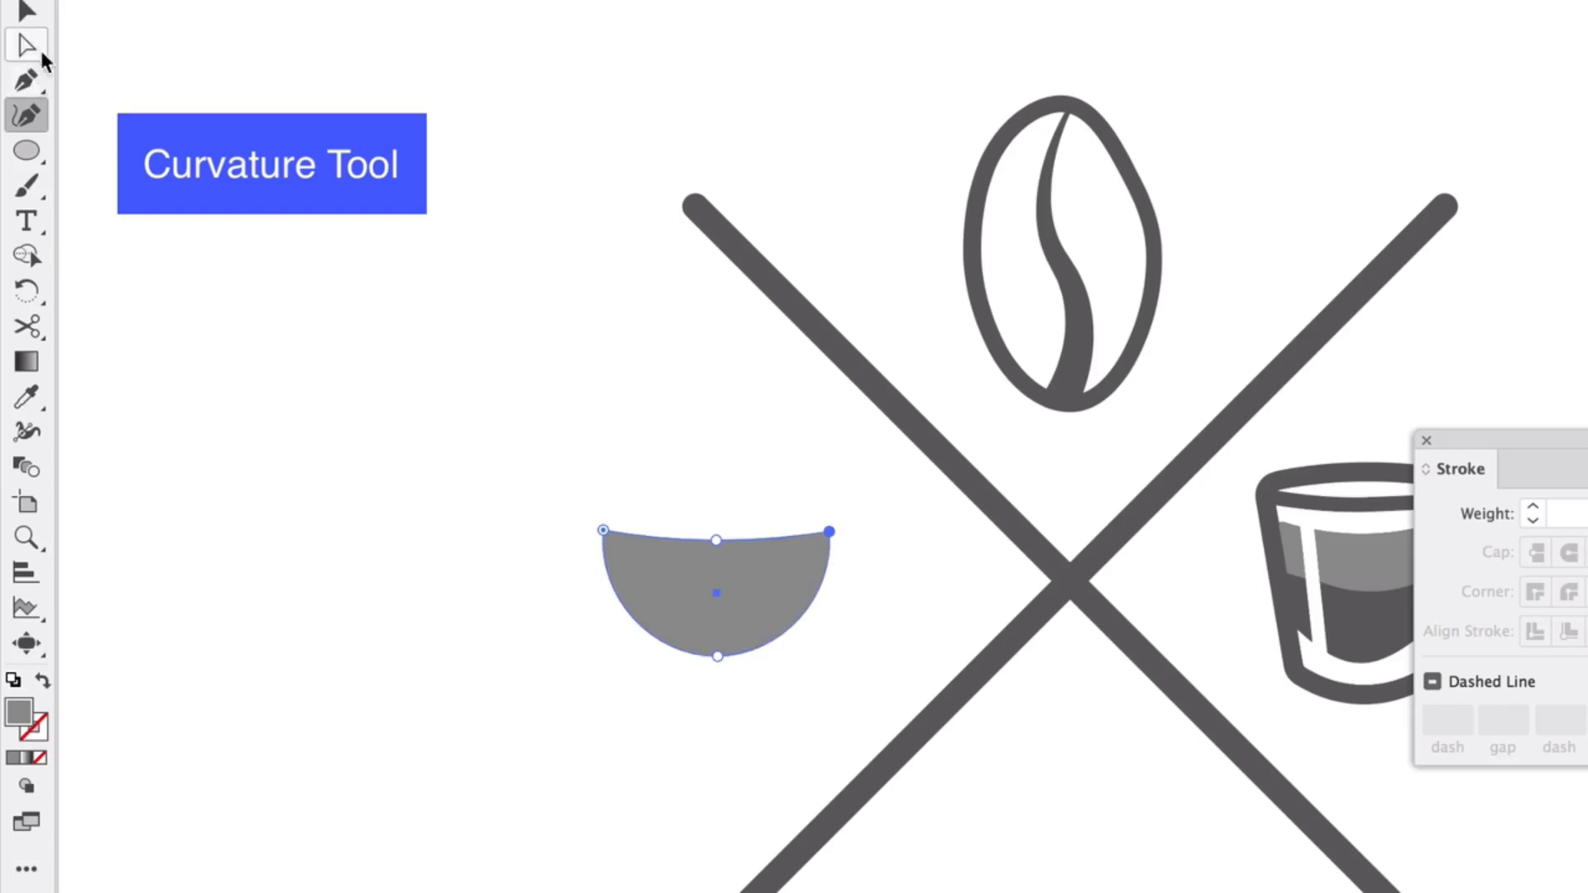
Move the cup shape slightly up and closer to the crossed lines, and leave it deselected
click(26, 12)
mouse_move(750, 570)
mouse_down()
mouse_move(786, 549)
mouse_move(774, 558)
mouse_up()
click(570, 425)
click(614, 497)
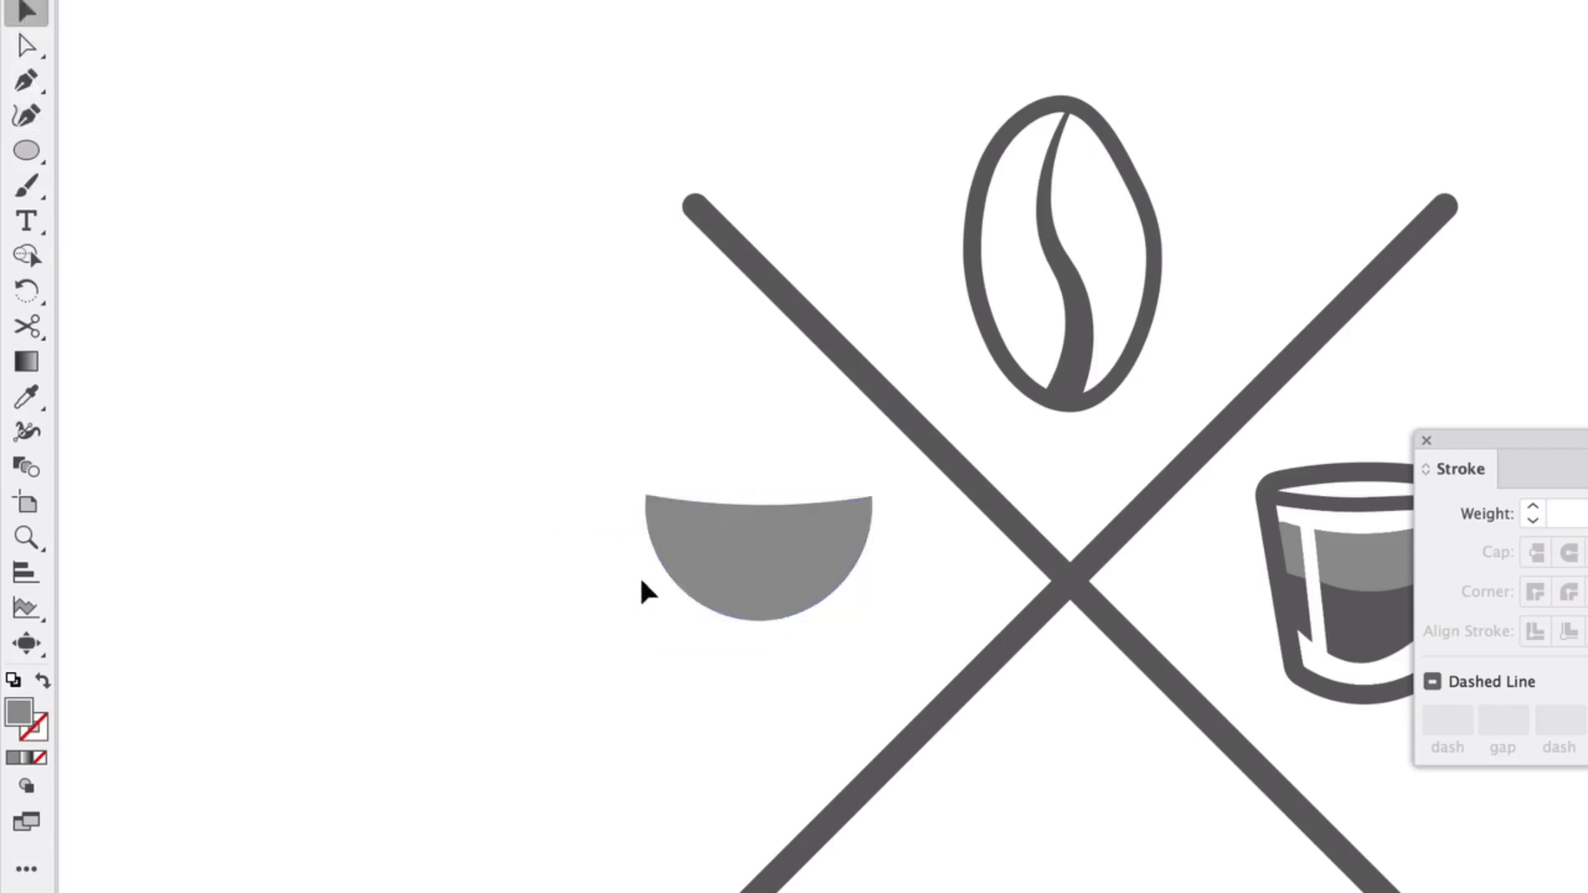
Draw a small ellipse over the cup's left side as a handle, swapping its fill to a 3 pt stroke
drag(25, 151, 124, 186)
scroll(617, 549, up, 3)
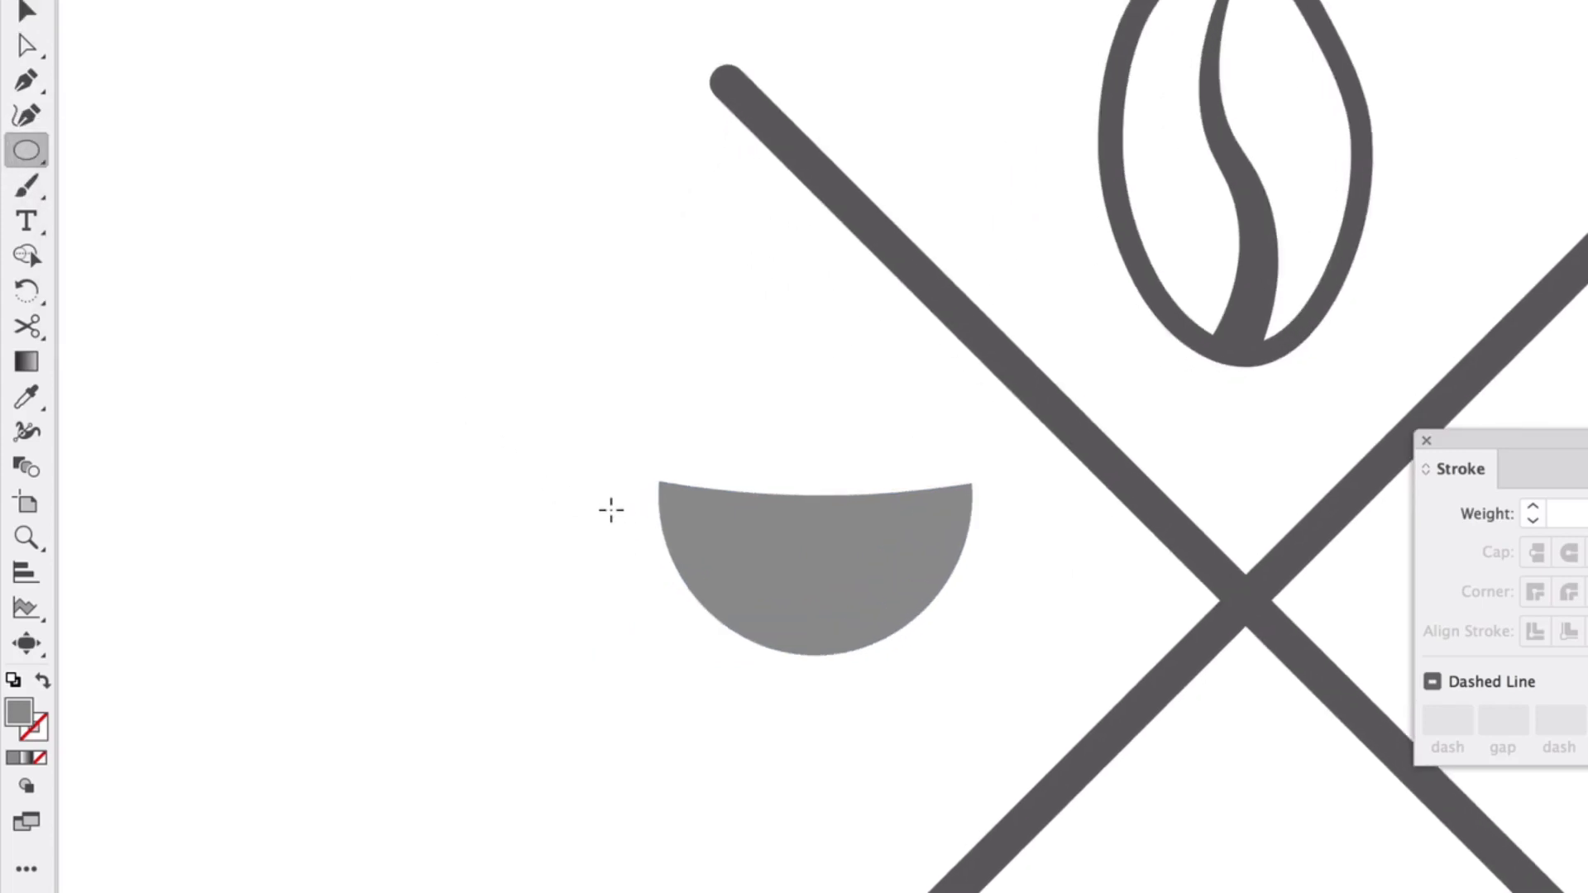
drag(610, 513, 733, 597)
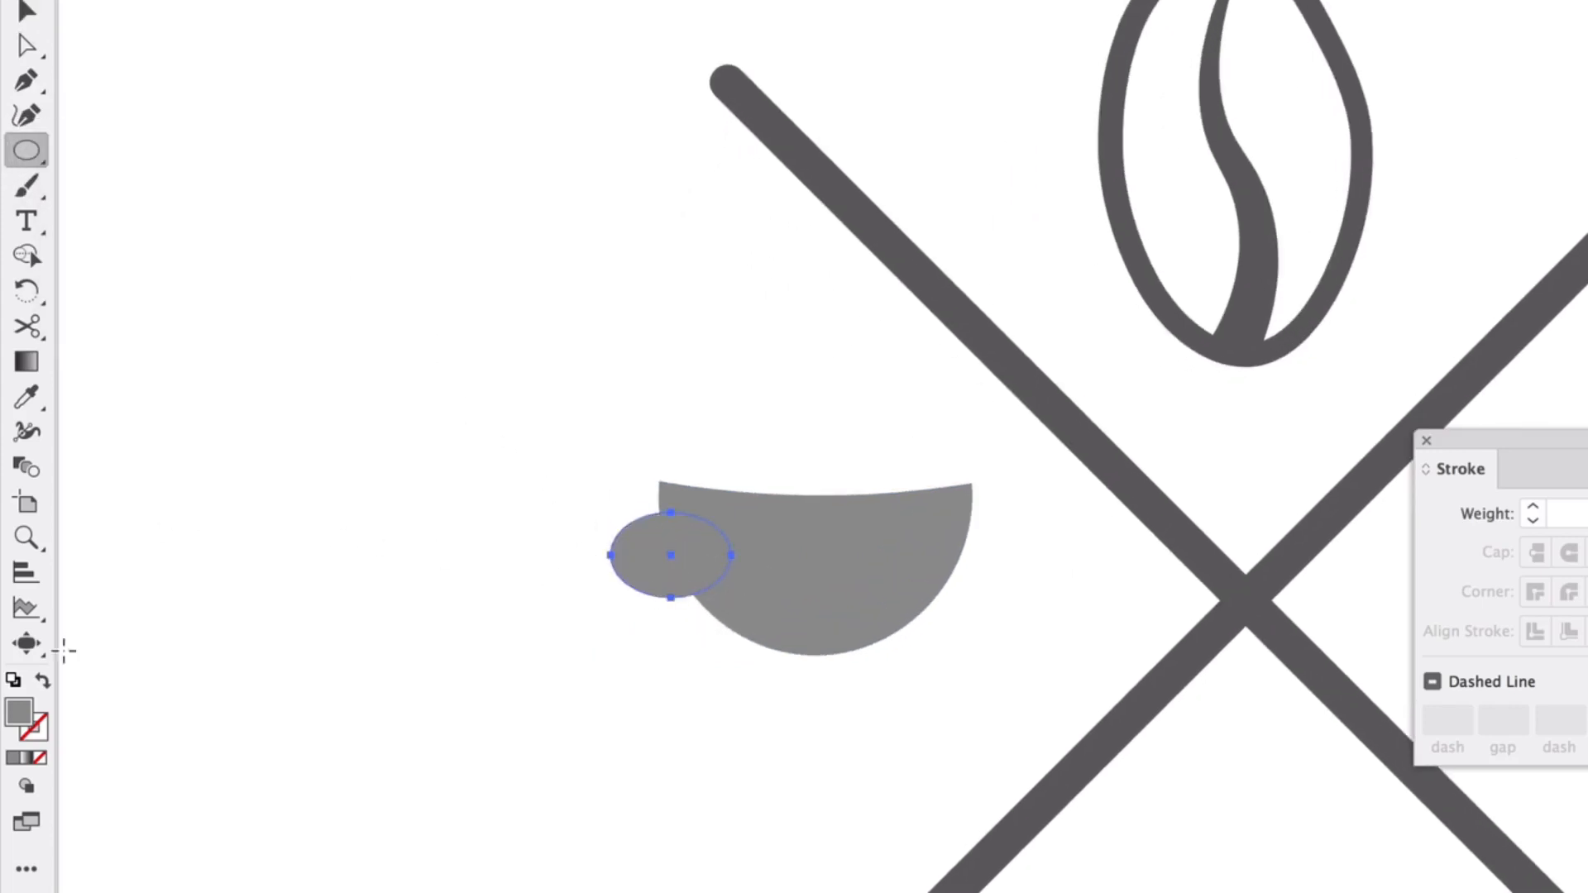
click(43, 680)
click(1533, 508)
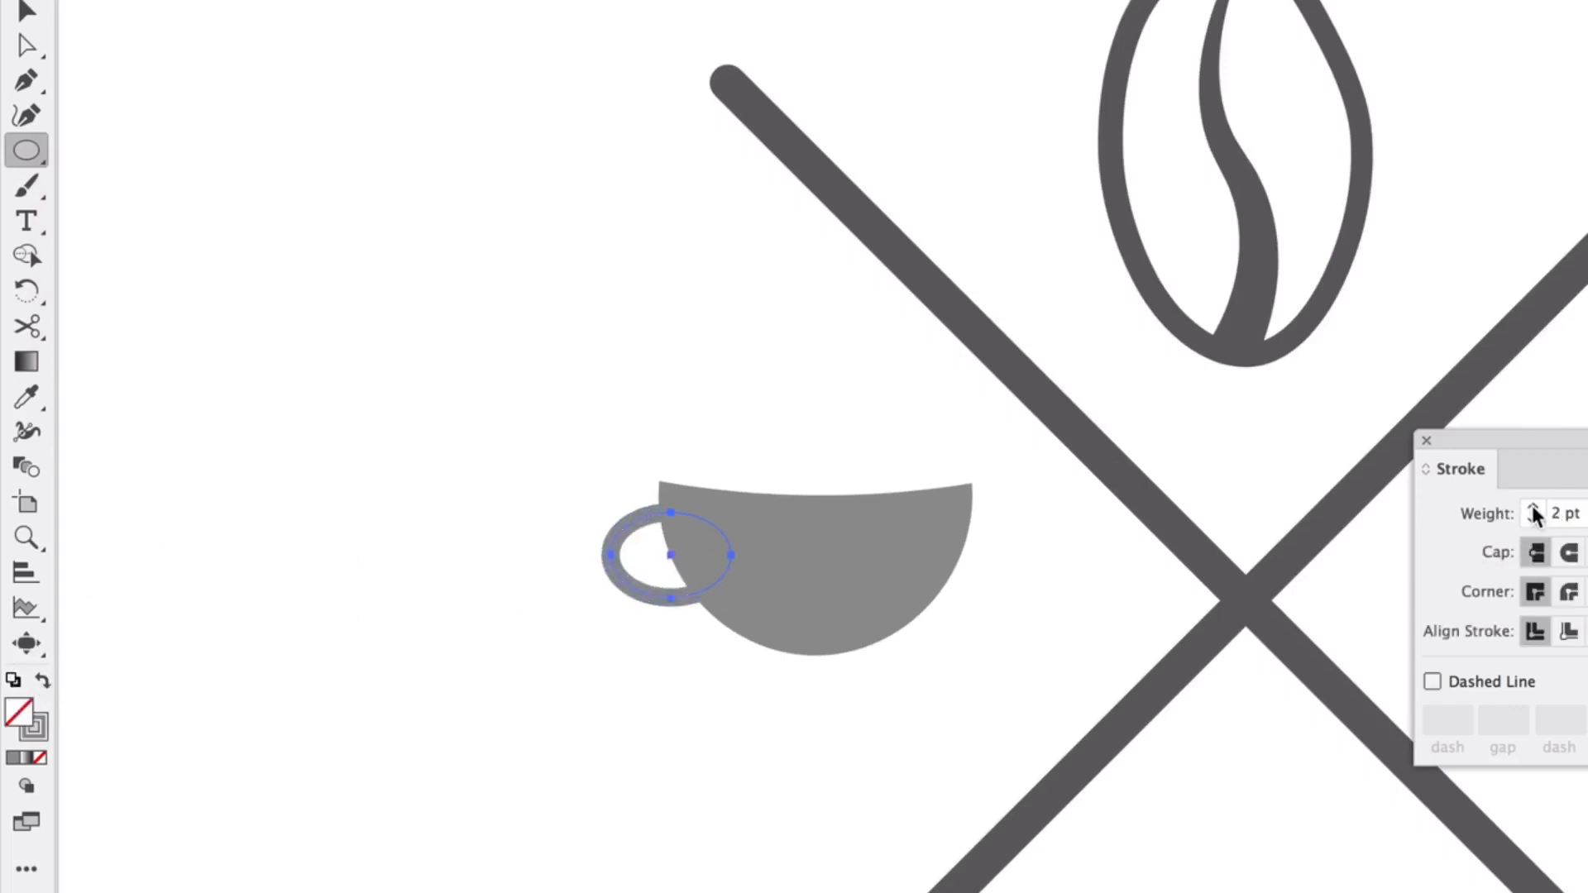
click(1533, 508)
Reshape the handle's anchors with the Direct Selection tool so it slants down toward the cup's base
click(27, 46)
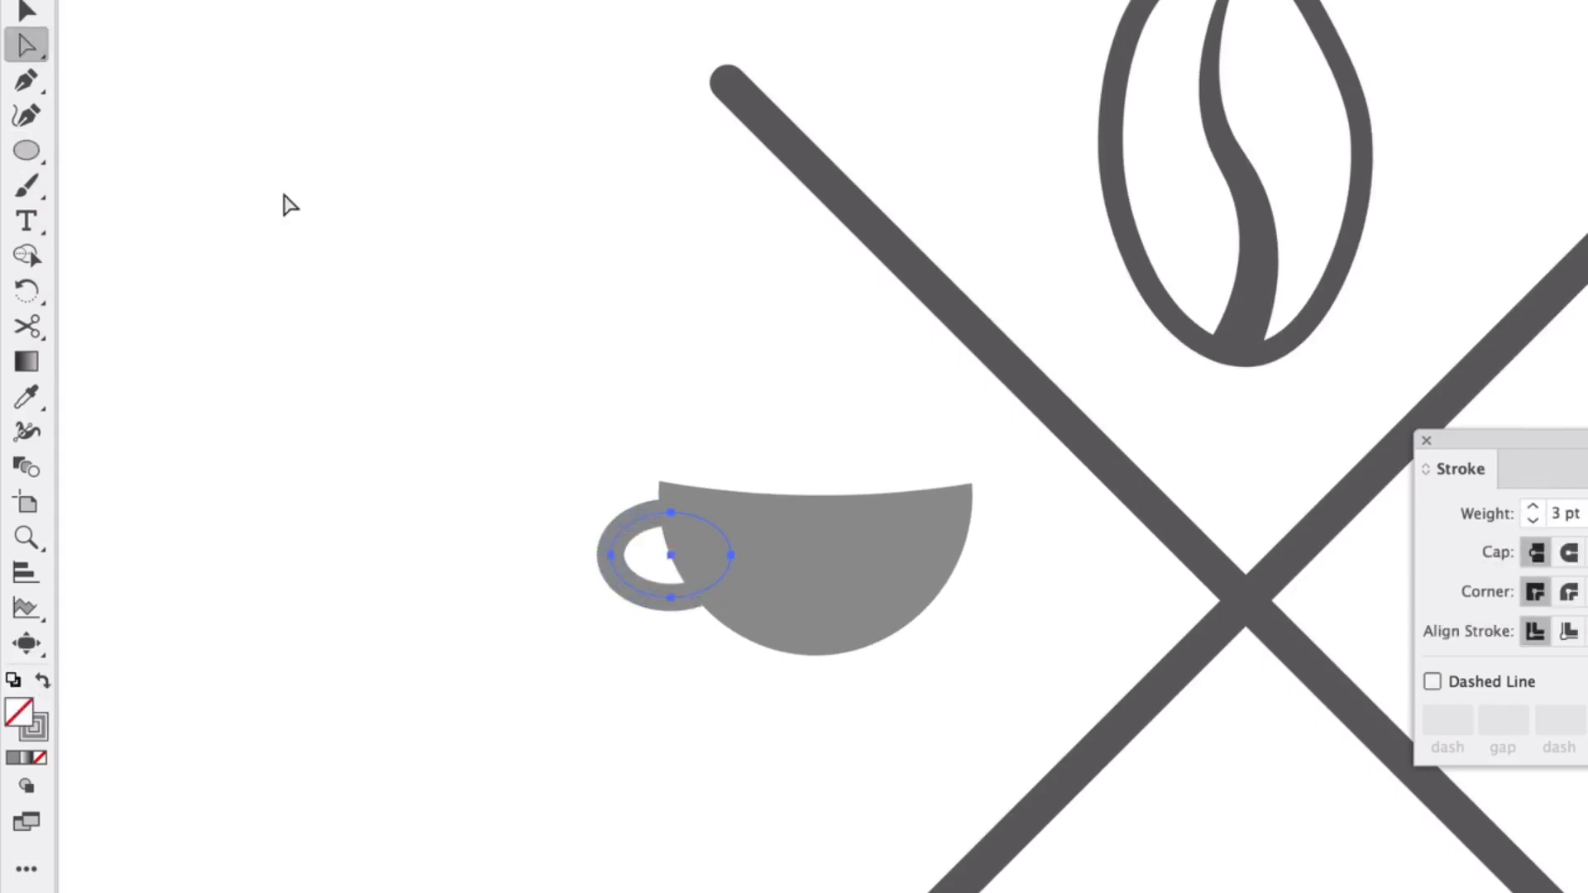
key(Delete)
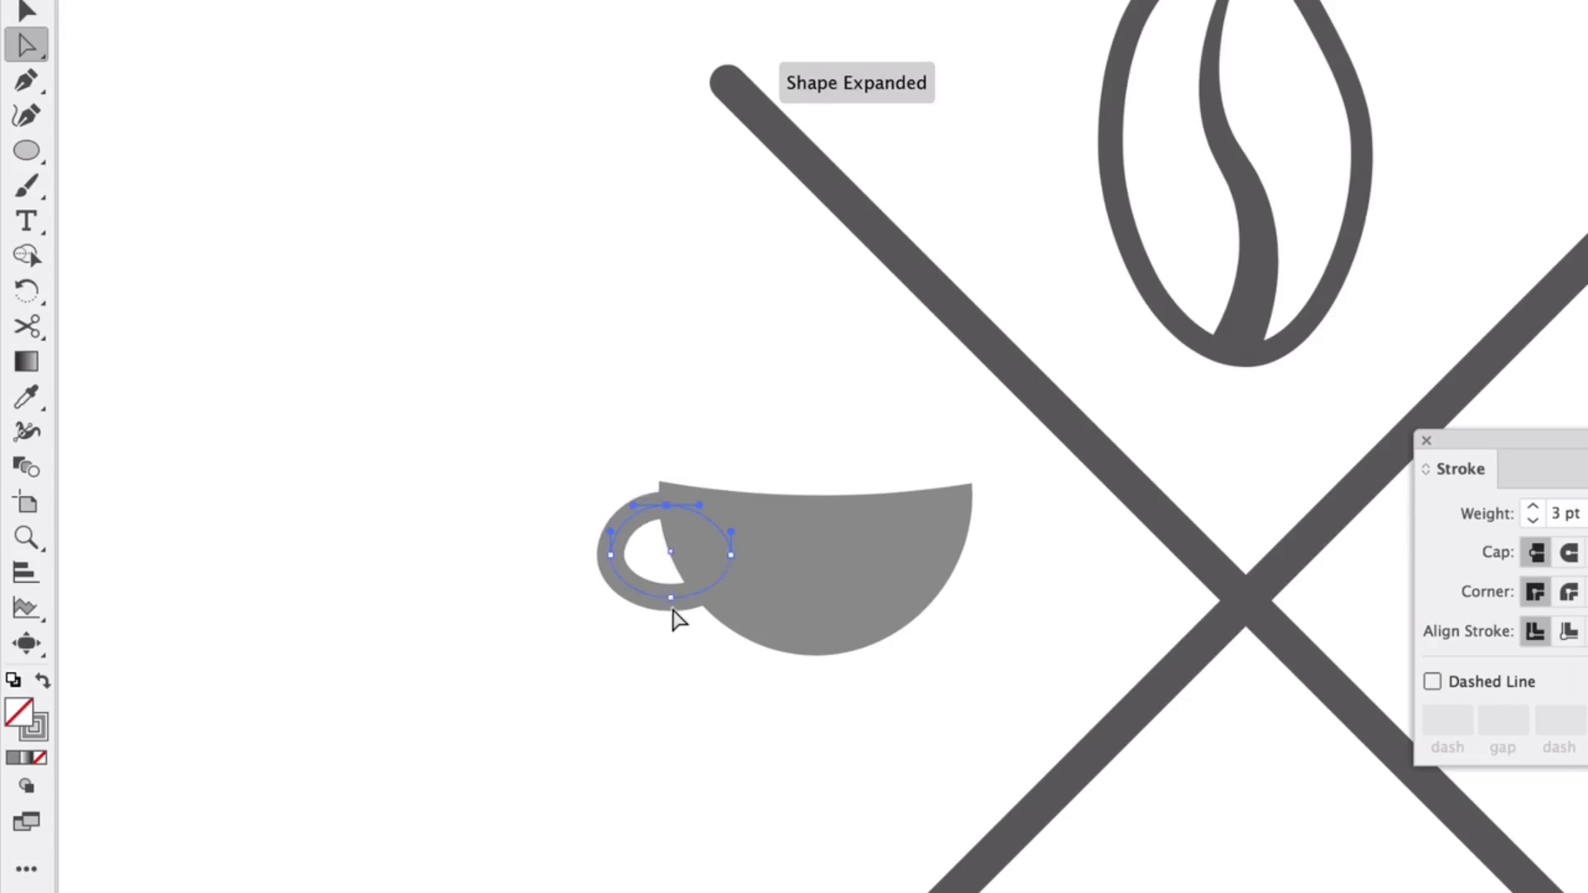
click(675, 601)
click(626, 557)
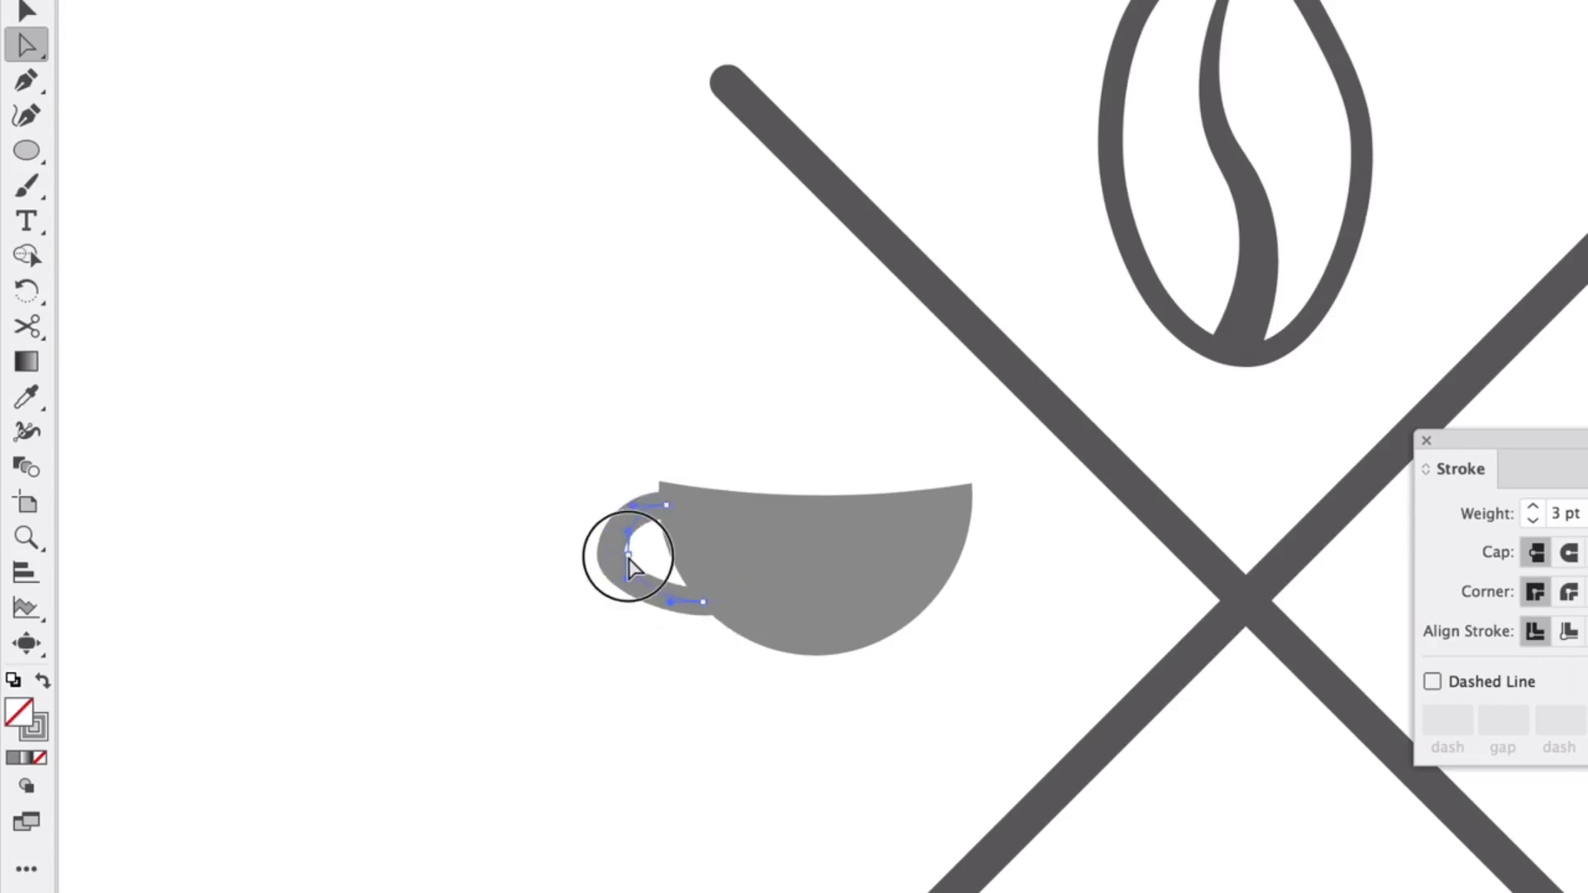
click(623, 549)
drag(622, 549, 668, 514)
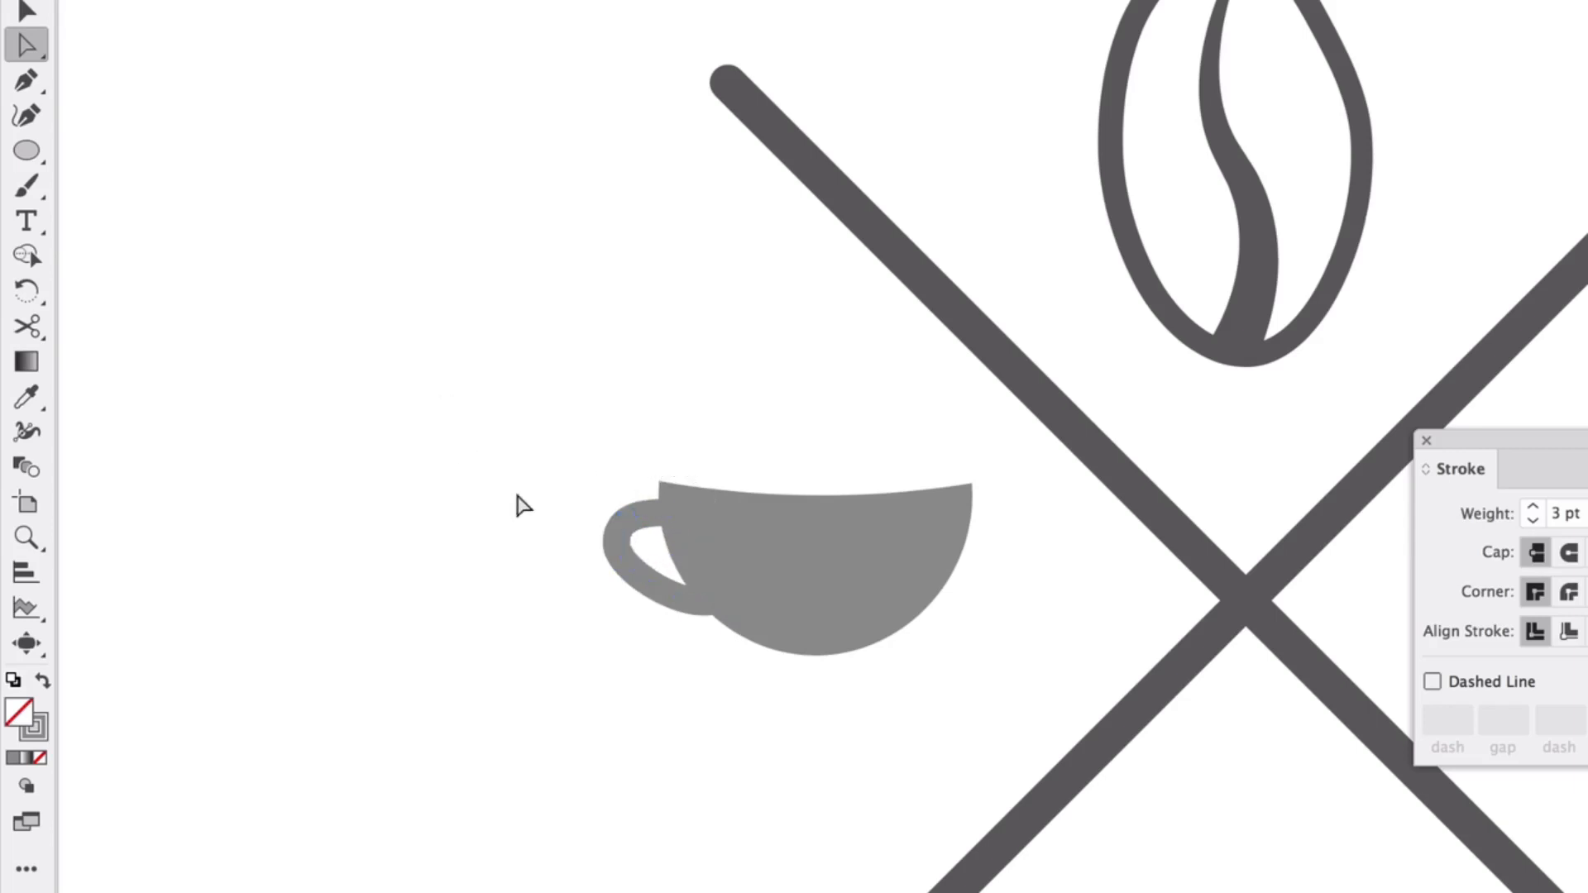
Shrink the handle slightly and use the Width tool to thicken its outer left side and thin its lower end
click(26, 11)
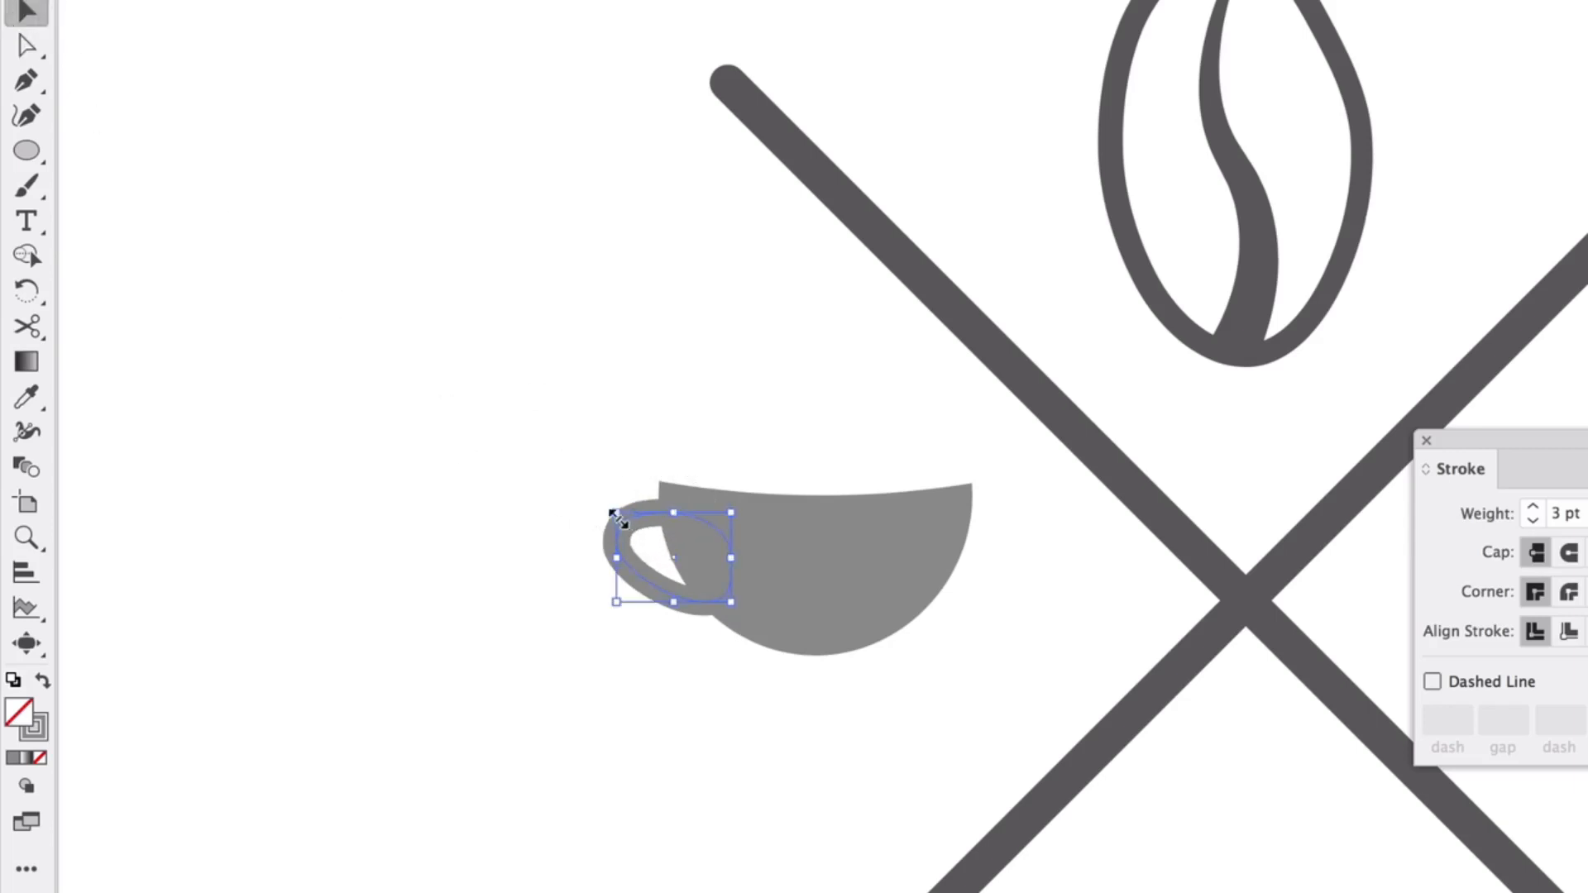
drag(616, 515, 627, 521)
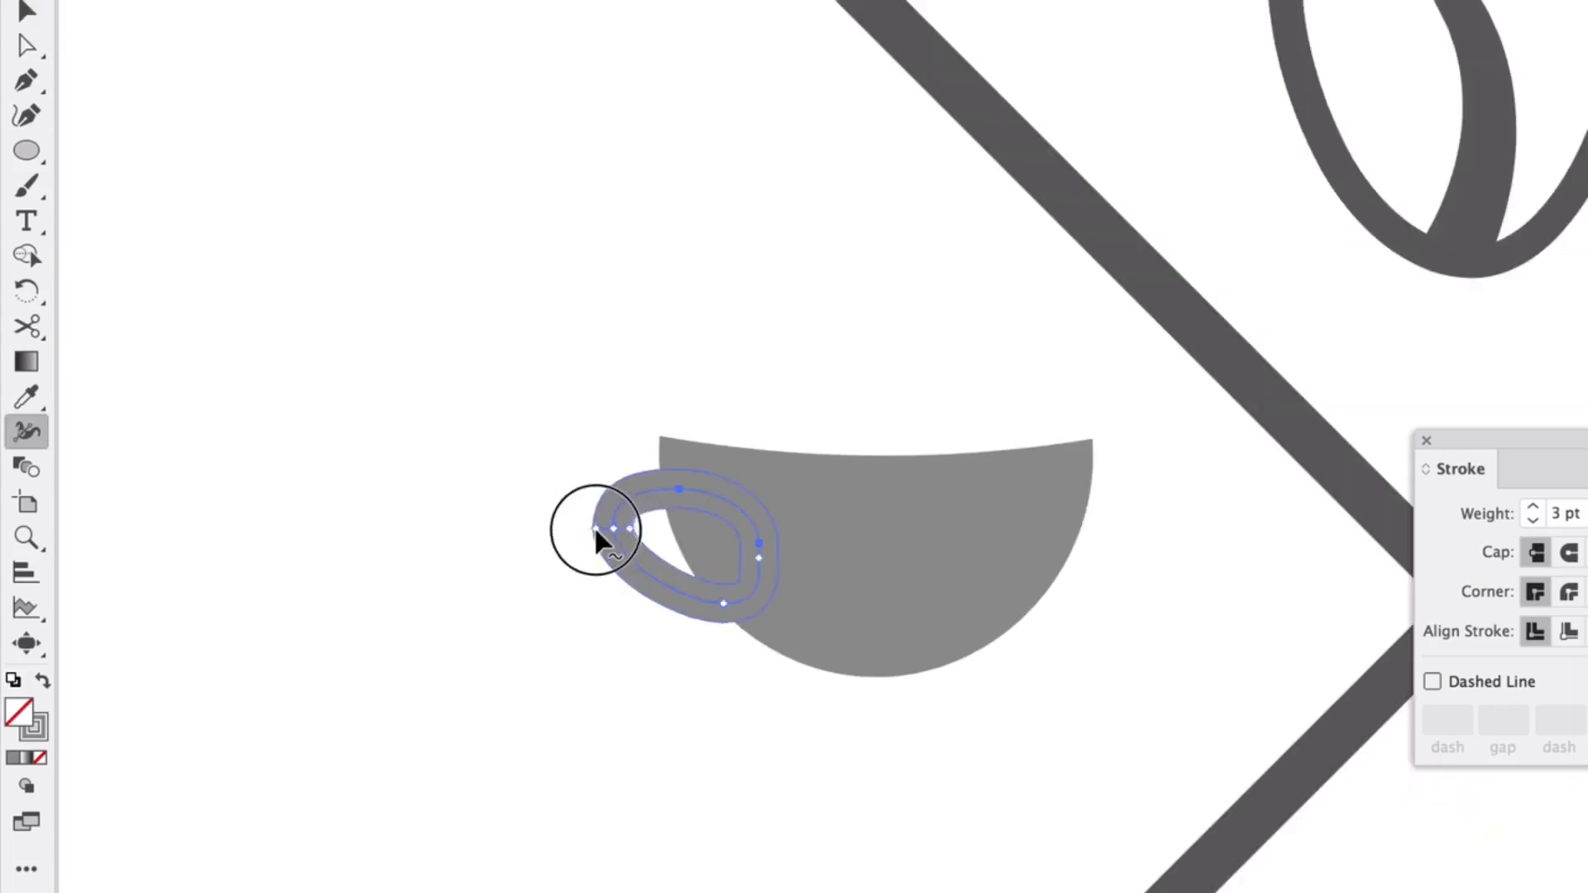
drag(595, 527, 590, 529)
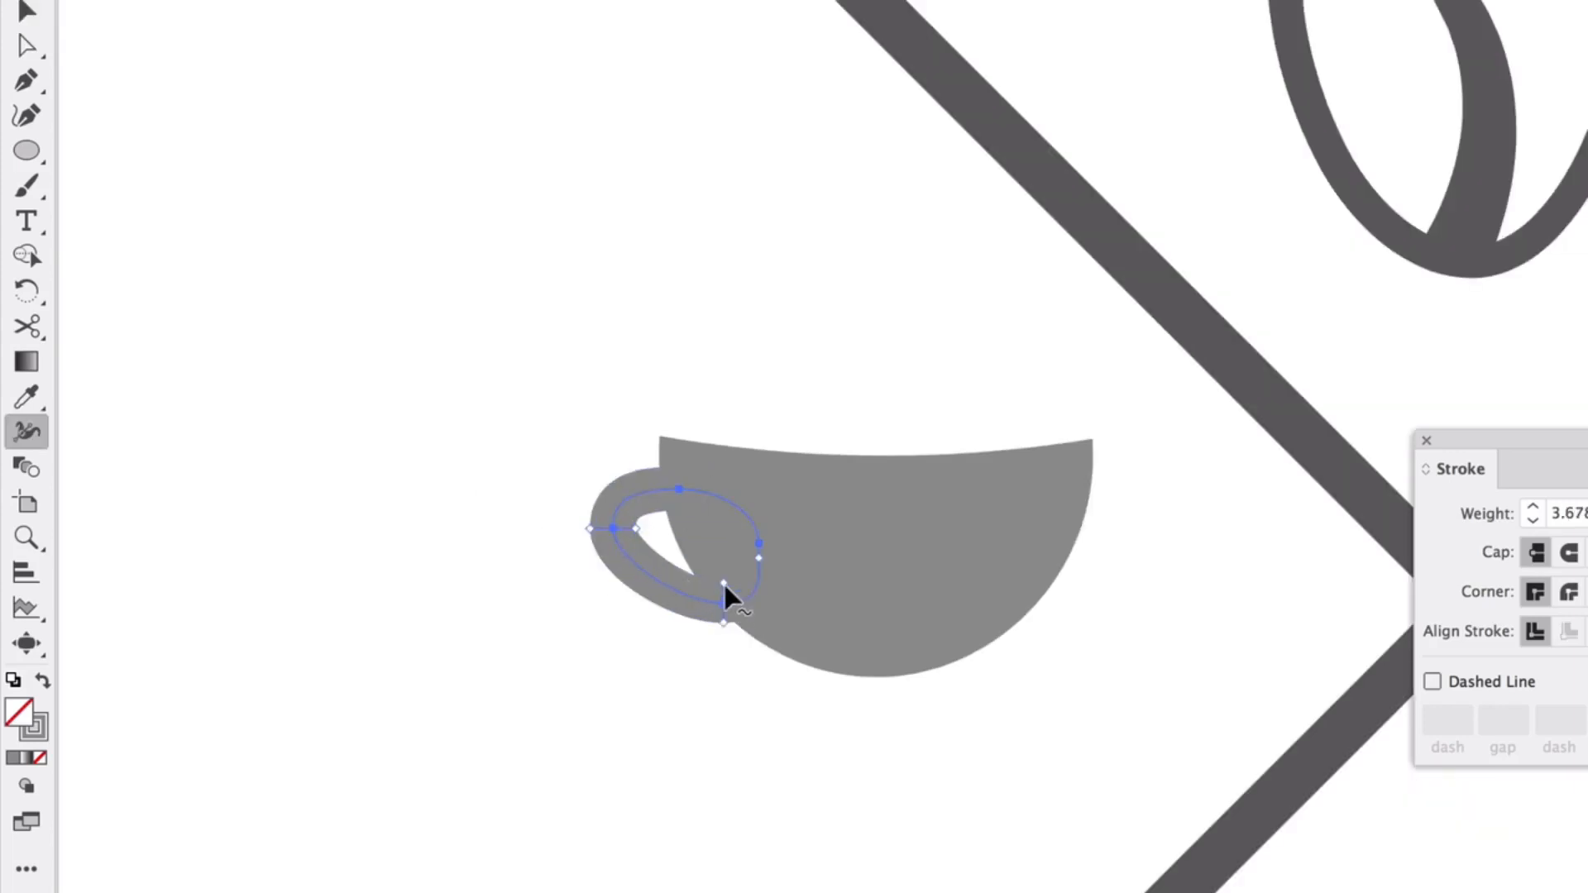
drag(723, 582, 726, 588)
click(30, 33)
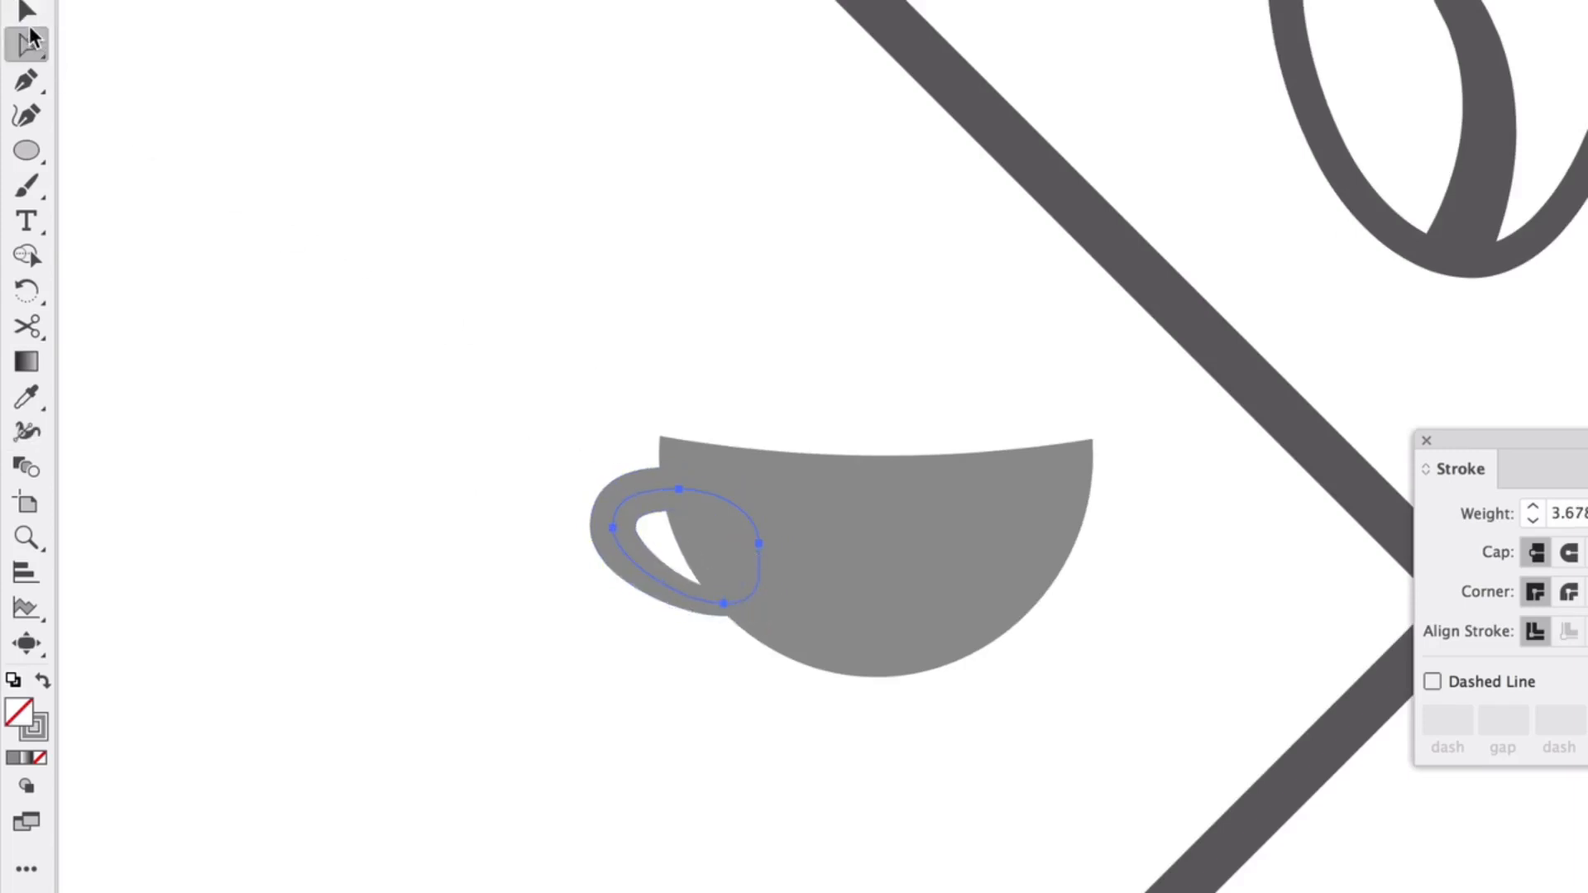
click(27, 12)
click(671, 222)
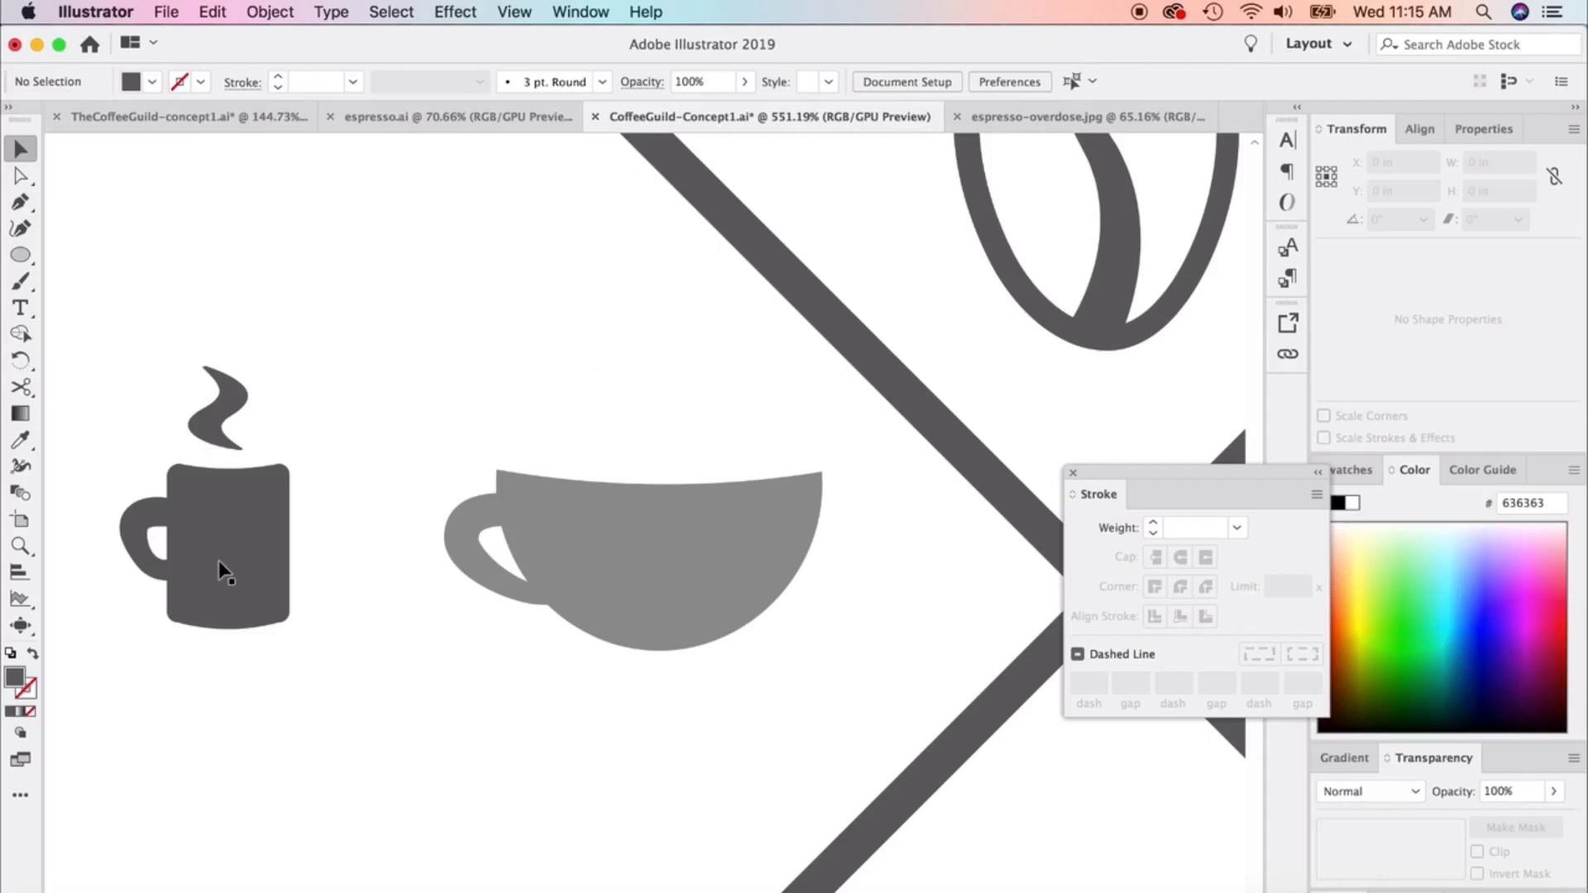
Move the finished cup and its handle away to the empty area above and left of the dark mug
click(647, 609)
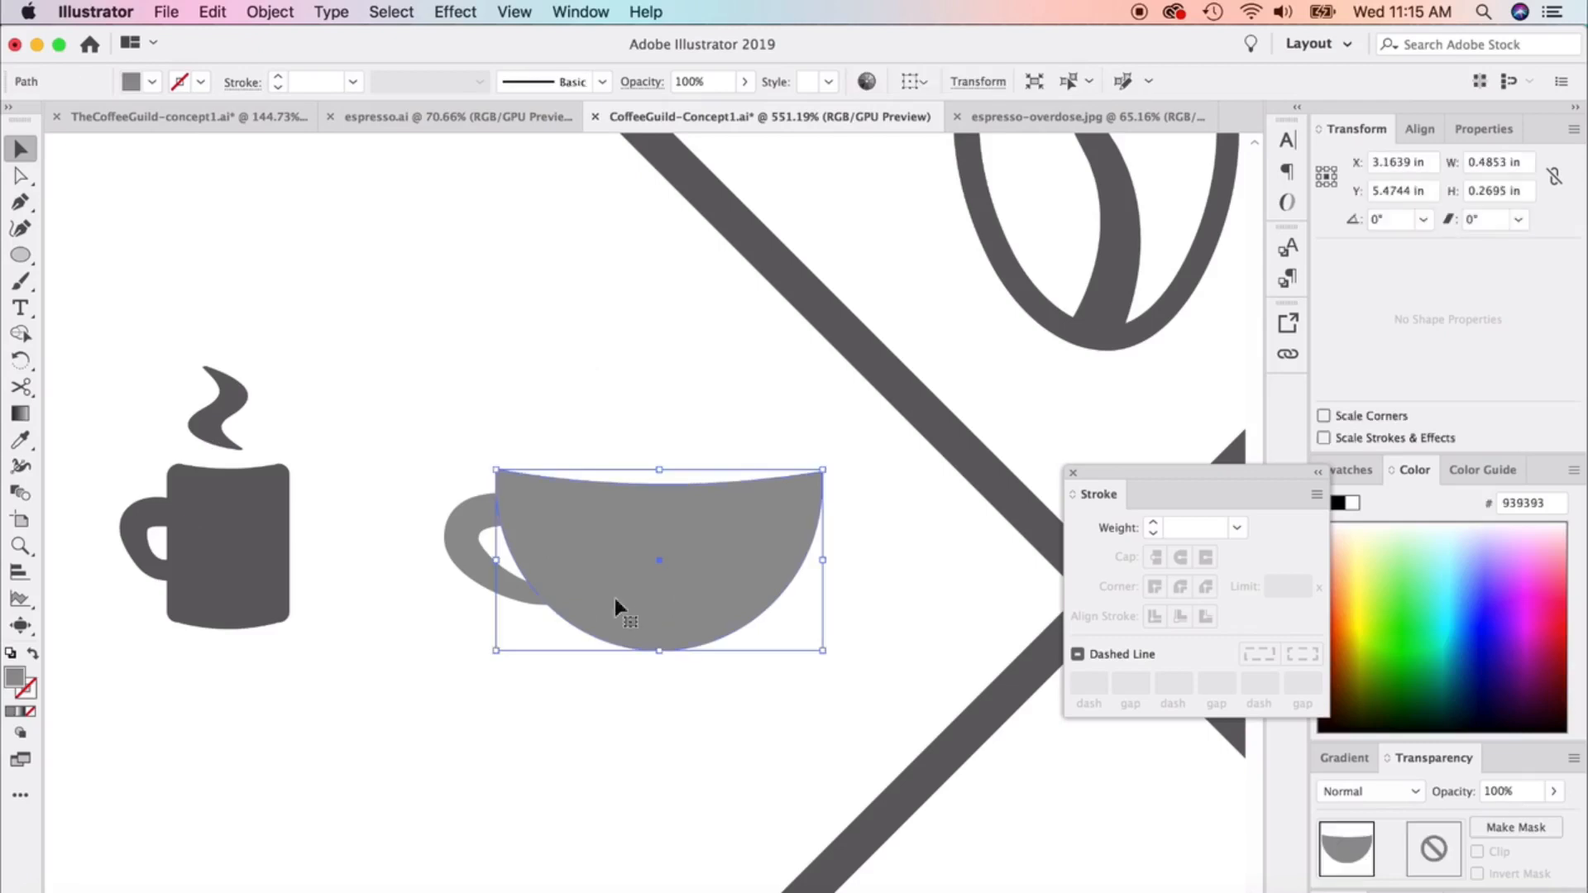
scroll(678, 541, down, 3)
drag(678, 541, 99, 344)
click(708, 528)
Draw an upright grey rectangle between the dark mug and the crossed lines as a new mug body
scroll(708, 529, up, 1)
scroll(708, 529, up, 3)
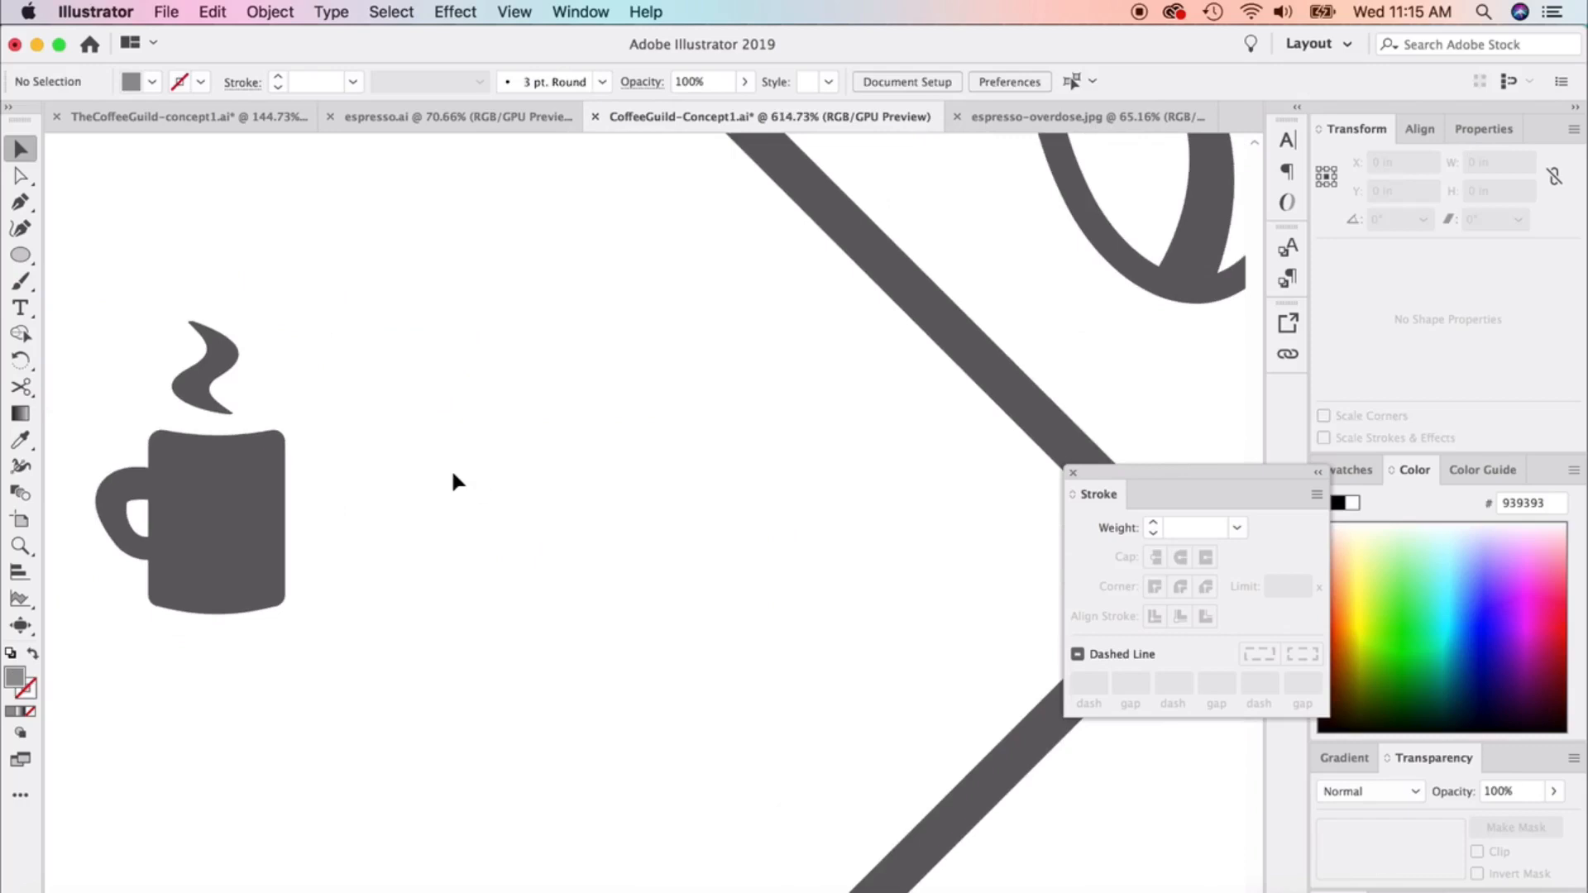
drag(21, 255, 83, 252)
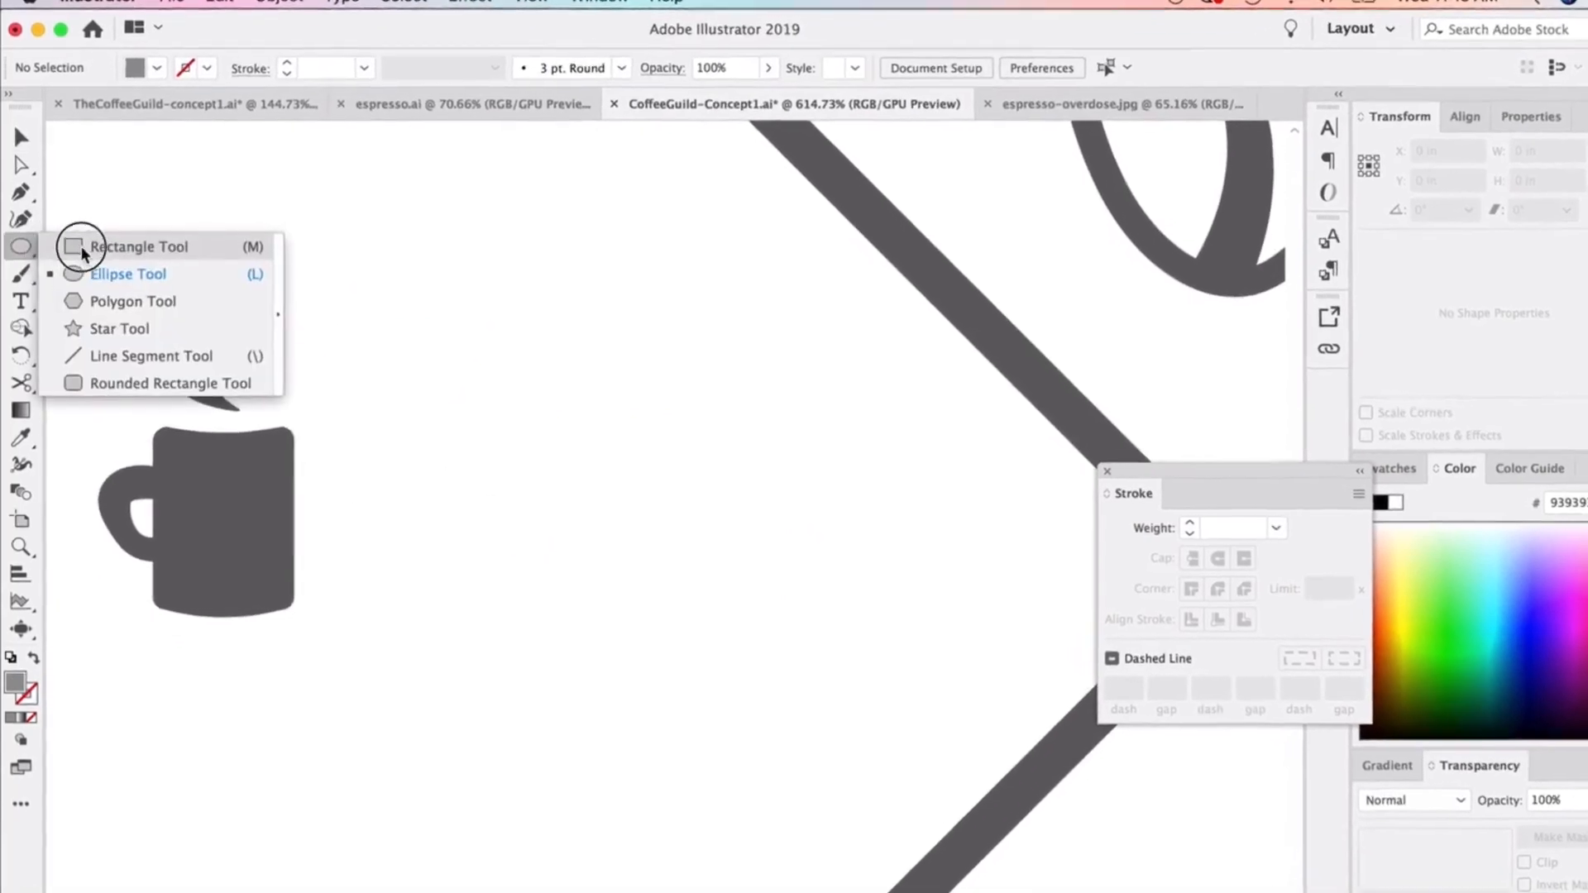
drag(522, 336, 756, 625)
drag(891, 644, 891, 643)
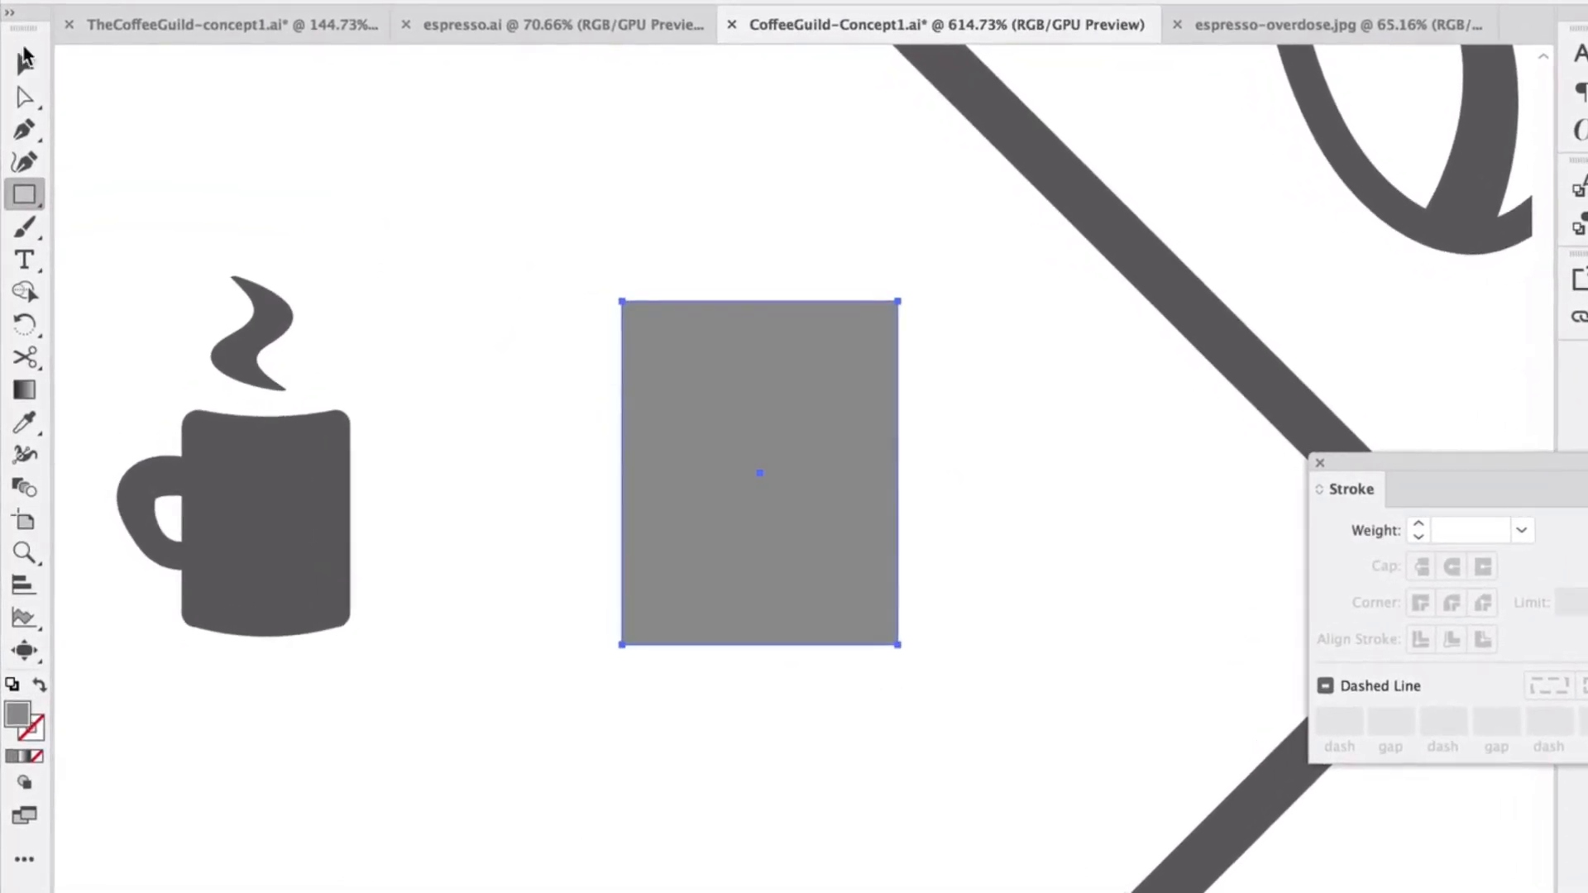
Bend the rectangle's top and bottom edges downward with the Curvature tool
click(24, 68)
click(32, 162)
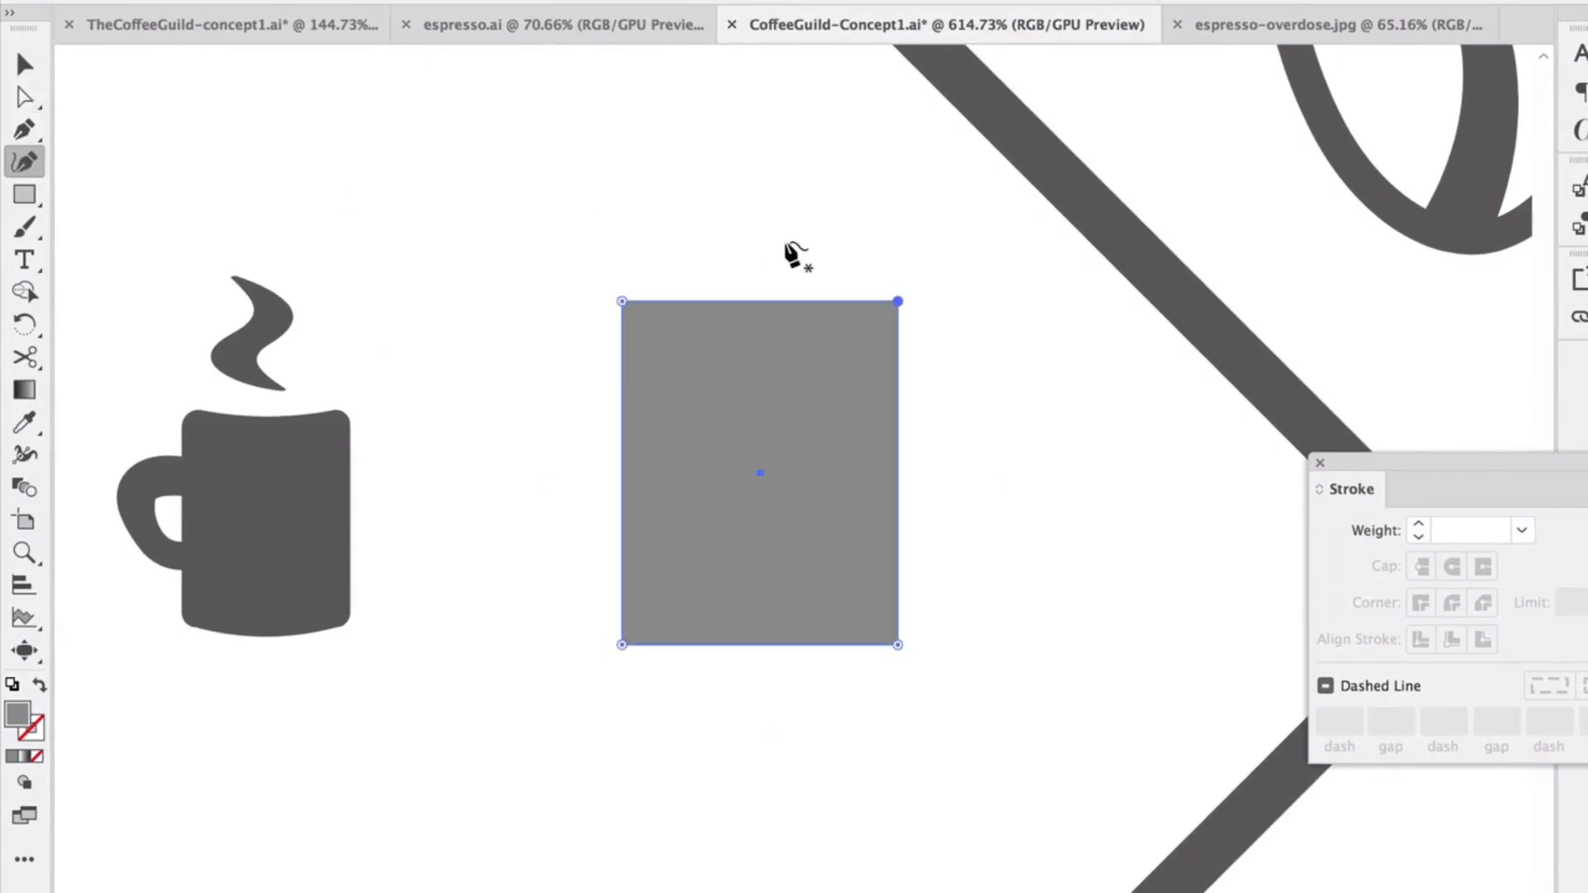
drag(759, 301, 759, 324)
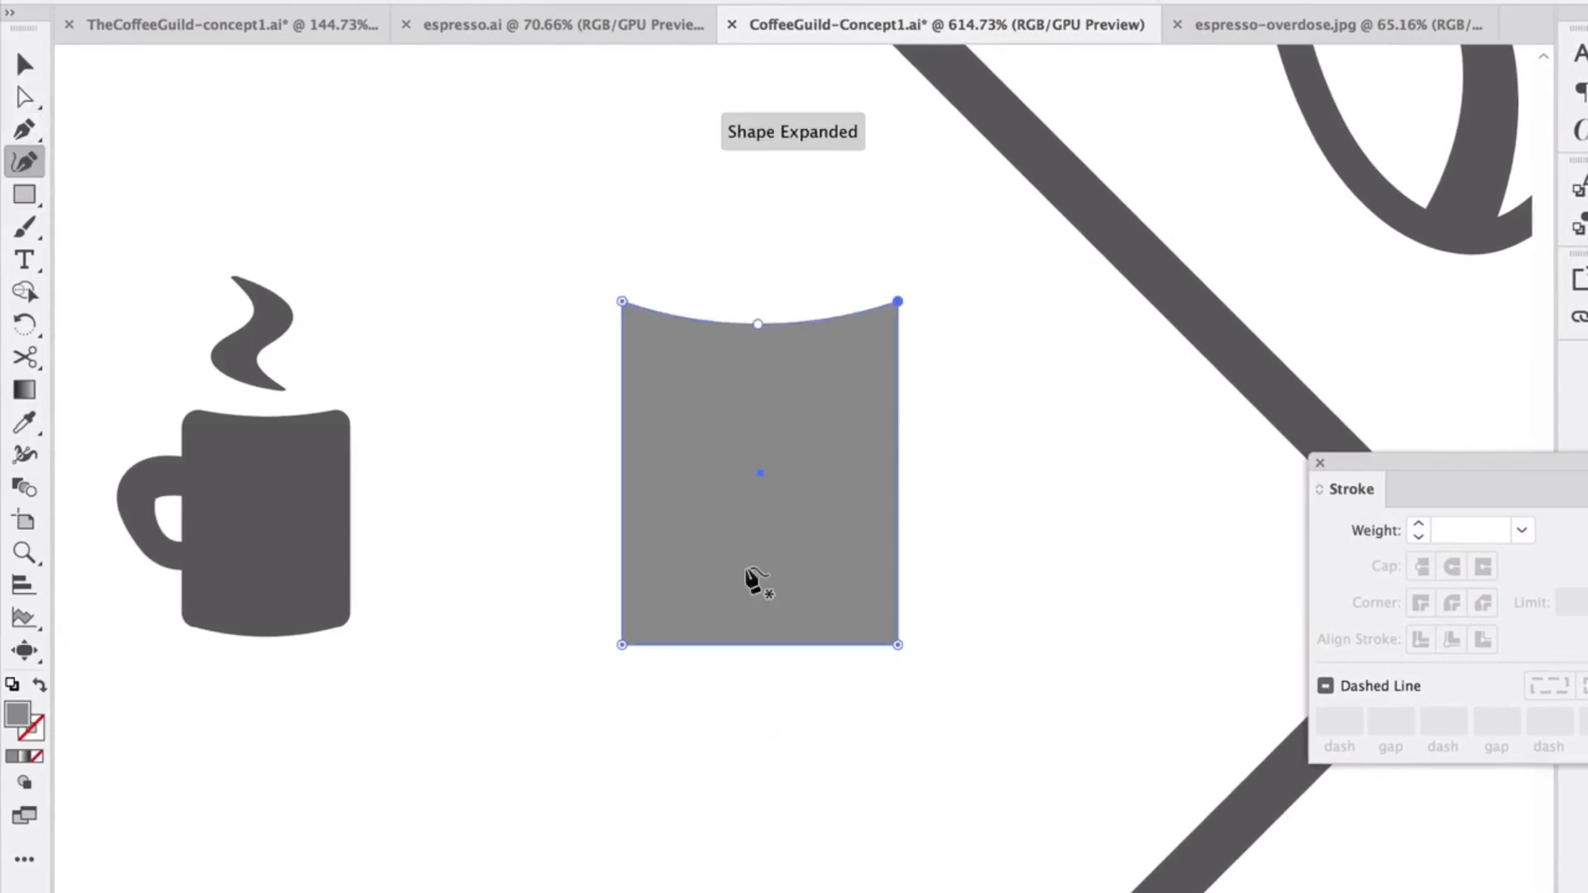
drag(761, 645, 762, 668)
Round all four corners of the grey mug body slightly using its live corners
key(a)
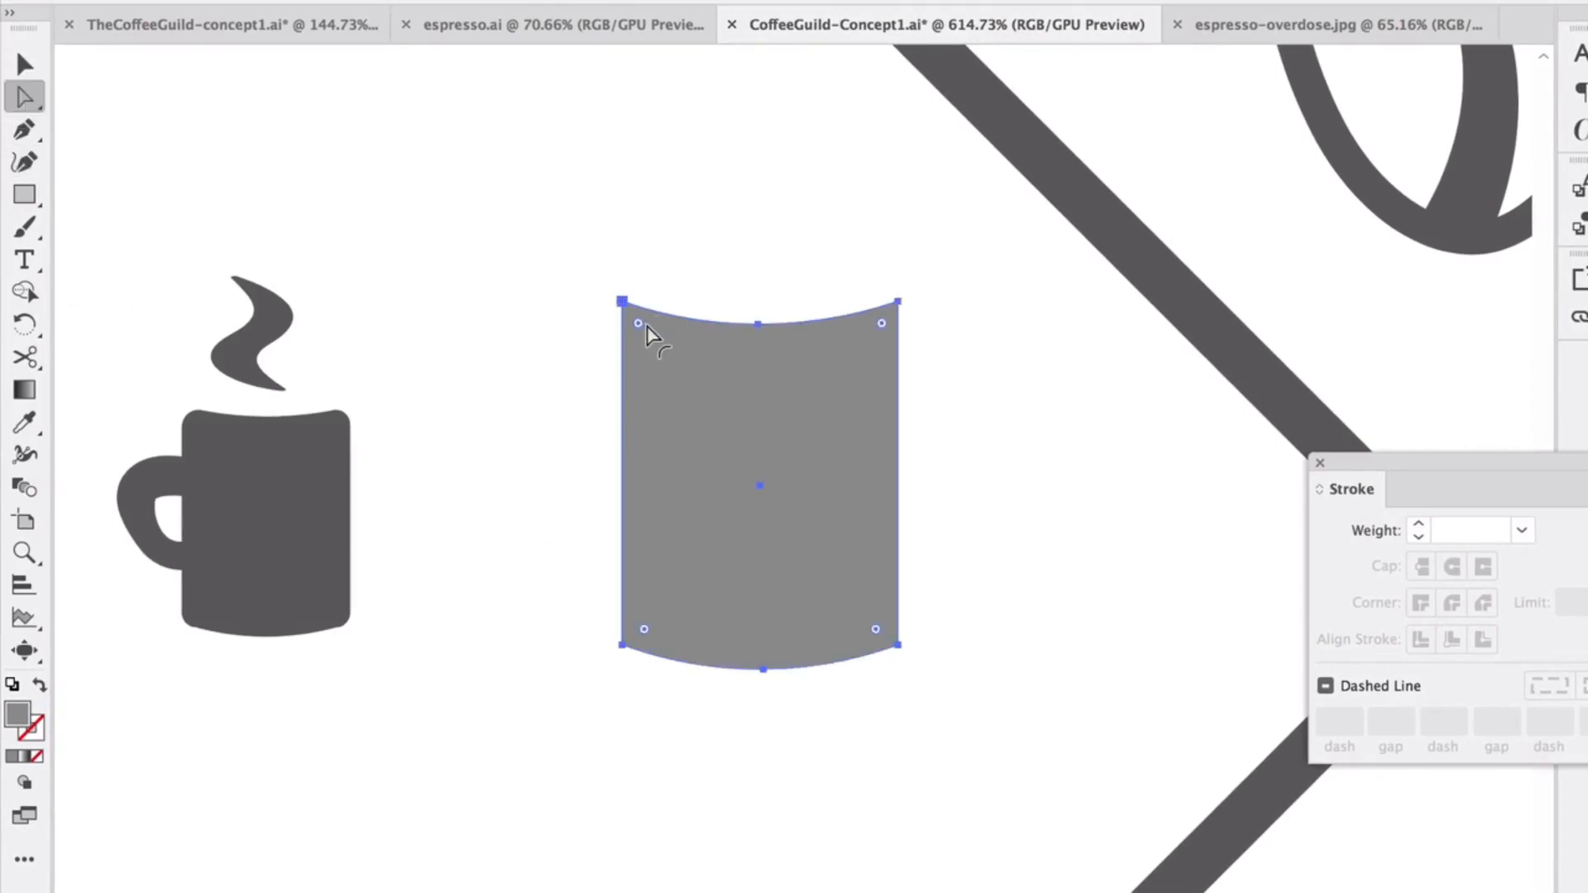
drag(638, 323, 644, 335)
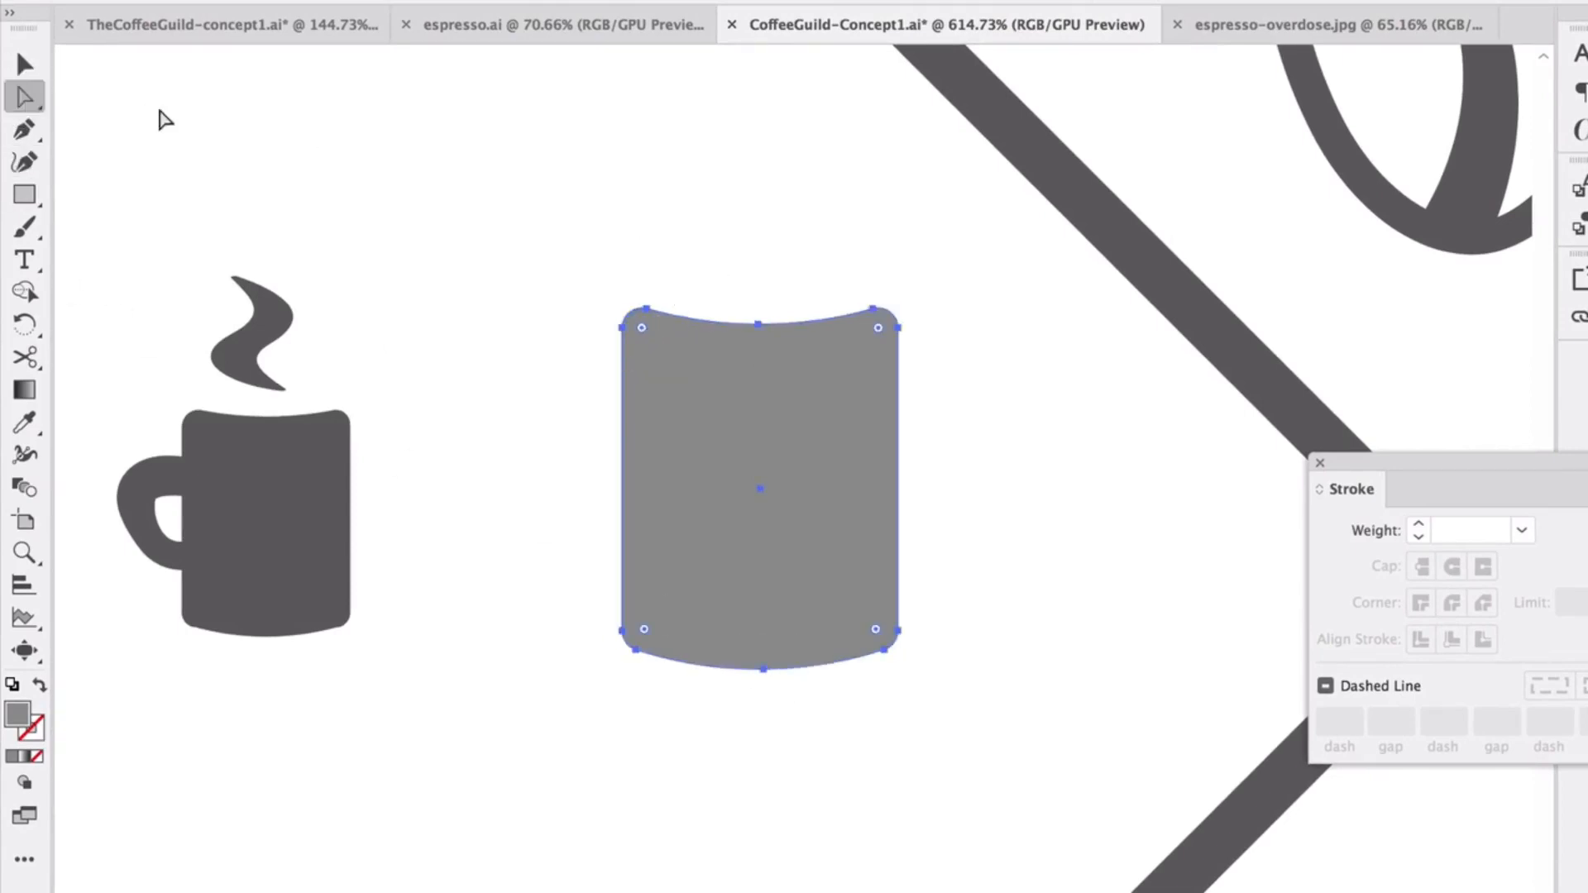
click(24, 65)
click(487, 161)
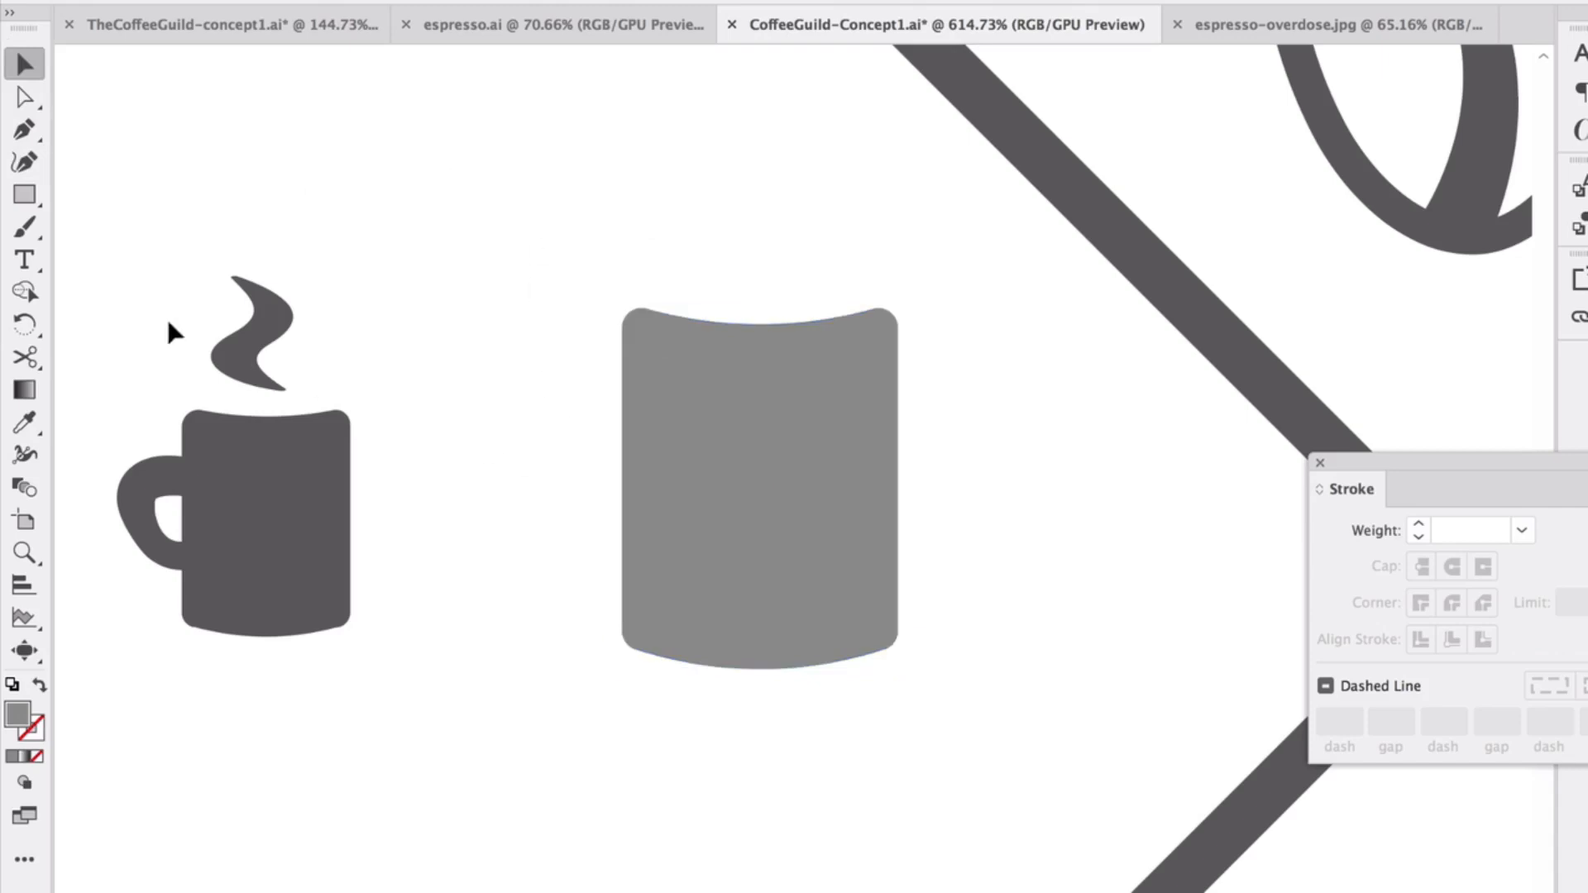
Copy the cup's handle, paste it beside the grey mug body, and position it overlapping the body's left side
scroll(457, 503, left, 15)
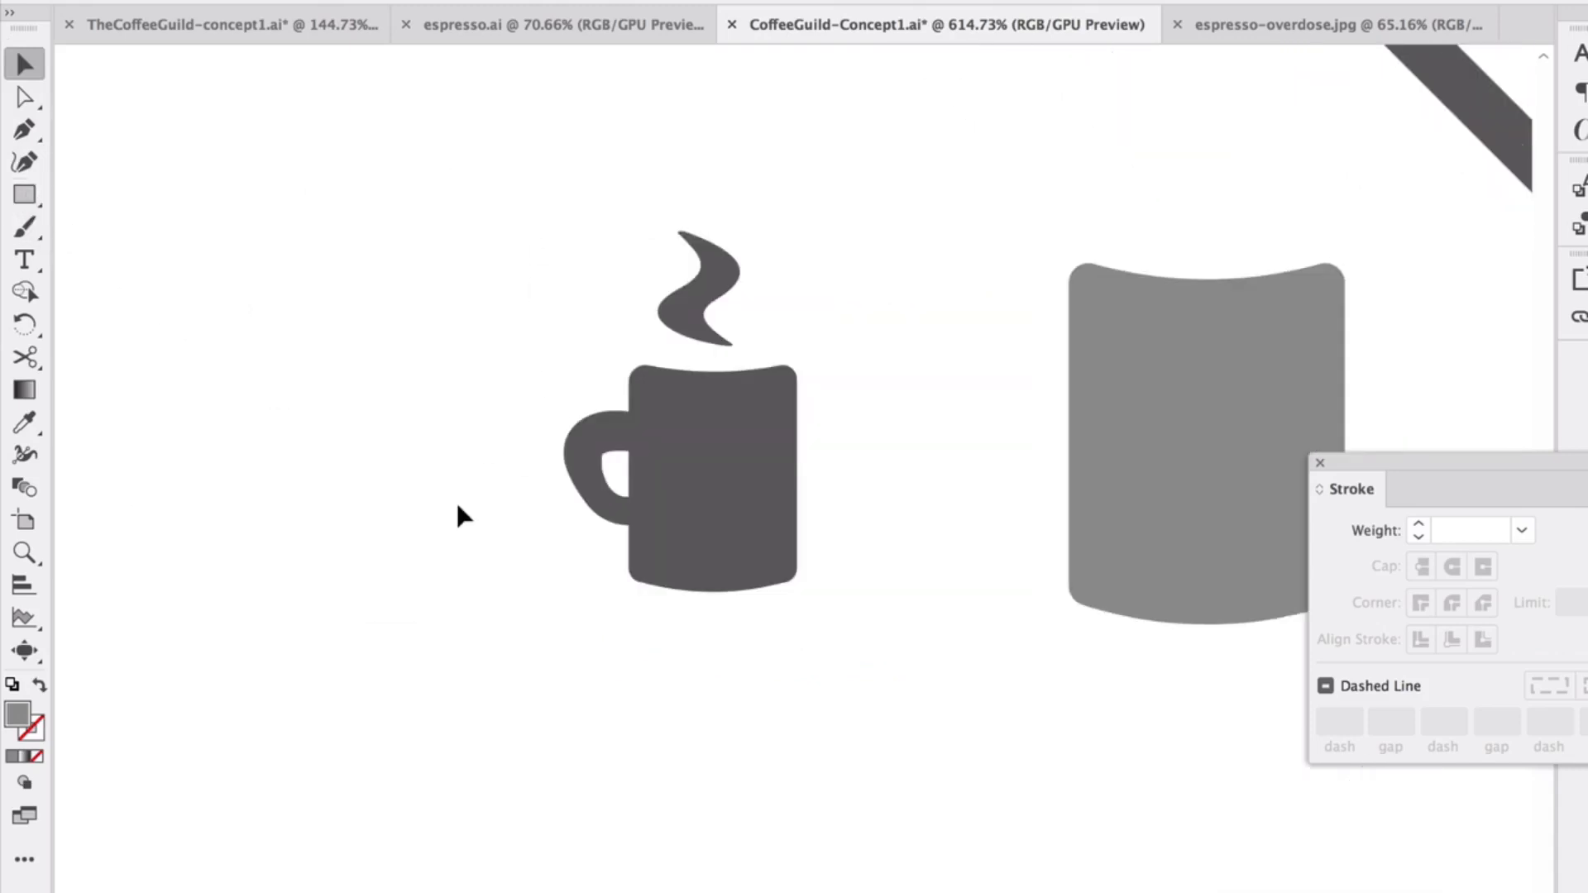
scroll(453, 498, up, 2)
click(153, 161)
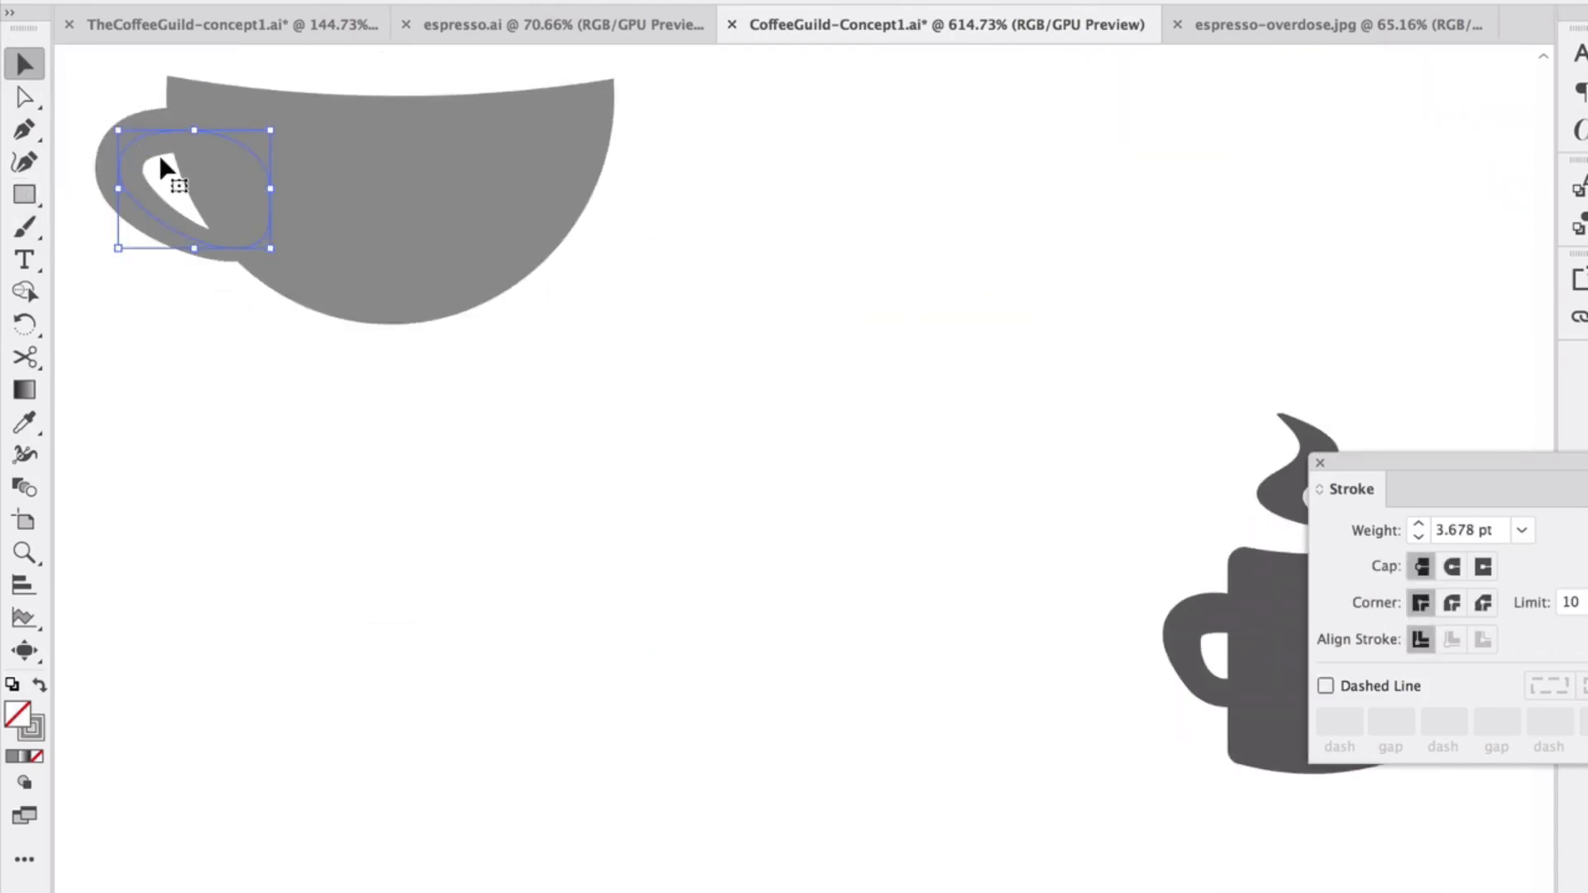
scroll(397, 281, right, 15)
key(ctrl+v)
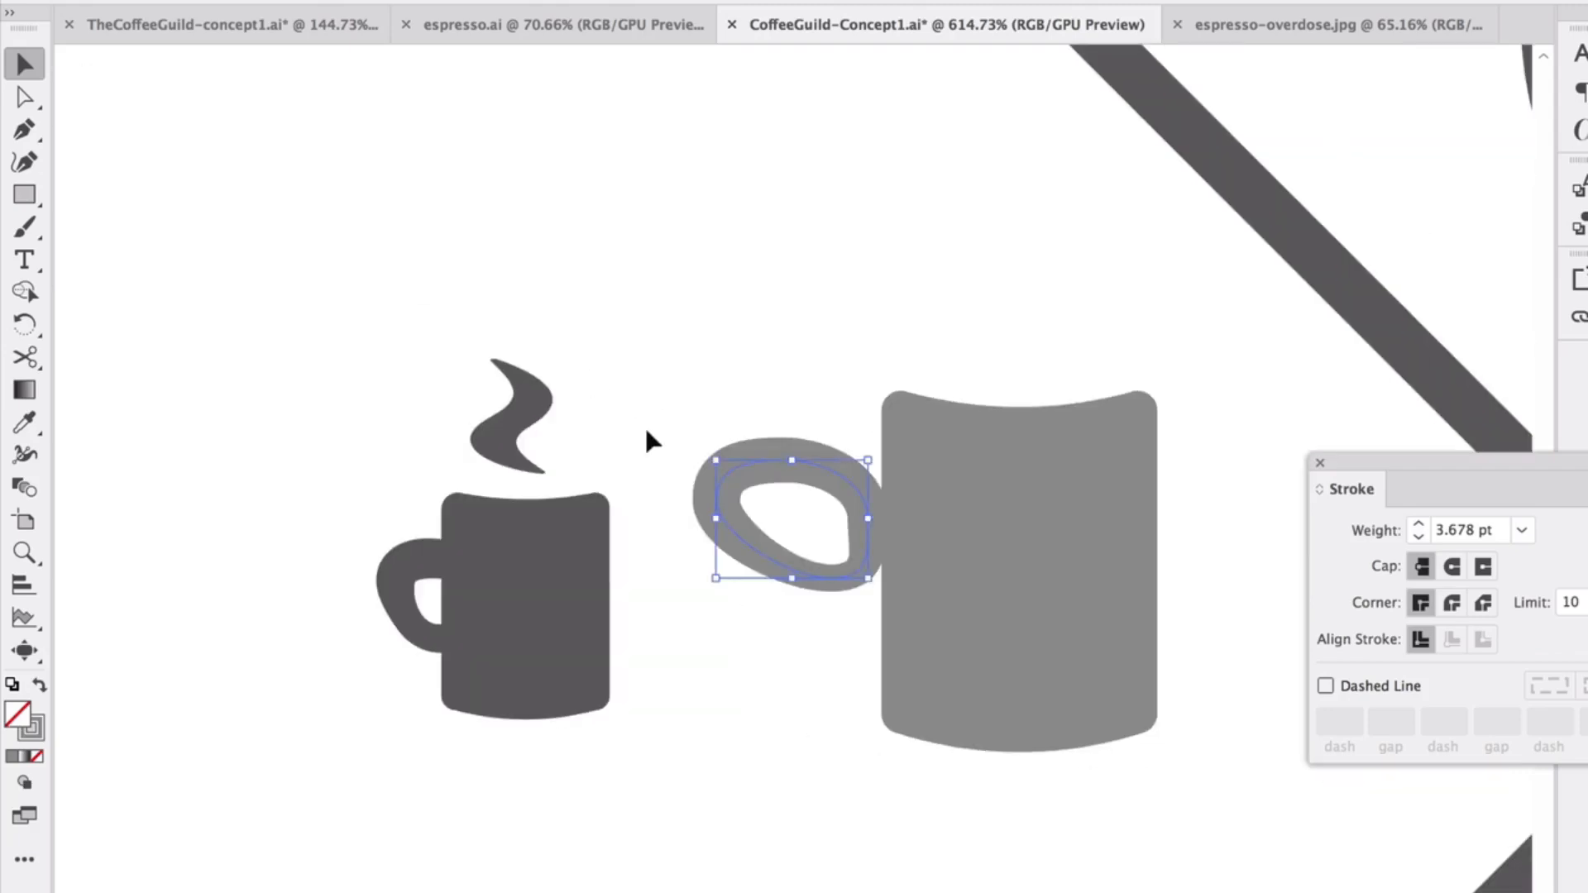
drag(753, 484, 862, 523)
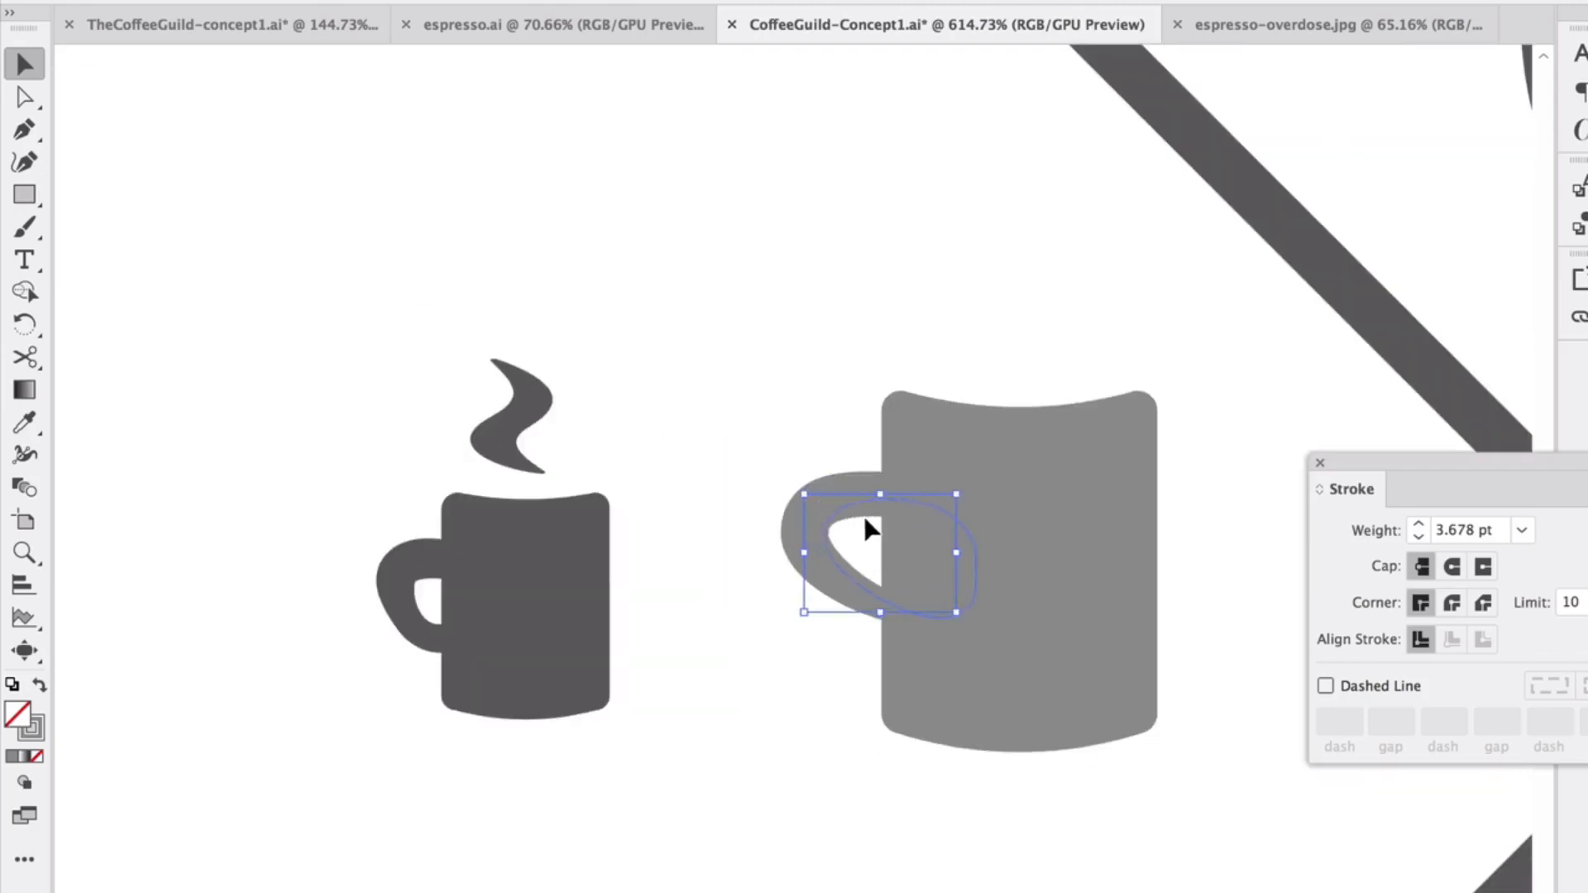
Add anchors to the mug handle with the Curvature tool and pull its lower left curve outward into a rounder shape
key(a)
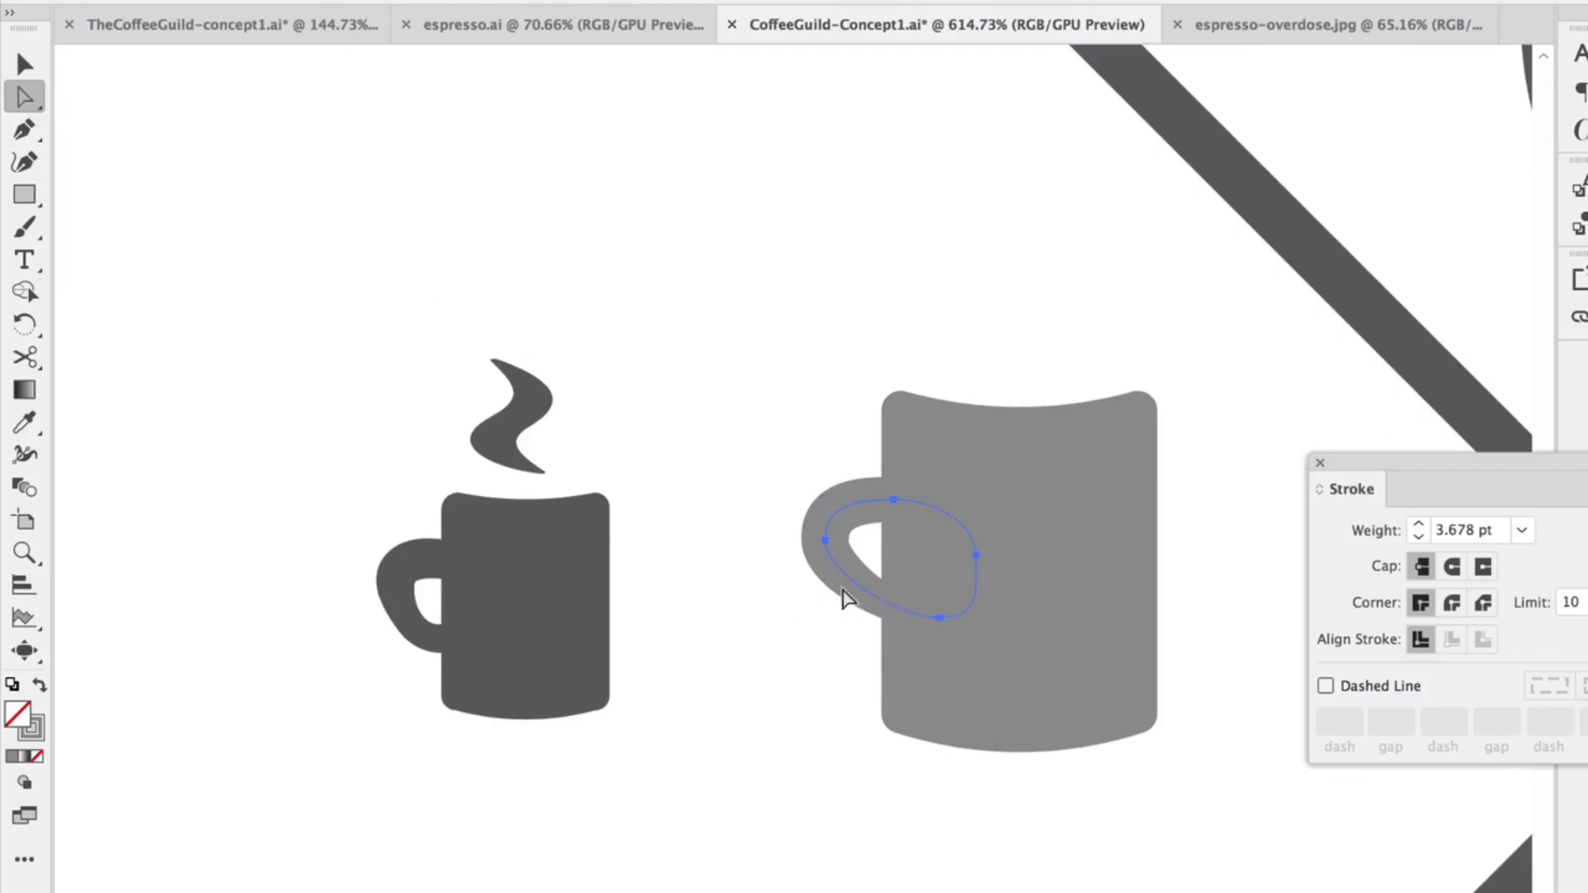
click(25, 162)
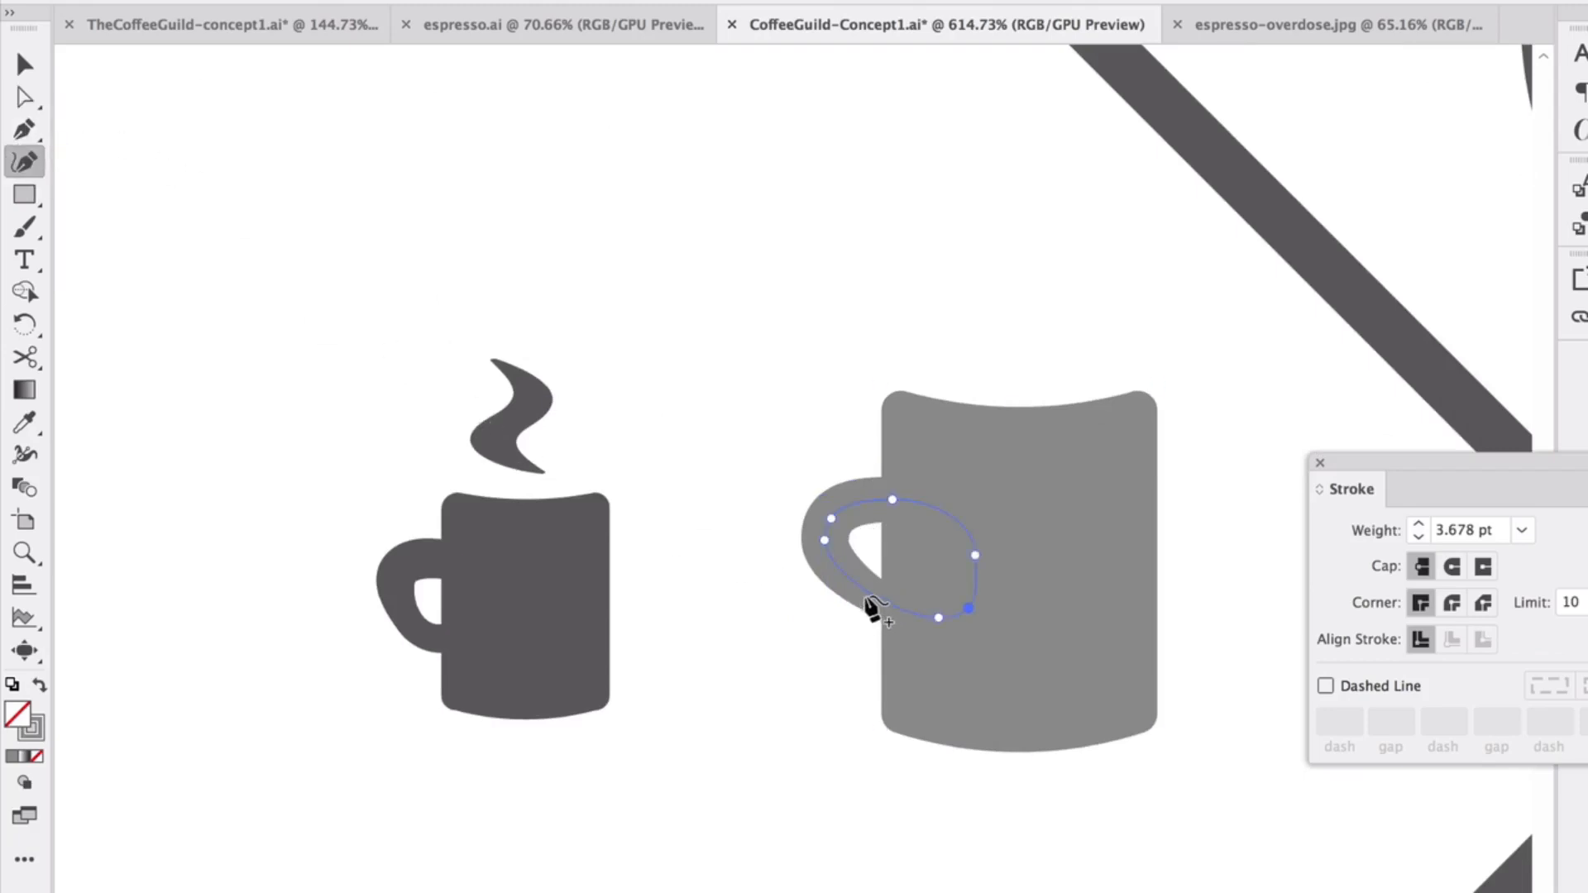
click(869, 607)
drag(867, 609, 869, 614)
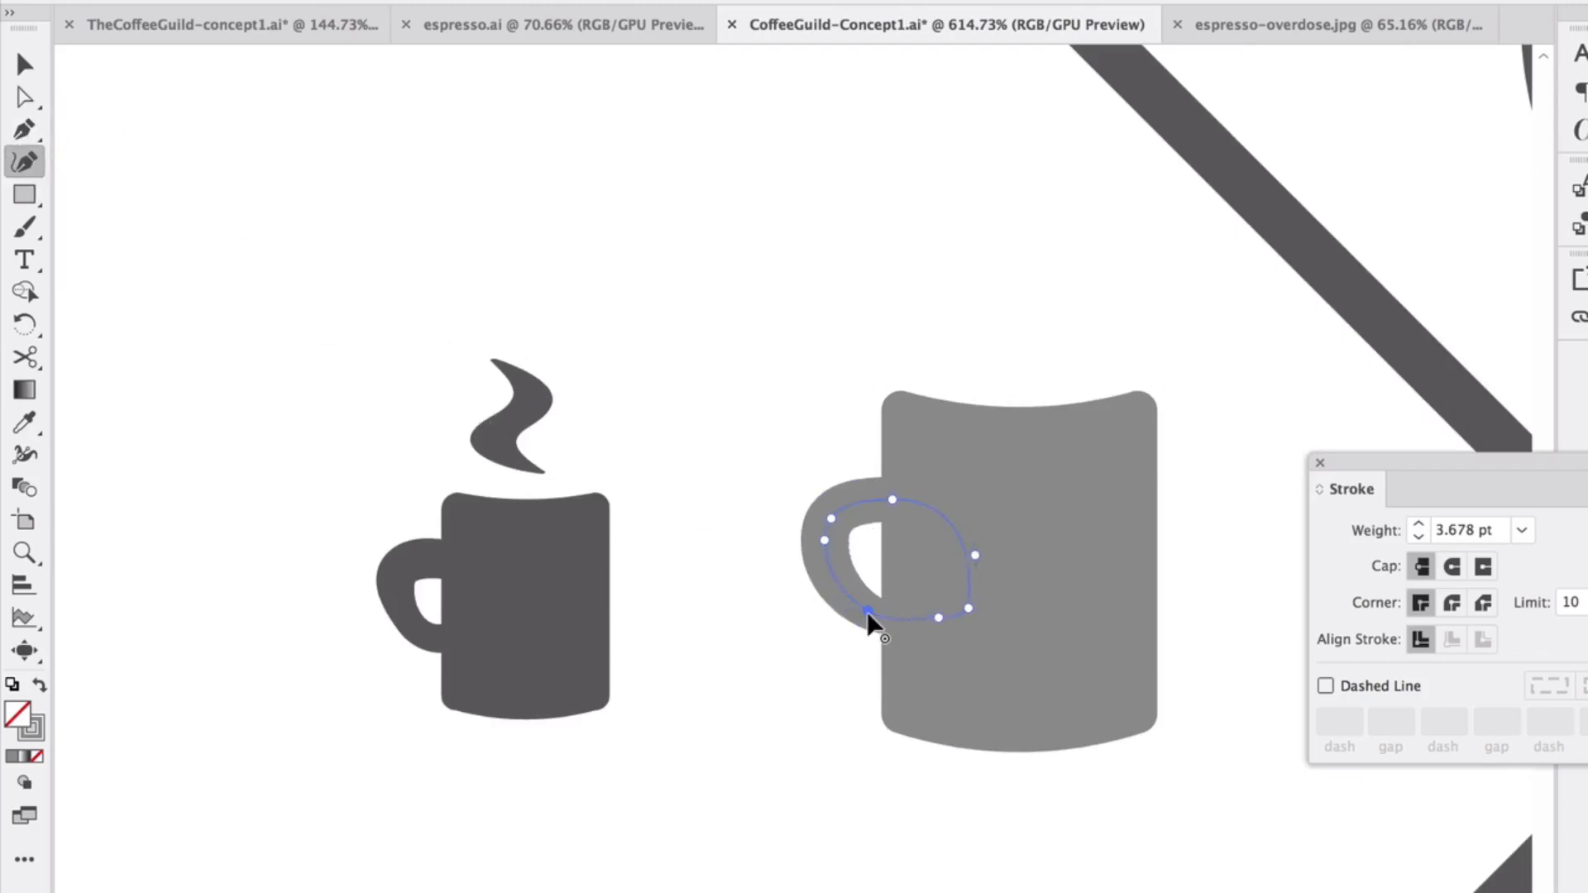
Set the mug handle's stroke weight to 3 pt and deselect it
click(1418, 537)
key(v)
click(354, 208)
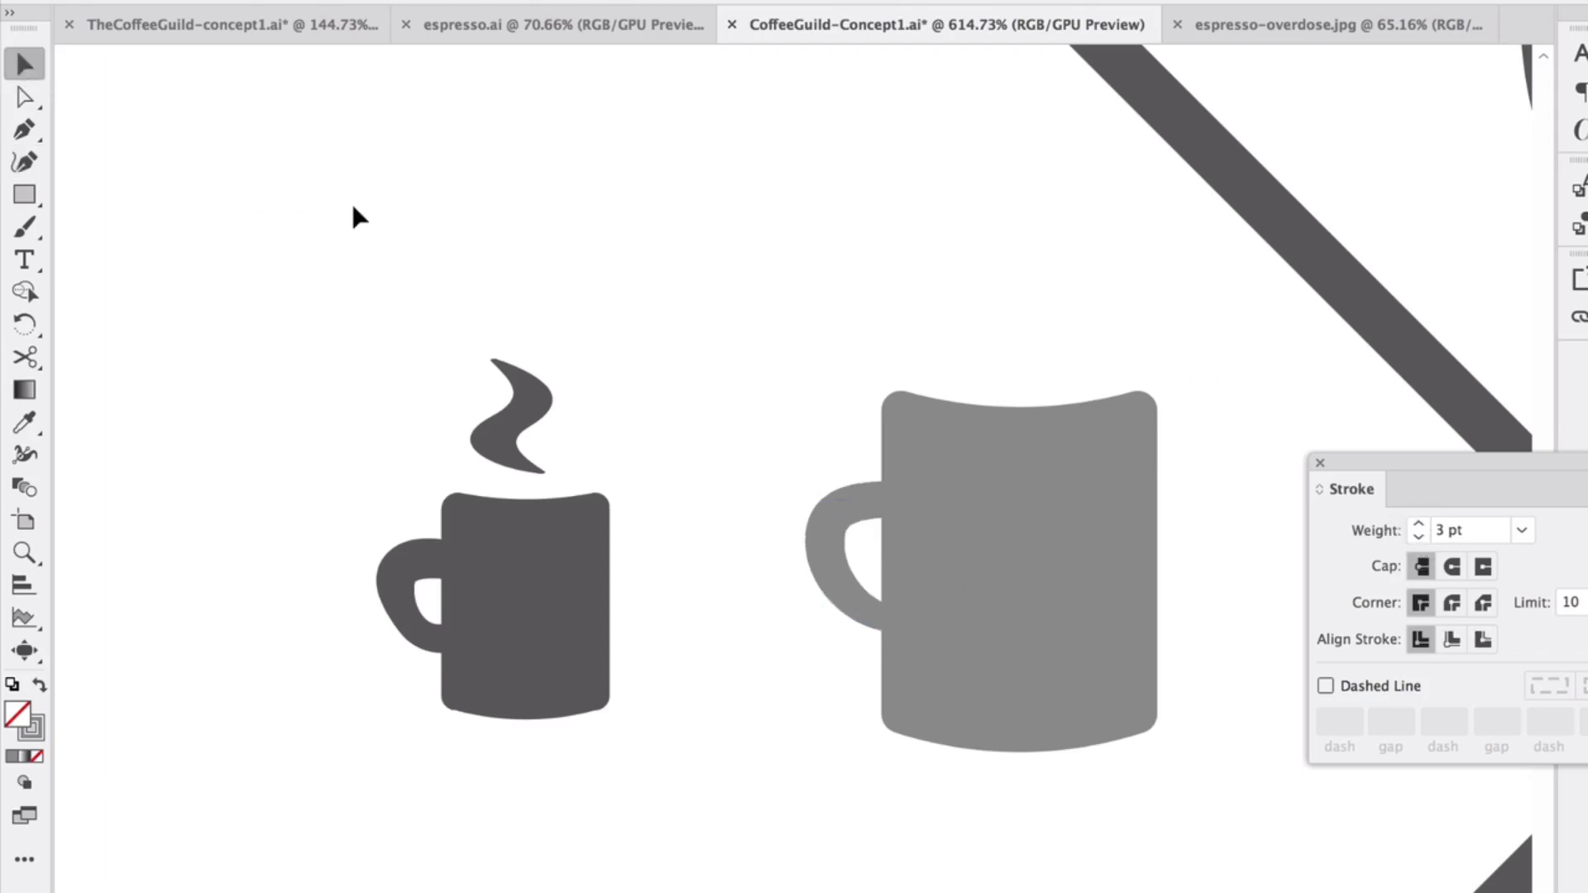
Draw an S-shaped steam line above the grey mug's rim with the Pen tool
scroll(471, 260, right, 5)
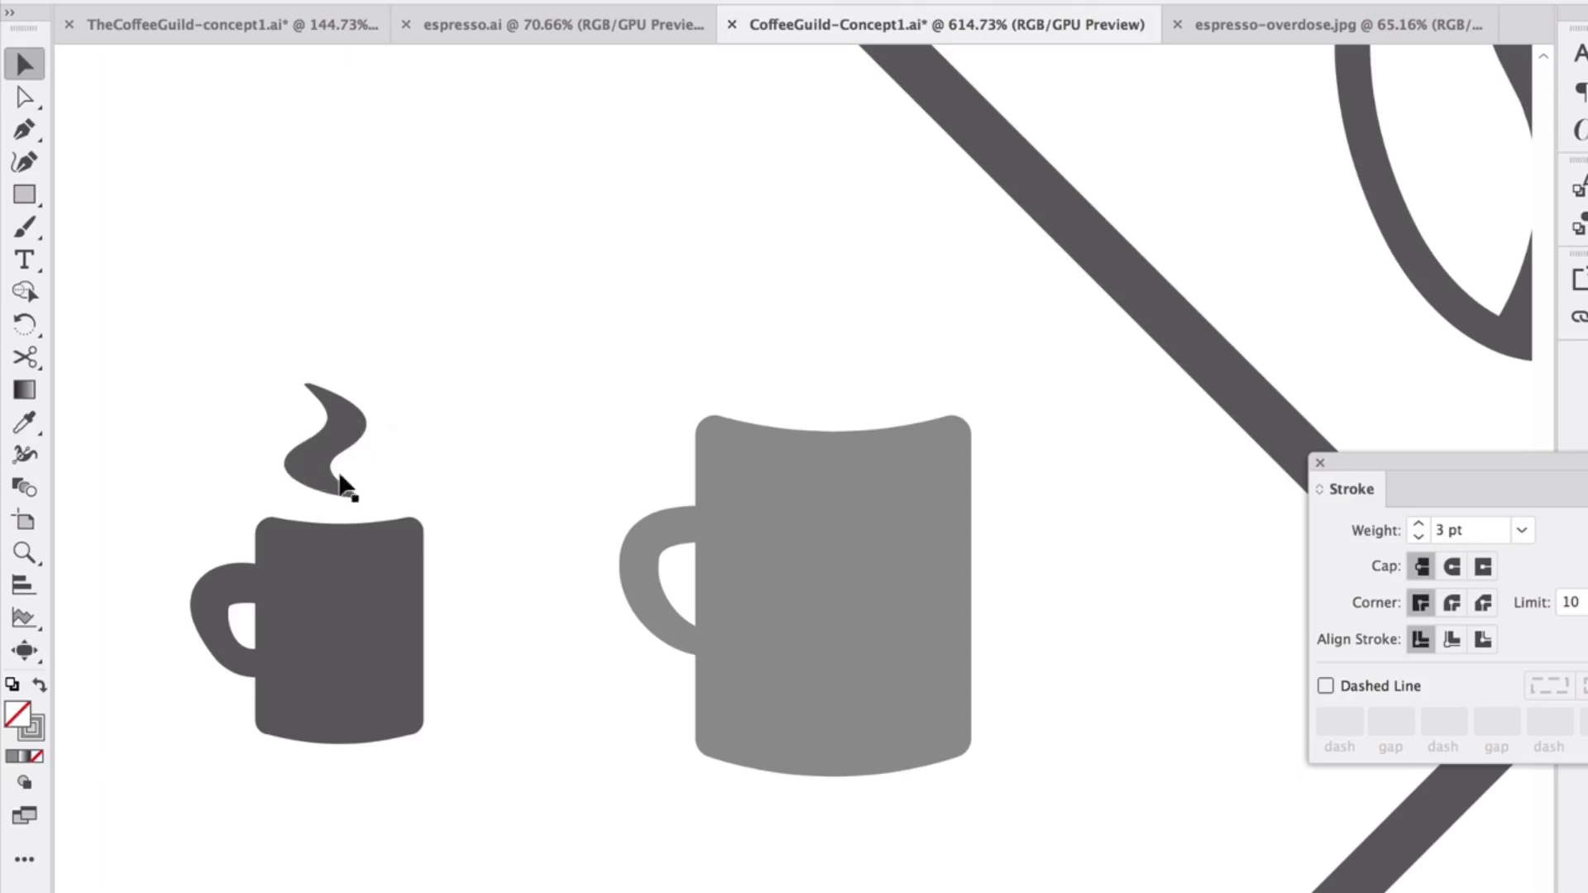
key(p)
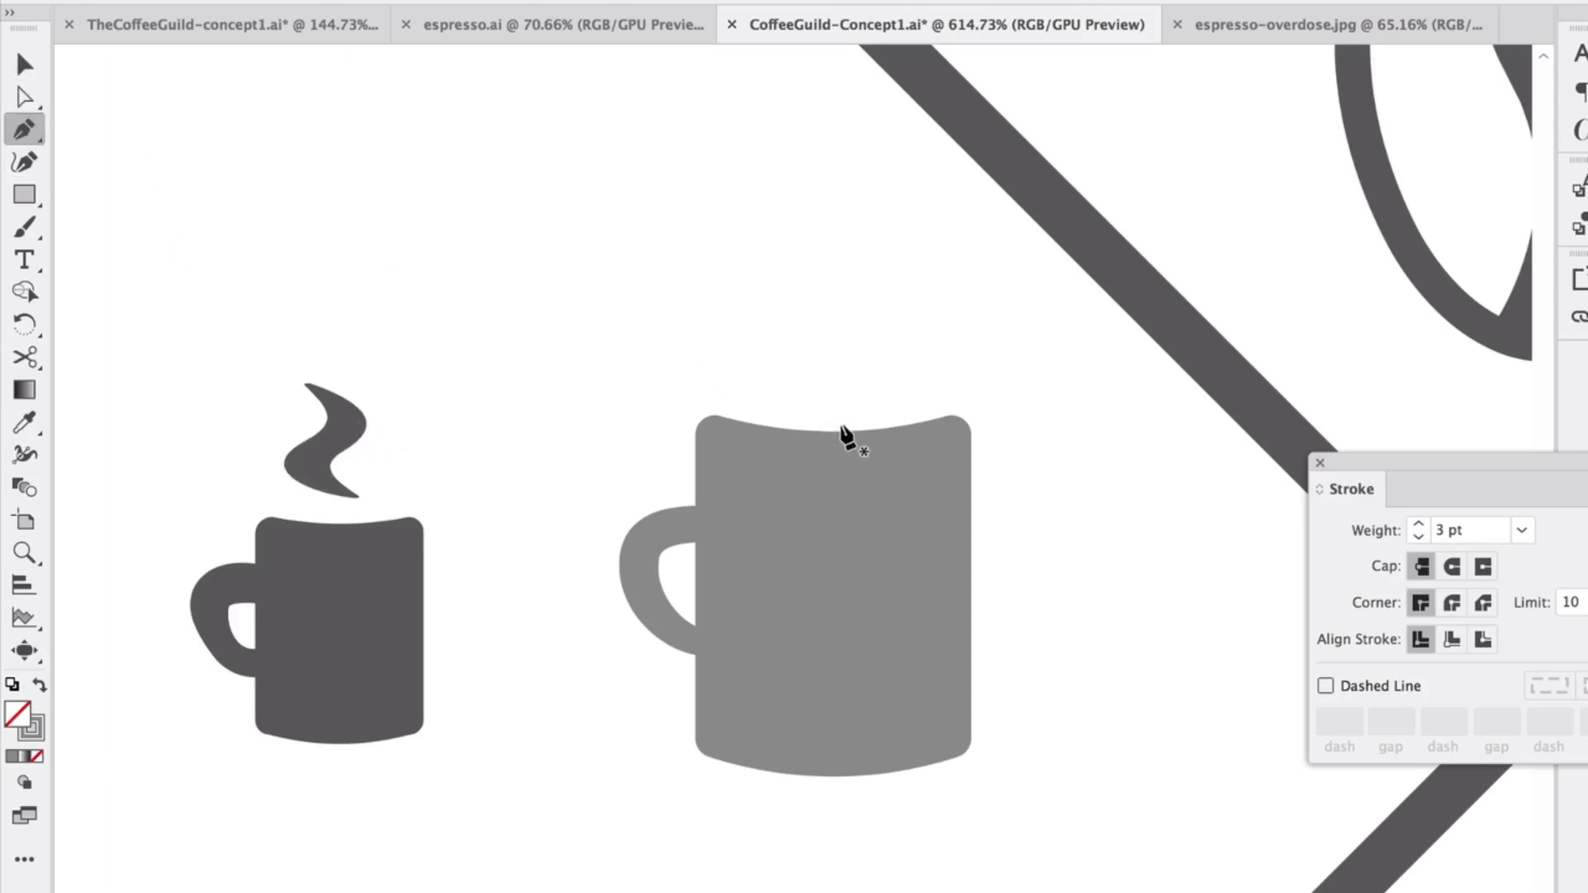
drag(833, 415, 852, 311)
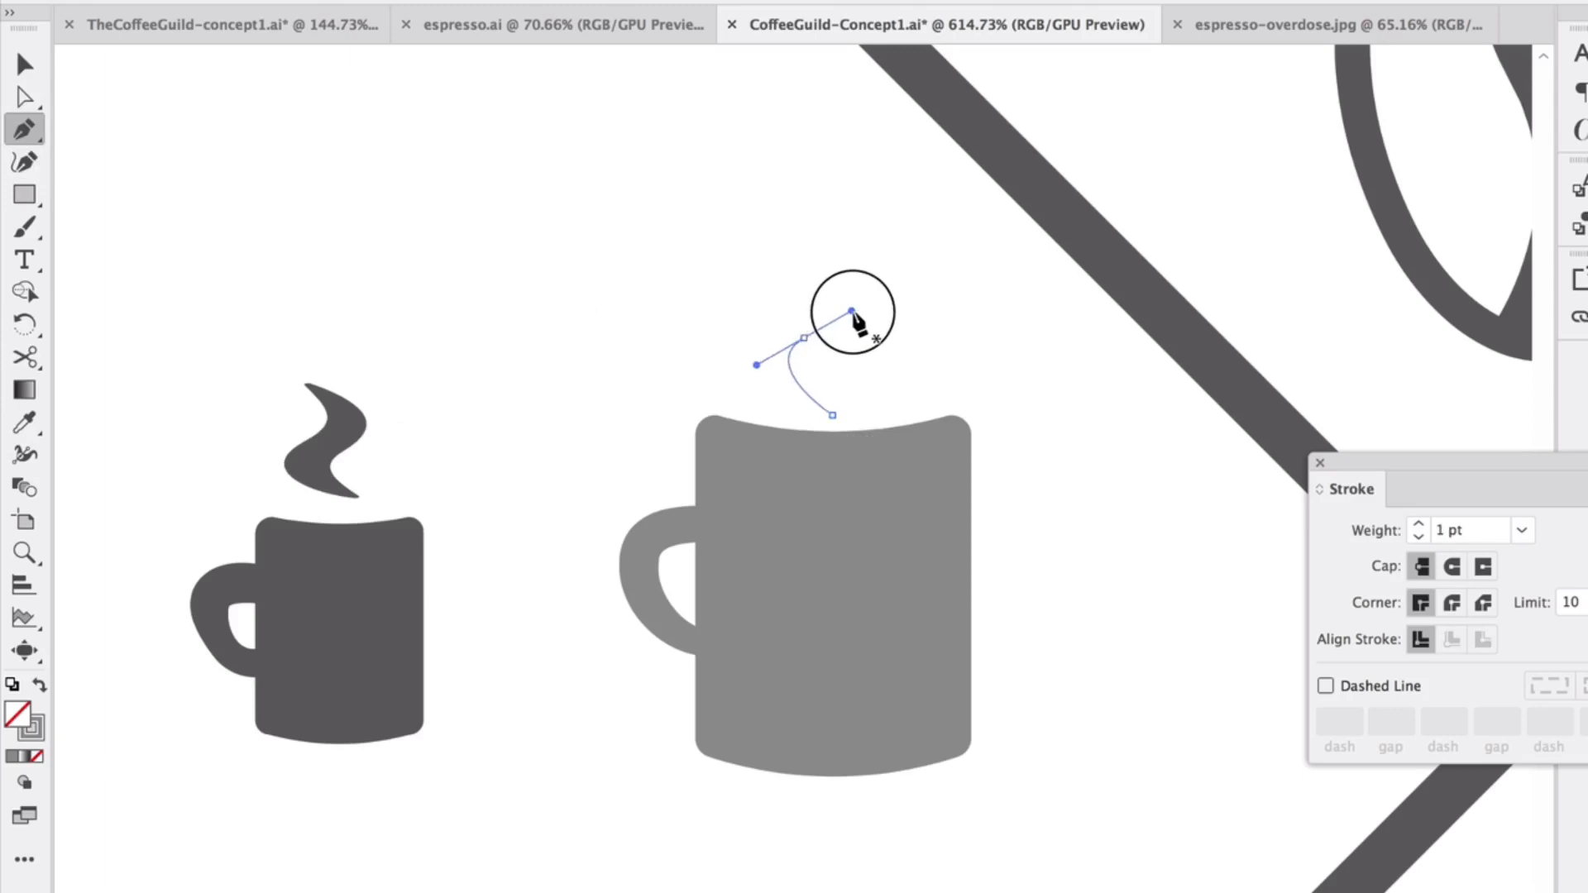
click(807, 245)
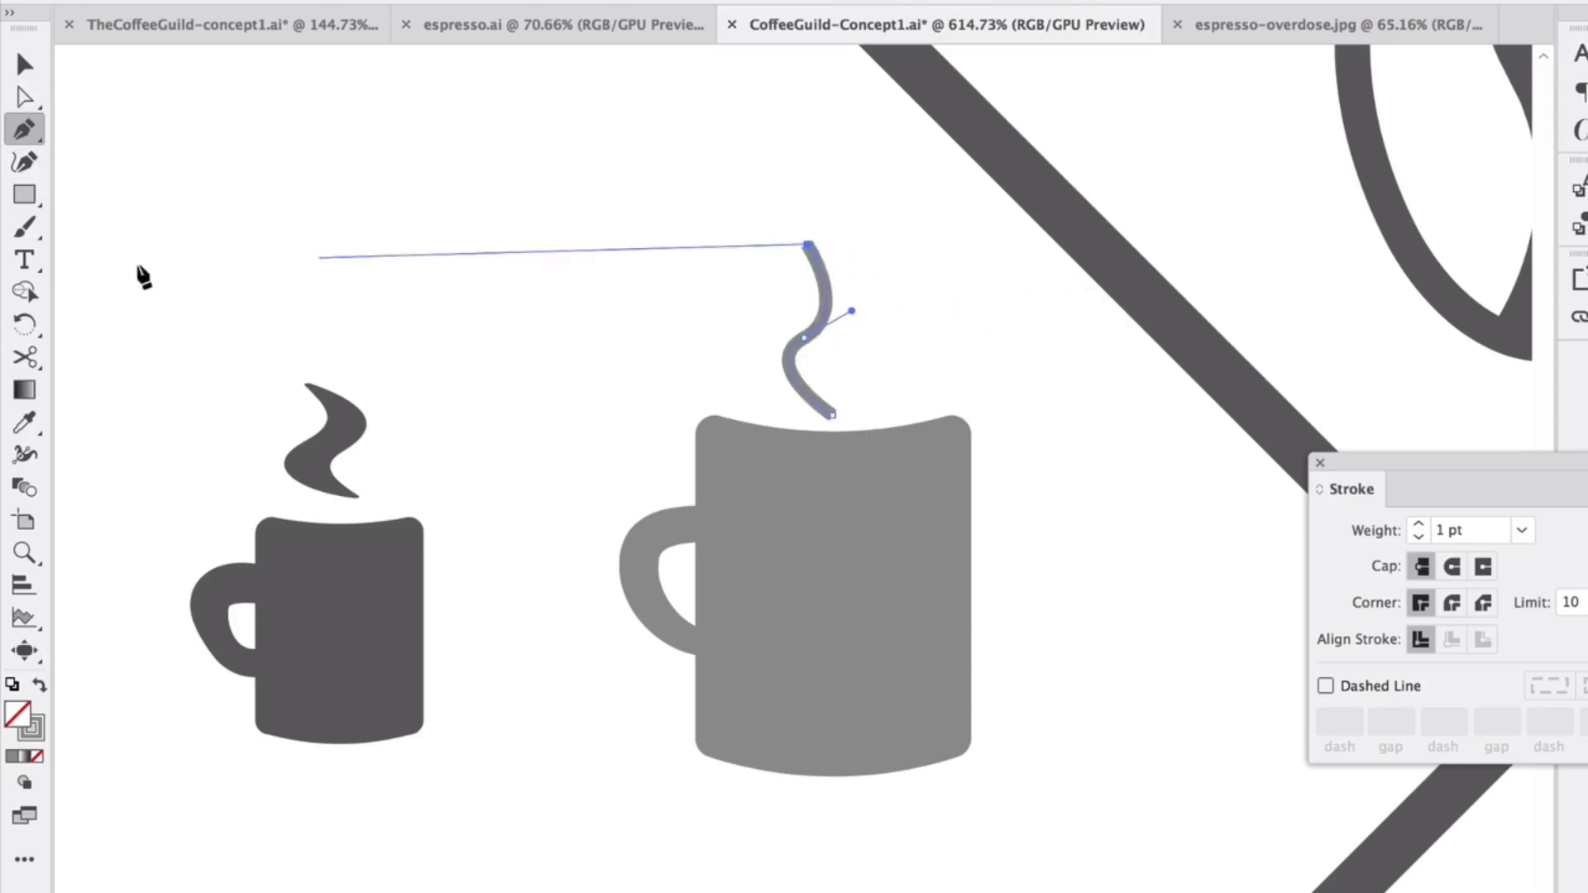
Widen the middle of the steam stroke with the Width tool and taper both of its ends to points
click(35, 469)
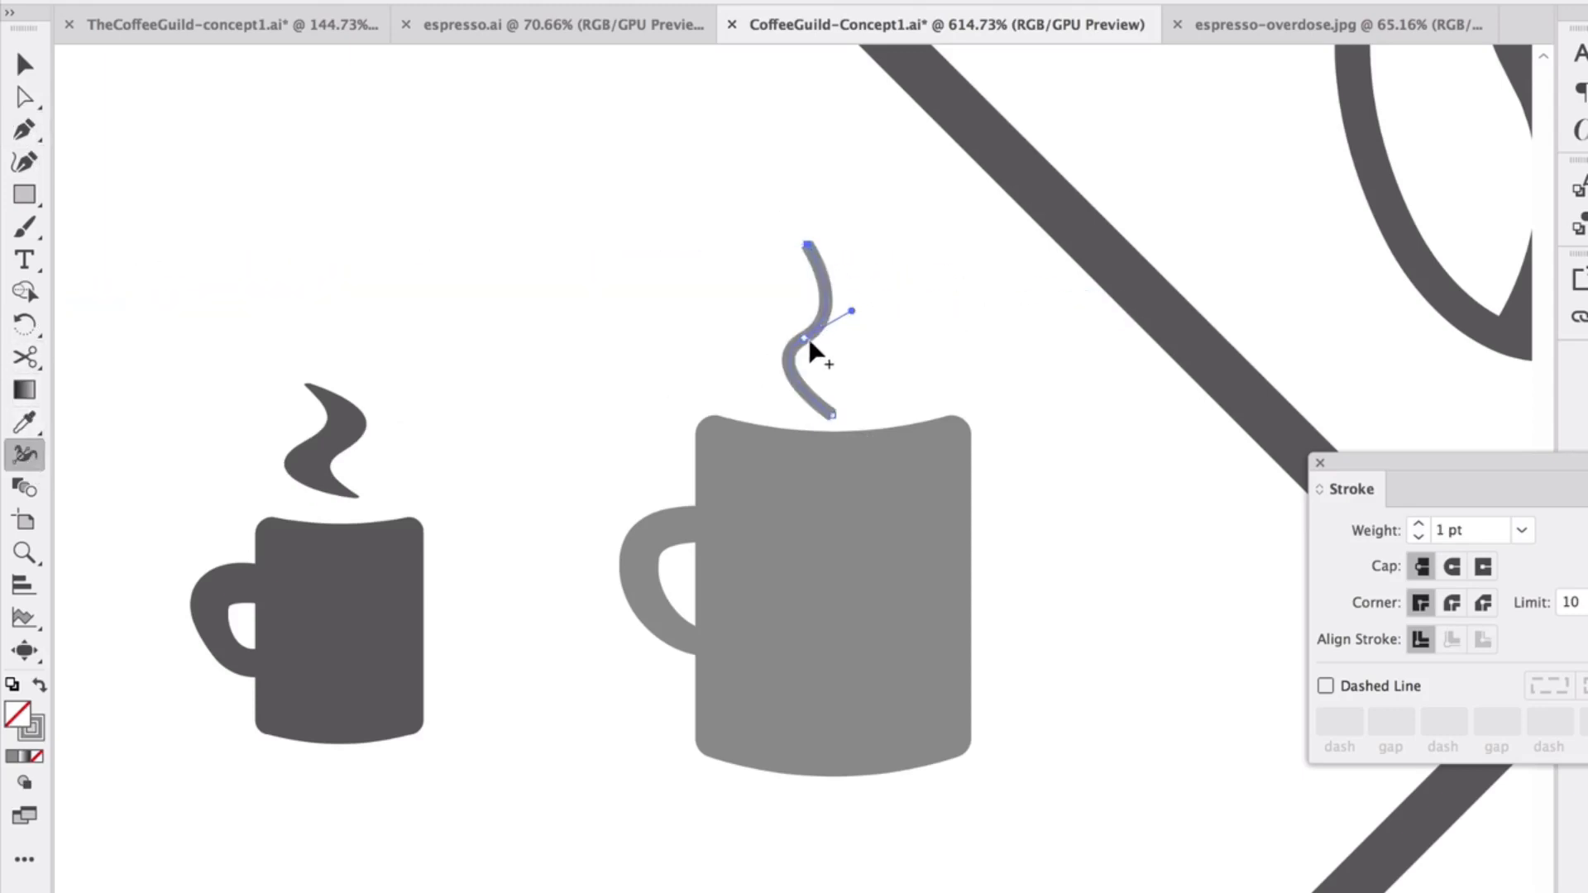
scroll(807, 348, up, 3)
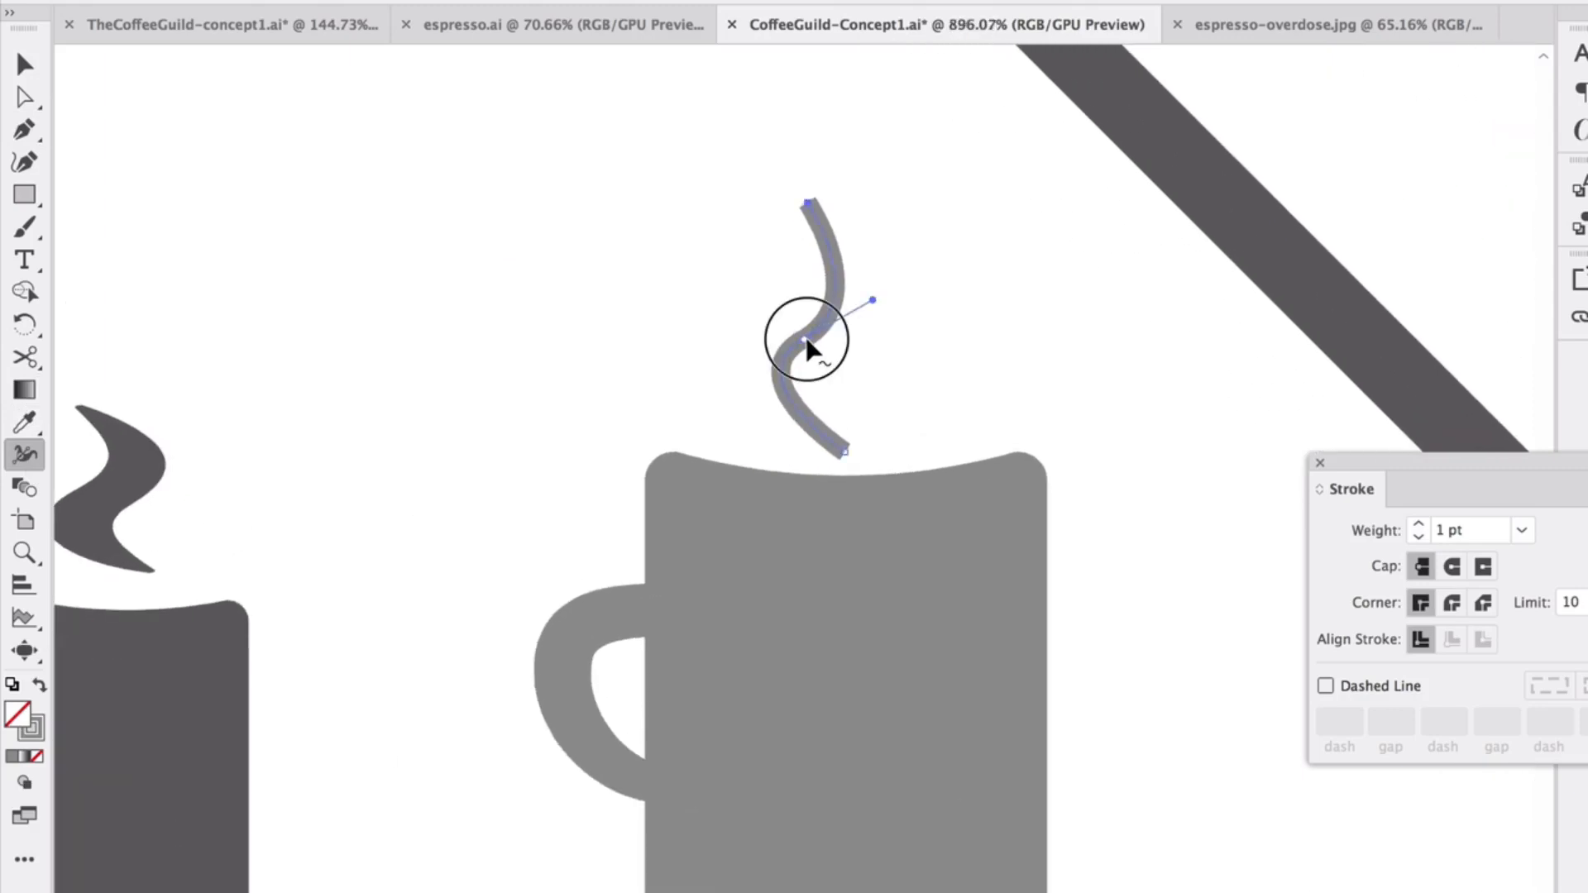
drag(823, 349, 852, 352)
drag(817, 199, 807, 203)
drag(850, 447, 845, 452)
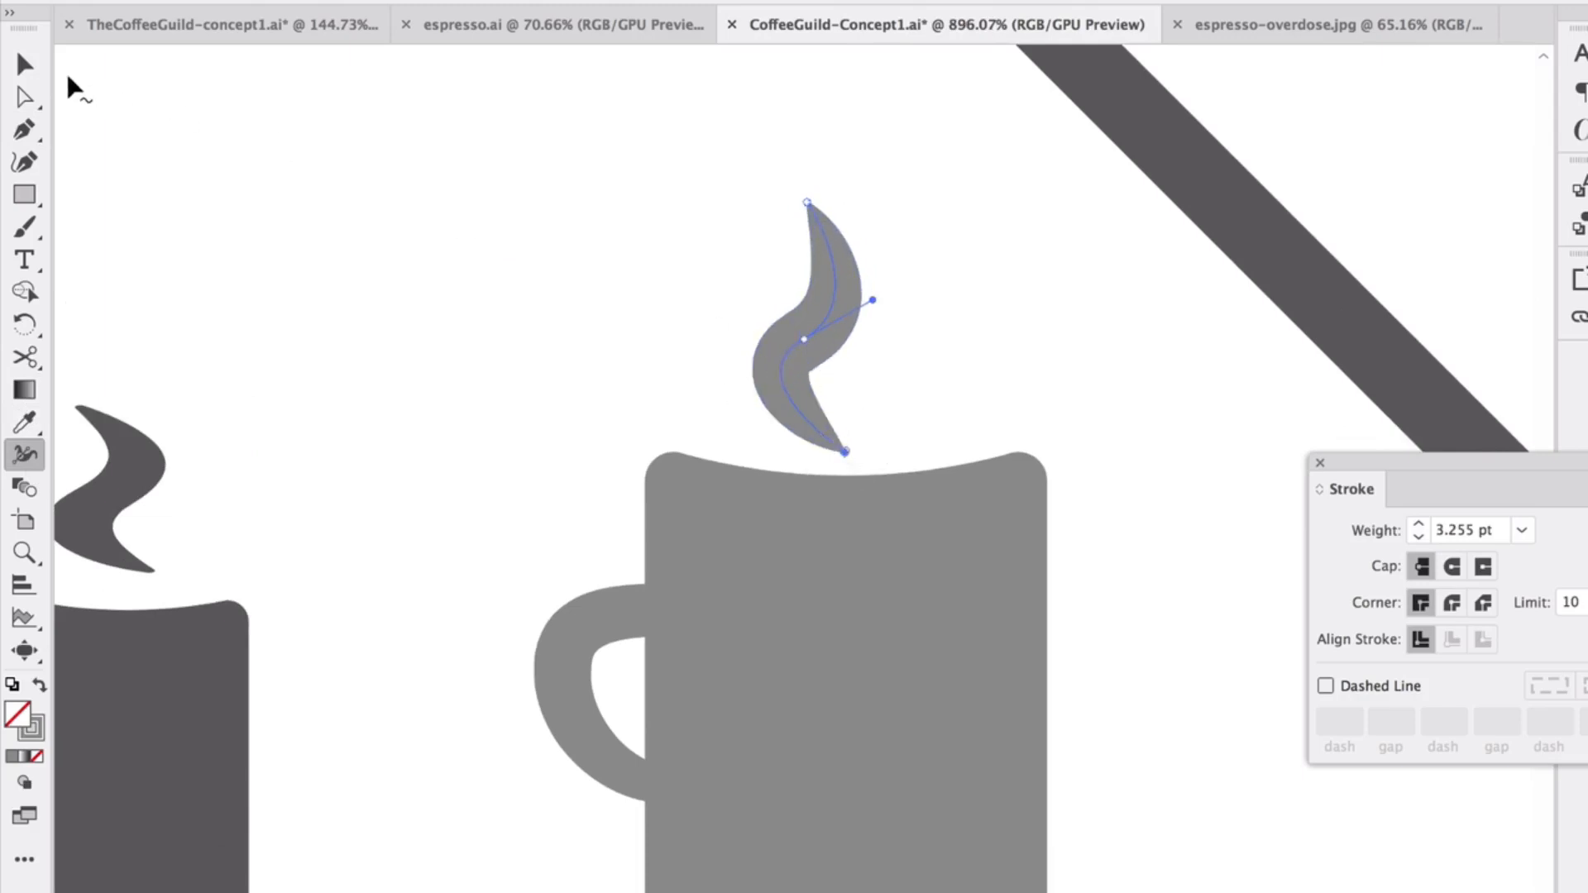
Shorten the steam shape slightly, shift it to the right above the grey mug's rim, and deselect it
click(25, 64)
click(342, 155)
click(826, 235)
drag(812, 202, 808, 246)
drag(816, 331, 836, 330)
click(598, 230)
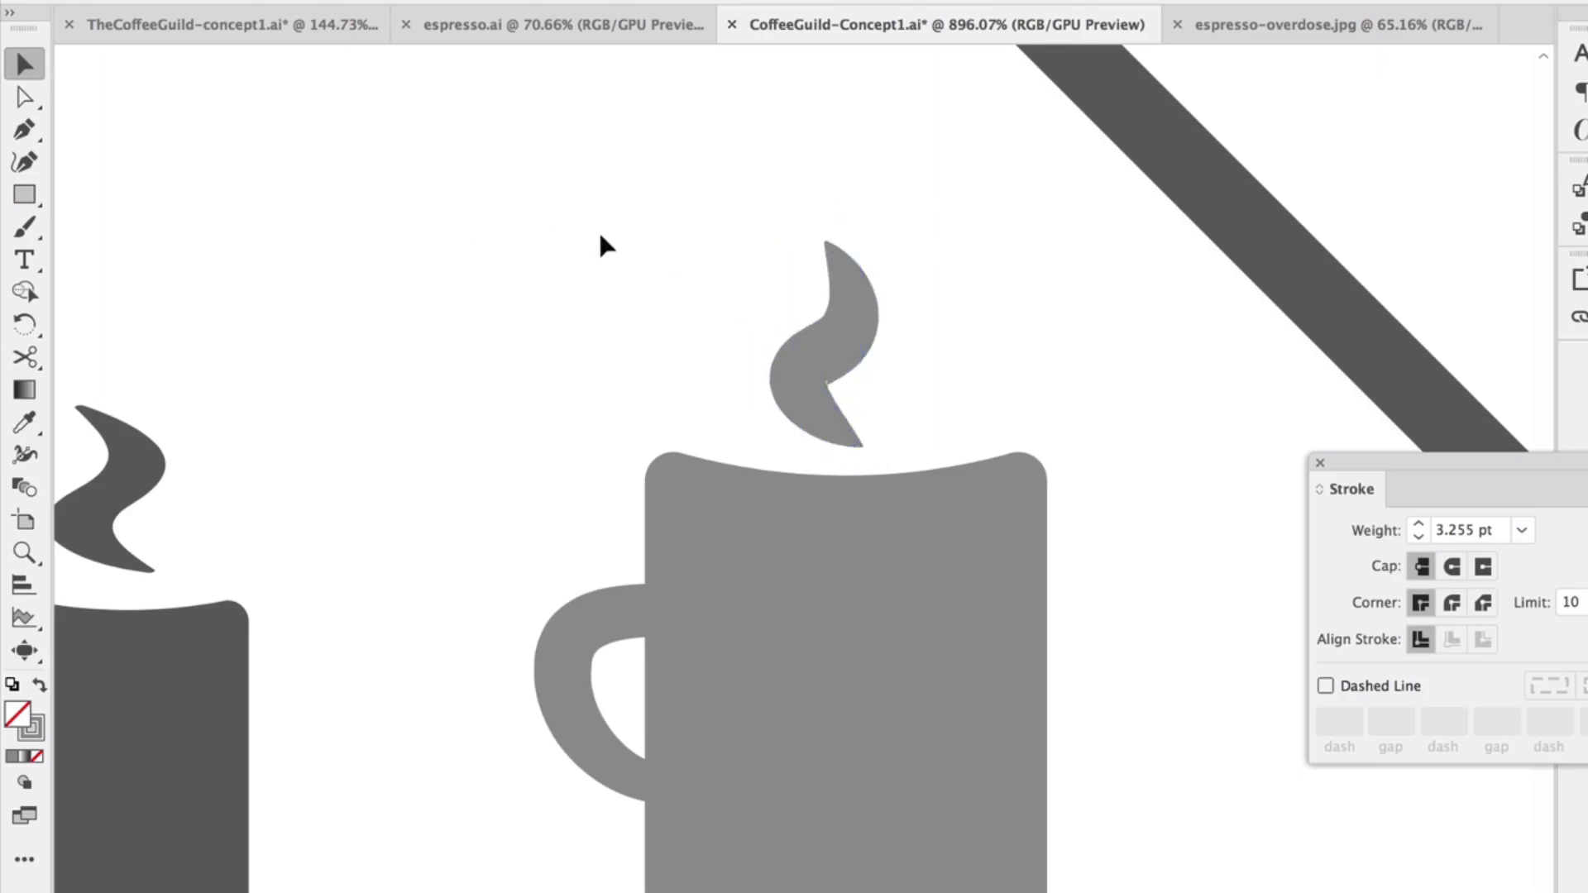
Delete the whole grey mug, including its body, handle and steam
scroll(679, 344, down, 4)
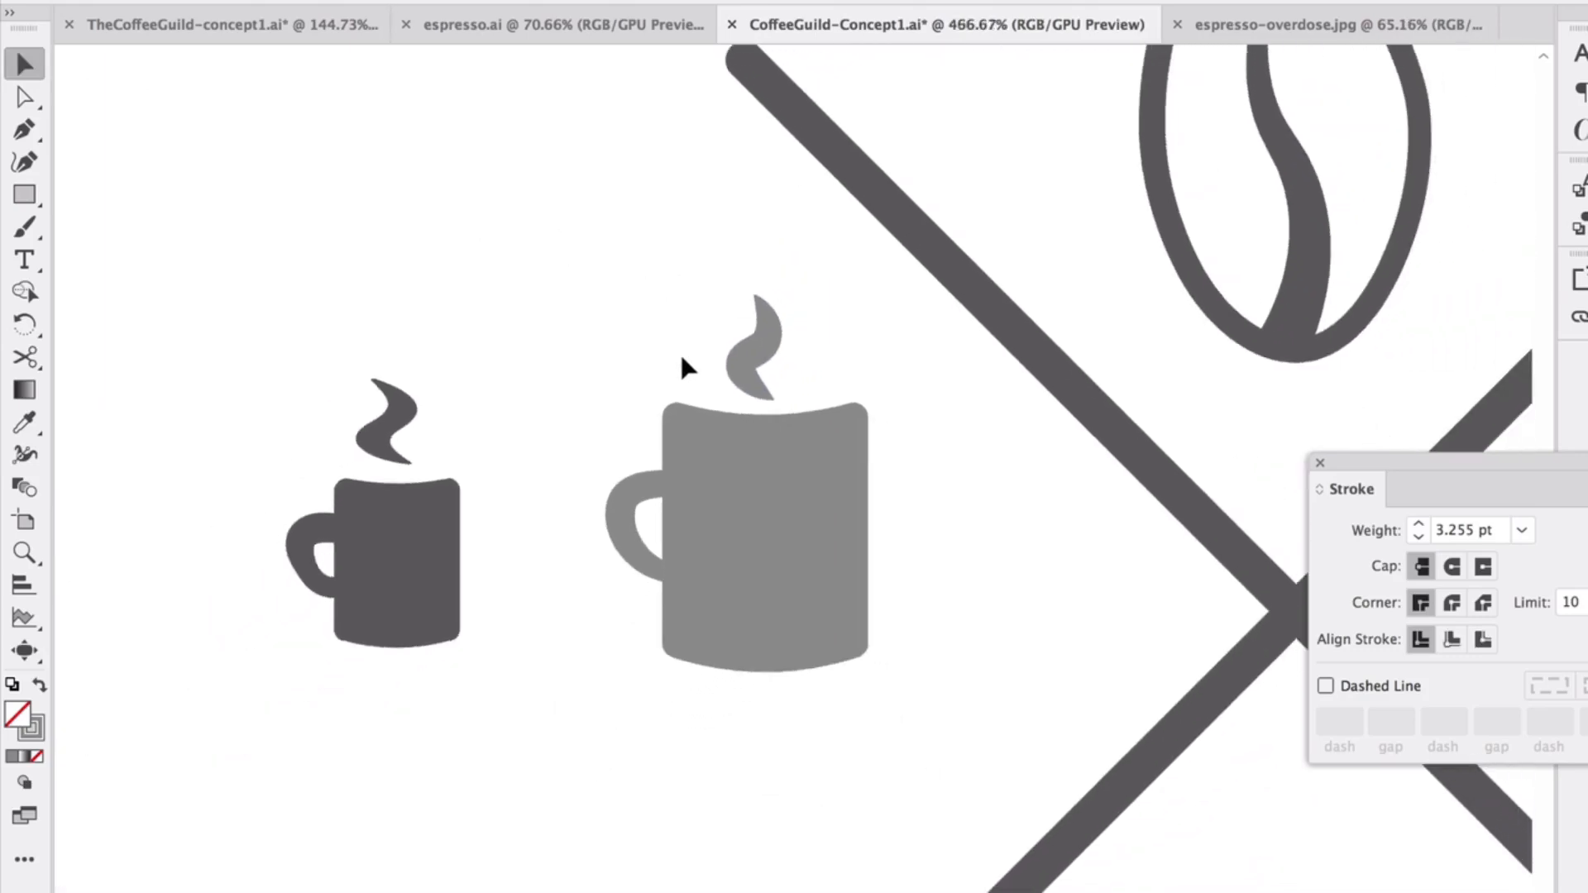
drag(671, 313, 591, 402)
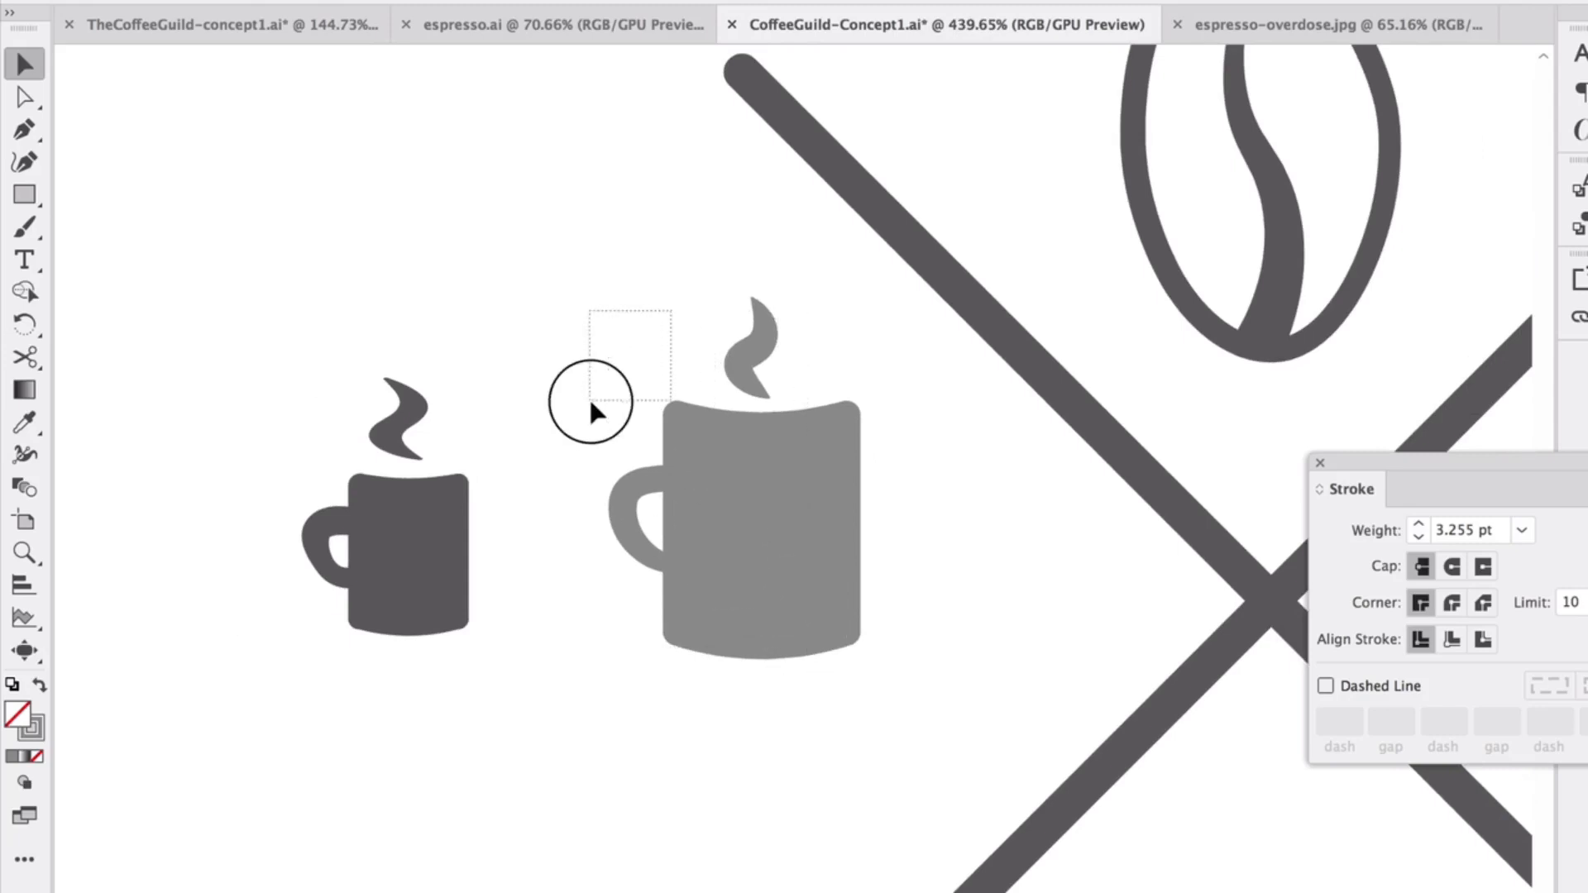
drag(587, 332, 766, 589)
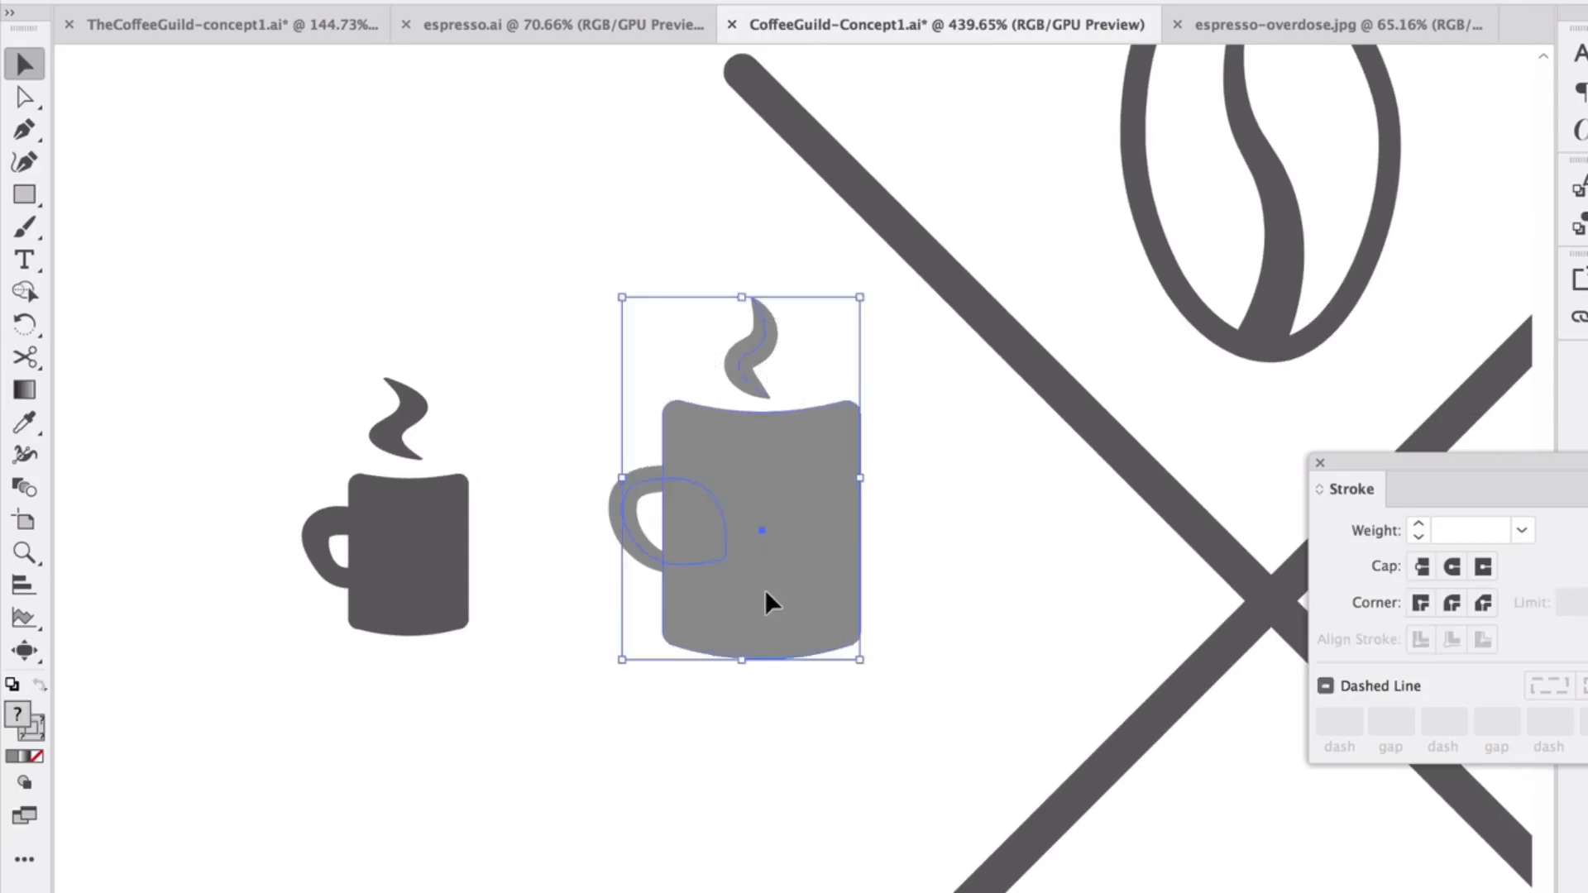
key(Delete)
Enlarge the dark coffee mug icon and move it into the left section of the X
click(401, 479)
drag(198, 327, 497, 606)
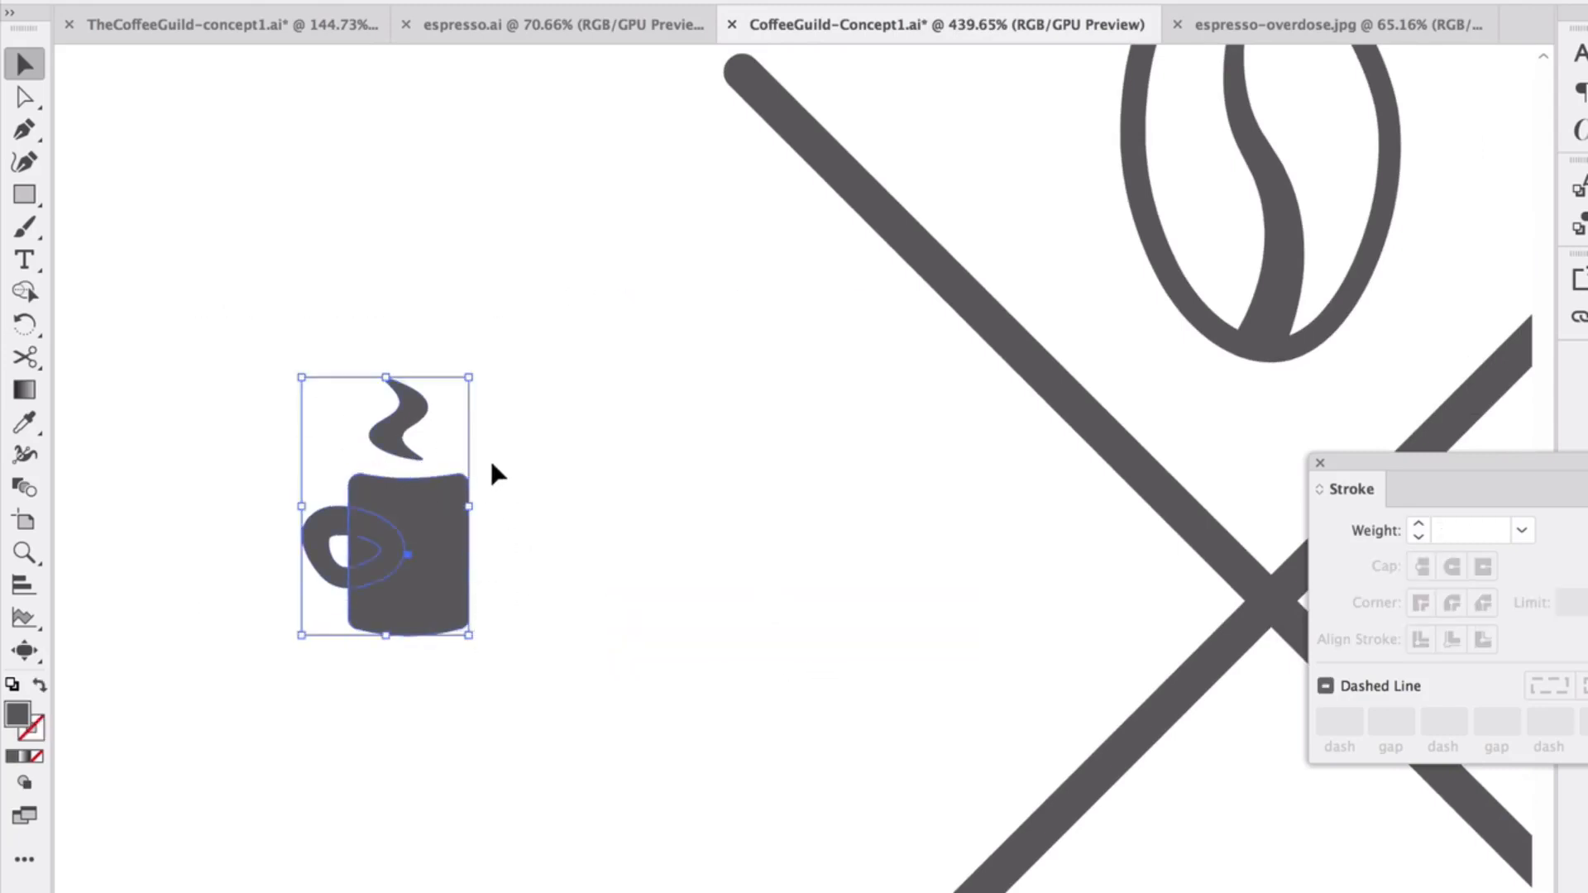
drag(469, 376, 582, 205)
drag(485, 460, 796, 579)
click(512, 393)
scroll(512, 394, down, 4)
scroll(512, 394, right, 2)
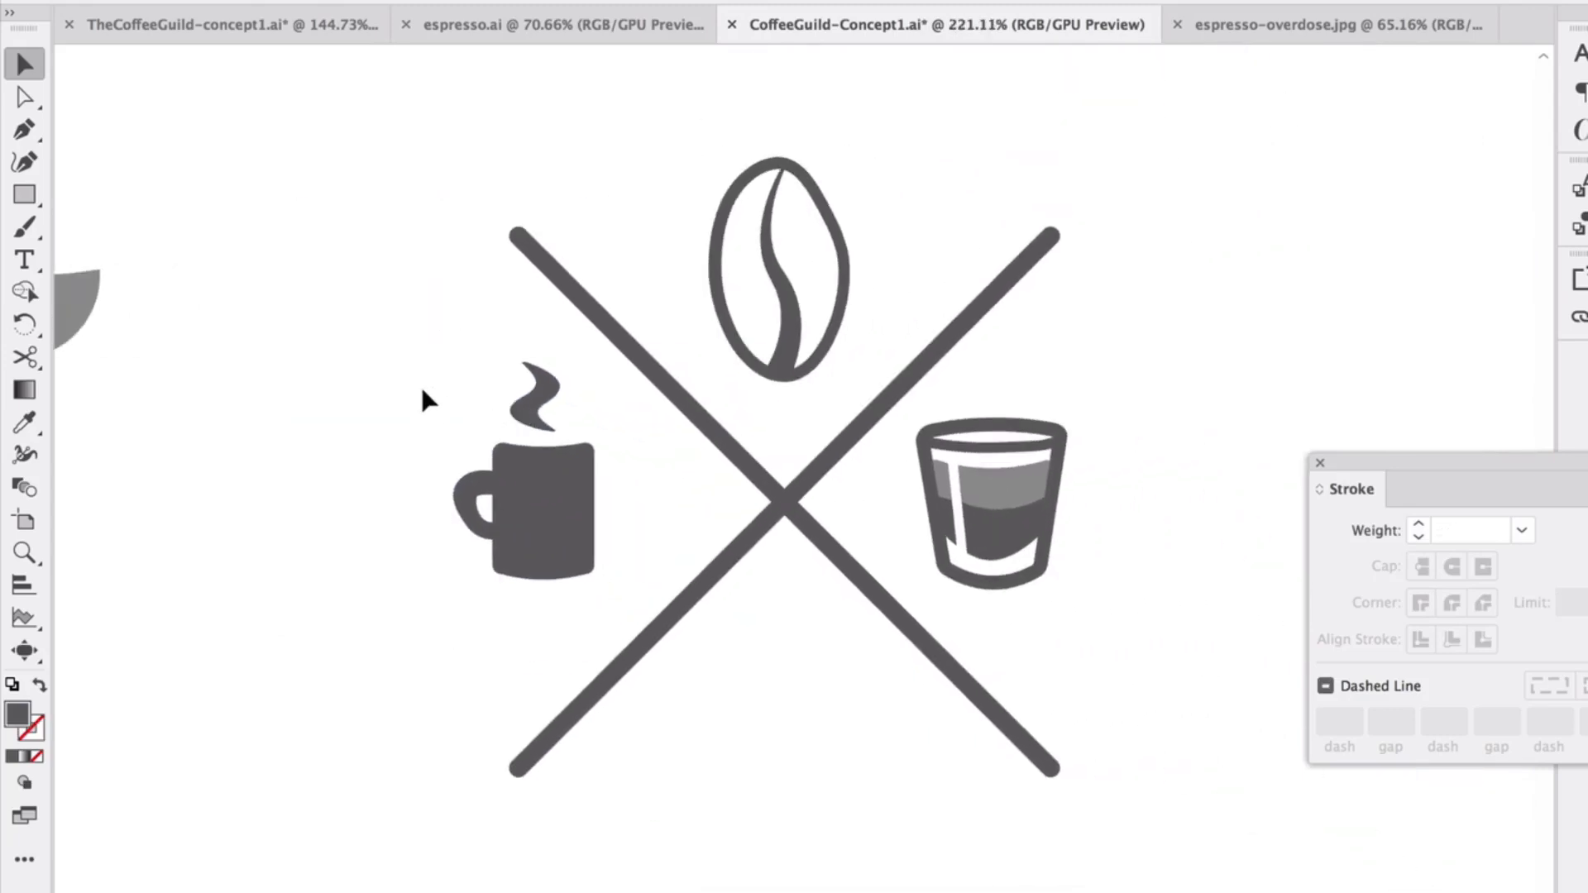
Enlarge the mug icon slightly more and nudge it down within the X's left section, level with the espresso glass
drag(410, 377, 580, 566)
drag(454, 361, 414, 335)
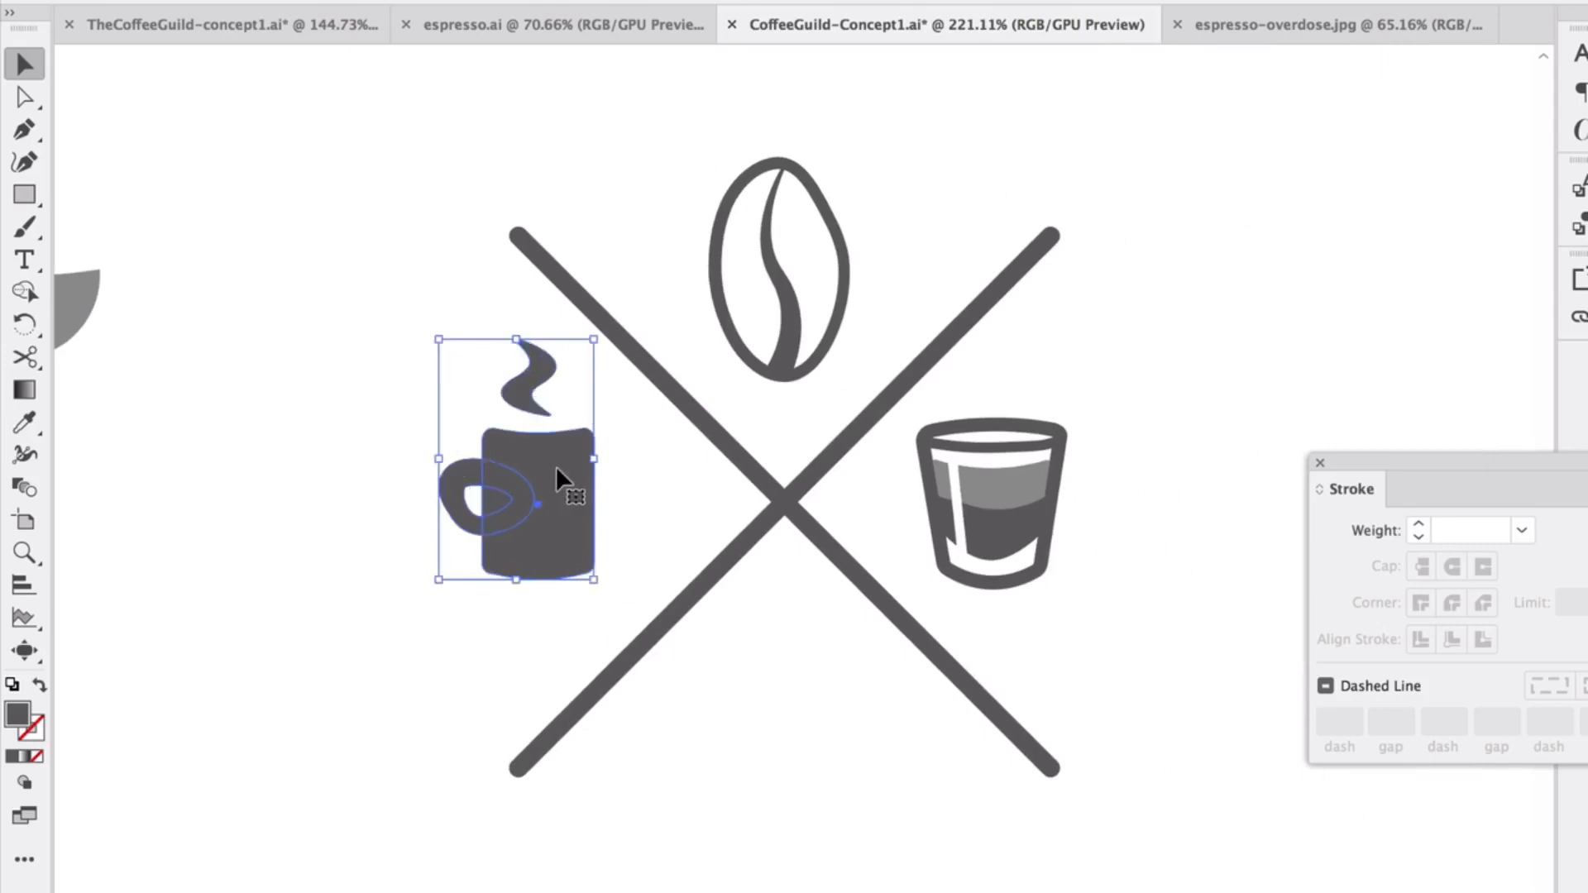
drag(558, 477, 563, 501)
click(730, 523)
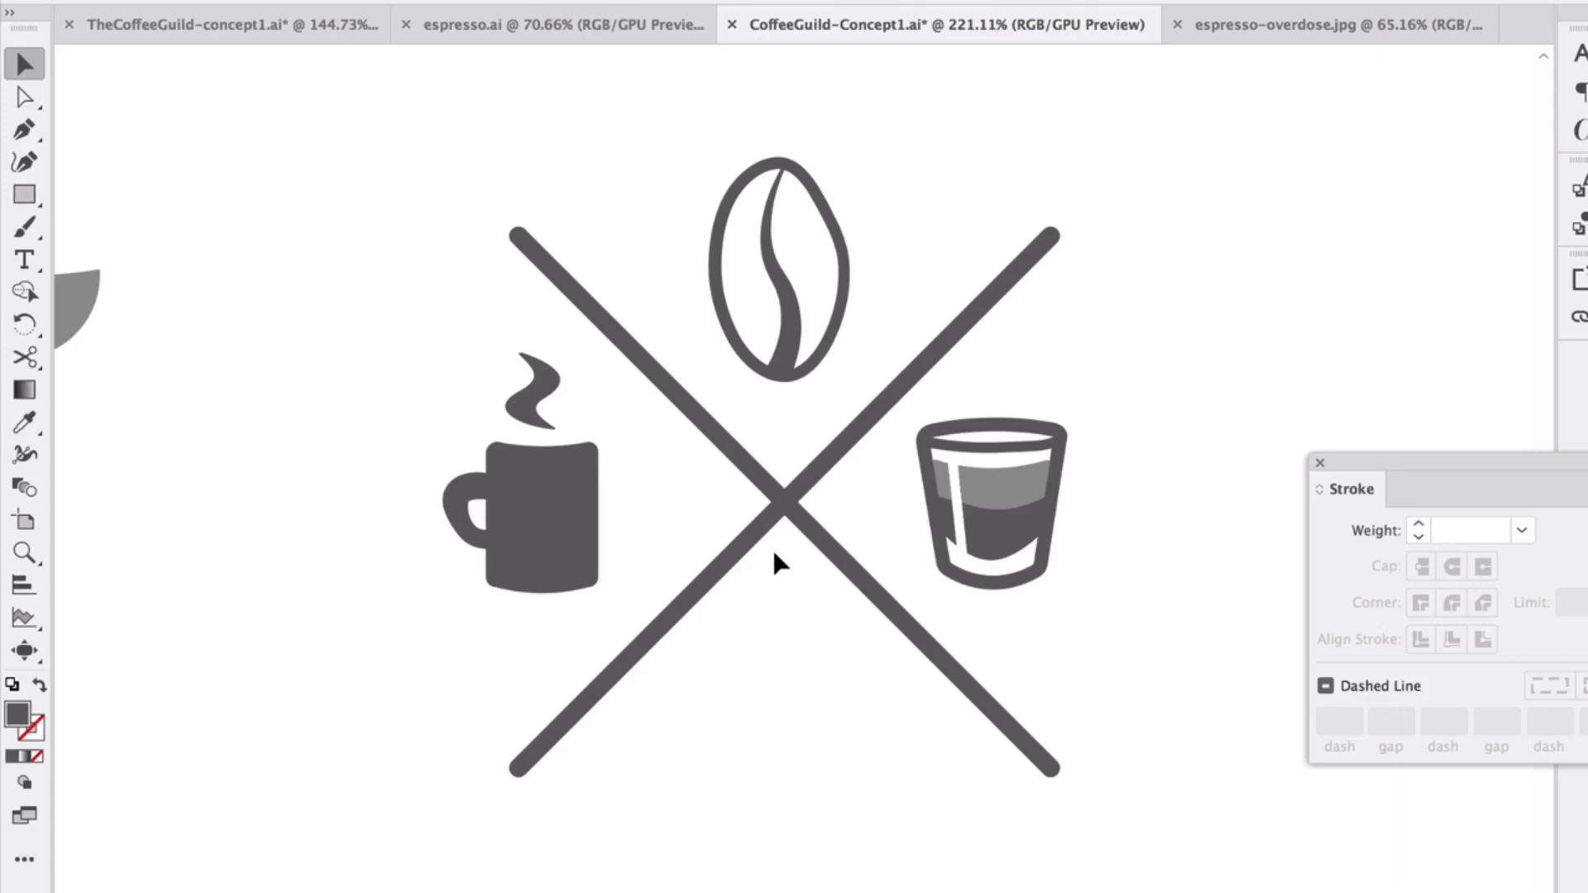
Switch to espresso.ai and examine the espresso machine silhouette alongside the reference photo
click(603, 26)
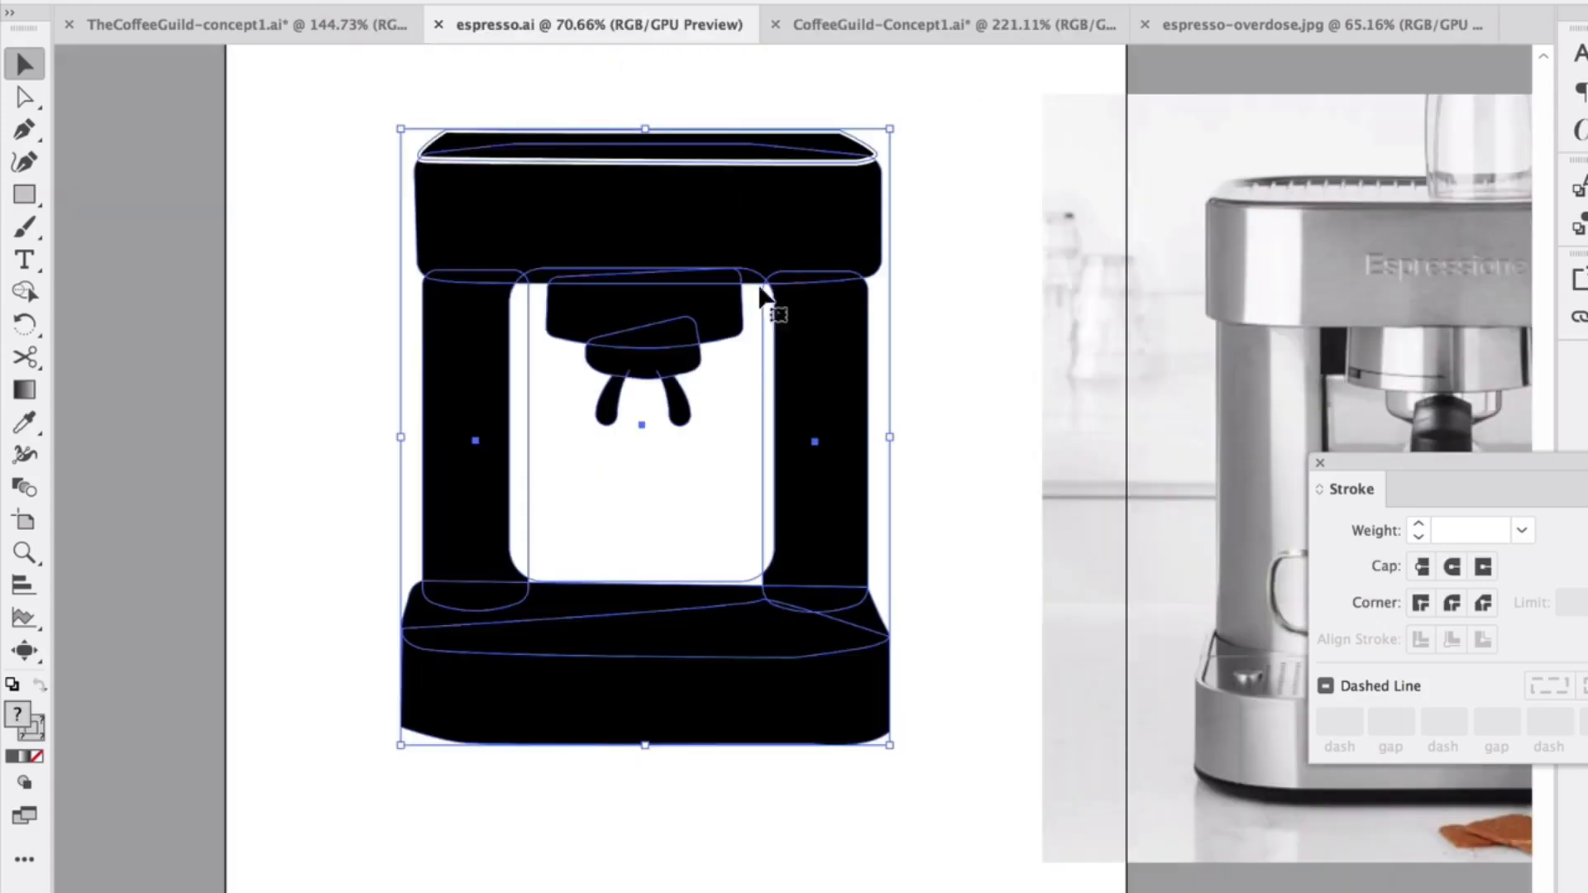
click(916, 447)
scroll(940, 526, down, 3)
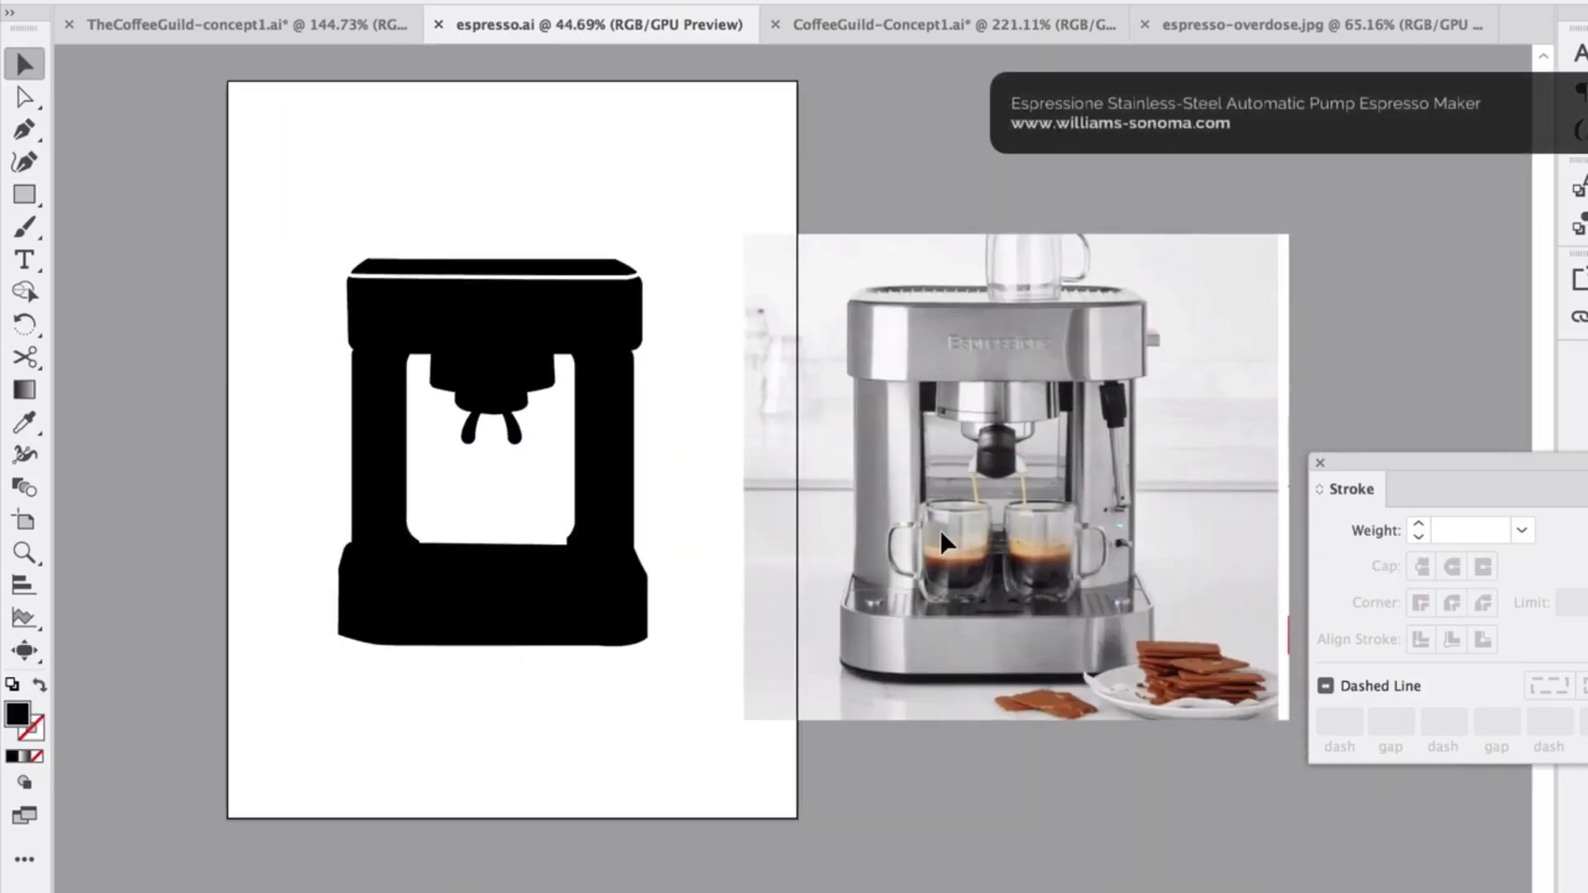
scroll(941, 530, up, 3)
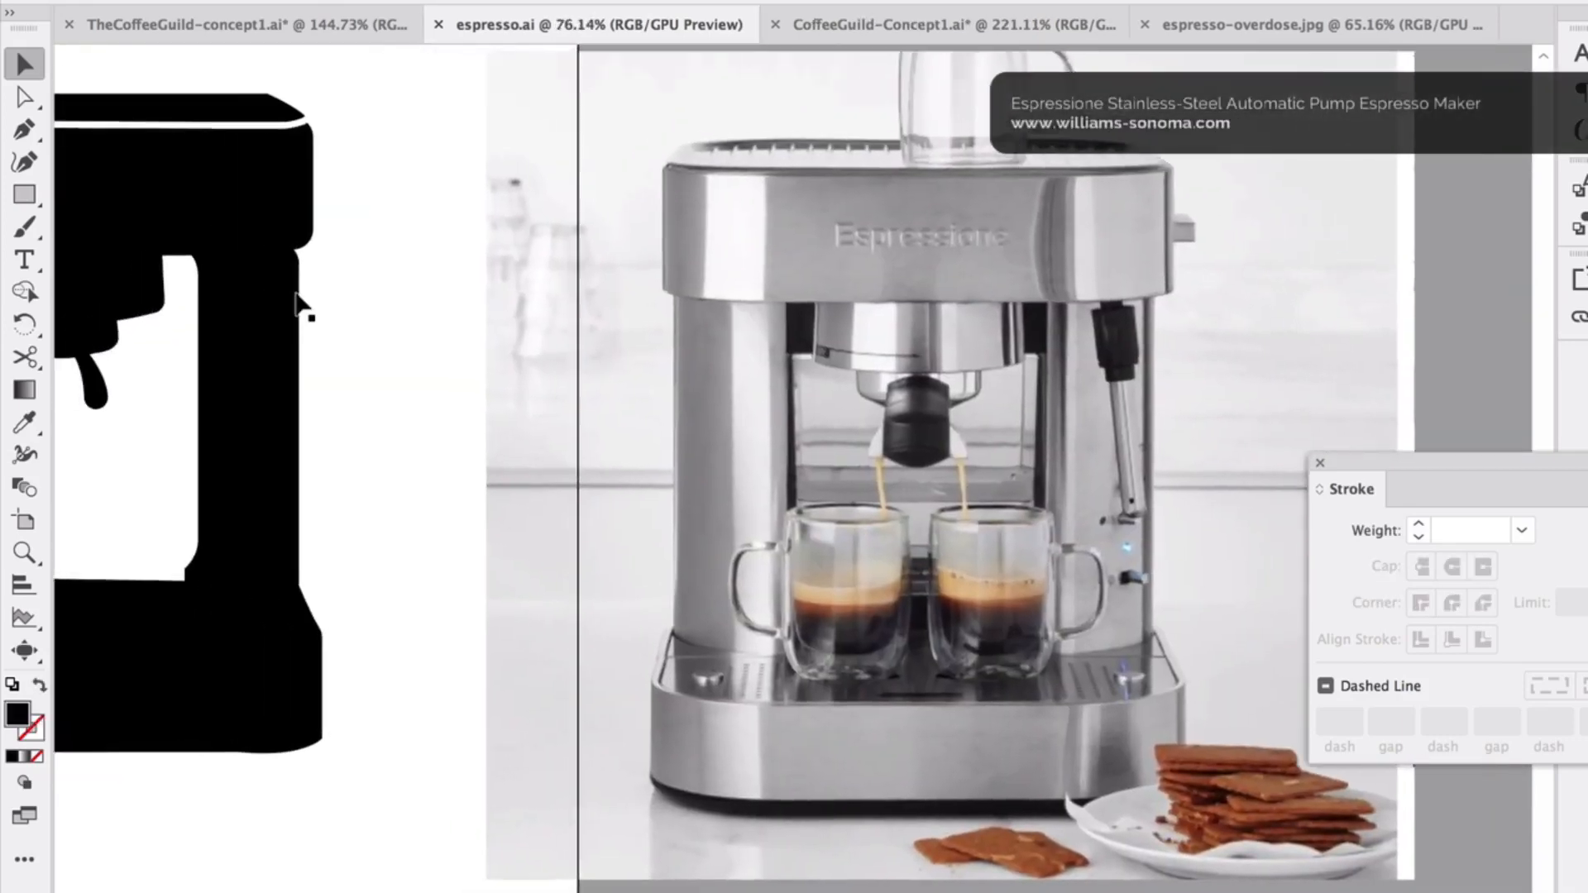
scroll(248, 308, left, 2)
scroll(479, 417, right, 5)
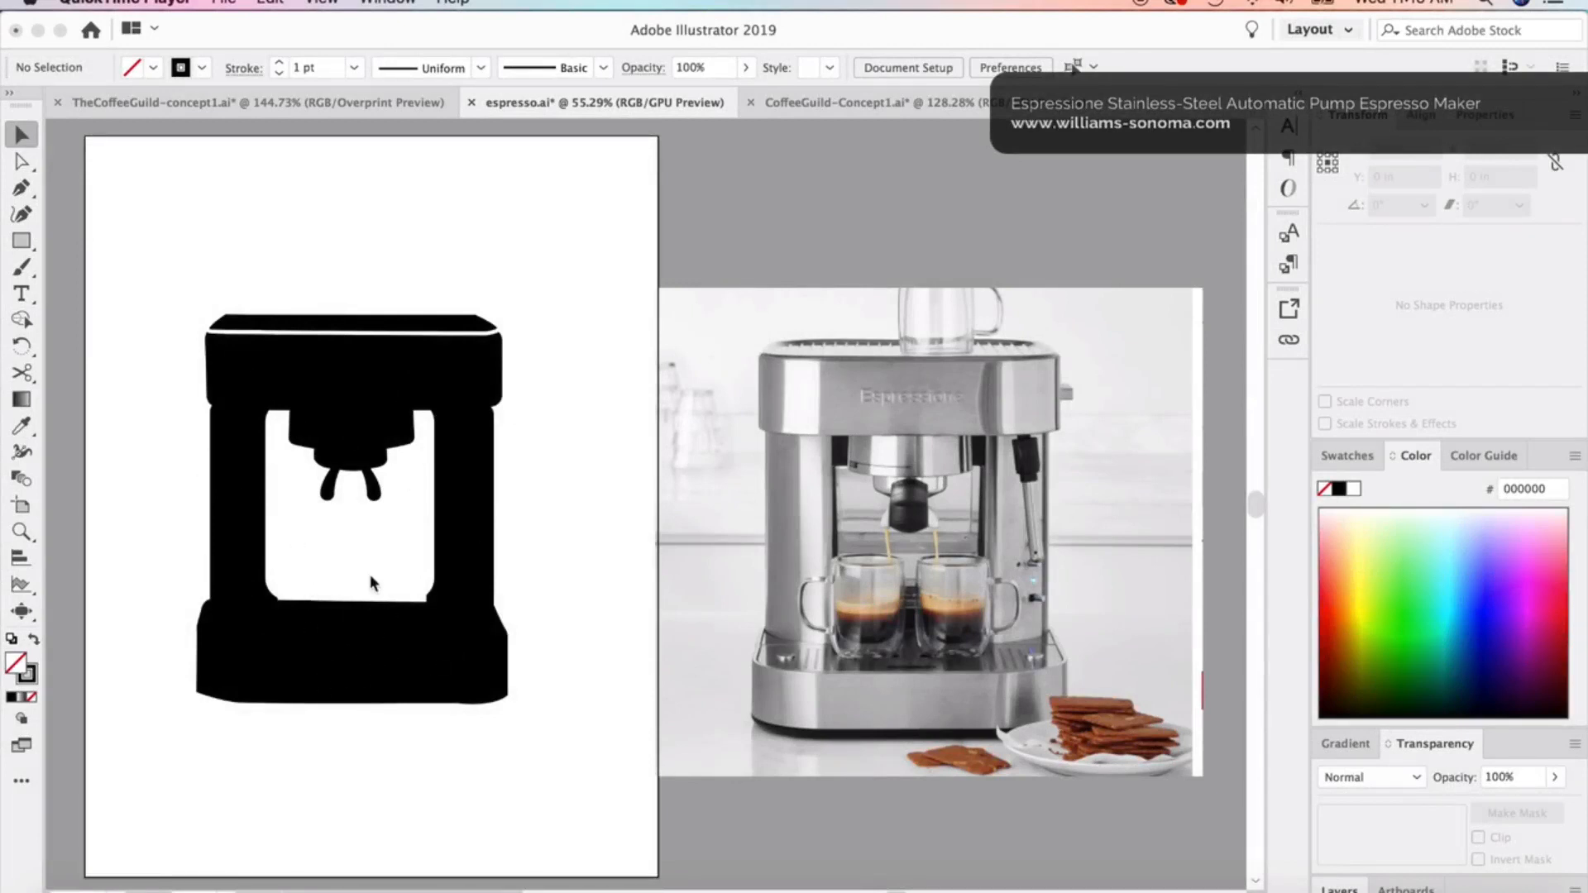
click(346, 389)
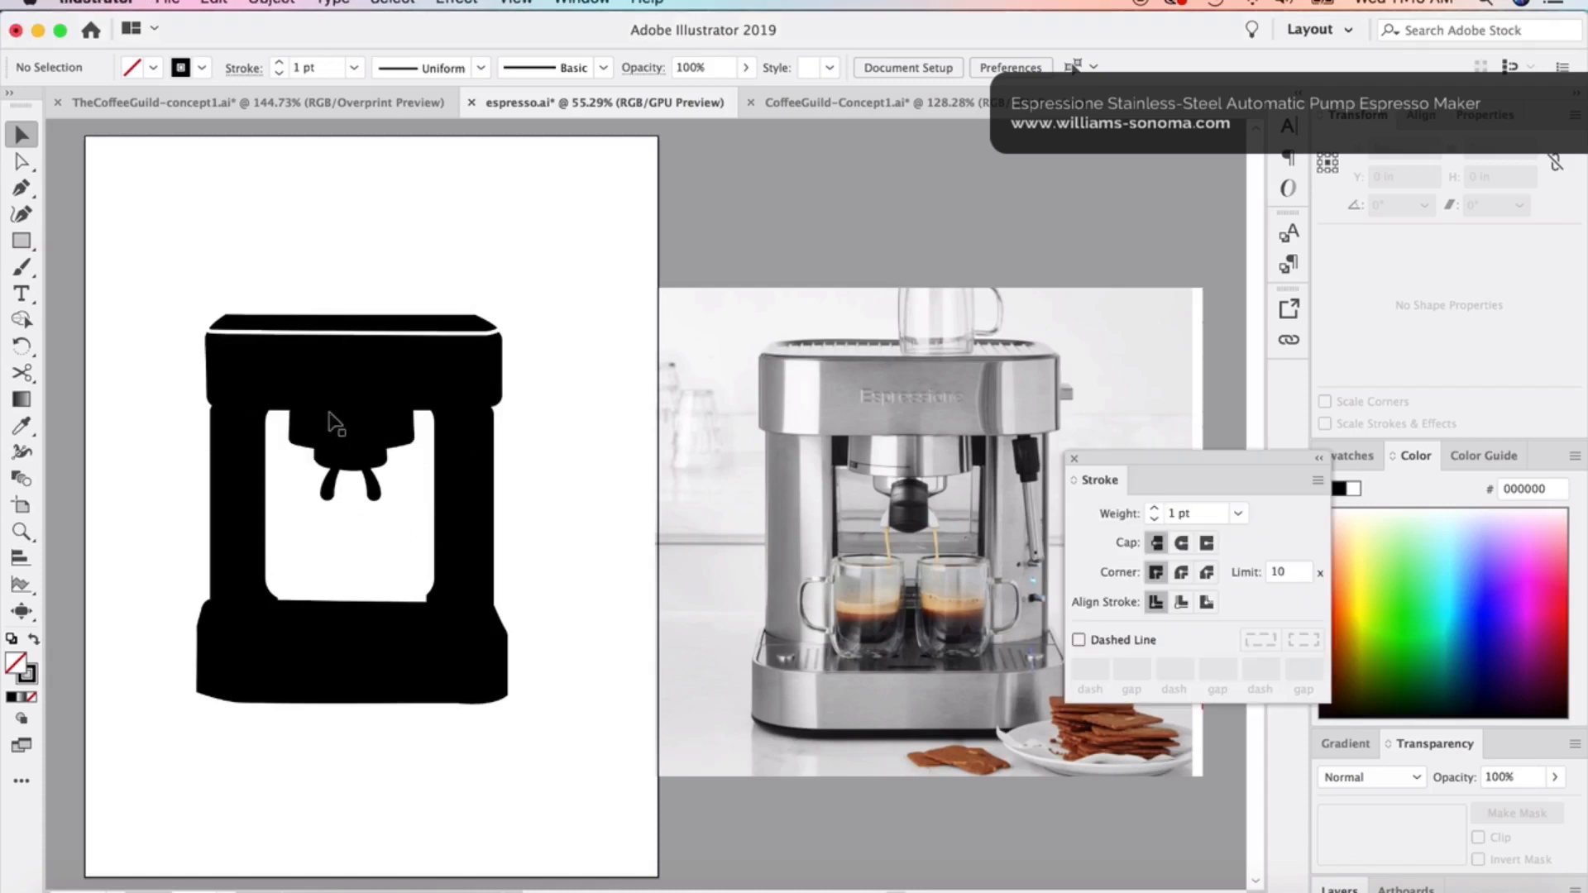
scroll(748, 540, right, 5)
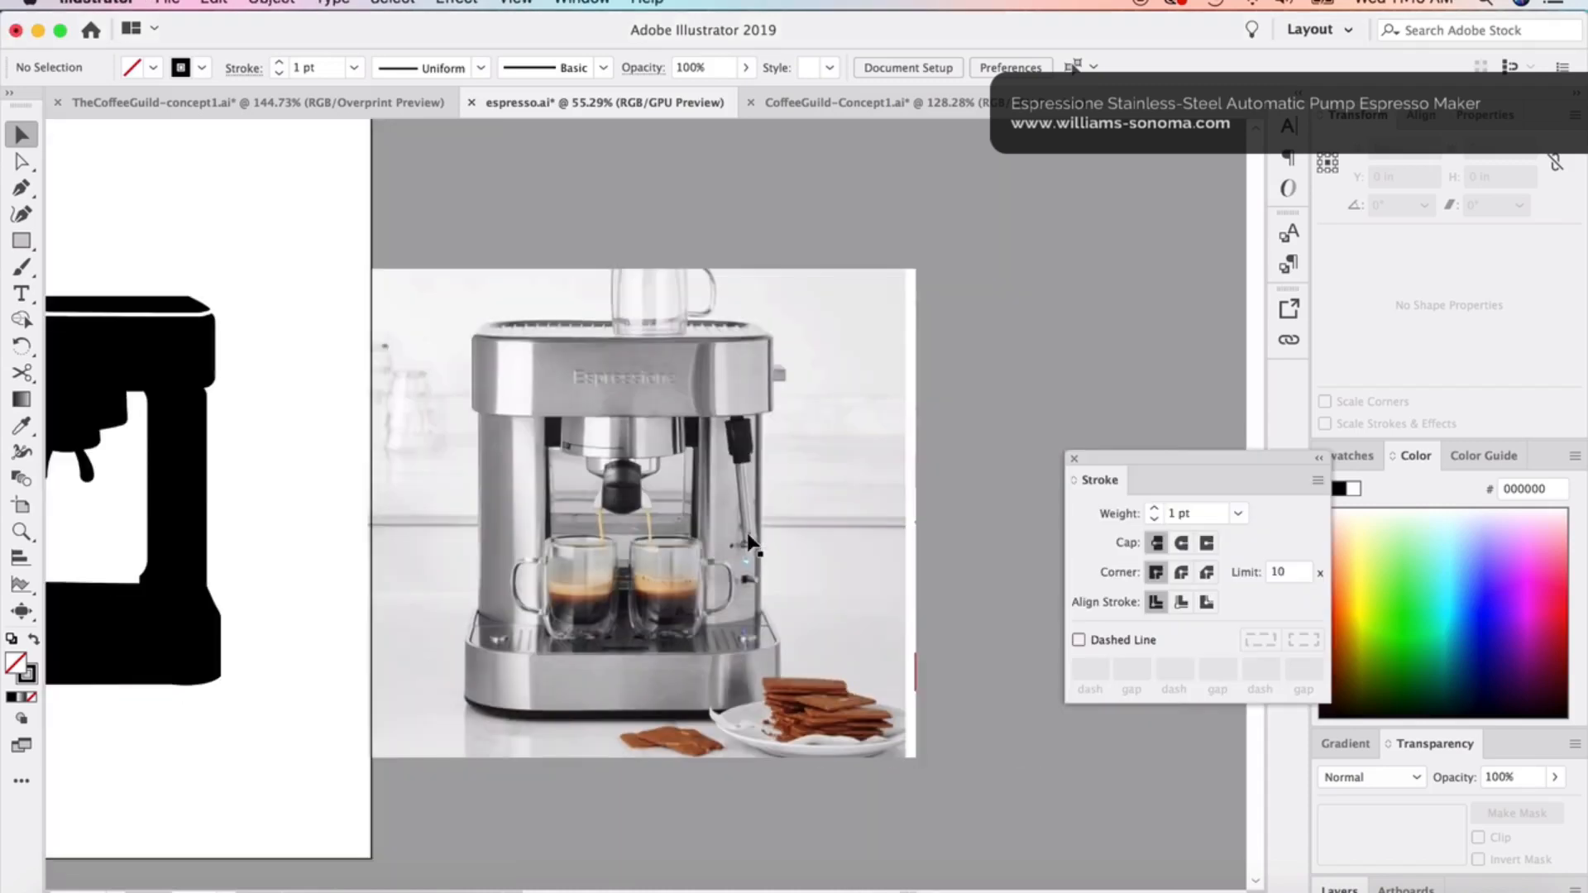
scroll(719, 541, up, 5)
scroll(443, 364, up, 1)
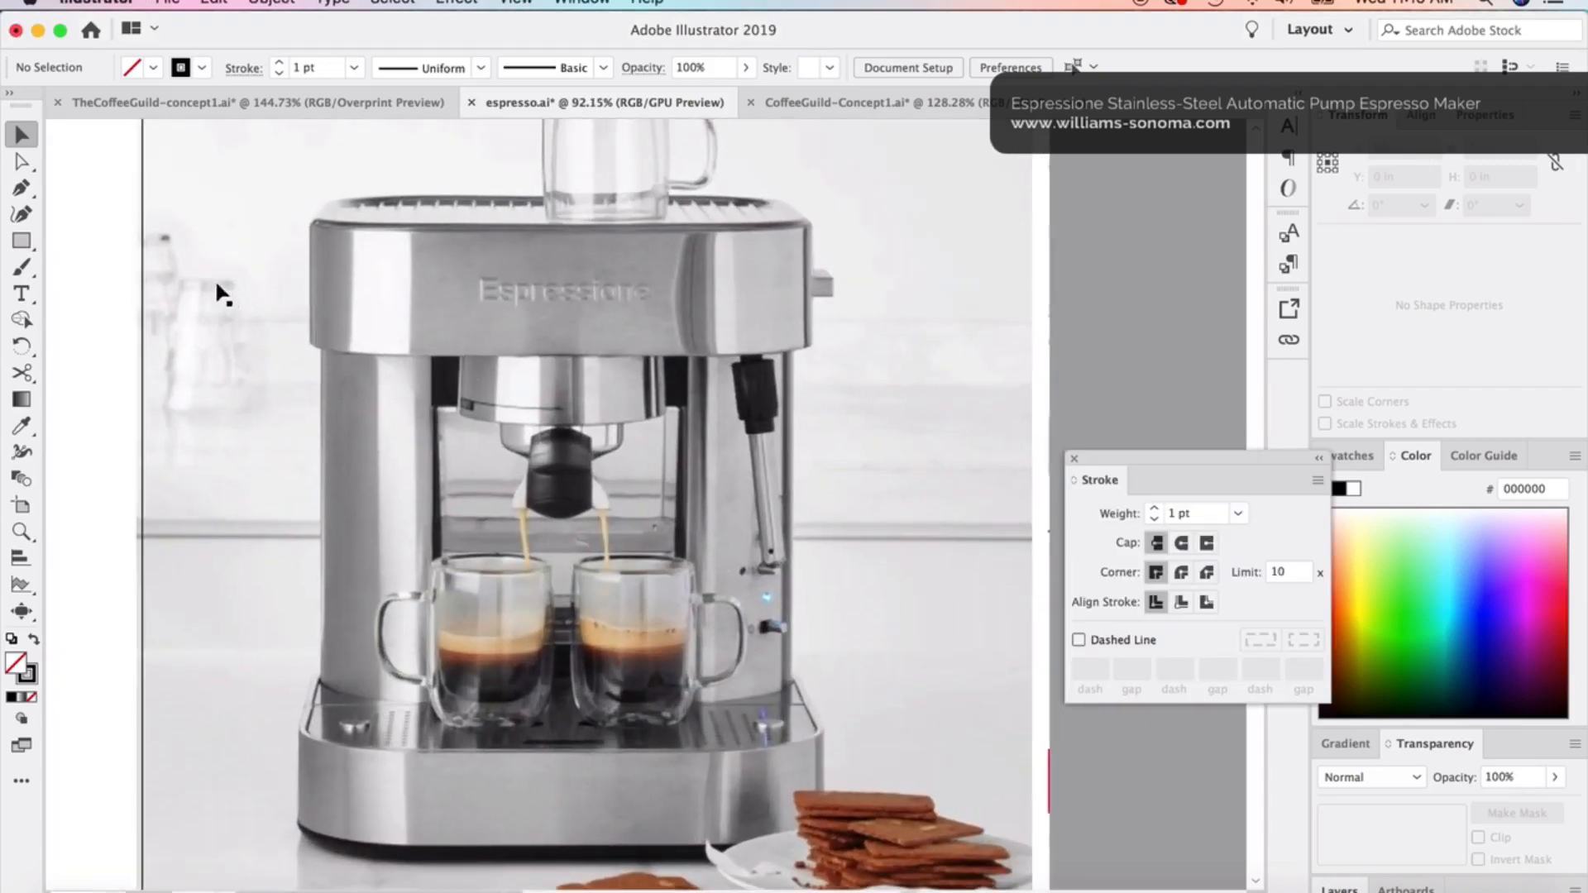
Lock the espresso machine photo and start tracing its upper housing from the lower left corner with the Curvature tool
click(313, 339)
key(super+2)
click(21, 213)
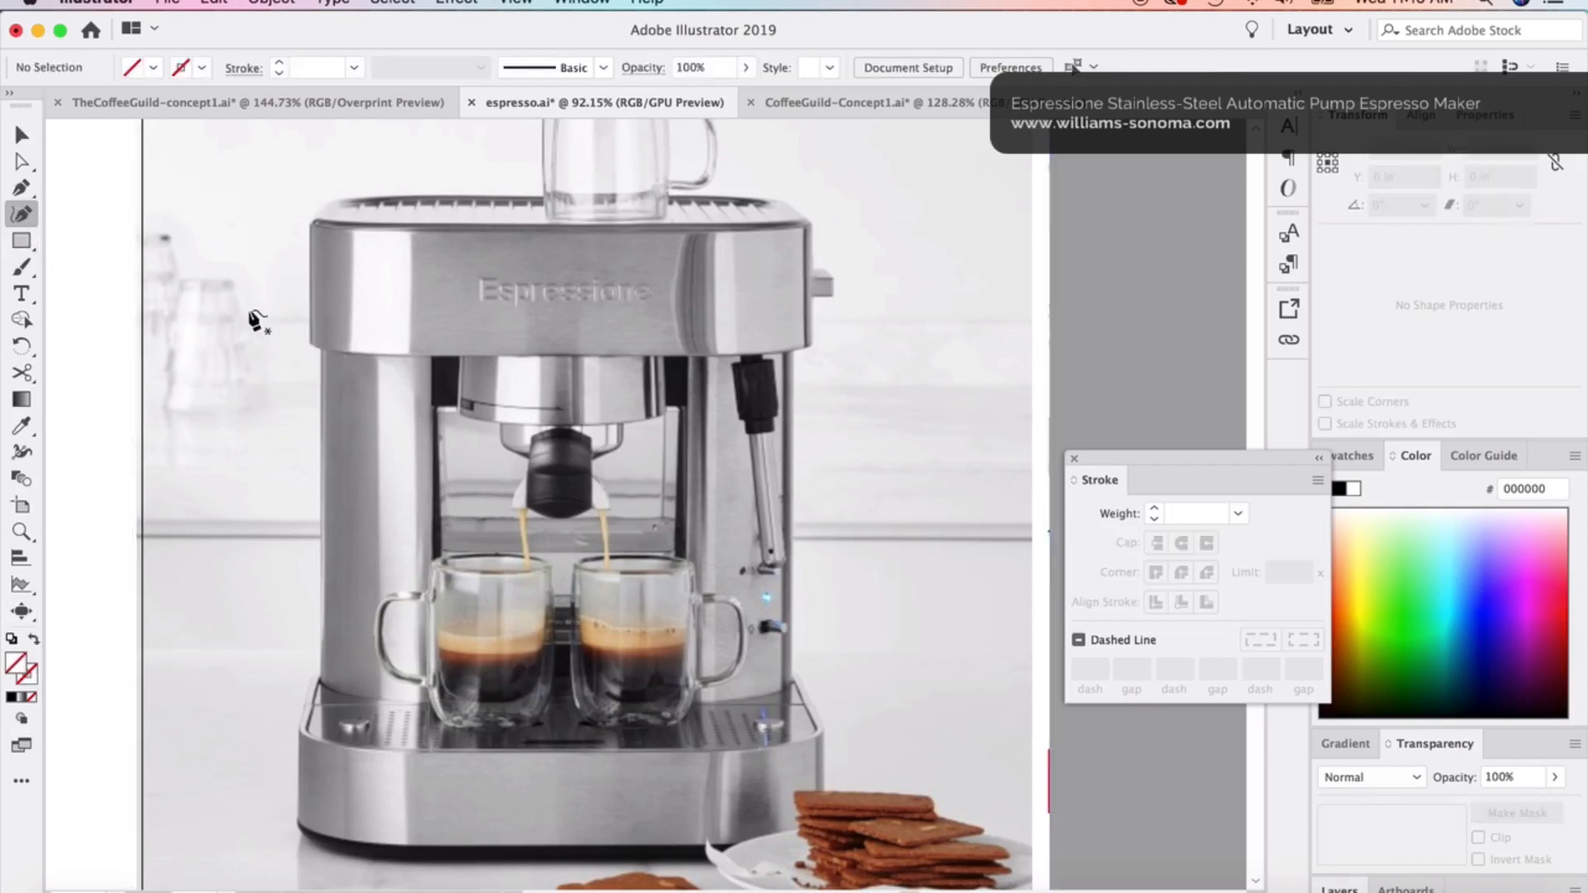
click(314, 348)
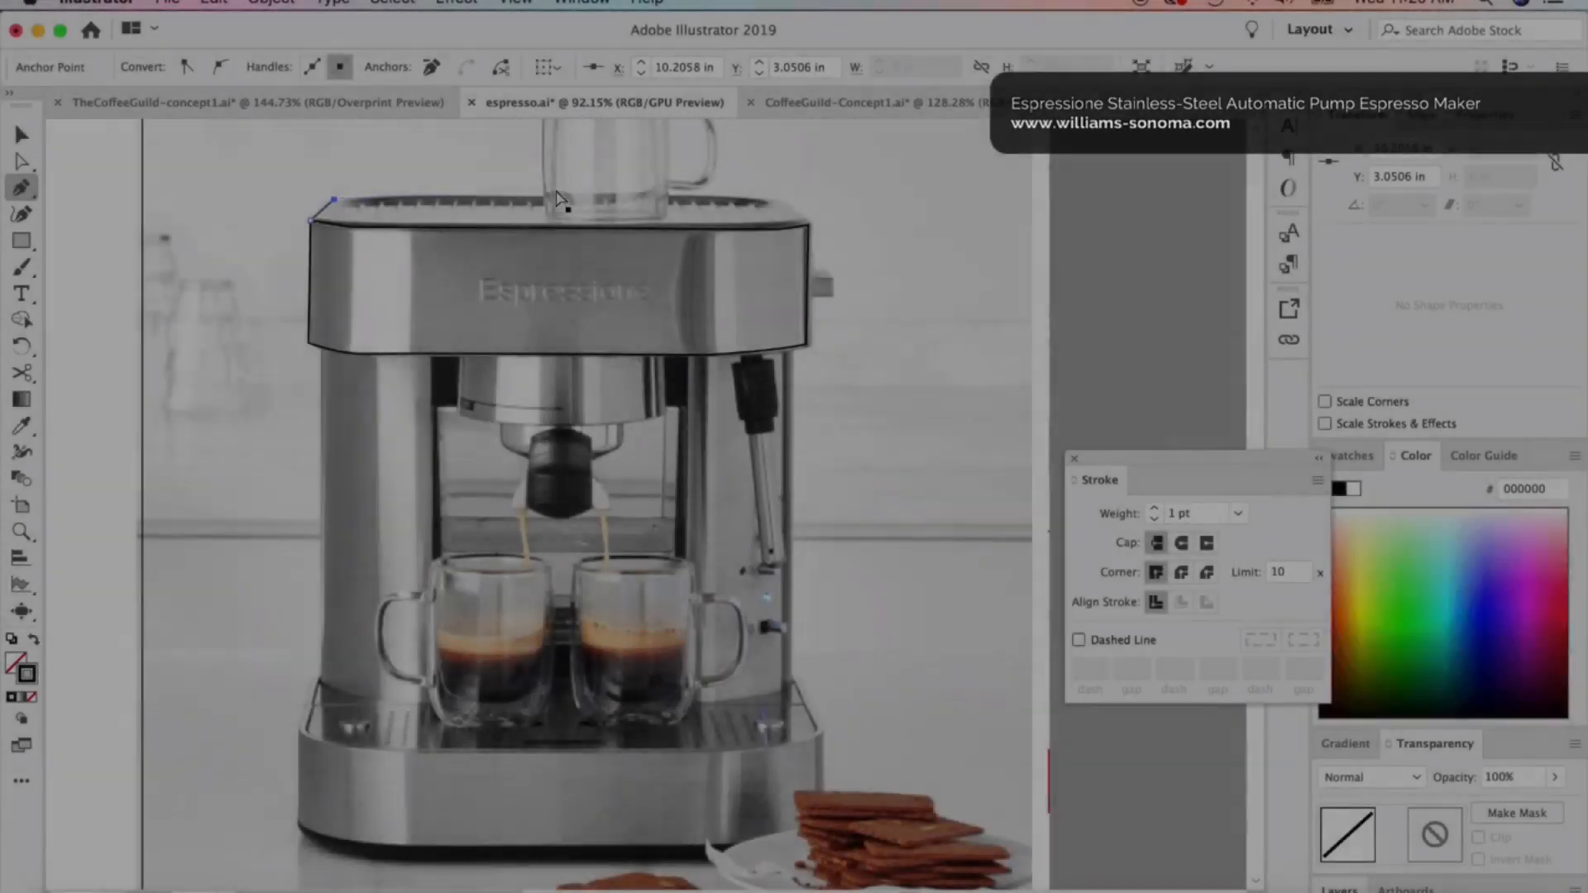
Trace the machine's top tray as a closed Pen path whose lower edge overlaps the front panel, redoing the misplaced anchor
key(super+z)
click(340, 197)
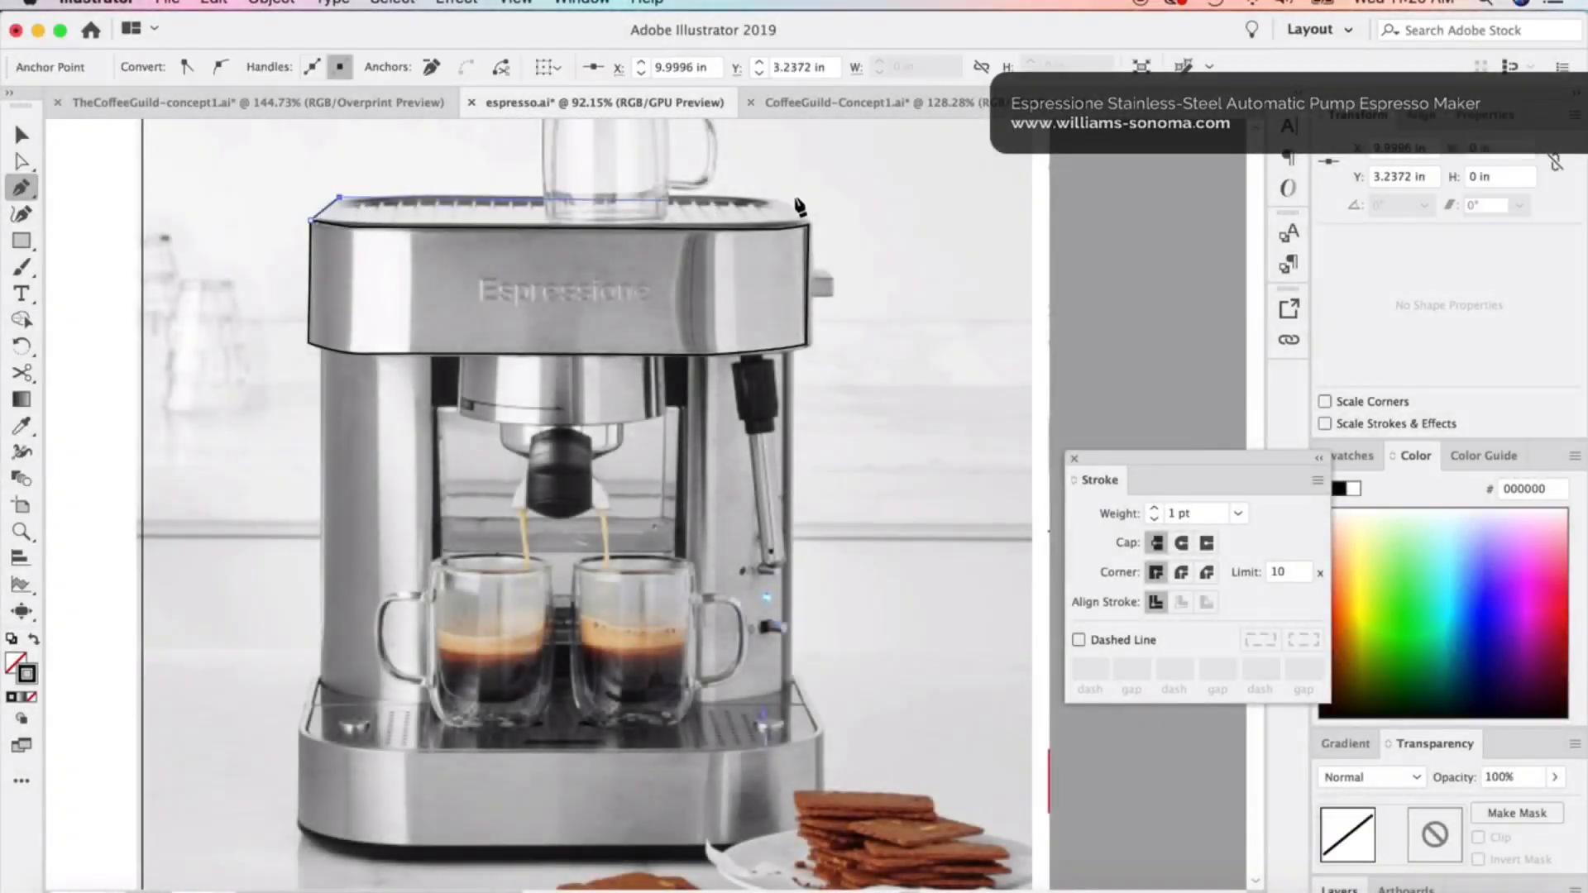
click(771, 196)
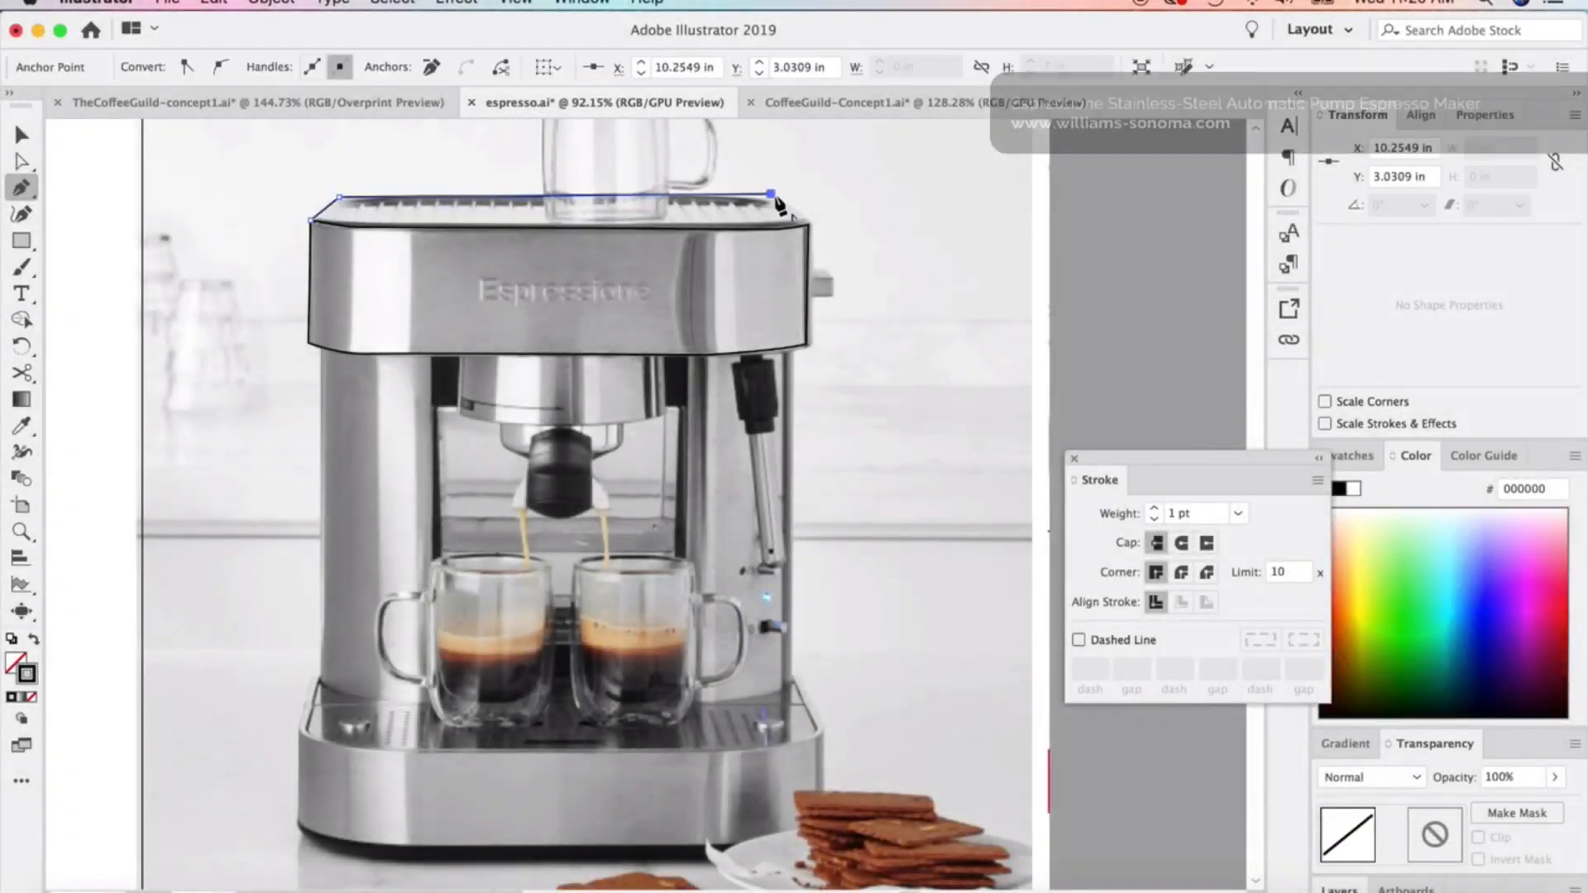
click(809, 223)
click(749, 281)
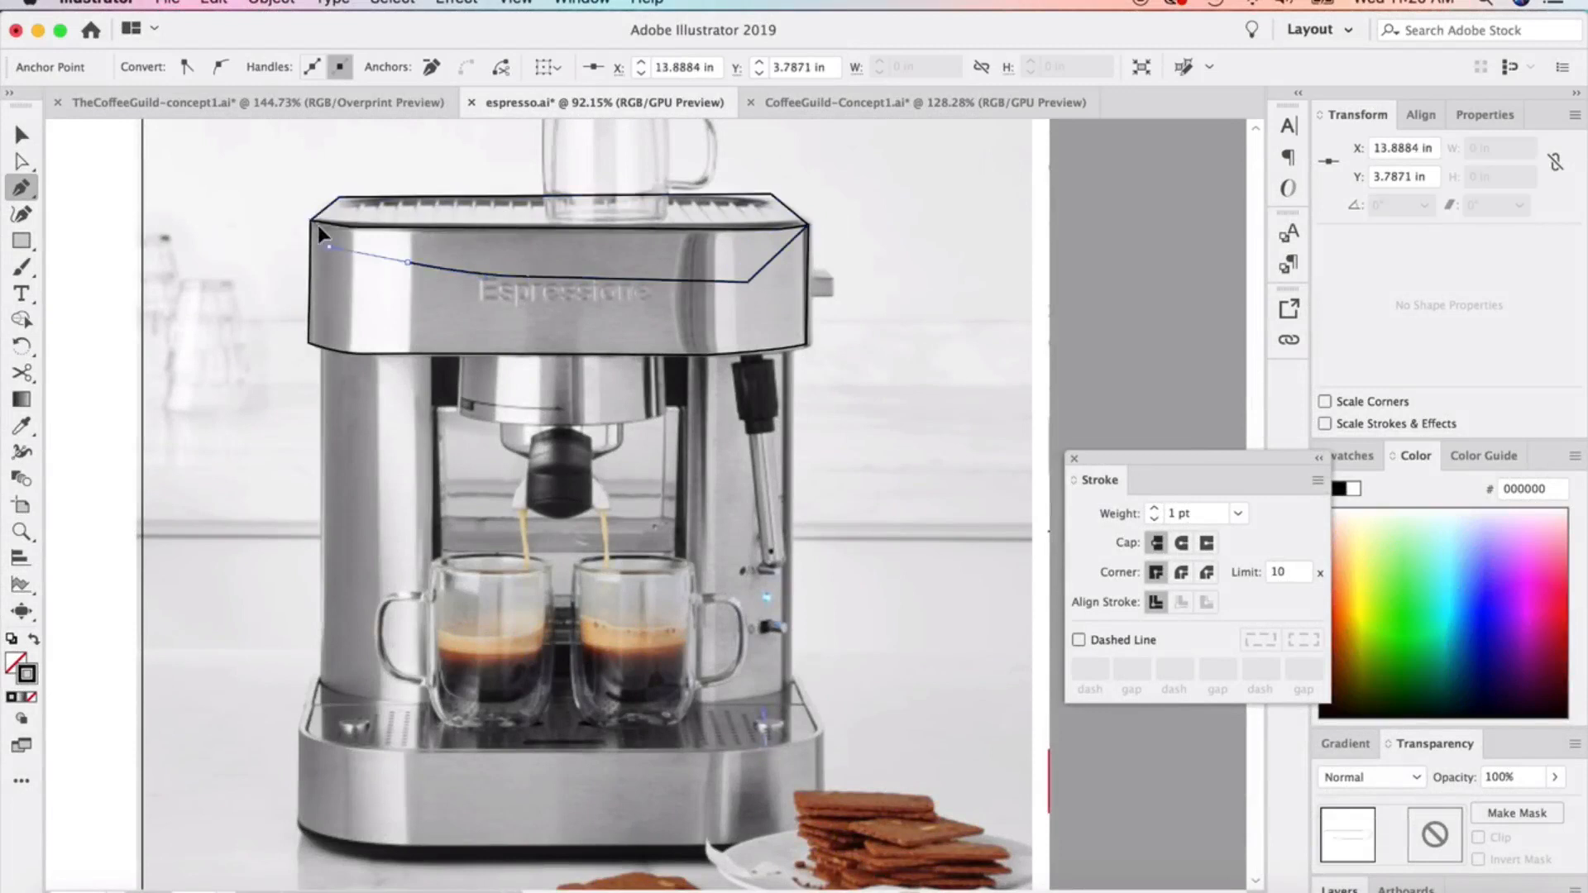
click(312, 221)
click(22, 134)
click(189, 250)
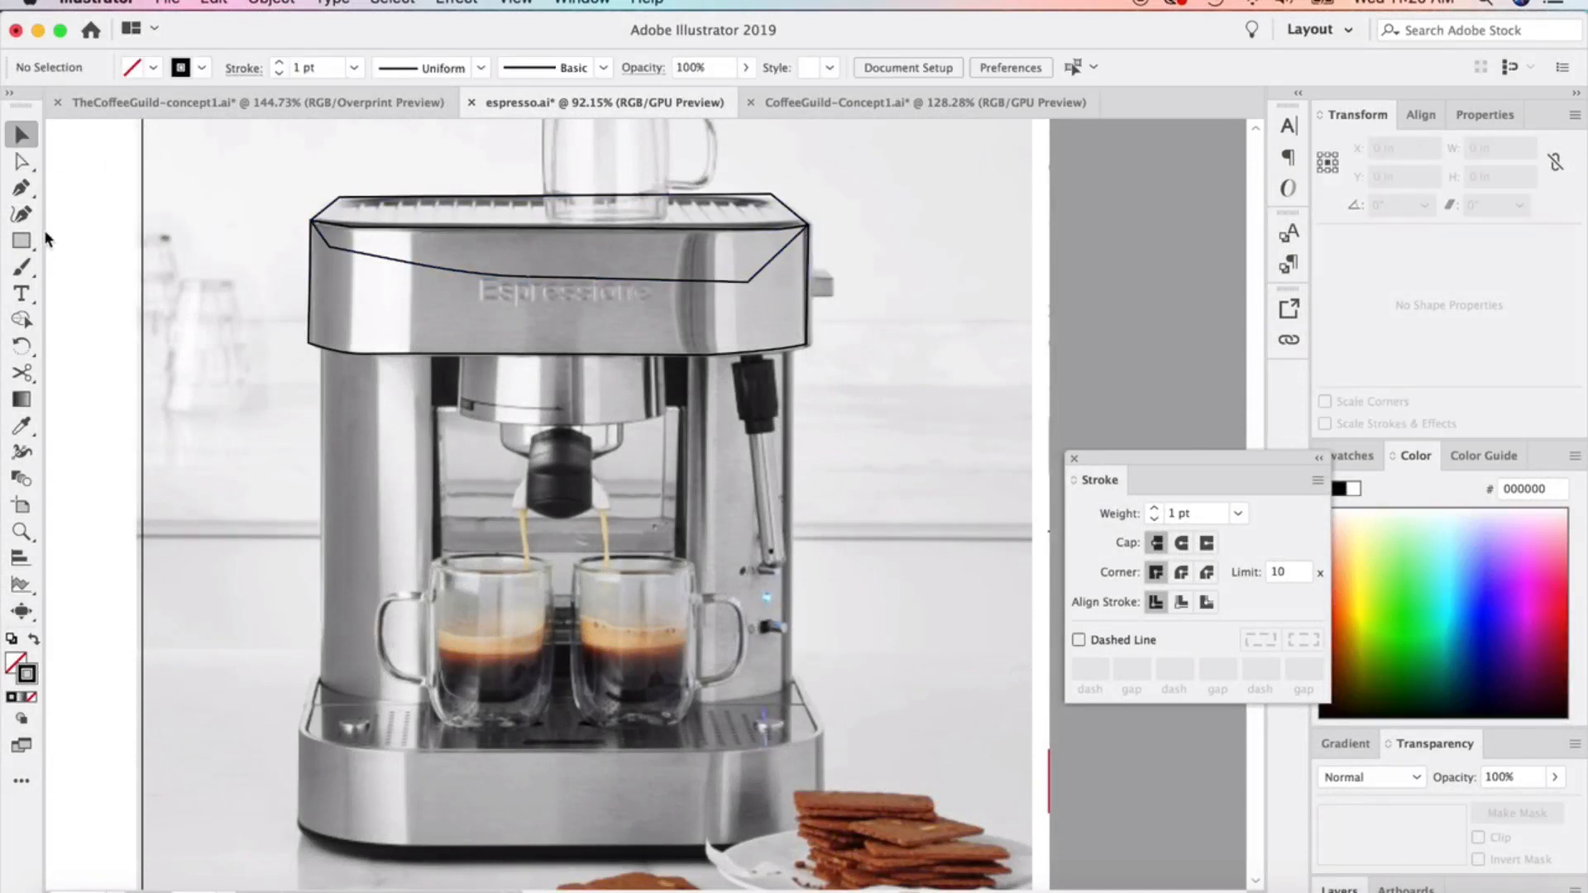
Trace the machine's left column as a closed Pen path with a curved bottom edge from the housing to the base
key(p)
click(321, 347)
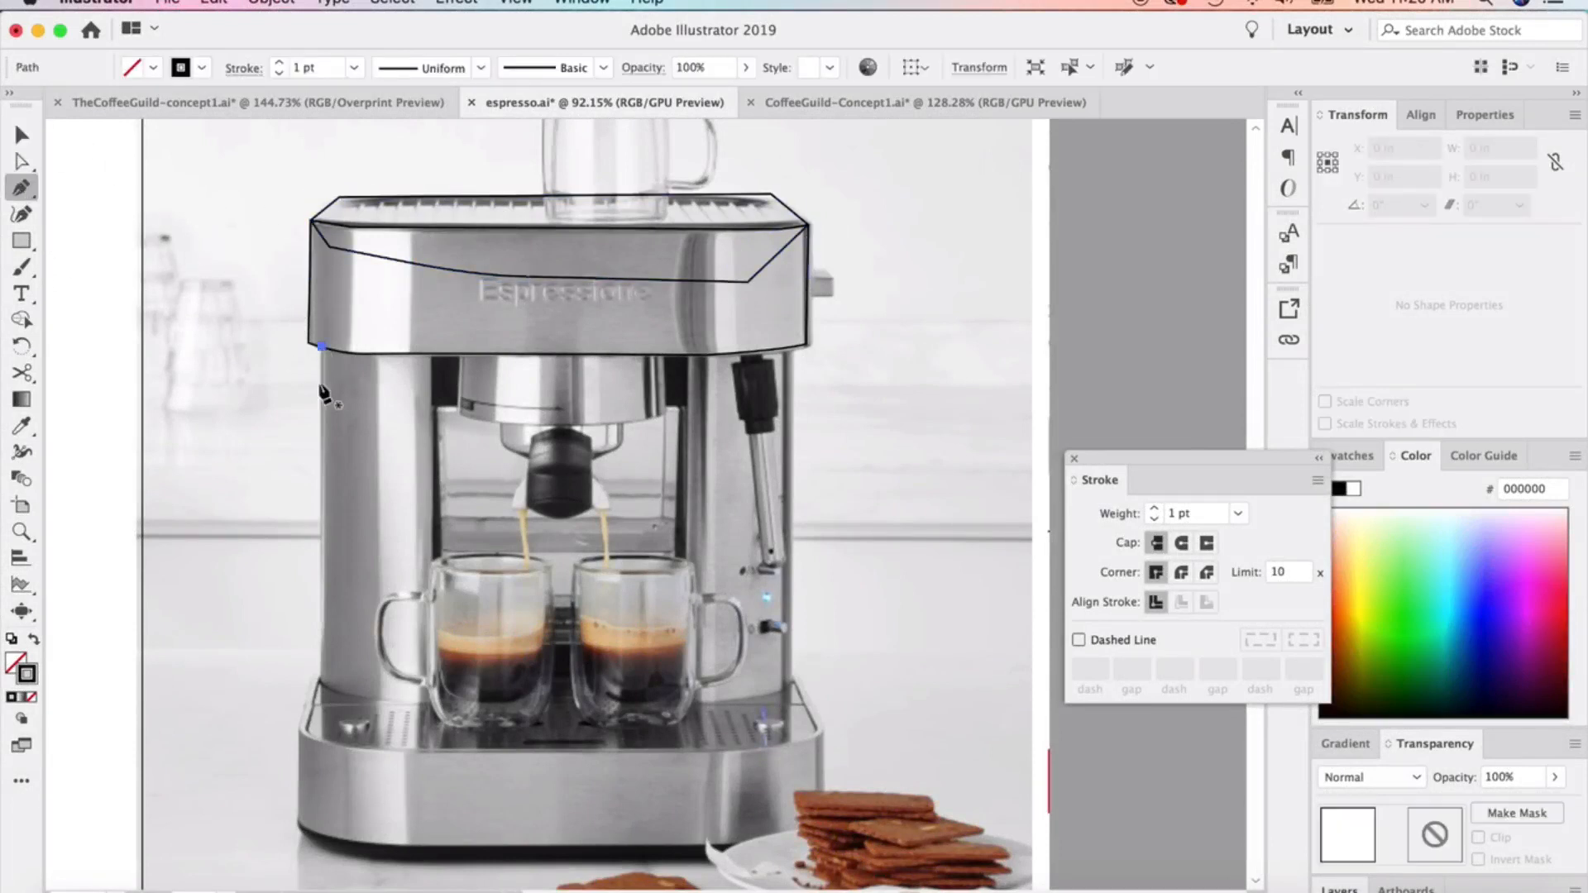
click(322, 682)
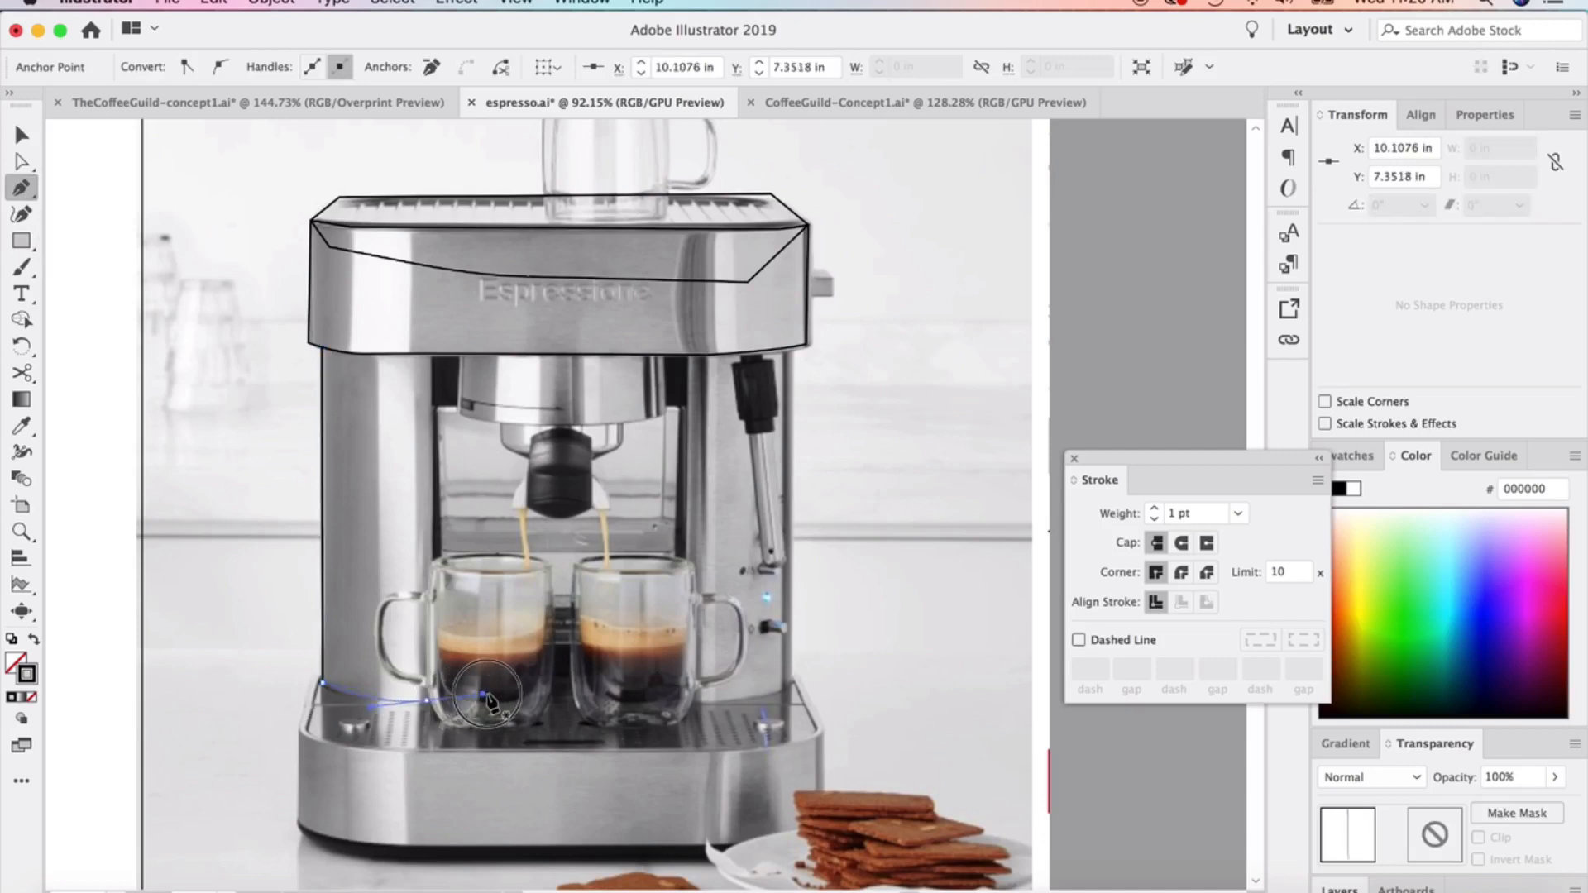
click(426, 702)
click(431, 351)
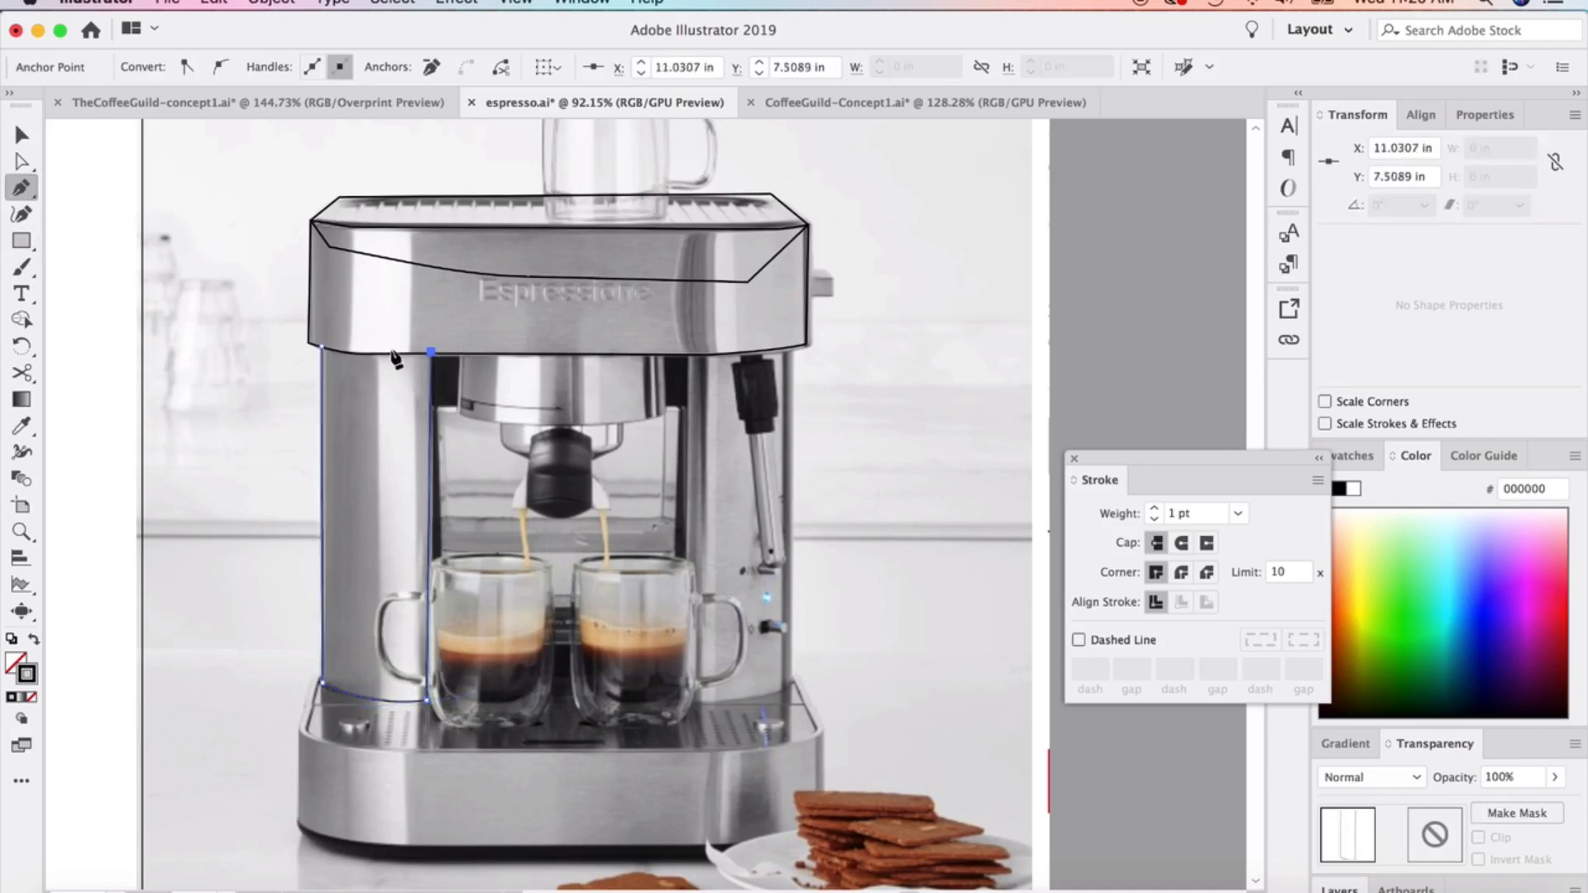
click(321, 348)
click(22, 135)
Duplicate the left column outline and position the copy over the machine's right column, undoing any accidental change
key(super+c)
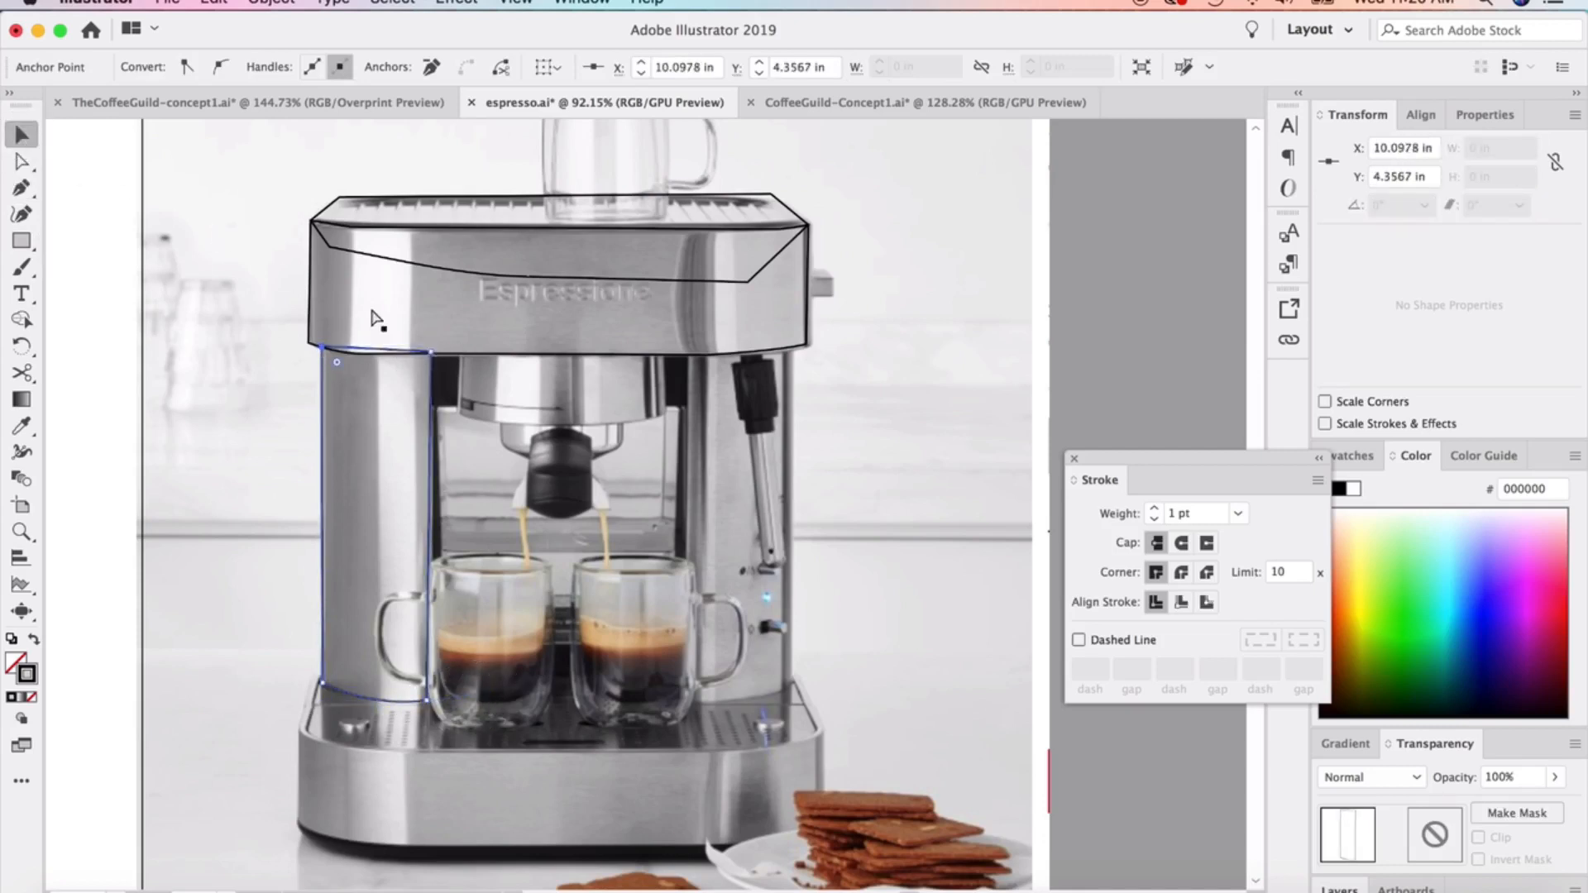
key(super+v)
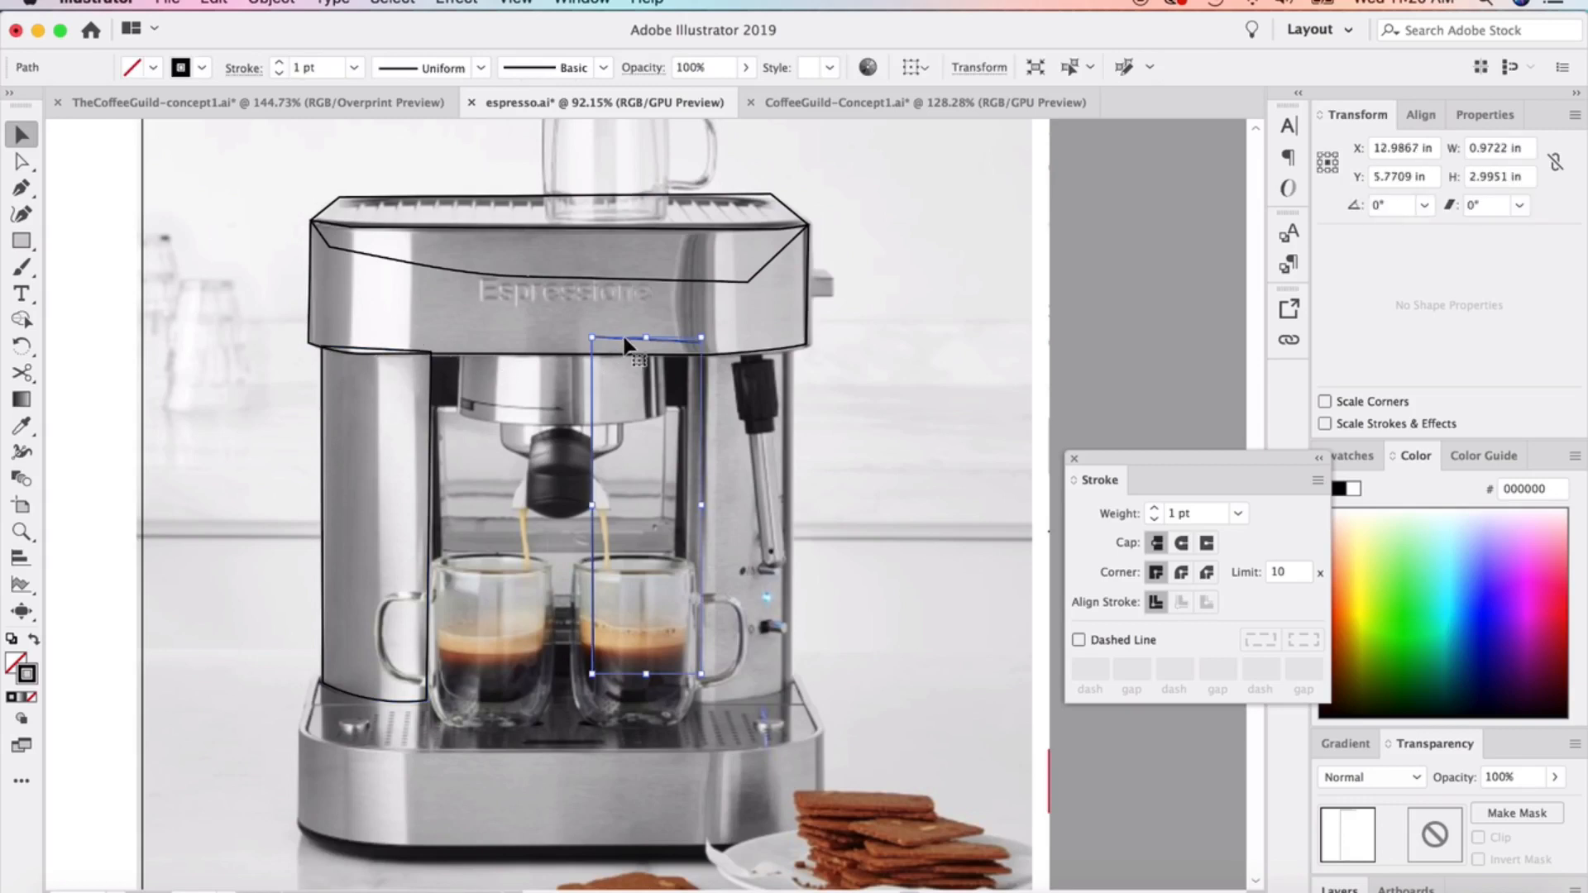
drag(626, 337, 764, 362)
key(super+z)
Mirror the copied column outline left to right and align it with the machine's right column
click(272, 4)
mouse_move(297, 24)
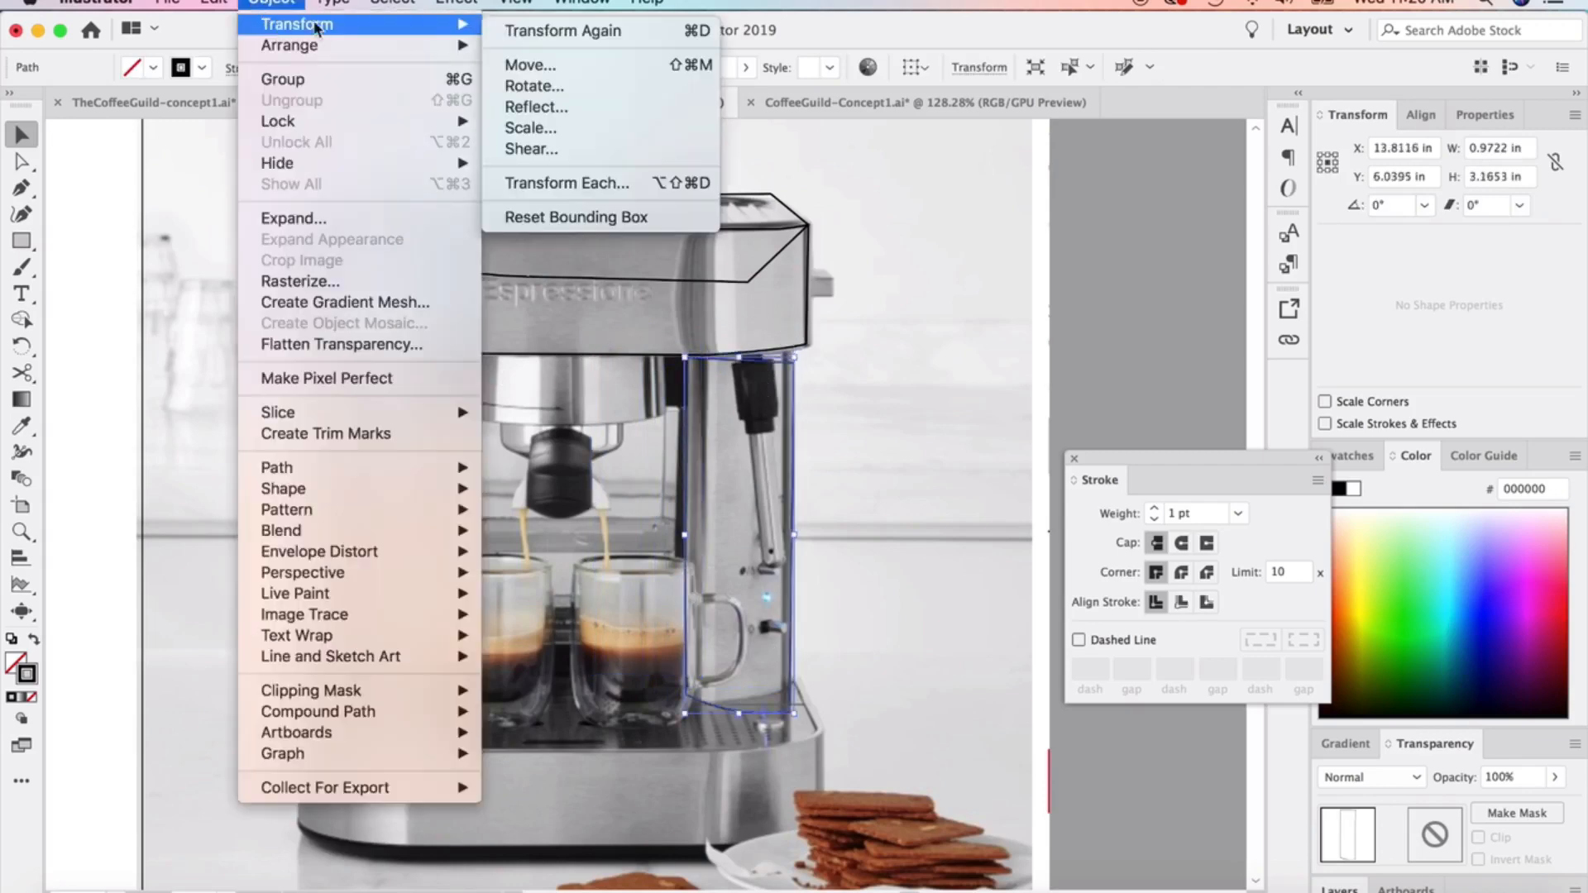
click(573, 109)
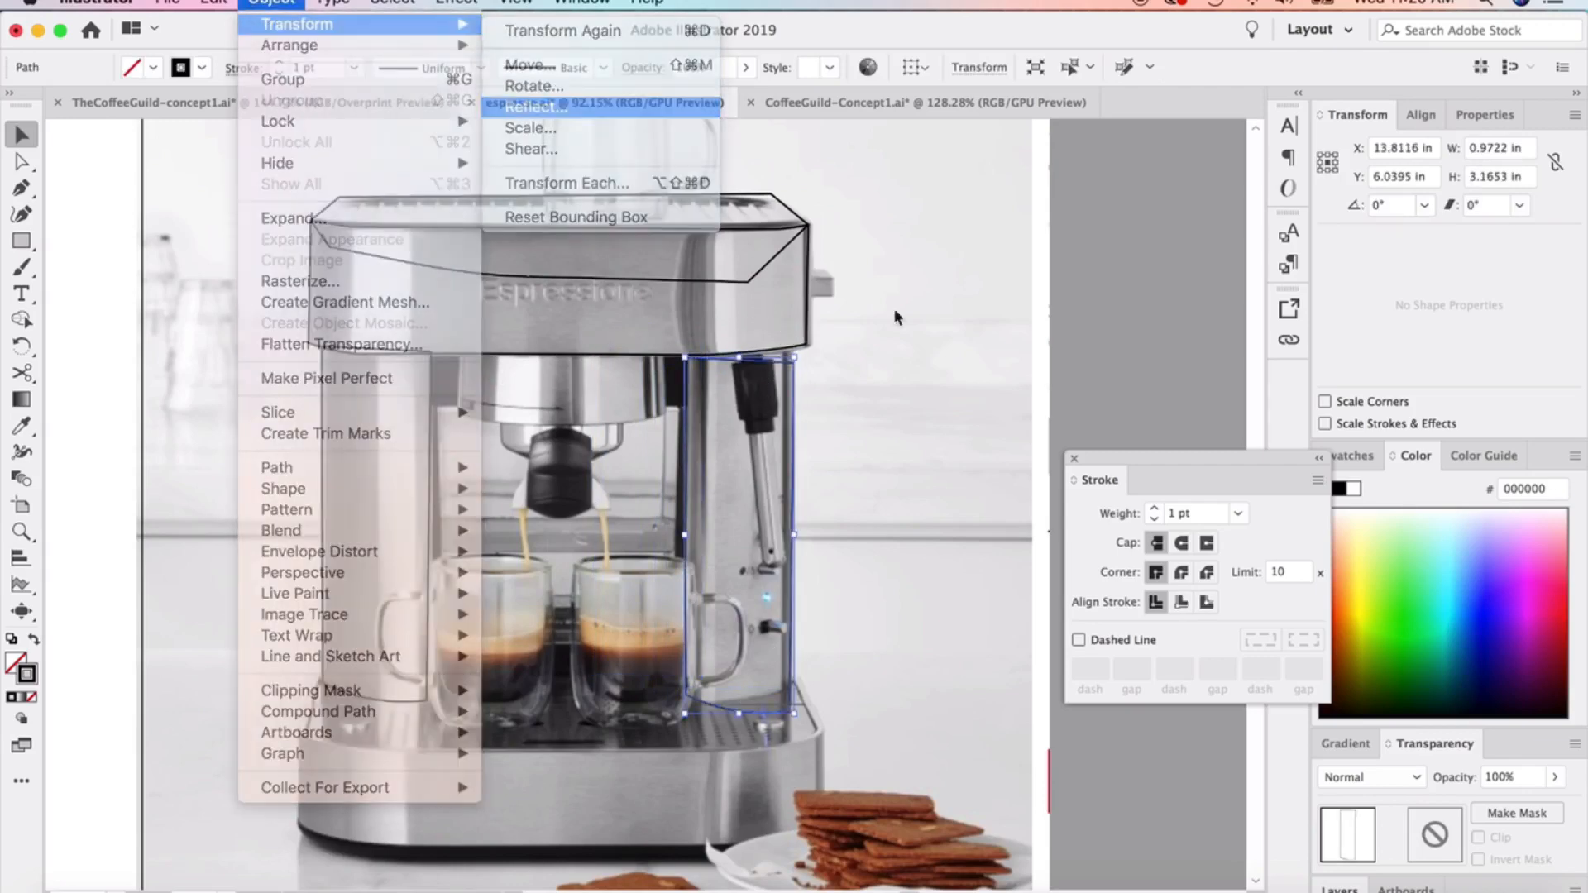
click(1078, 568)
drag(761, 362, 764, 352)
scroll(1249, 343, up, 5)
click(952, 379)
Trace the machine's base and drip tray as a closed Pen path with curved lower corners, running beneath both columns
scroll(631, 638, down, 10)
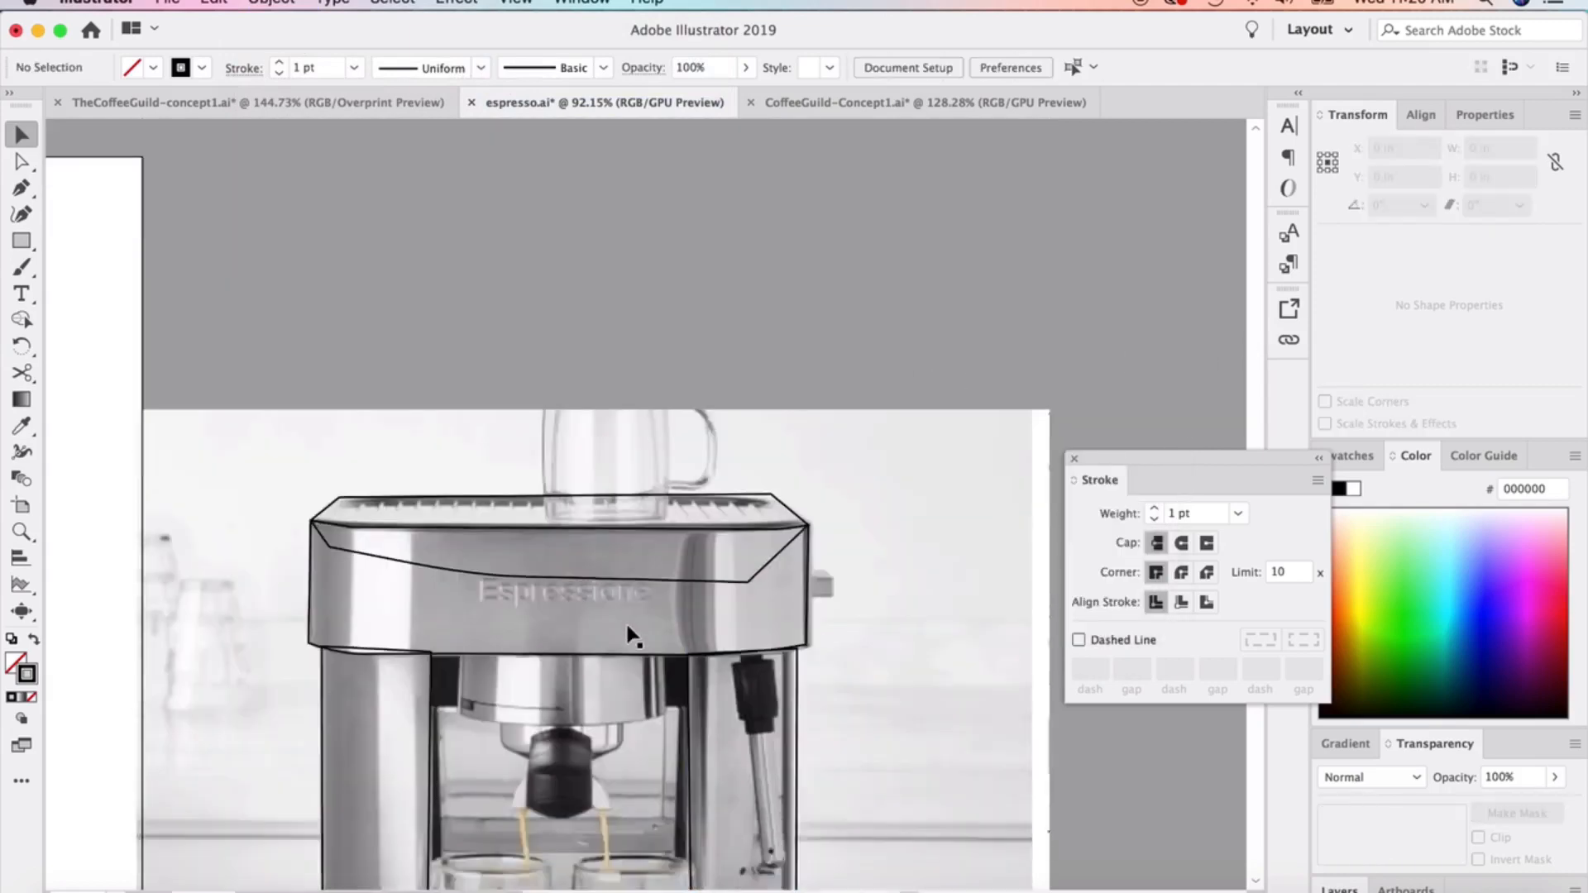
scroll(579, 629, up, 2)
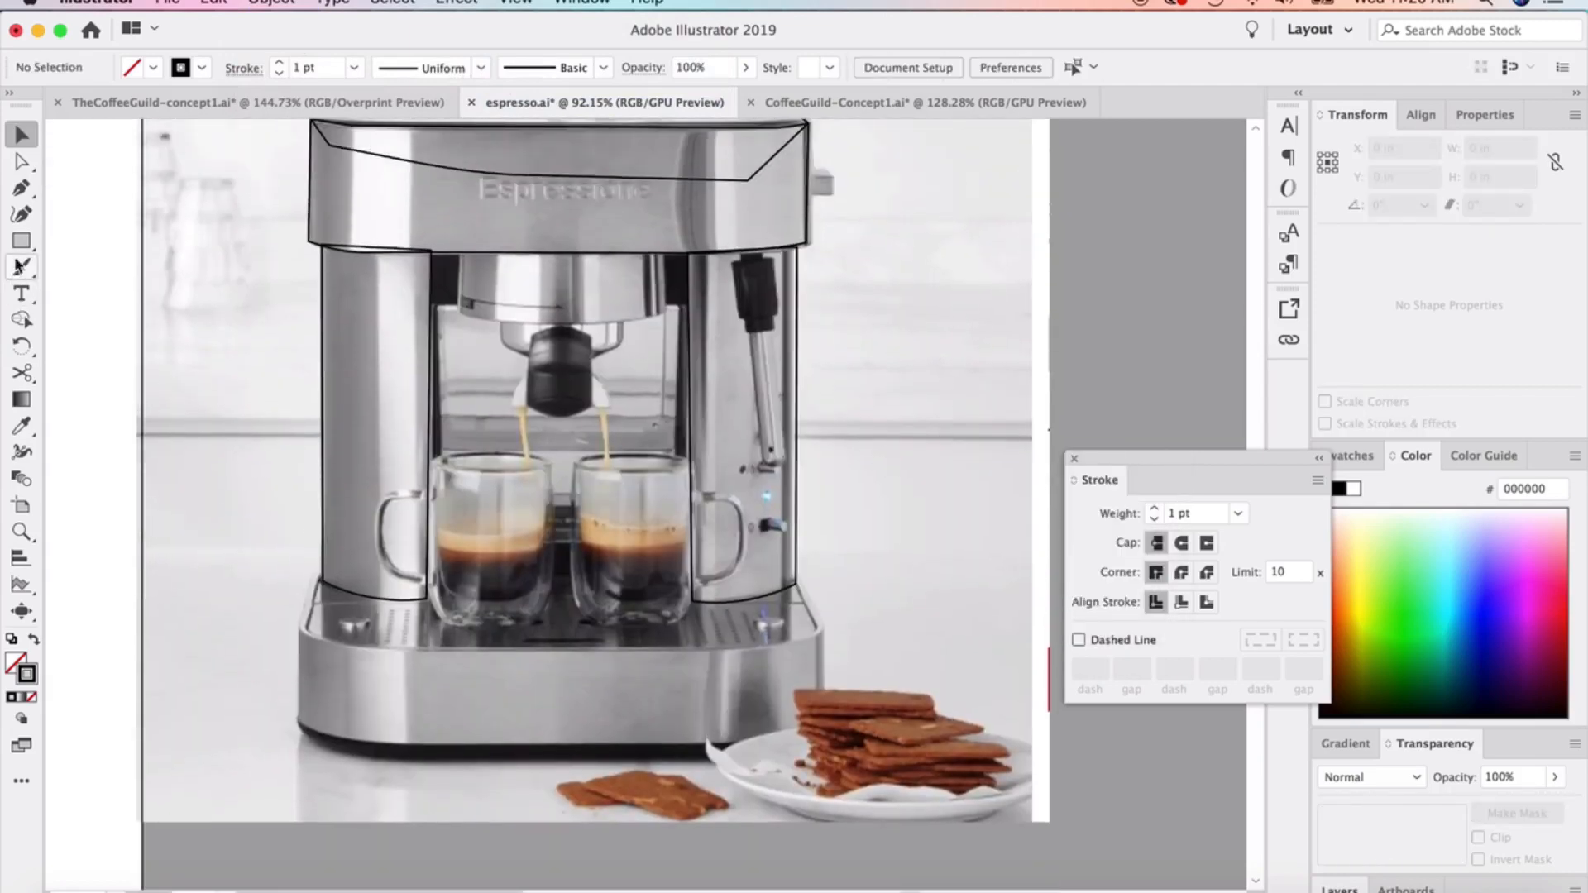
click(22, 187)
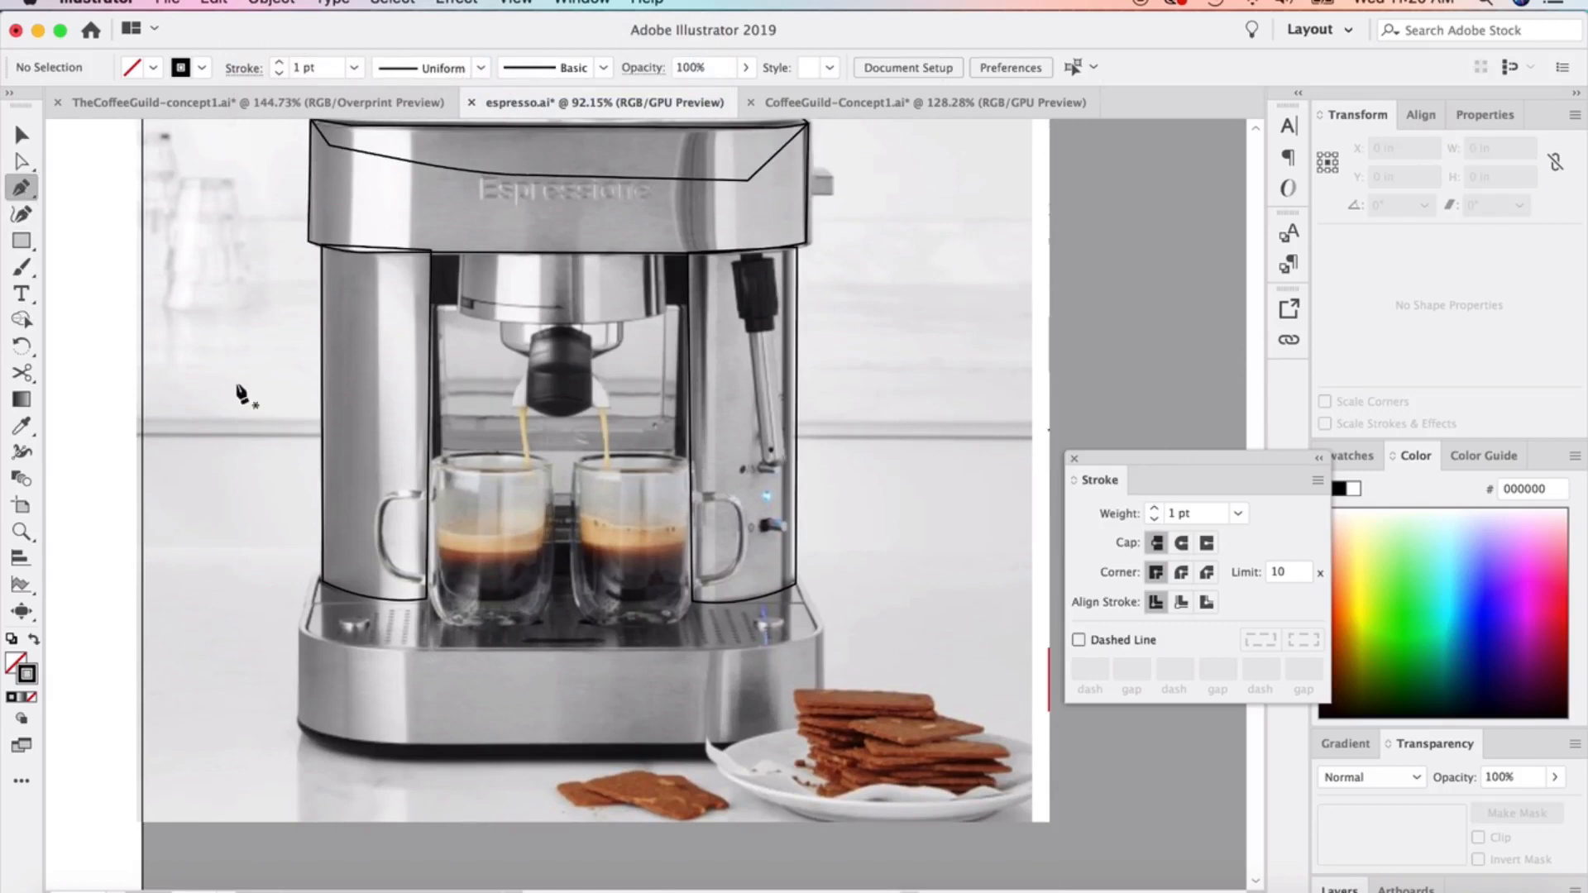
click(319, 571)
click(298, 630)
click(298, 722)
drag(362, 755, 412, 754)
click(742, 756)
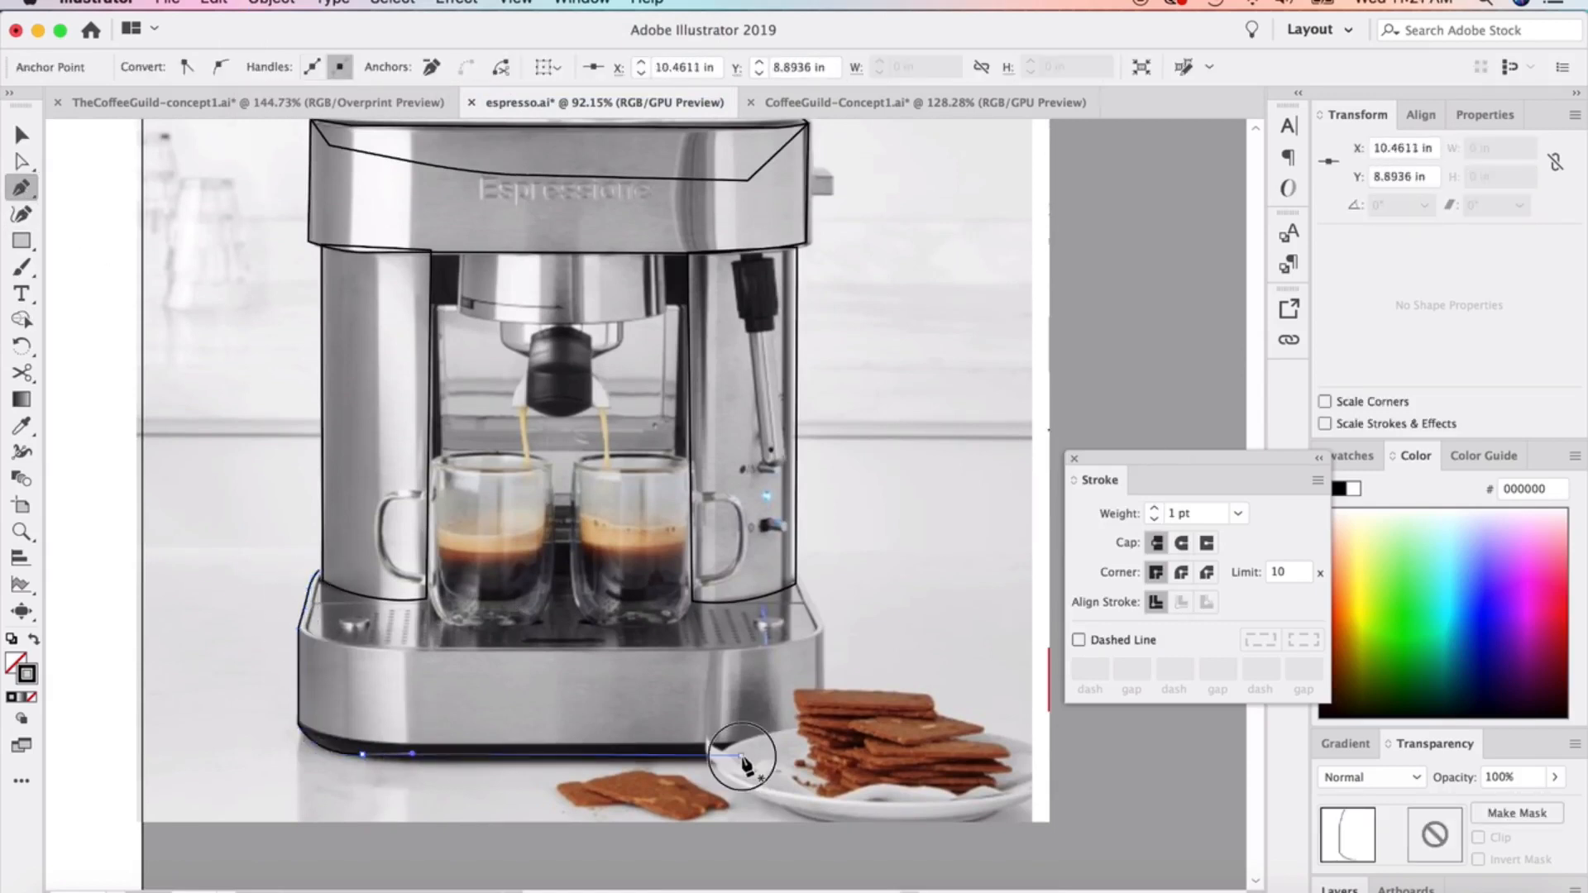
click(817, 733)
click(820, 631)
click(796, 582)
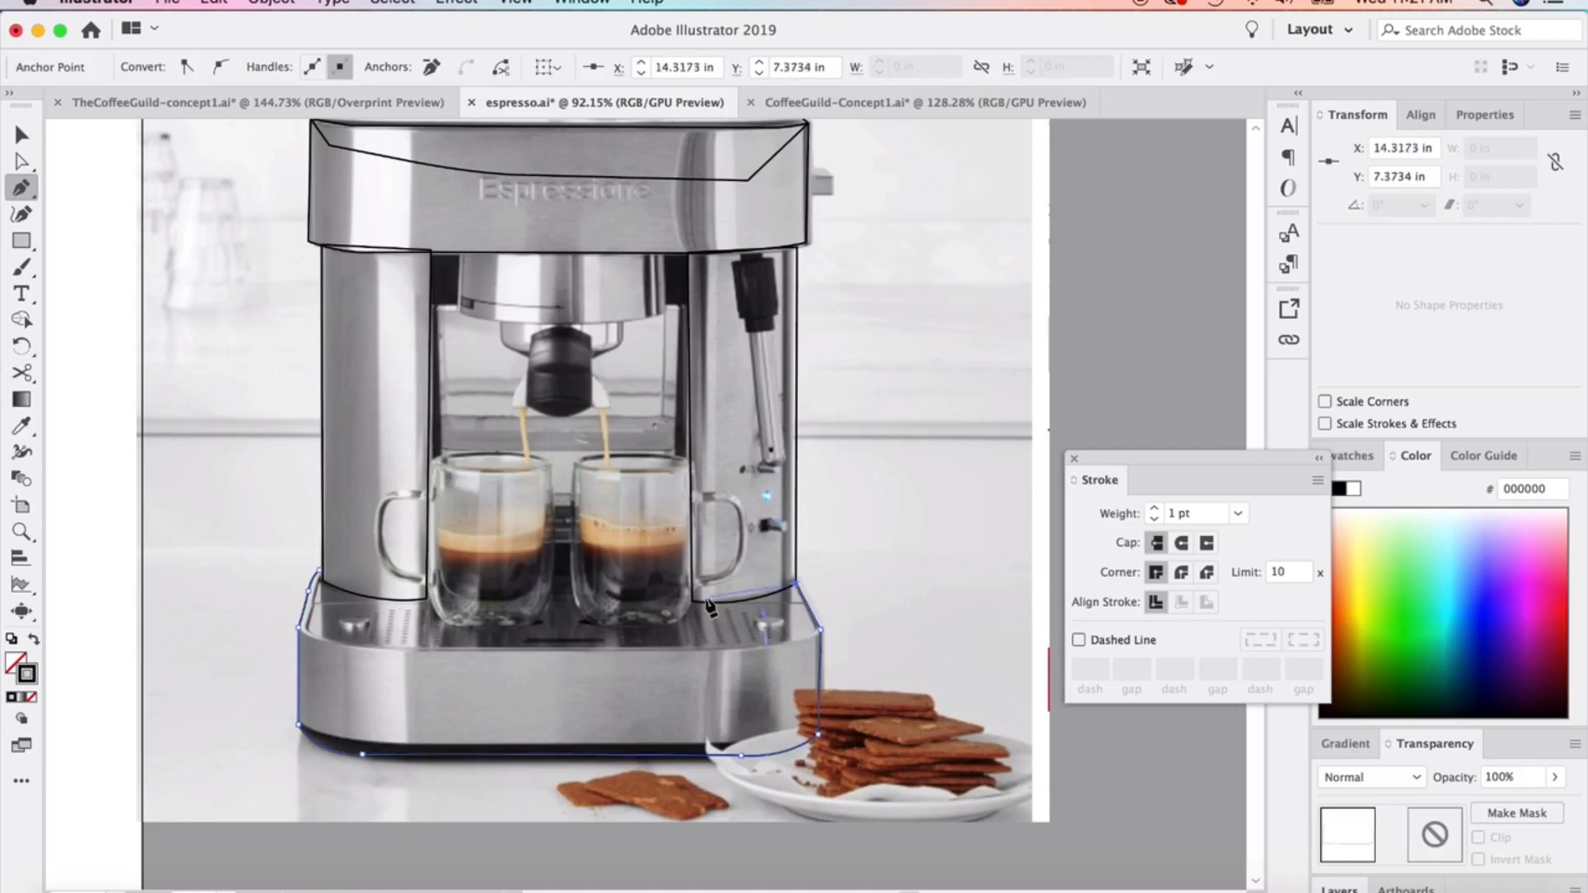
click(427, 599)
click(320, 571)
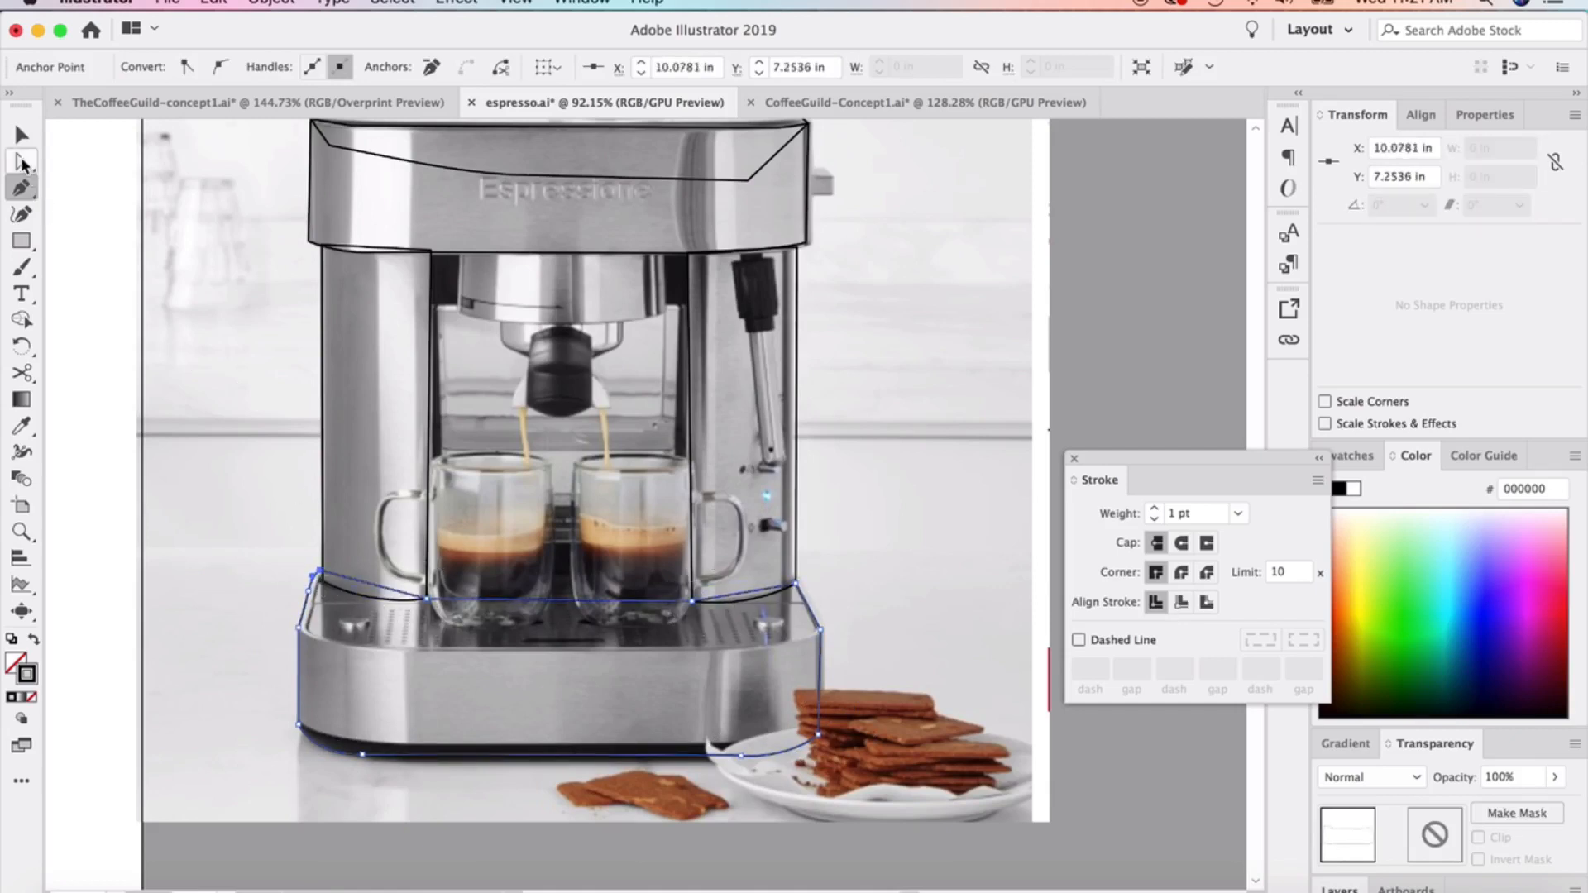
key(v)
click(107, 212)
Reduce the espresso machine photo's opacity to 48% and deselect it
click(907, 407)
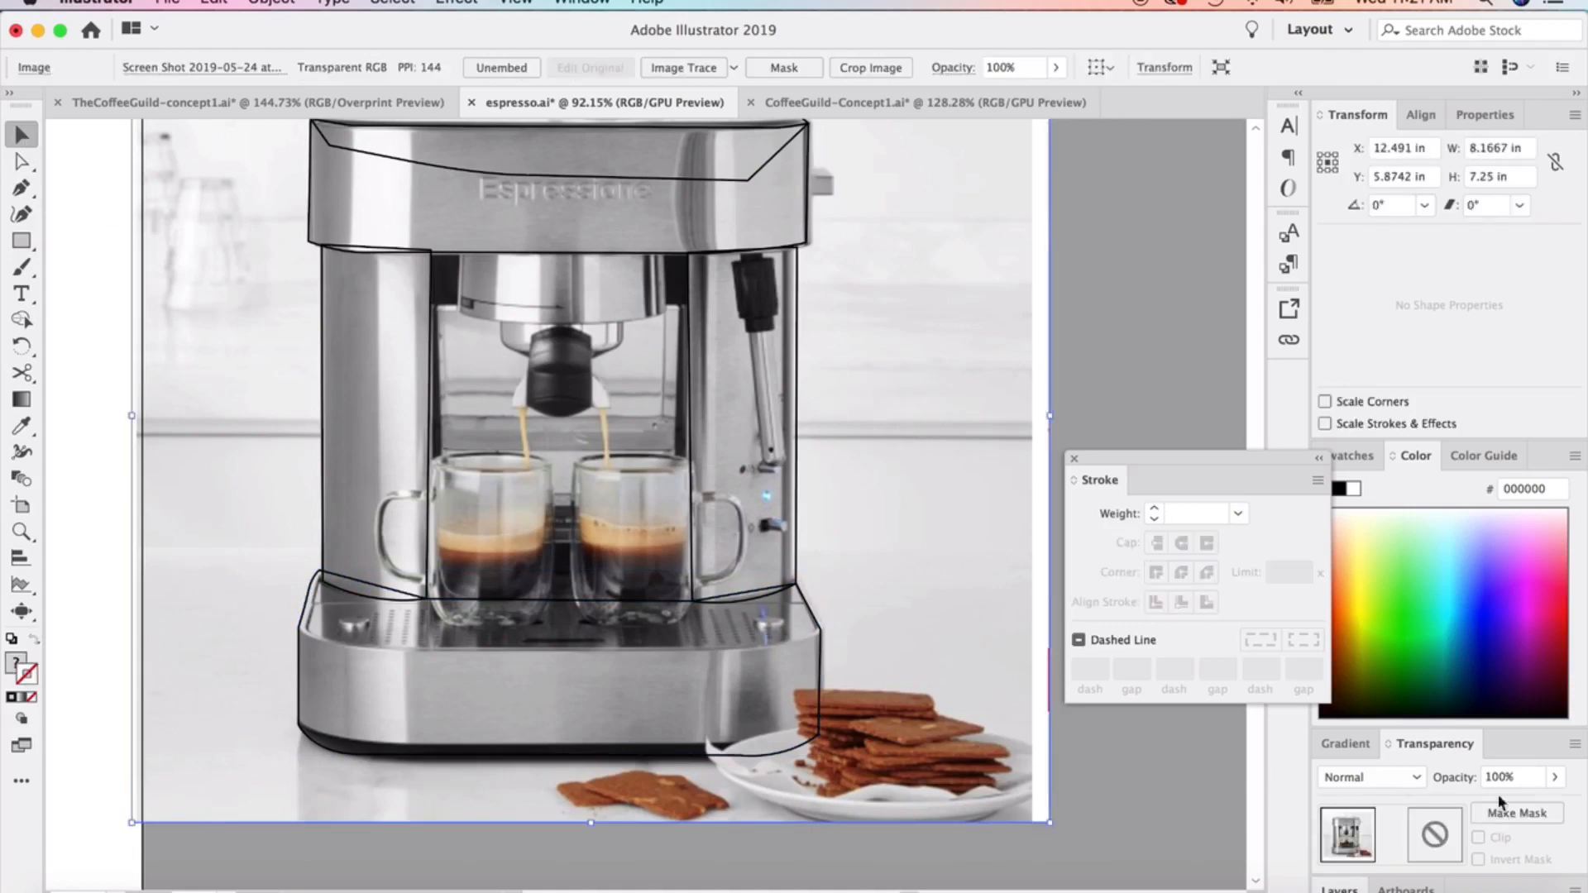
click(1559, 777)
click(1511, 805)
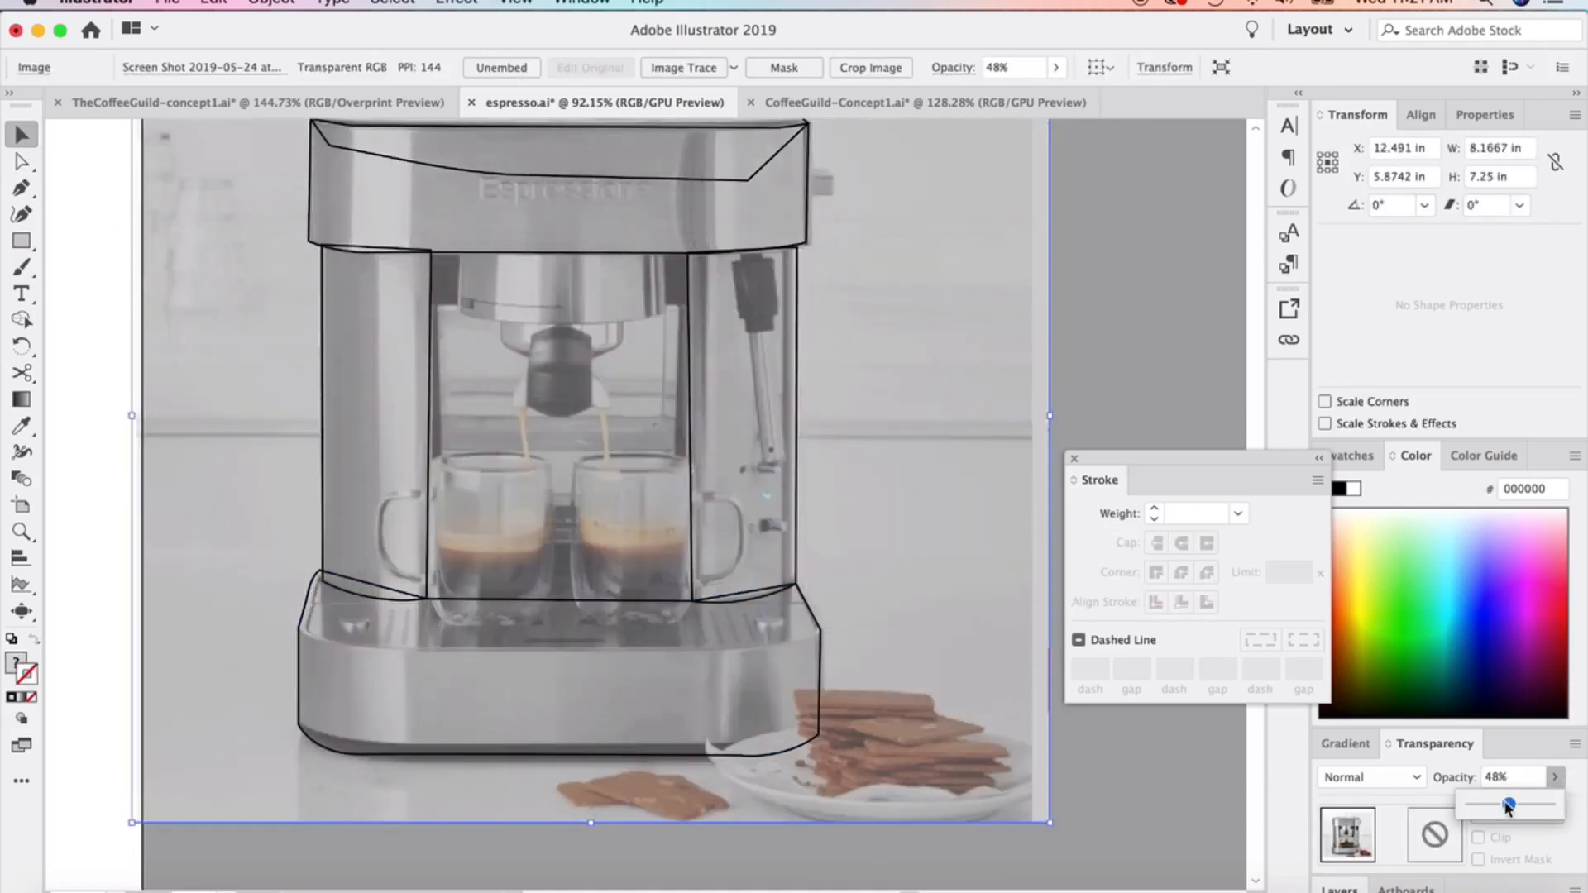
click(1176, 333)
Trace the brew head under the housing as a closed four-point path about 1.83 by 0.66 in and copy the housing's outline style to it
scroll(915, 518, up, 2)
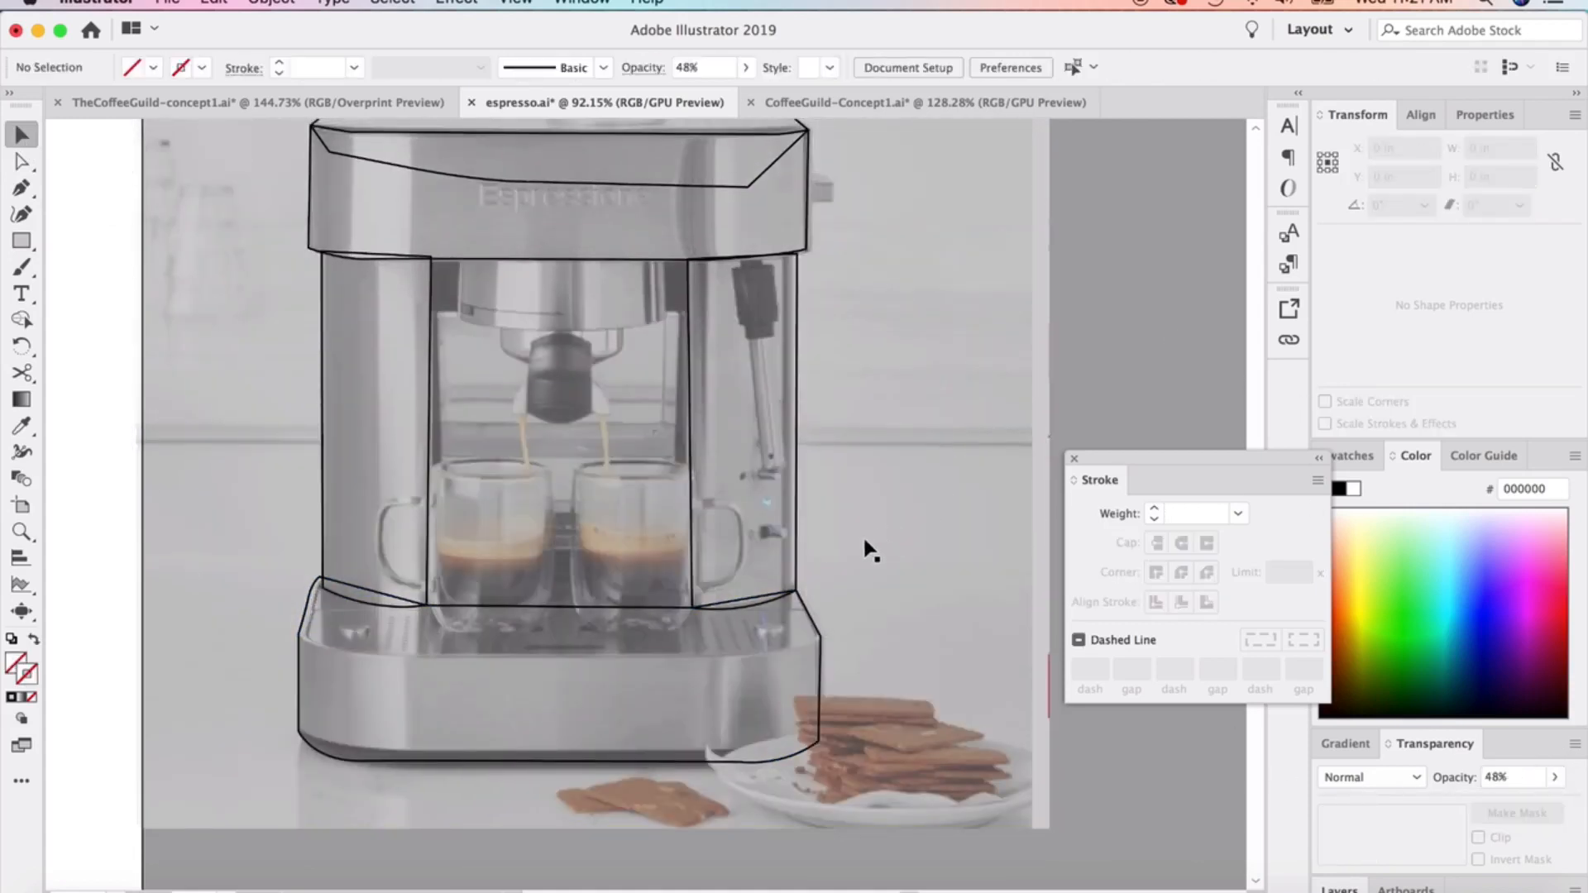
scroll(860, 552, up, 3)
scroll(834, 545, up, 2)
scroll(834, 544, right, 2)
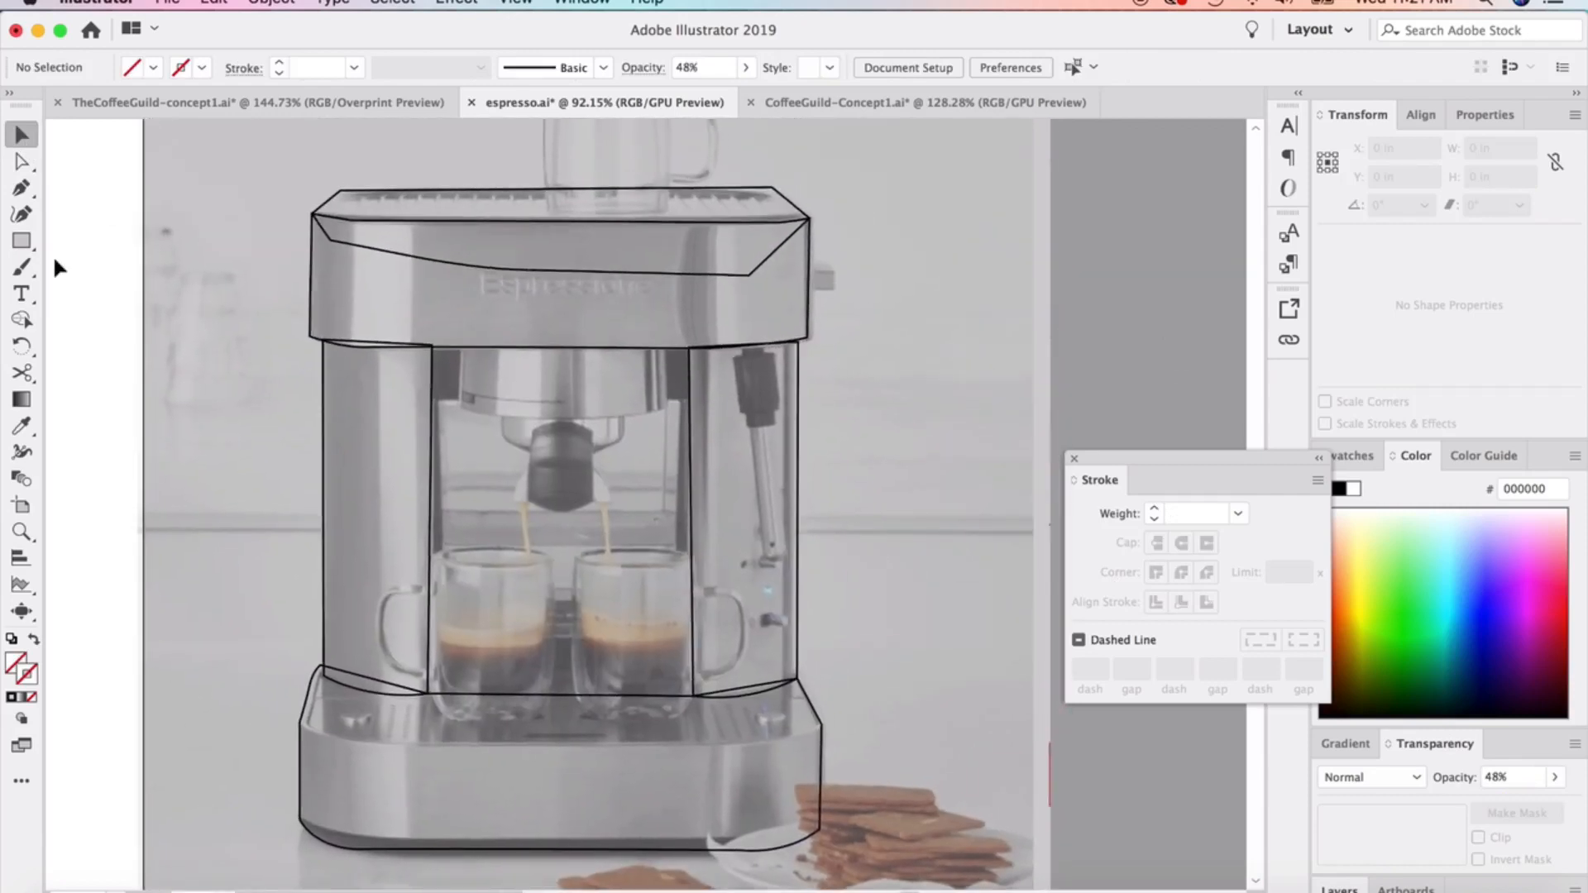
click(22, 188)
click(462, 341)
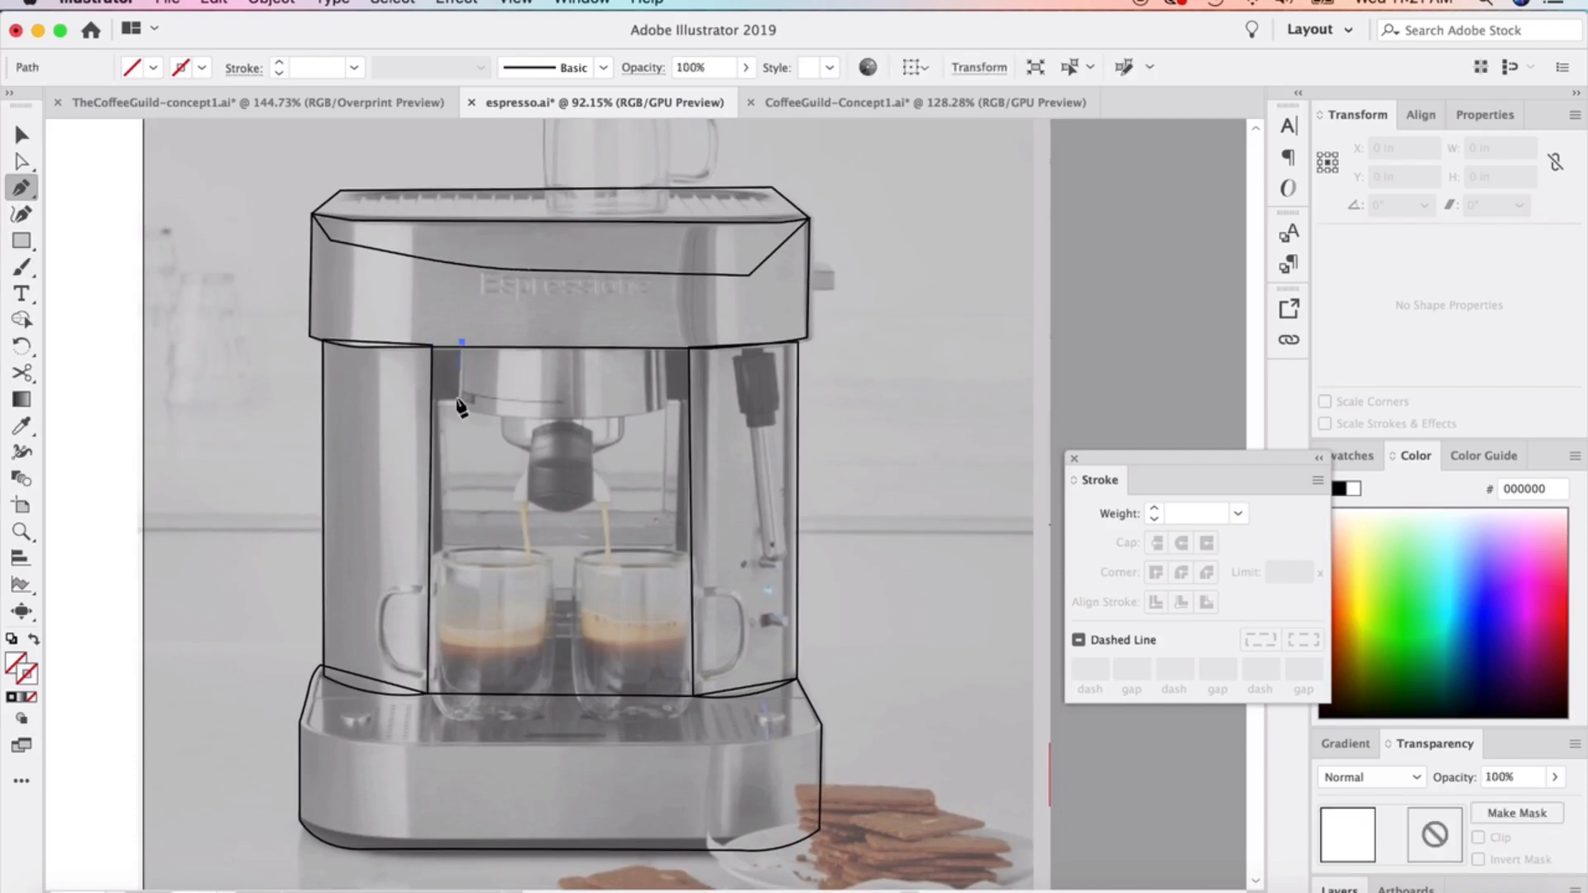
click(461, 406)
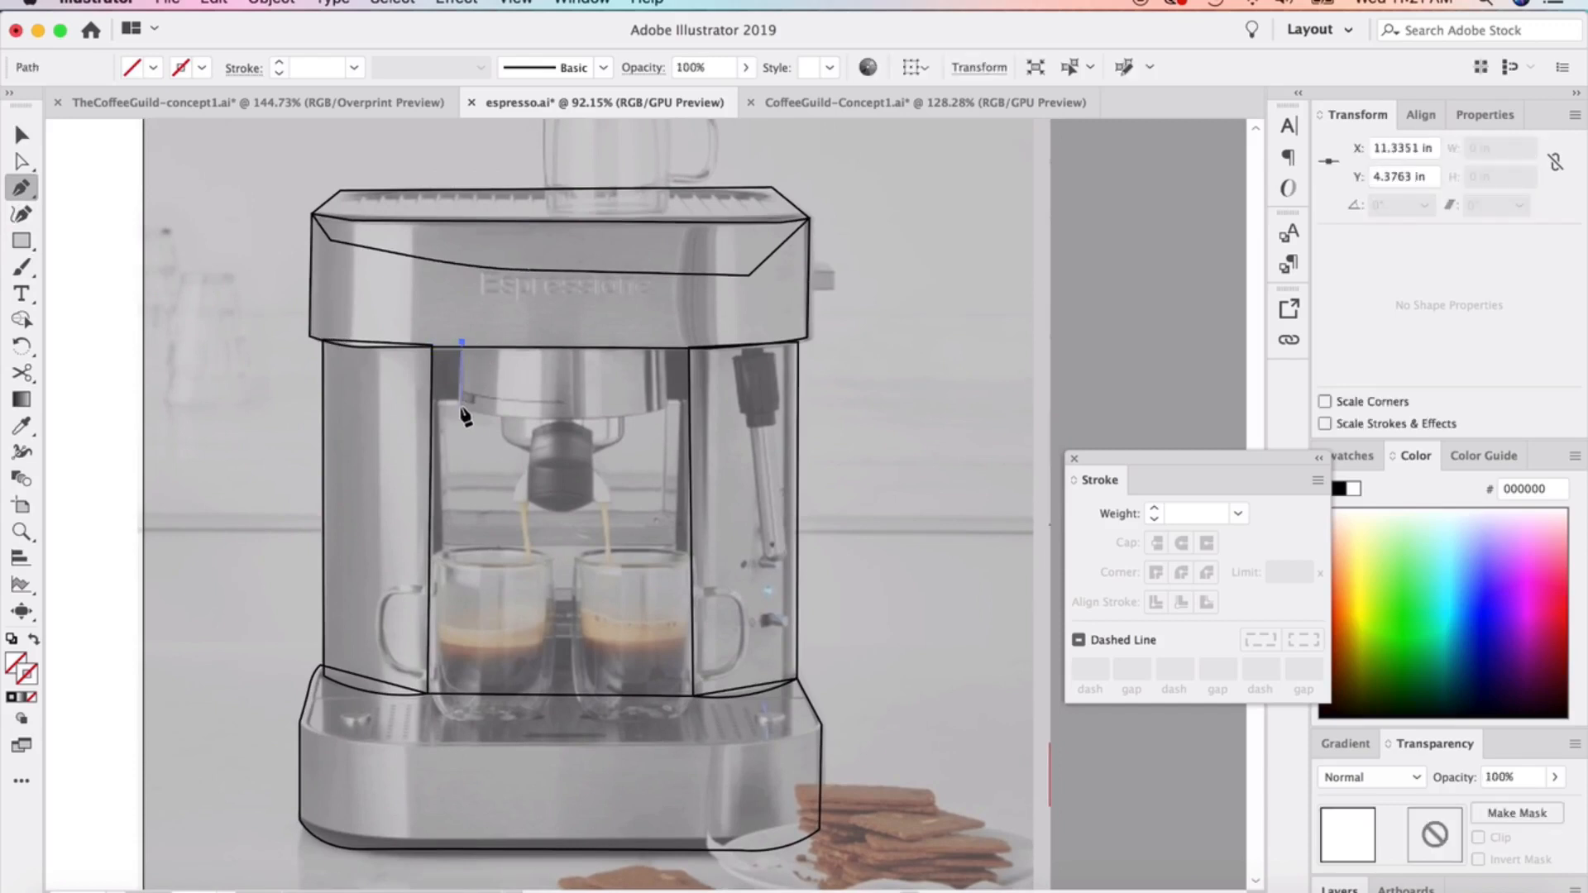
click(666, 406)
click(665, 333)
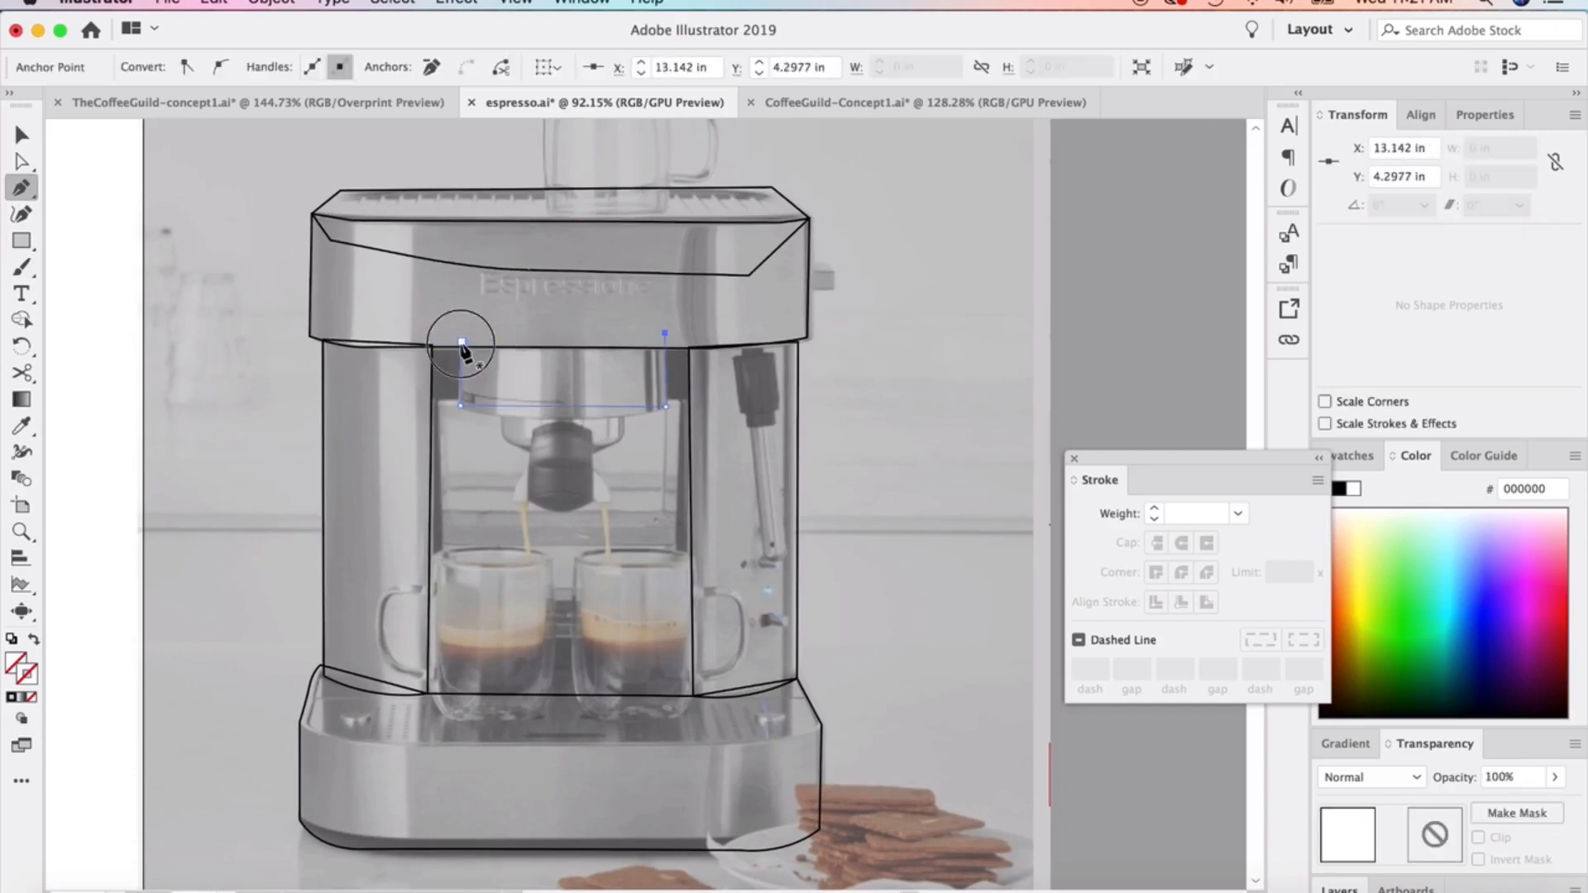
click(462, 341)
key(i)
click(321, 231)
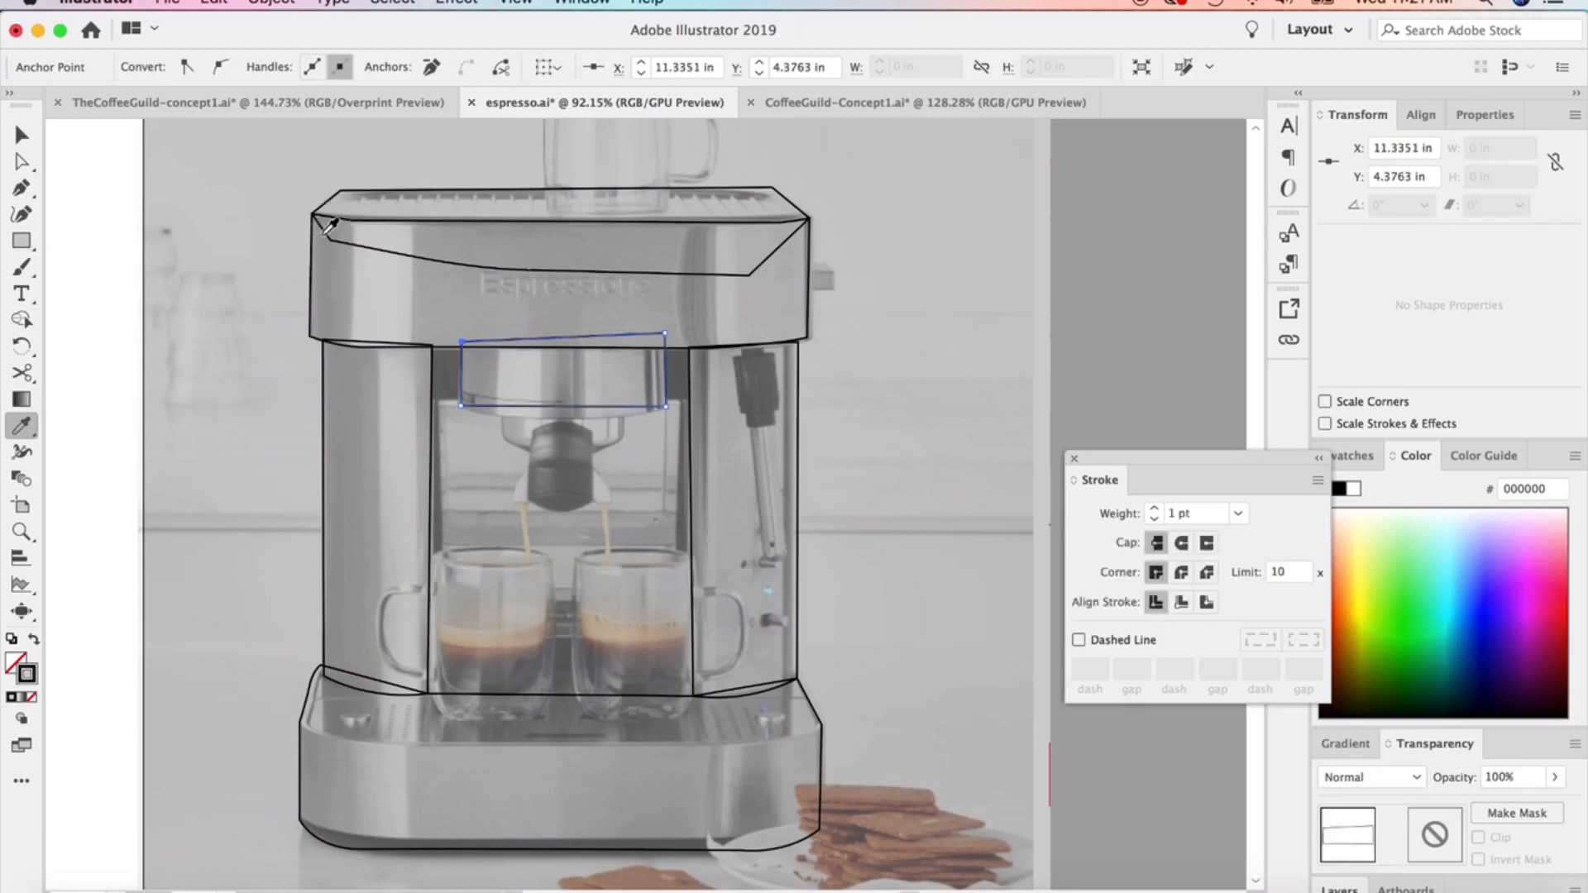
Bow the brew head's bottom edge downward with the Curvature tool and deselect the shape
click(21, 214)
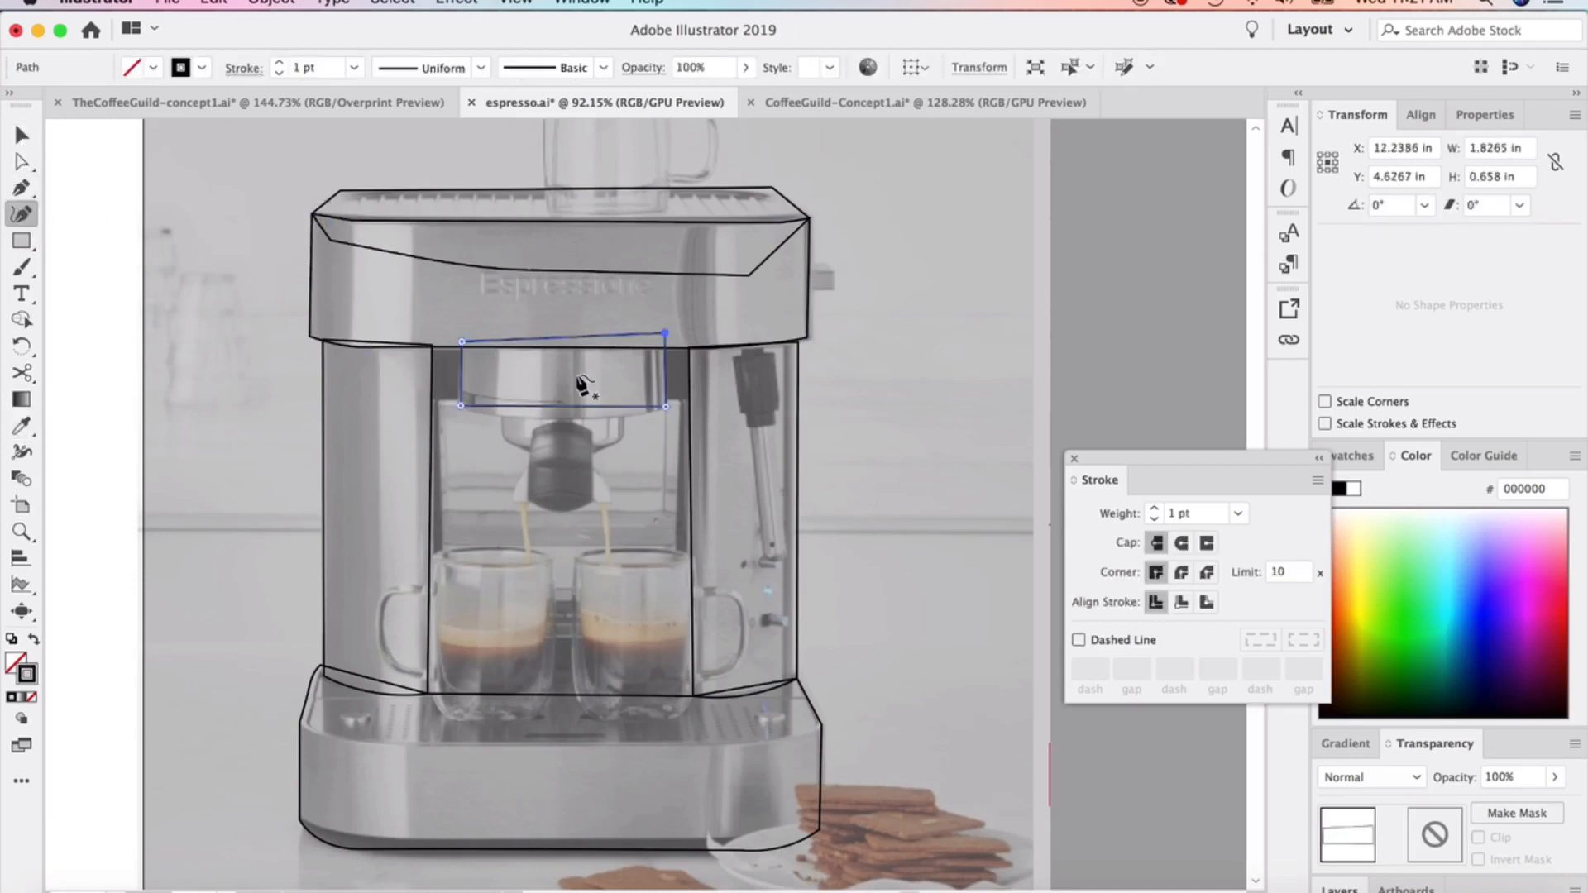
drag(563, 407, 561, 419)
click(22, 134)
click(92, 198)
Trace the collar below the brew head as a closed four-point Pen path about 1.15 by 0.38 in, overlapping the brew head
scroll(555, 404, up, 3)
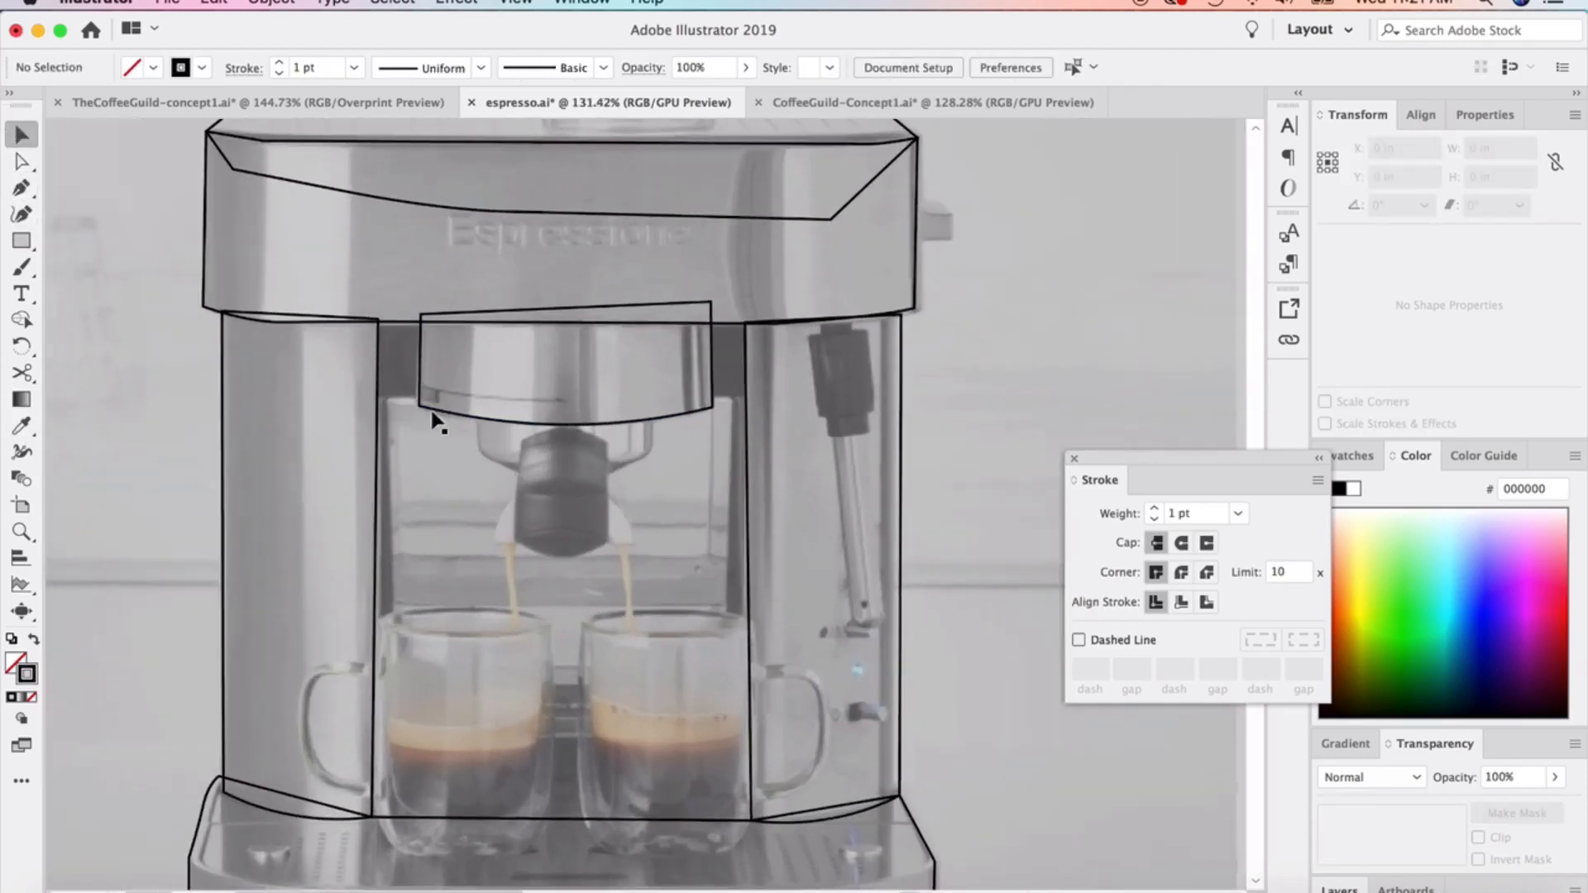
click(23, 188)
click(471, 413)
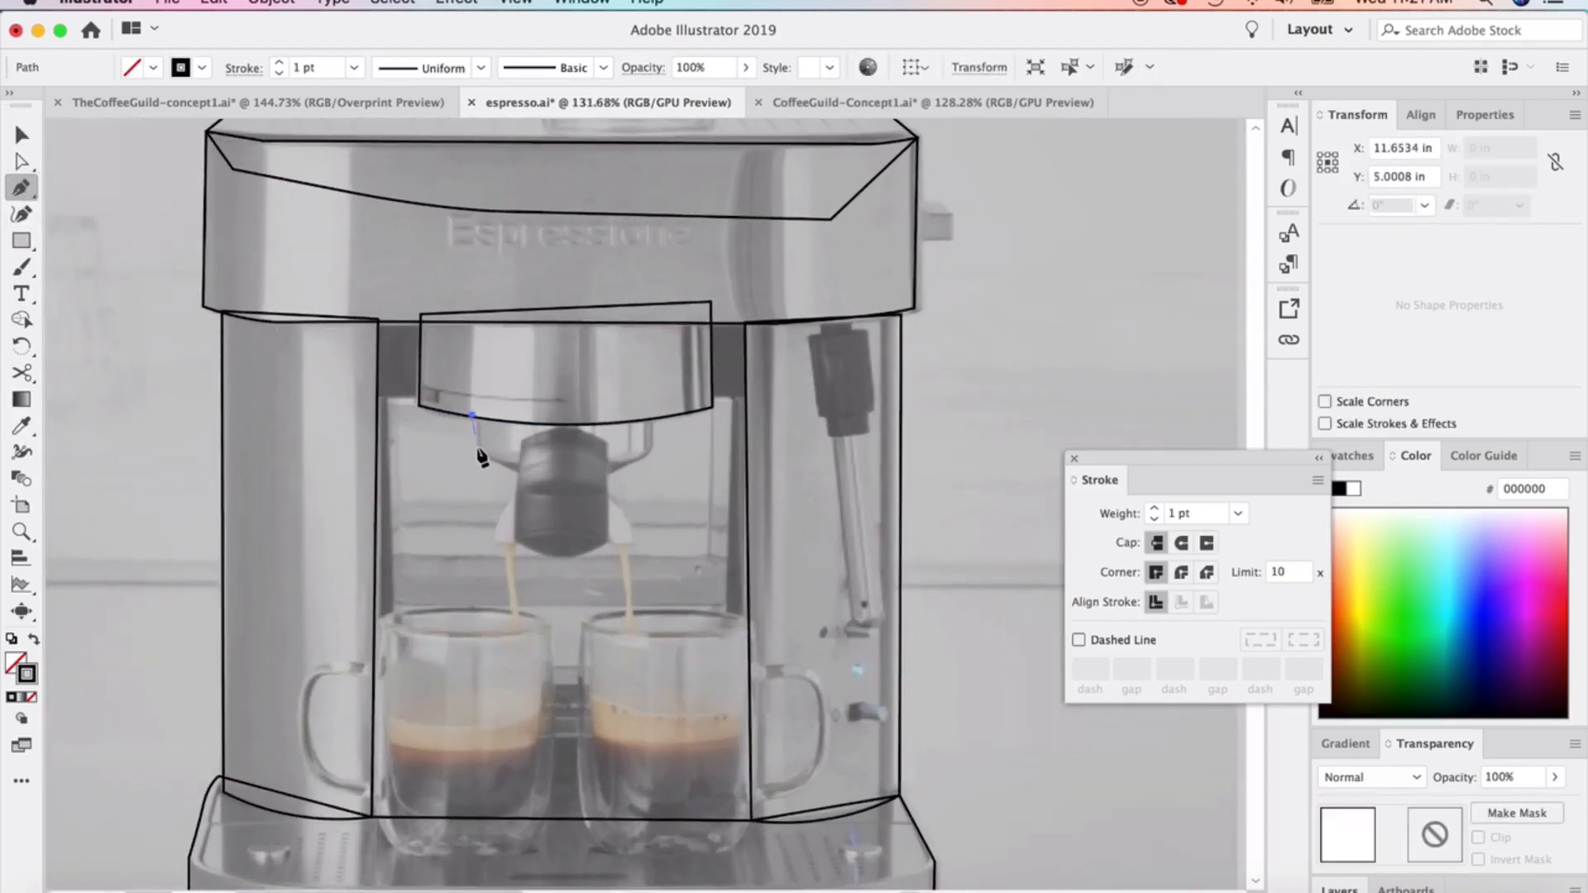
click(474, 453)
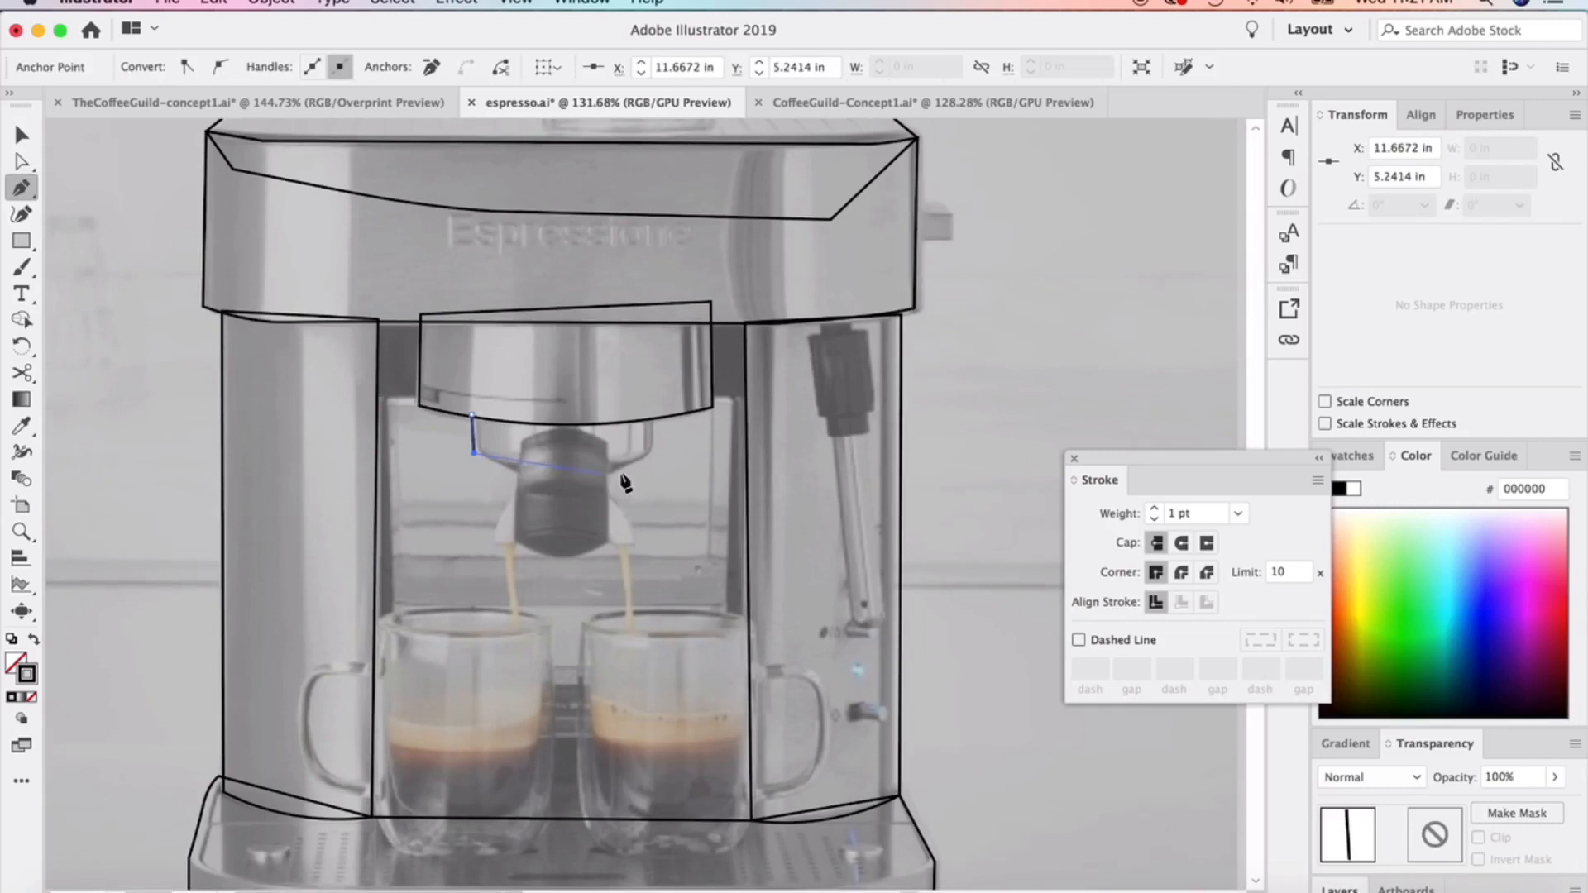
click(648, 456)
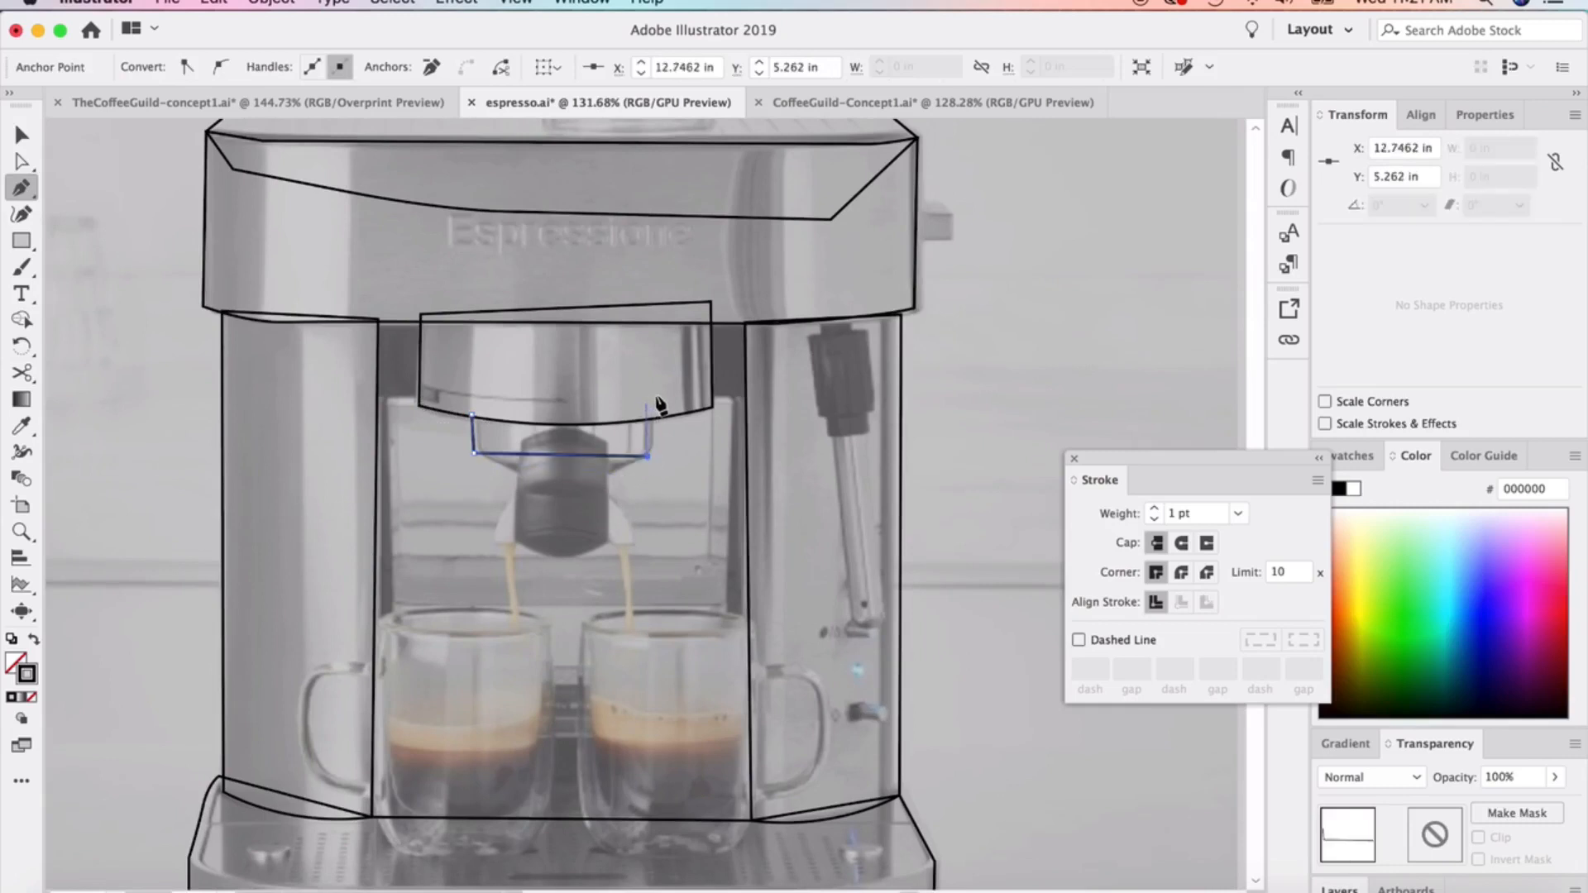
click(656, 396)
click(471, 414)
key(v)
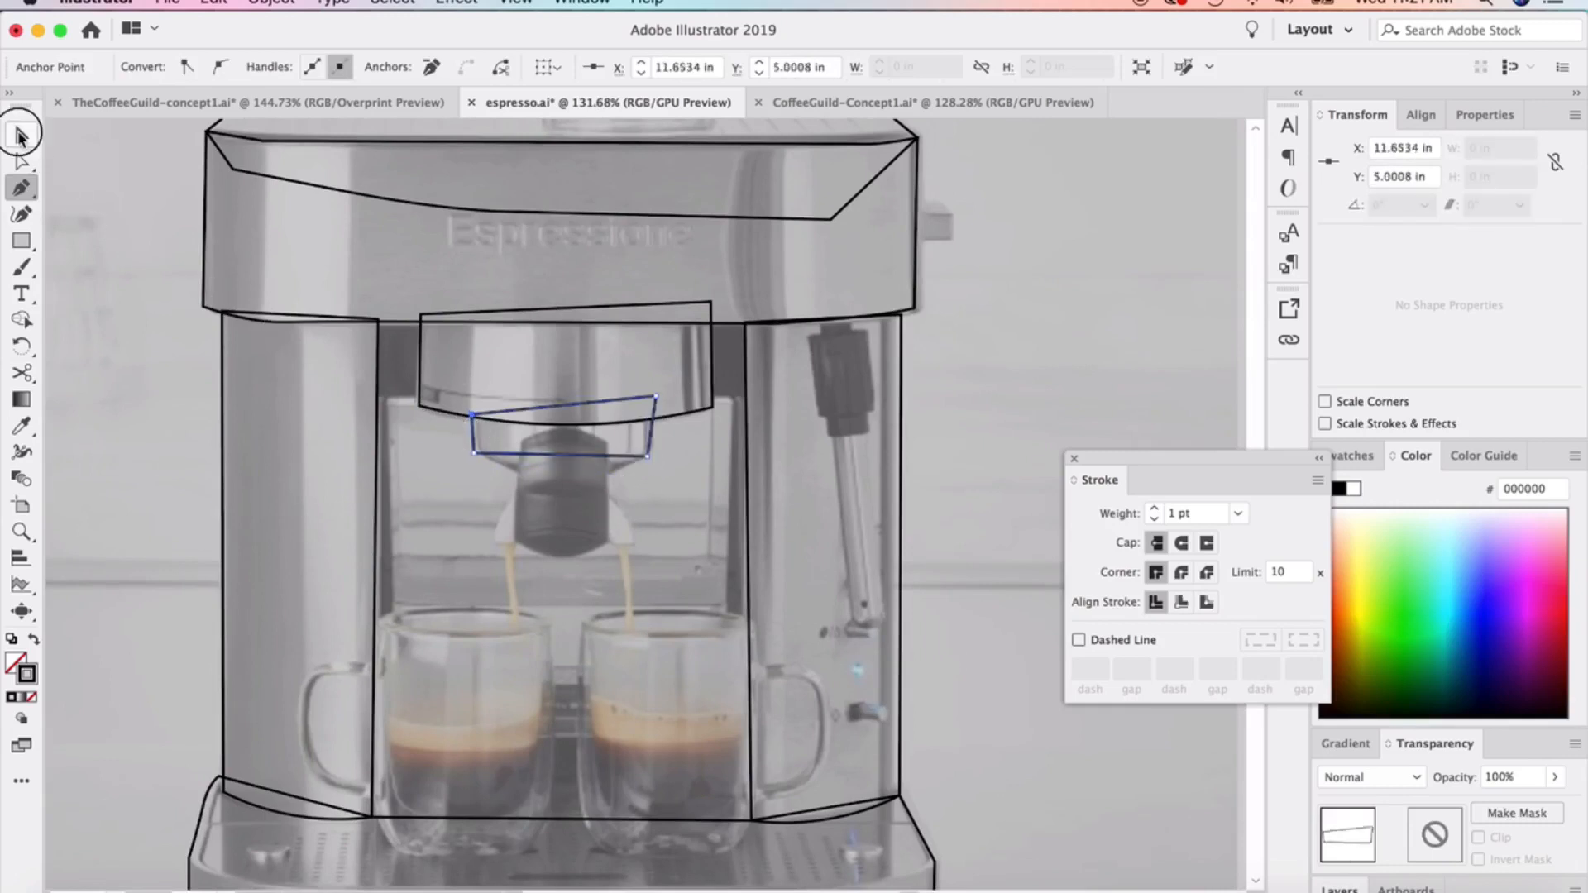
Curve the collar's bottom edge downward with the Curvature tool to follow the photo
click(22, 214)
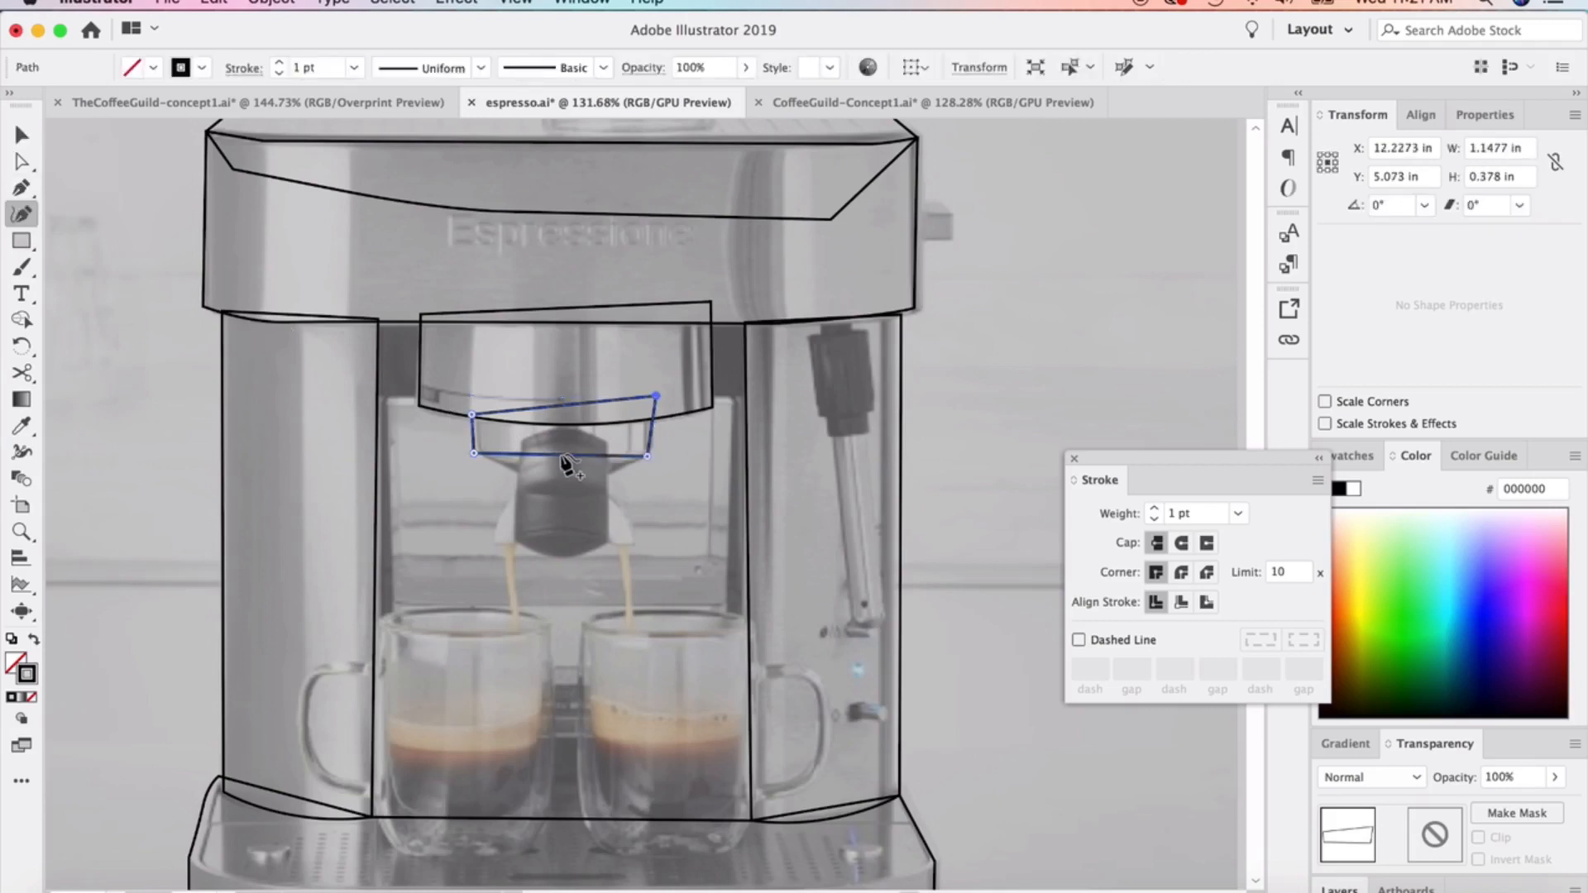
drag(562, 455, 561, 473)
click(21, 134)
click(99, 169)
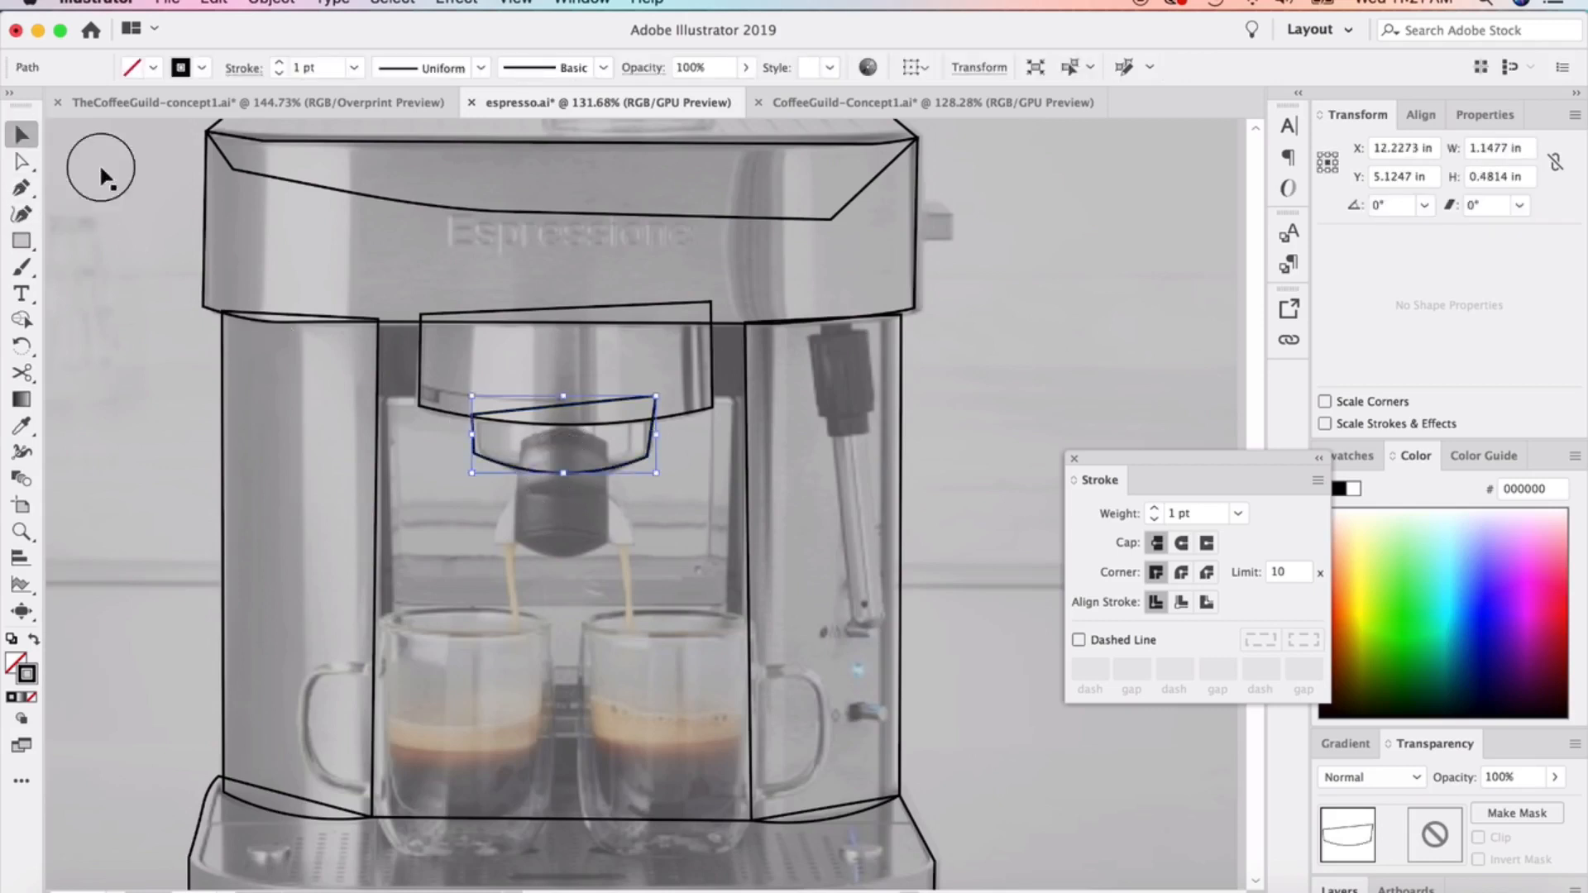
Draw a rectangle about 0.54 by 0.2 in under the collar and match its stroke to the traced black outlines
click(22, 240)
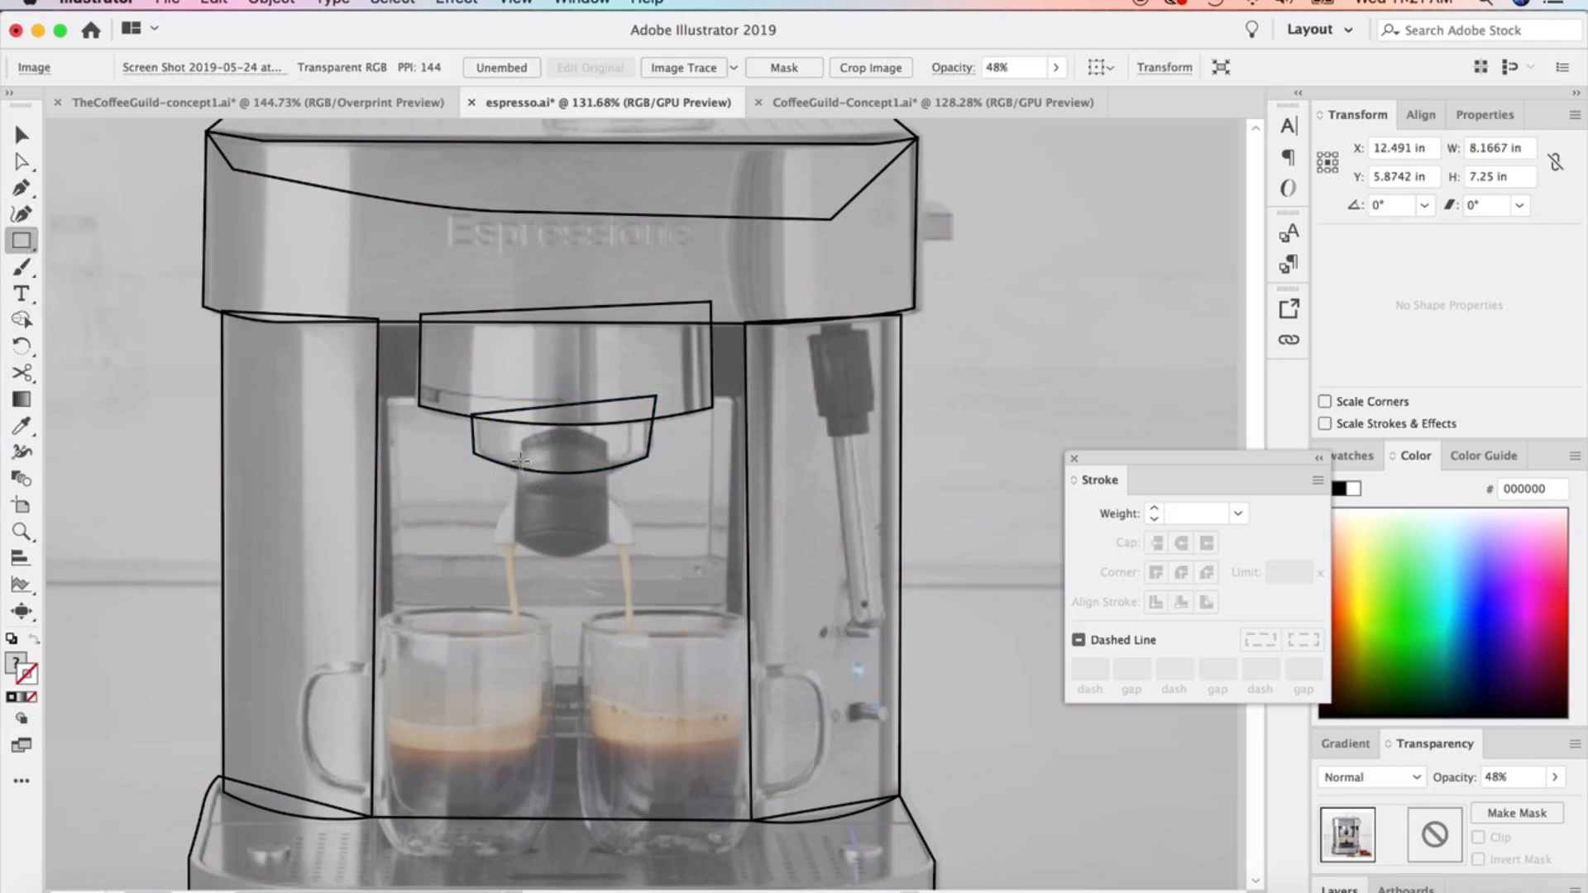
drag(520, 462, 608, 493)
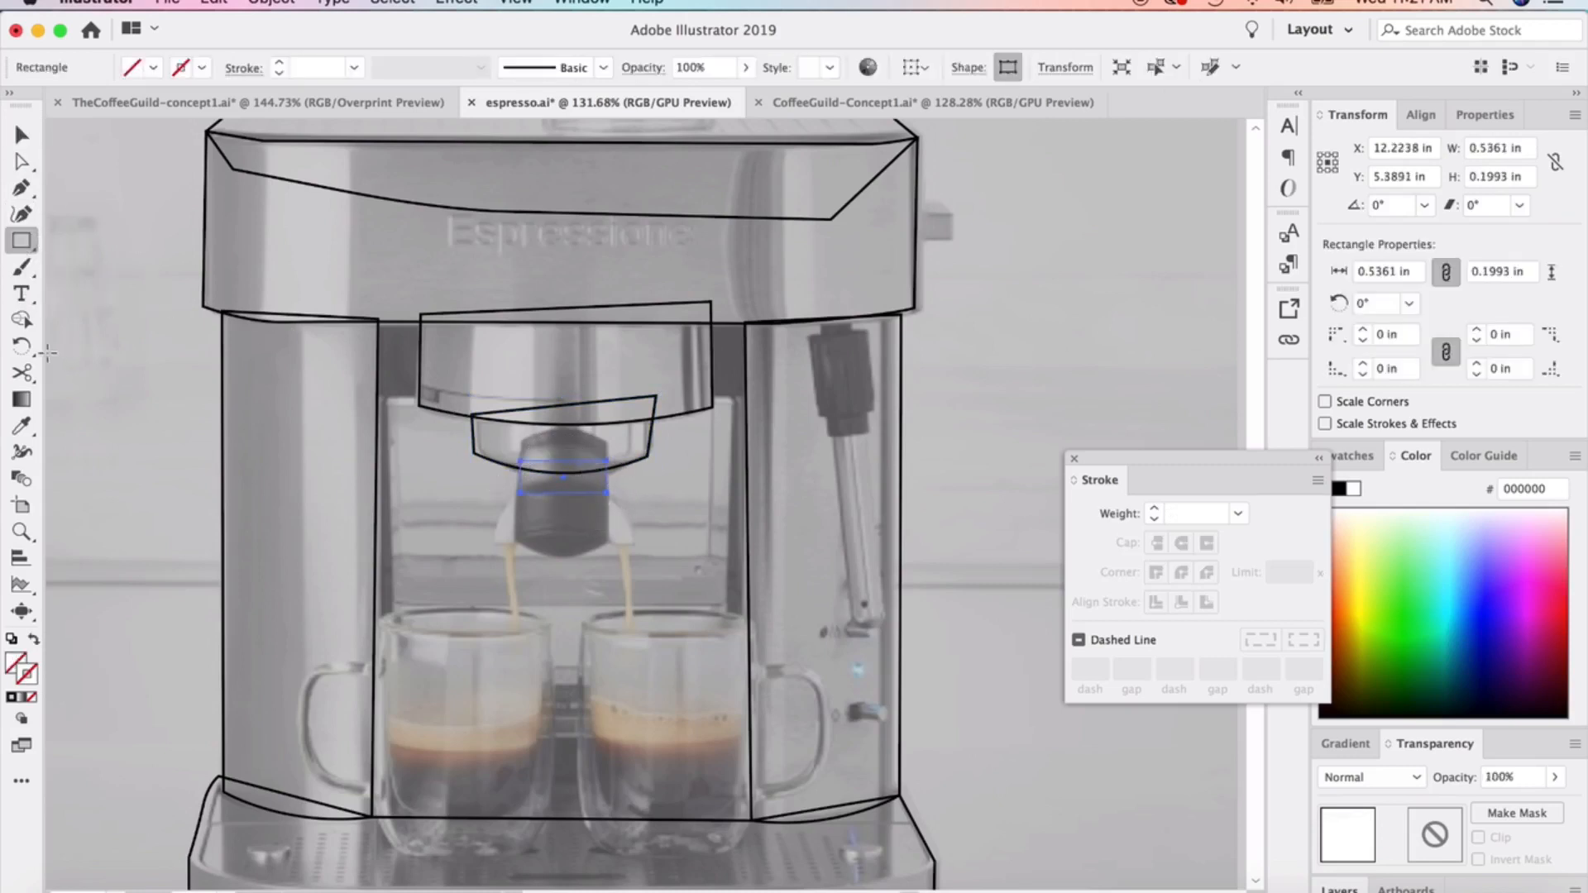
click(21, 426)
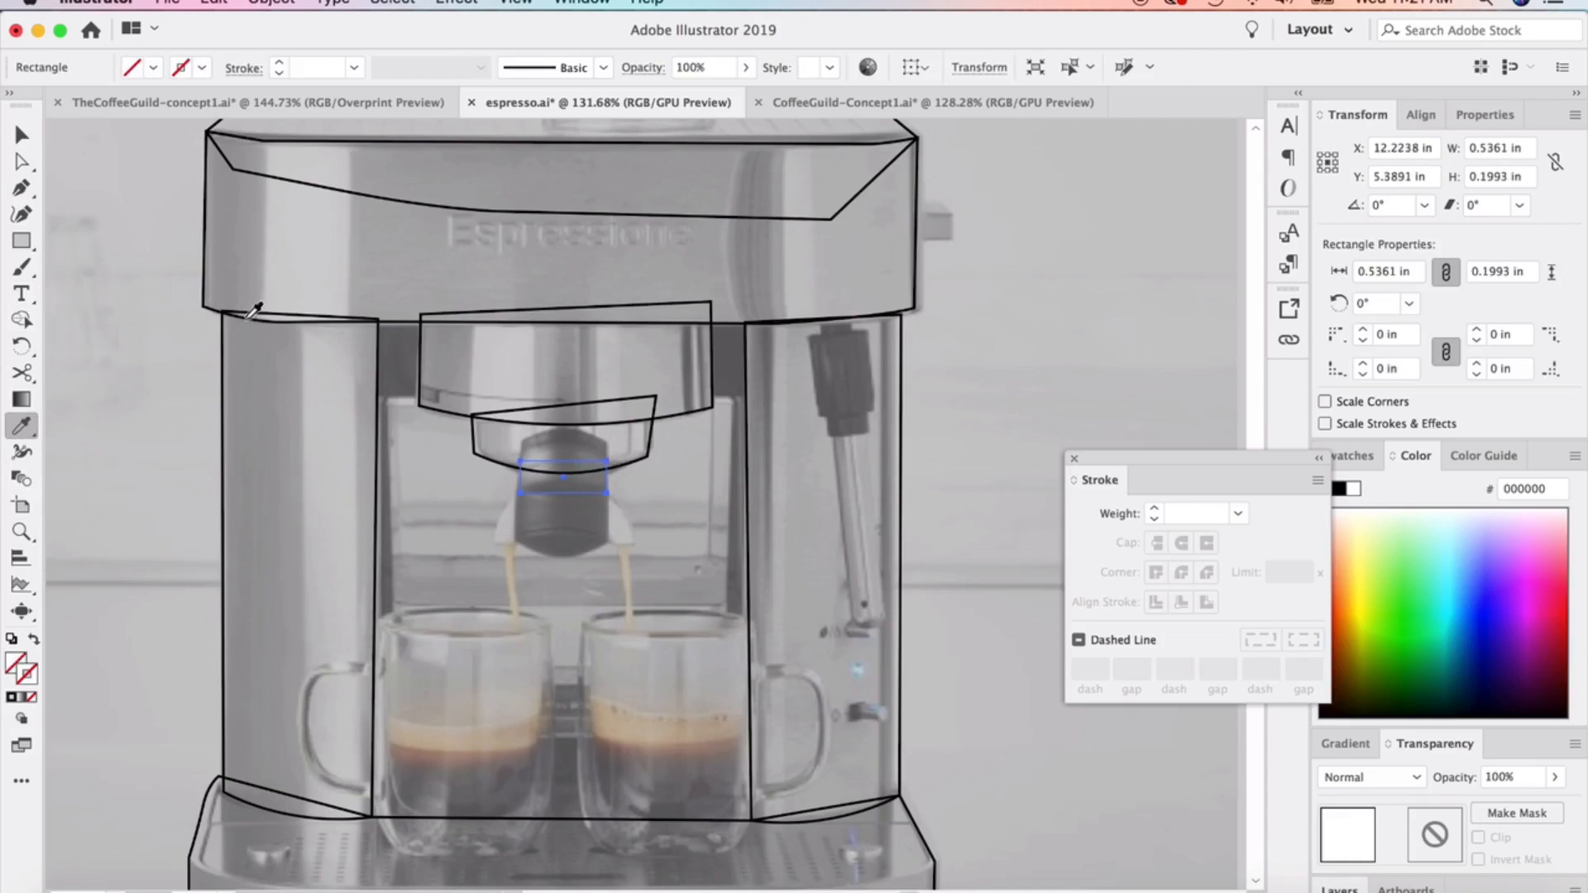
click(250, 315)
Bend the small rectangle's bottom edge slightly downward with the Curvature tool and deselect it
click(22, 214)
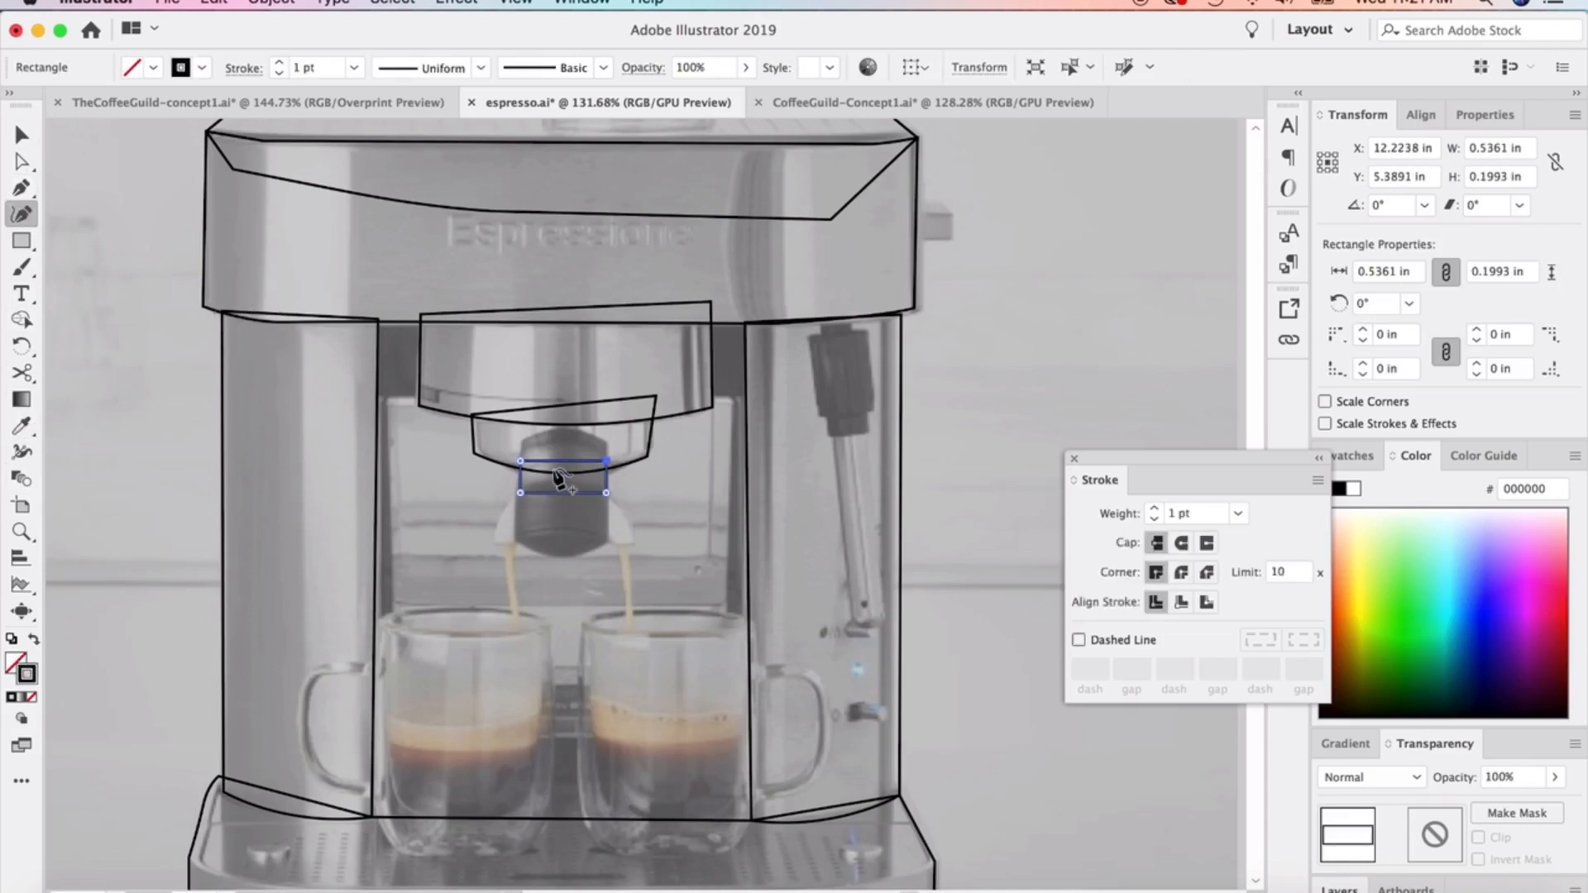
drag(563, 494, 563, 499)
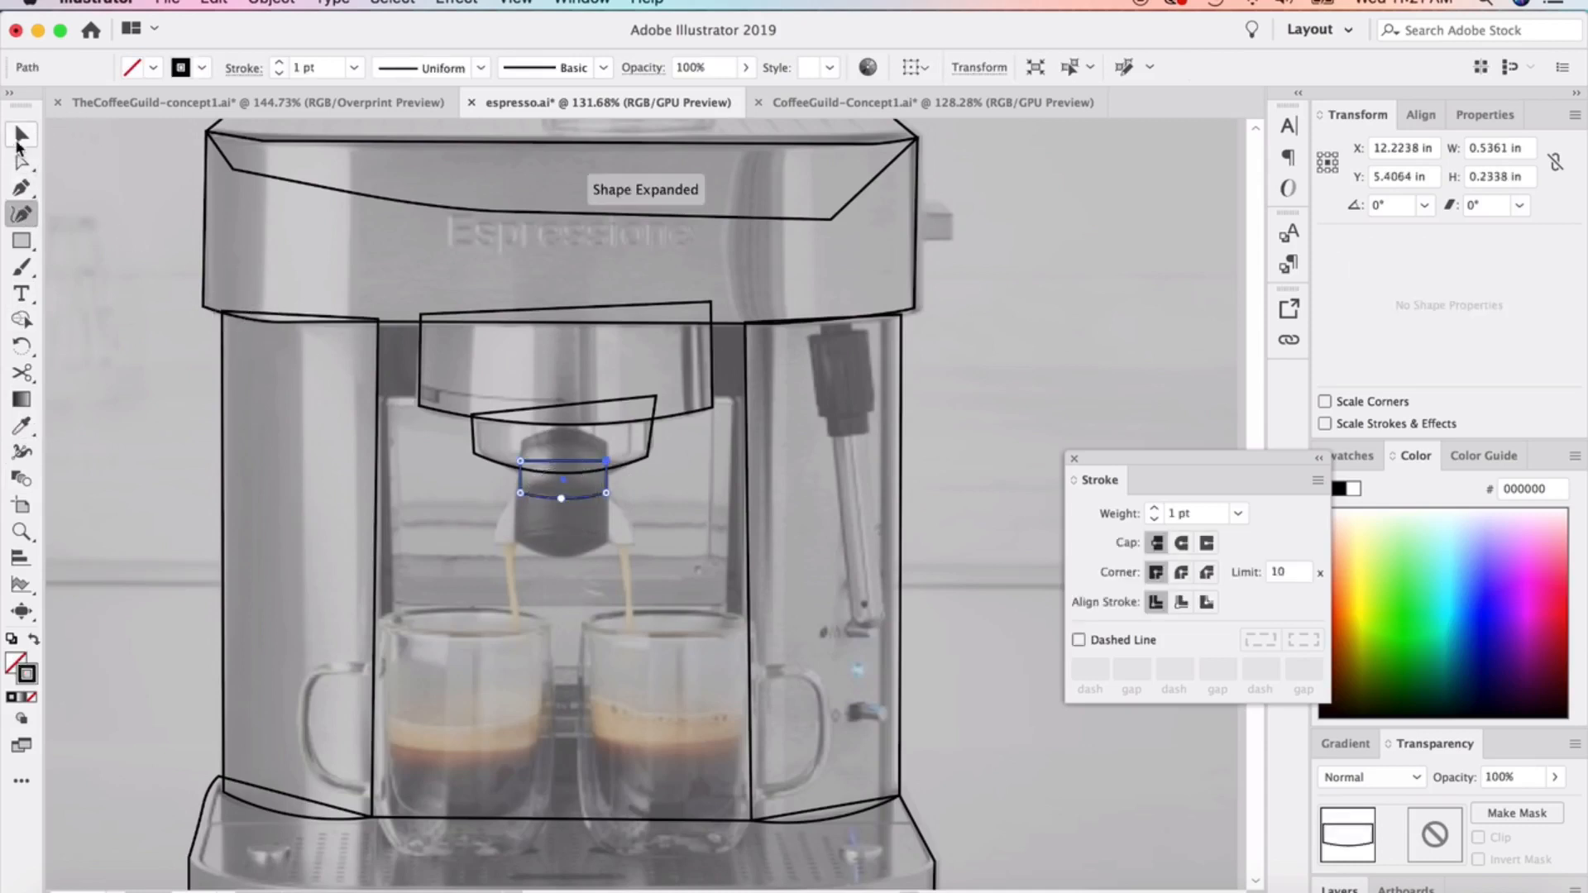
key(v)
click(99, 172)
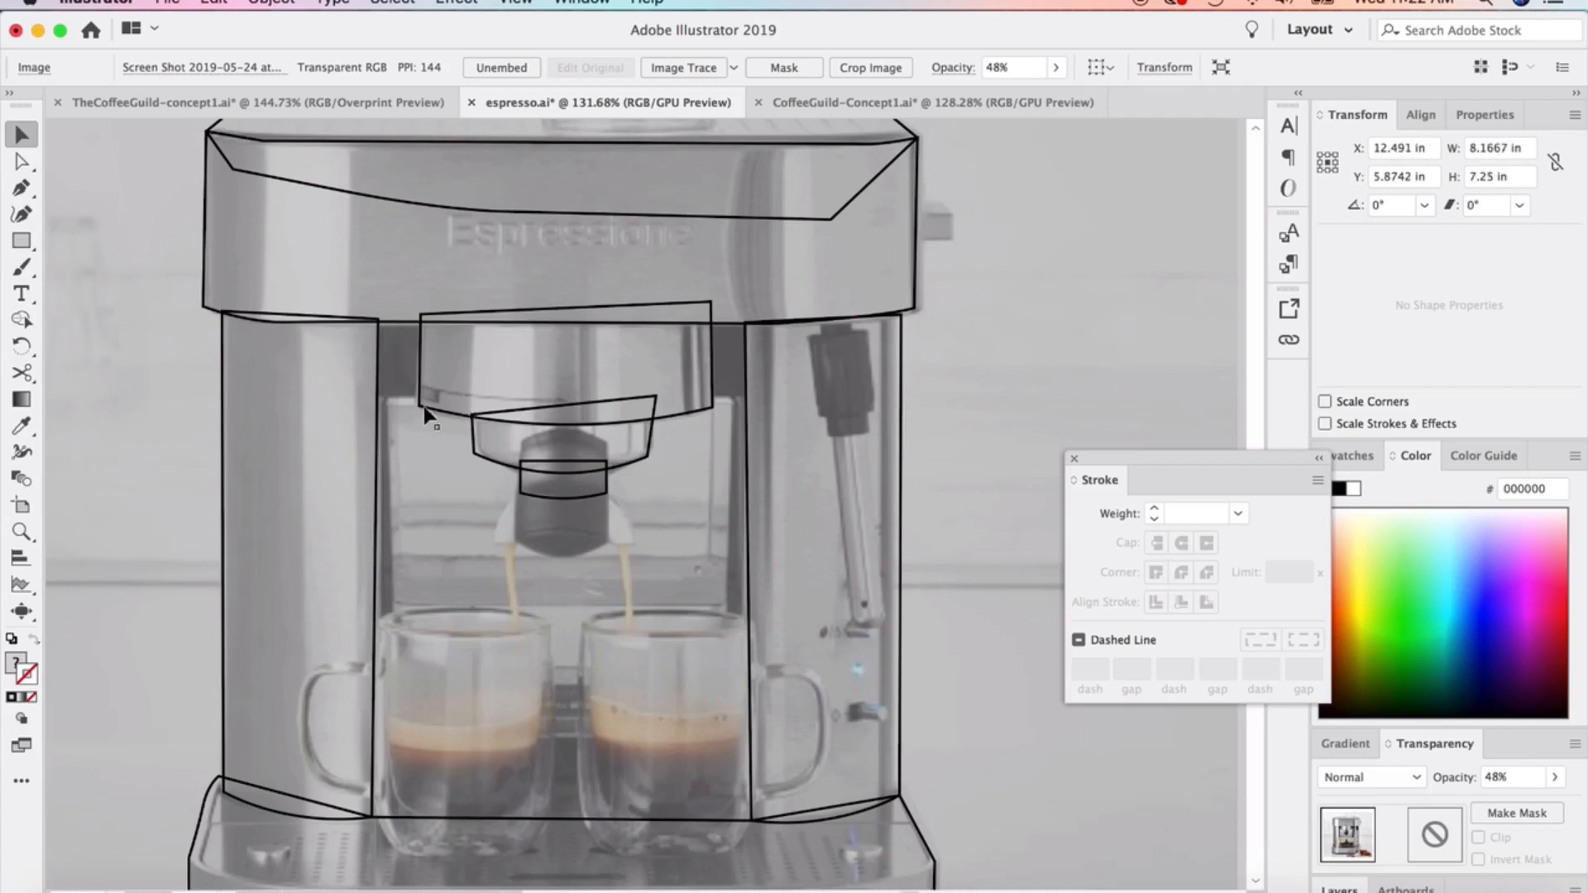
Draw the left coffee spout as a short curved Pen stroke from the small rectangle's lower corner, matching the black outline style
key(p)
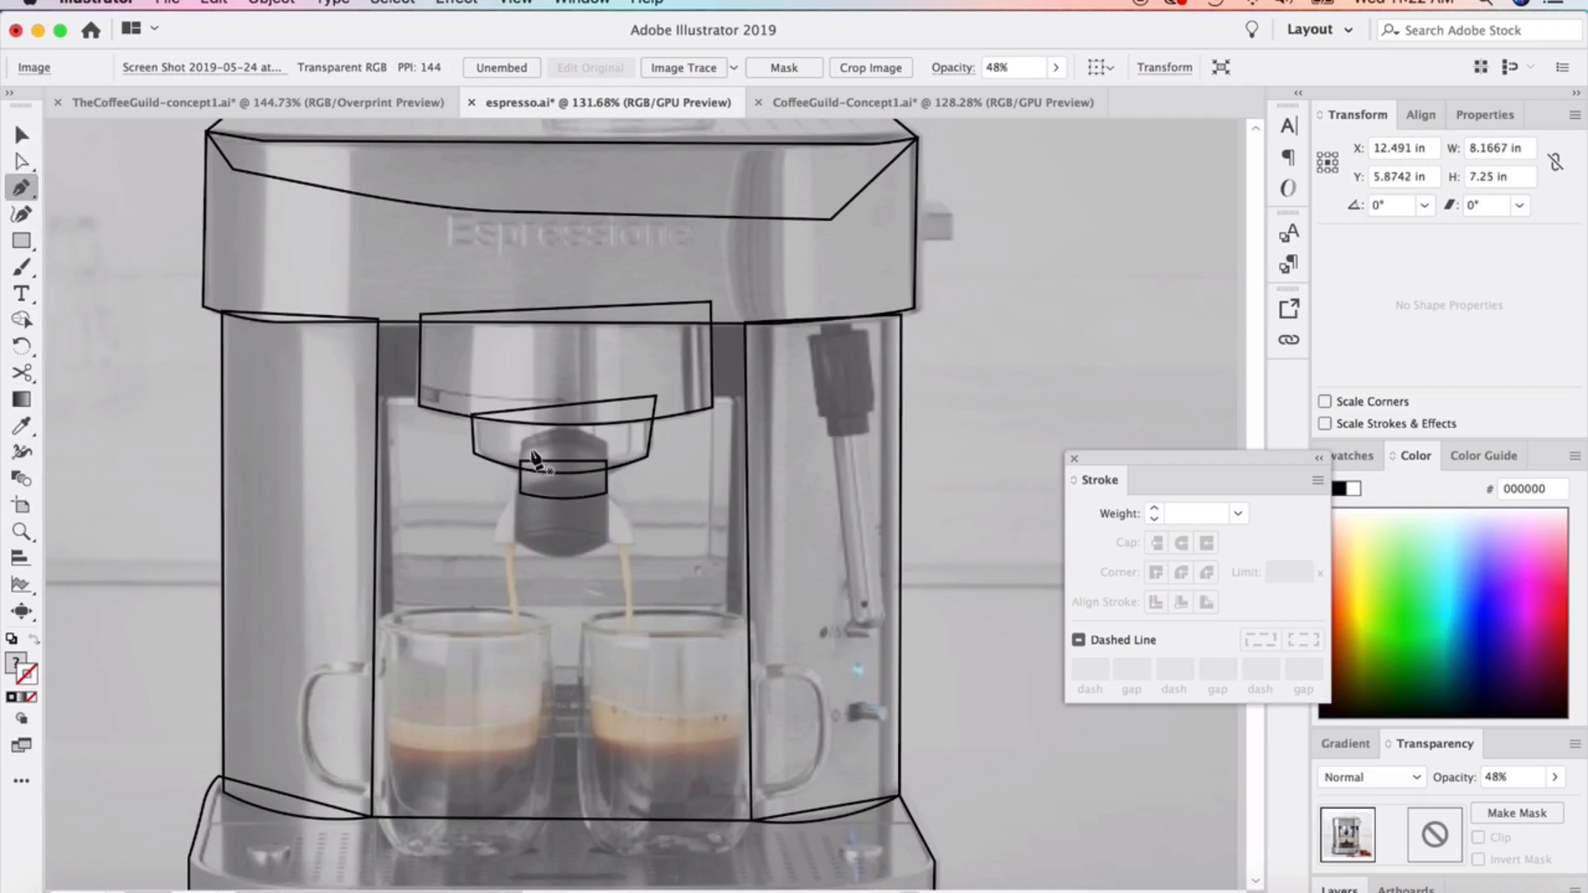
click(521, 494)
drag(498, 549, 501, 586)
click(21, 426)
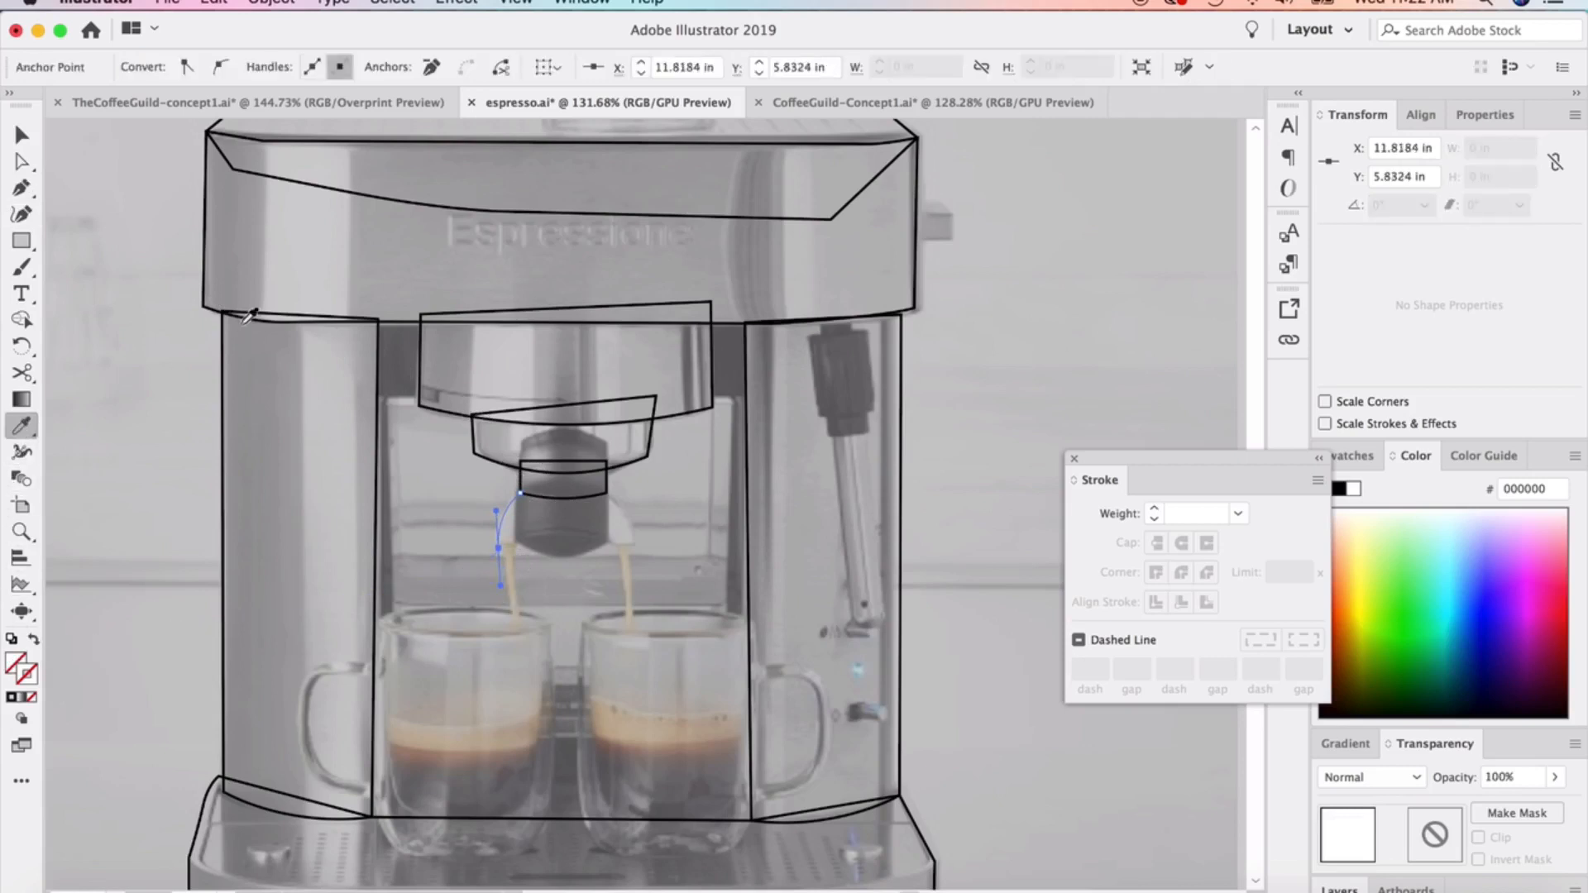
click(249, 315)
Set the spout's stroke weight to 9 pt with round caps
click(1156, 508)
click(1157, 509)
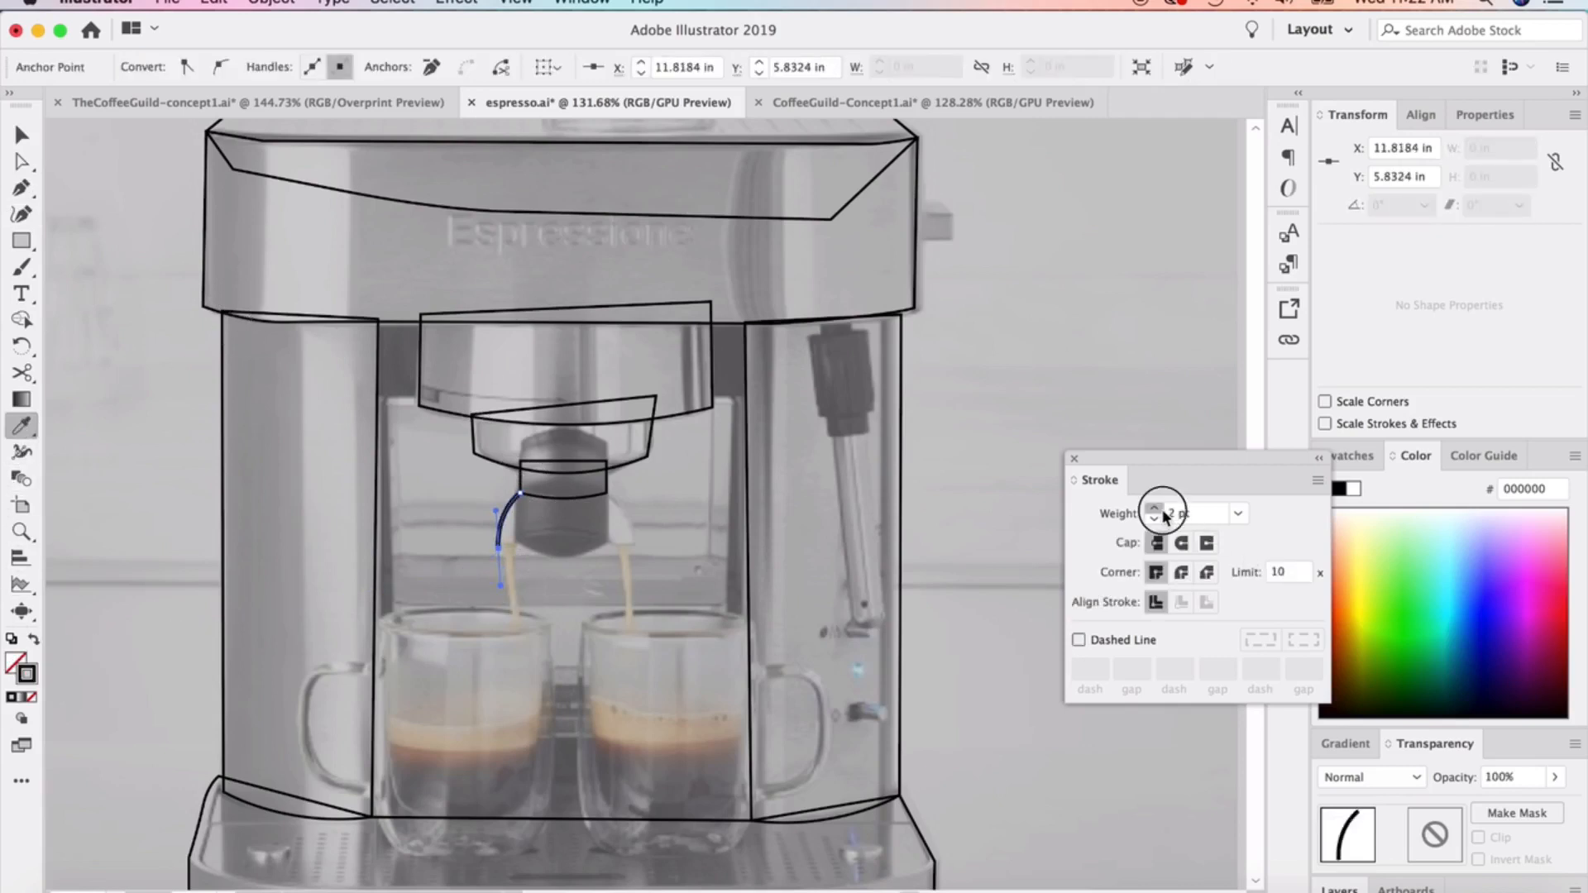
click(1157, 509)
click(1156, 508)
click(1157, 509)
click(1157, 509)
click(1156, 509)
click(1157, 509)
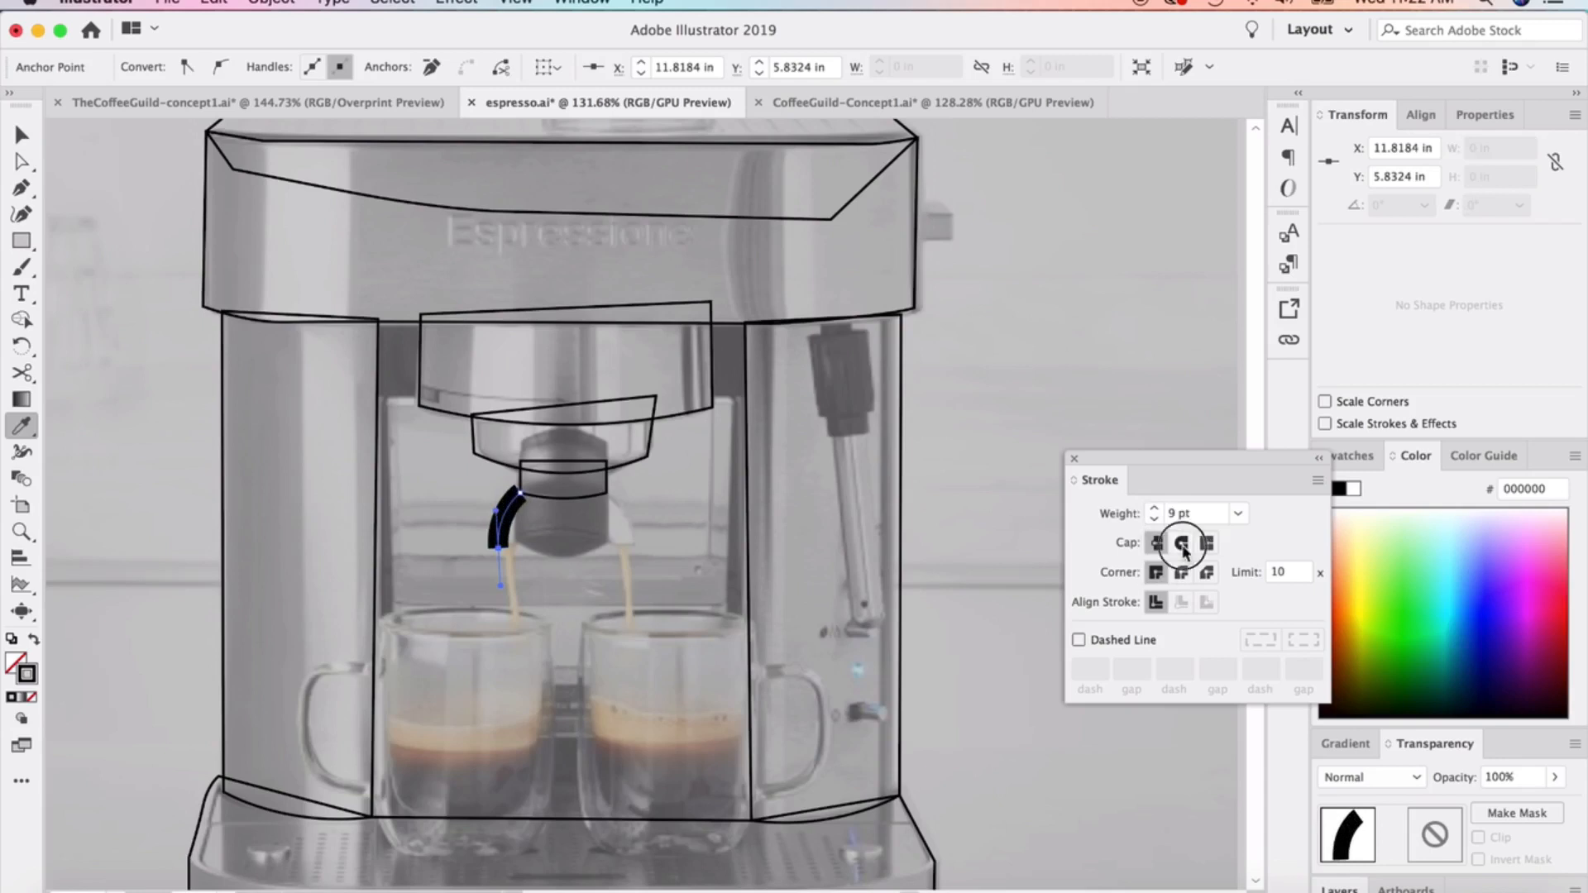
click(1181, 542)
Move the spout stroke slightly inward so it overlaps the small rectangle, undoing any accidental change
click(21, 134)
drag(496, 507, 522, 507)
key(super+z)
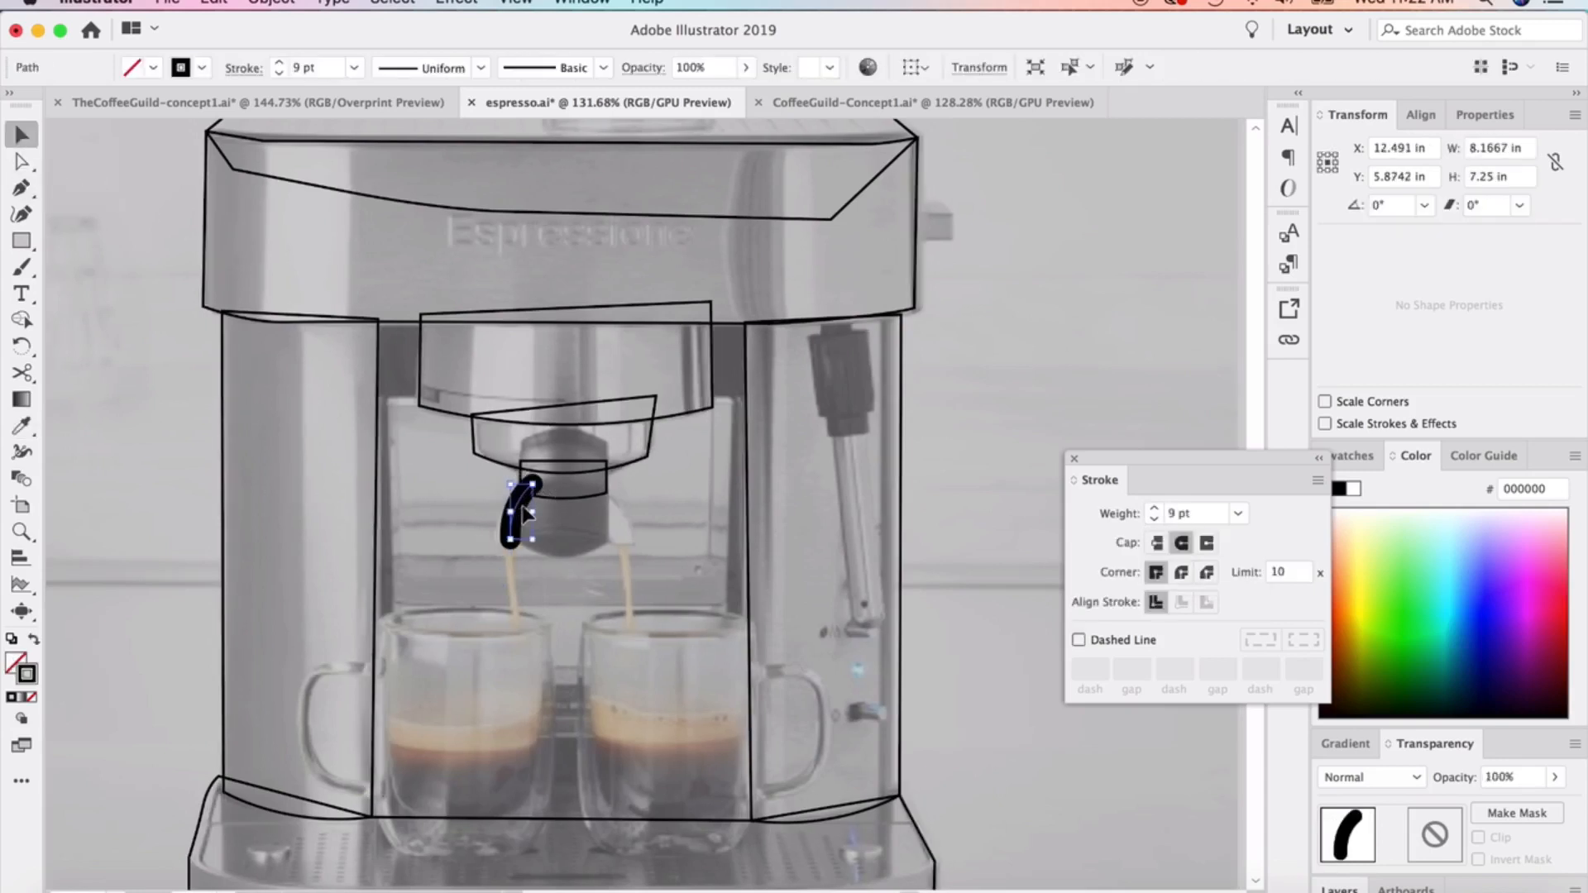
Duplicate the left spout, reflect the copy across the vertical axis, and place it at the small rectangle's right corner
key(super+c)
key(super+v)
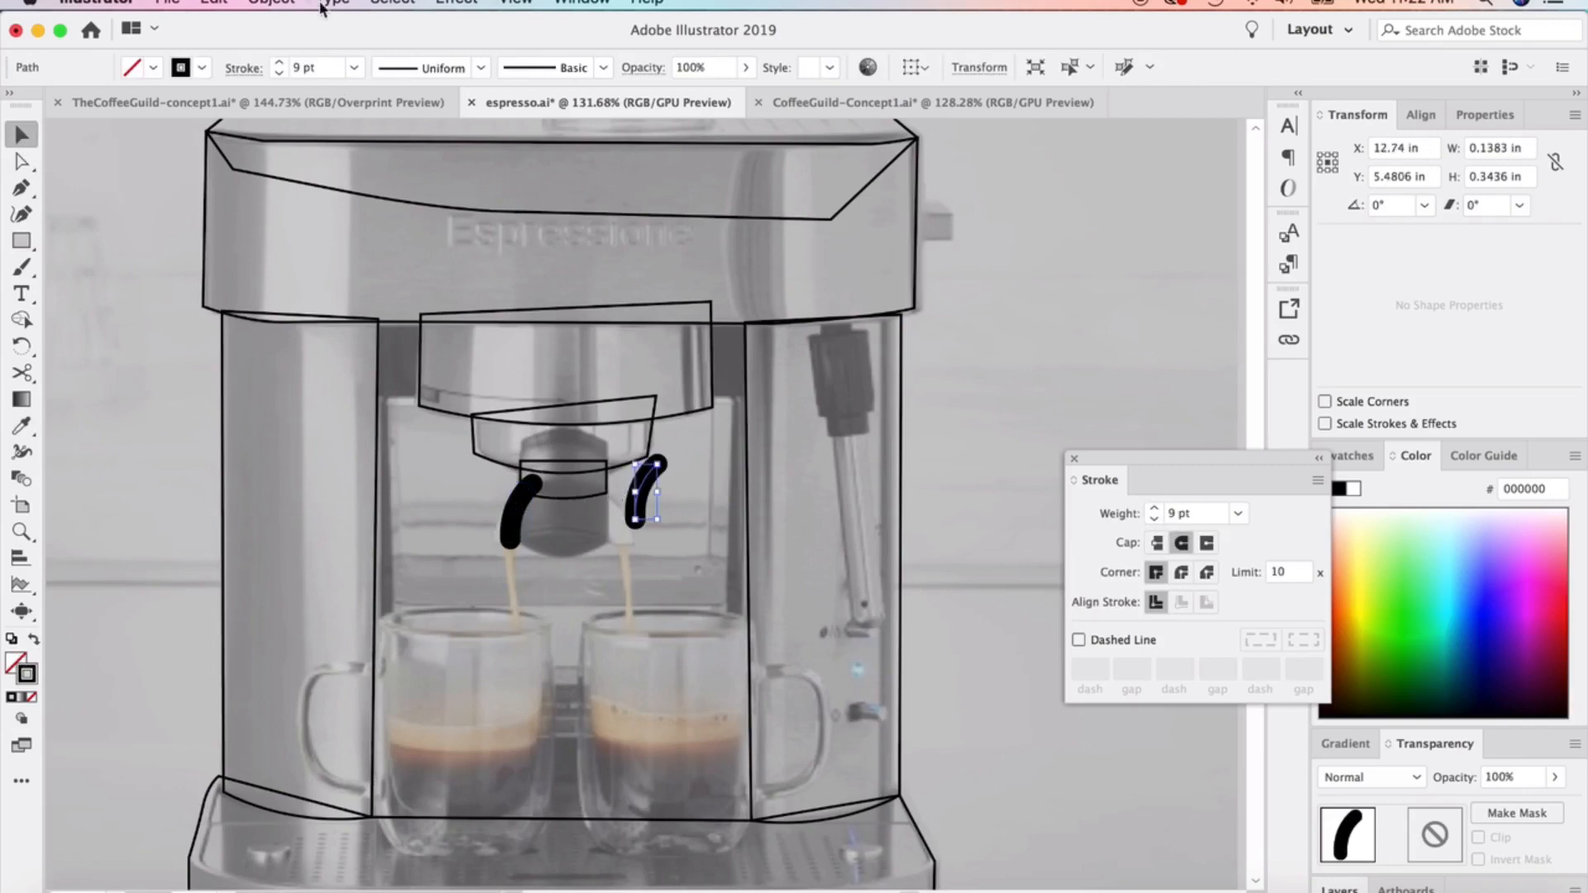
click(273, 4)
mouse_move(307, 22)
click(534, 106)
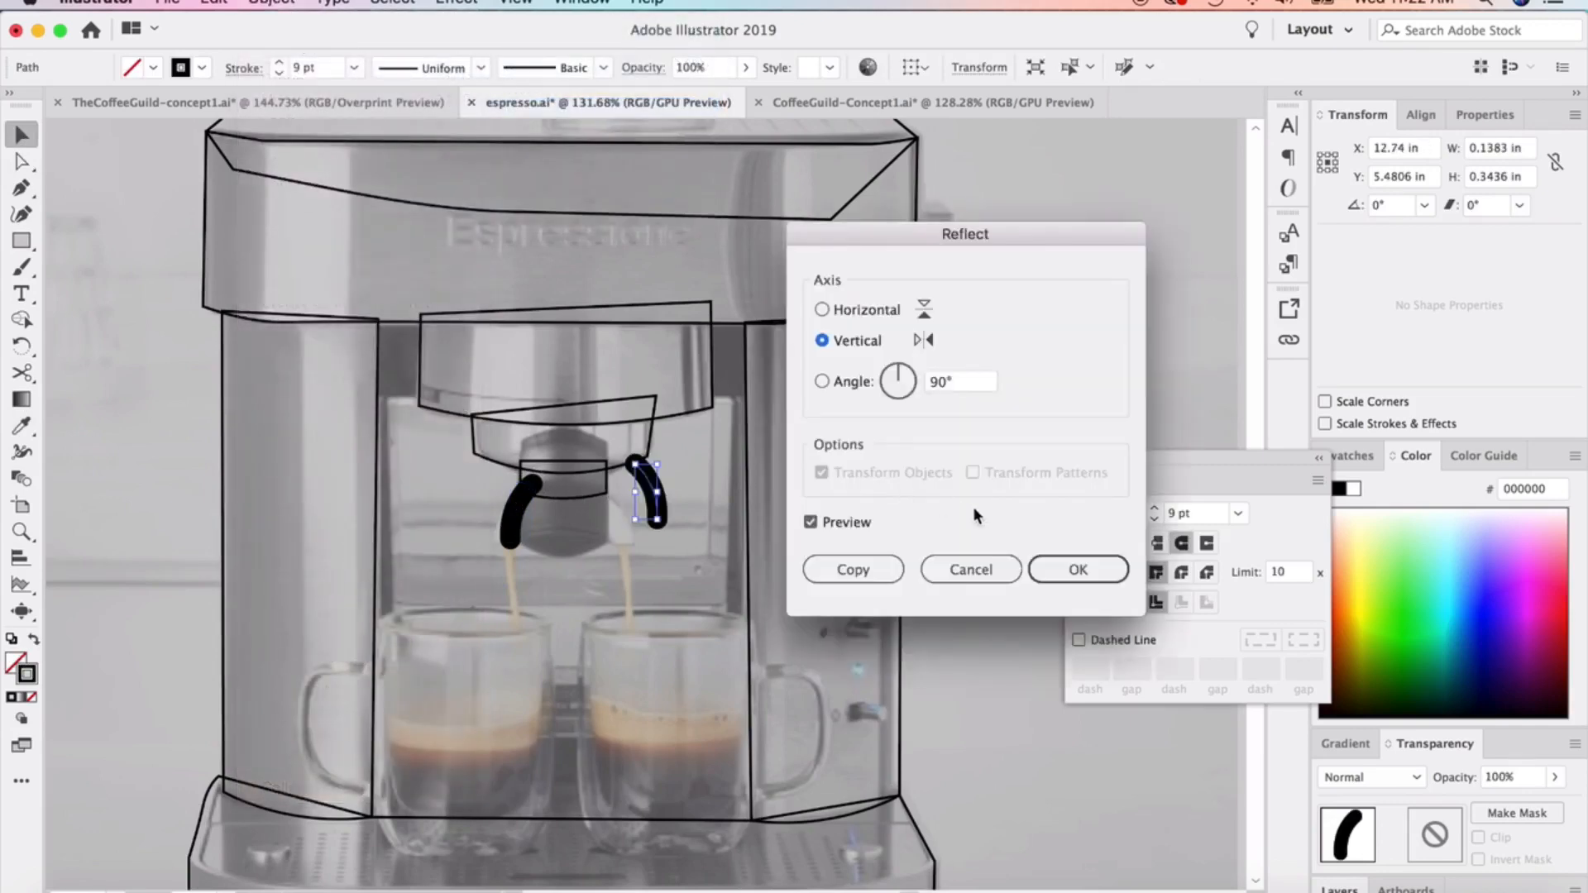
click(1067, 566)
drag(654, 490, 610, 507)
key(super+z)
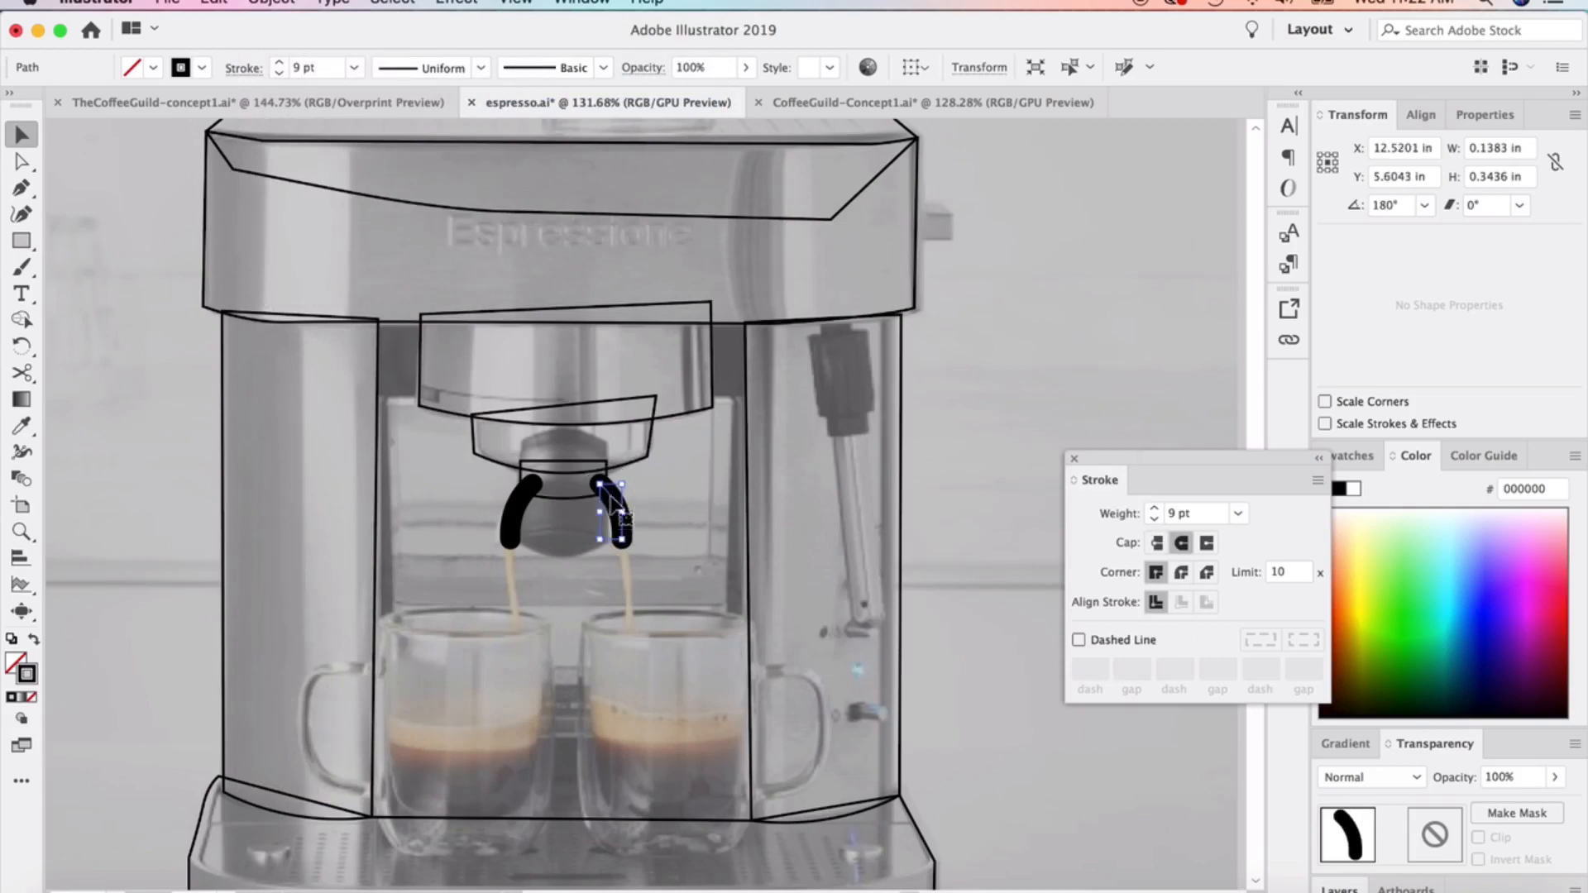
click(913, 486)
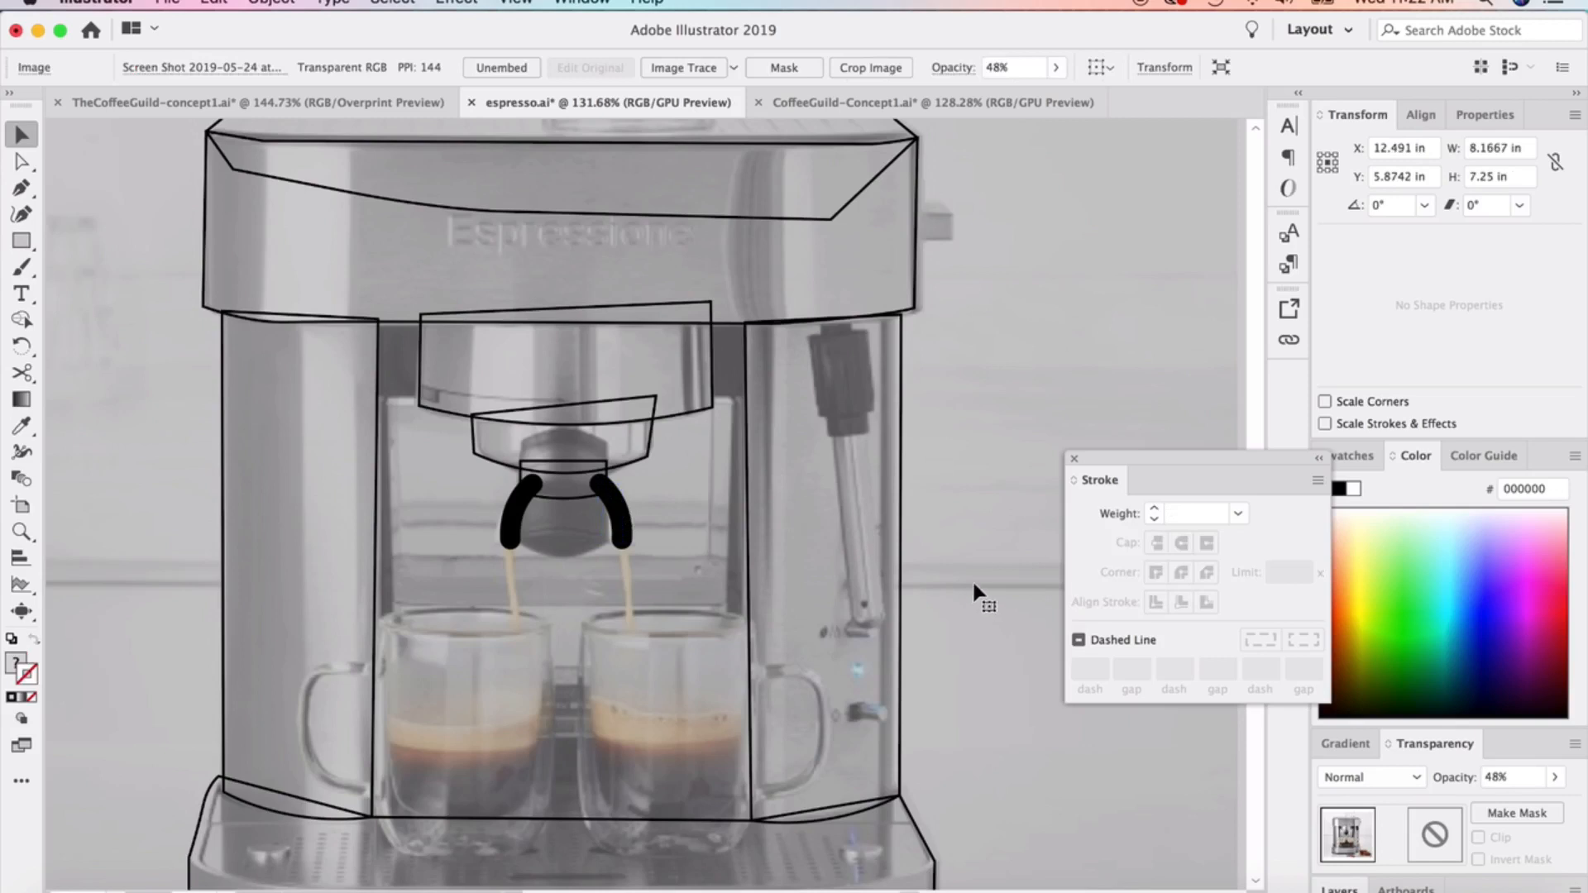
Draw a rectangle about 2.52 by 0.6 in spanning the gap between the side columns and match the 1 pt black outline style
click(18, 245)
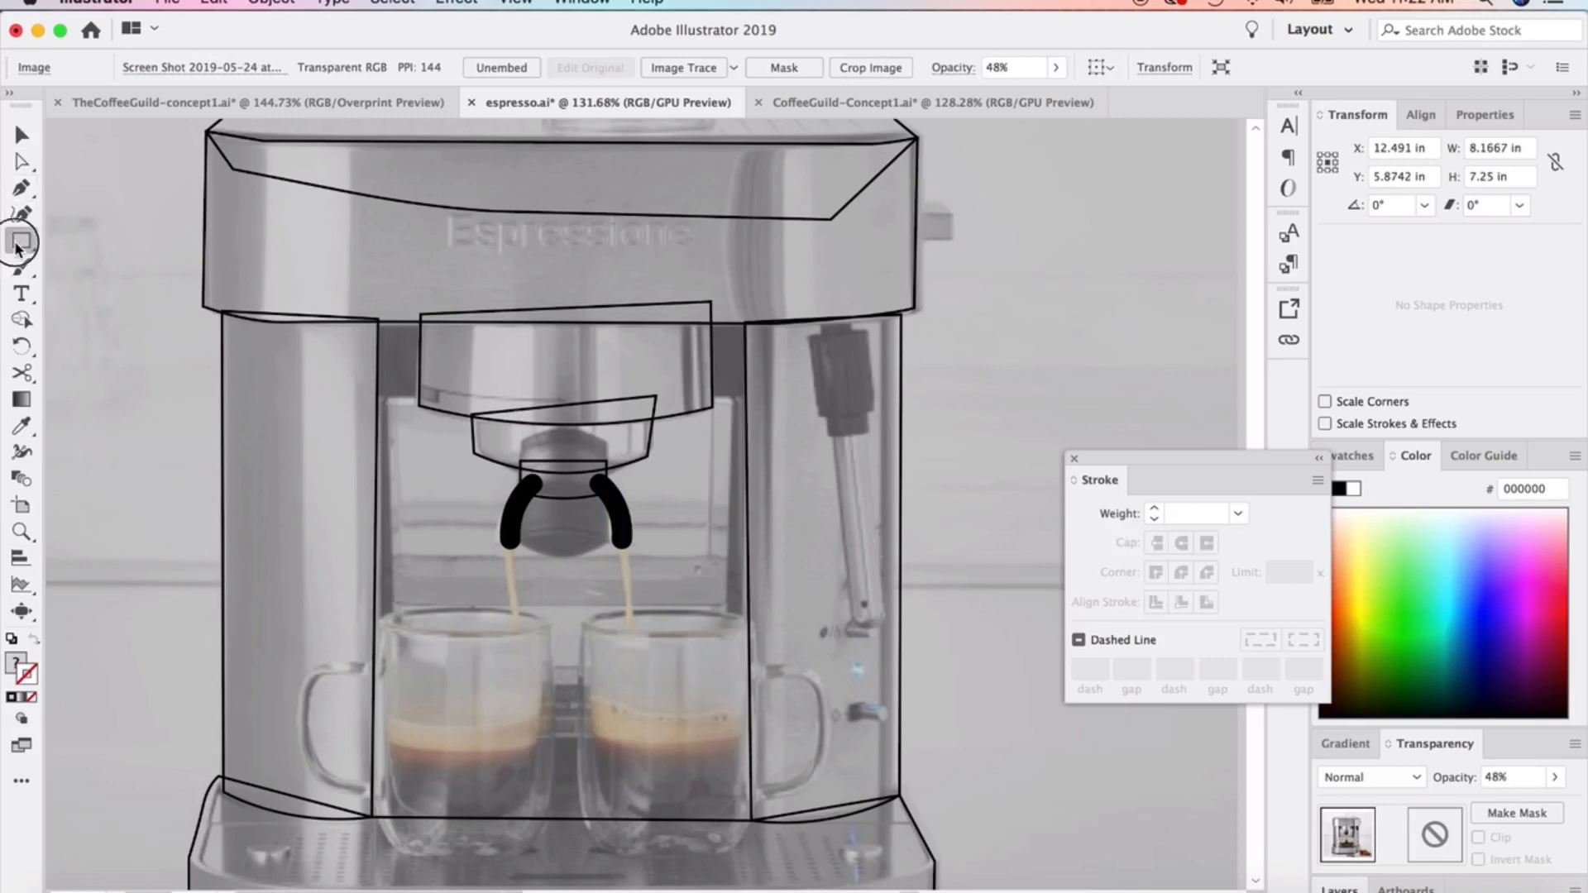
drag(371, 394, 775, 299)
key(i)
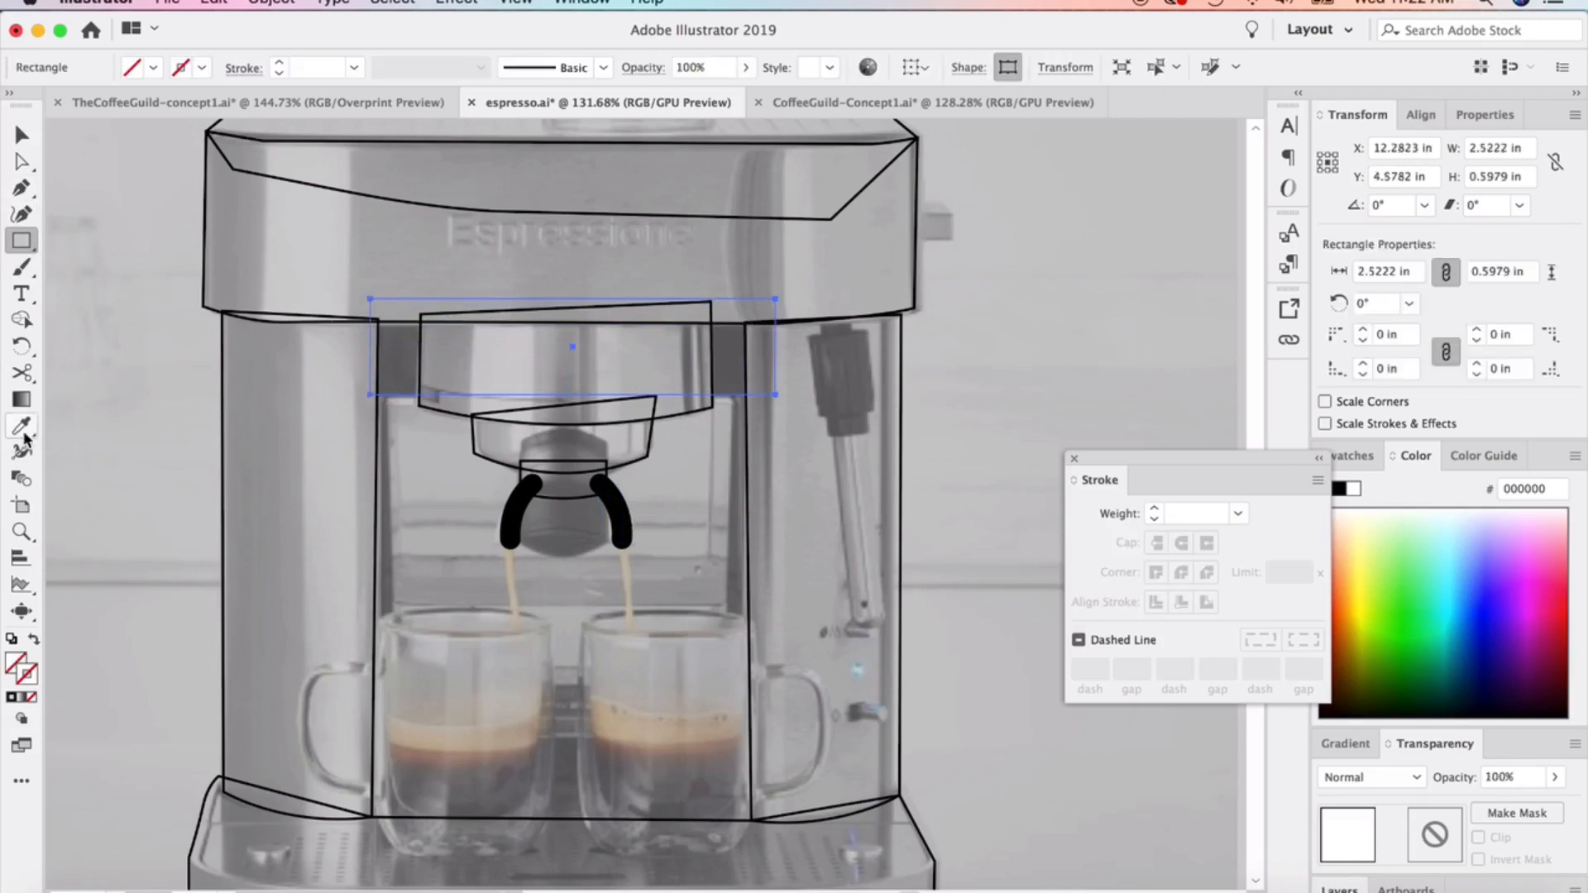
click(219, 308)
key(v)
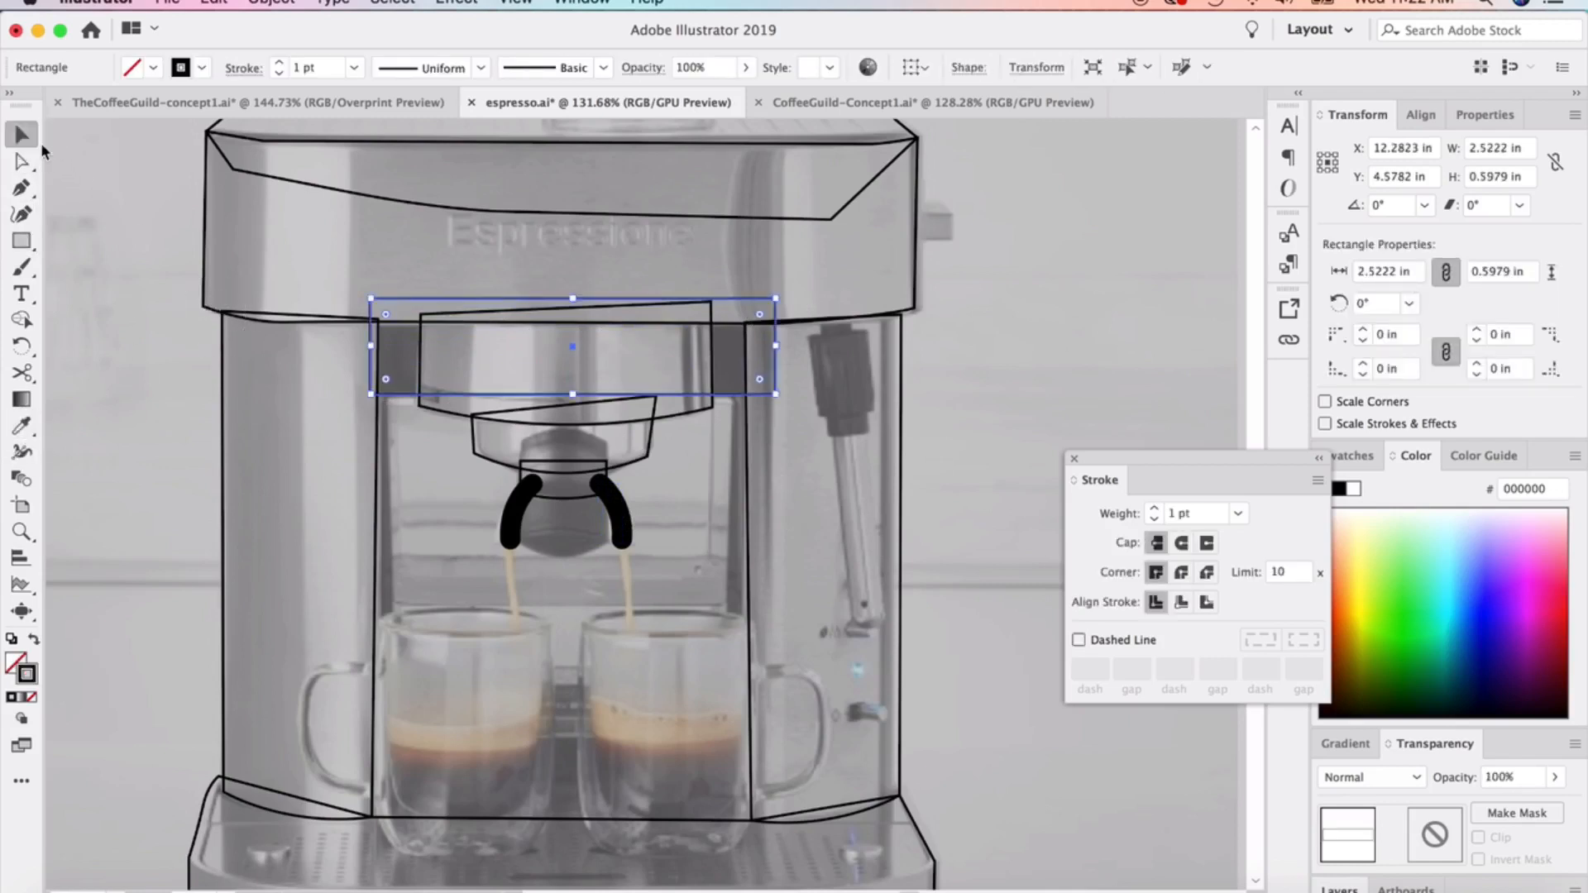
click(230, 317)
Move the espresso machine photo to the right, clear of the traced outlines
scroll(584, 550, down, 5)
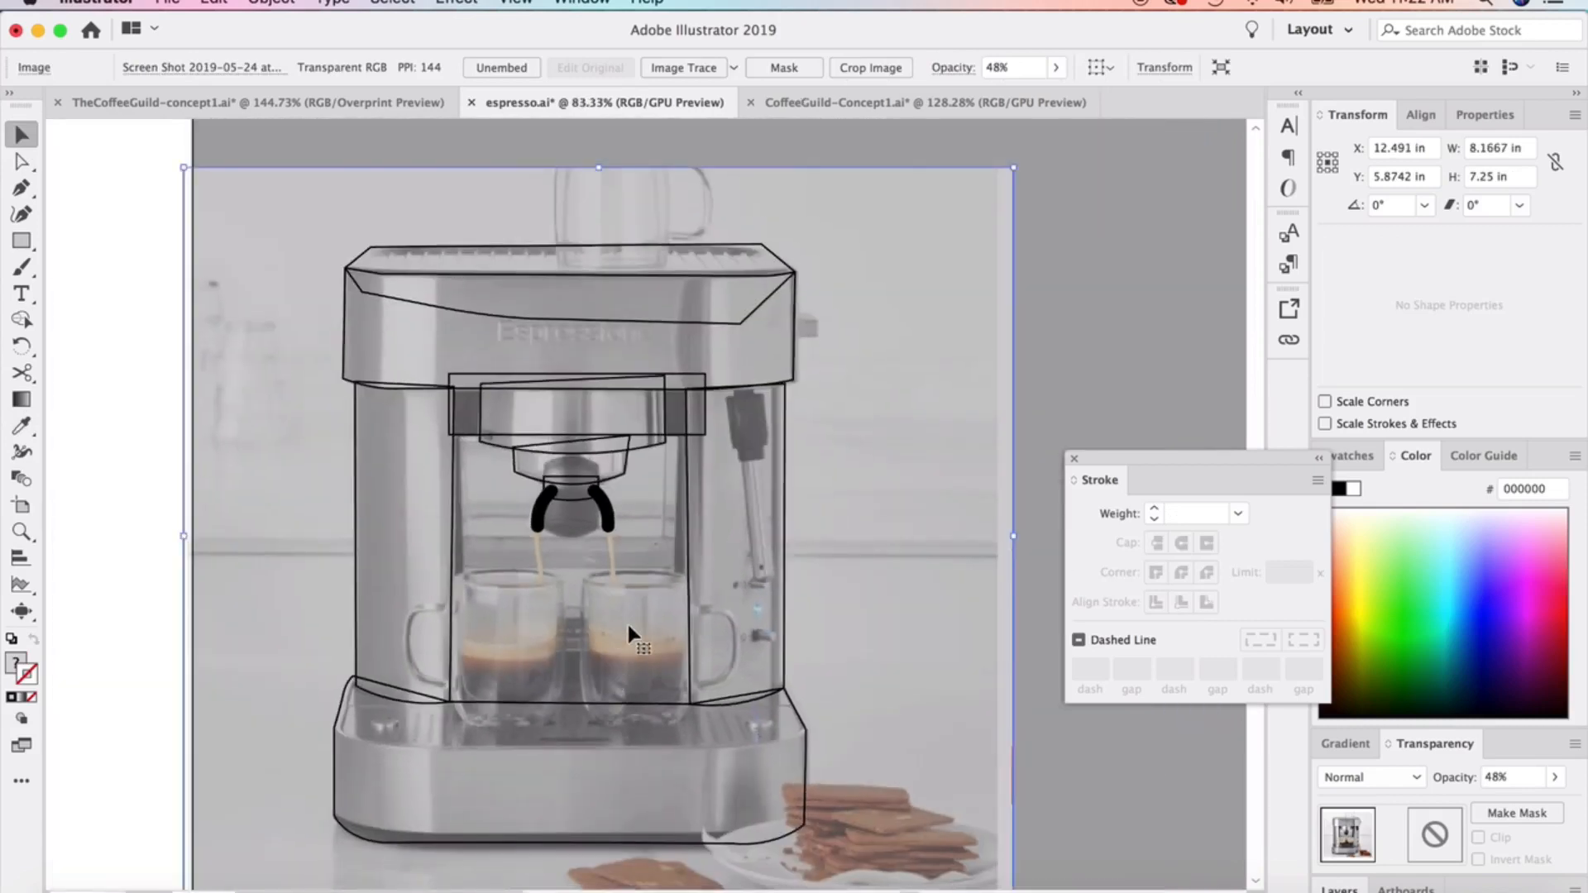
scroll(628, 620, down, 3)
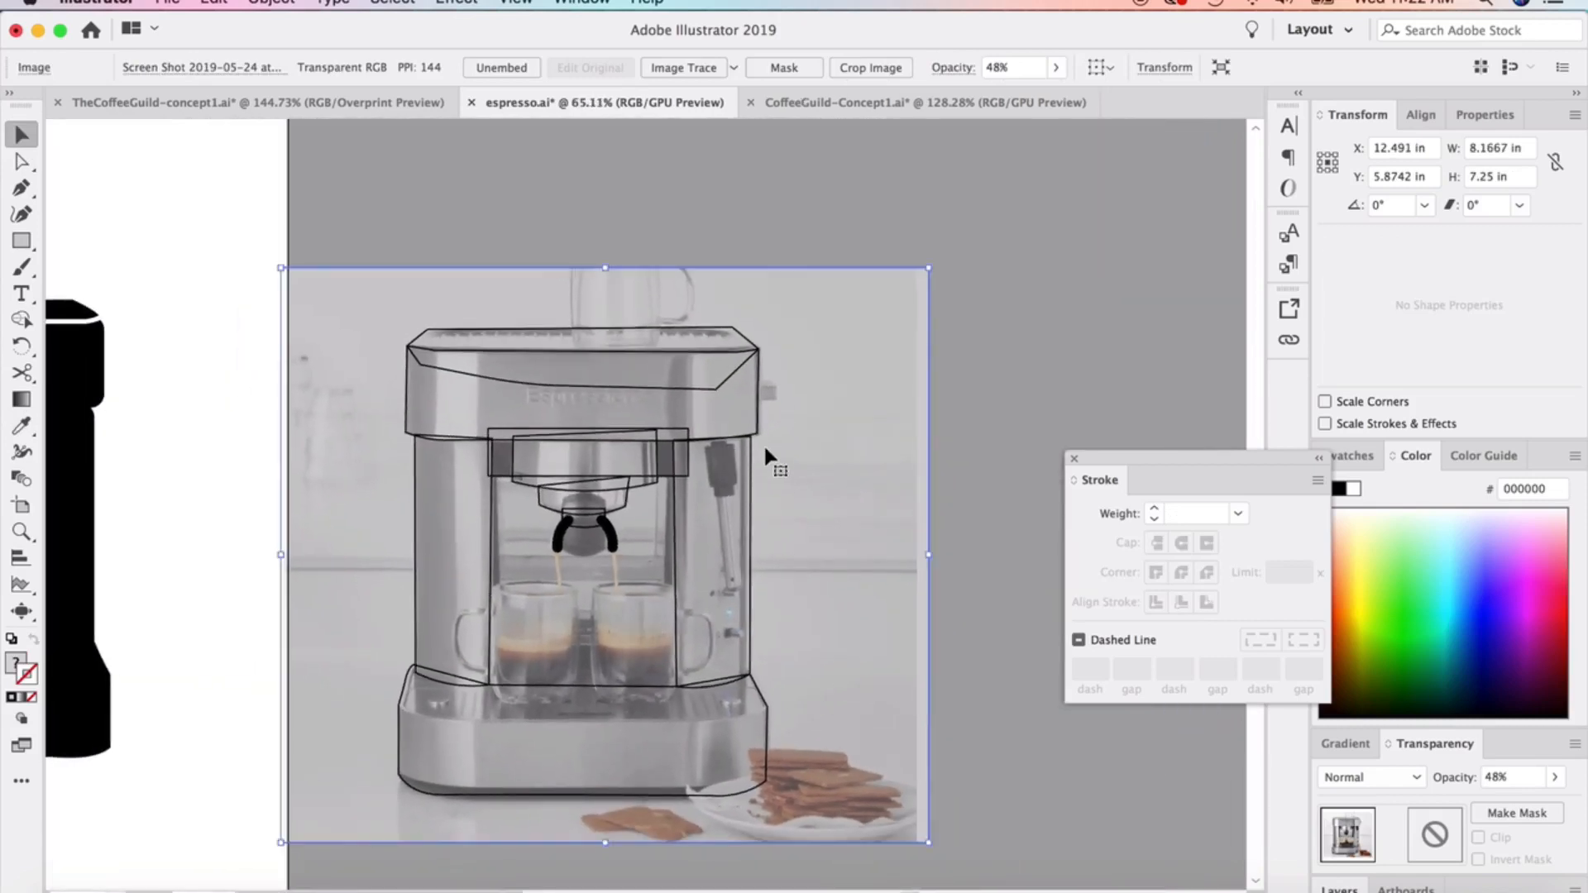
mouse_move(444, 519)
mouse_down()
mouse_move(468, 500)
mouse_move(873, 472)
mouse_up()
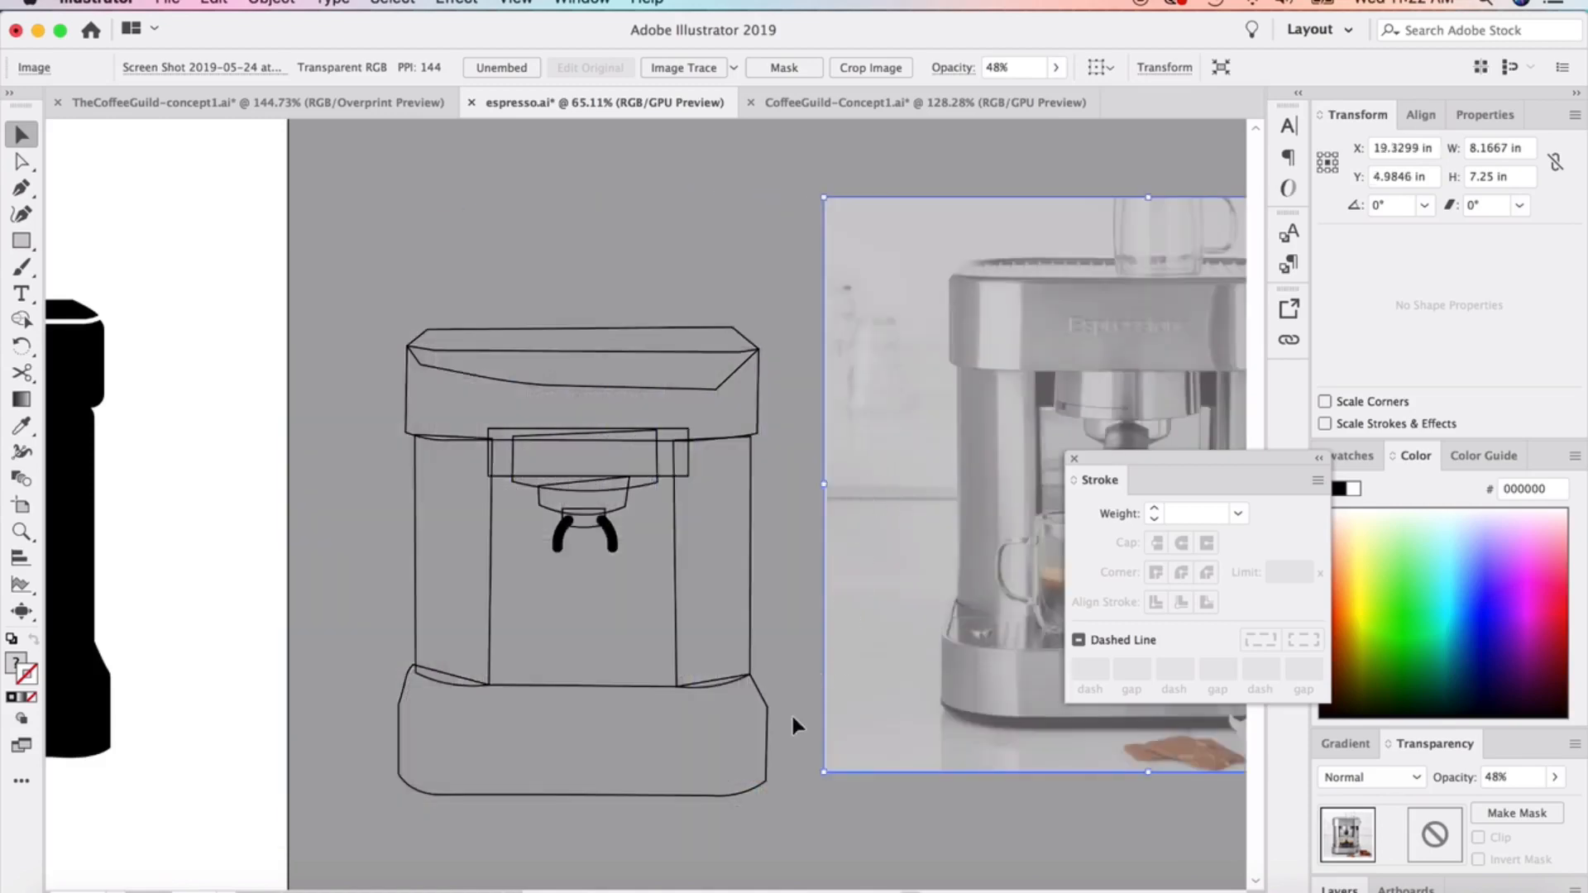
Swap fill and stroke on all the 1 pt outlined machine shapes to make them solid black, and deselect them
scroll(532, 623, up, 2)
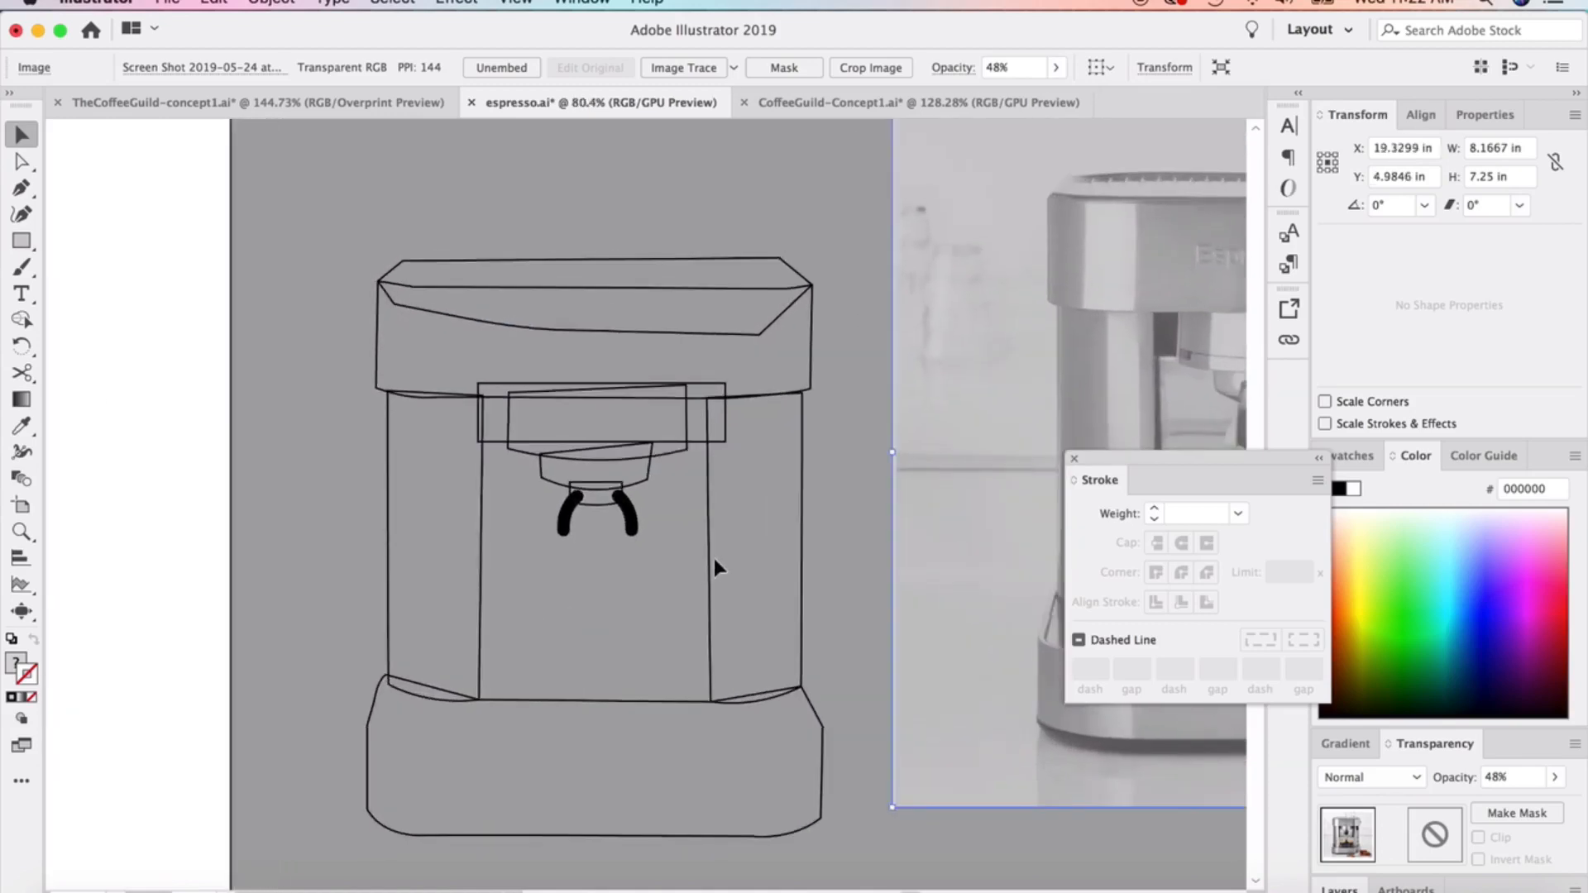
drag(654, 665, 838, 847)
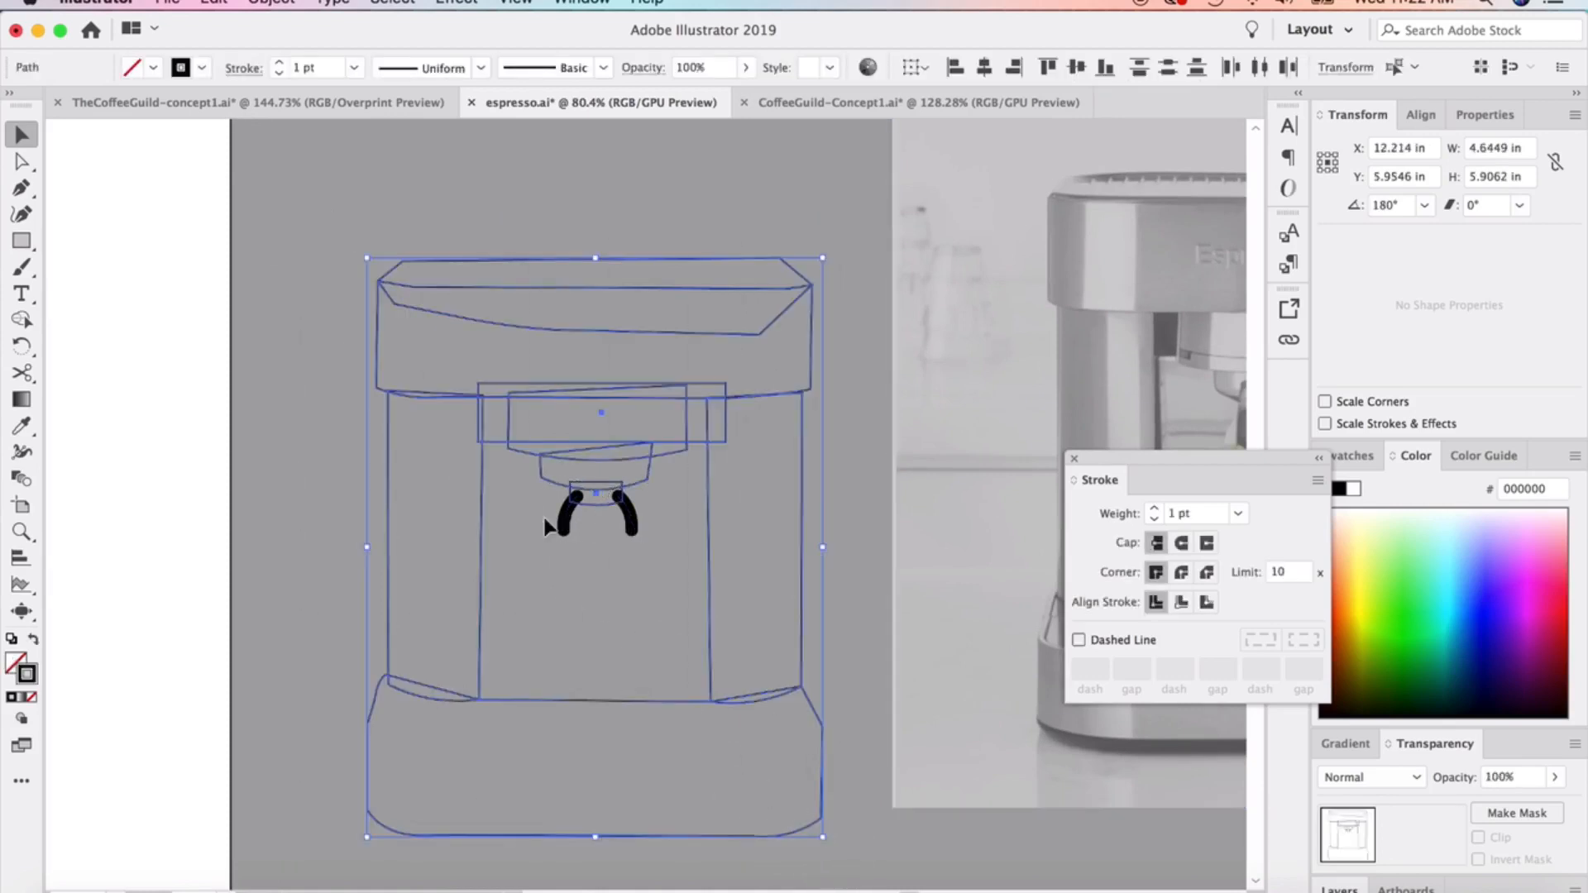
click(33, 641)
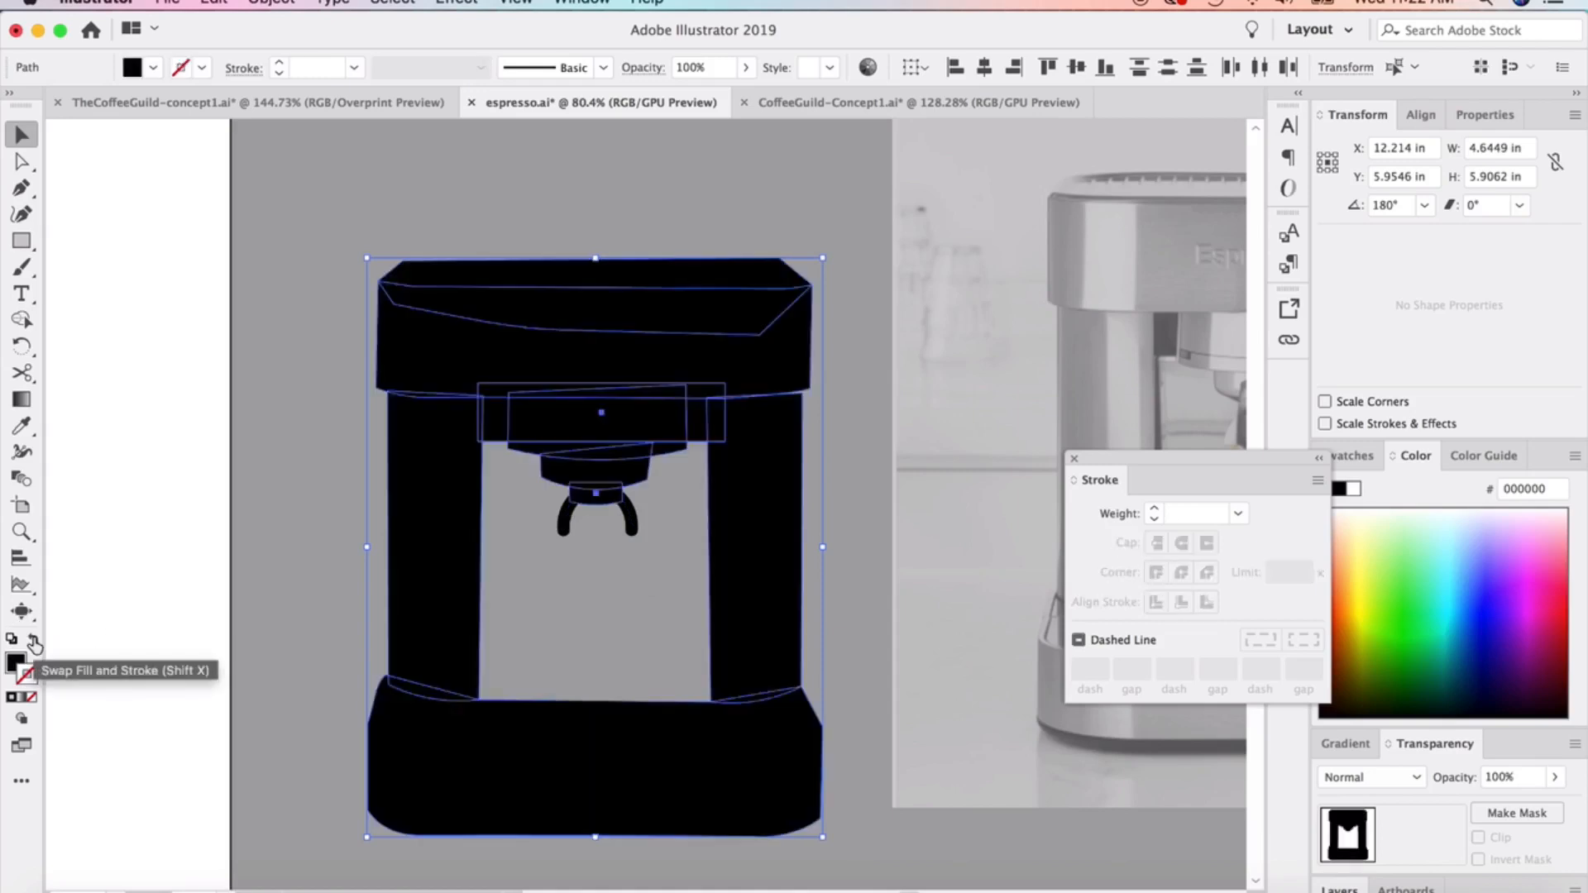
click(280, 397)
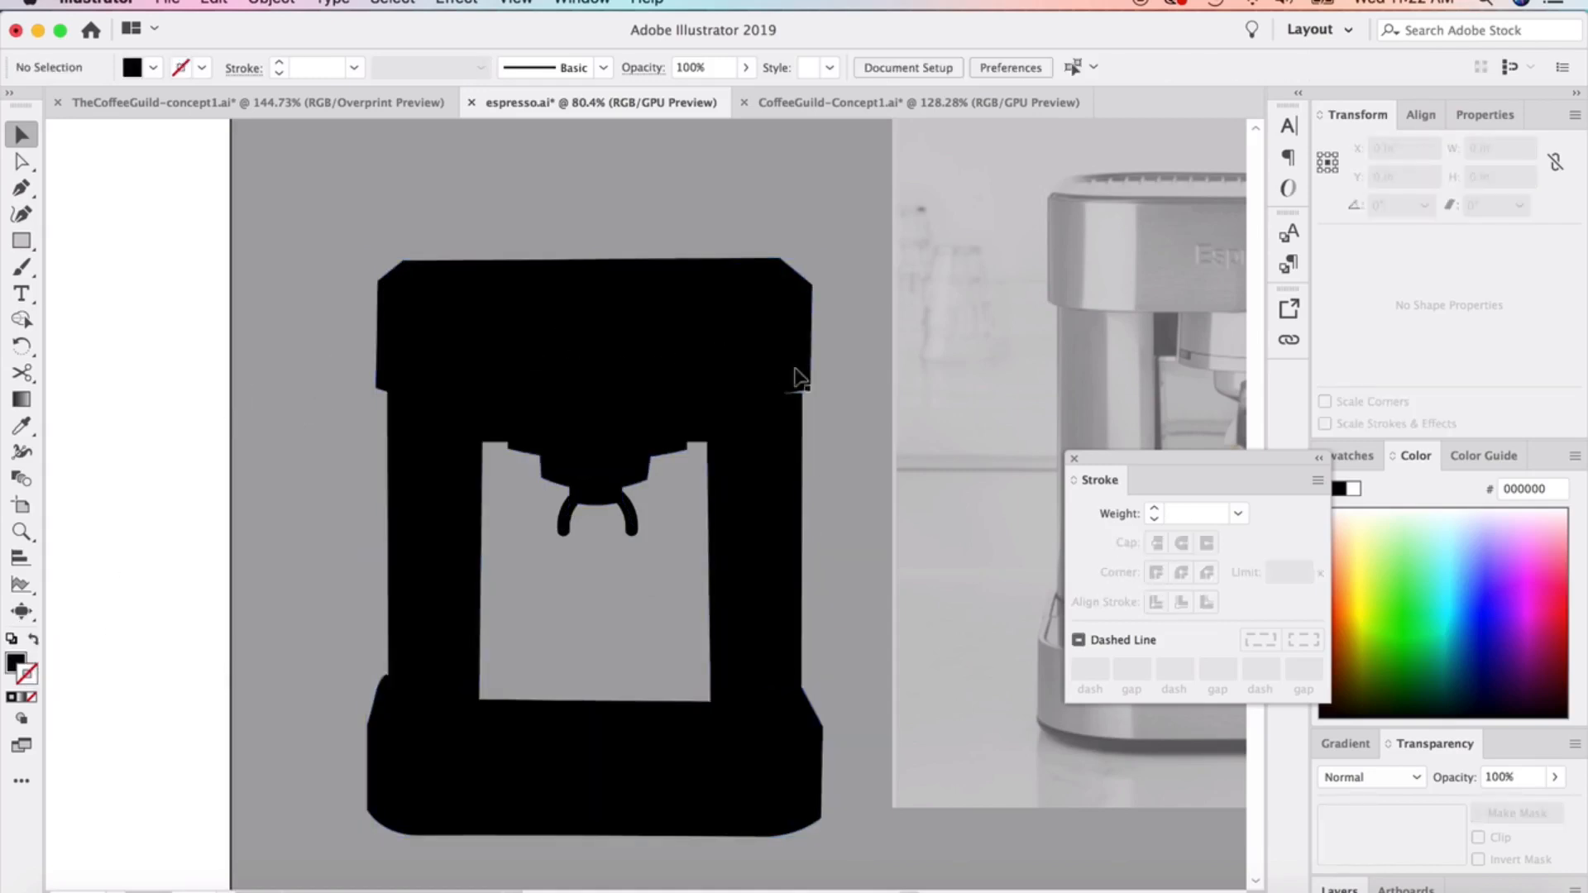
Give the machine's wide upper band a white stroke of 14 pt
click(797, 425)
click(838, 397)
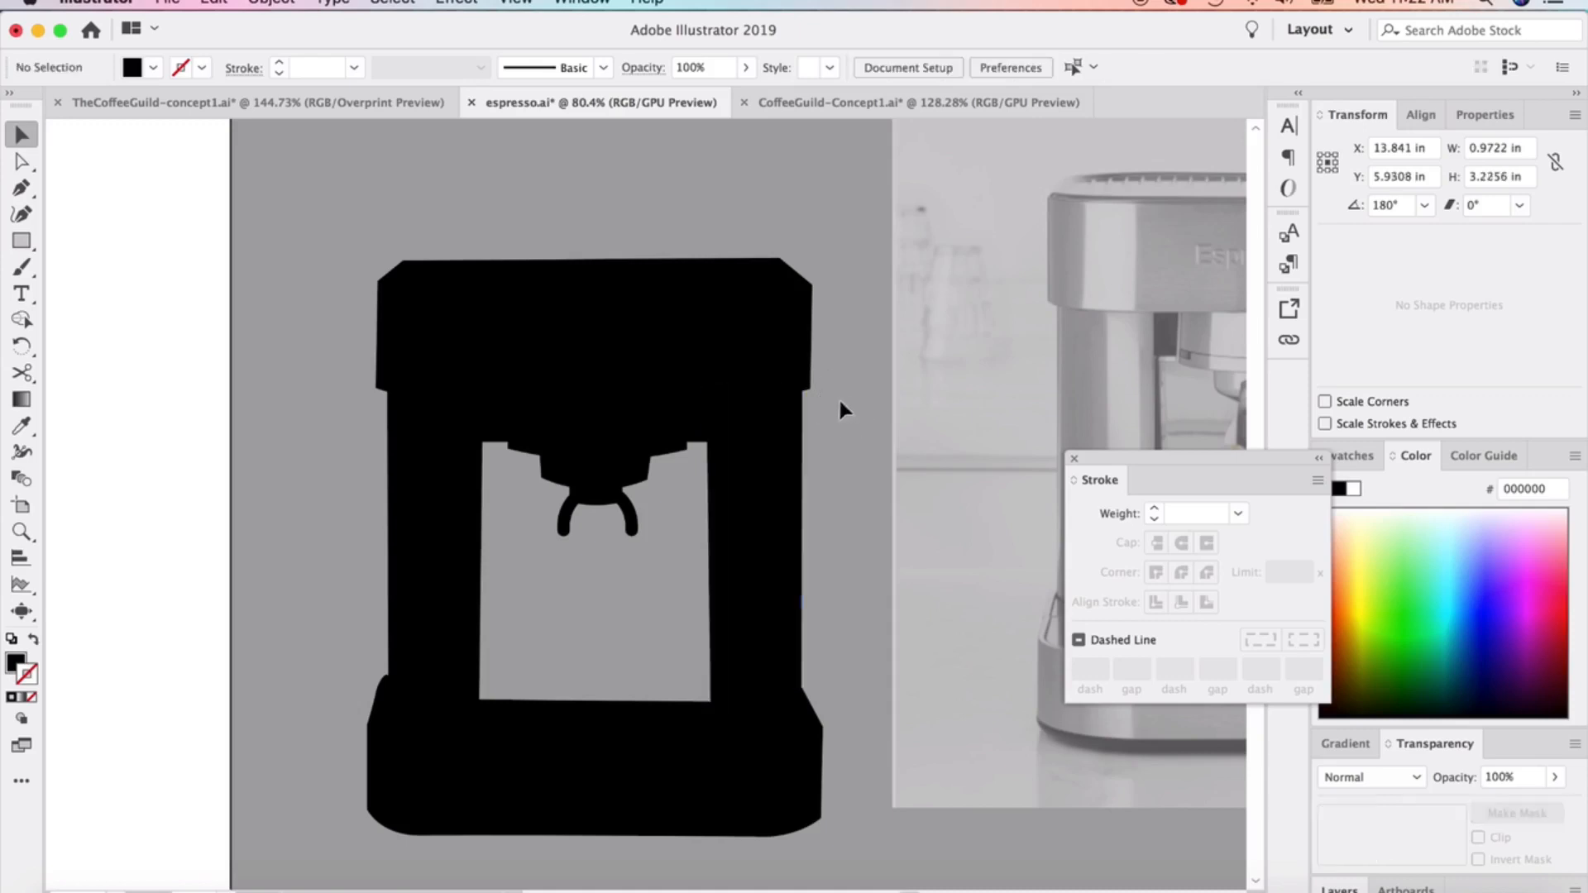
click(489, 312)
click(483, 365)
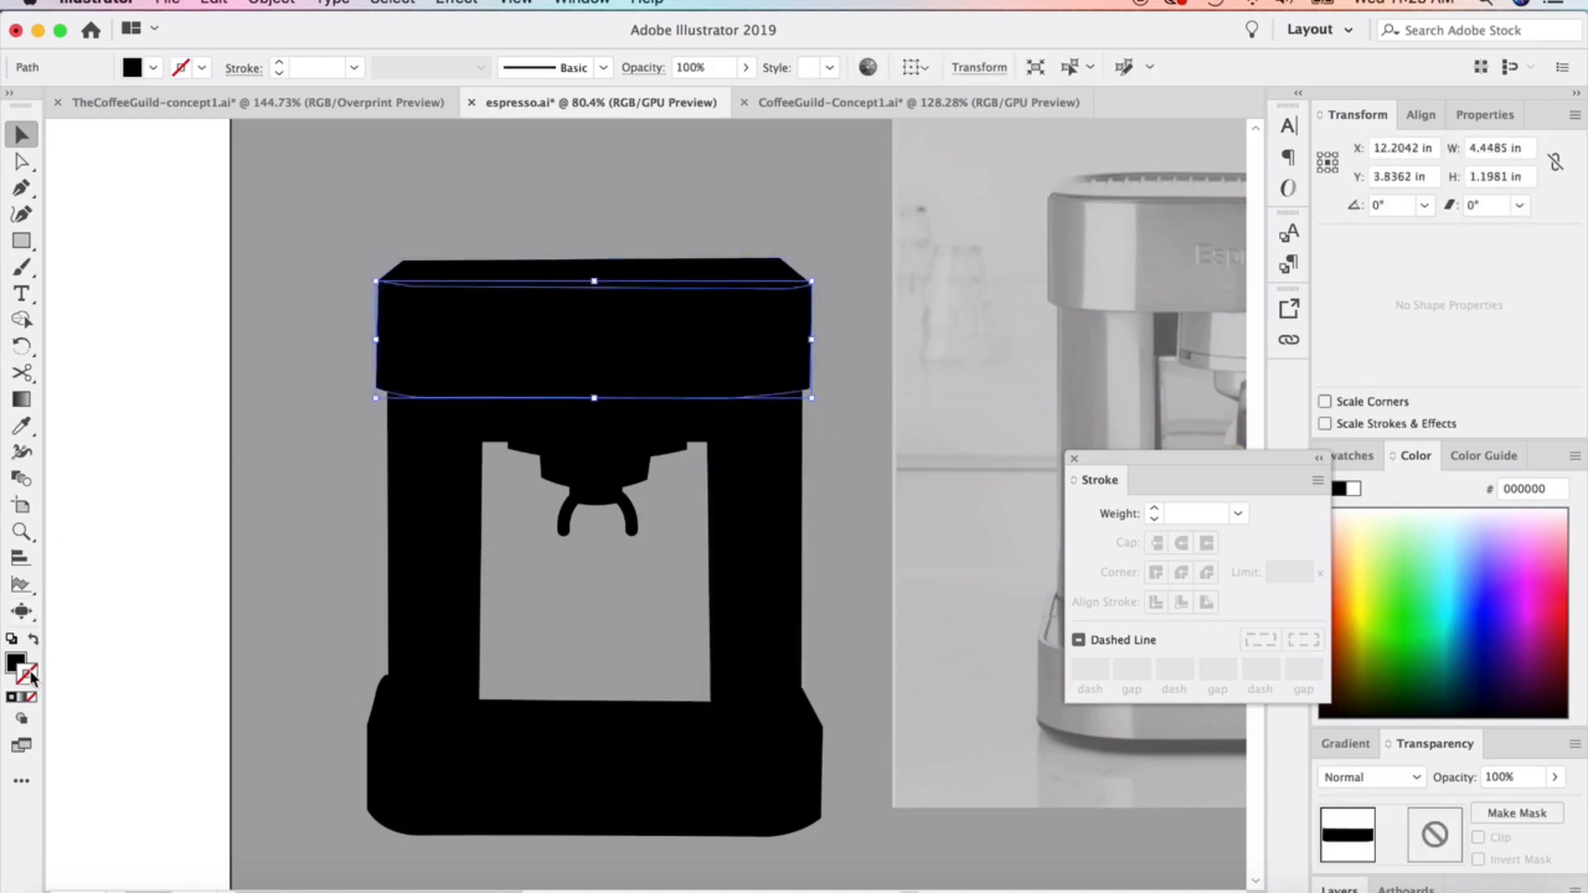
click(1353, 493)
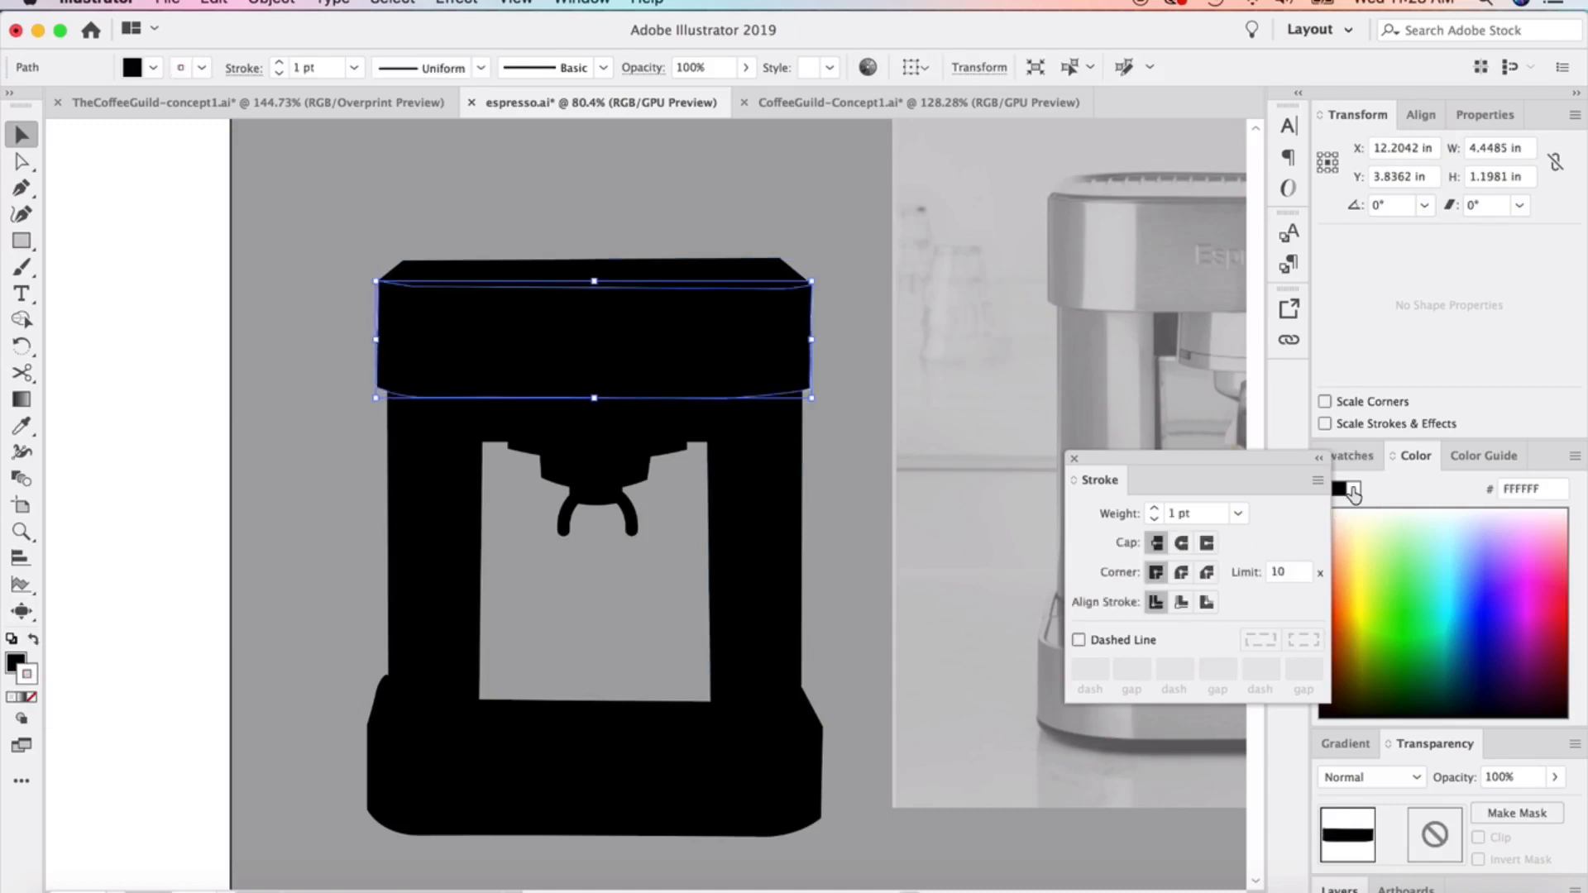
click(1155, 508)
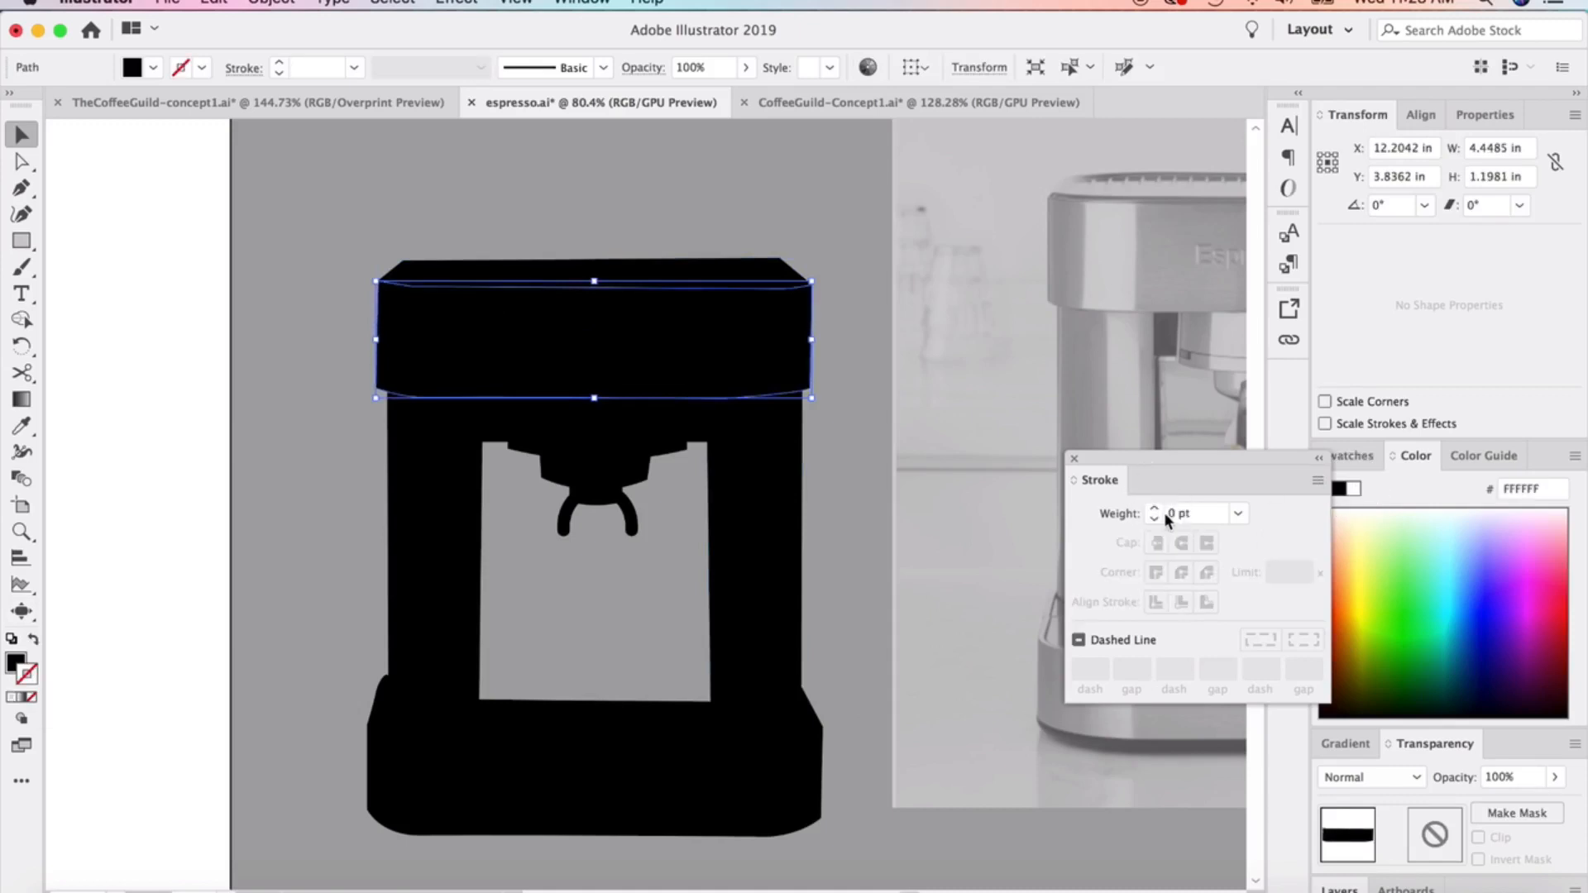
click(1155, 508)
click(1155, 508)
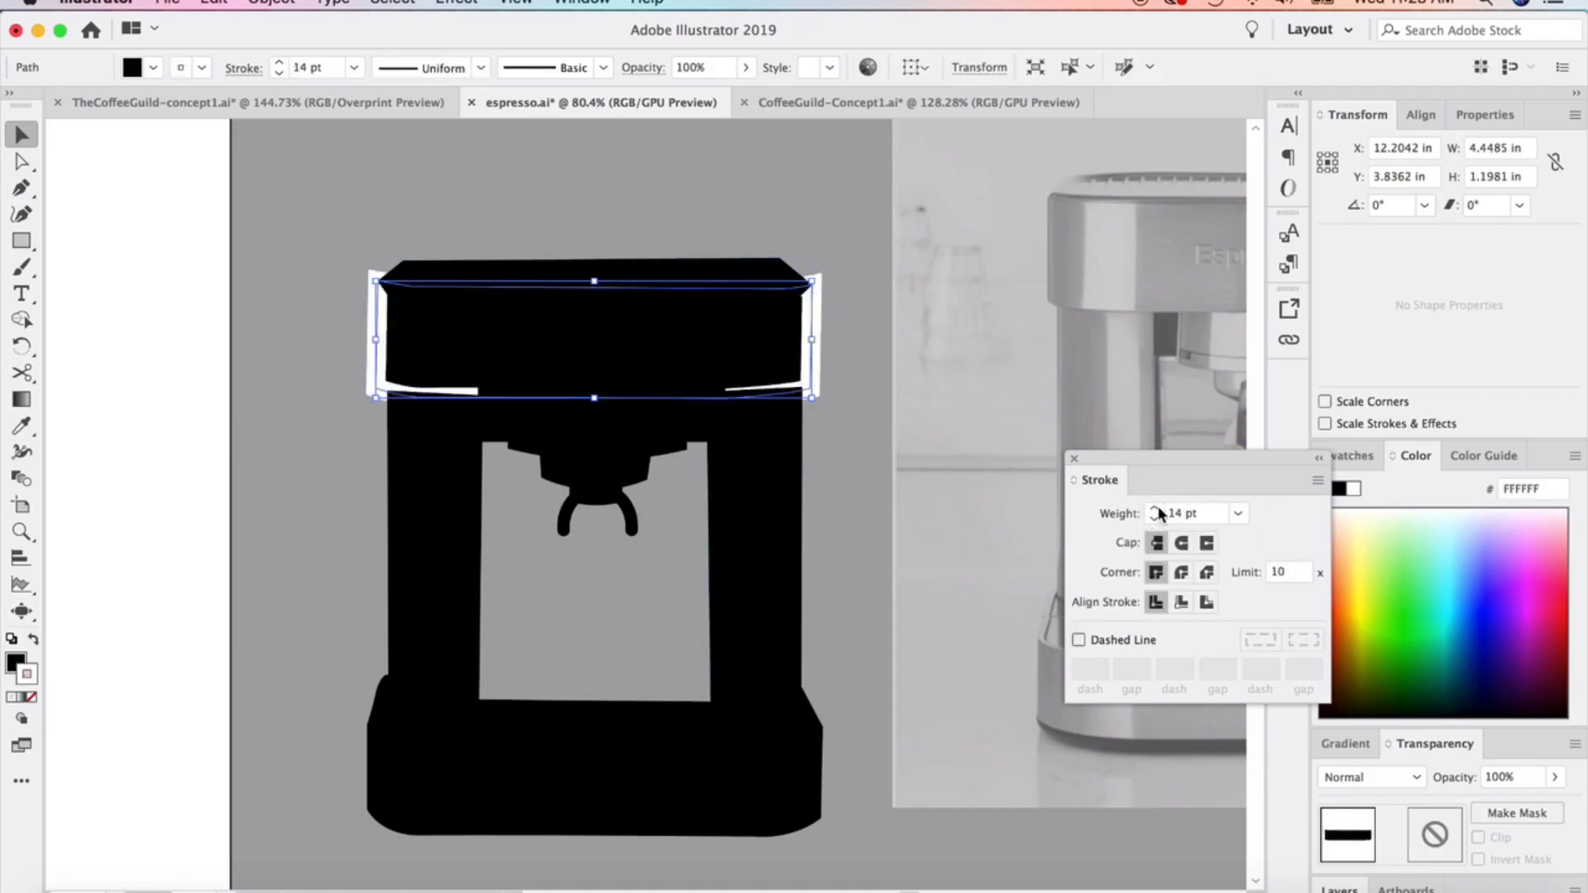
Bring the upper band to the front and set its white stroke to 7 pt with round caps and round corners
right_click(804, 340)
mouse_move(869, 671)
click(1105, 671)
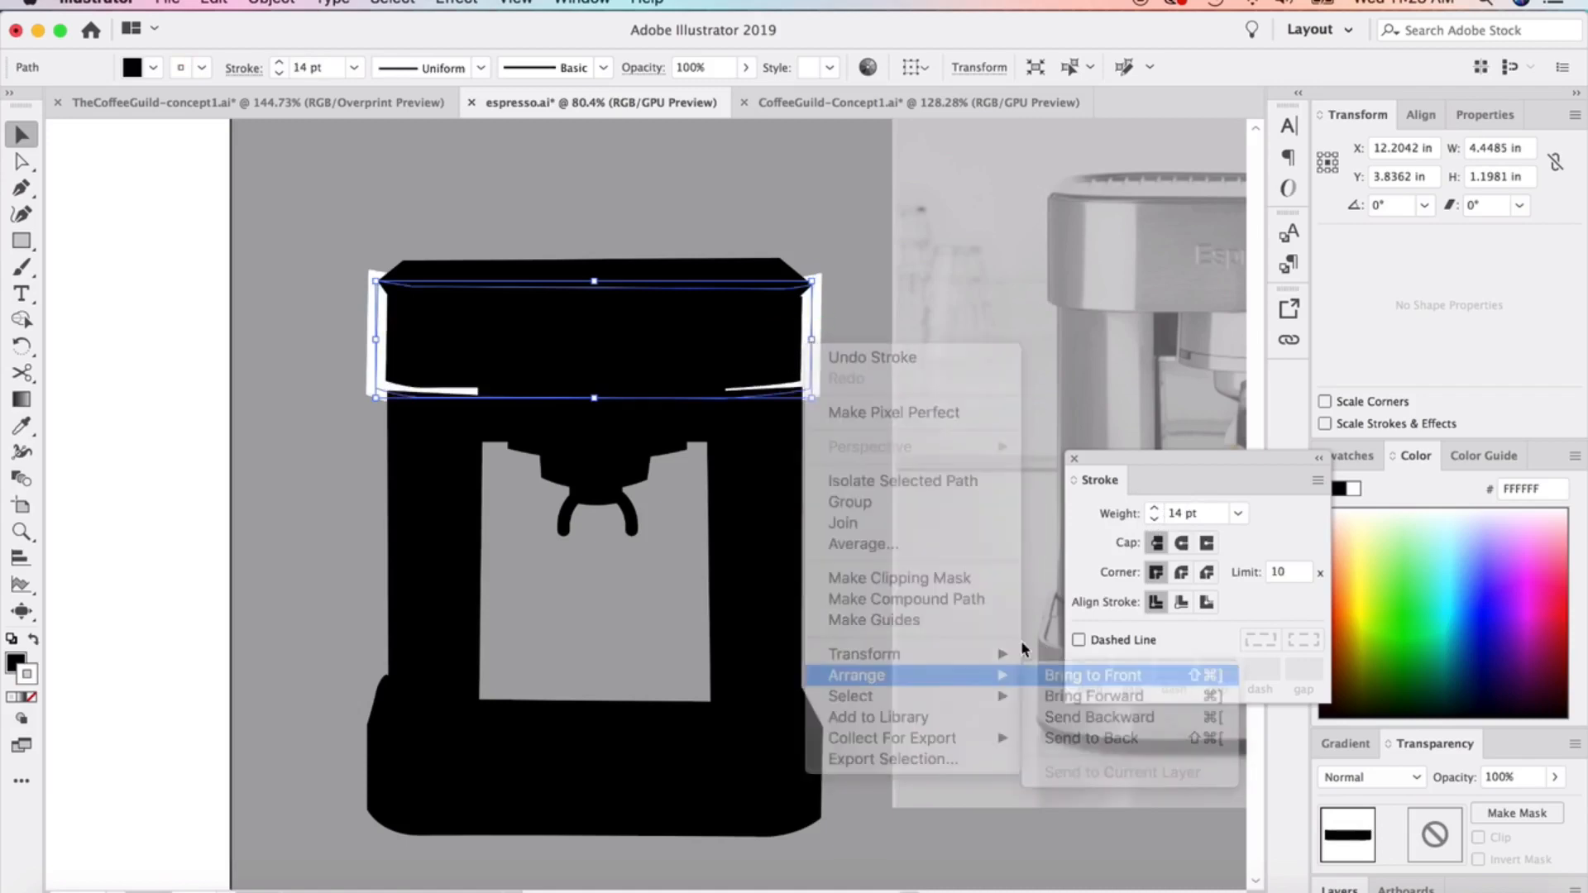
click(1155, 518)
click(1155, 518)
click(1155, 518)
click(1182, 542)
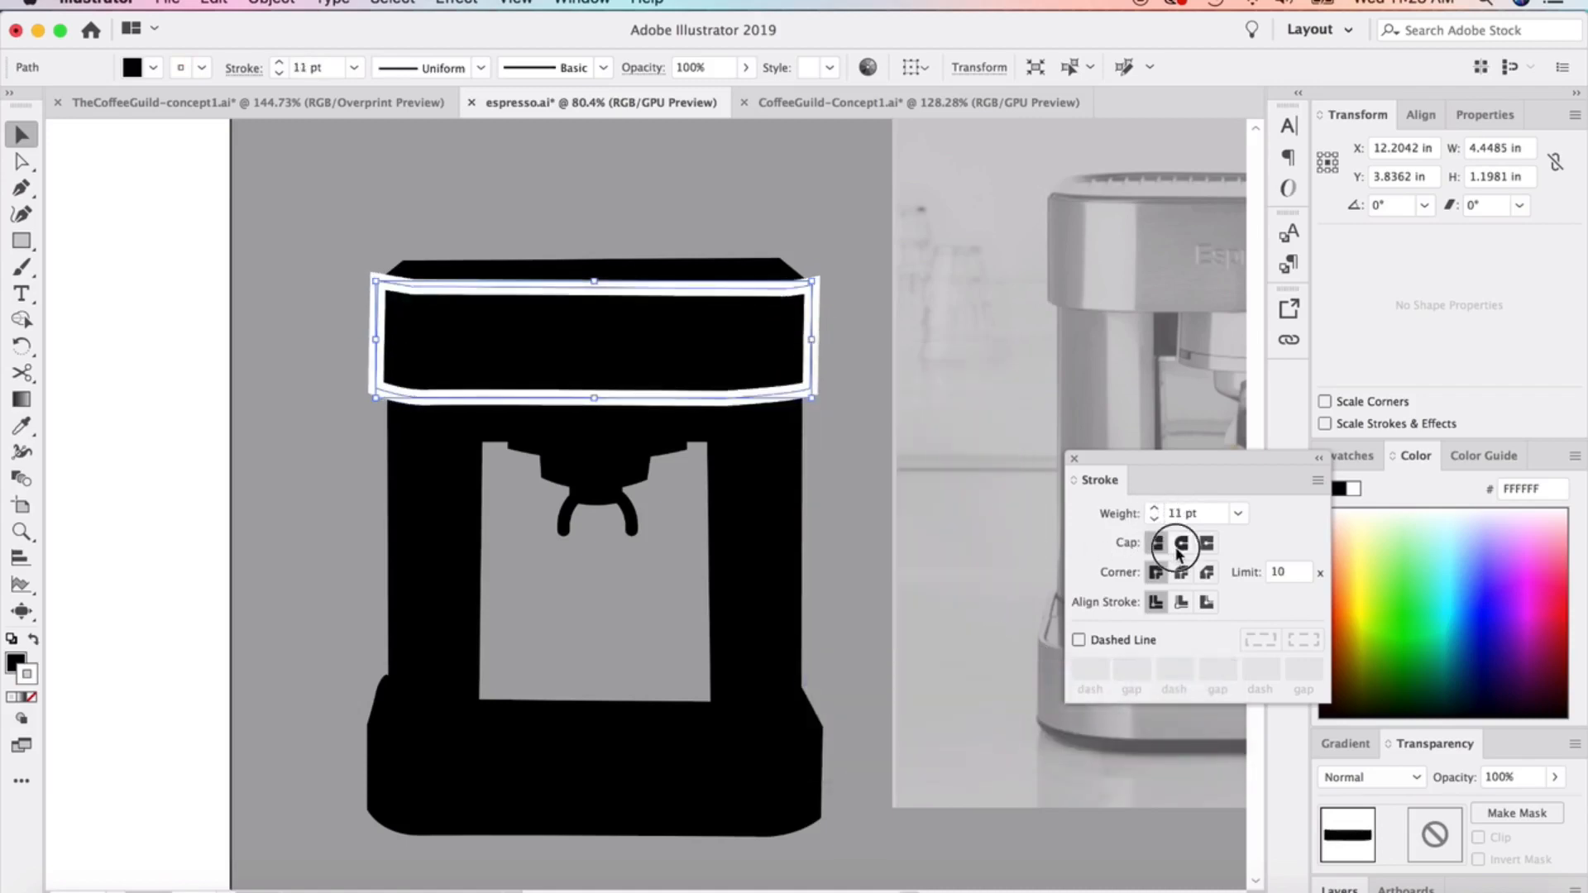
click(1185, 574)
click(1155, 519)
click(1155, 520)
click(1155, 519)
click(1155, 519)
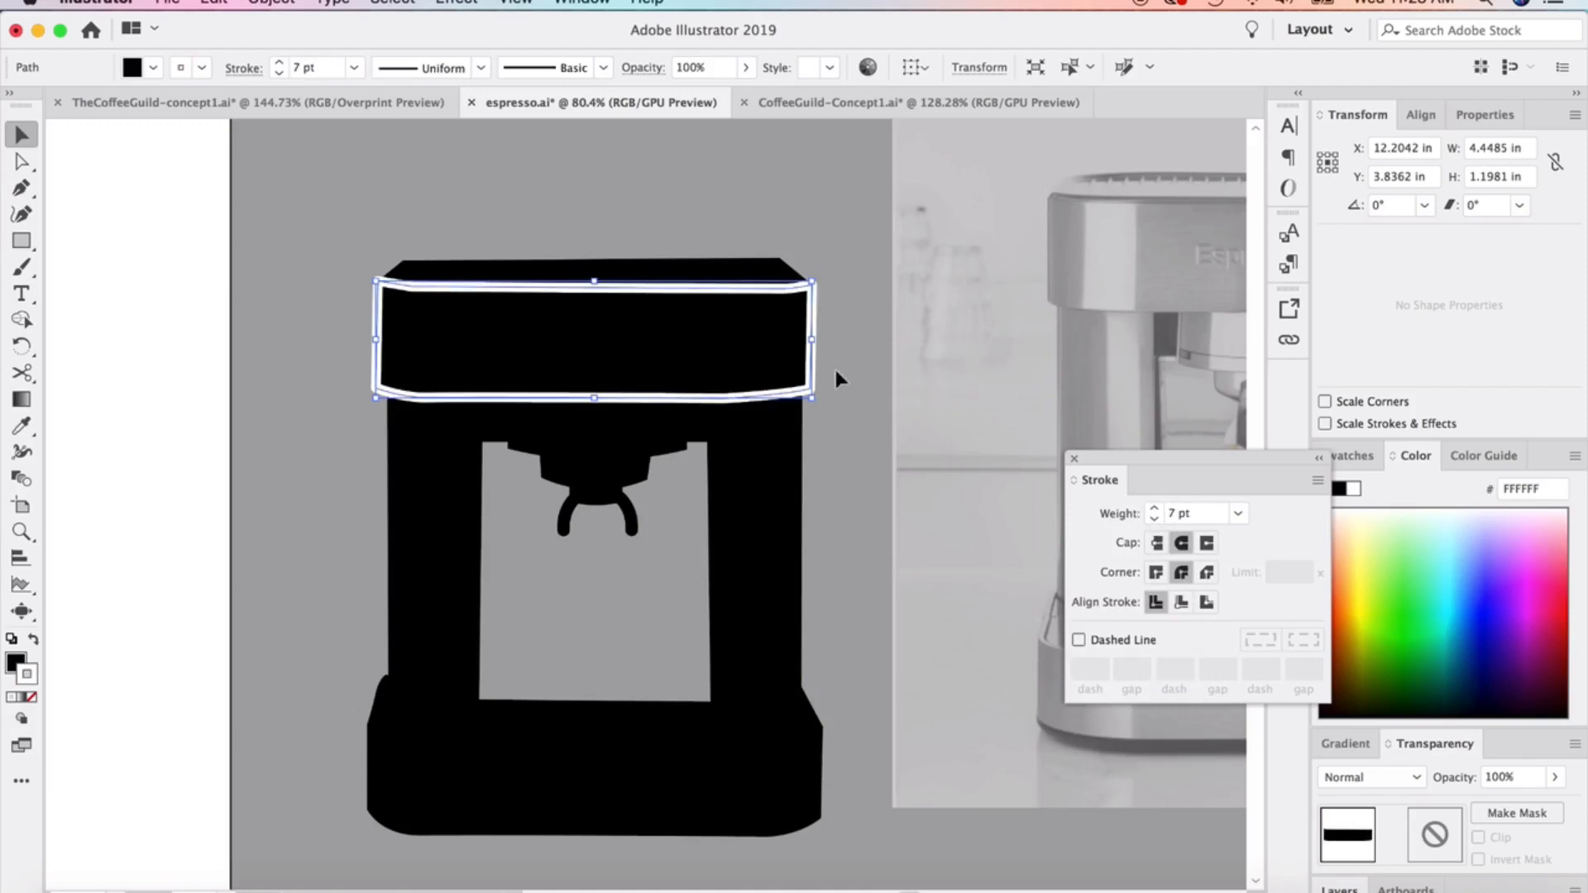
Convert the upper band's white stroke into a filled shape with Outline Stroke
drag(408, 230, 840, 843)
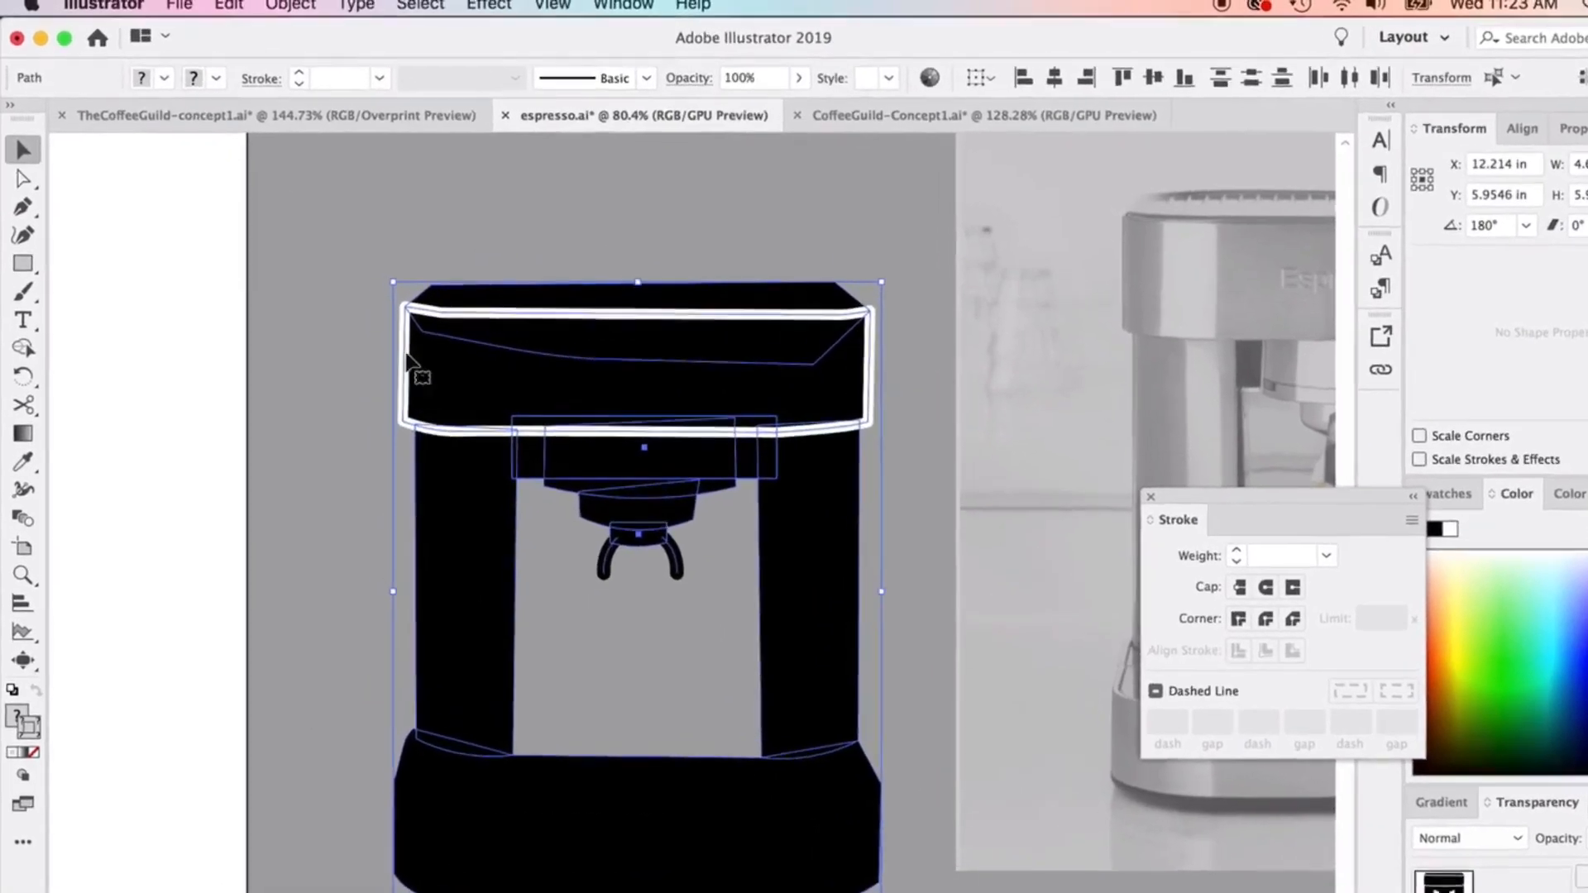
key(super+shift+a)
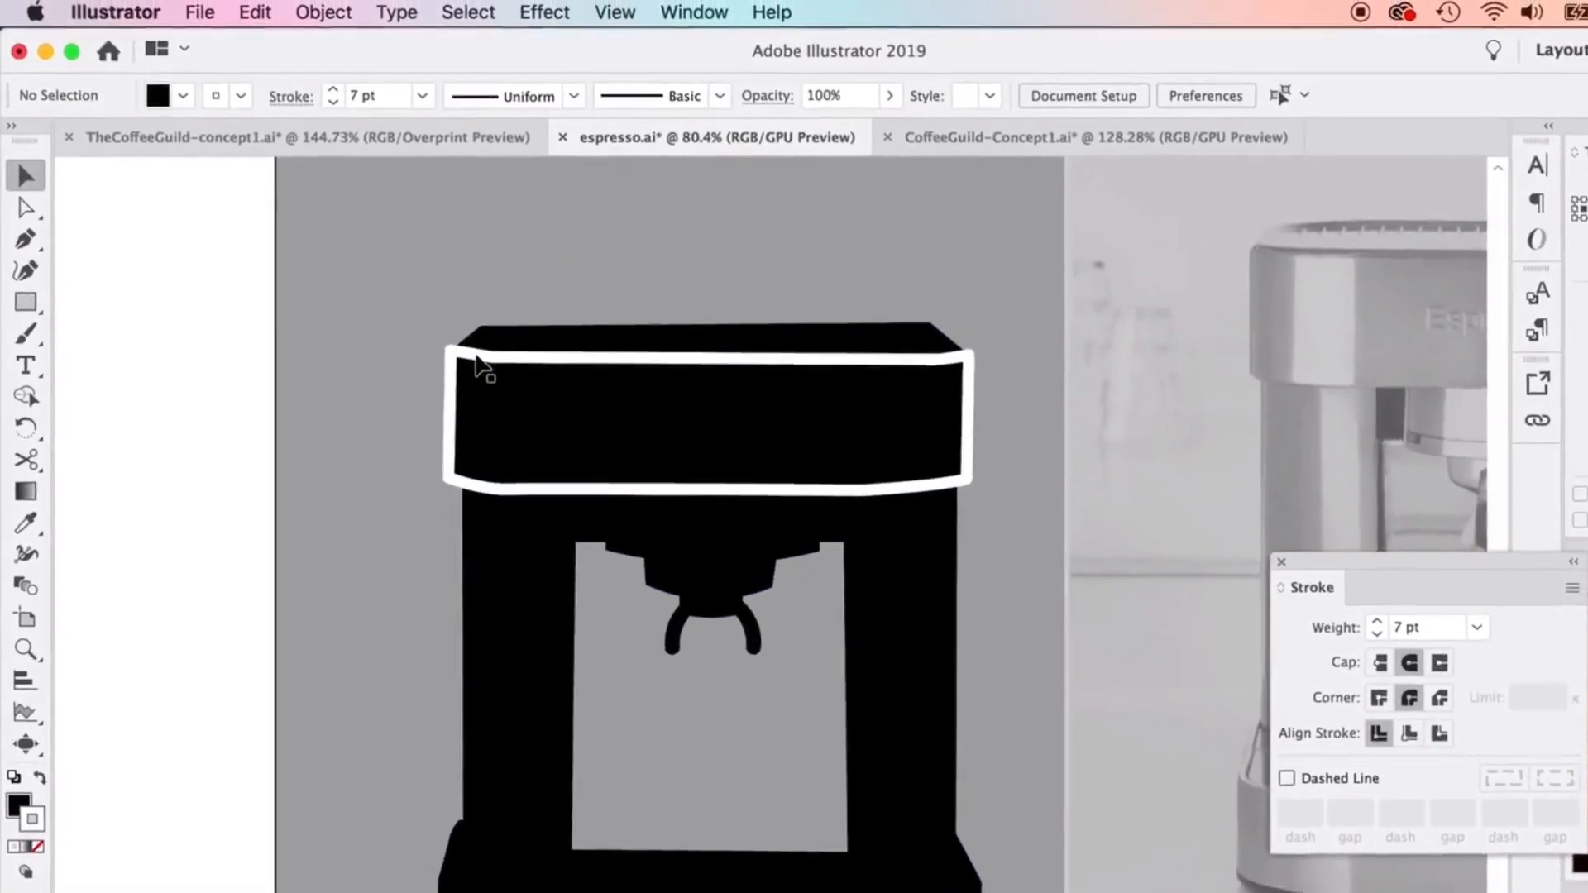
click(478, 364)
click(323, 12)
mouse_move(481, 580)
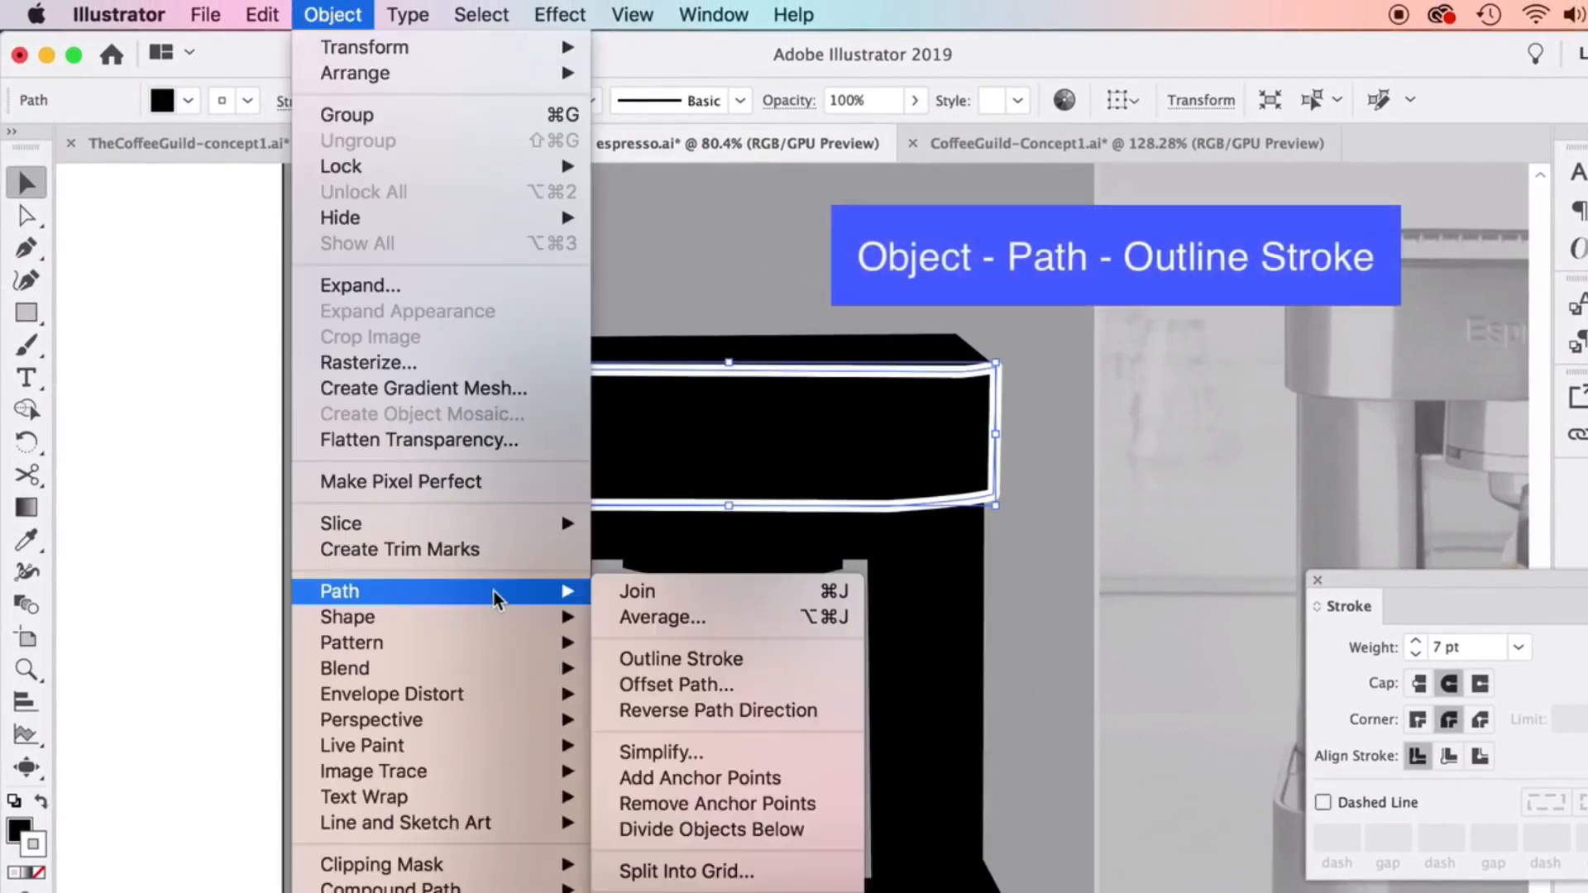
click(674, 662)
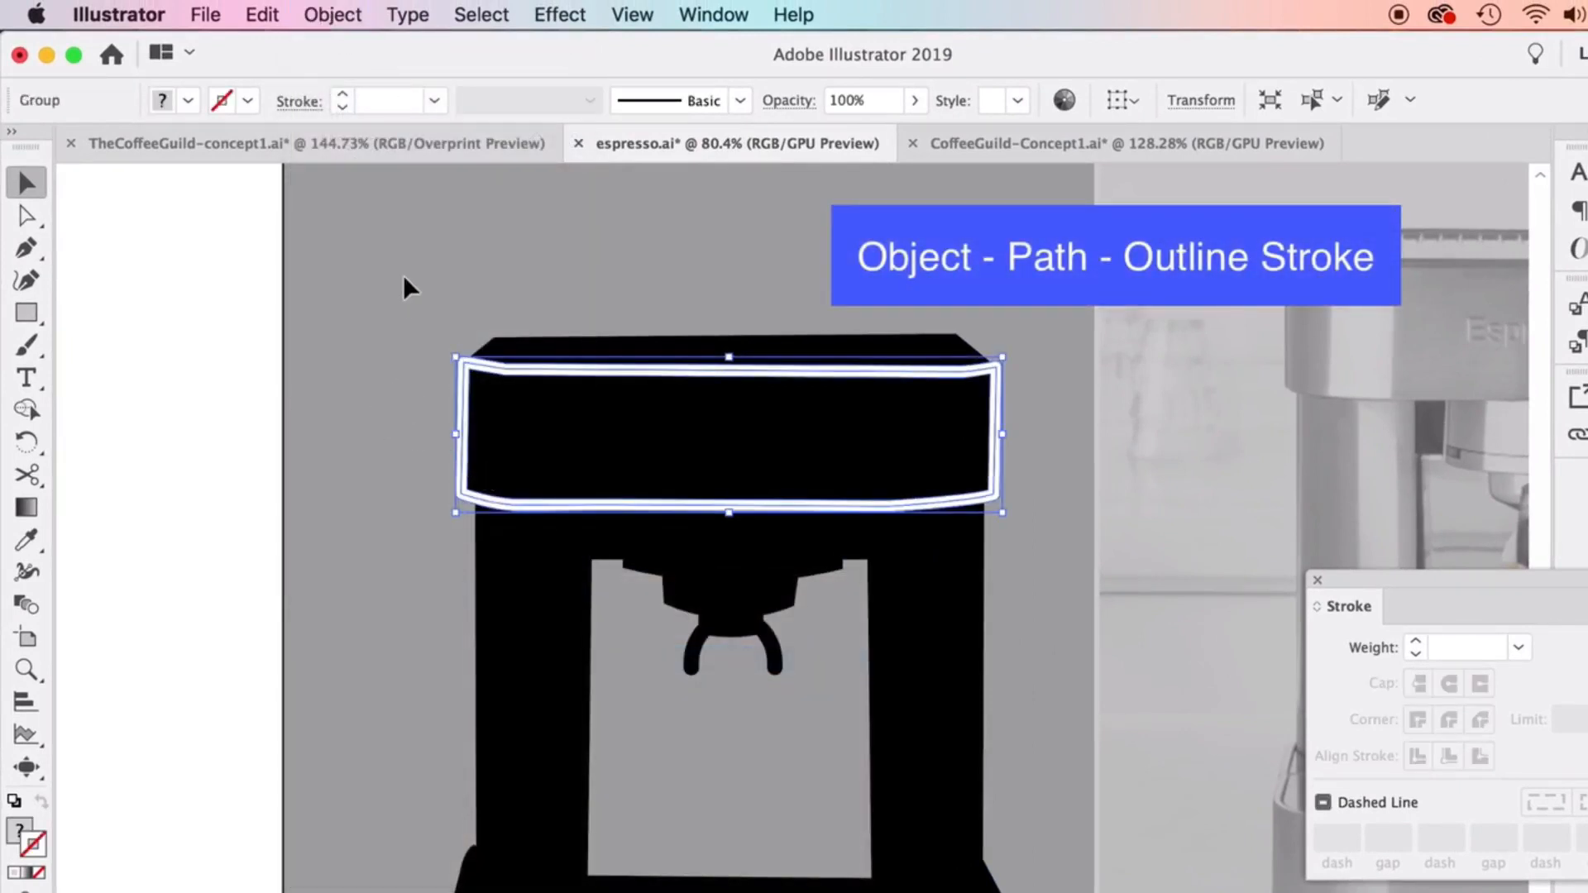
Select all the machine shapes for the Shape Builder tool, try removing the white border's inner top edge, and undo it
drag(404, 278, 965, 892)
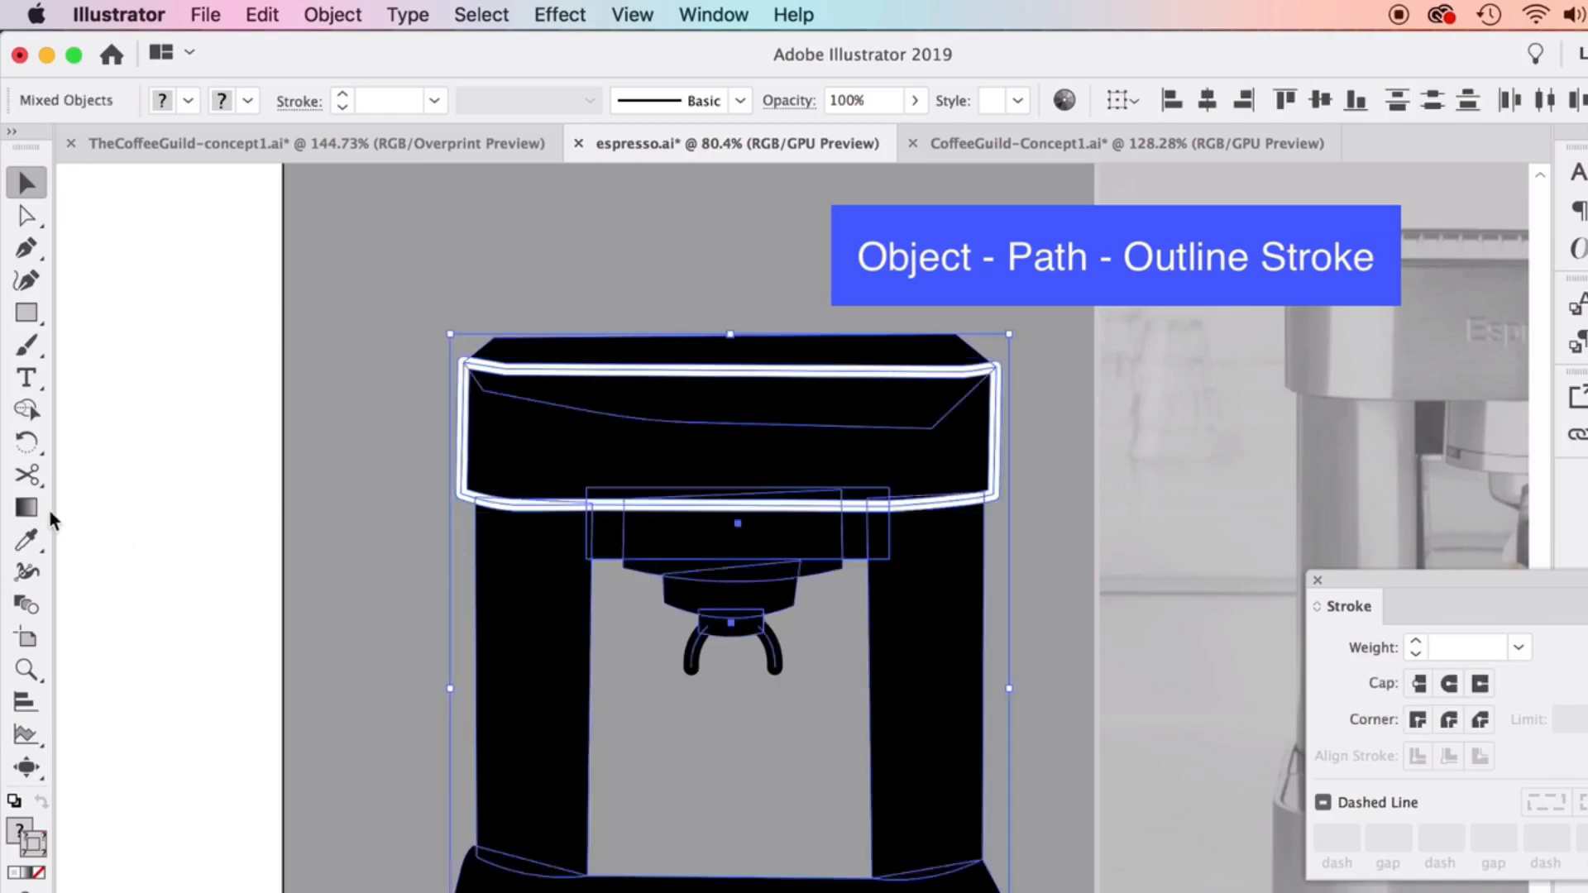
click(27, 410)
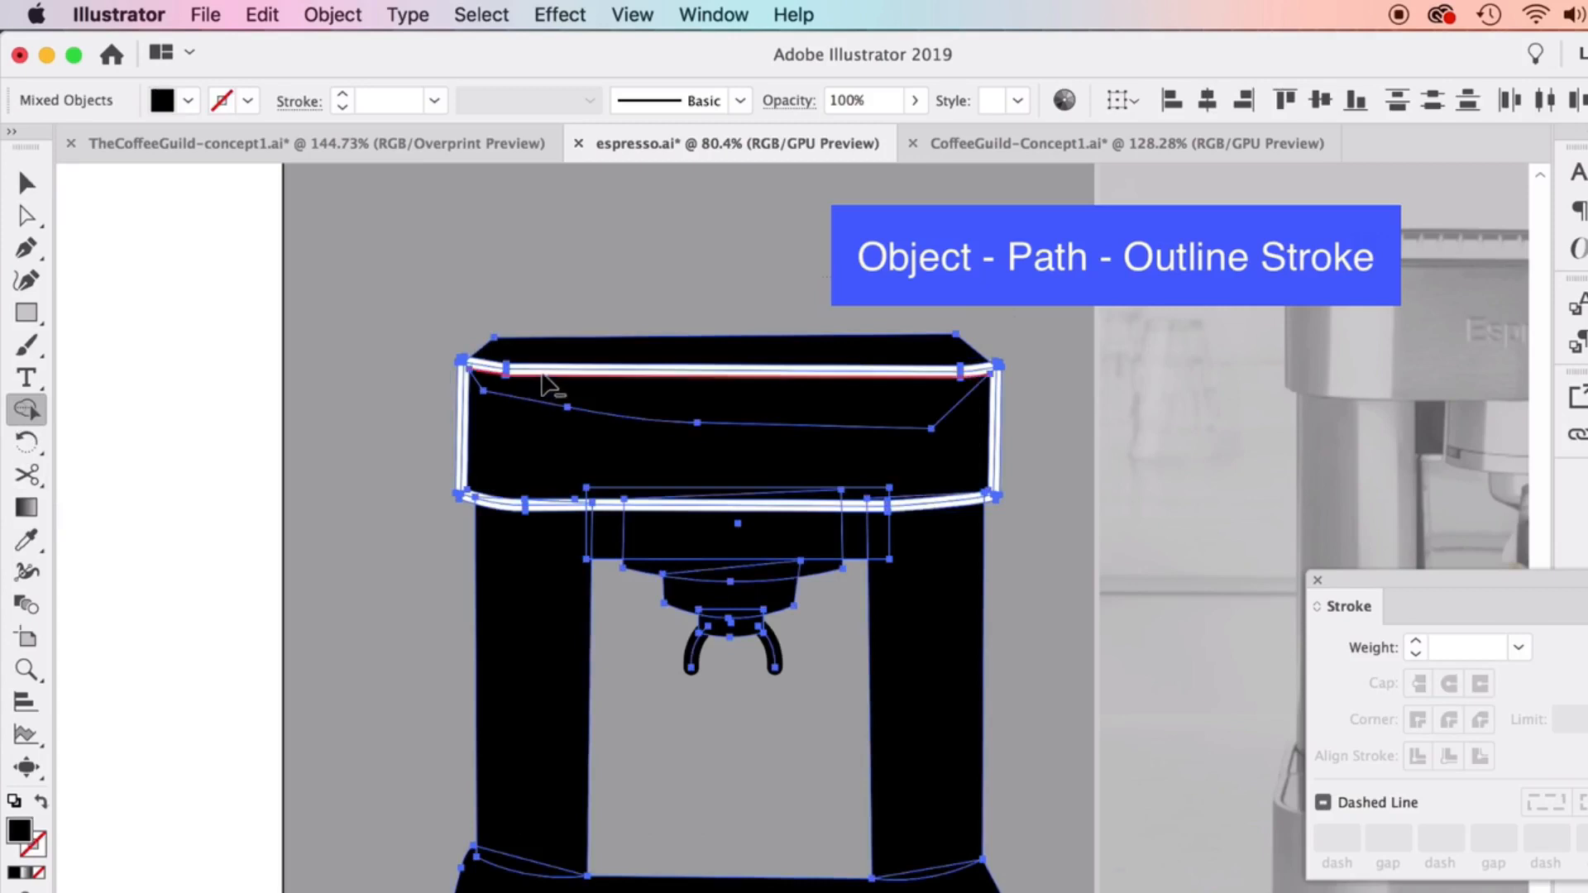
click(544, 376)
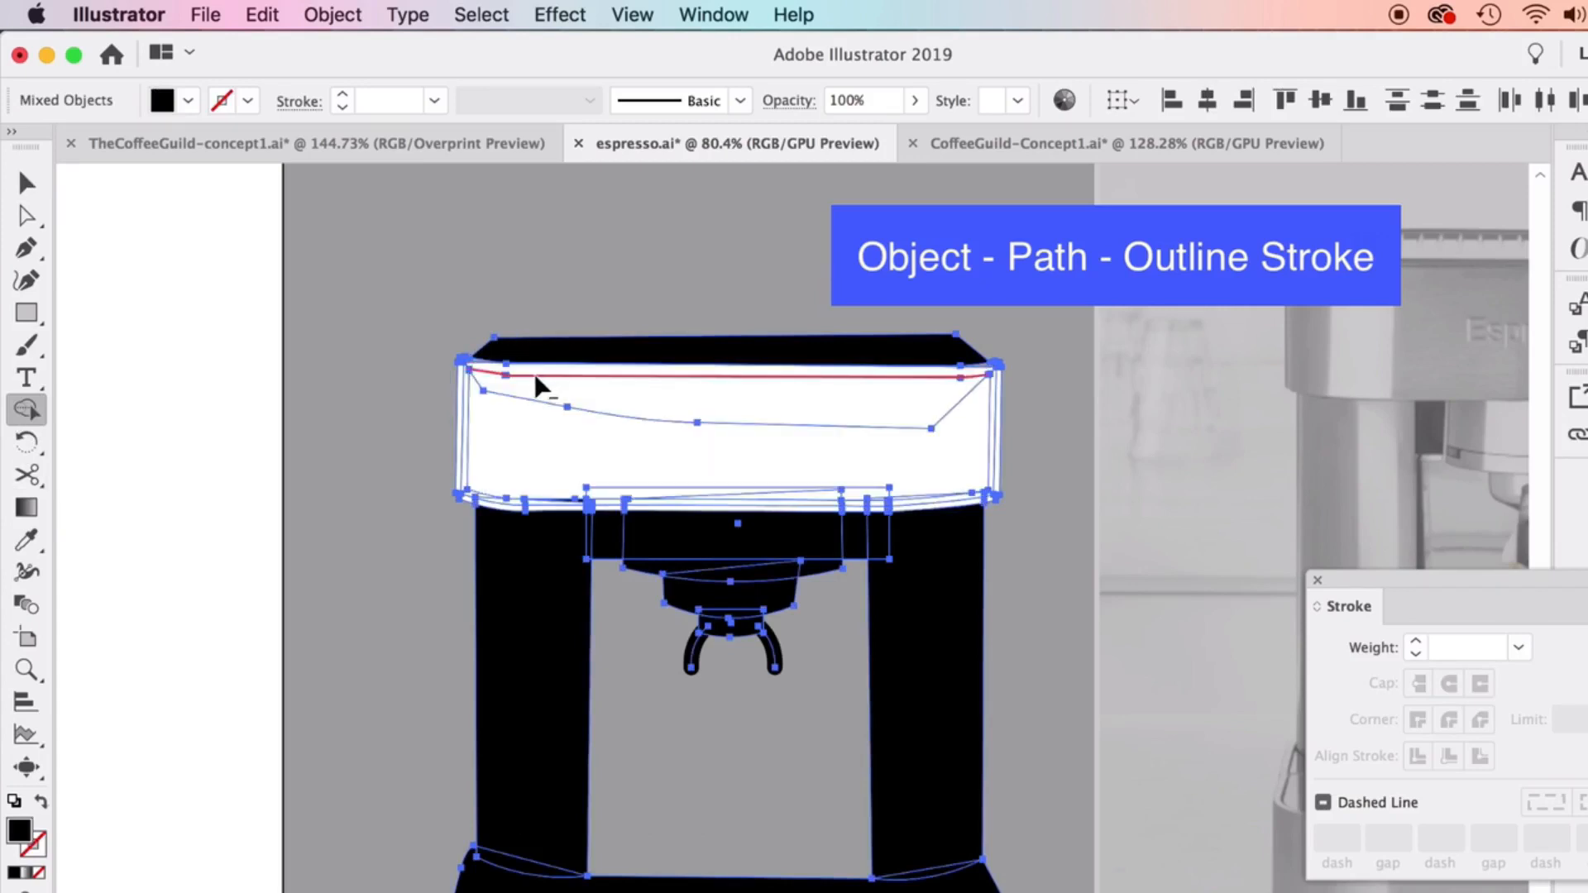
key(super+z)
Remove the left, top and right portions of the band's white border with the Shape Builder tool
scroll(523, 385, up, 3)
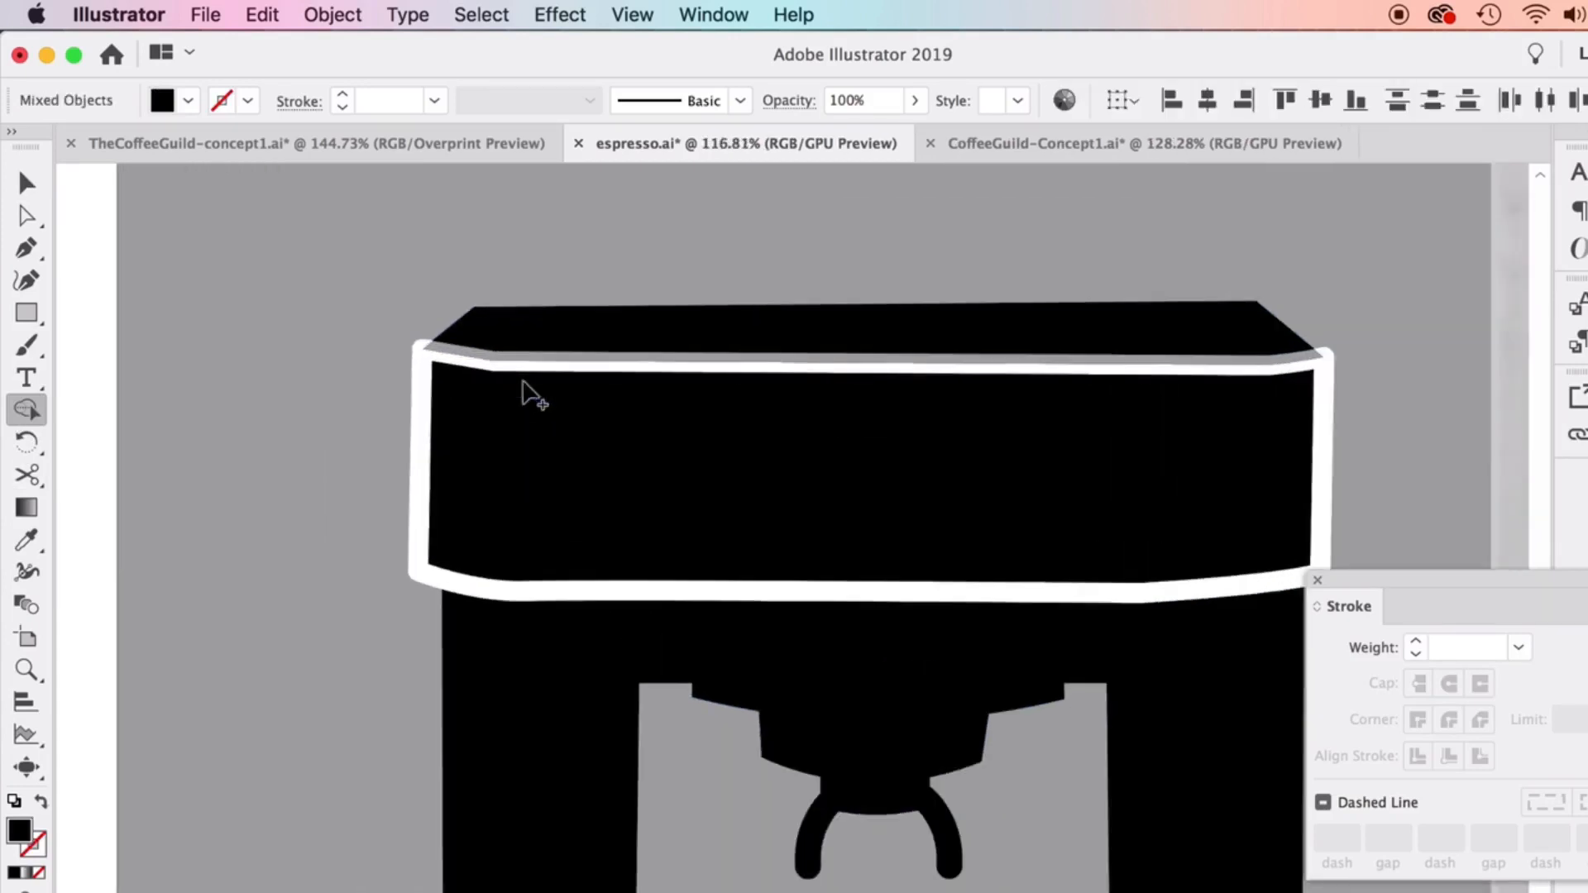
click(413, 377)
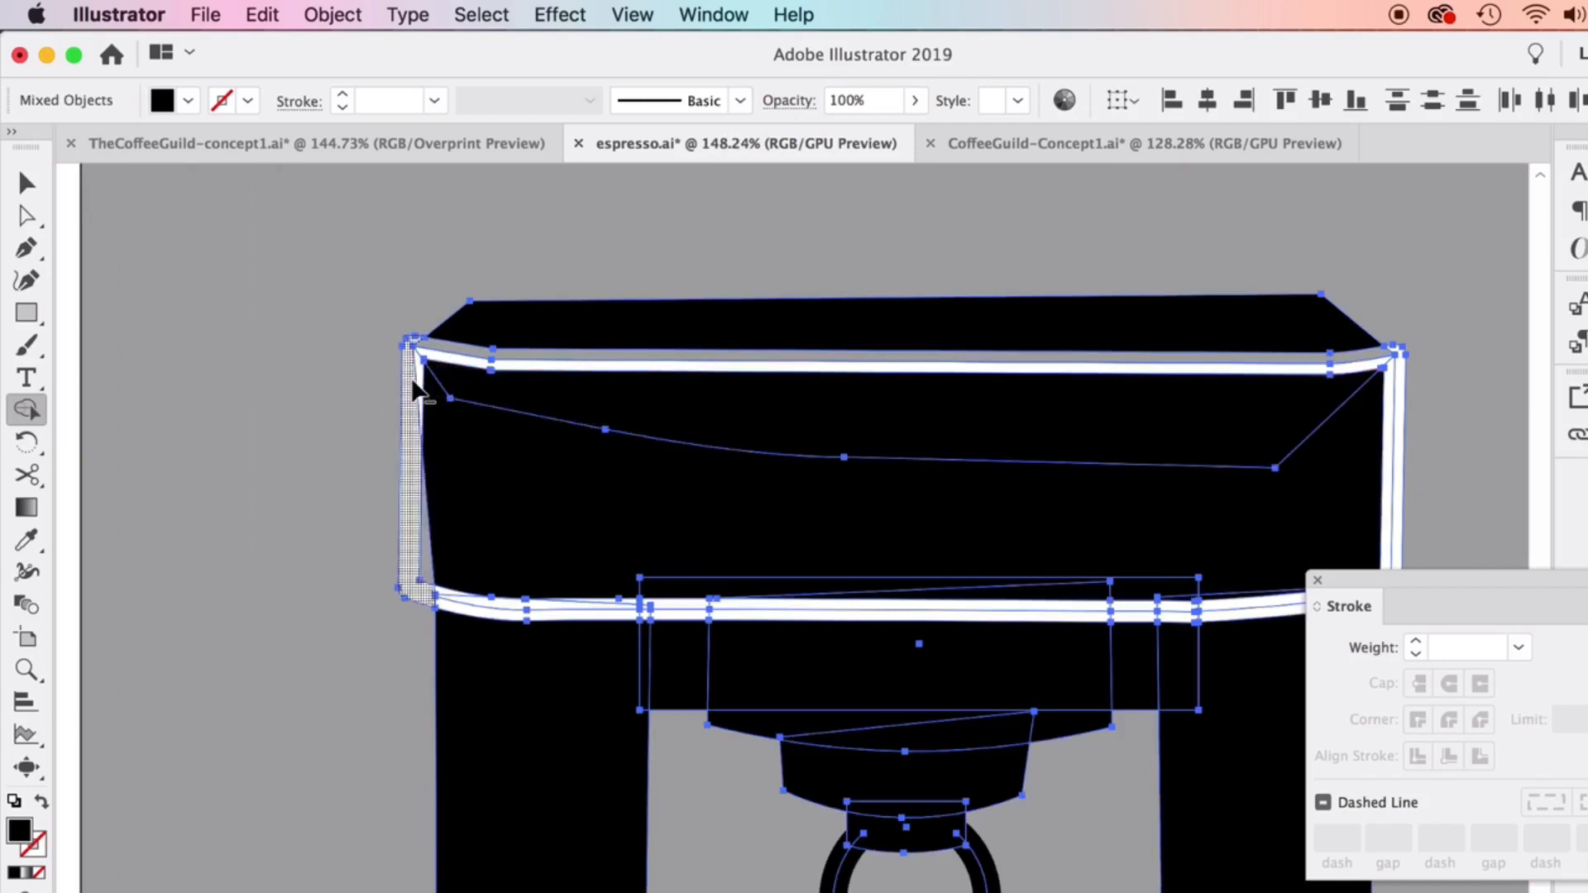
mouse_move(417, 375)
mouse_down()
mouse_move(408, 414)
mouse_move(461, 356)
mouse_move(1386, 368)
mouse_up()
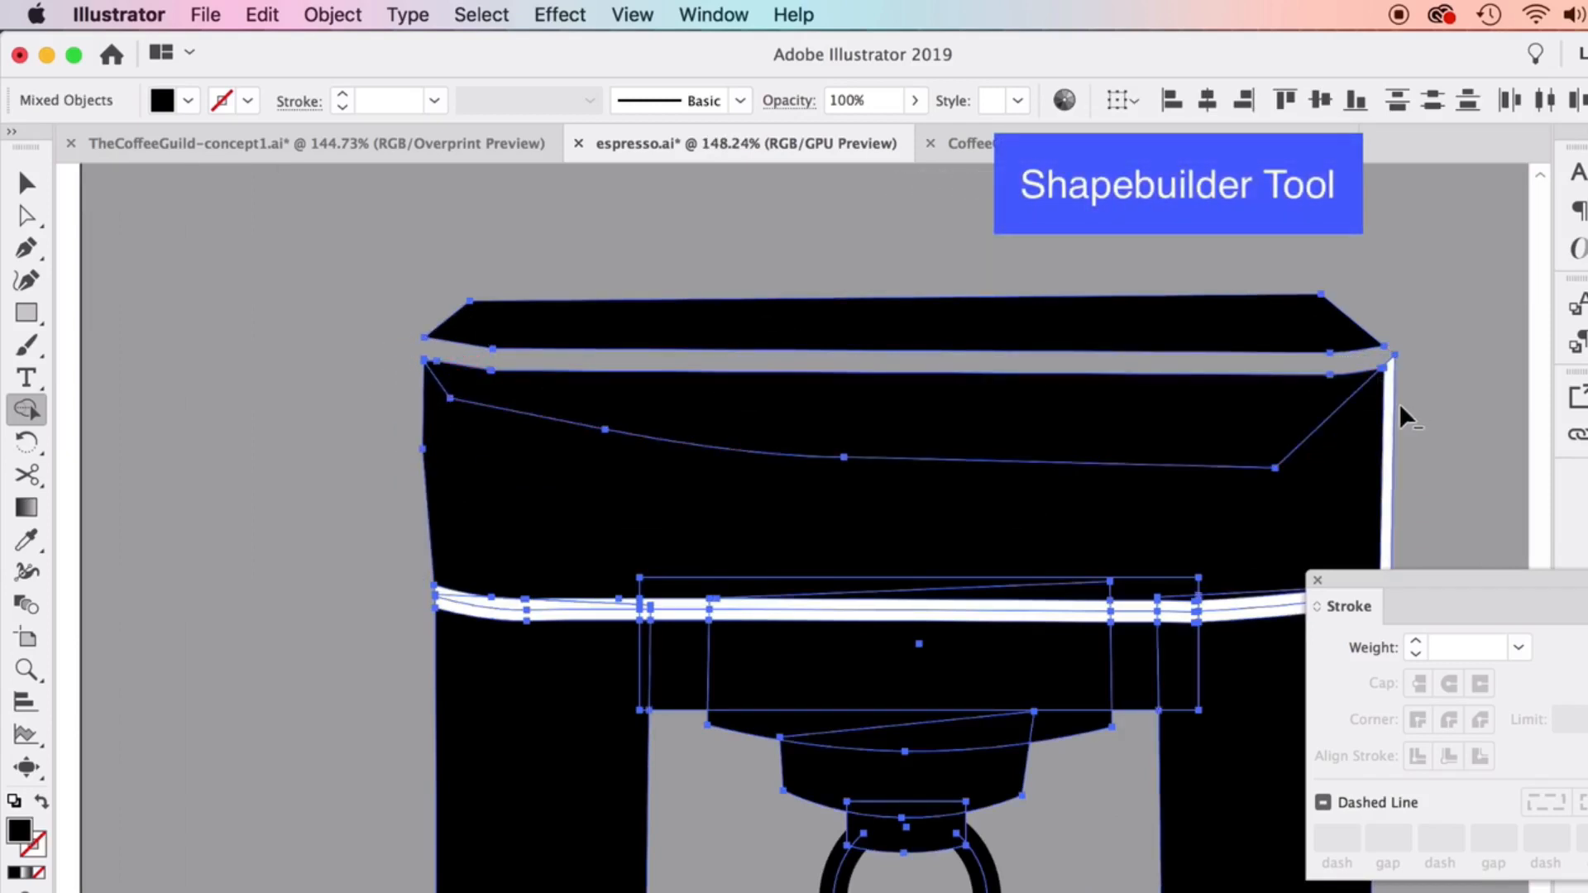
alt+click(1404, 411)
Remove the remaining white border pieces along the band's bottom edge with the Shape Builder tool and deselect the artwork
alt+click(1260, 614)
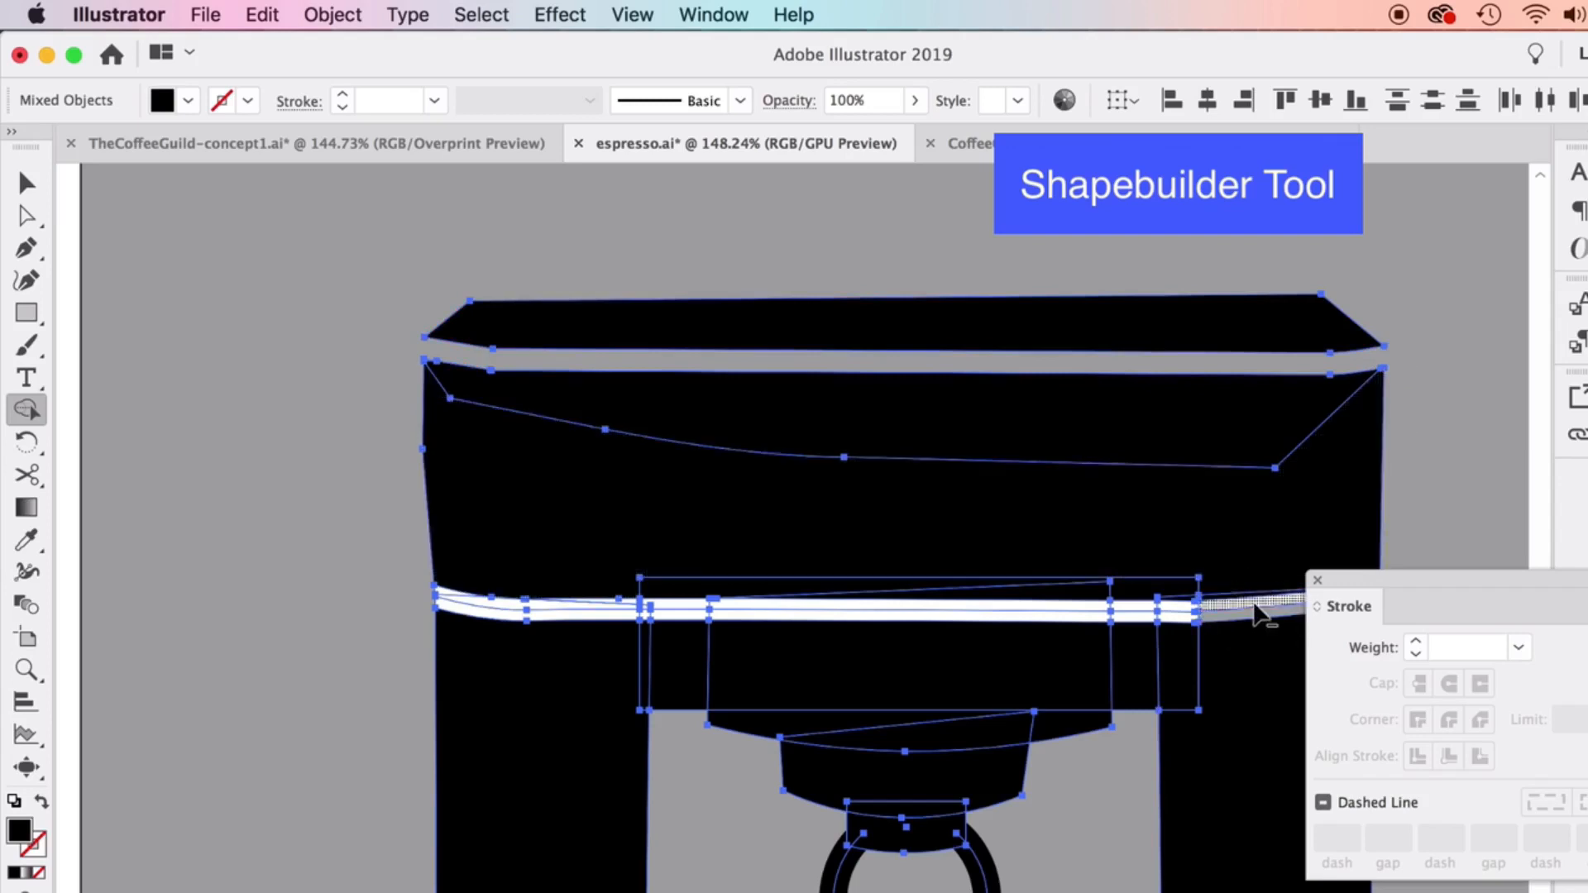
alt+click(1255, 607)
alt+click(1177, 616)
mouse_move(1226, 608)
mouse_down()
mouse_move(1003, 613)
mouse_move(1186, 611)
mouse_up()
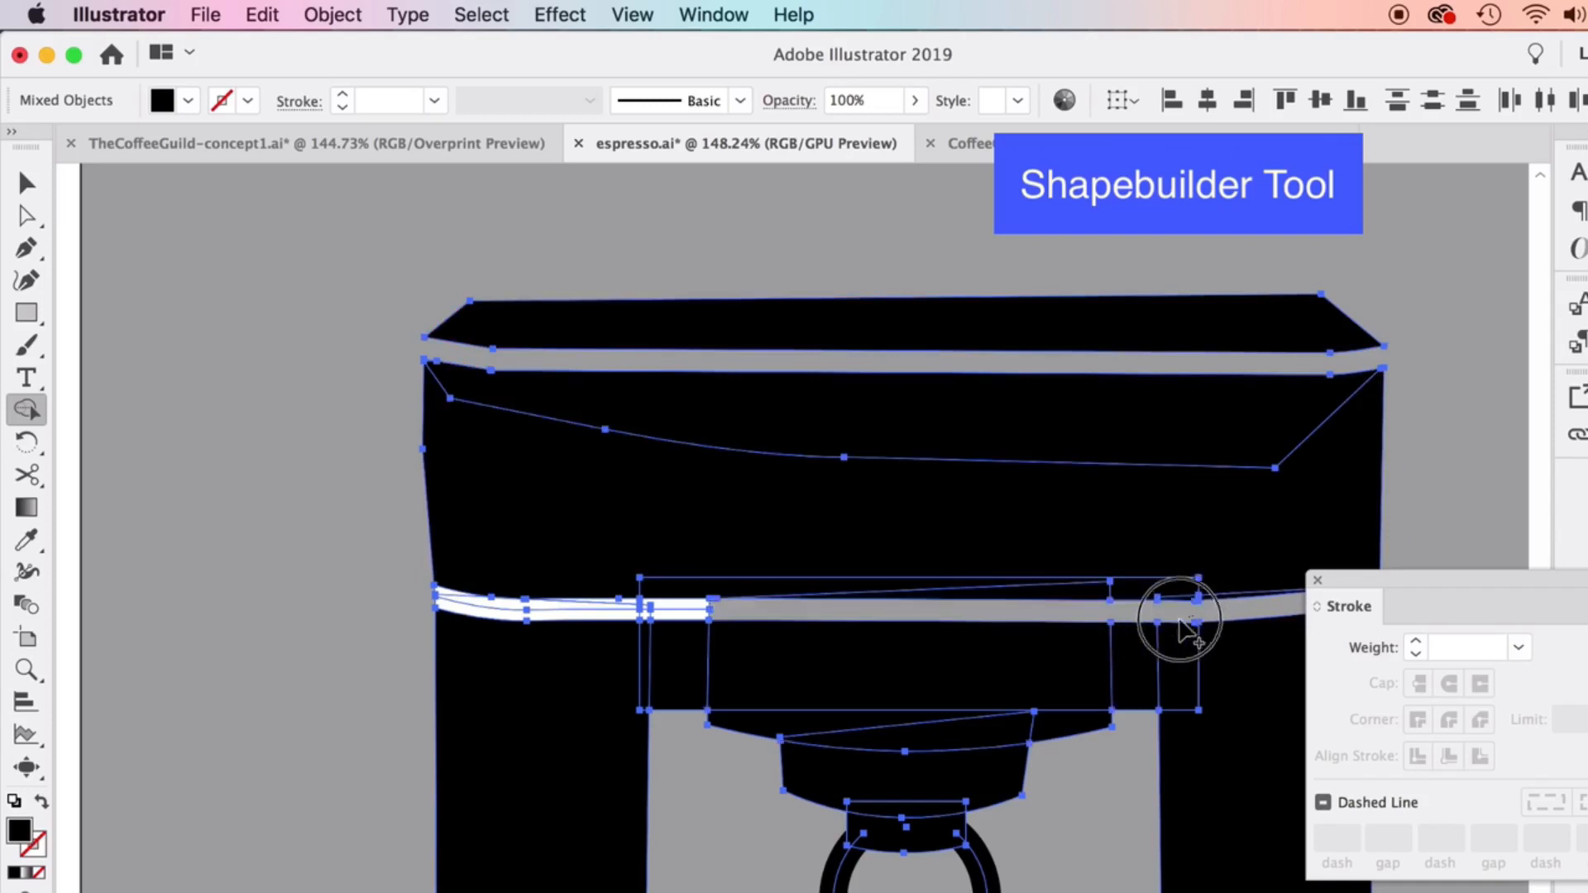
mouse_move(727, 609)
mouse_down()
mouse_move(481, 608)
mouse_move(442, 591)
mouse_move(603, 610)
mouse_up()
click(29, 184)
key(super+shift+a)
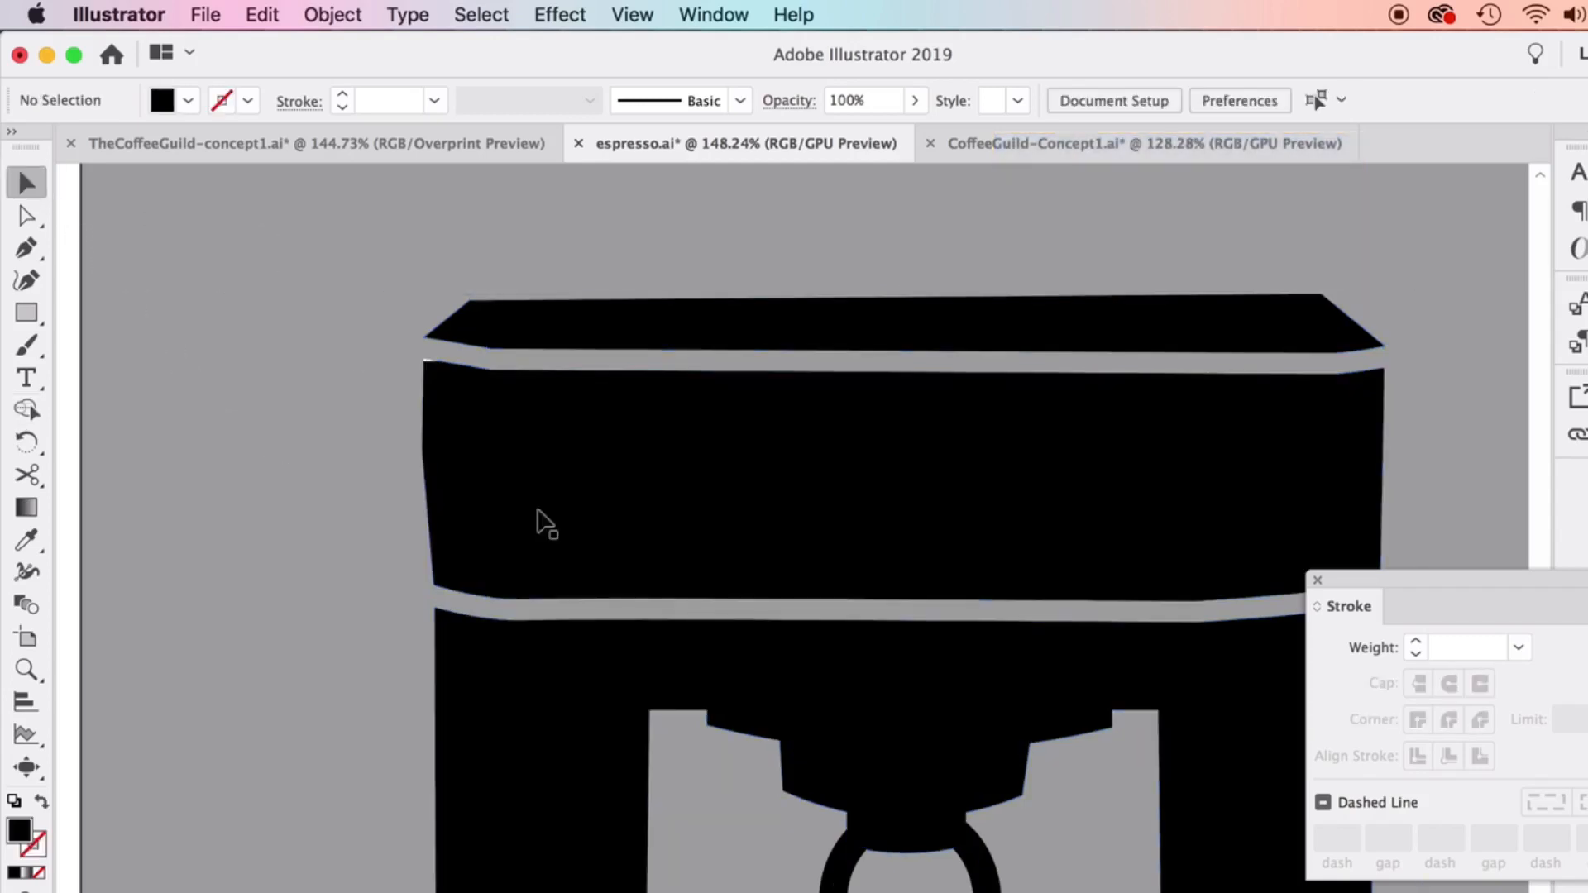
scroll(603, 585, down, 4)
scroll(708, 572, down, 2)
scroll(707, 573, right, 2)
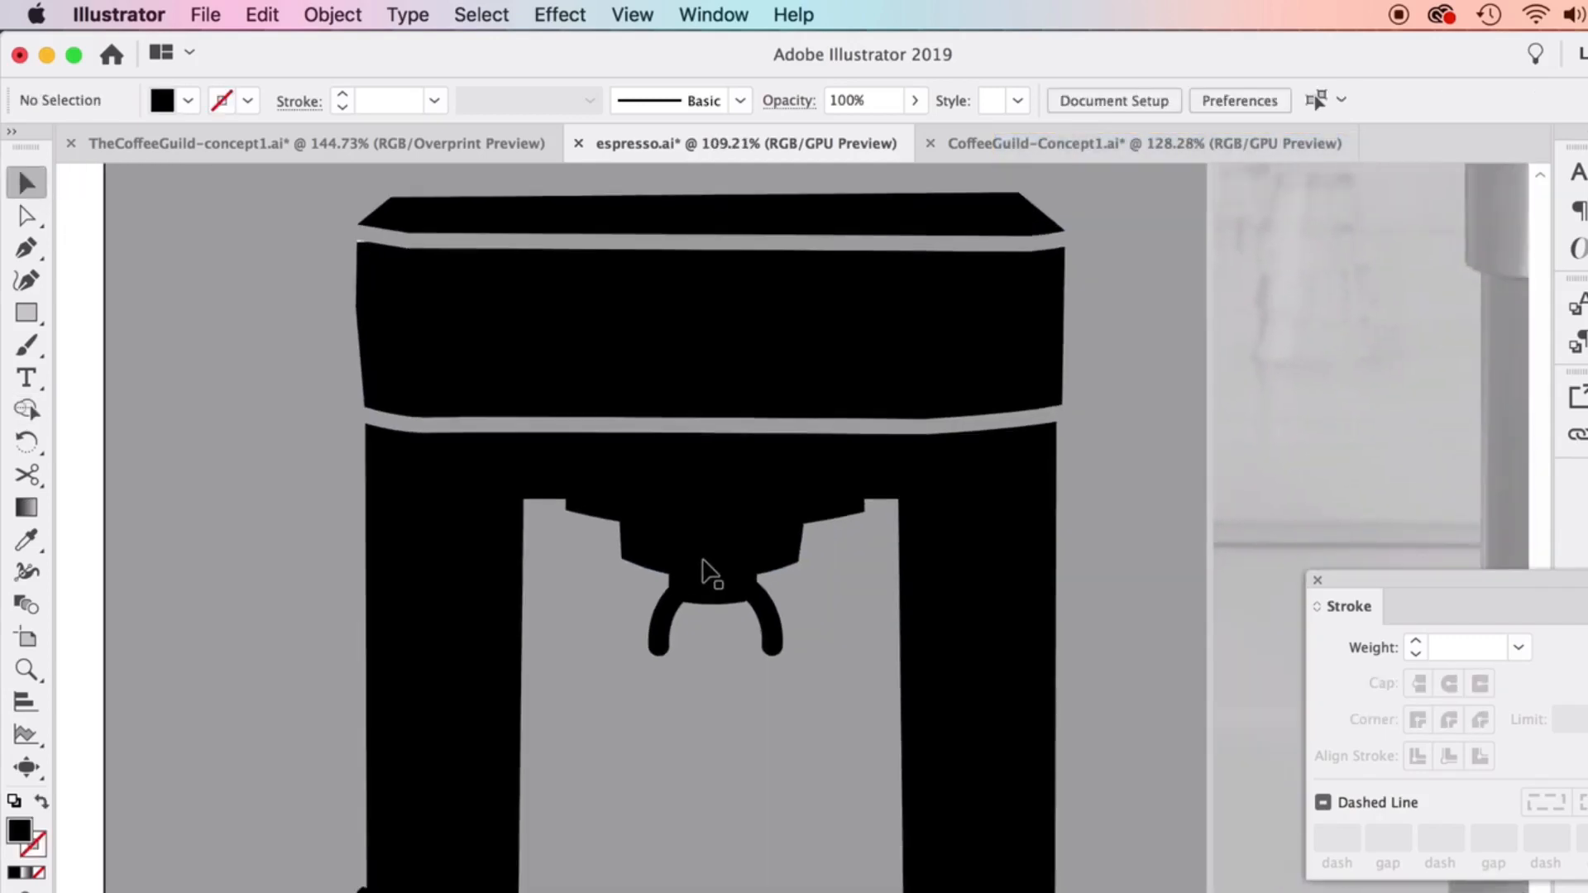
scroll(757, 589, down, 4)
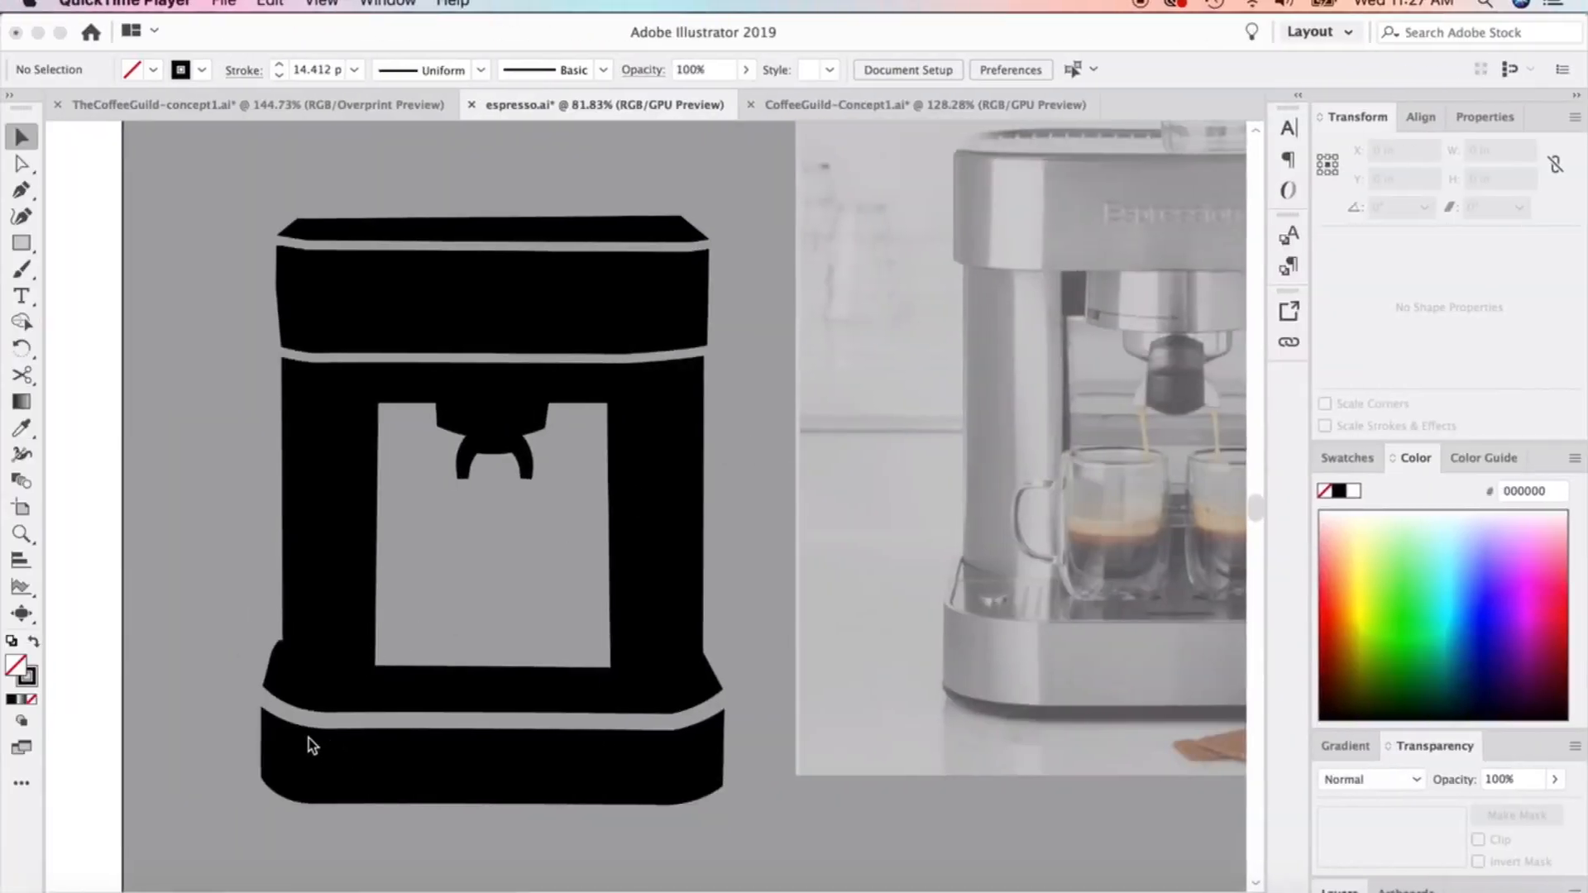
Delete the extra anchor point on the left side of the base's upper section, tidy the neighbouring corner, and deselect
click(289, 667)
scroll(280, 676, up, 3)
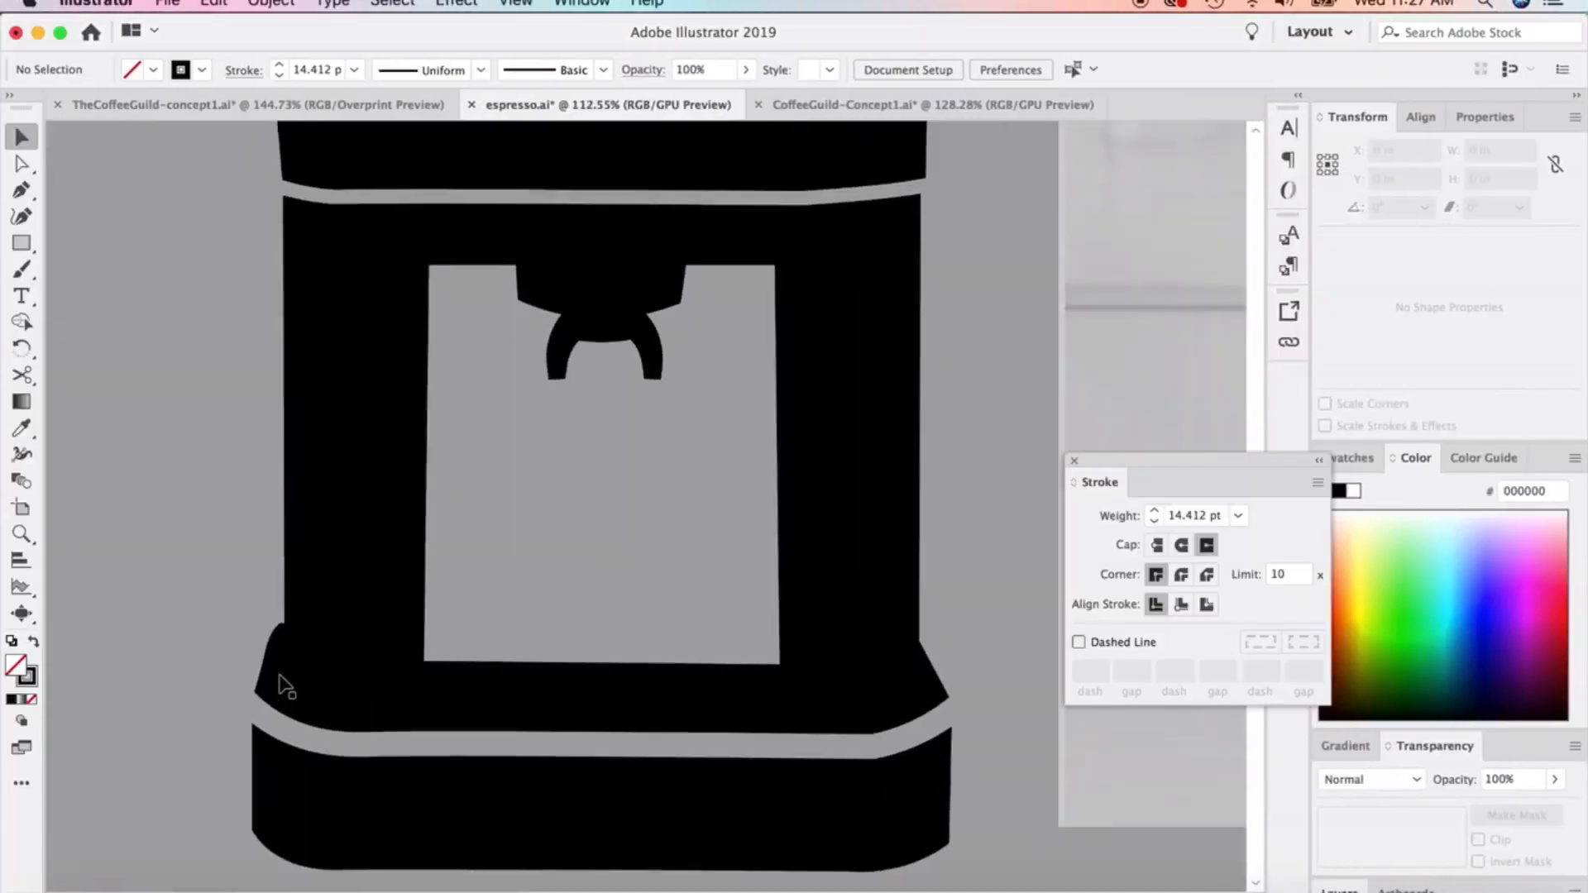
scroll(285, 685, up, 2)
click(289, 661)
click(34, 178)
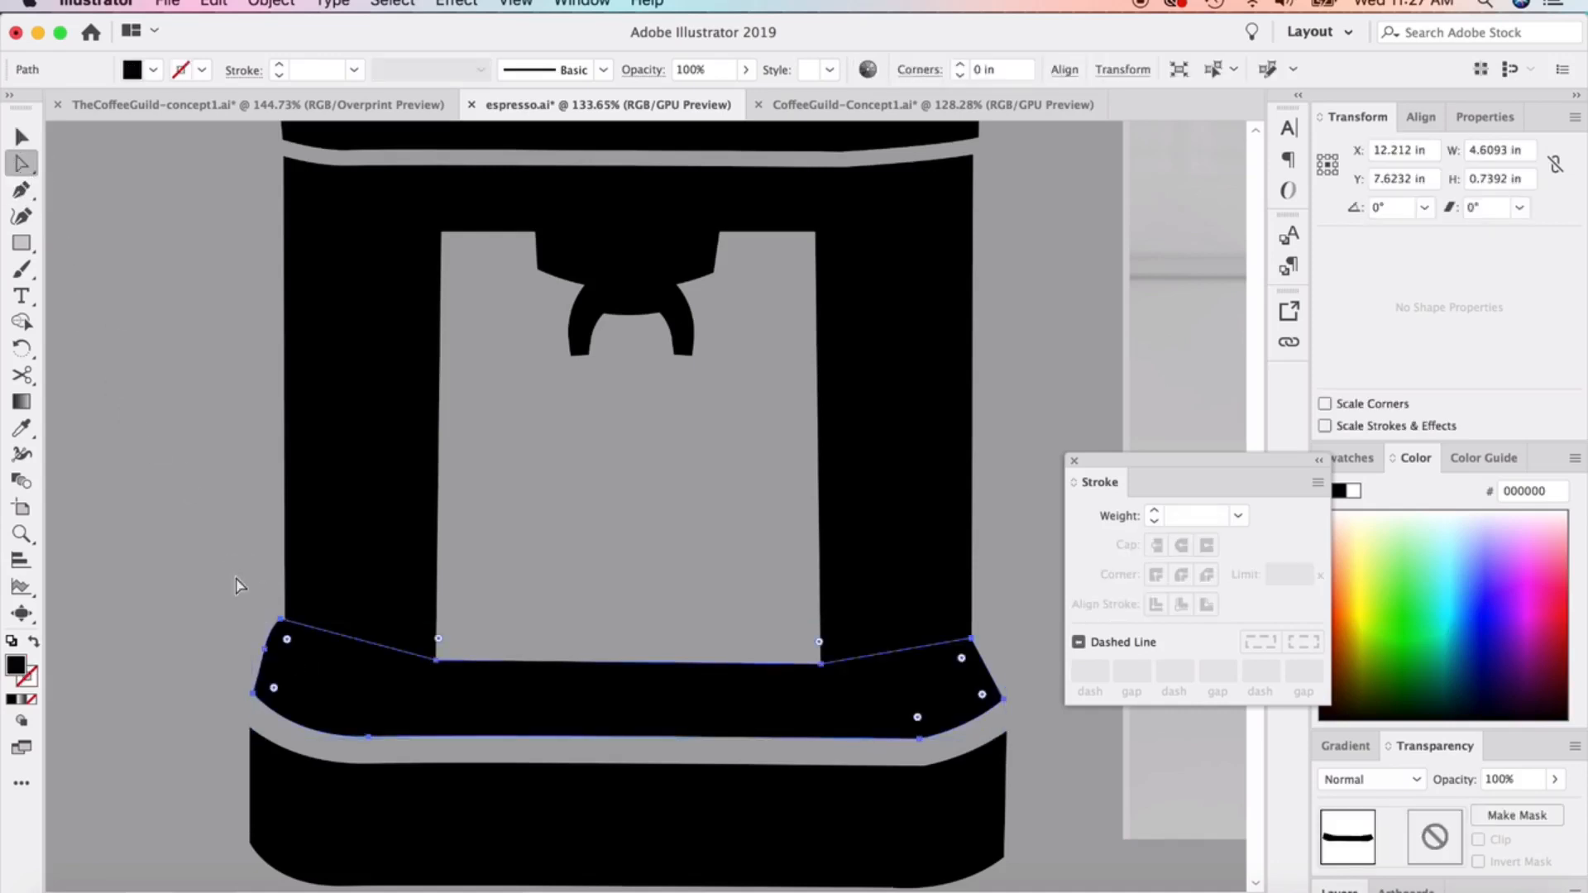
drag(21, 190, 83, 237)
click(265, 650)
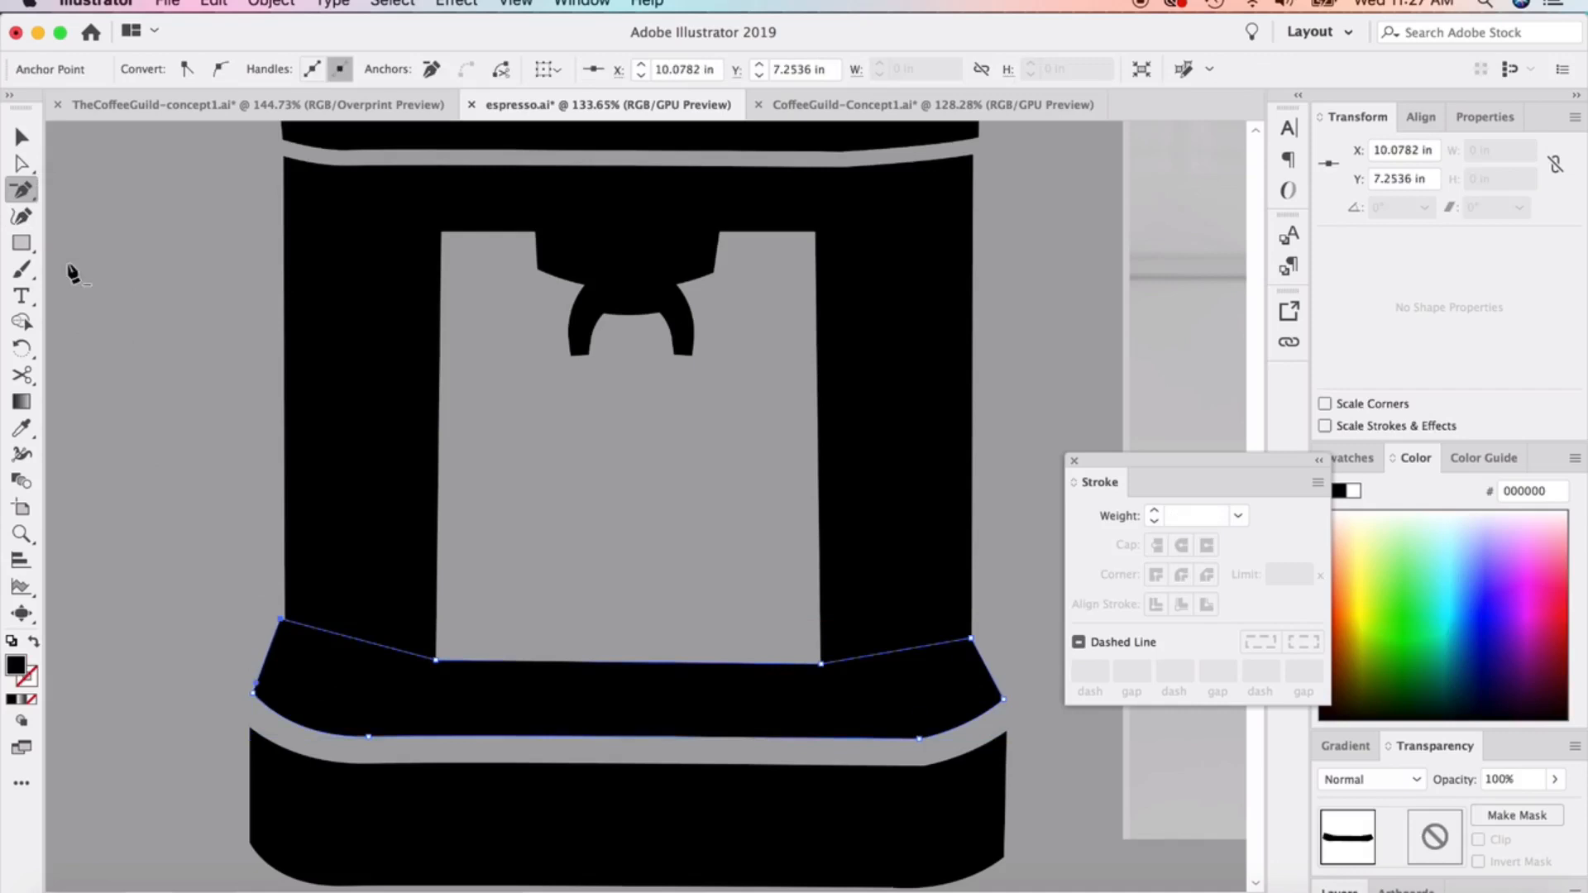
click(20, 165)
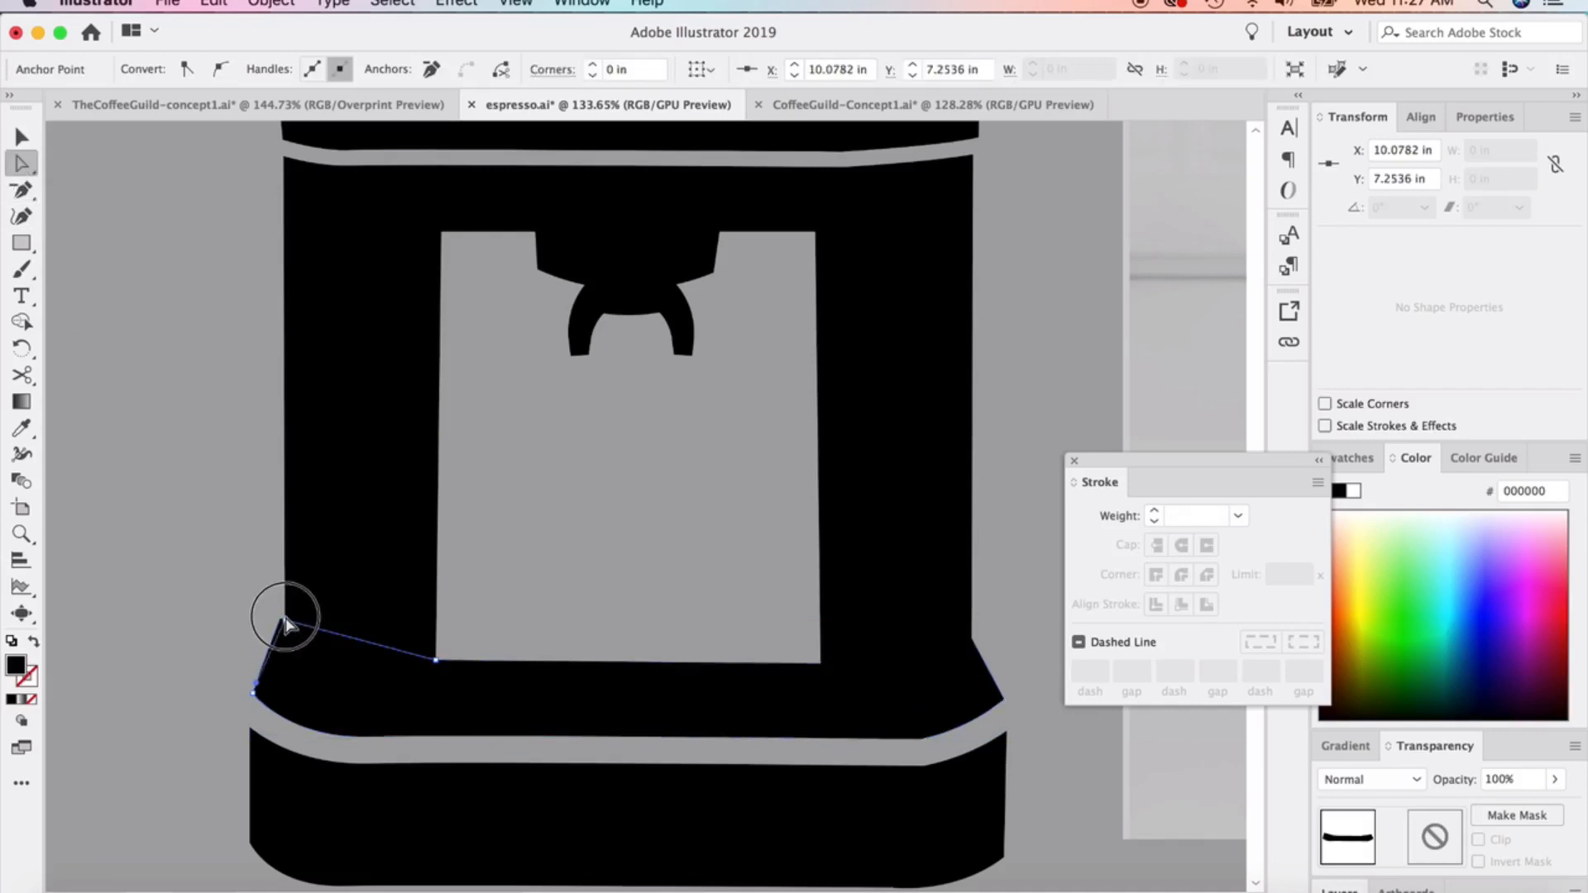
key(v)
click(167, 266)
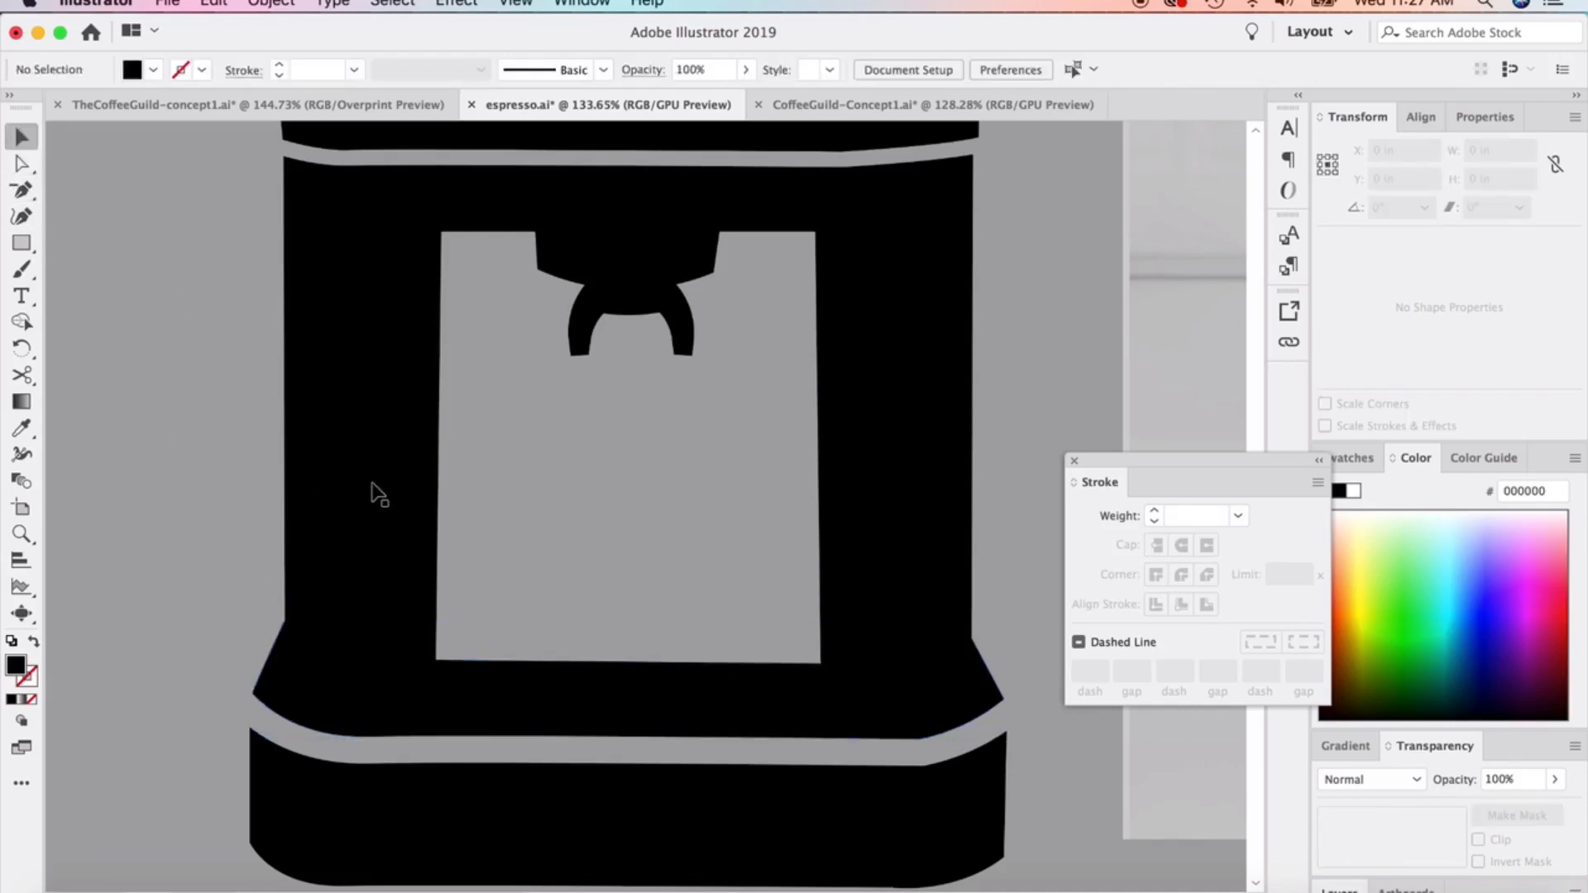
Select all the black espresso machine shapes and activate the Shape Builder tool
scroll(379, 495, down, 5)
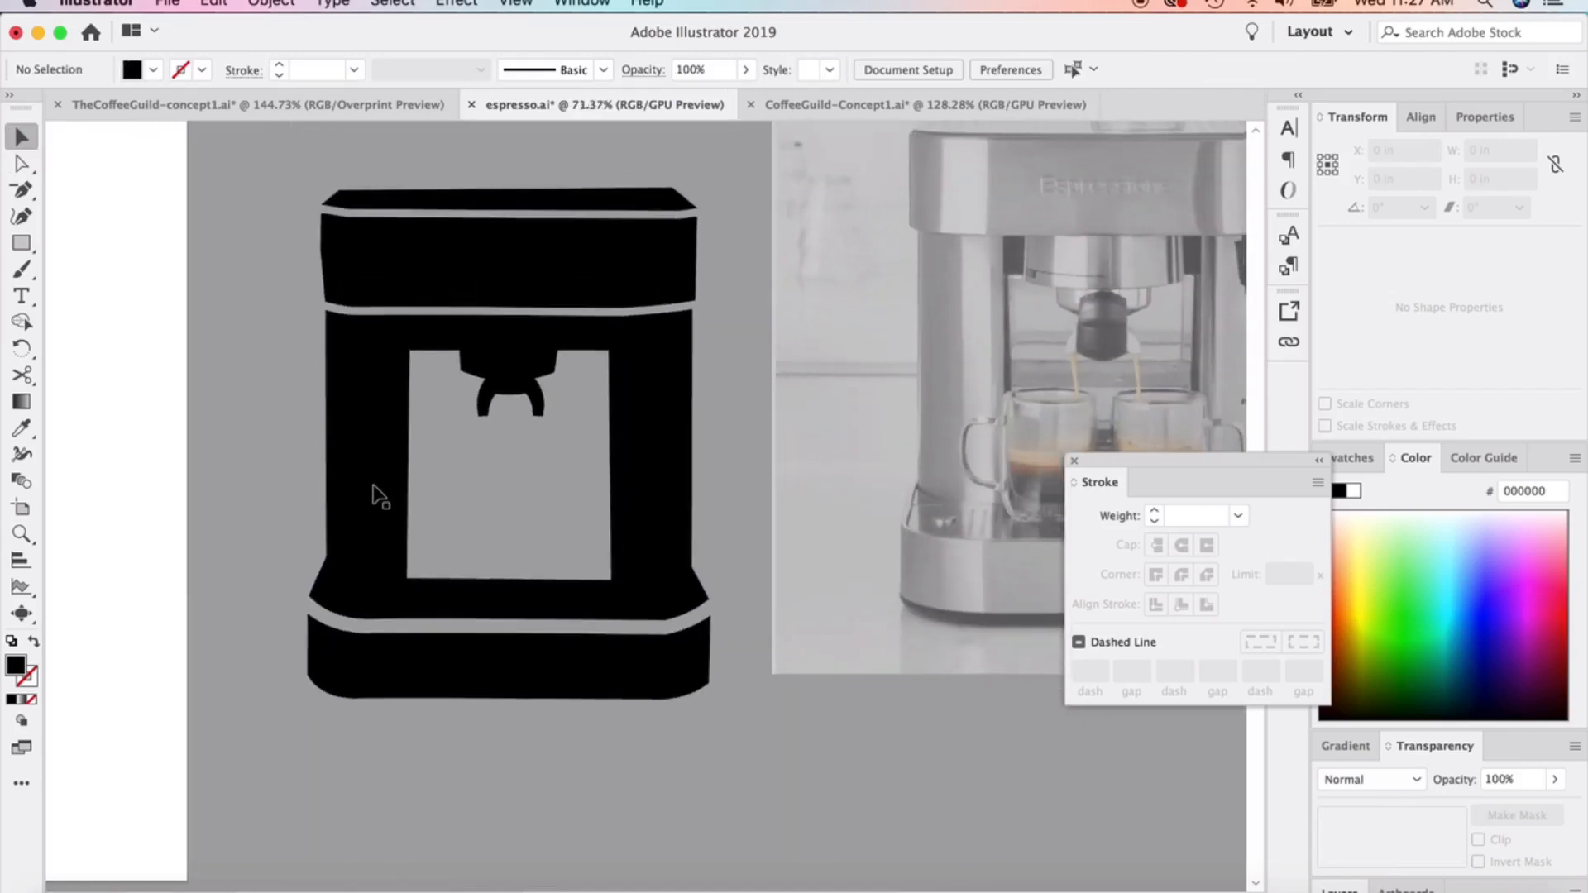
scroll(379, 495, down, 1)
scroll(524, 639, down, 2)
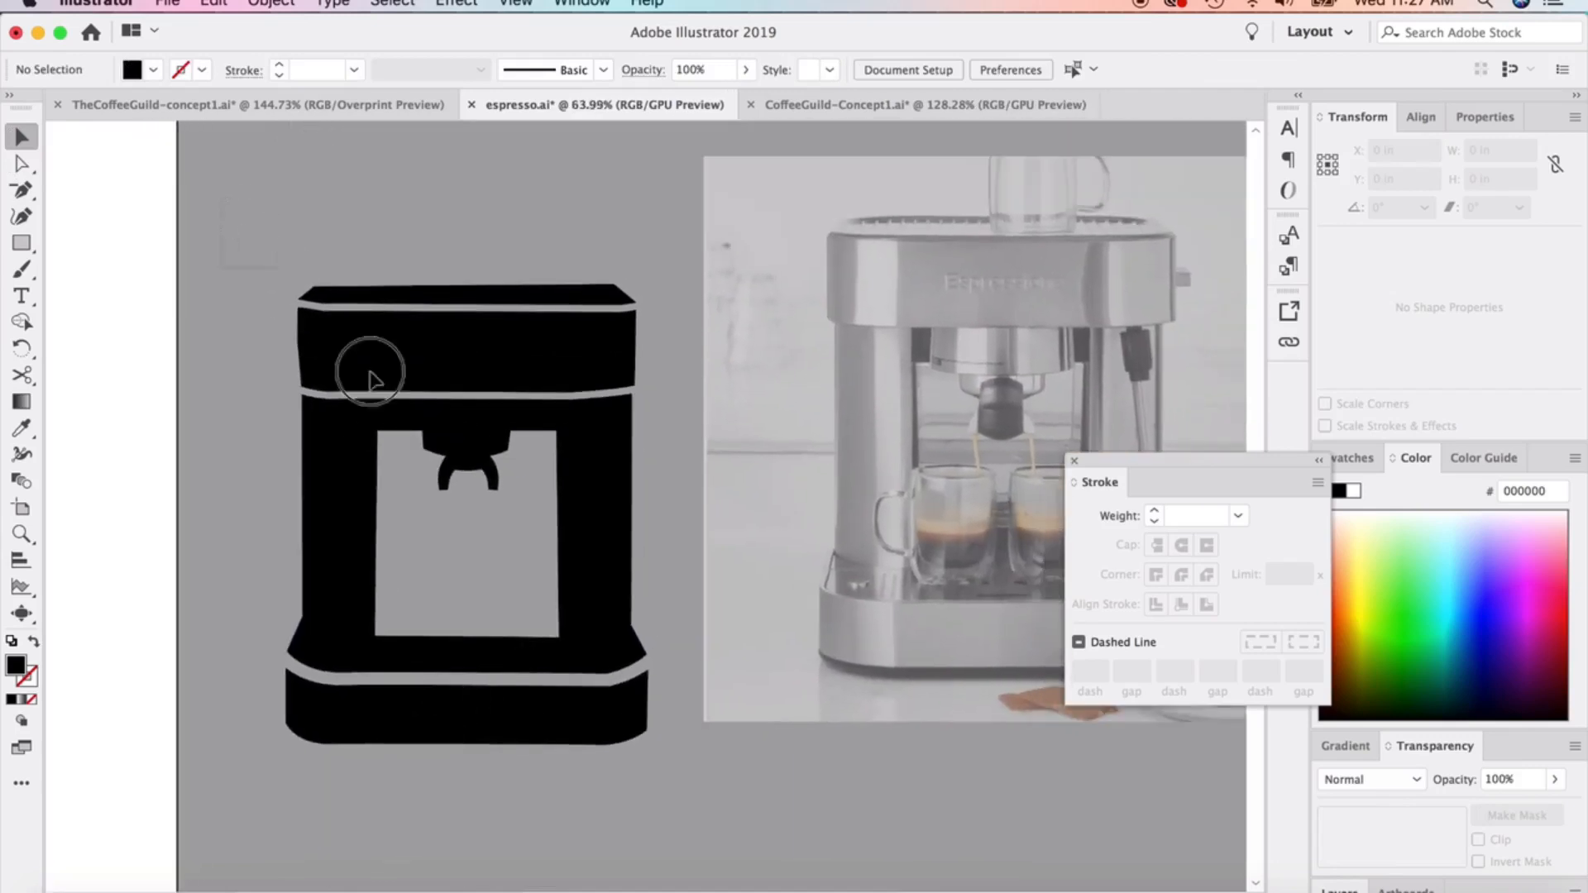
drag(370, 371, 338, 725)
click(408, 751)
drag(410, 806, 496, 348)
click(270, 241)
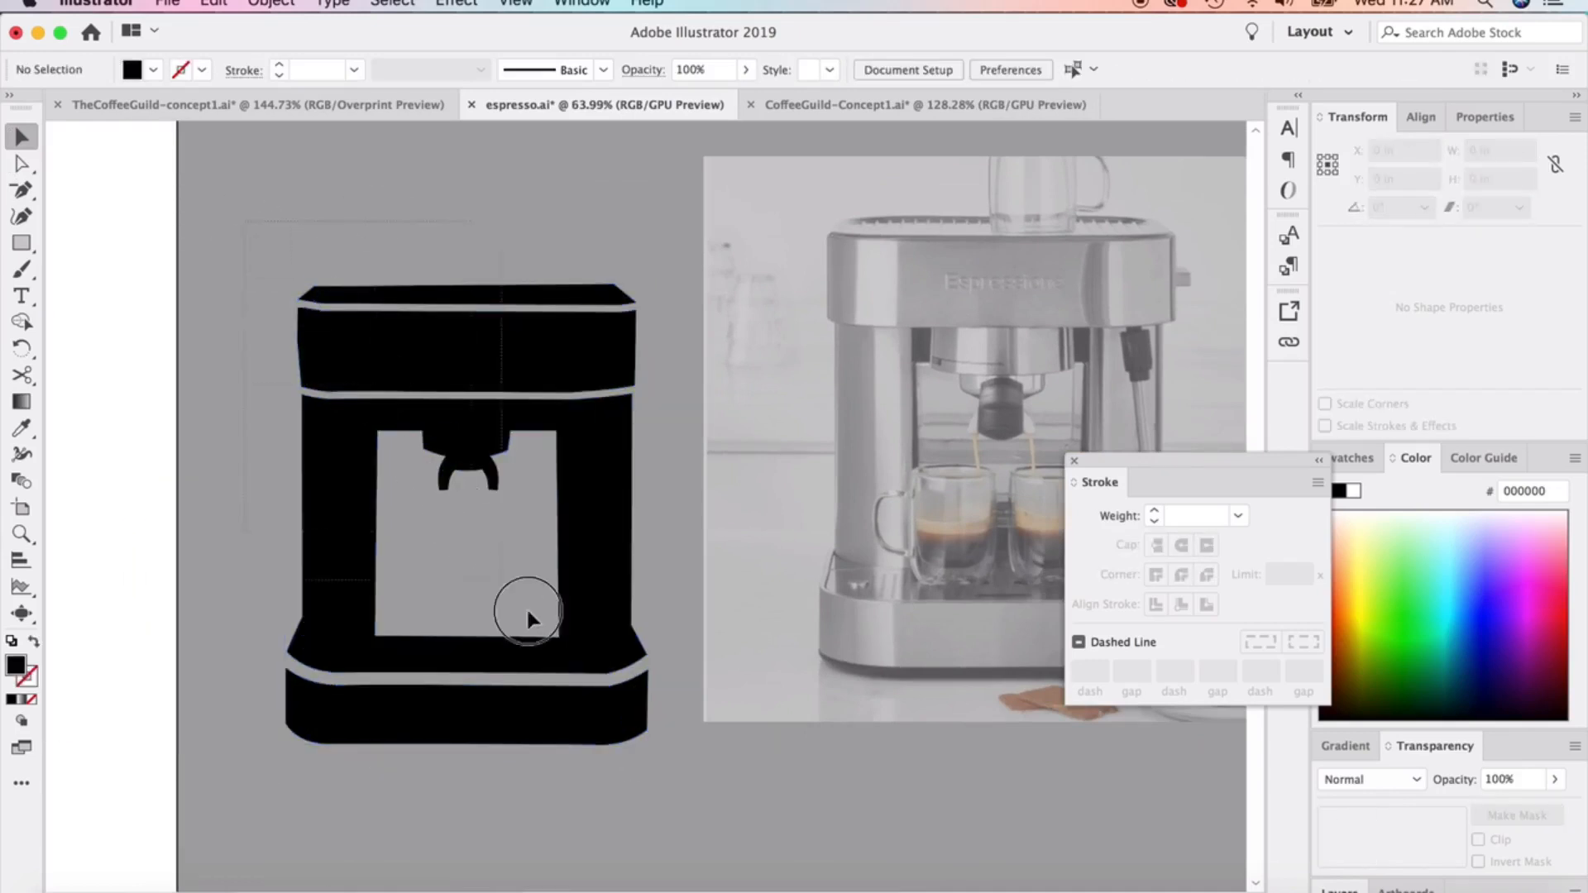
drag(528, 618, 649, 770)
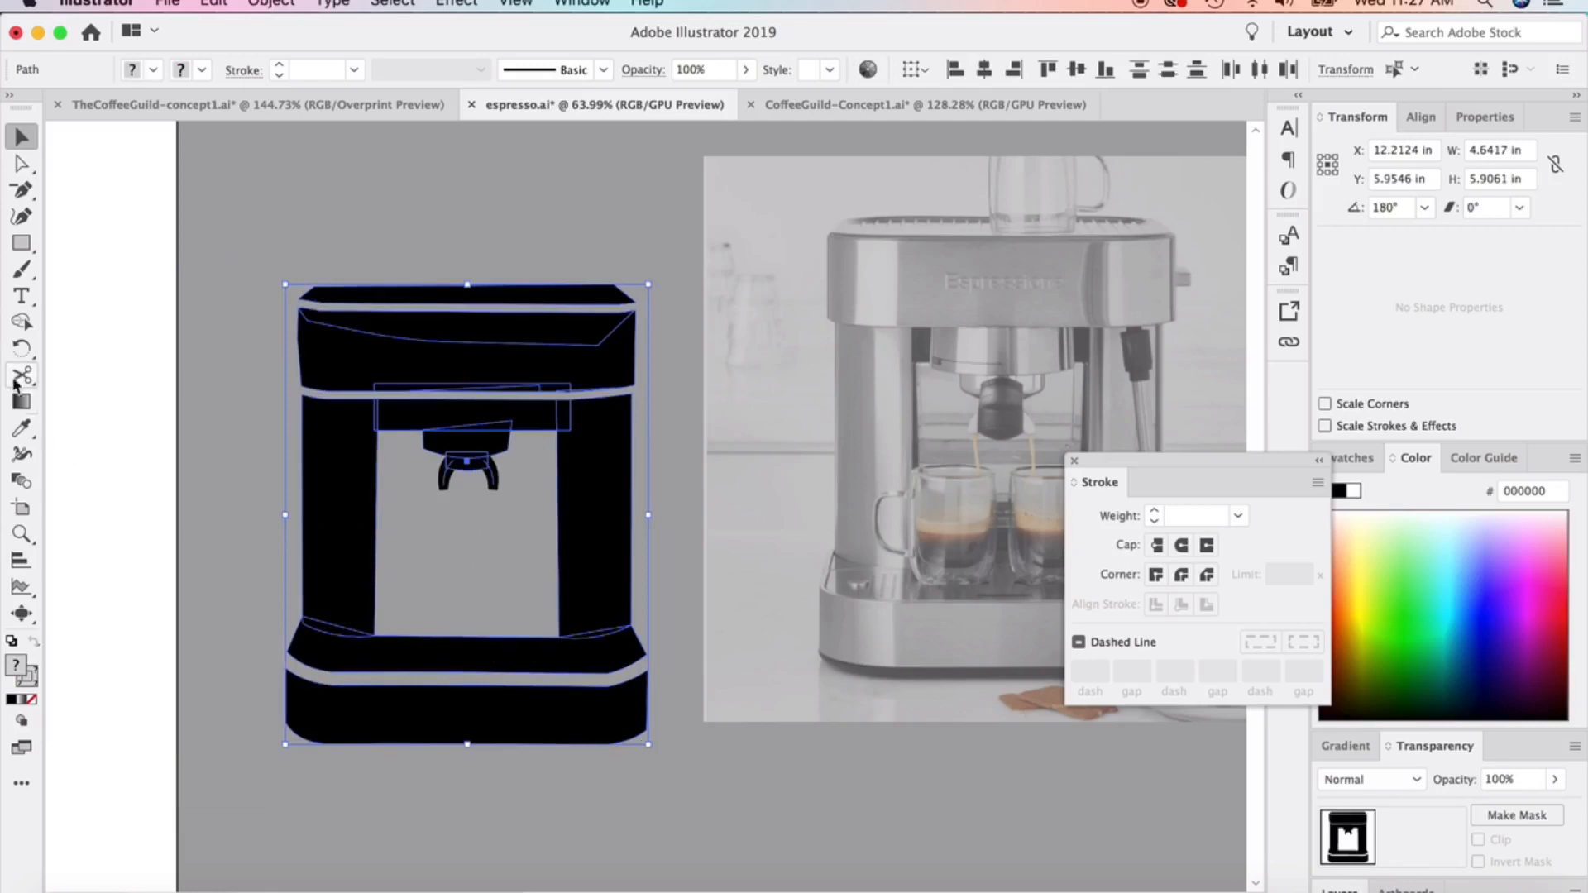
click(21, 322)
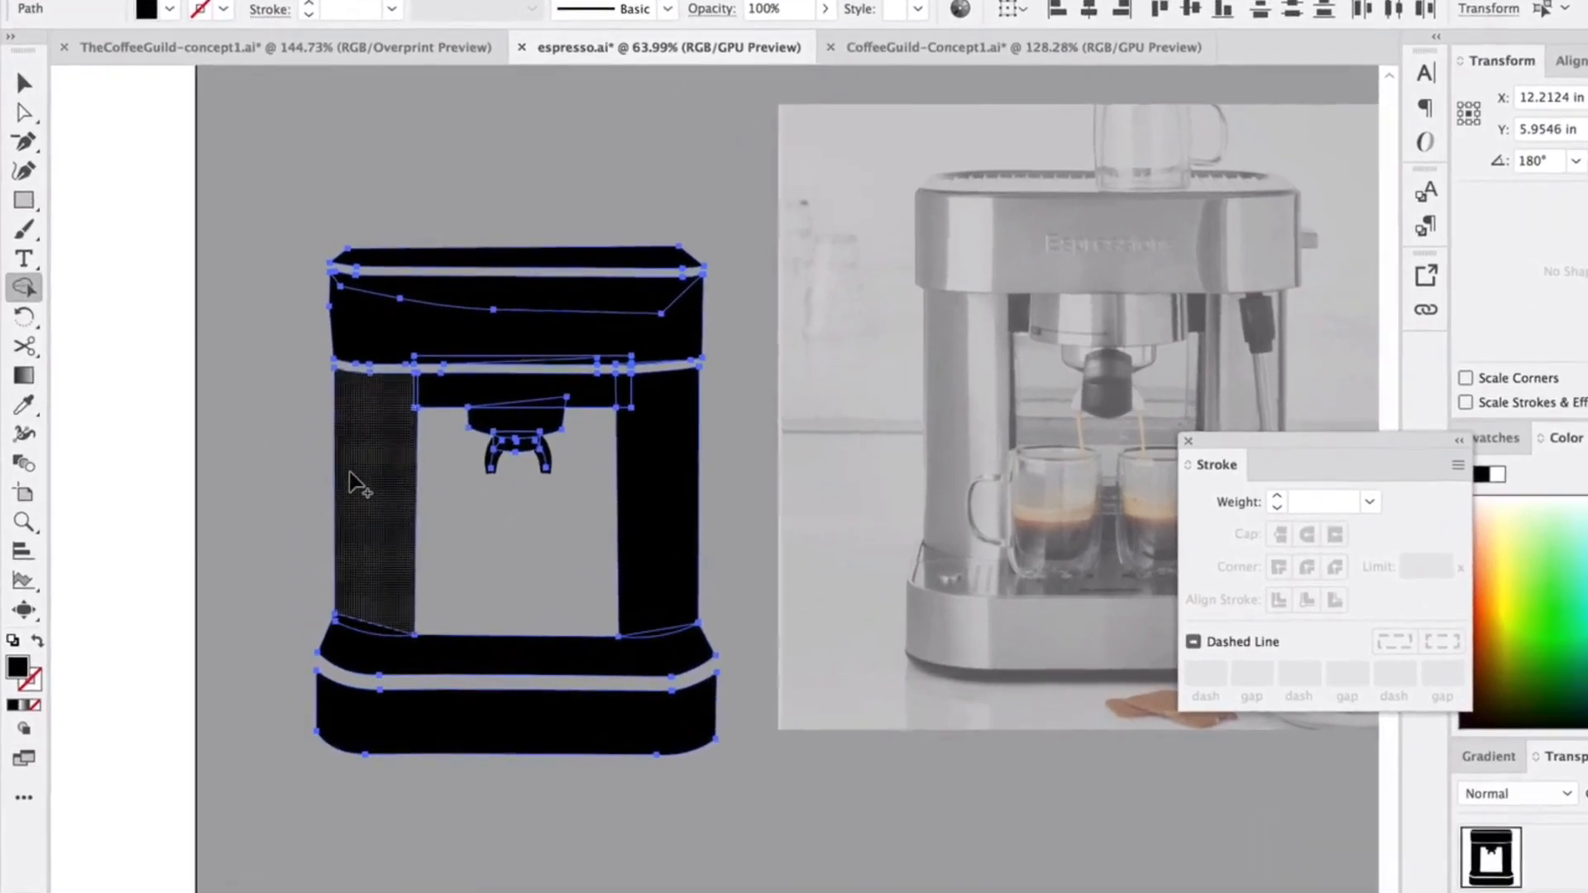
Merge the overlapping pieces of the upper band and of the columns, centre panel and base ledge with the Shape Builder tool
mouse_move(349, 478)
mouse_down()
mouse_move(393, 382)
mouse_move(437, 369)
mouse_move(546, 365)
mouse_move(579, 420)
mouse_move(559, 434)
mouse_move(647, 365)
mouse_move(745, 387)
mouse_up()
key(super+z)
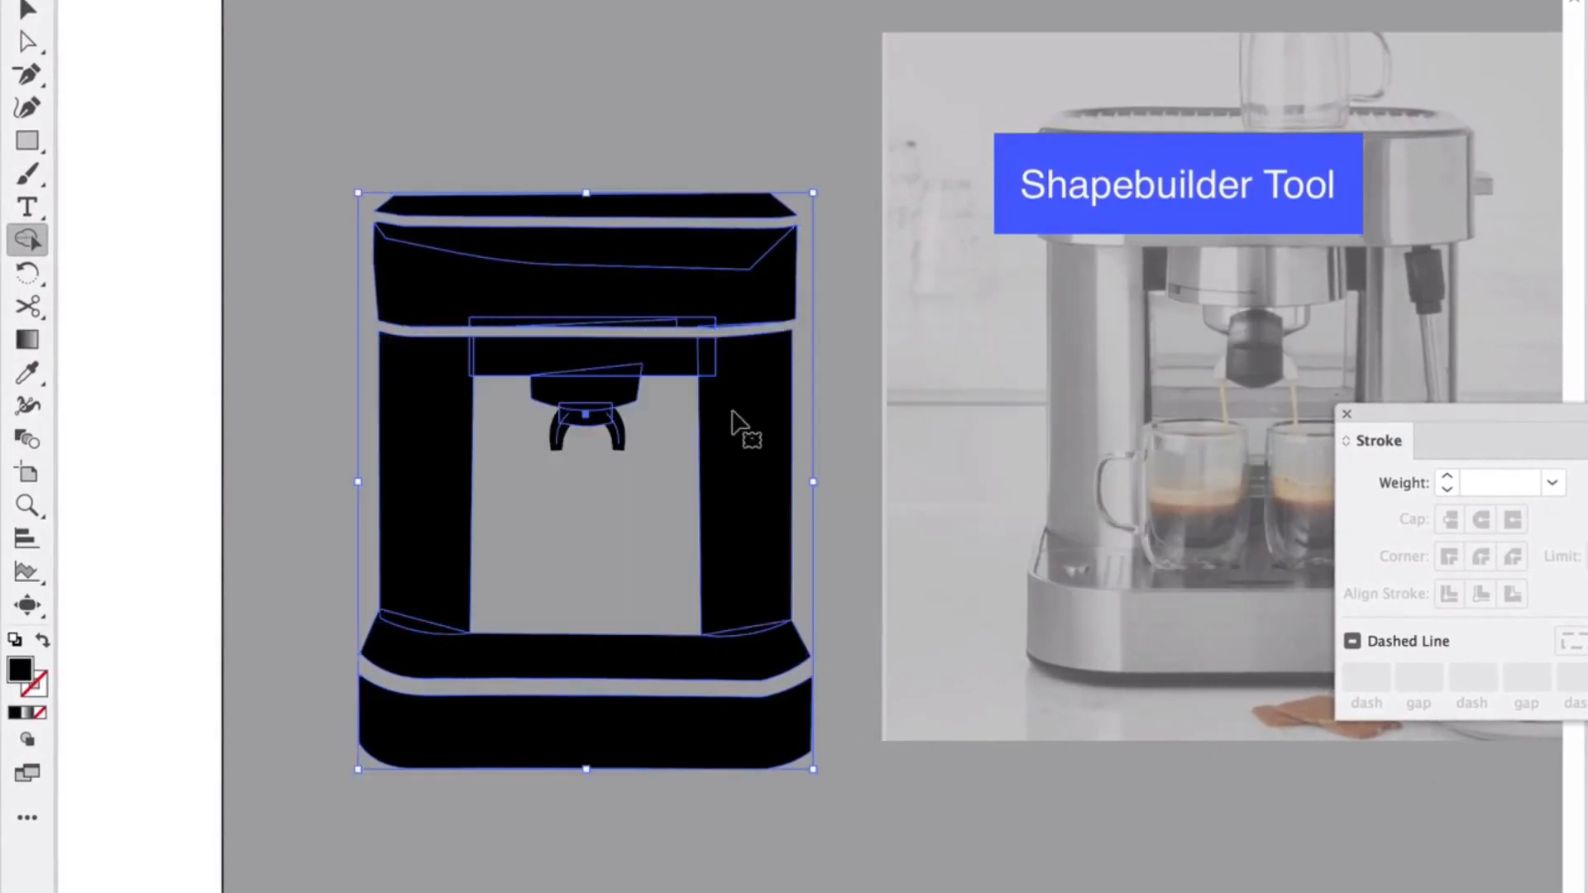
mouse_move(426, 414)
mouse_down()
mouse_move(491, 356)
mouse_move(733, 359)
mouse_move(617, 354)
mouse_move(603, 390)
mouse_up()
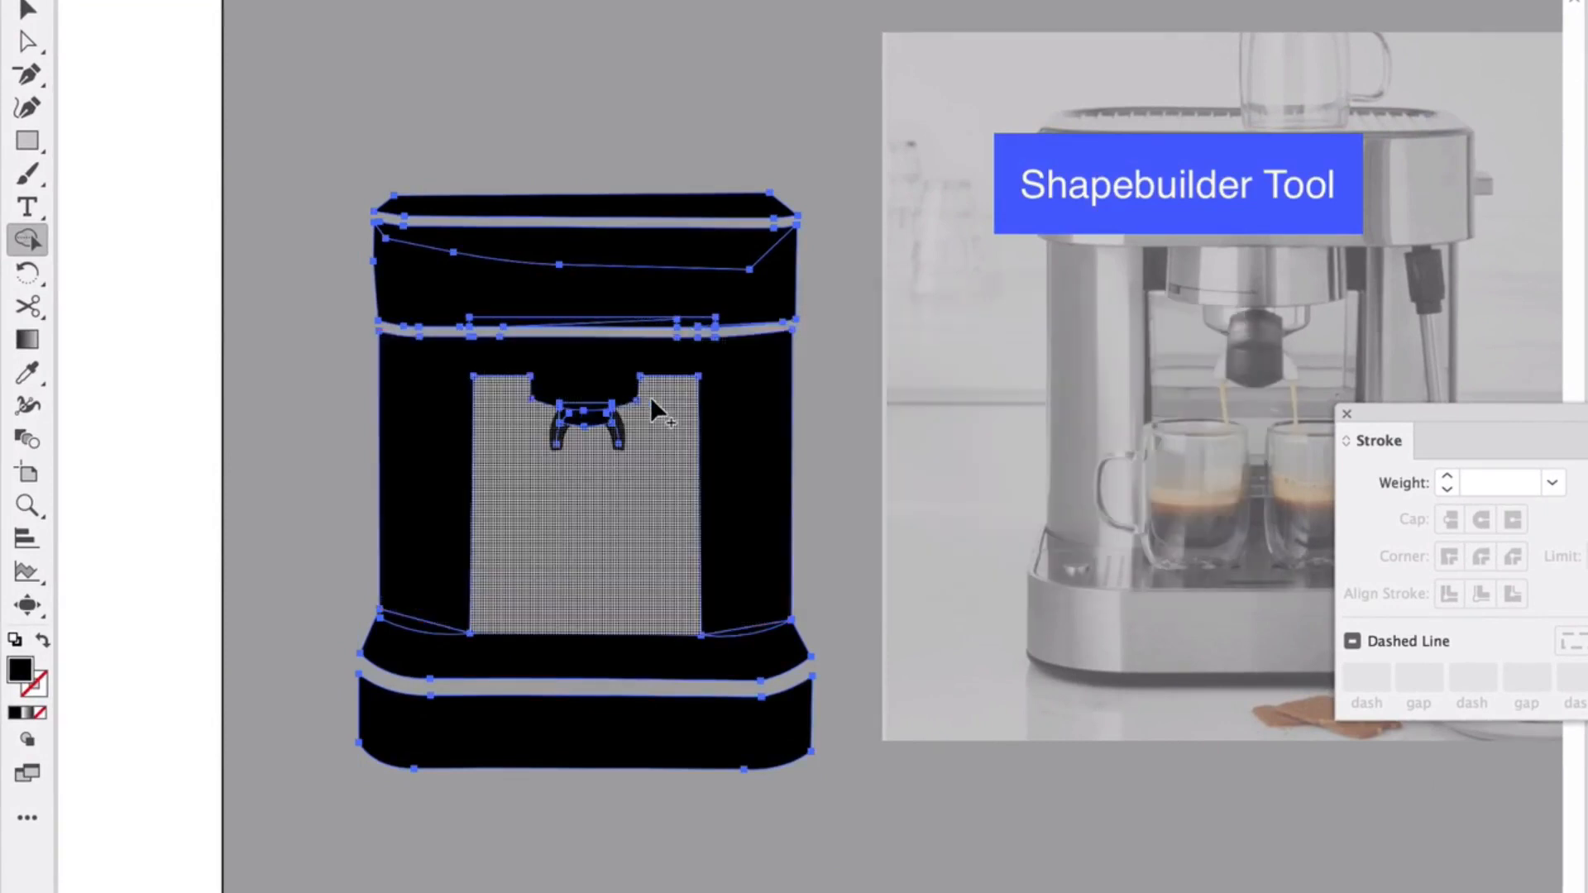
mouse_move(507, 316)
mouse_down()
mouse_move(532, 330)
mouse_move(585, 273)
mouse_move(620, 284)
mouse_move(663, 340)
mouse_up()
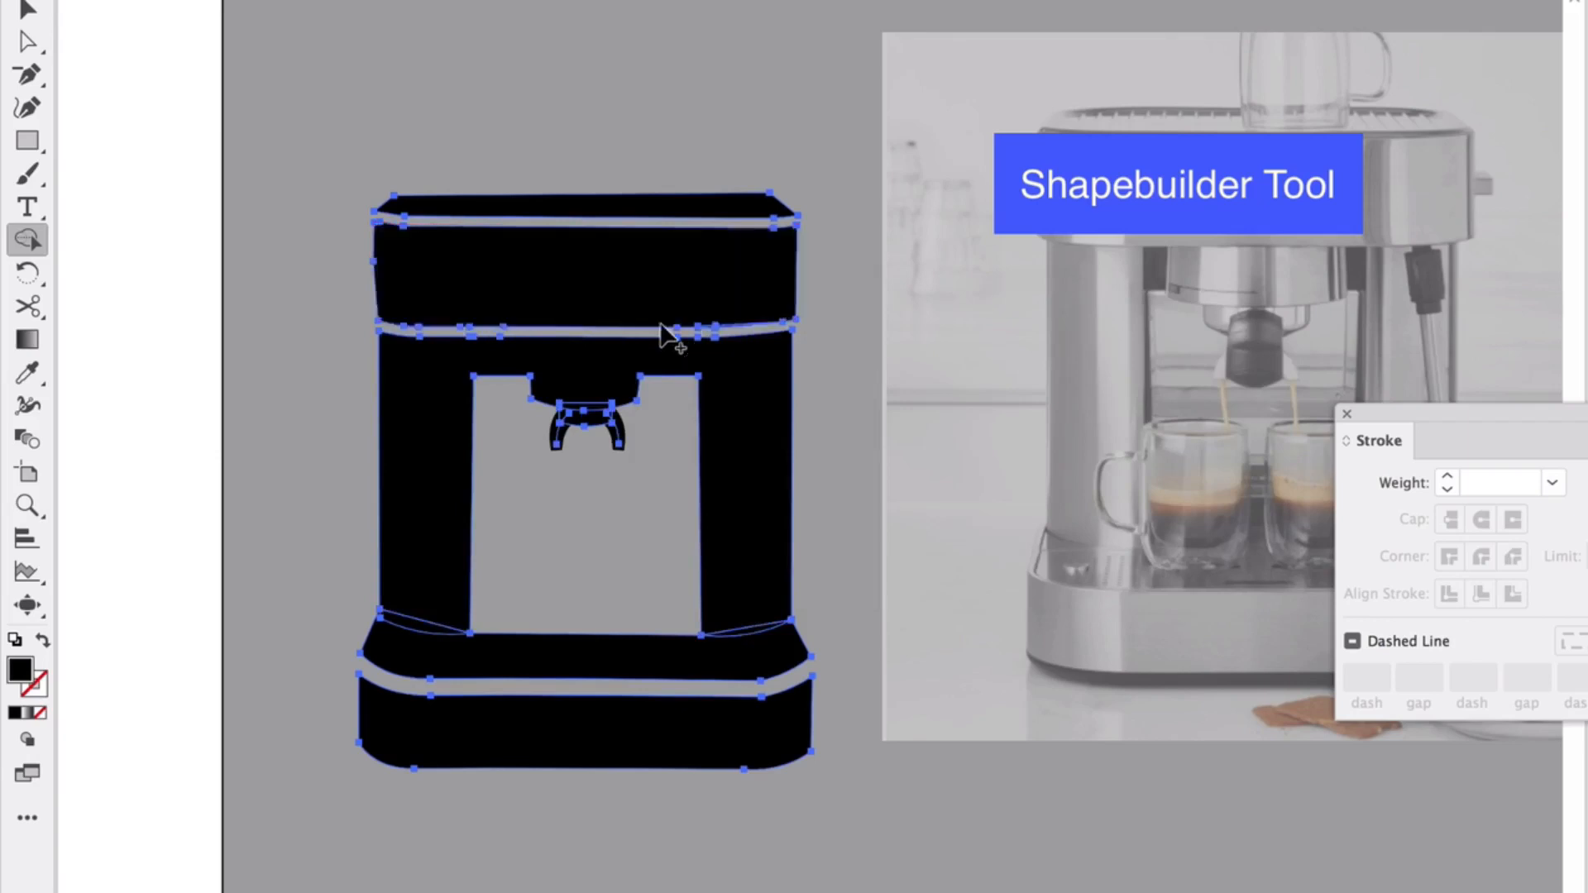
mouse_move(430, 662)
mouse_down()
mouse_move(408, 631)
mouse_move(752, 663)
mouse_move(754, 626)
mouse_up()
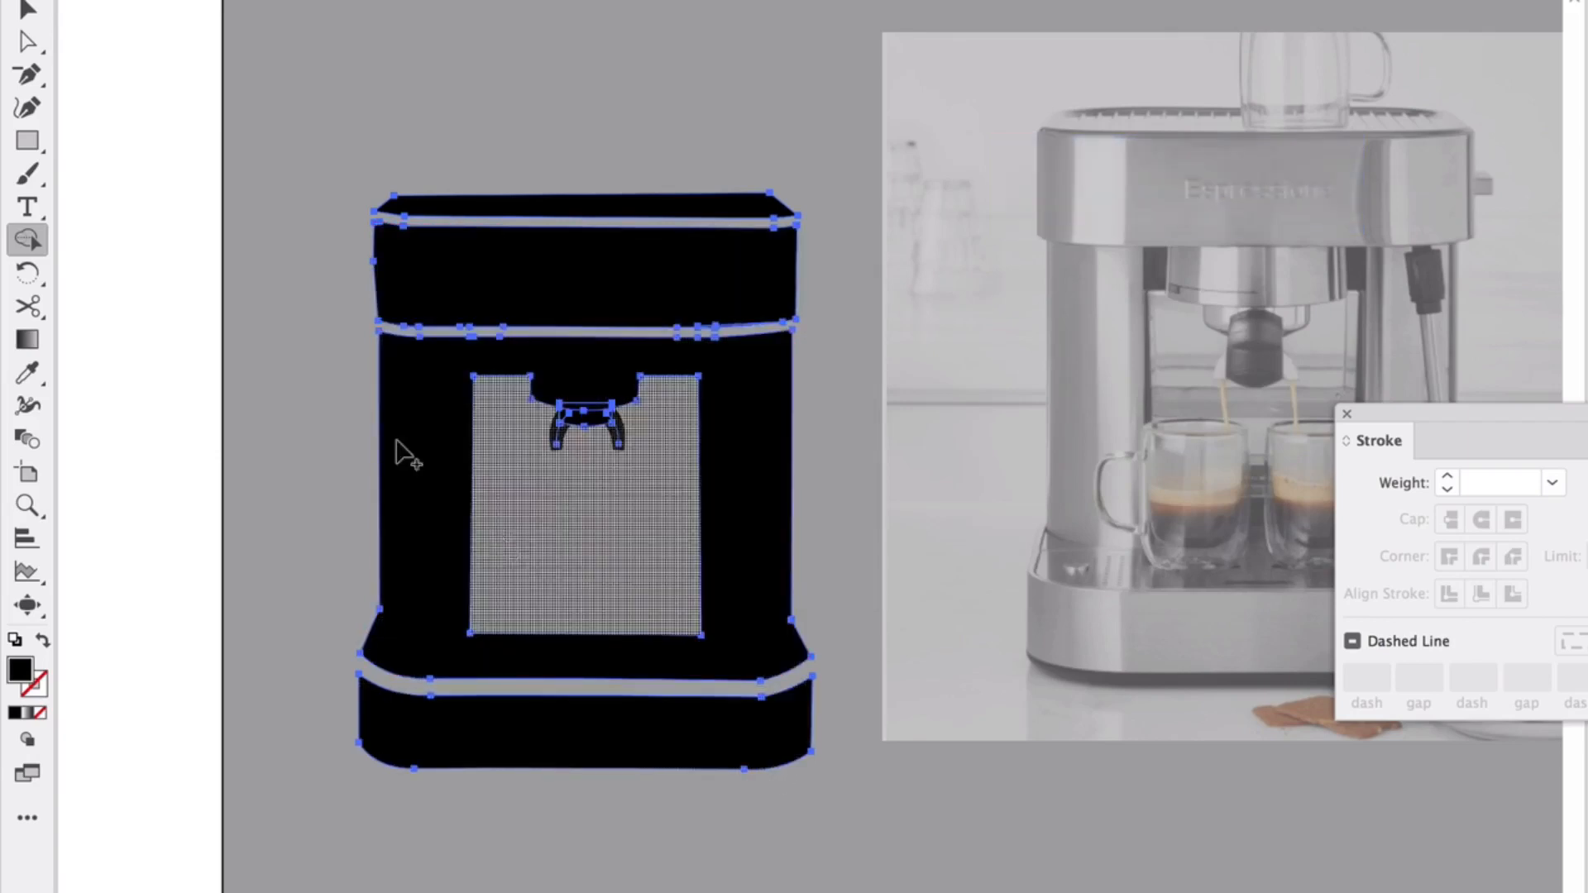
click(27, 10)
Select the whole machine with its live corner widgets shown, try rounding all corners at once, and clear the selection
click(323, 92)
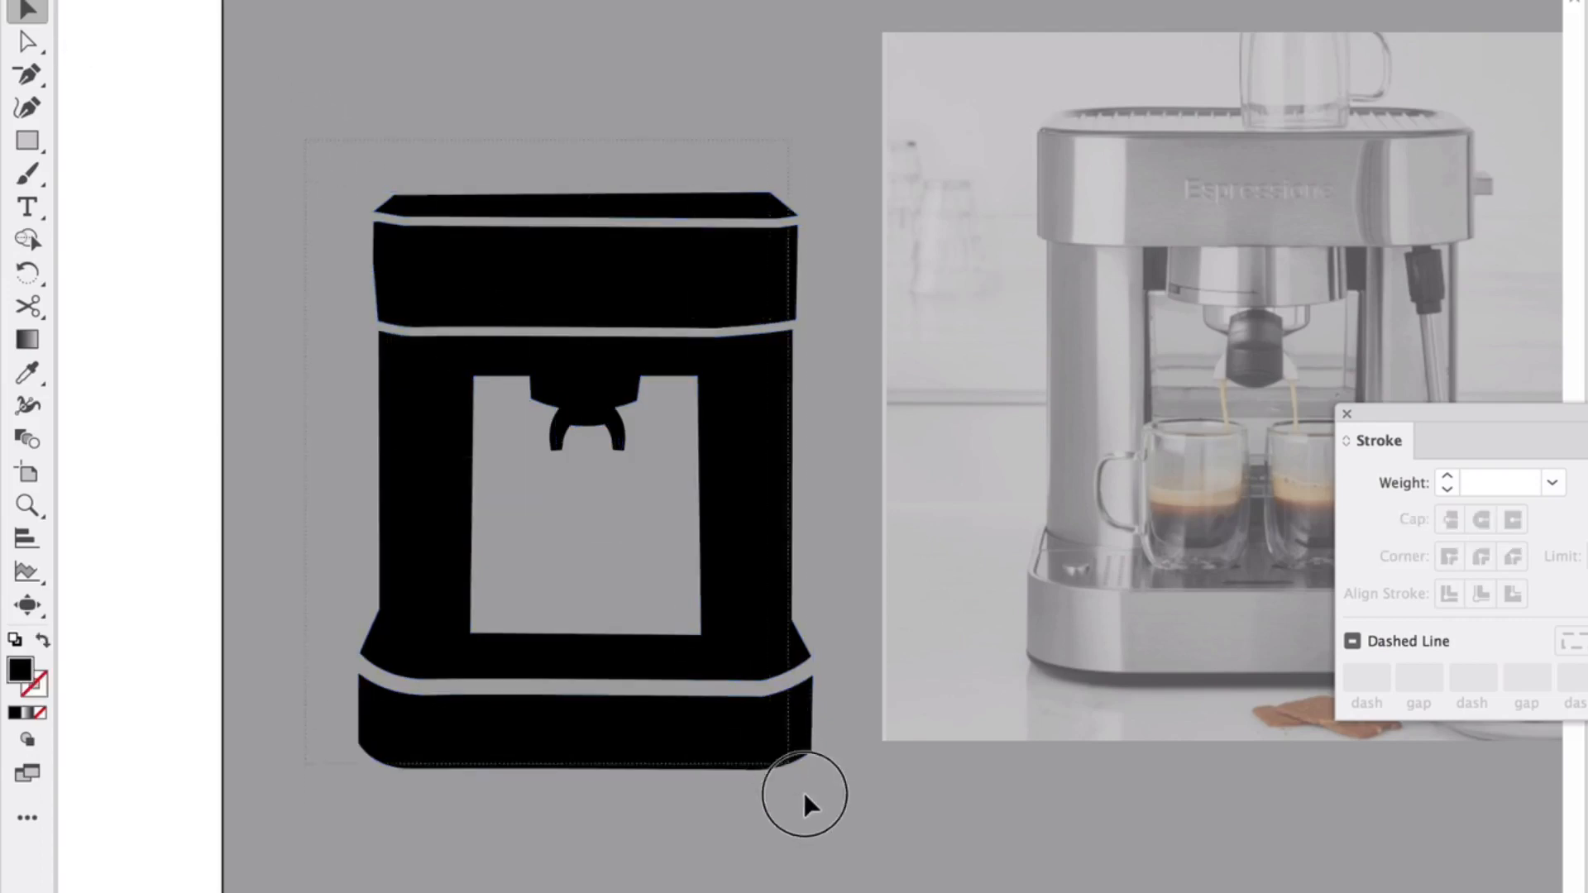
click(709, 610)
right_click(709, 610)
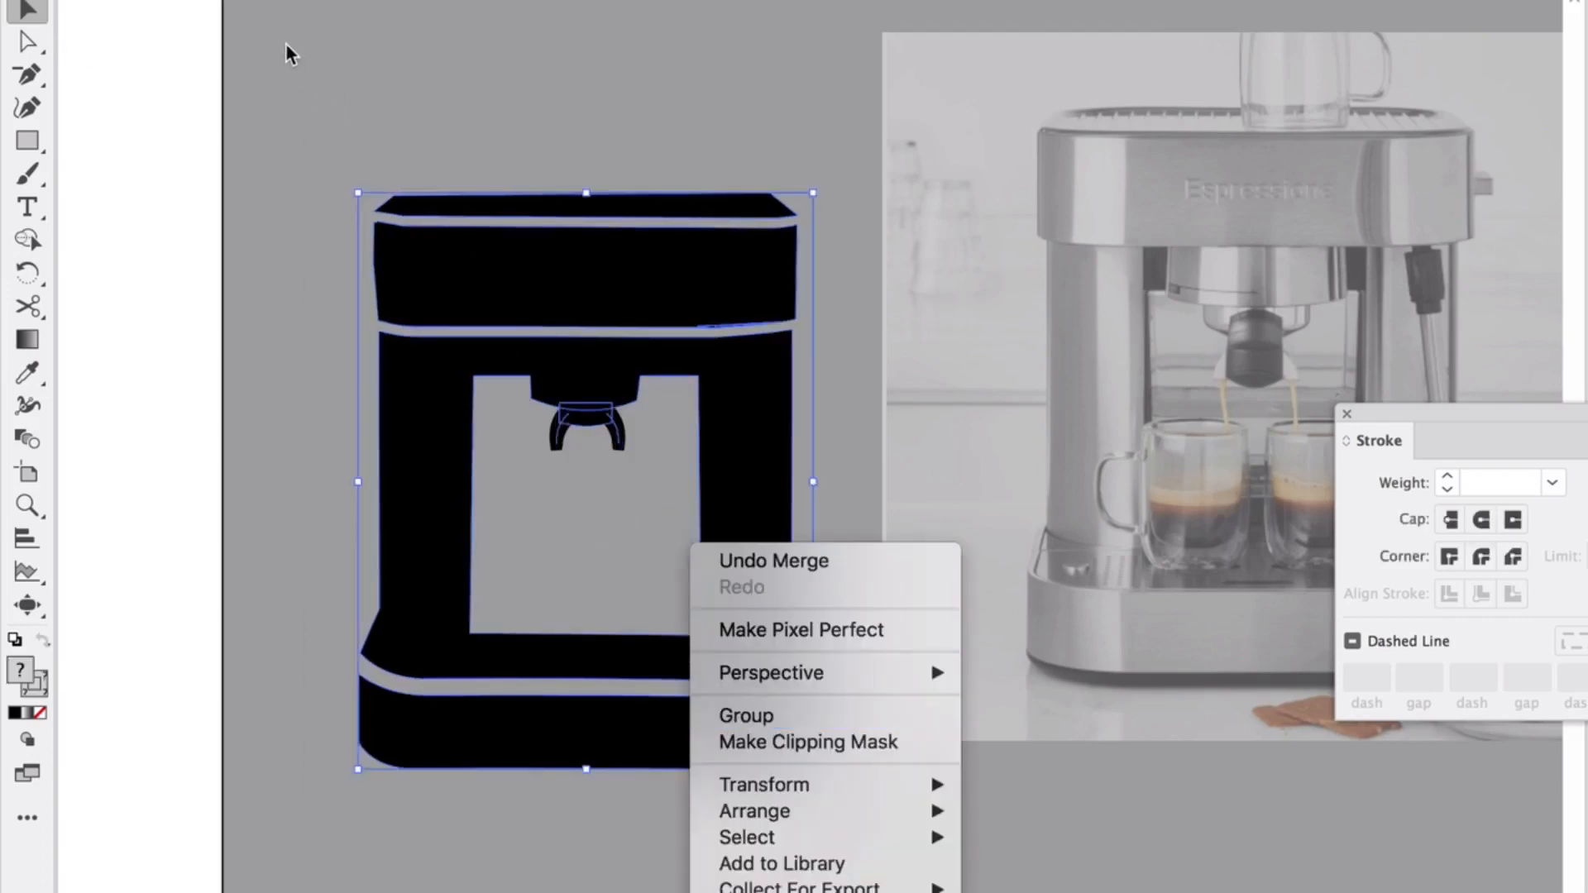
click(86, 63)
drag(174, 92, 546, 418)
drag(317, 102, 819, 809)
click(28, 42)
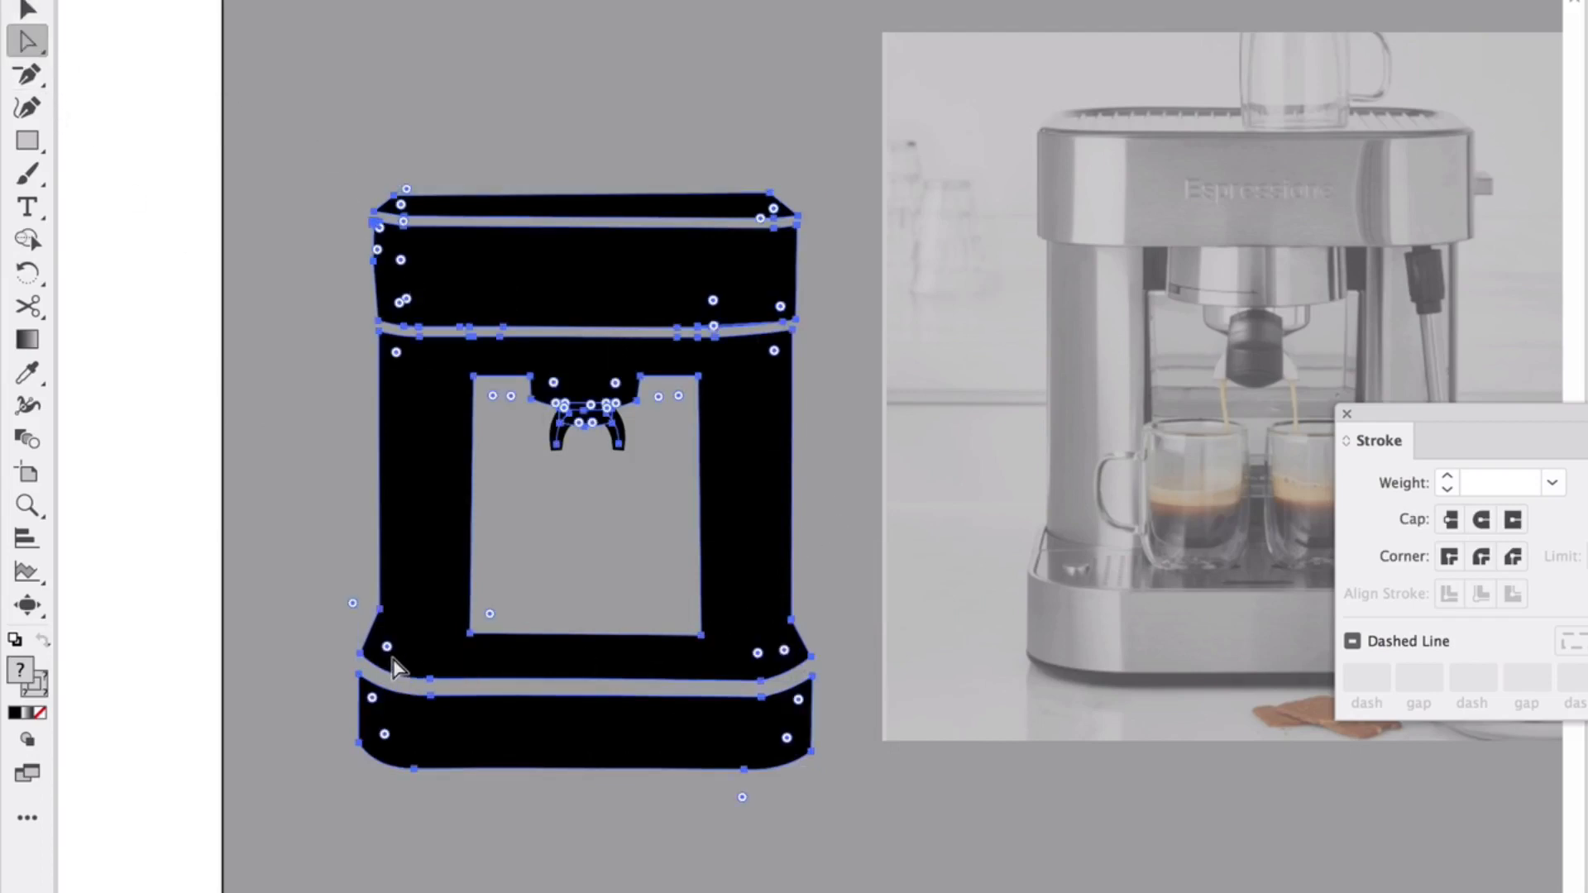
scroll(393, 667, up, 2)
drag(380, 649, 538, 584)
key(v)
click(298, 131)
Select the machine's main body and round its corners, including those beside the spout, using the live corner widgets
click(483, 382)
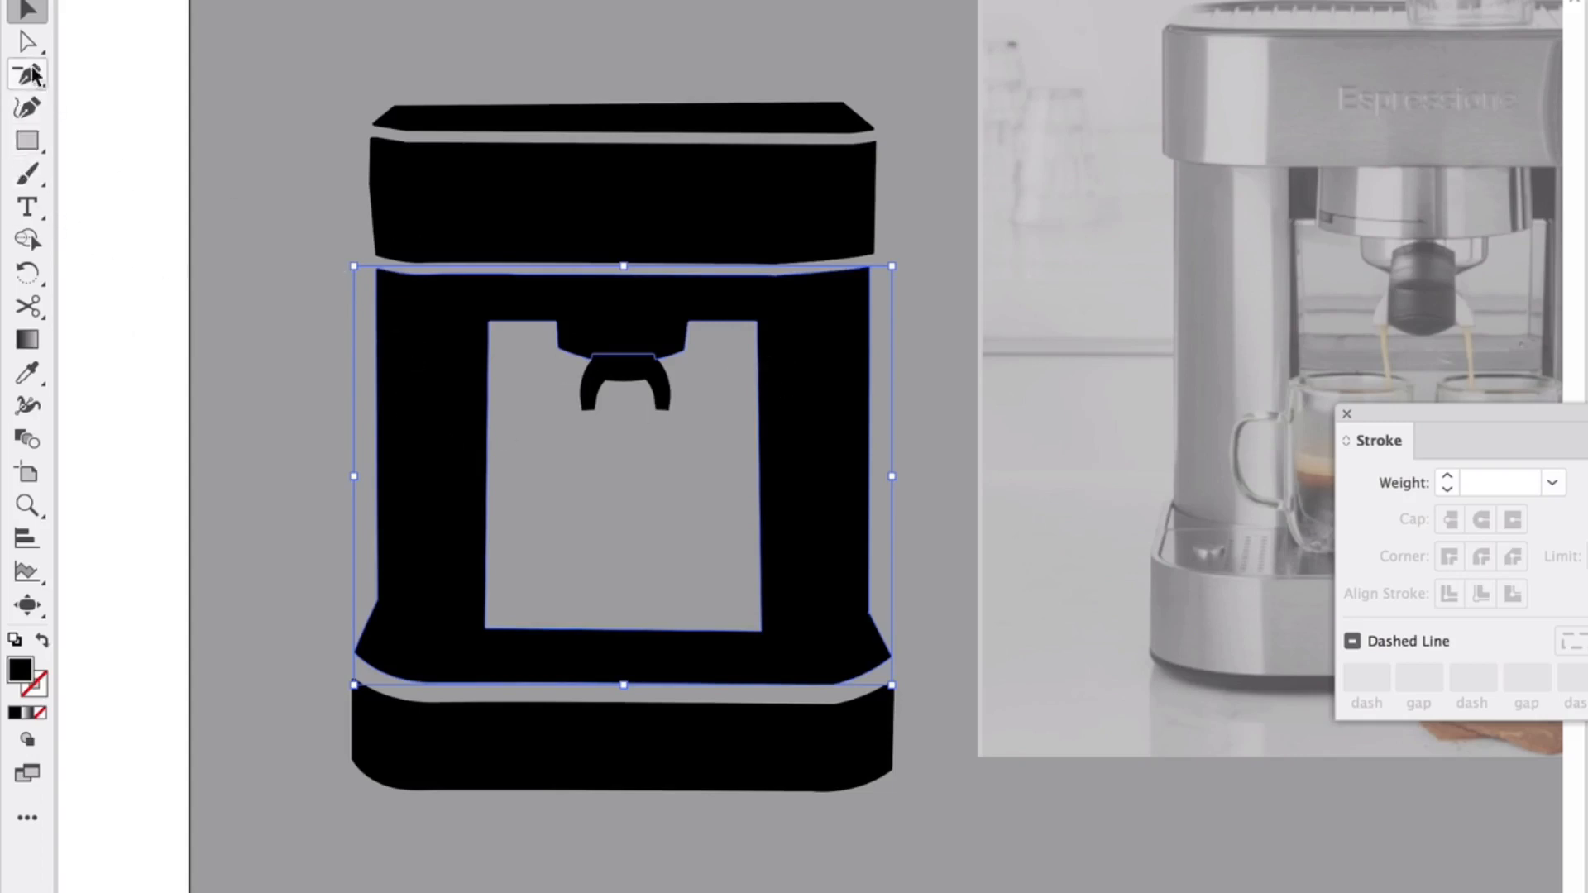
click(28, 41)
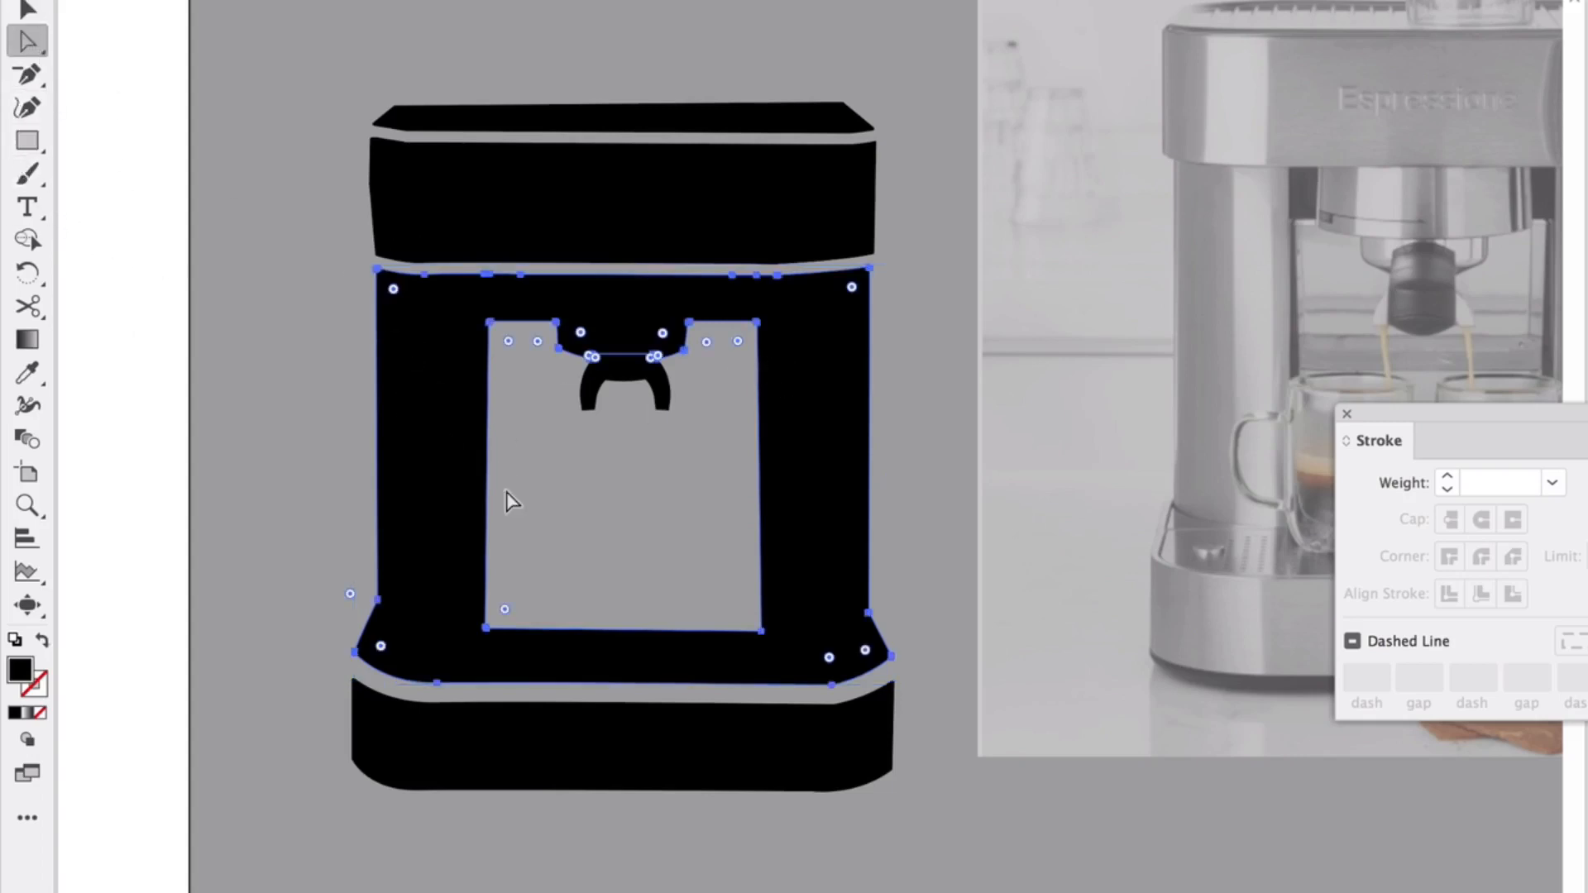
double_click(583, 333)
click(1032, 430)
click(583, 331)
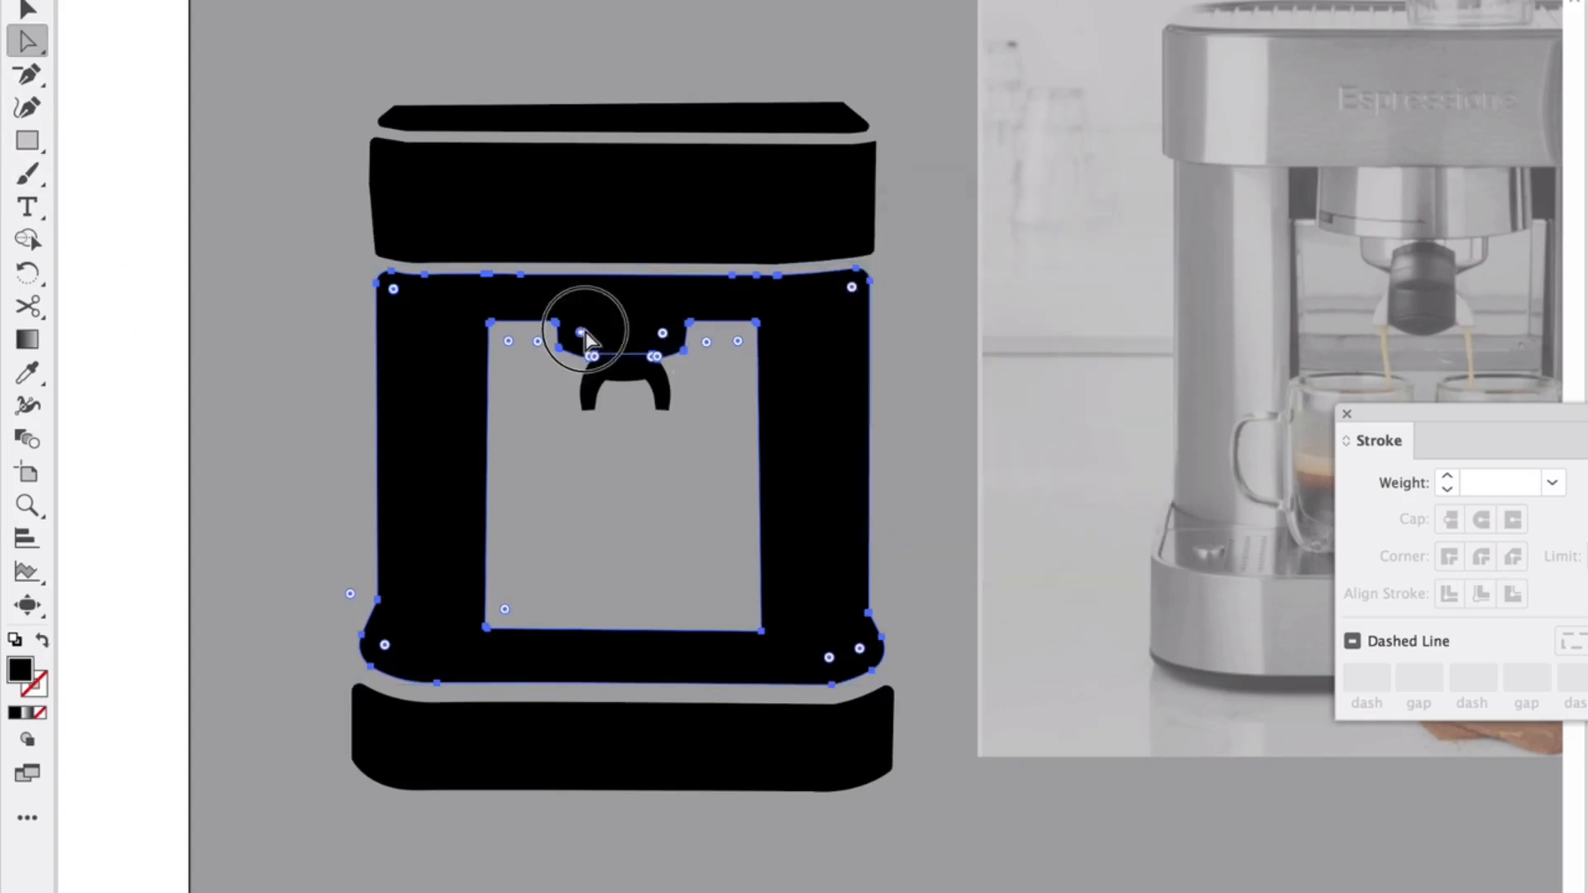
drag(583, 333, 661, 337)
double_click(663, 334)
key(Return)
click(749, 416)
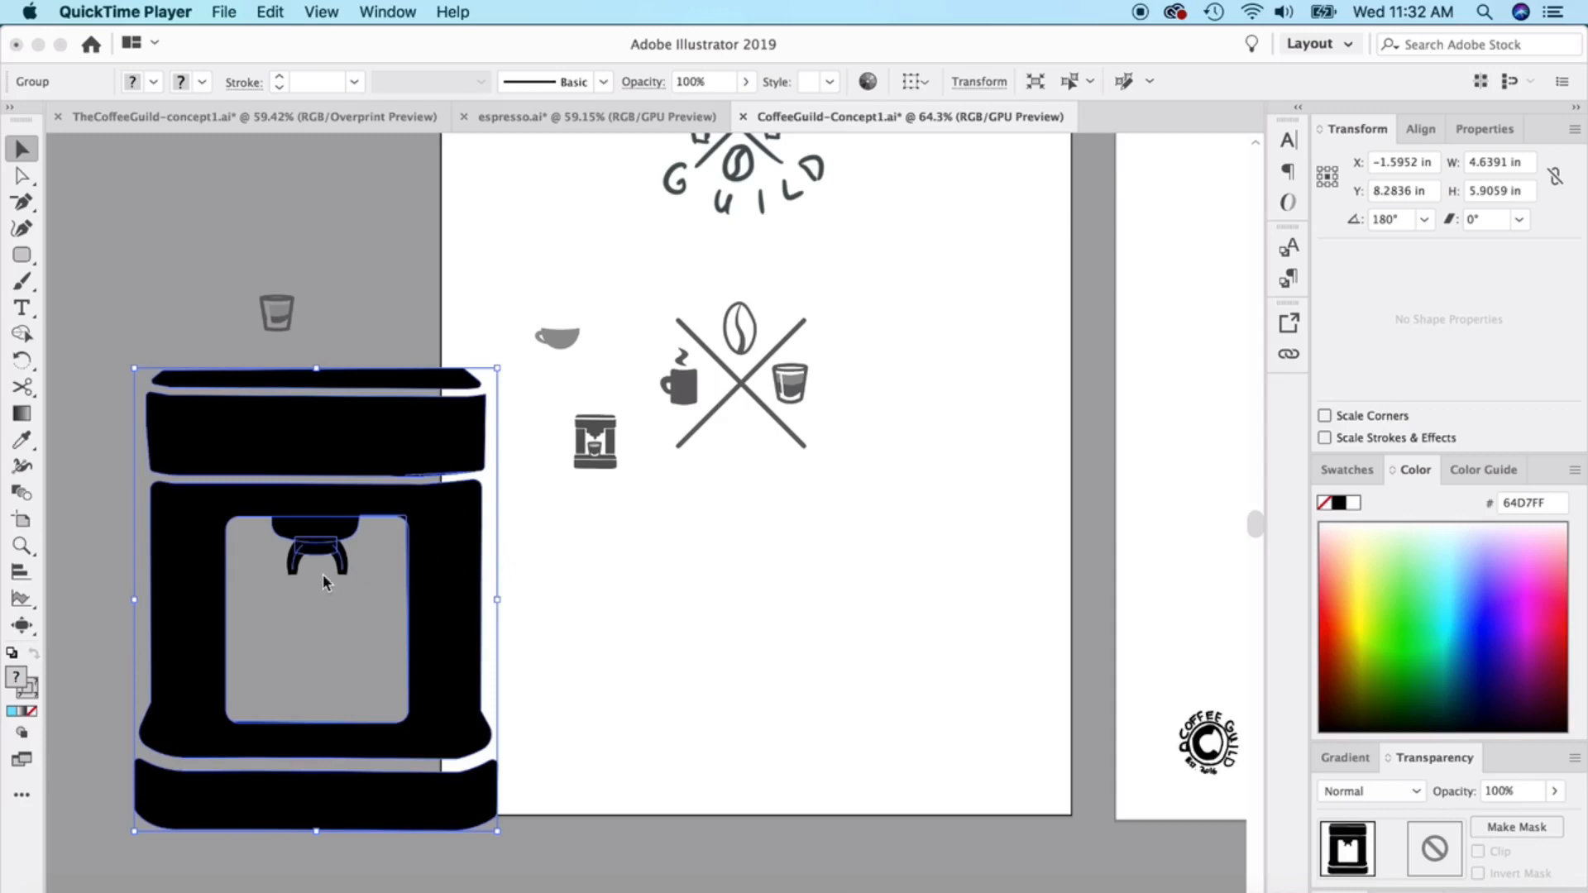
Convert the strokes in the machine group in CoffeeGuild-Concept1.ai into filled shapes with Outline Stroke
click(224, 12)
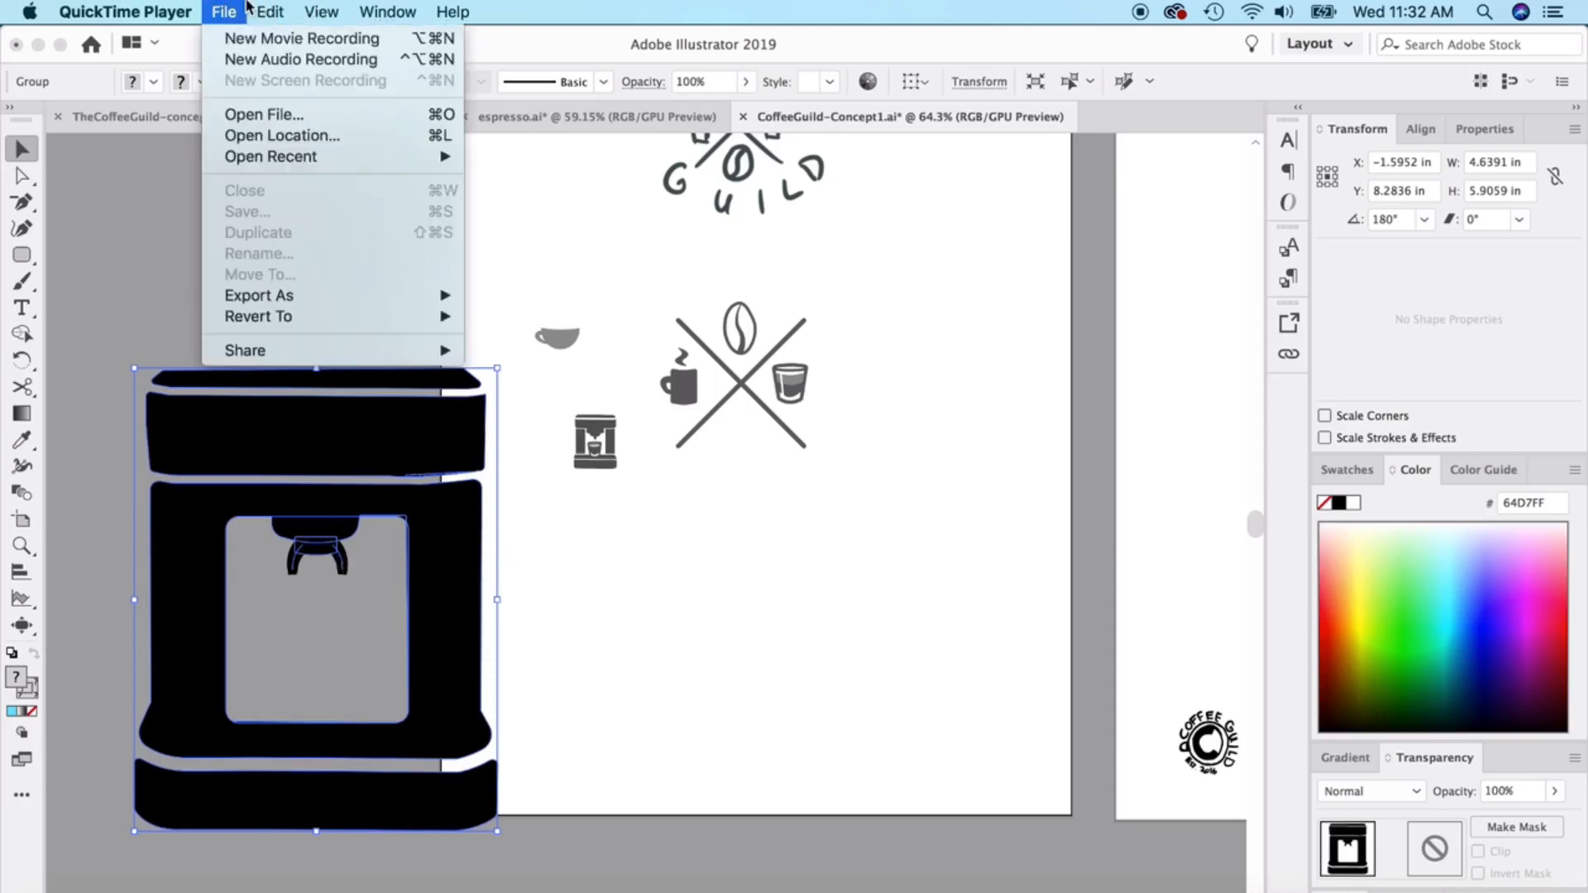
click(269, 10)
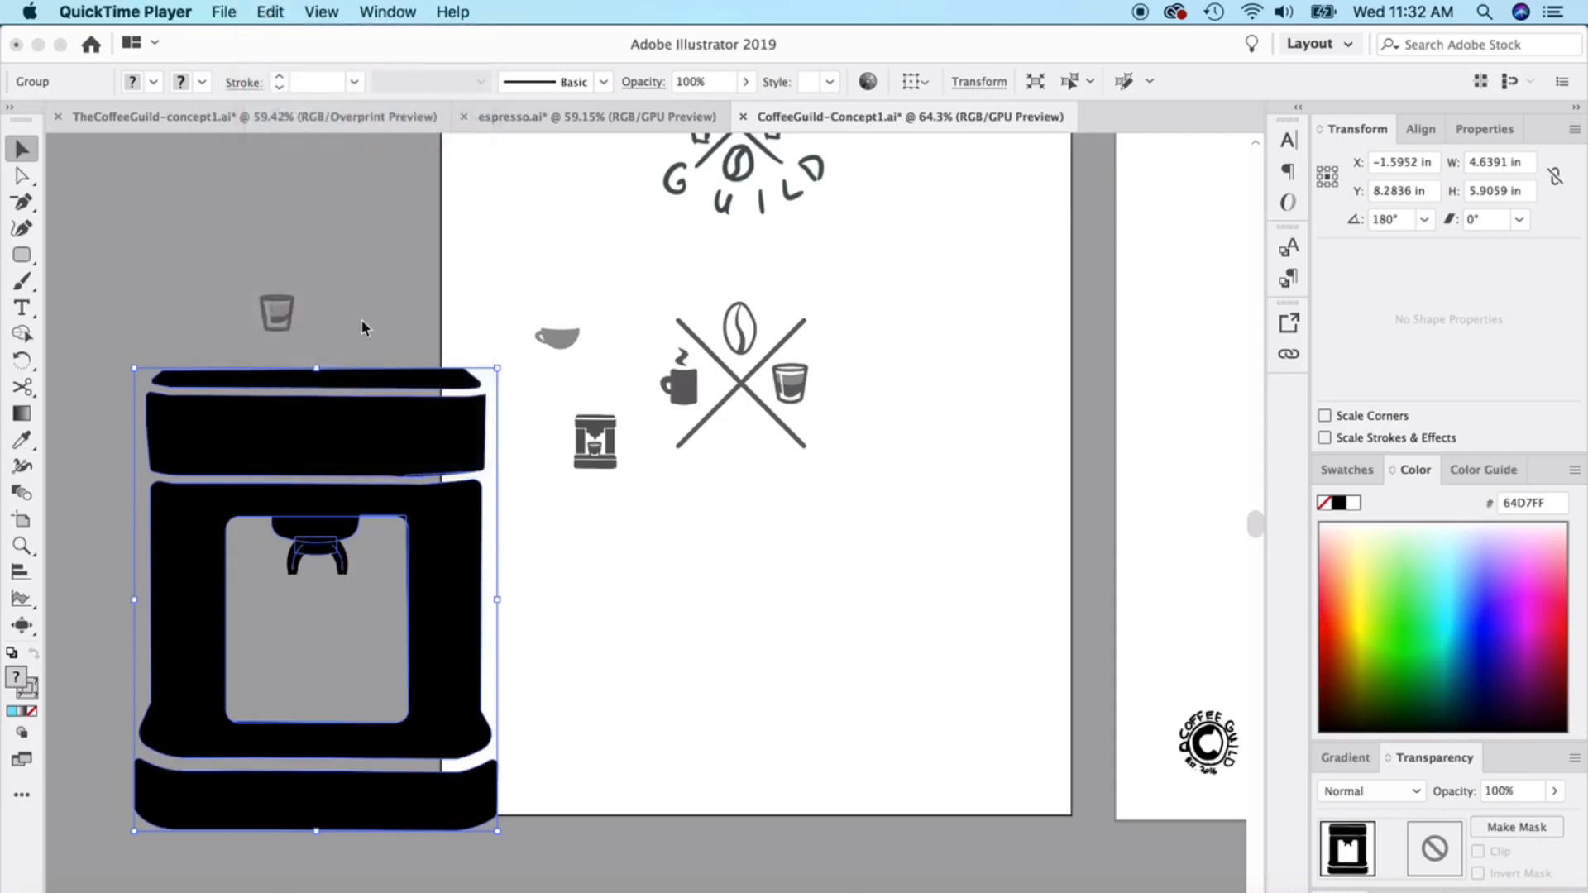
click(362, 326)
click(272, 12)
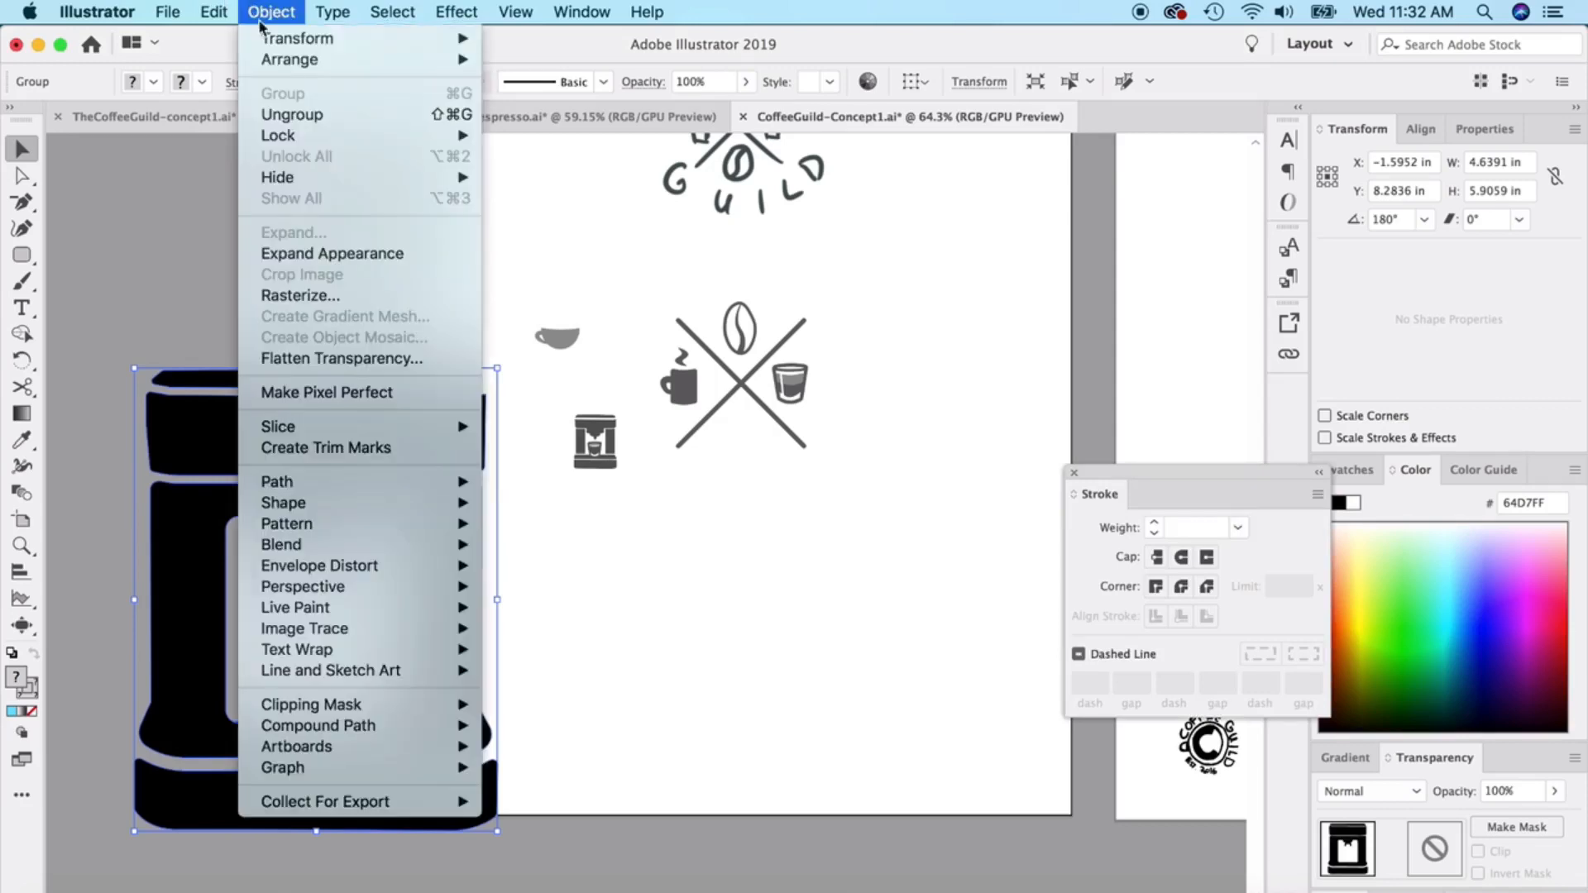
mouse_move(406, 482)
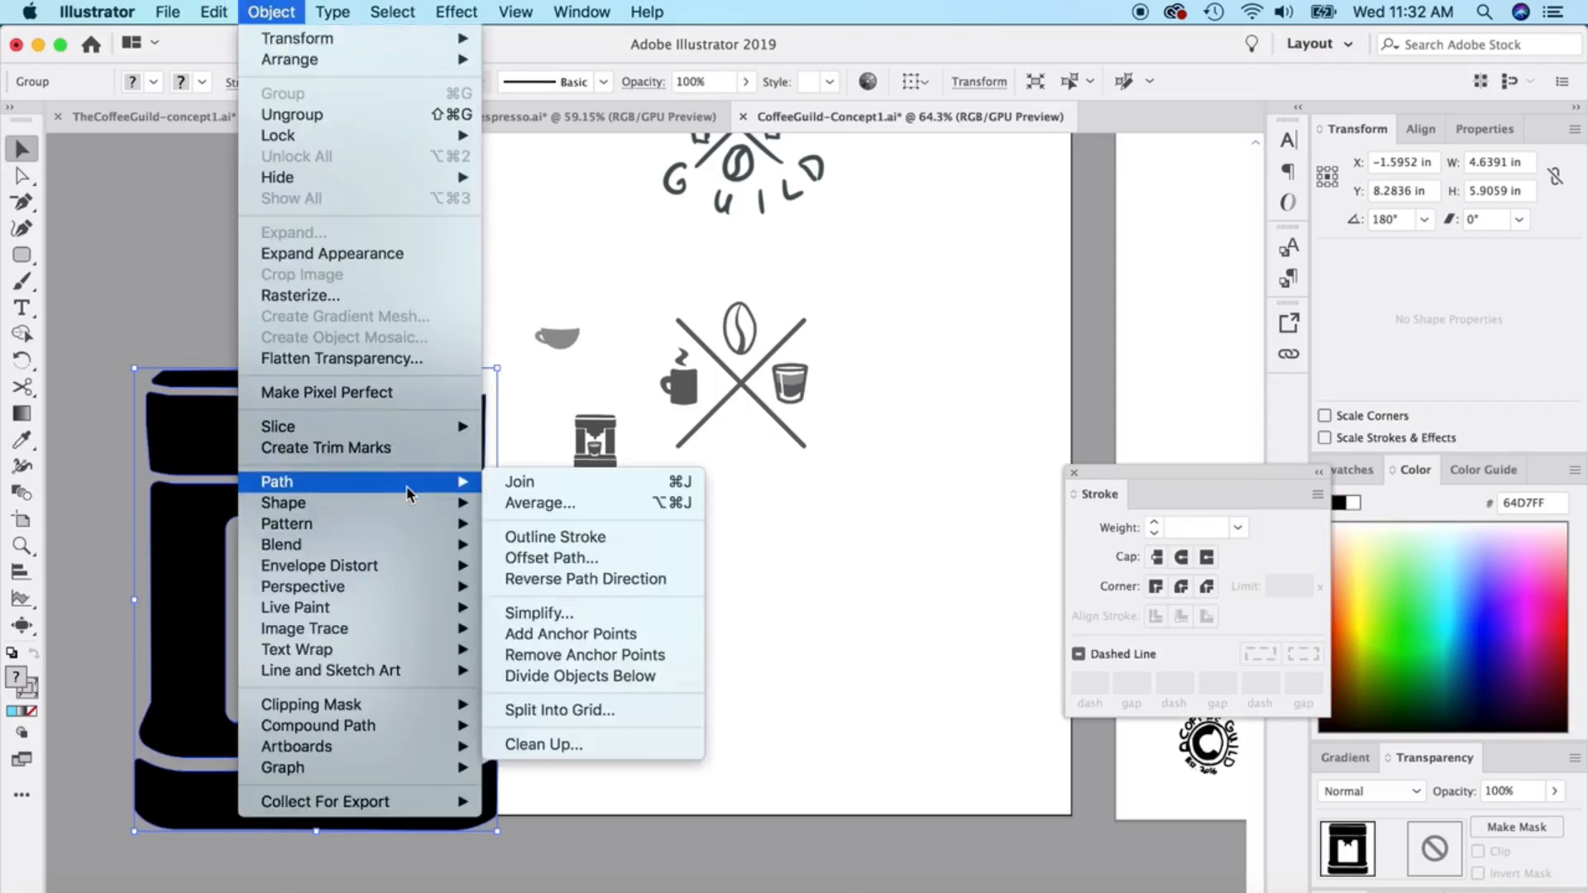
click(562, 539)
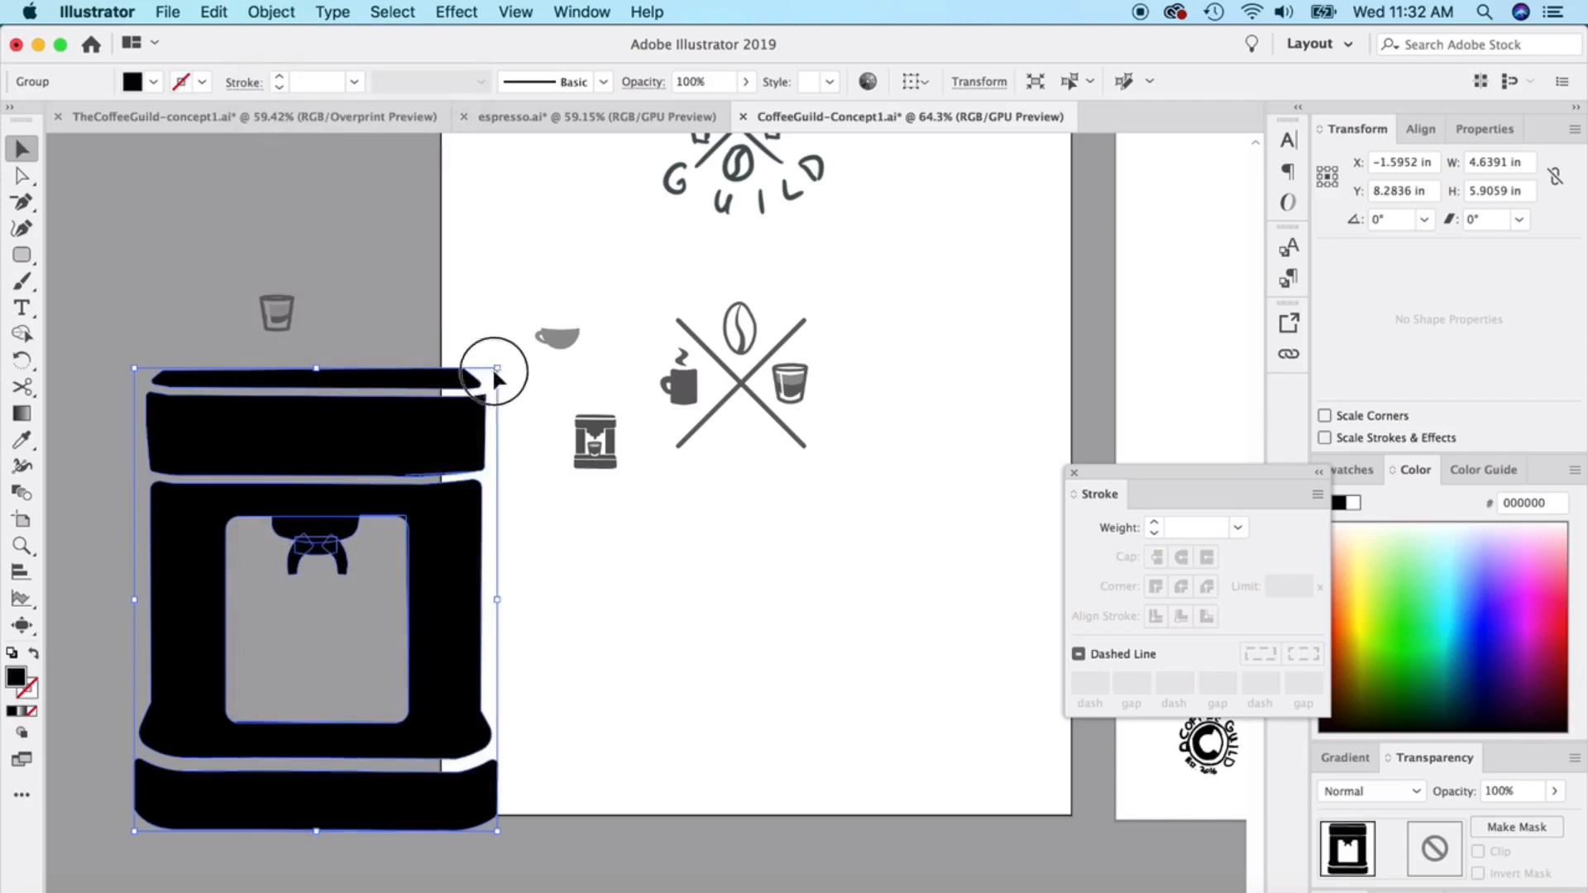
Scale the espresso machine down to about 0.59 by 0.75 in and place it in the lower gap of the X
drag(495, 376, 771, 448)
scroll(771, 448, up, 3)
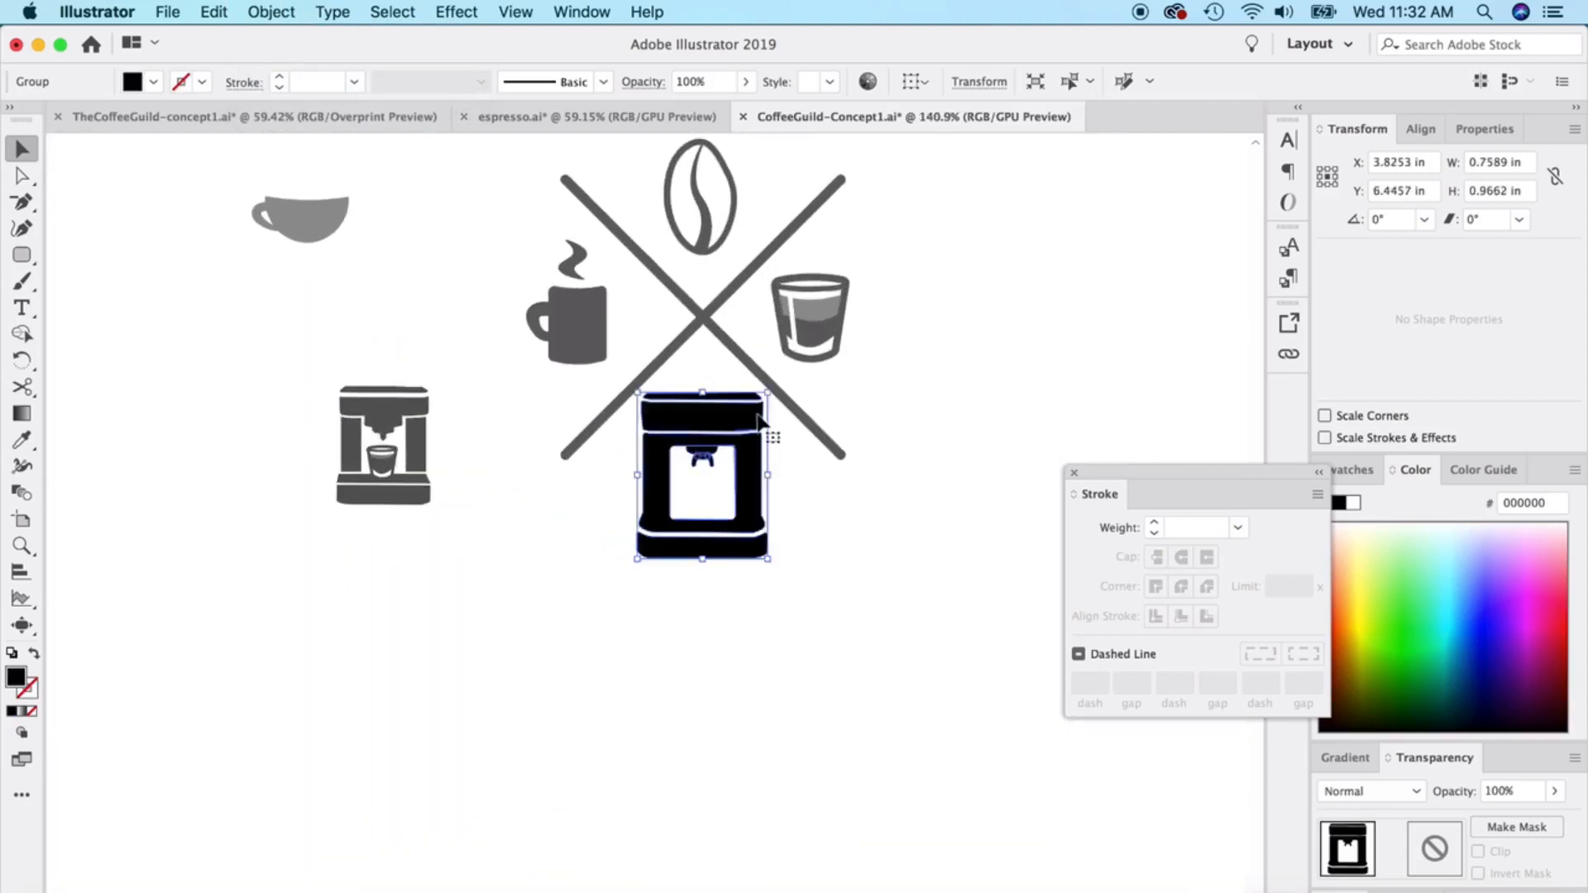
drag(767, 392, 724, 412)
Duplicate the shot glass icon, scale the copy to about 0.21 by 0.24 in, and place it inside the machine's opening
drag(893, 357, 790, 284)
key(super+c)
key(super+v)
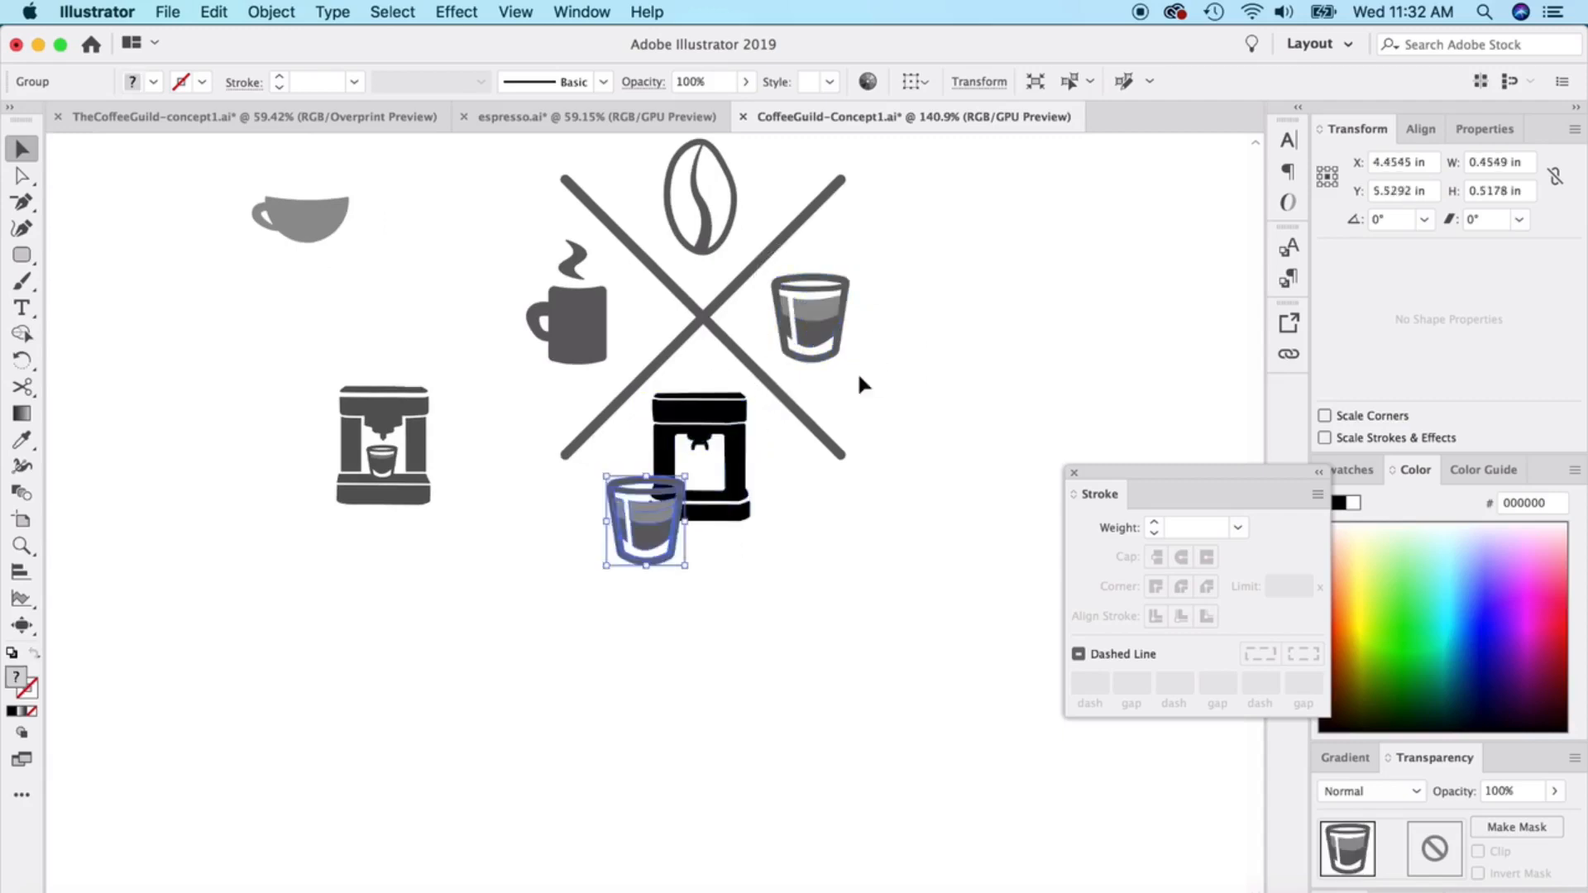
drag(595, 569, 703, 478)
right_click(603, 559)
click(695, 694)
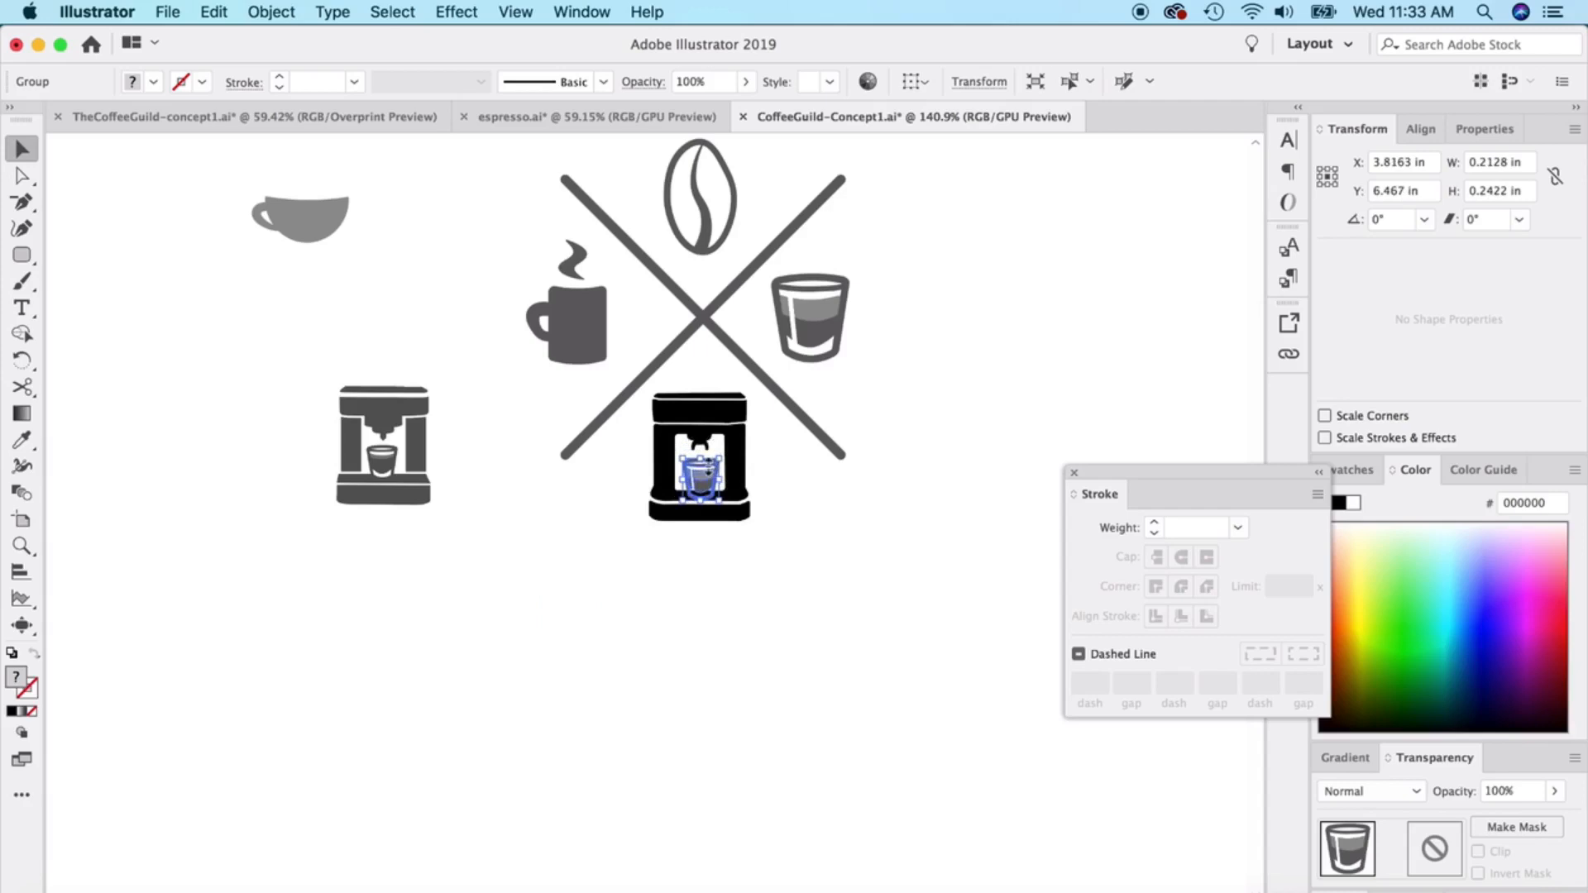
click(857, 489)
Recolor the black espresso machine dark grey (595959) by sampling the small grey machine icon with the Eyedropper tool
scroll(862, 495, up, 2)
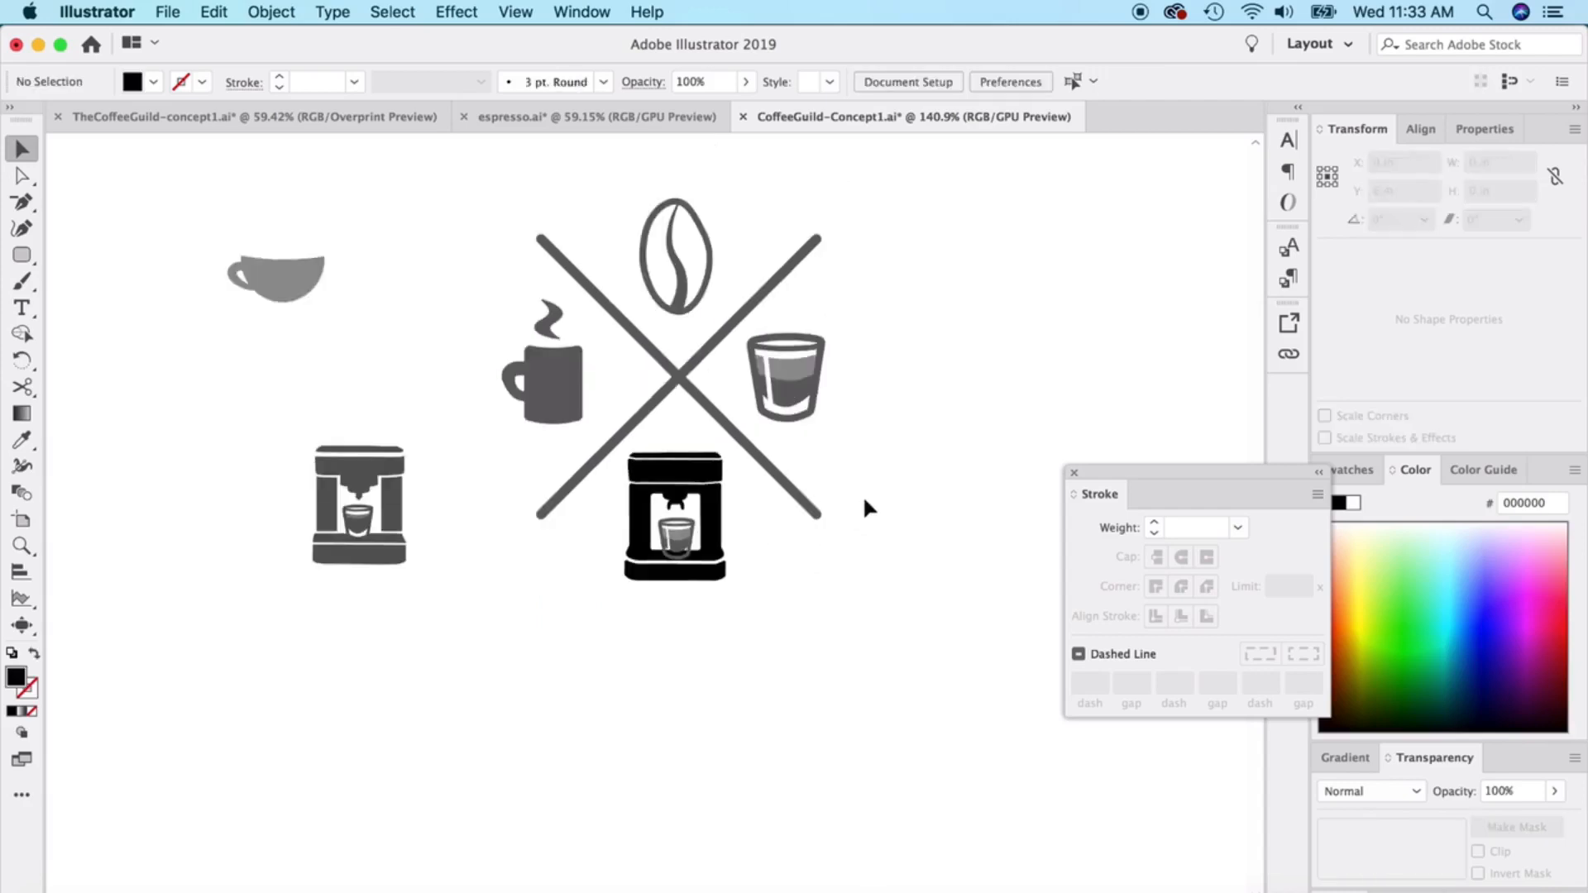
click(677, 577)
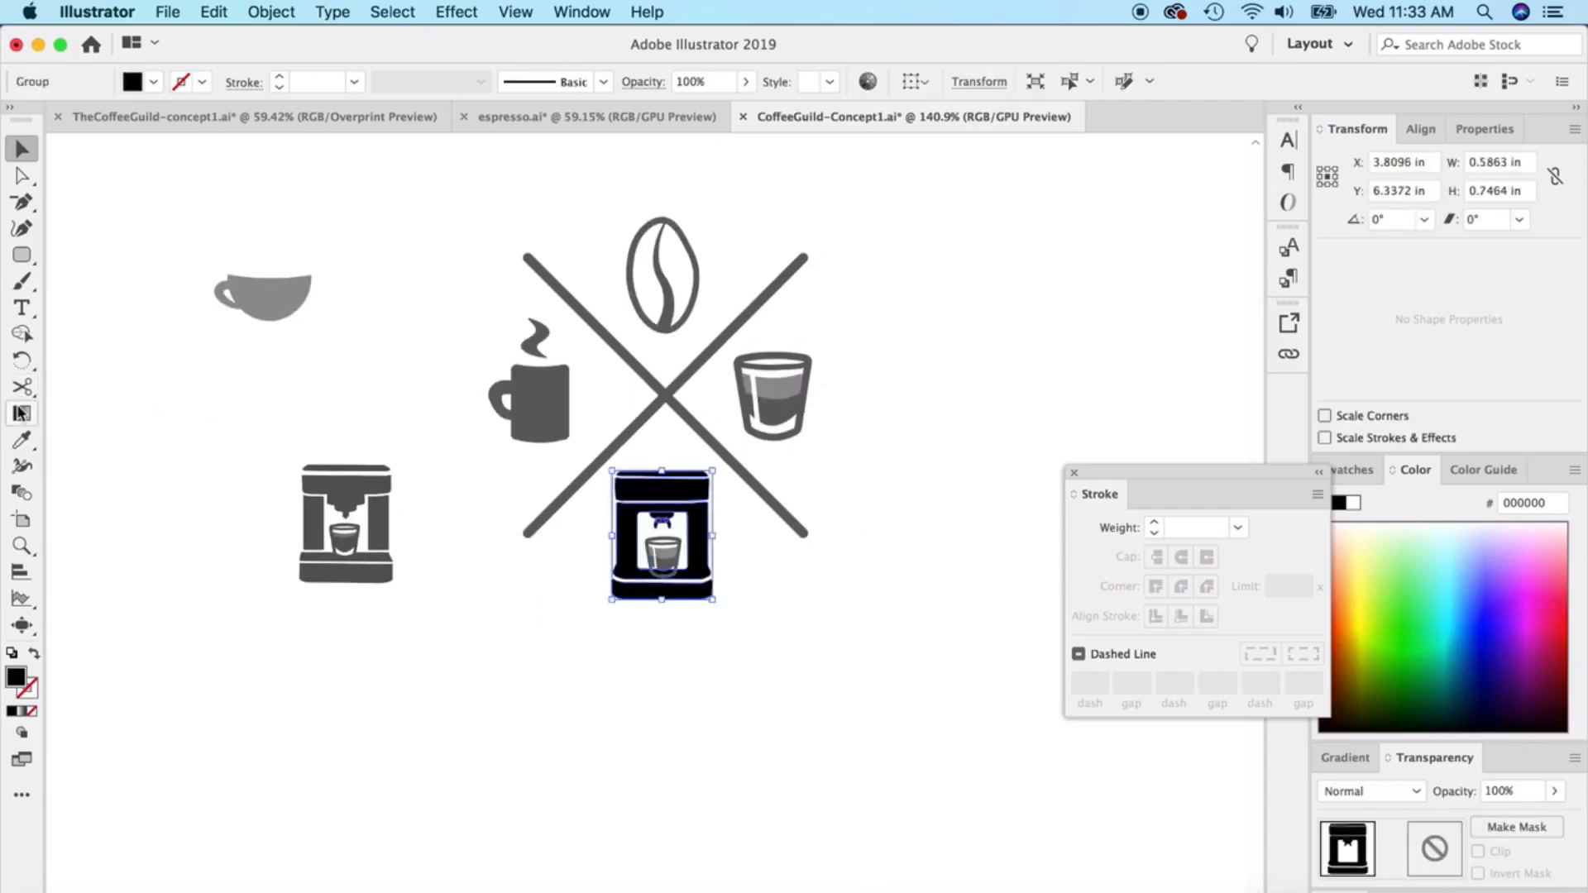
click(22, 440)
click(383, 485)
click(641, 556)
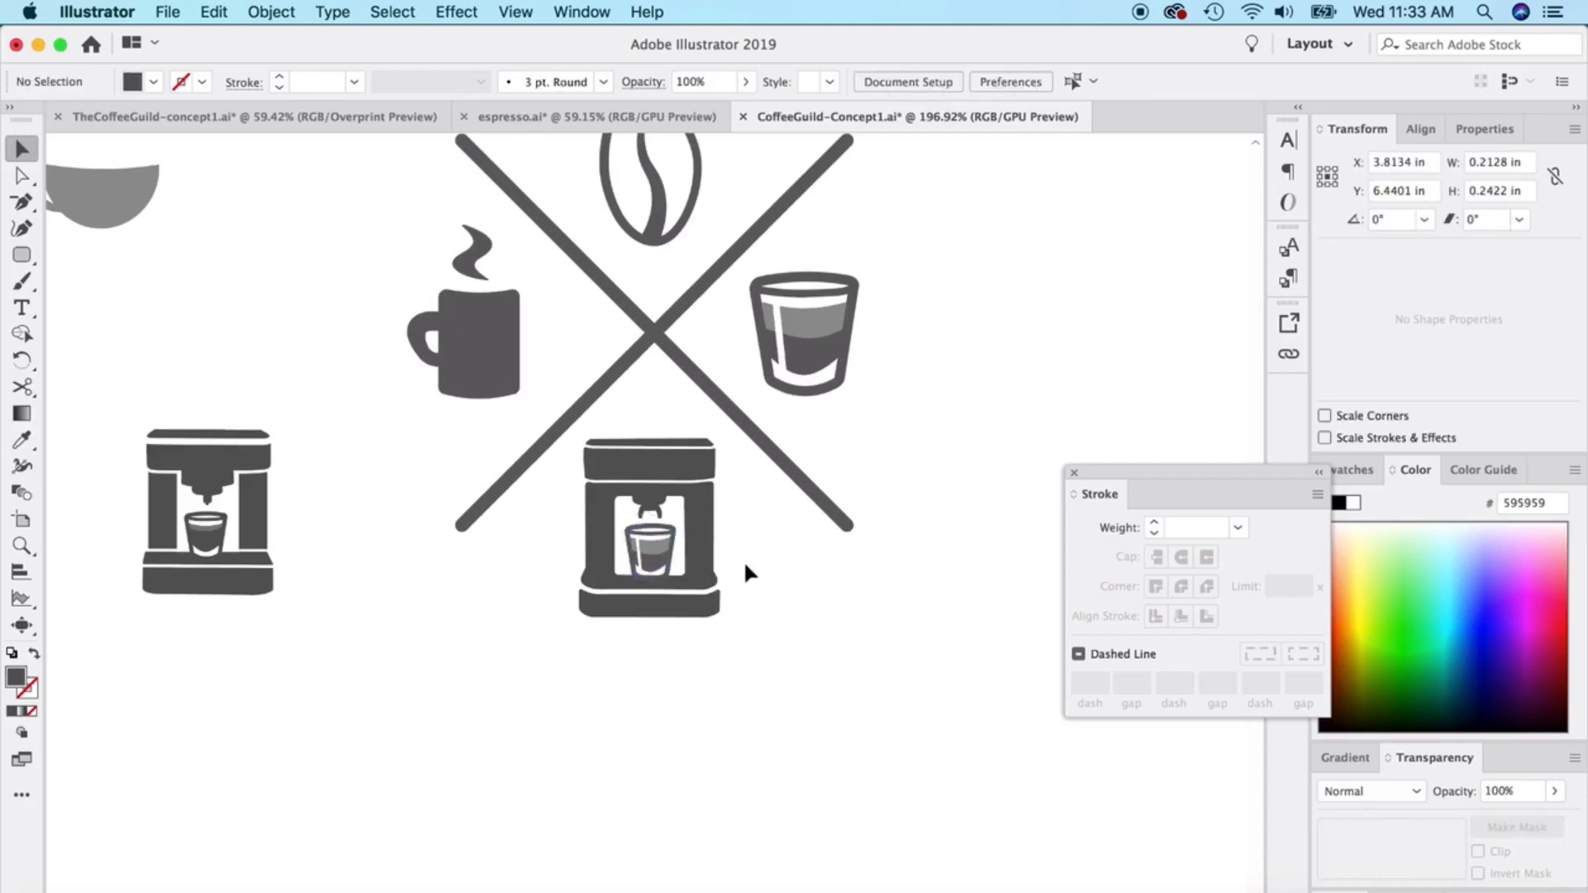
scroll(766, 572, left, 3)
scroll(766, 573, up, 1)
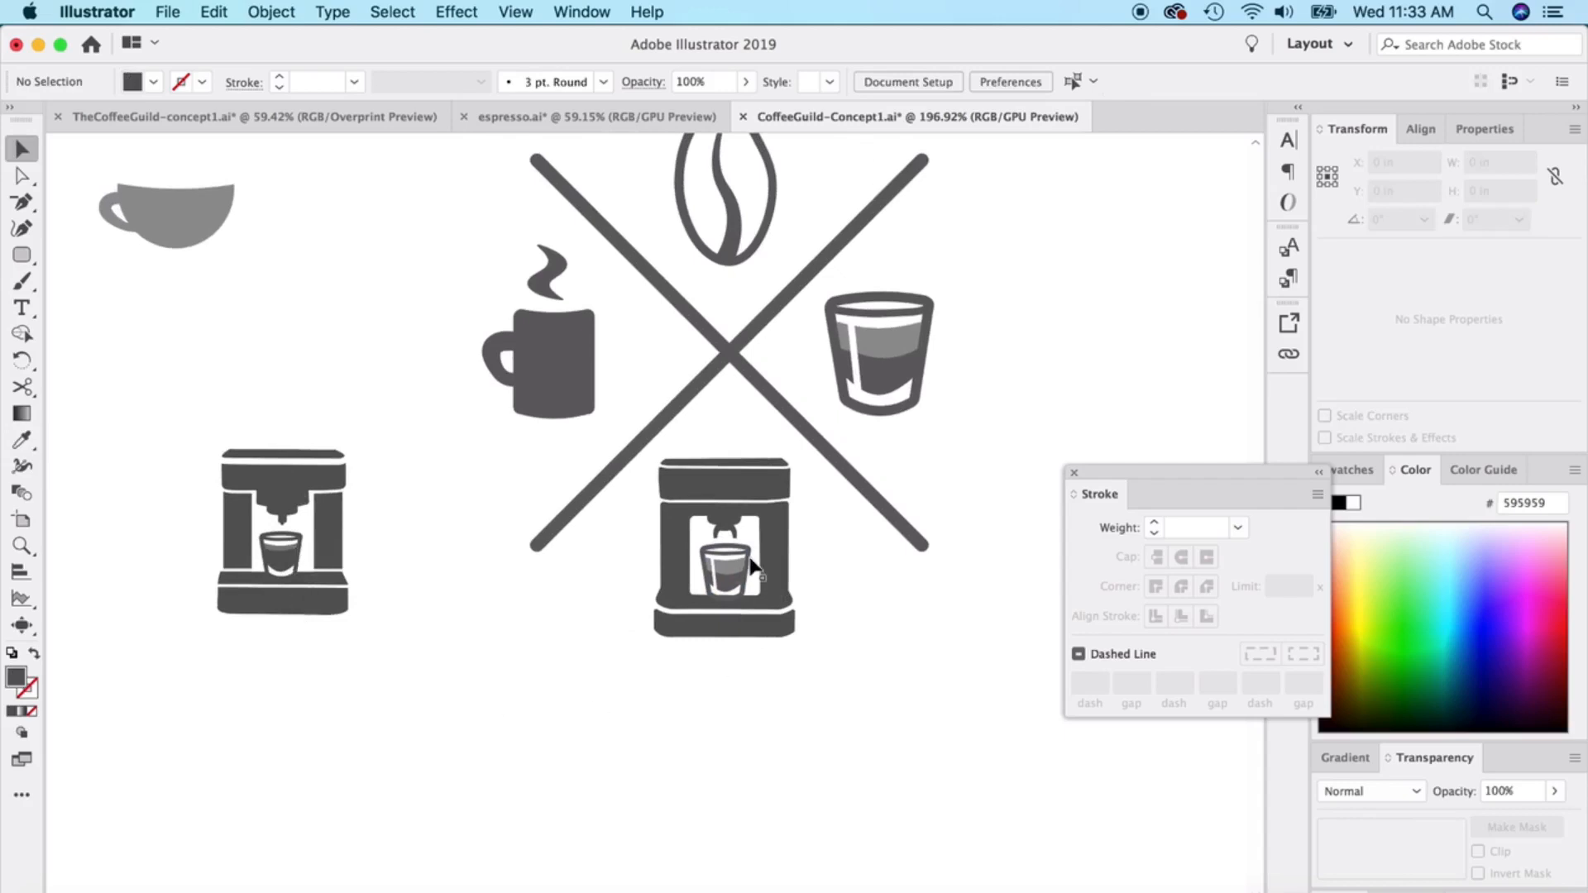
Examine the new espresso machine icon and its shot glass against the simpler machine icon beside the X
scroll(776, 598, up, 2)
scroll(776, 598, left, 1)
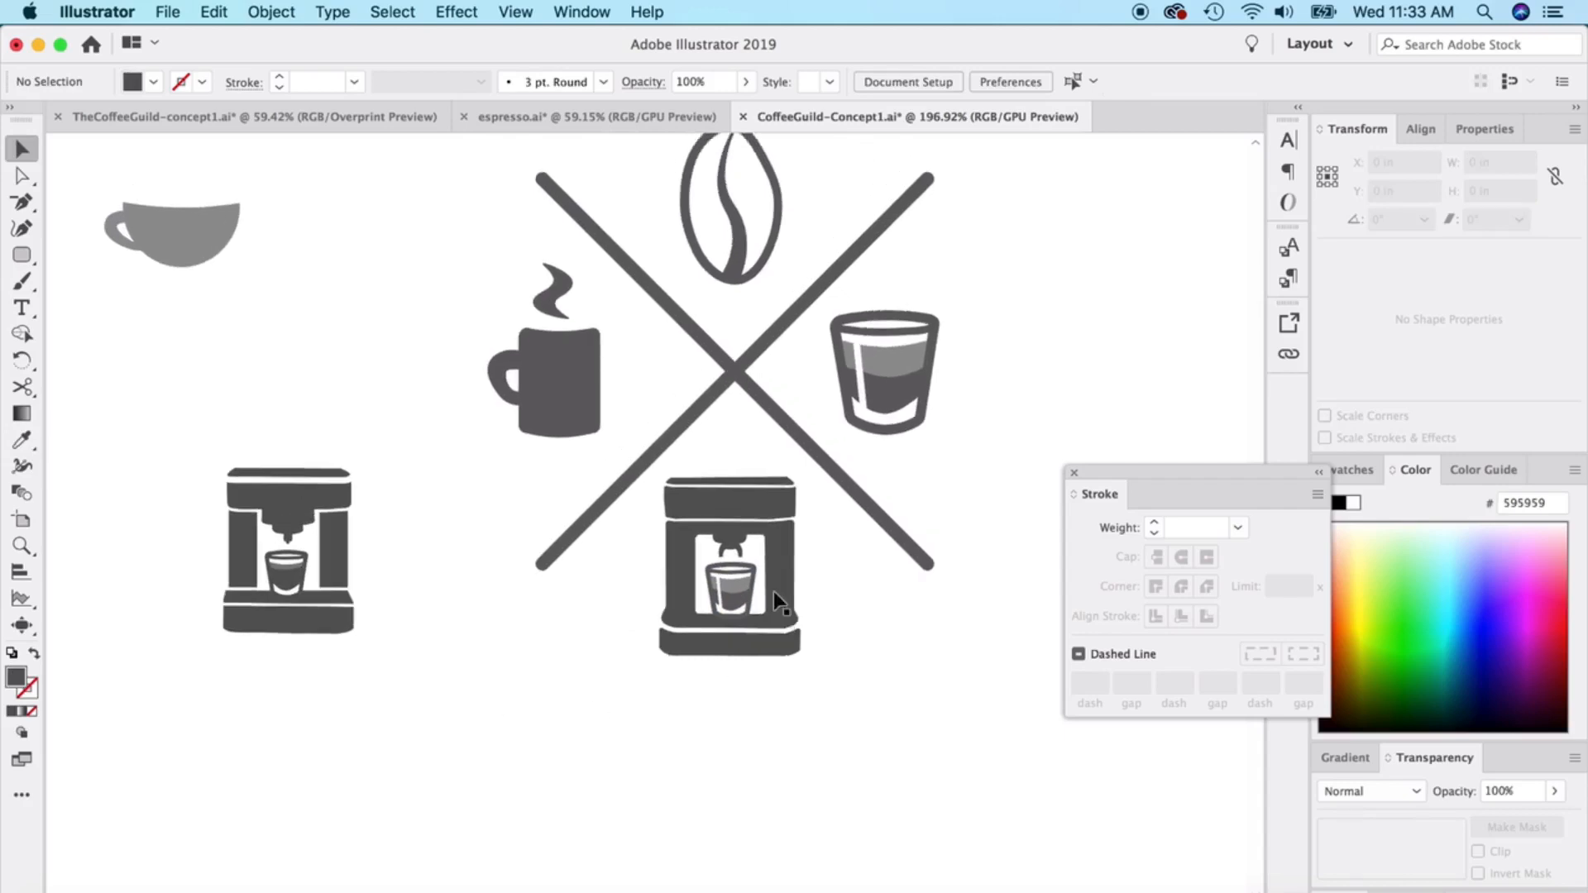
click(701, 521)
click(821, 703)
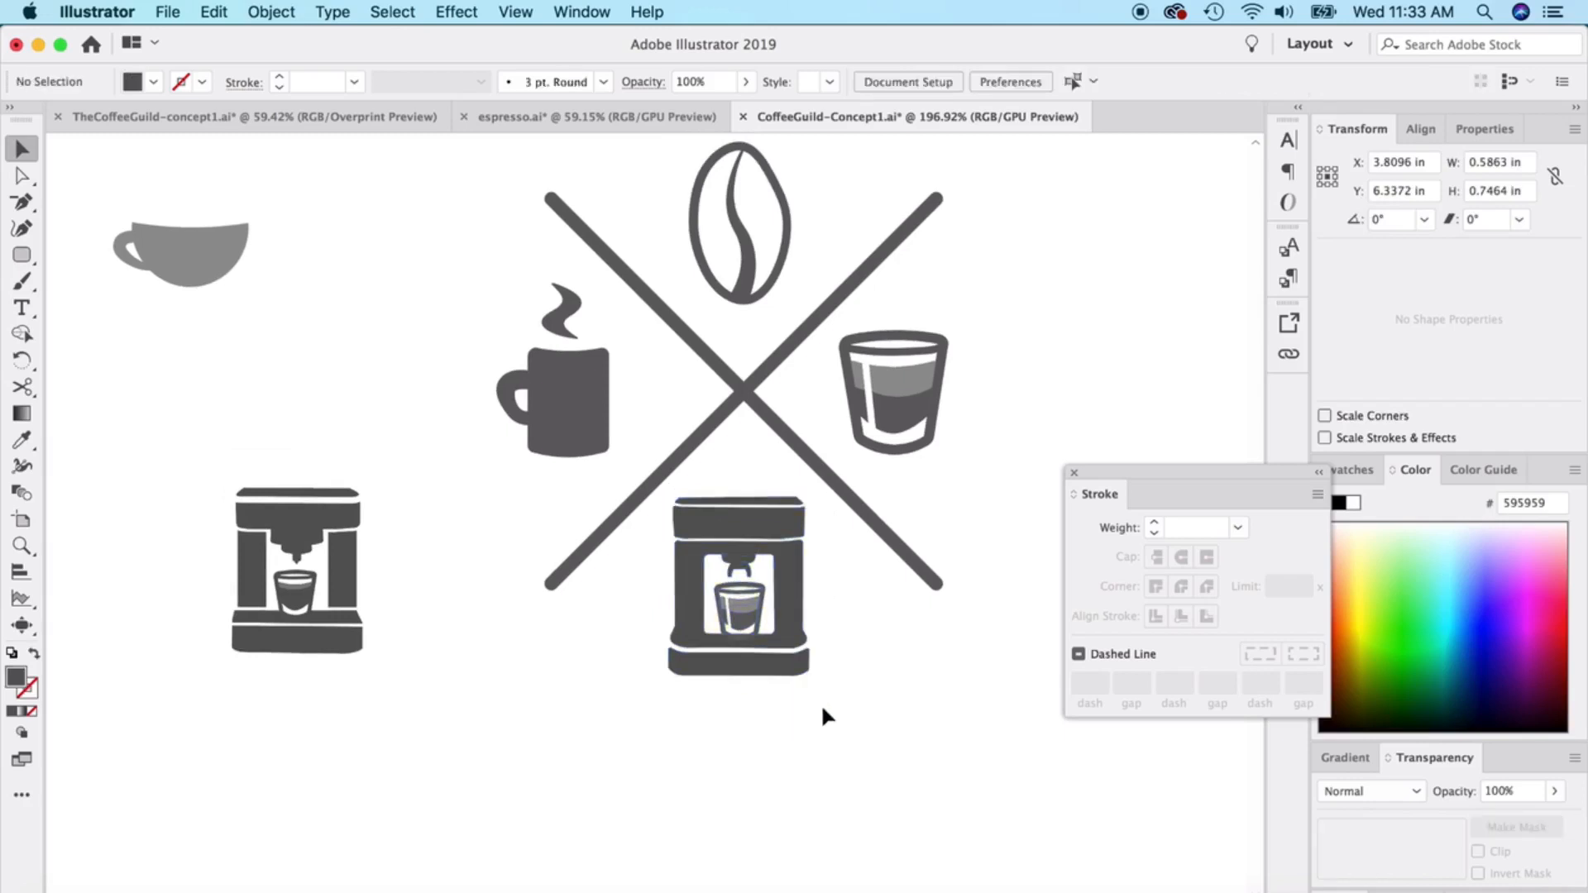
scroll(821, 602, up, 6)
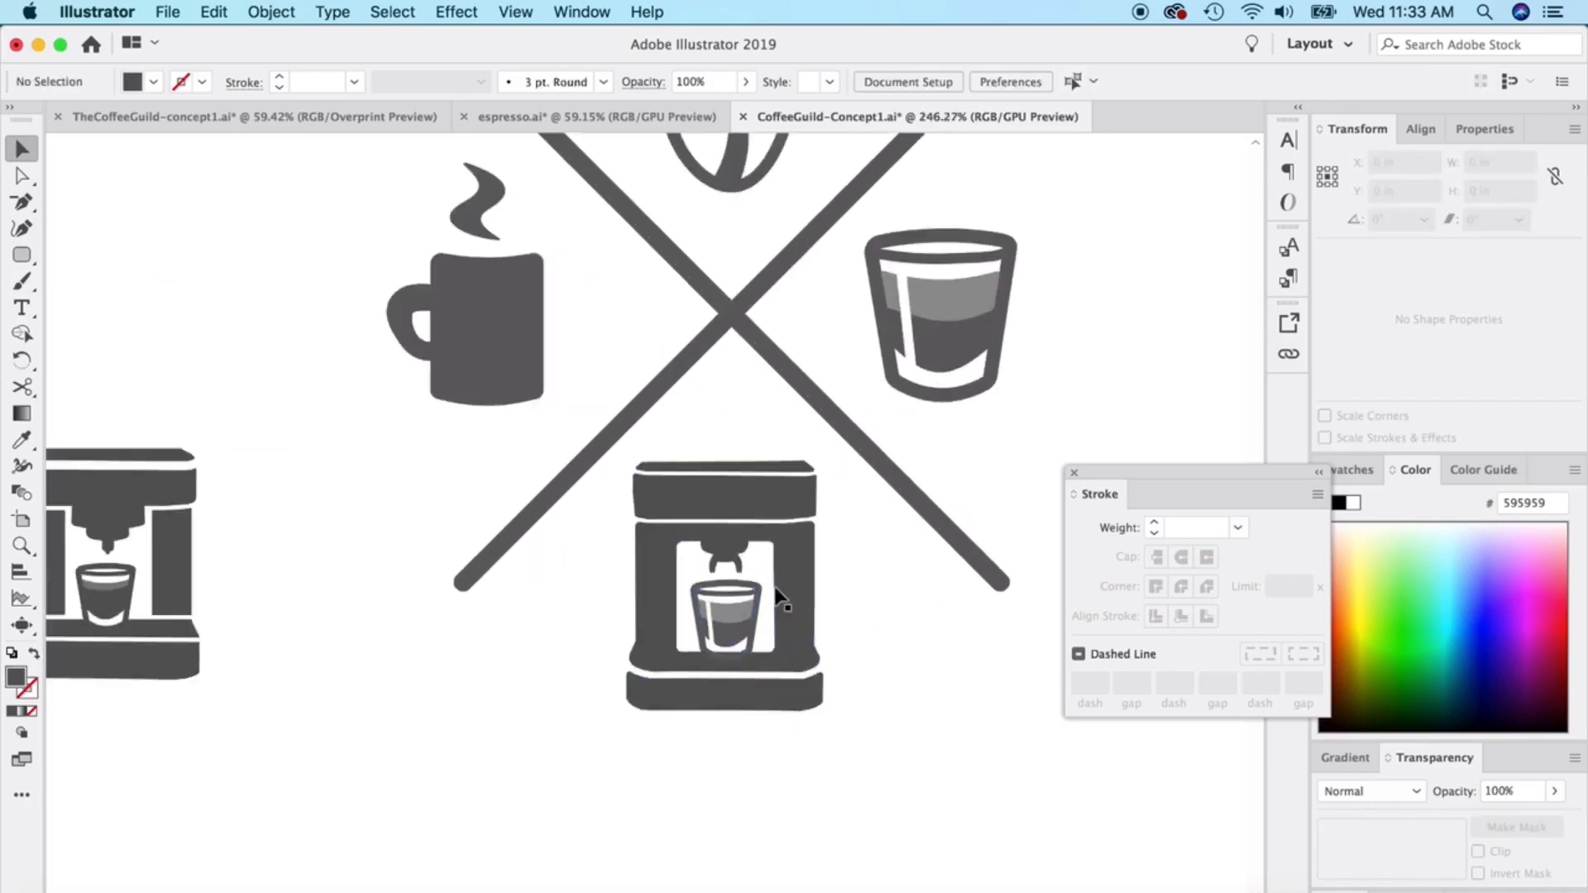
click(691, 546)
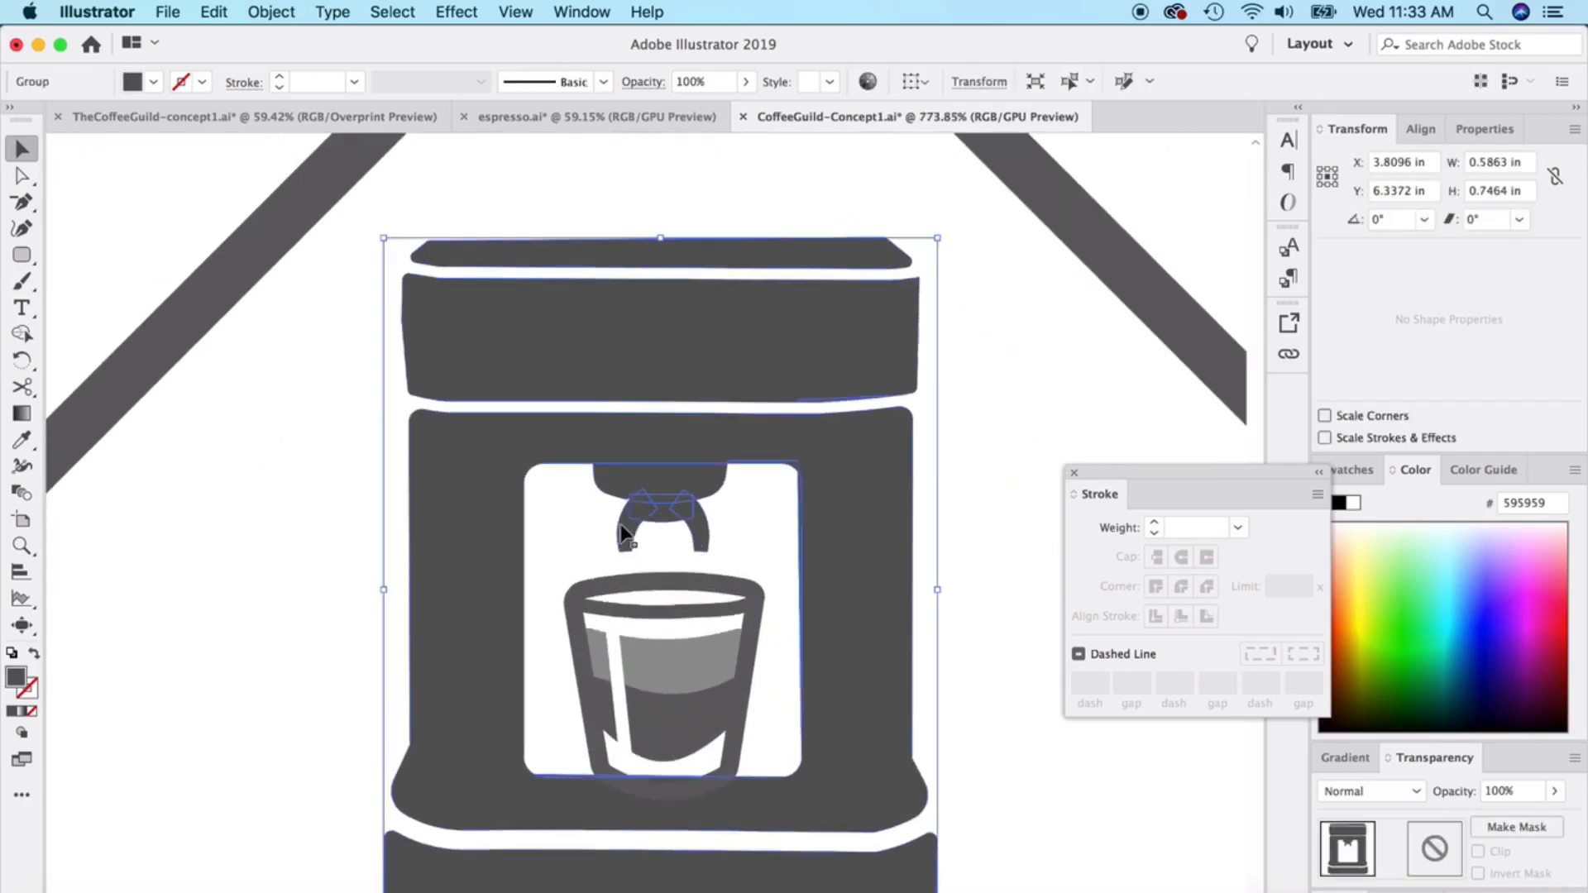
scroll(697, 552, down, 5)
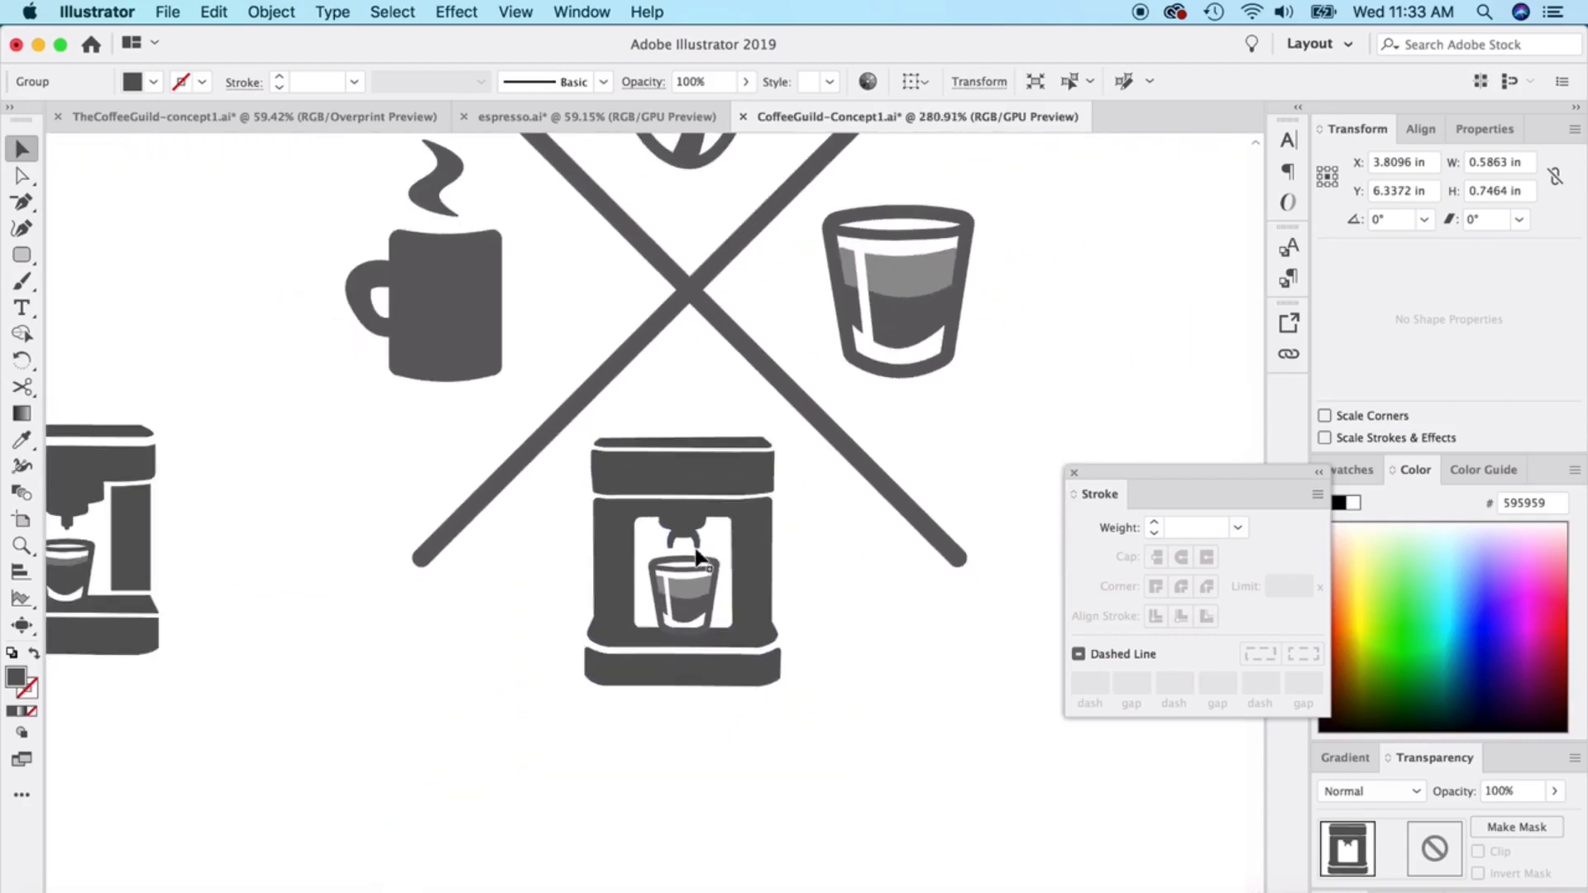
scroll(680, 571, left, 3)
scroll(682, 565, left, 1)
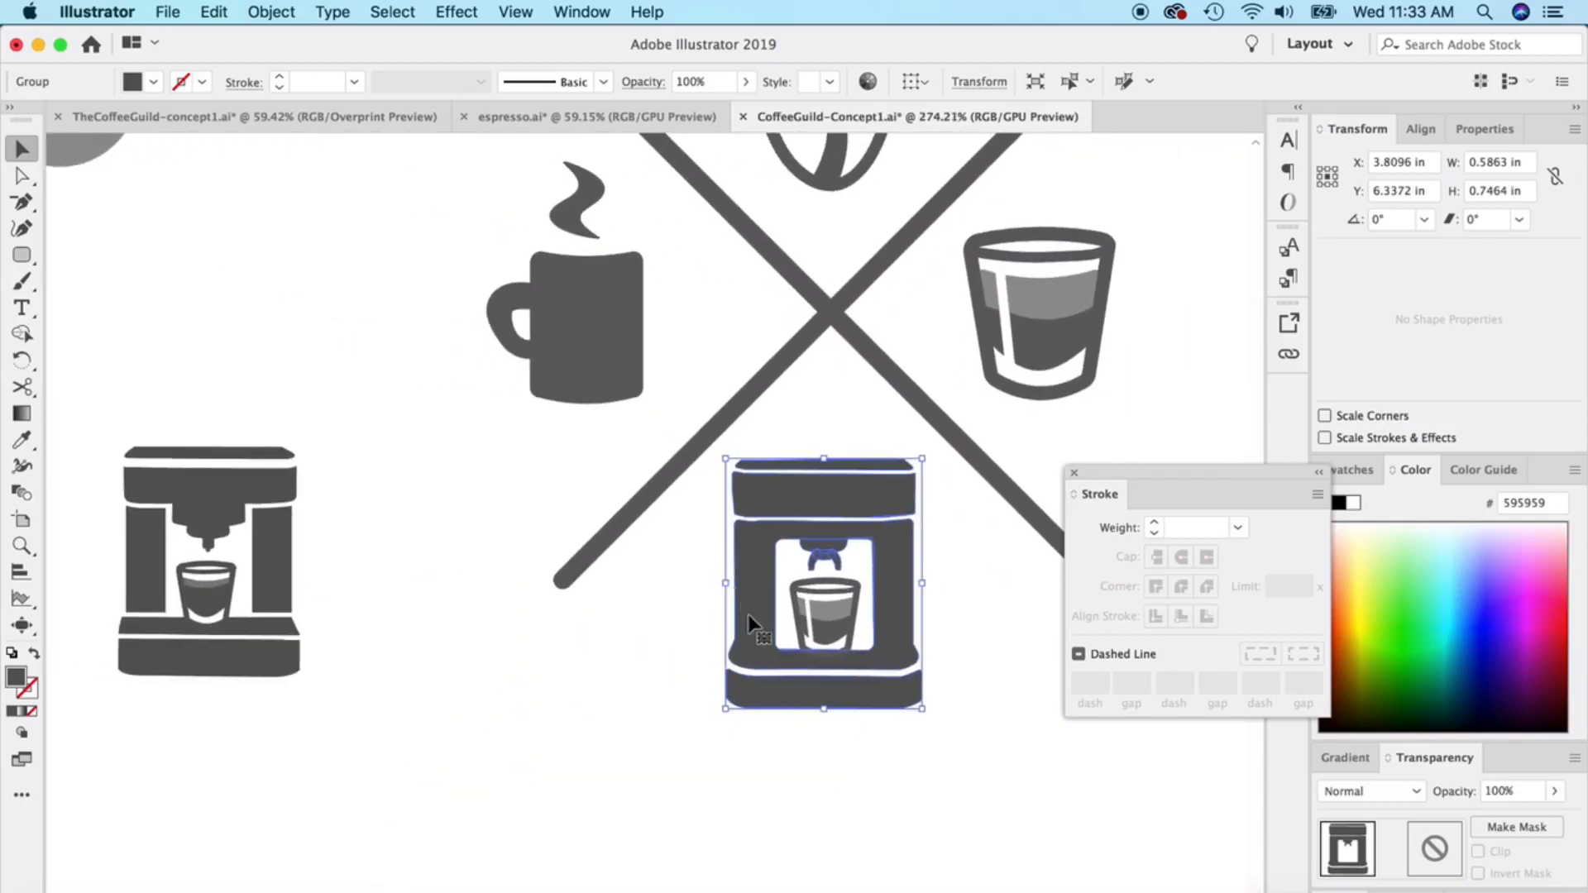
Delete the new espresso machine icon and its shot glass copy from the lower gap of the X
drag(901, 742, 834, 710)
click(828, 692)
key(Delete)
key(Delete)
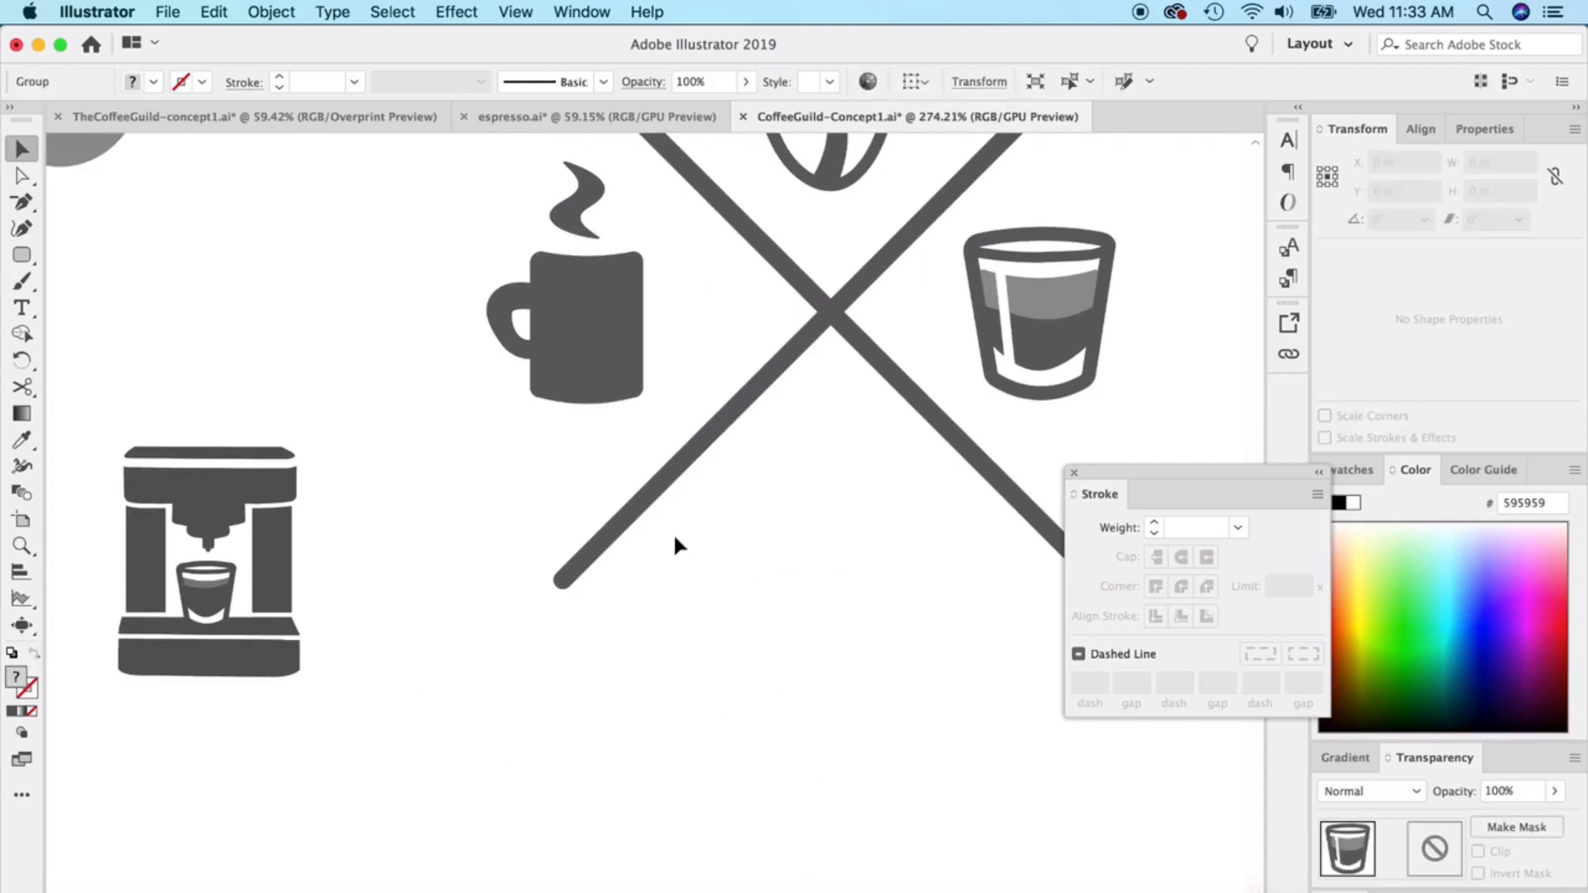
Move the simpler espresso machine icon, together with its shot glass, into the lower gap of the X
scroll(206, 554, up, 4)
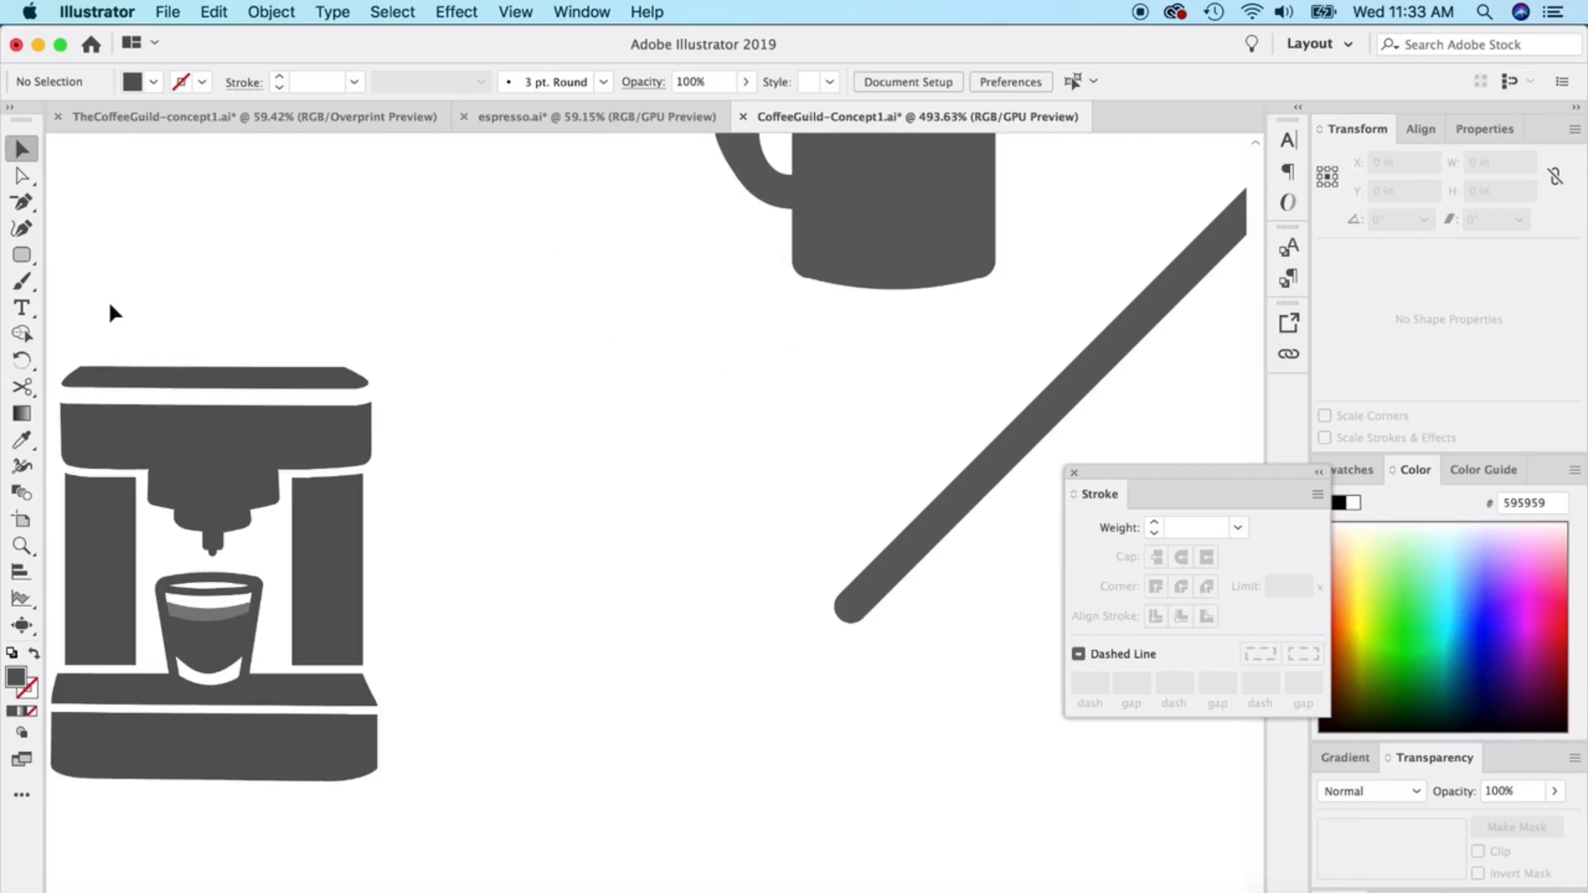
drag(114, 312, 913, 760)
scroll(397, 782, down, 3)
click(485, 504)
scroll(485, 505, right, 5)
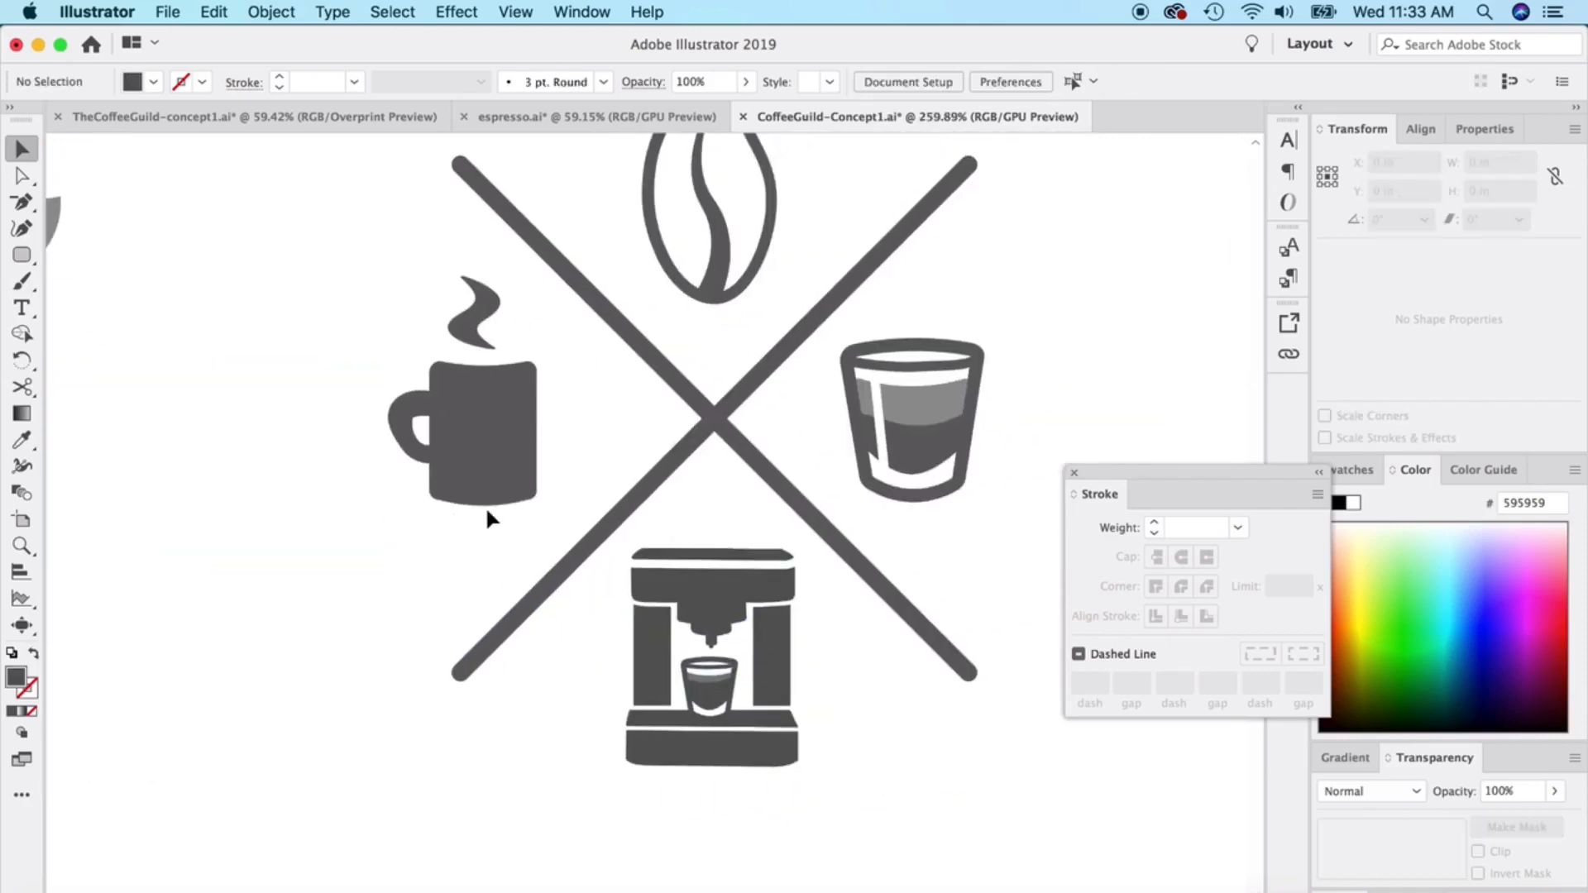
scroll(487, 511, down, 3)
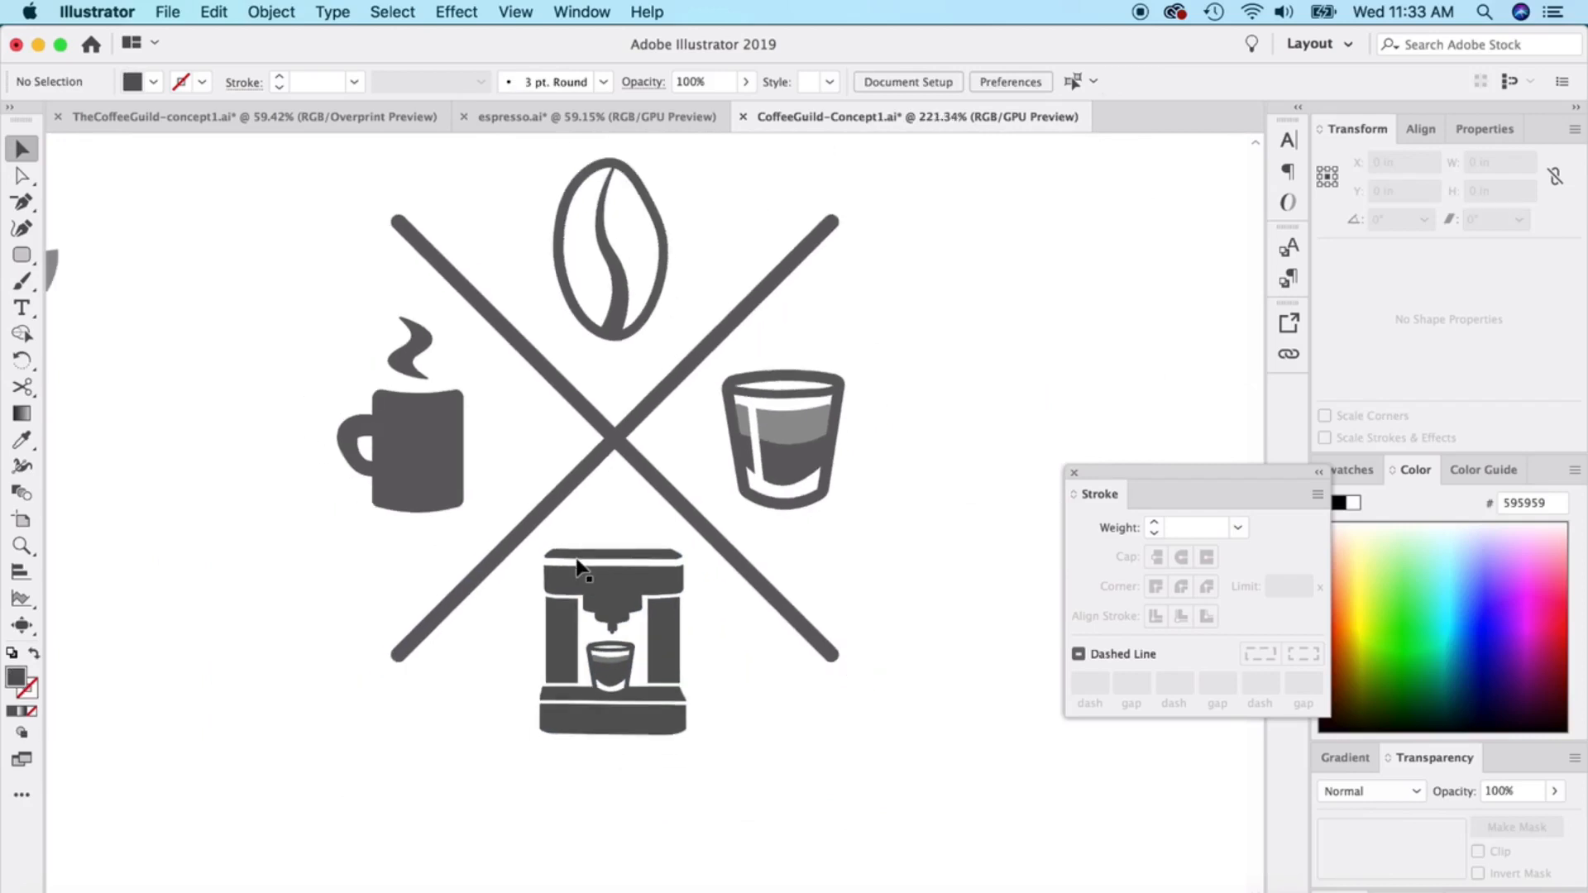
scroll(580, 566, up, 2)
scroll(578, 568, down, 3)
scroll(579, 566, down, 2)
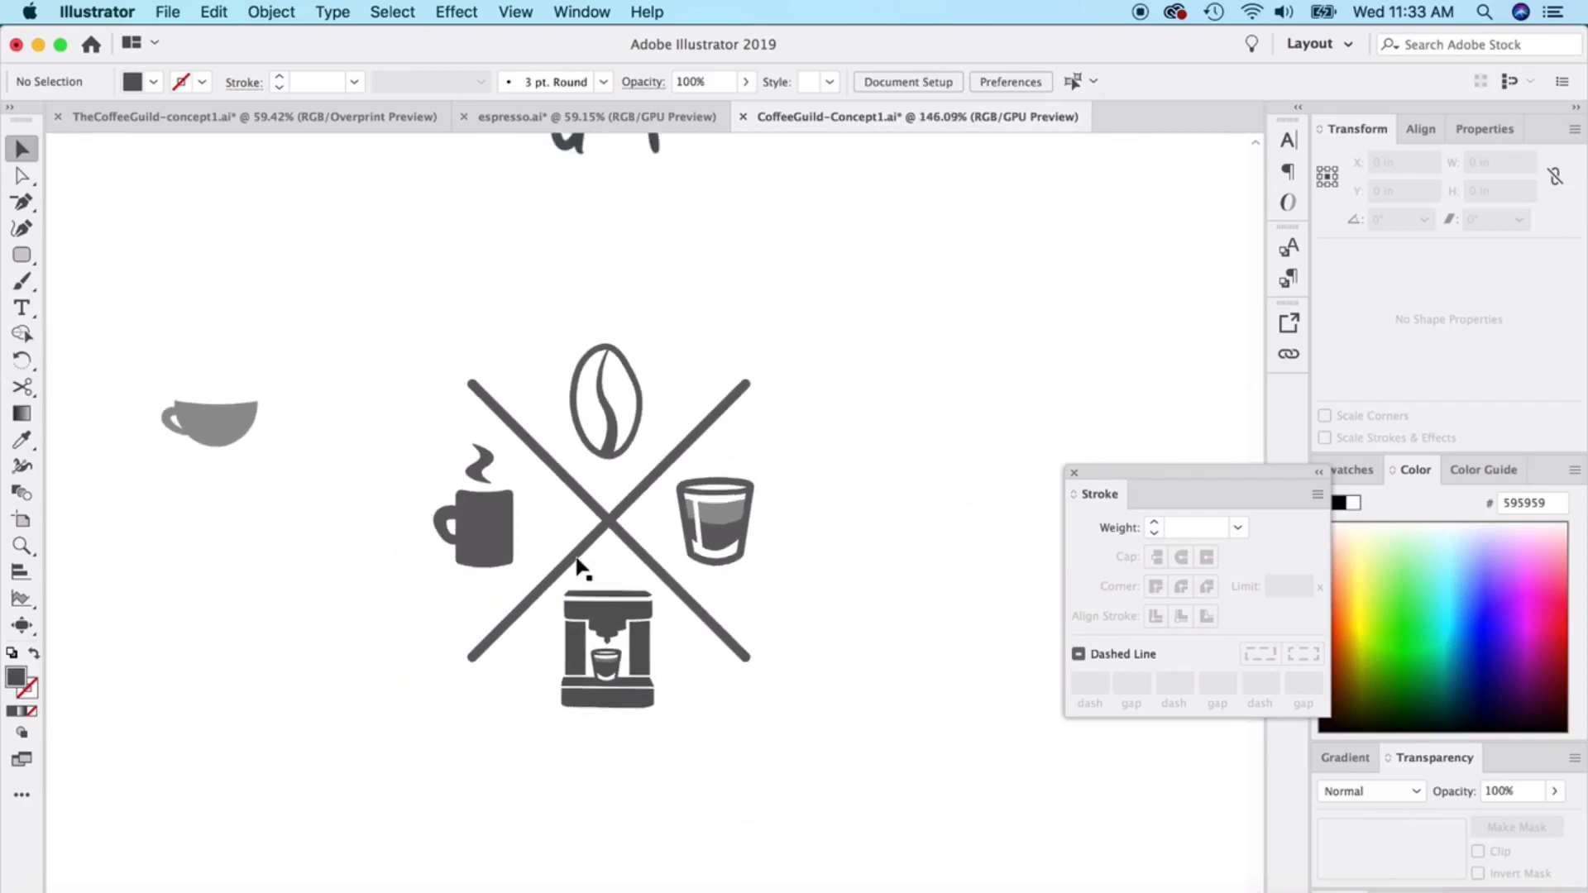
Move the light grey coffee cup away from the X and off the artboard
click(229, 447)
drag(165, 520, 202, 460)
click(435, 437)
scroll(434, 436, right, 5)
scroll(439, 446, left, 1)
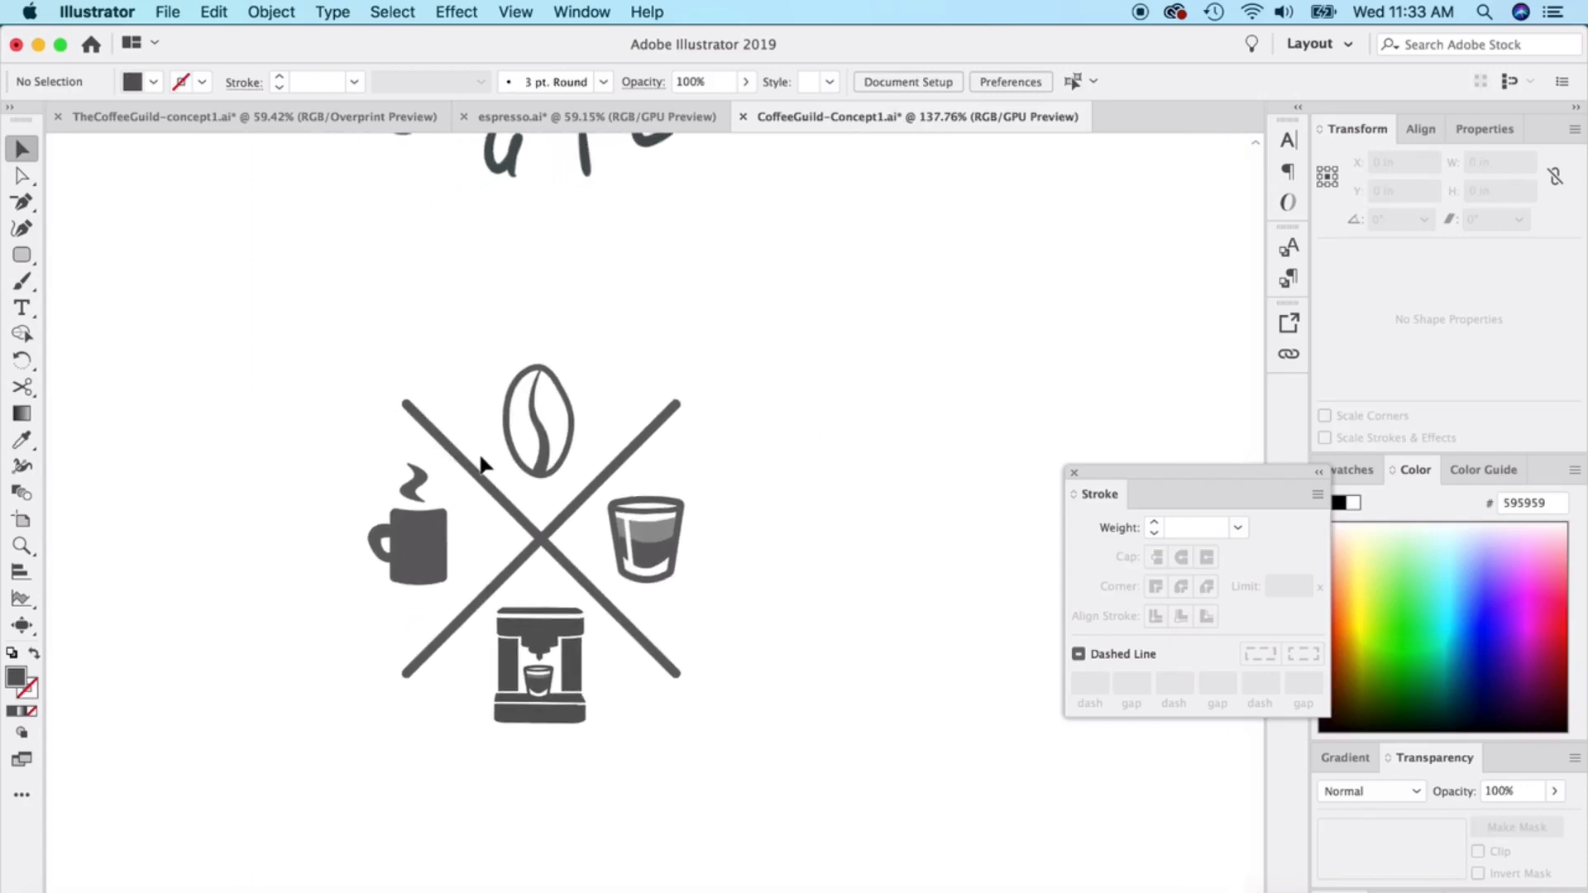
scroll(481, 465, down, 4)
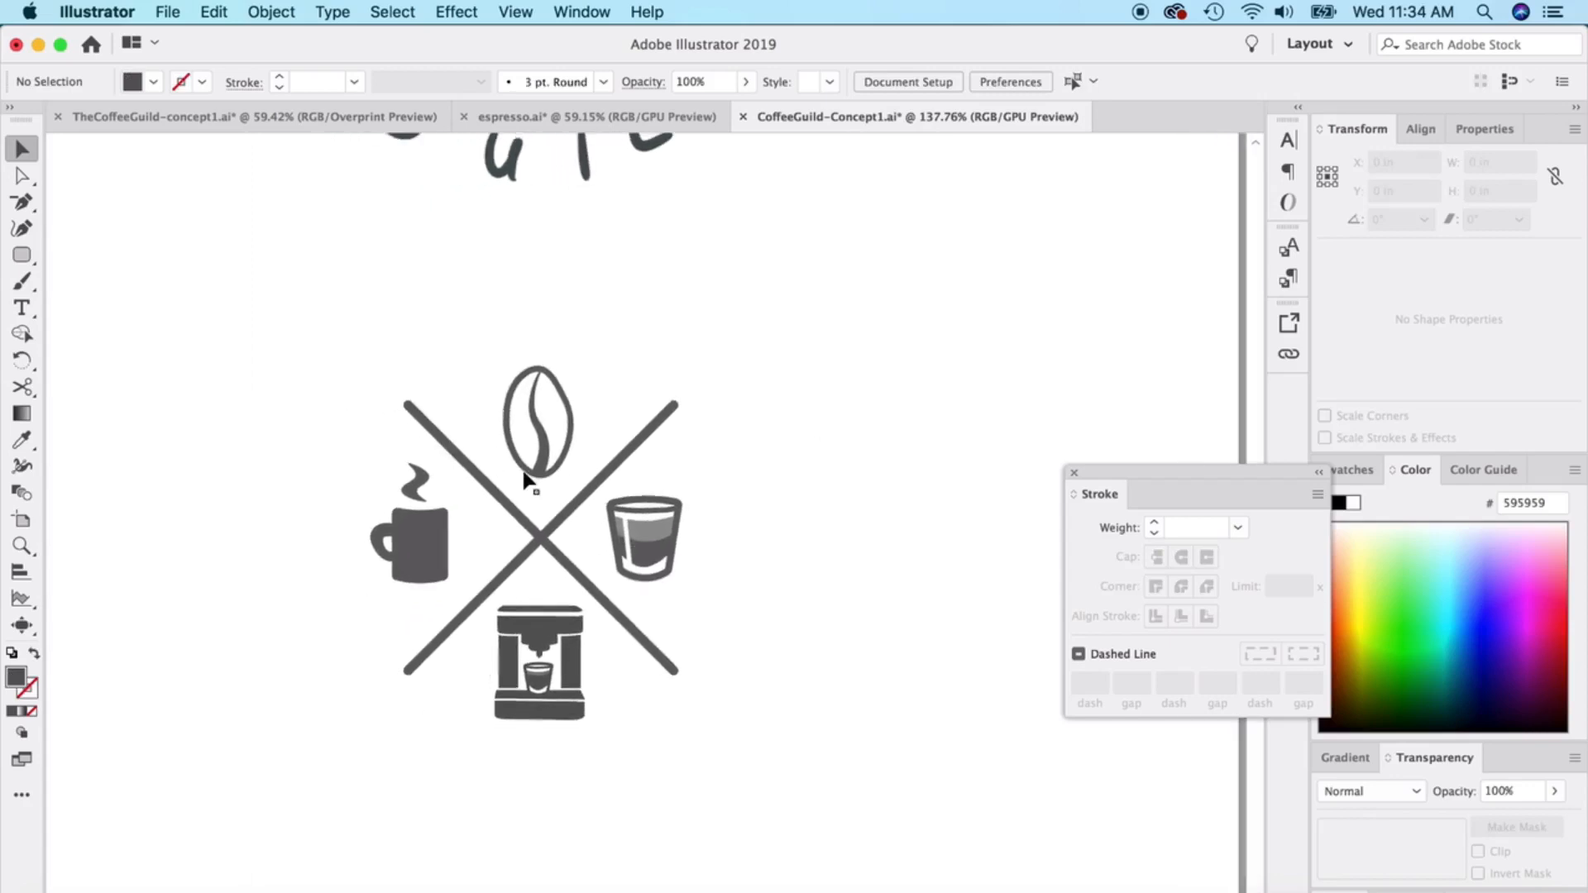
scroll(523, 493, down, 1)
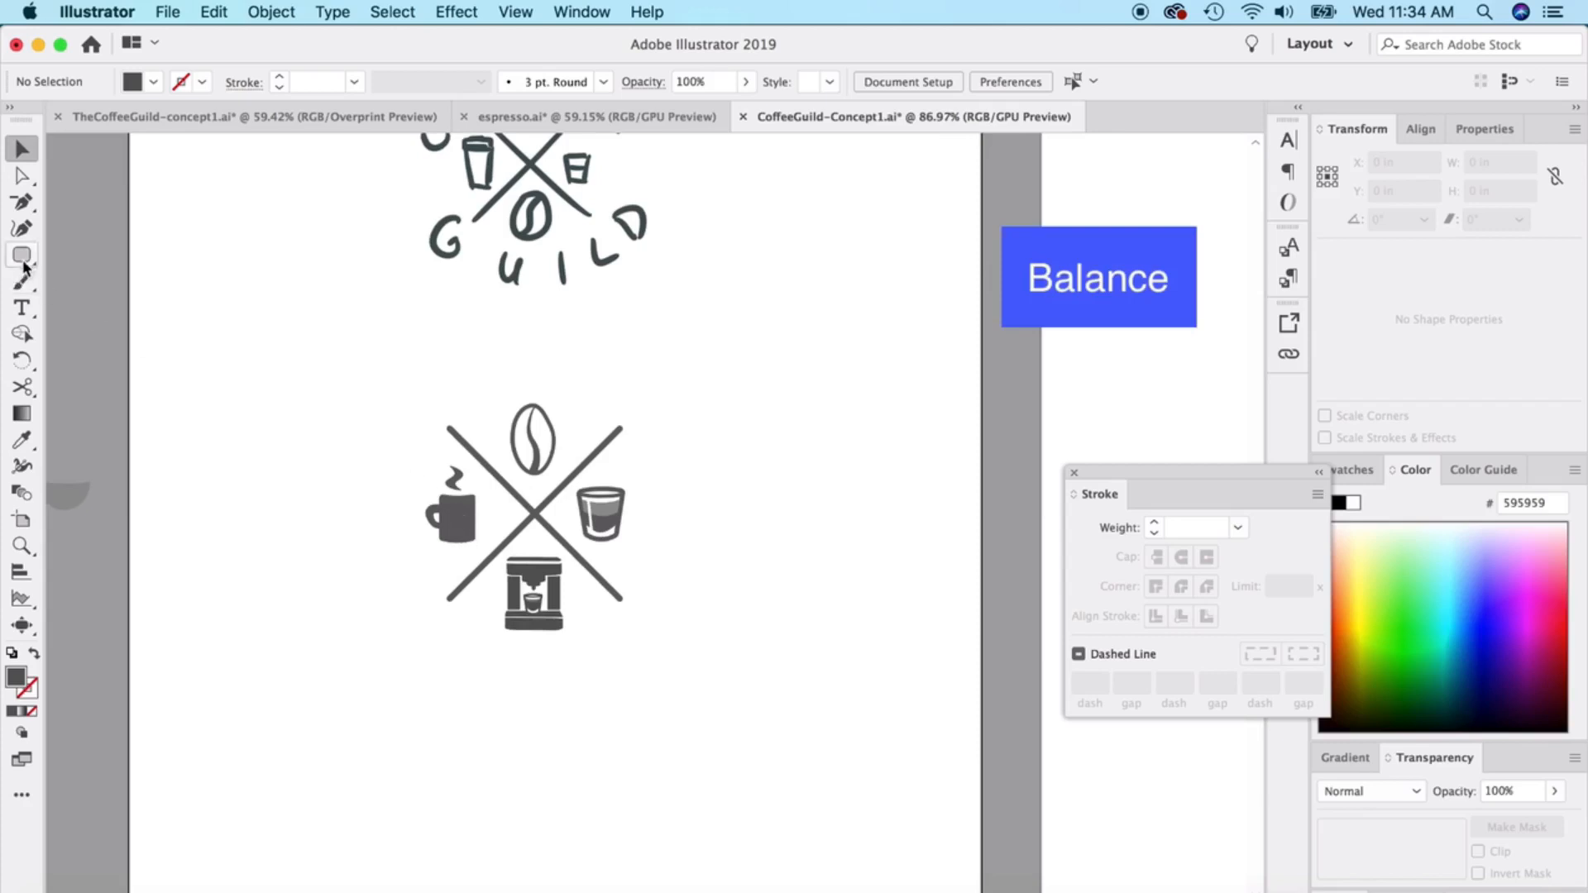
Draw a circle about 0.74 in across around the coffee bean and swap its fill for a stroke-only outline
drag(23, 266, 132, 281)
drag(499, 408, 581, 478)
key(v)
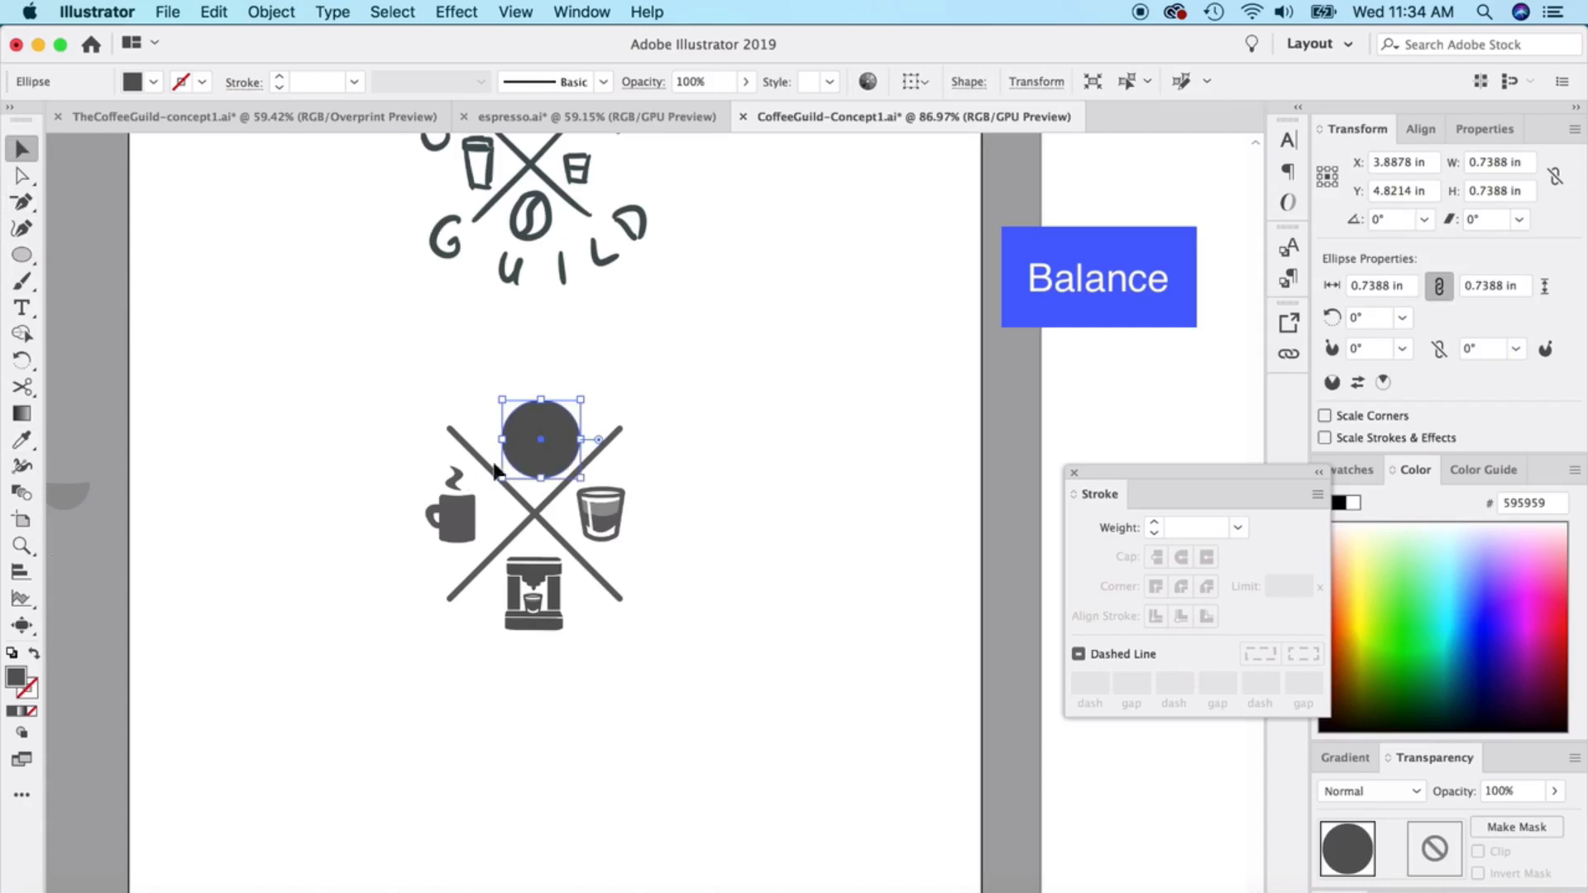
click(34, 653)
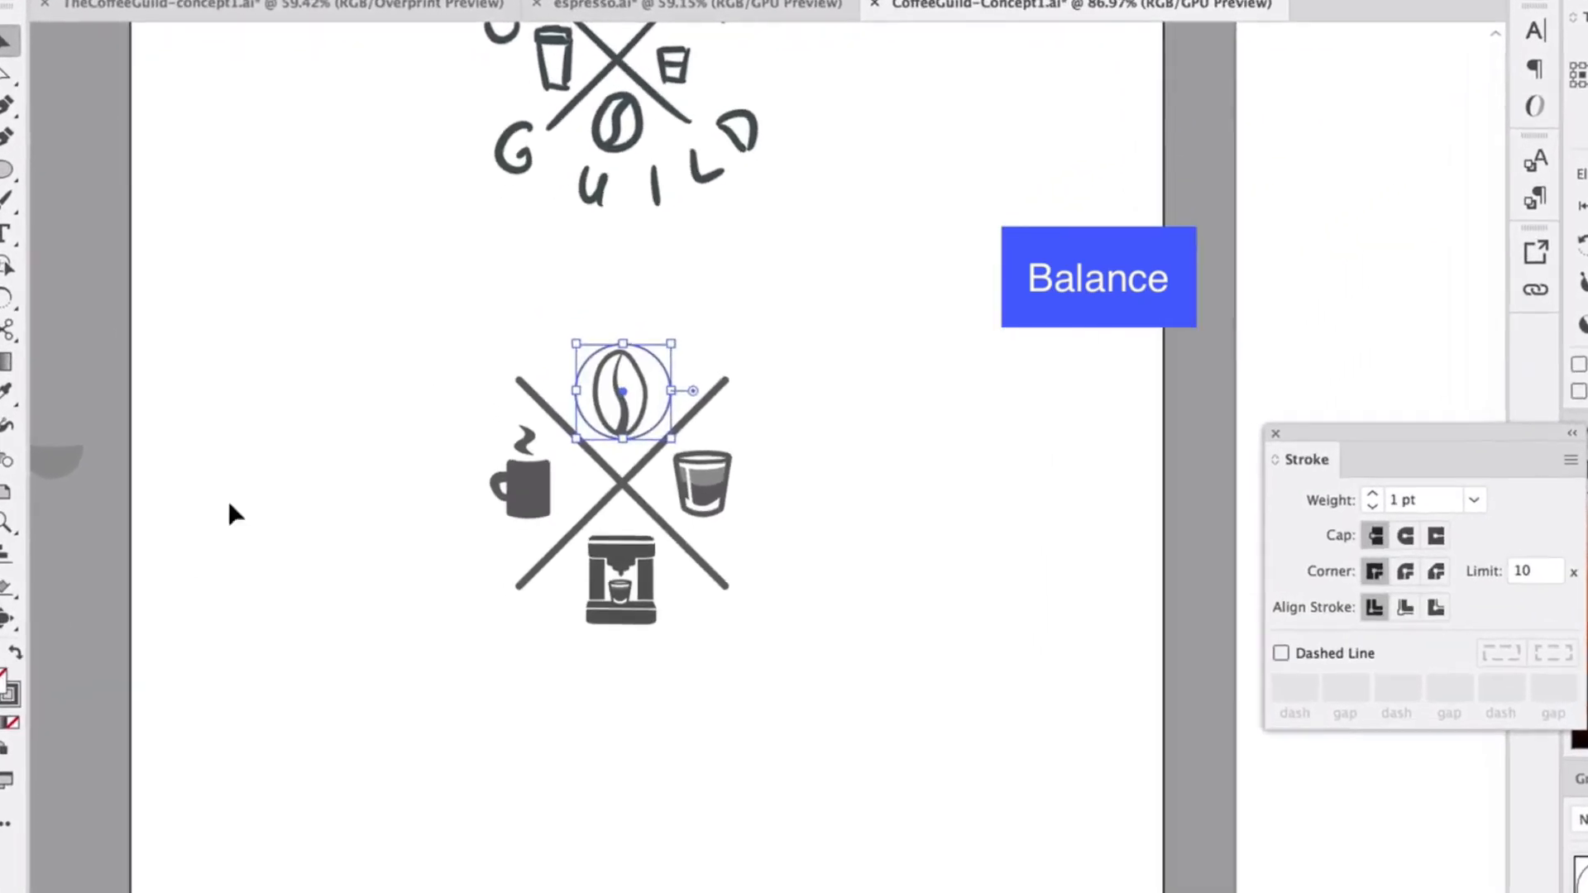
Duplicate the outline circle around the shot glass, the espresso machine and the mug to compare the icon sizes
key(super+v)
click(780, 384)
drag(772, 444, 729, 441)
drag(903, 380, 802, 504)
key(super+v)
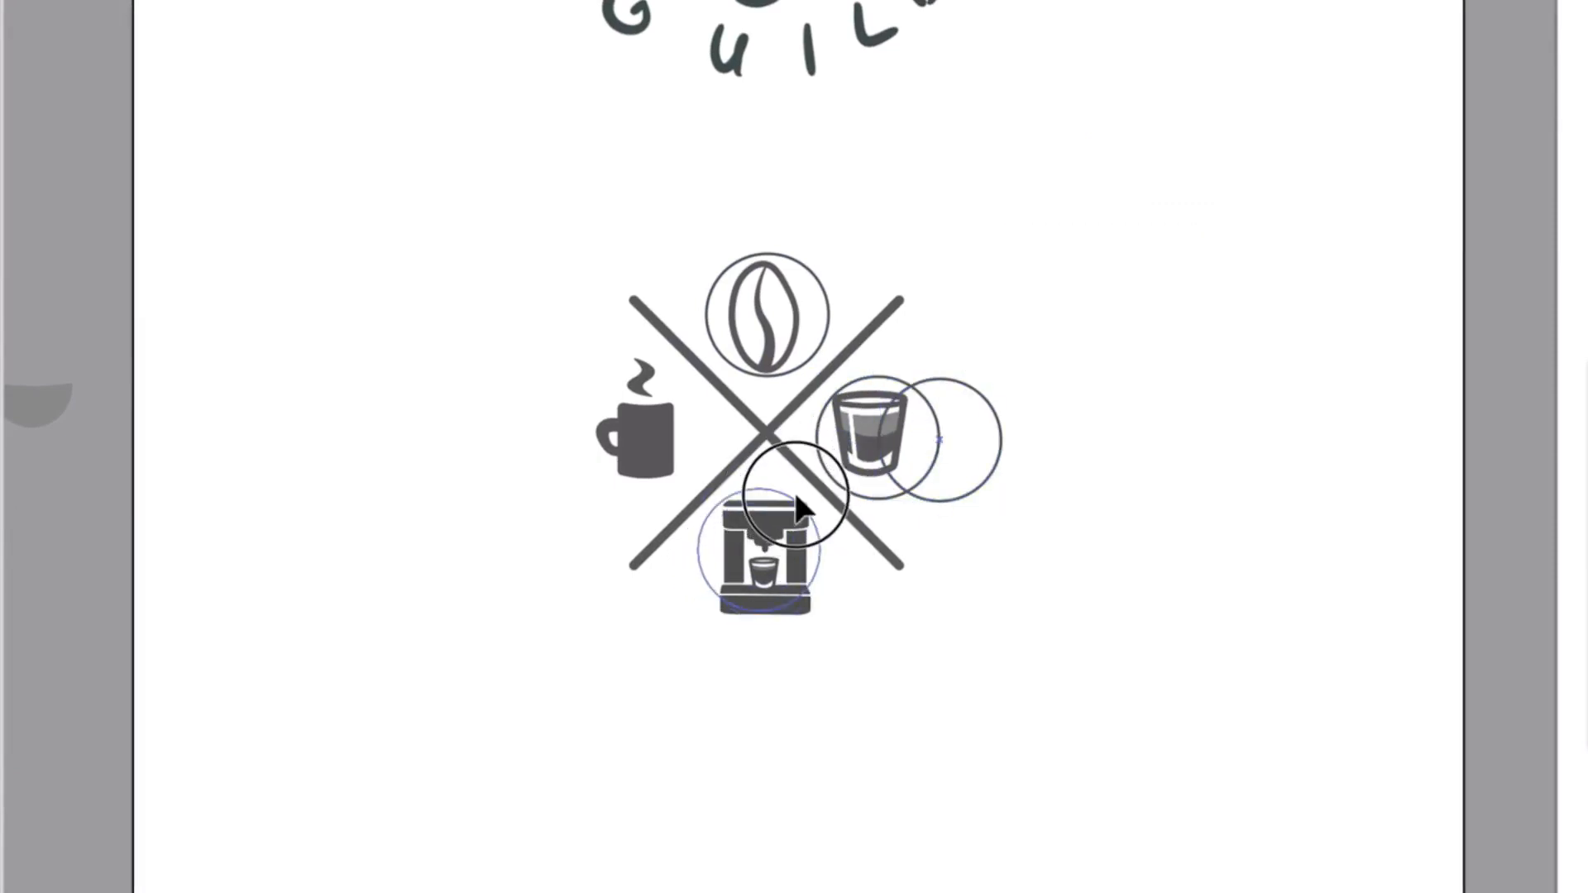
click(892, 430)
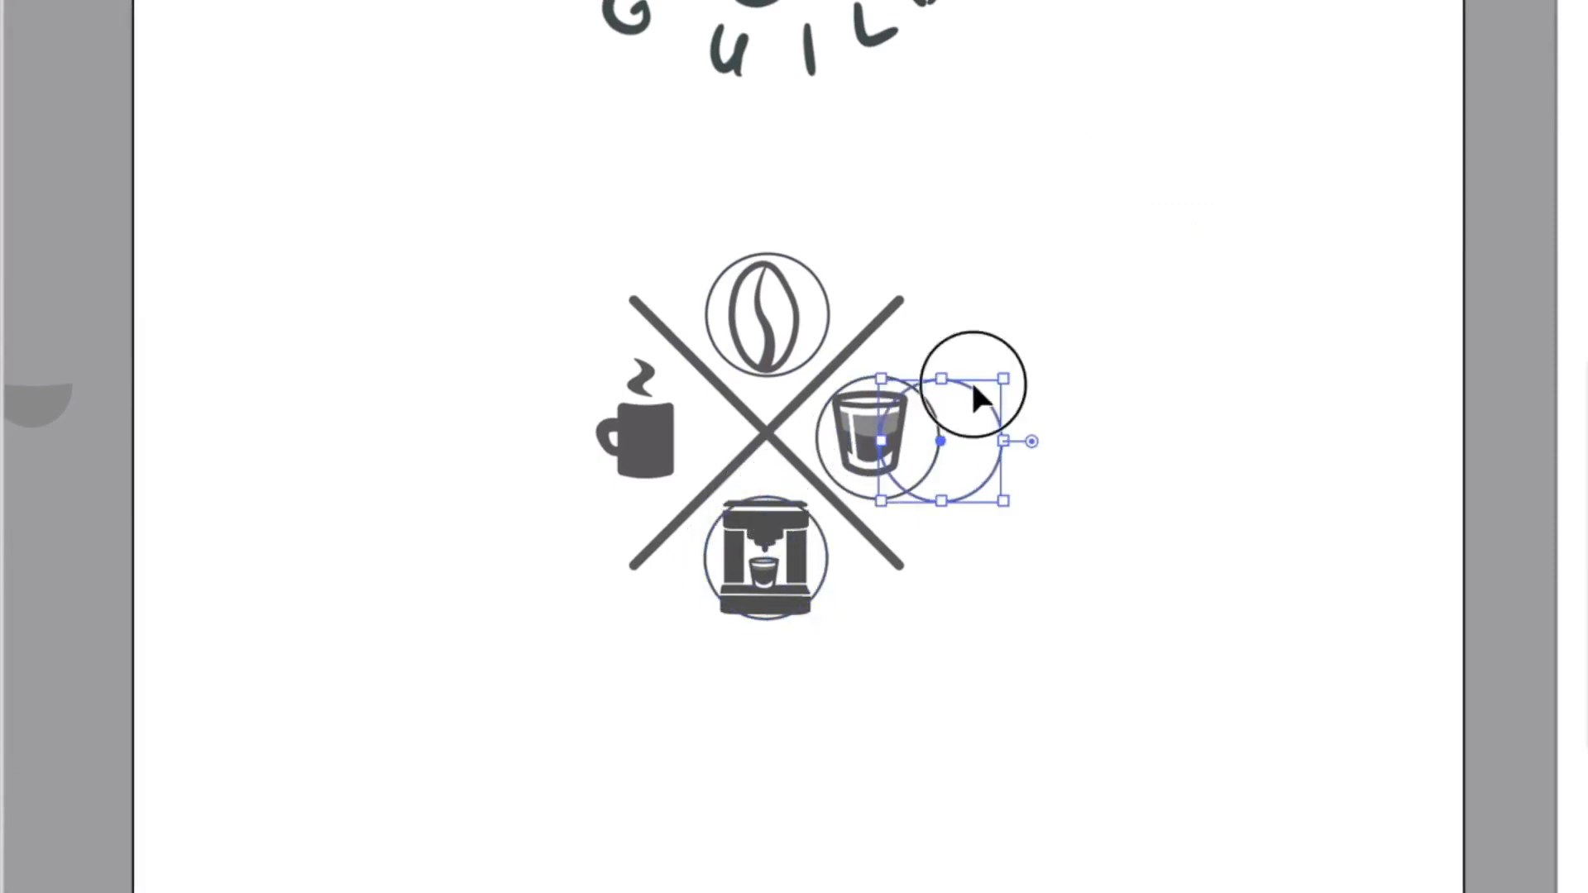
drag(973, 397, 672, 372)
Delete all four comparison circles around the icons
shift+click(827, 337)
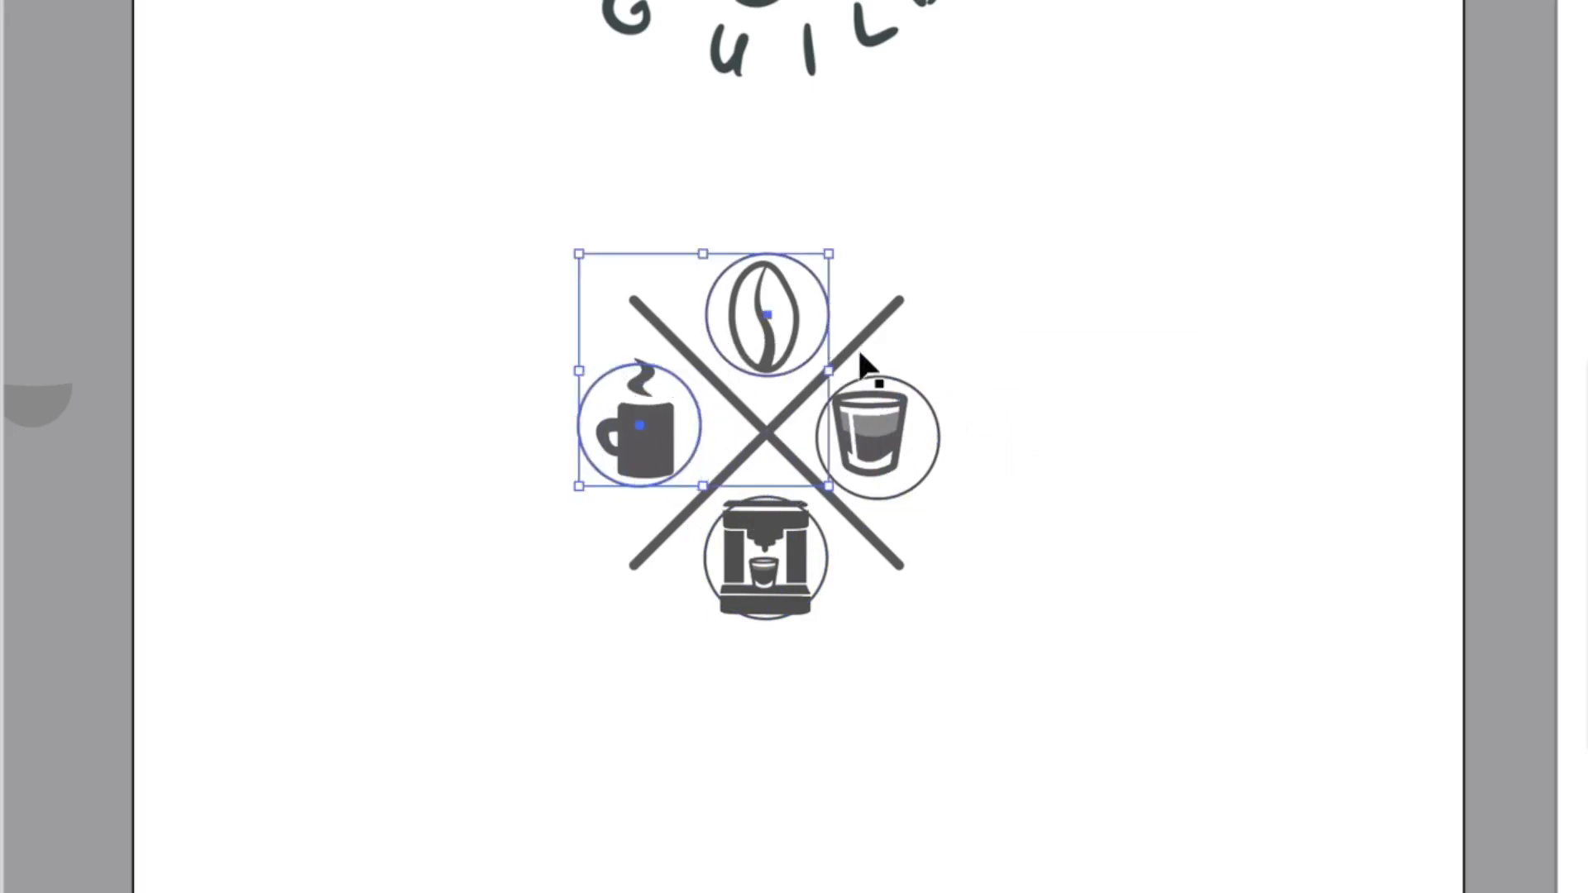
shift+click(916, 381)
shift+click(824, 556)
key(Delete)
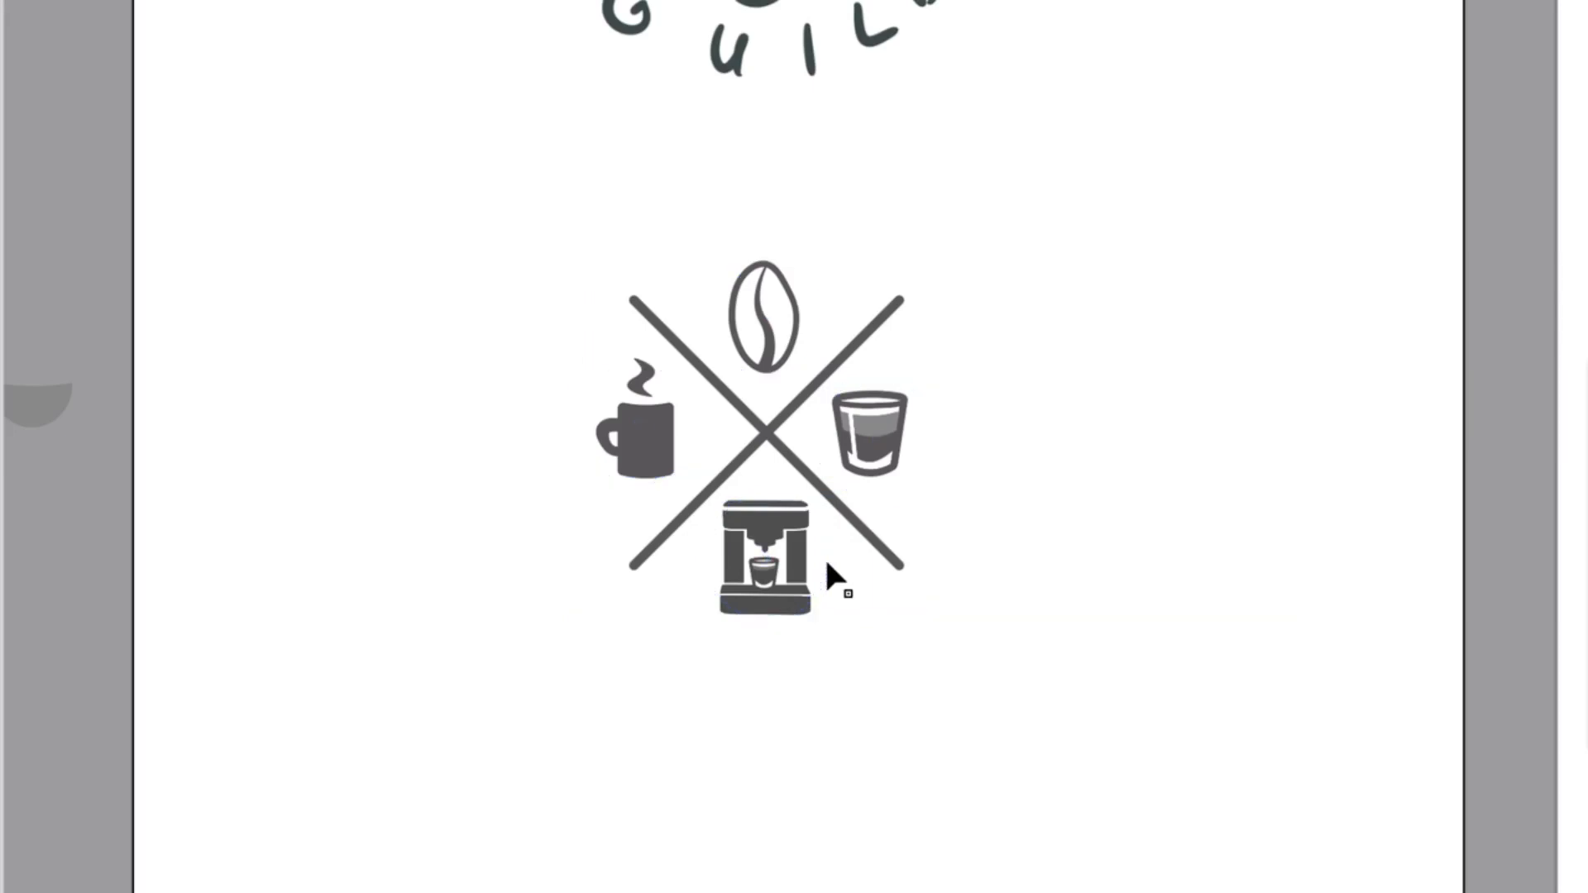
scroll(761, 510, up, 3)
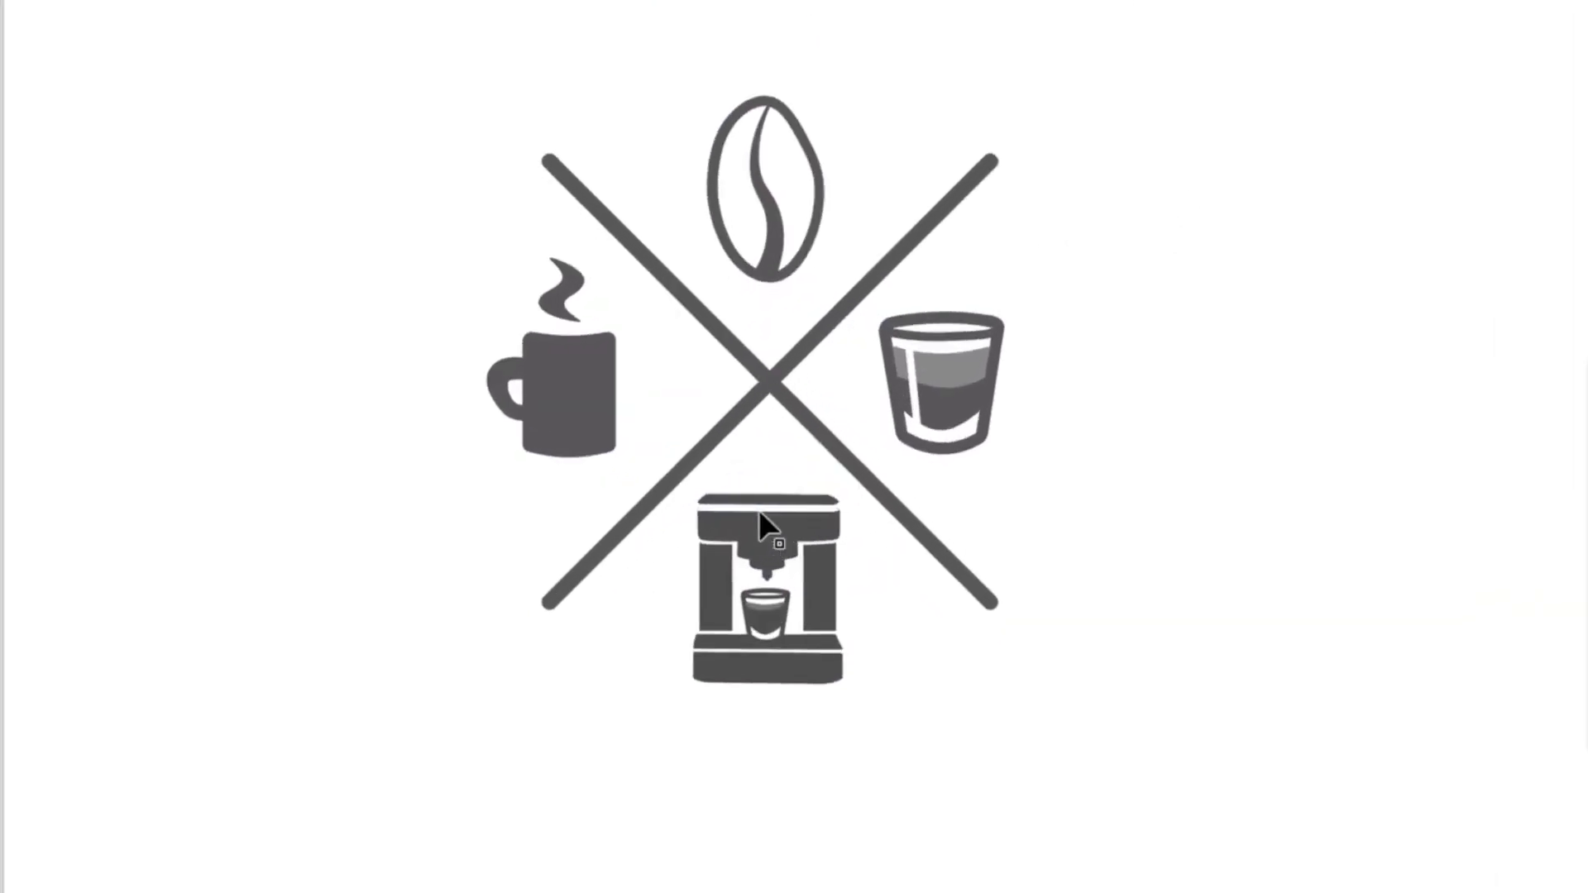
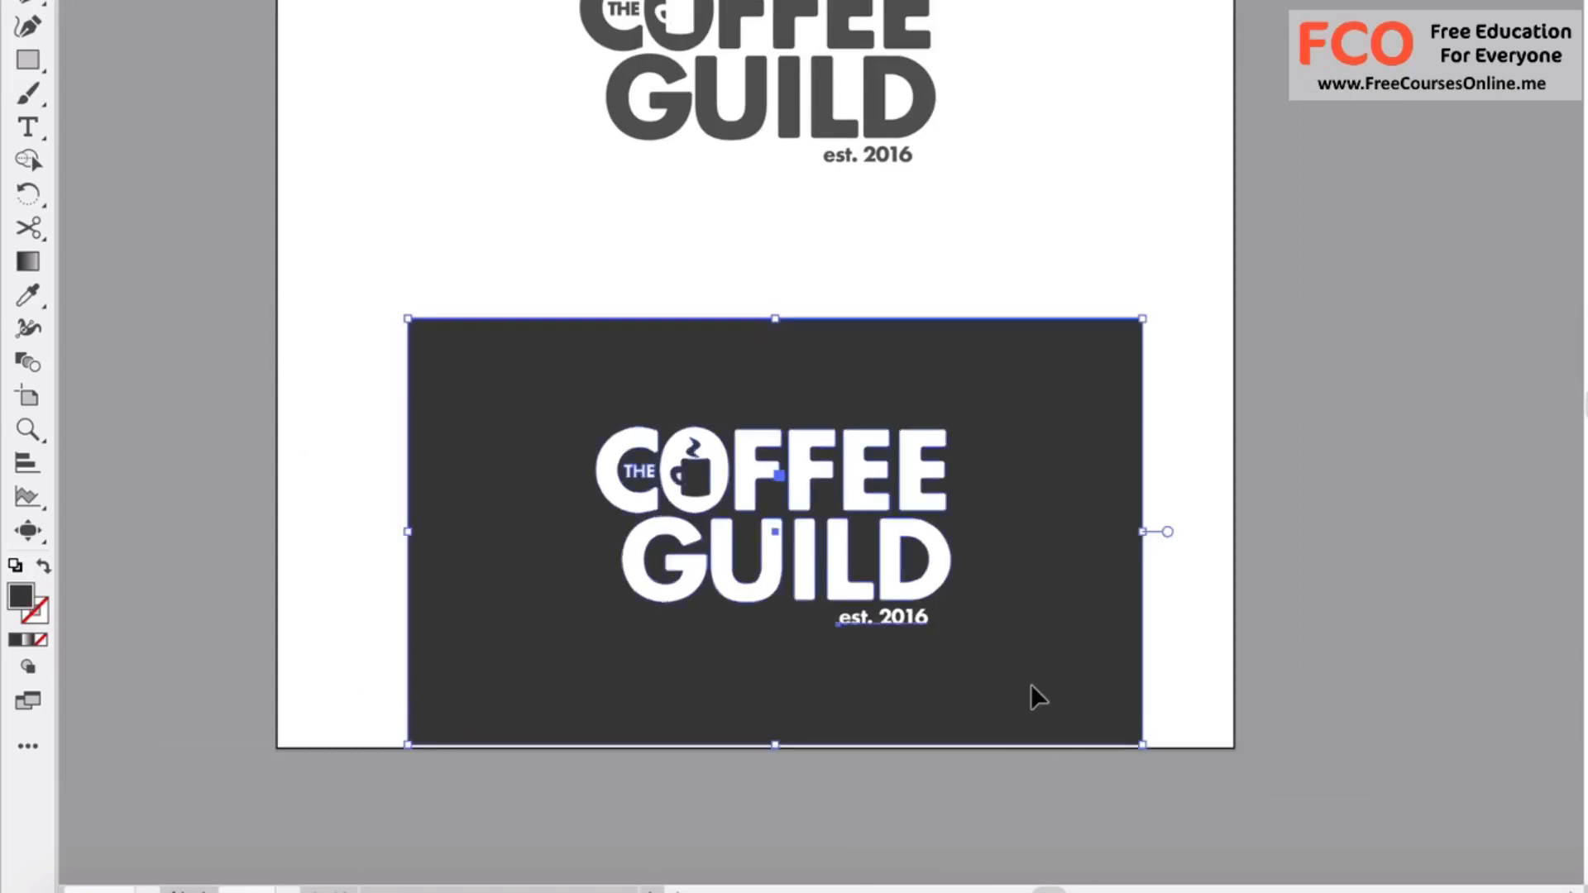
Align the grey Coffee Guild mug logo directly above the white version on the dark rectangle
scroll(1149, 419, up, 5)
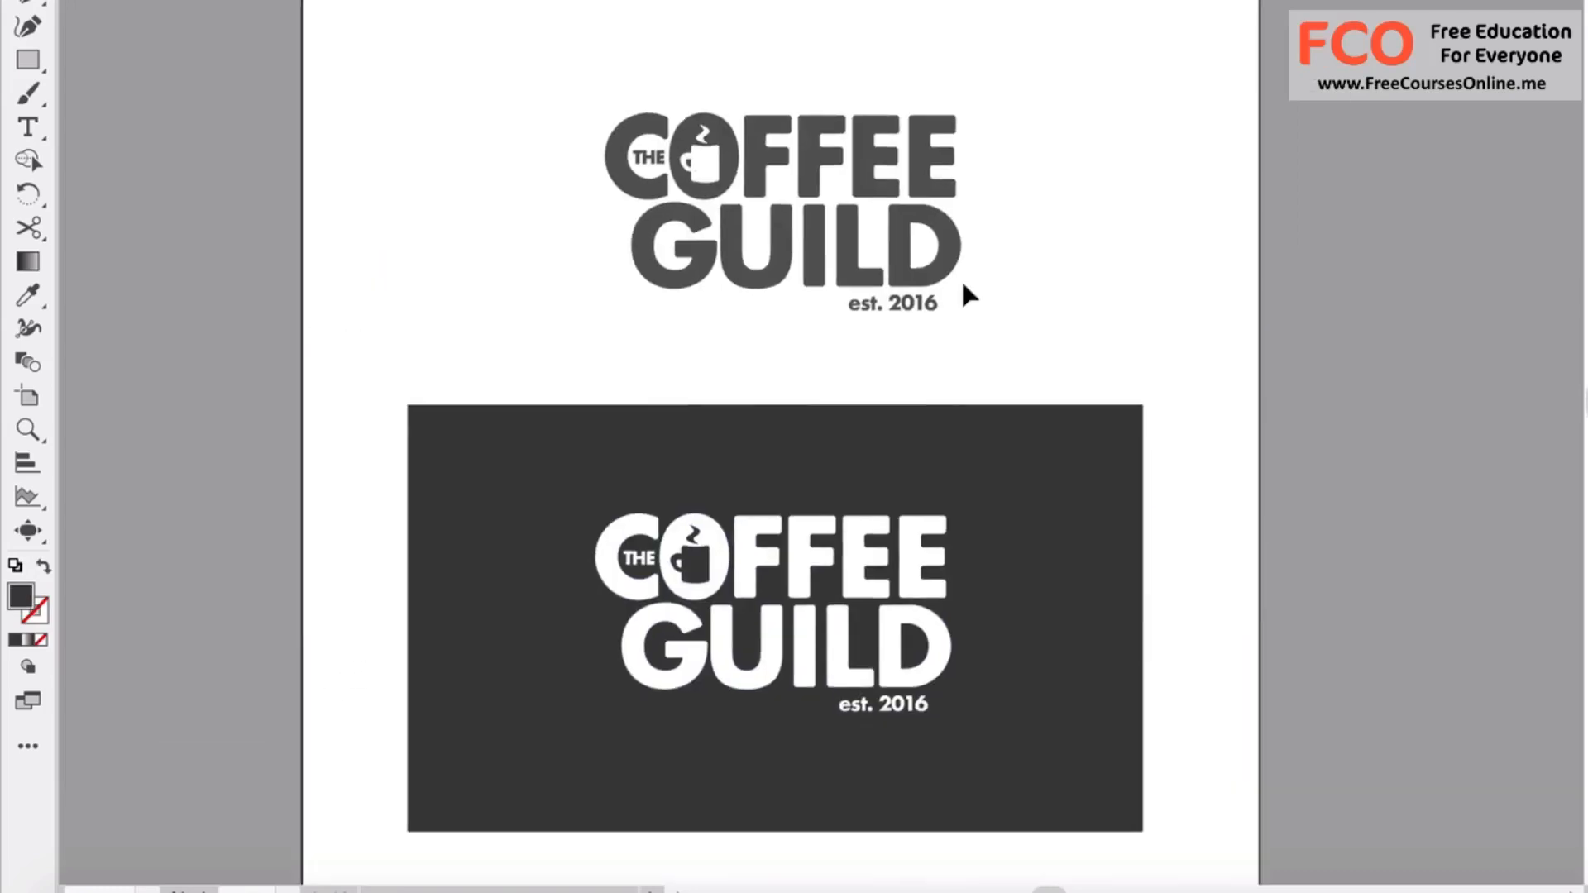
click(927, 278)
drag(900, 261, 883, 222)
click(695, 393)
drag(299, 420, 1069, 748)
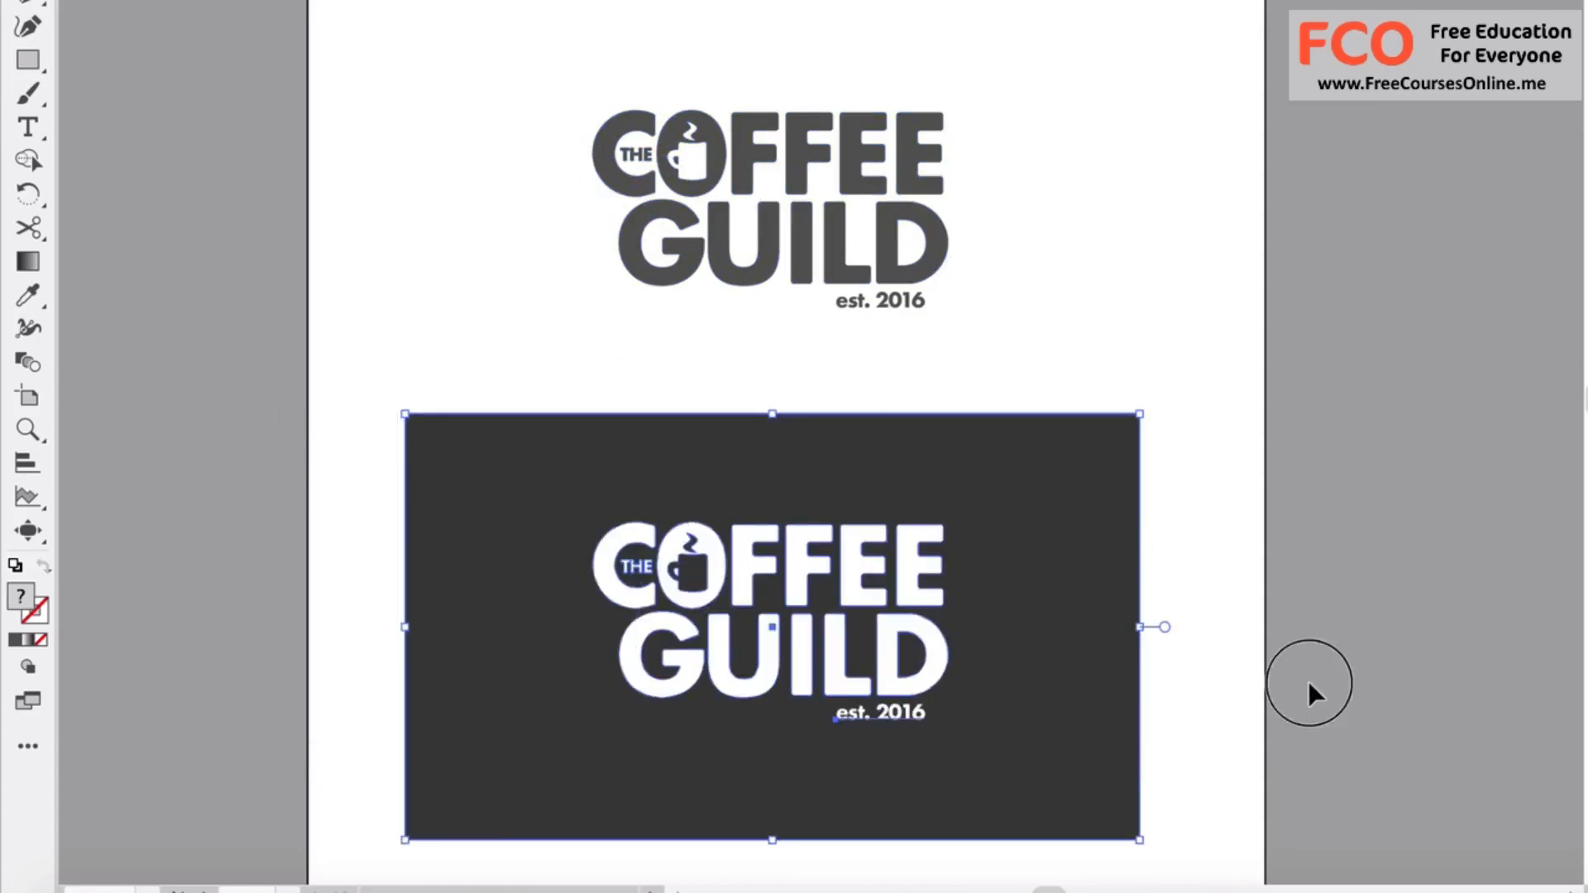
click(1309, 684)
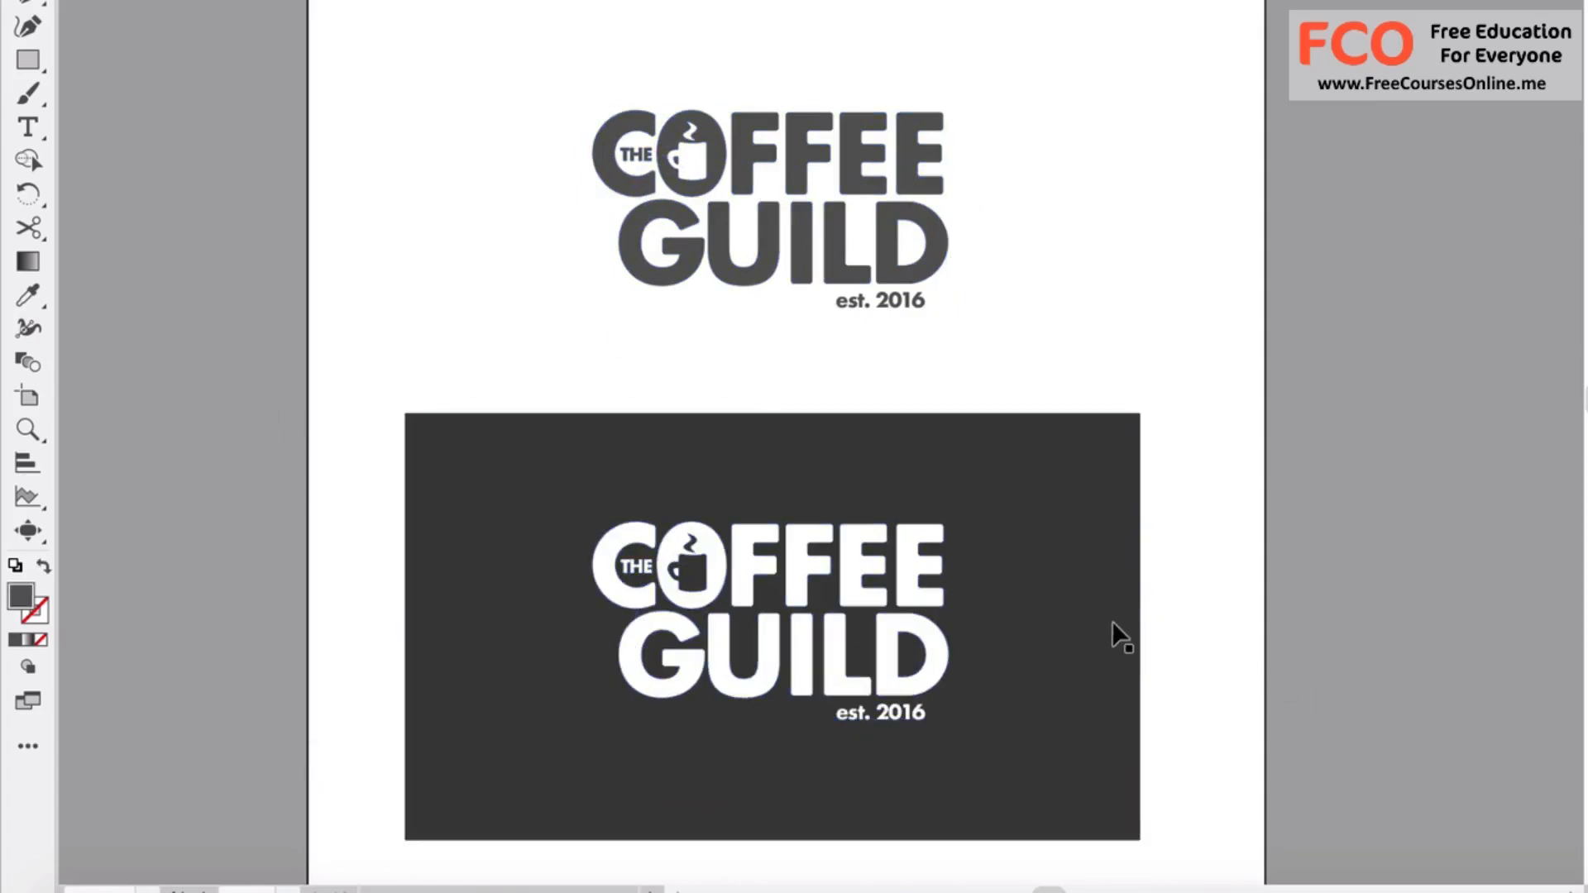
Enlarge the dark rectangle behind the white logo to span the artboard's full width and reach its bottom edge
scroll(1083, 596, down, 5)
click(1046, 524)
drag(387, 650, 286, 750)
drag(1121, 225, 1247, 173)
click(1469, 318)
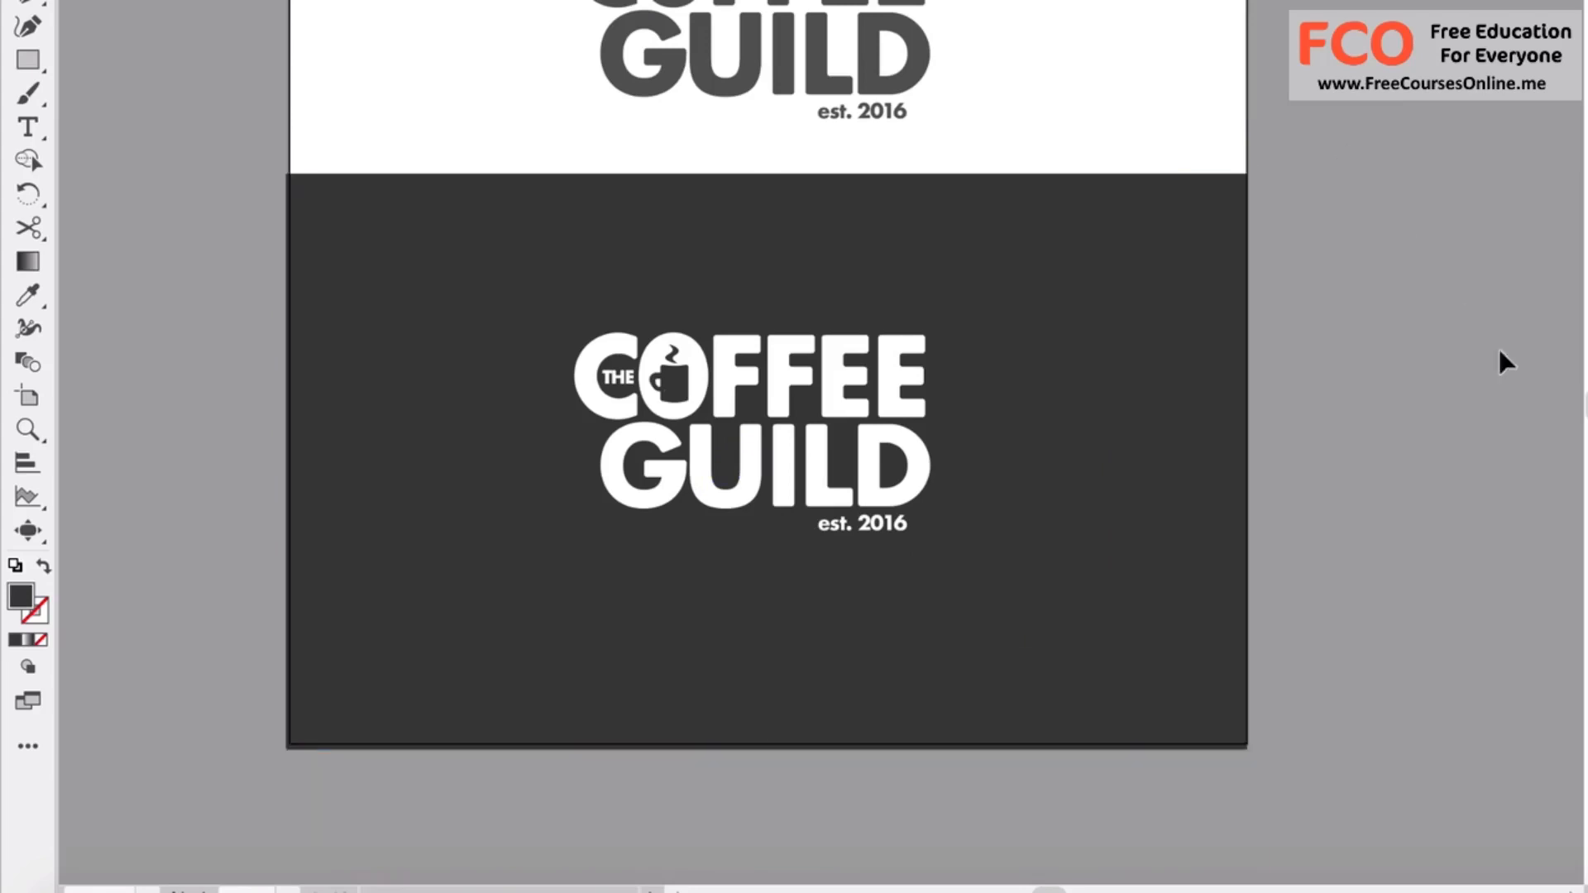
Move the white logo down to centre it vertically in the dark panel
scroll(1447, 415, up, 1)
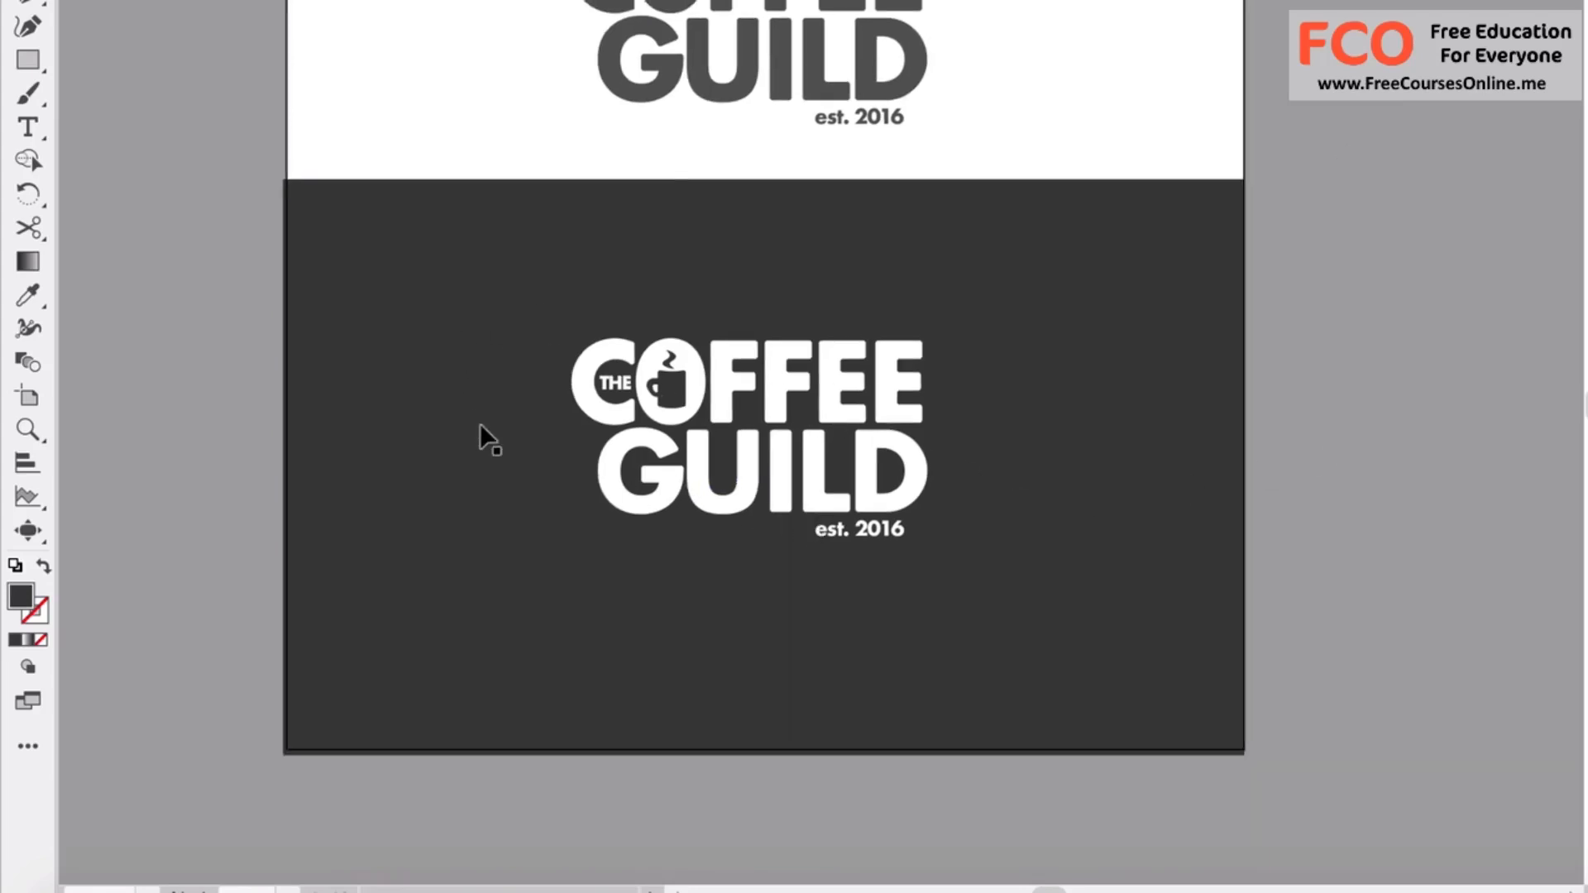
click(188, 330)
click(1092, 617)
click(914, 476)
drag(925, 456, 925, 488)
click(1295, 455)
scroll(1294, 455, up, 5)
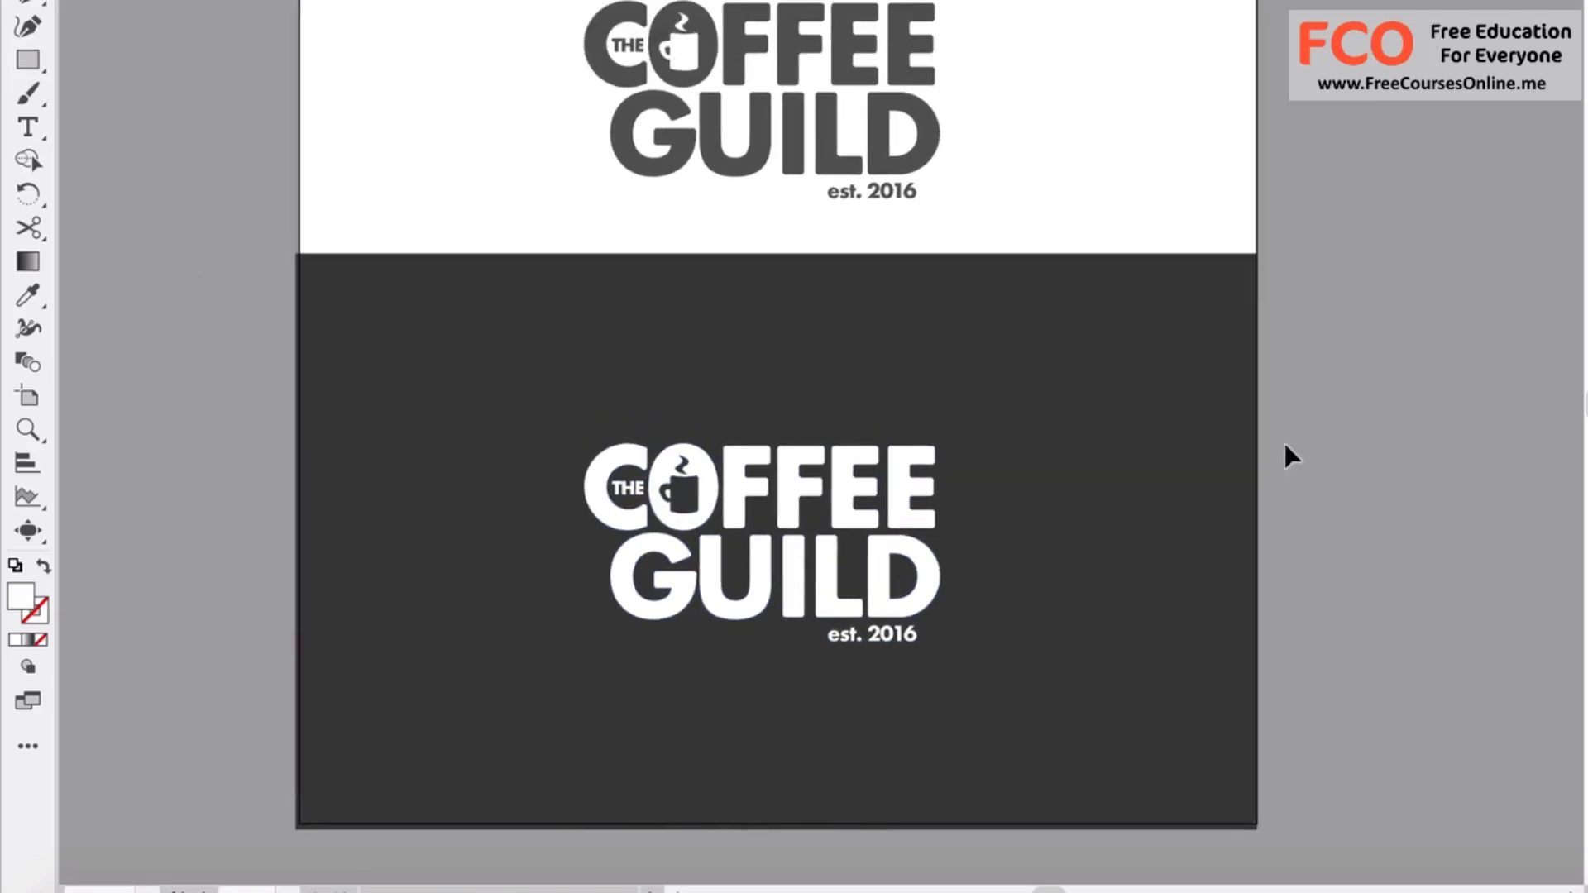
Move the grey mug logo up to leave more space above the dark panel
drag(1058, 429, 613, 255)
drag(713, 273, 718, 232)
scroll(719, 233, up, 3)
scroll(719, 233, up, 1)
drag(539, 78, 915, 230)
click(1044, 401)
Examine the character settings of the curved THE COFFEE GUILD text in the circular logo, including its tracking
scroll(1039, 399, down, 3)
scroll(1033, 399, right, 3)
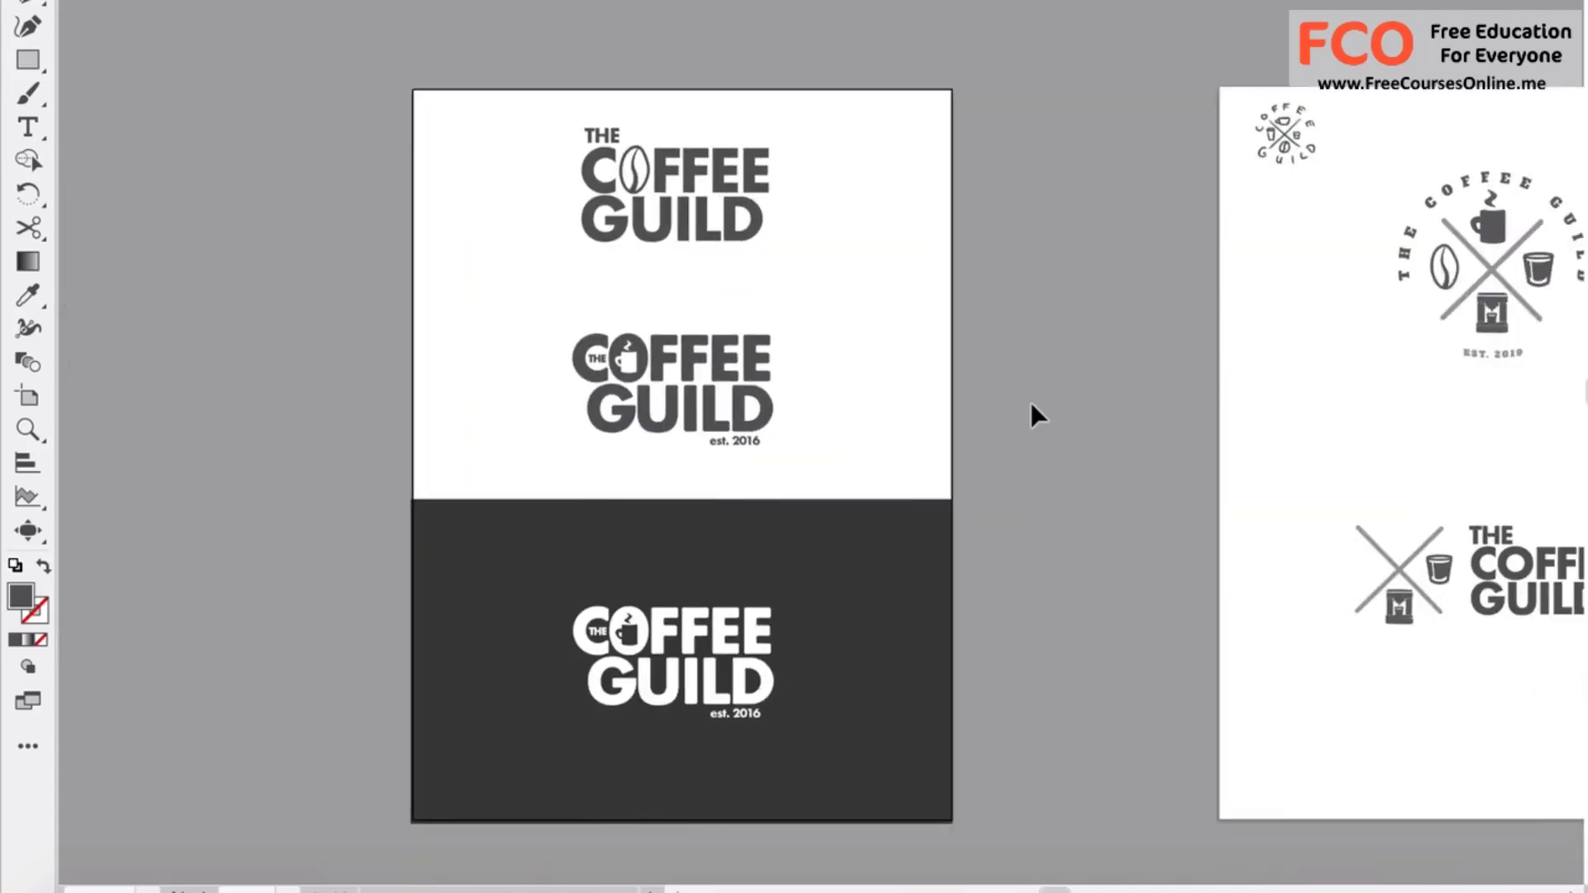
scroll(1031, 403, down, 2)
scroll(1030, 404, right, 3)
scroll(1031, 407, down, 2)
scroll(1030, 407, right, 3)
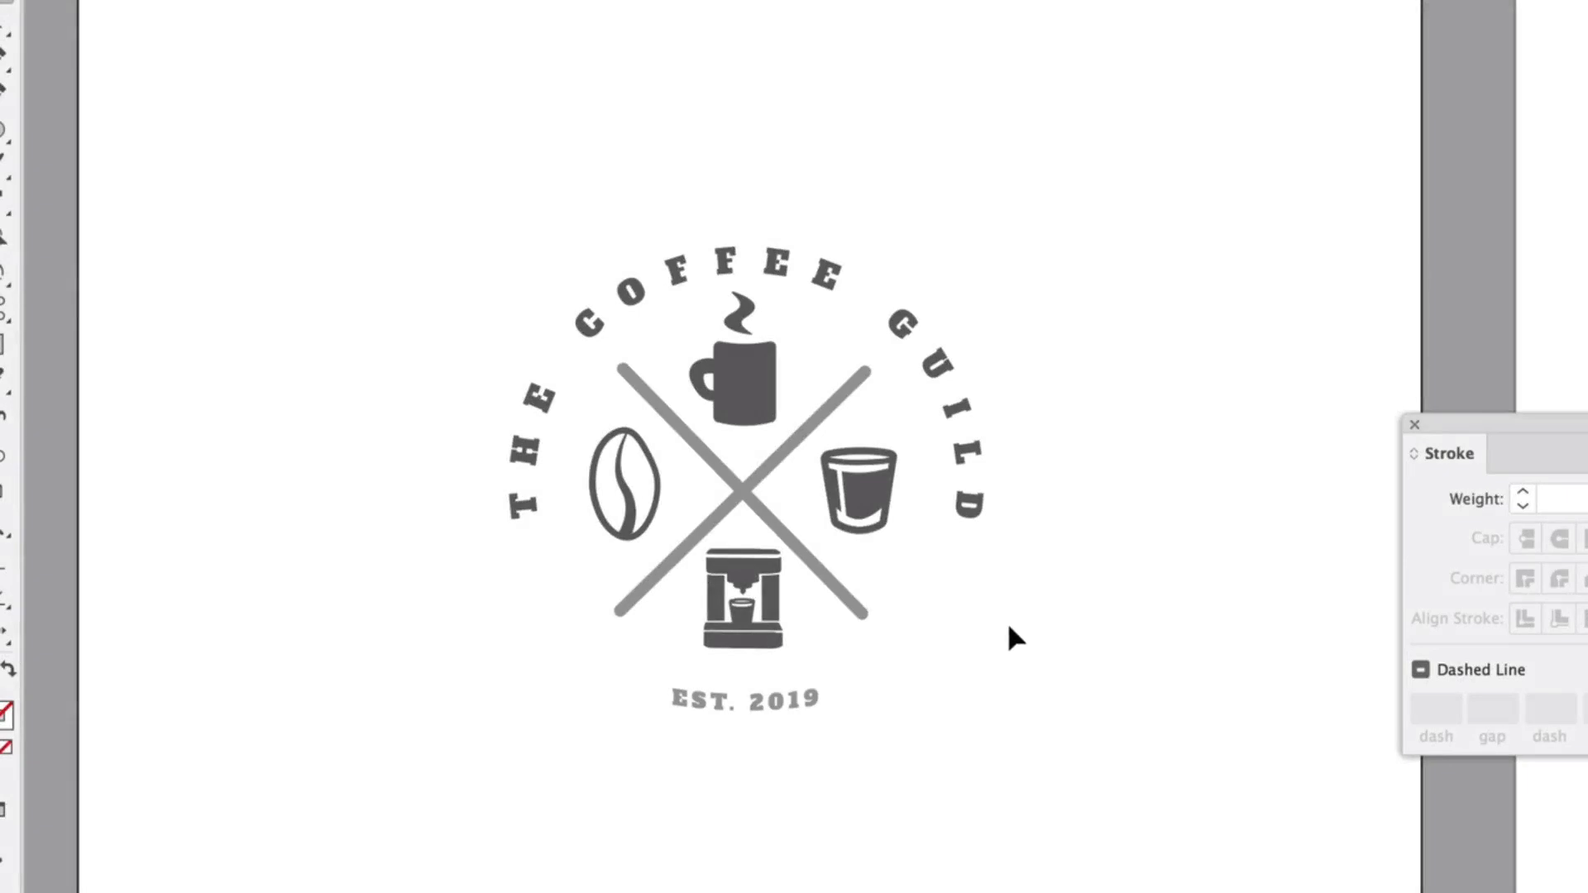
click(790, 277)
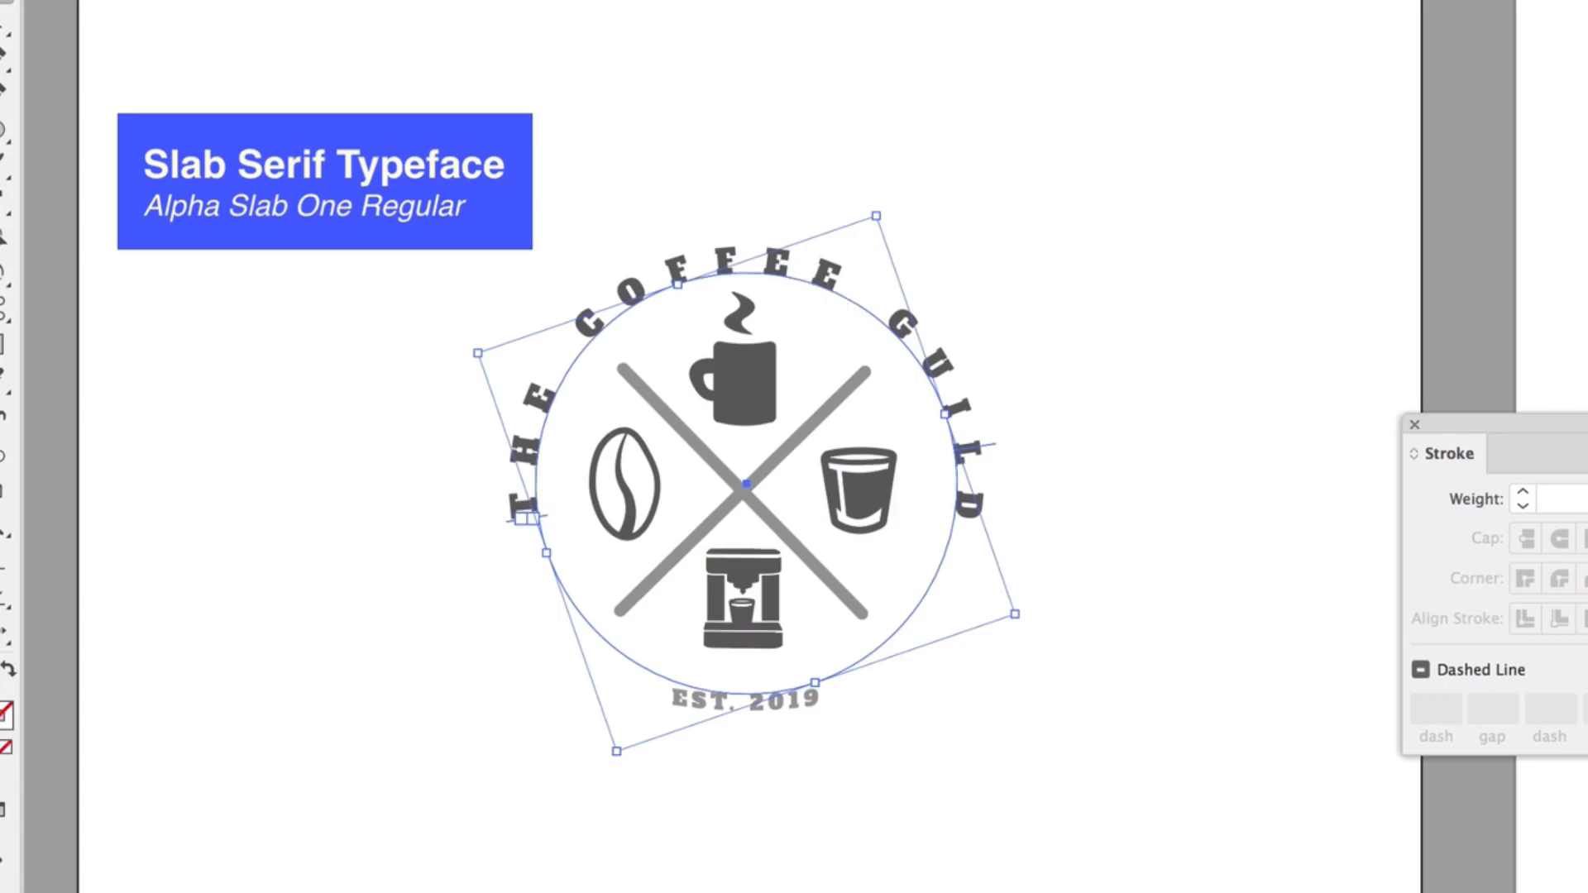
key(super+t)
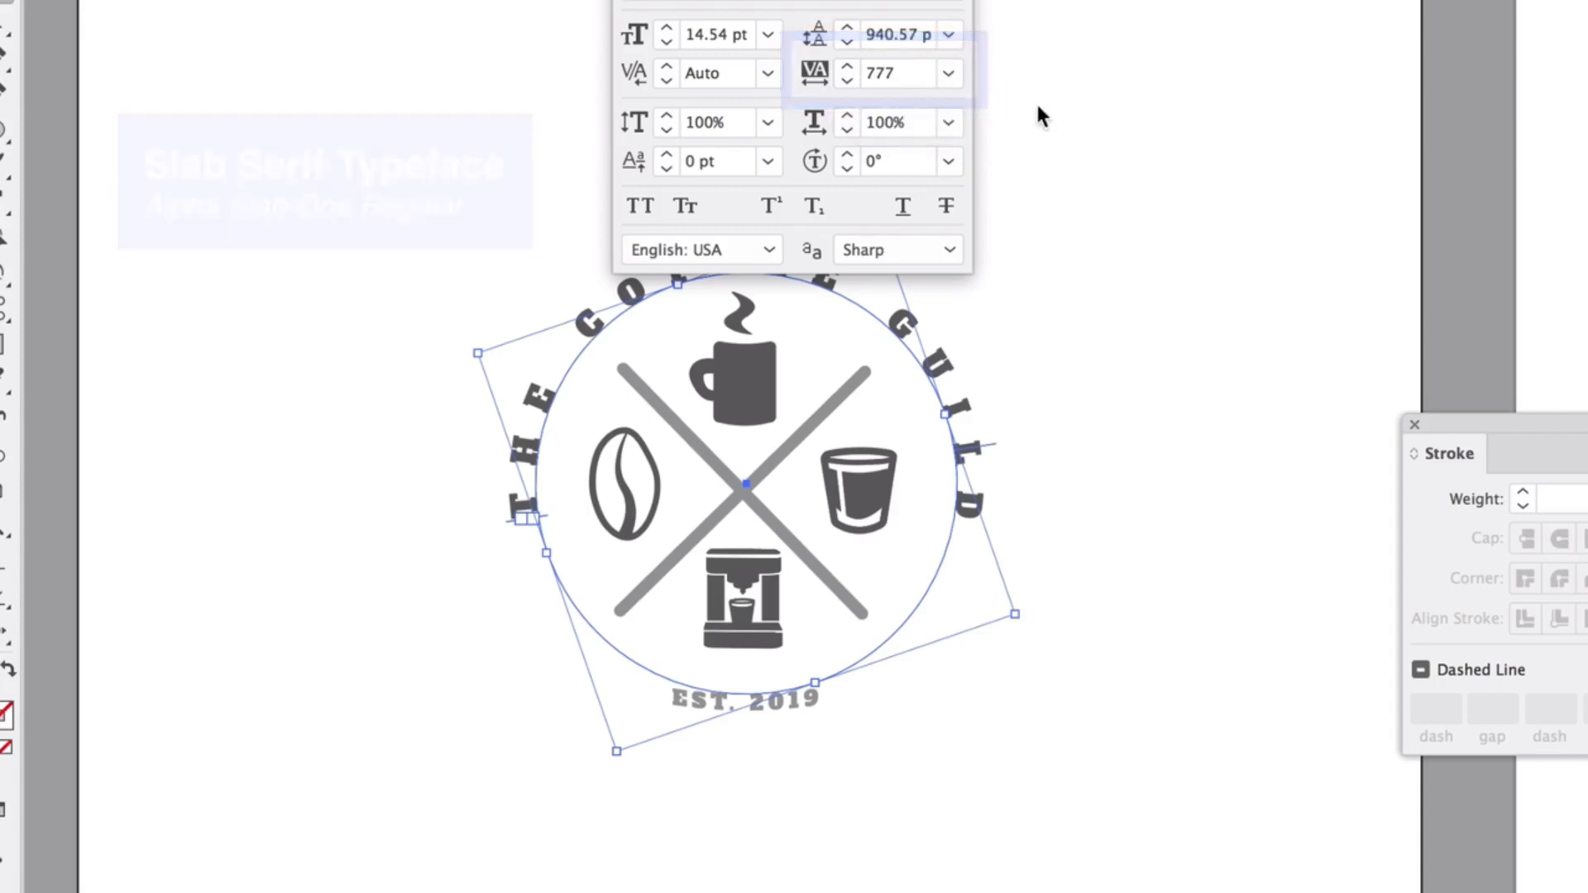
key(super+t)
click(461, 506)
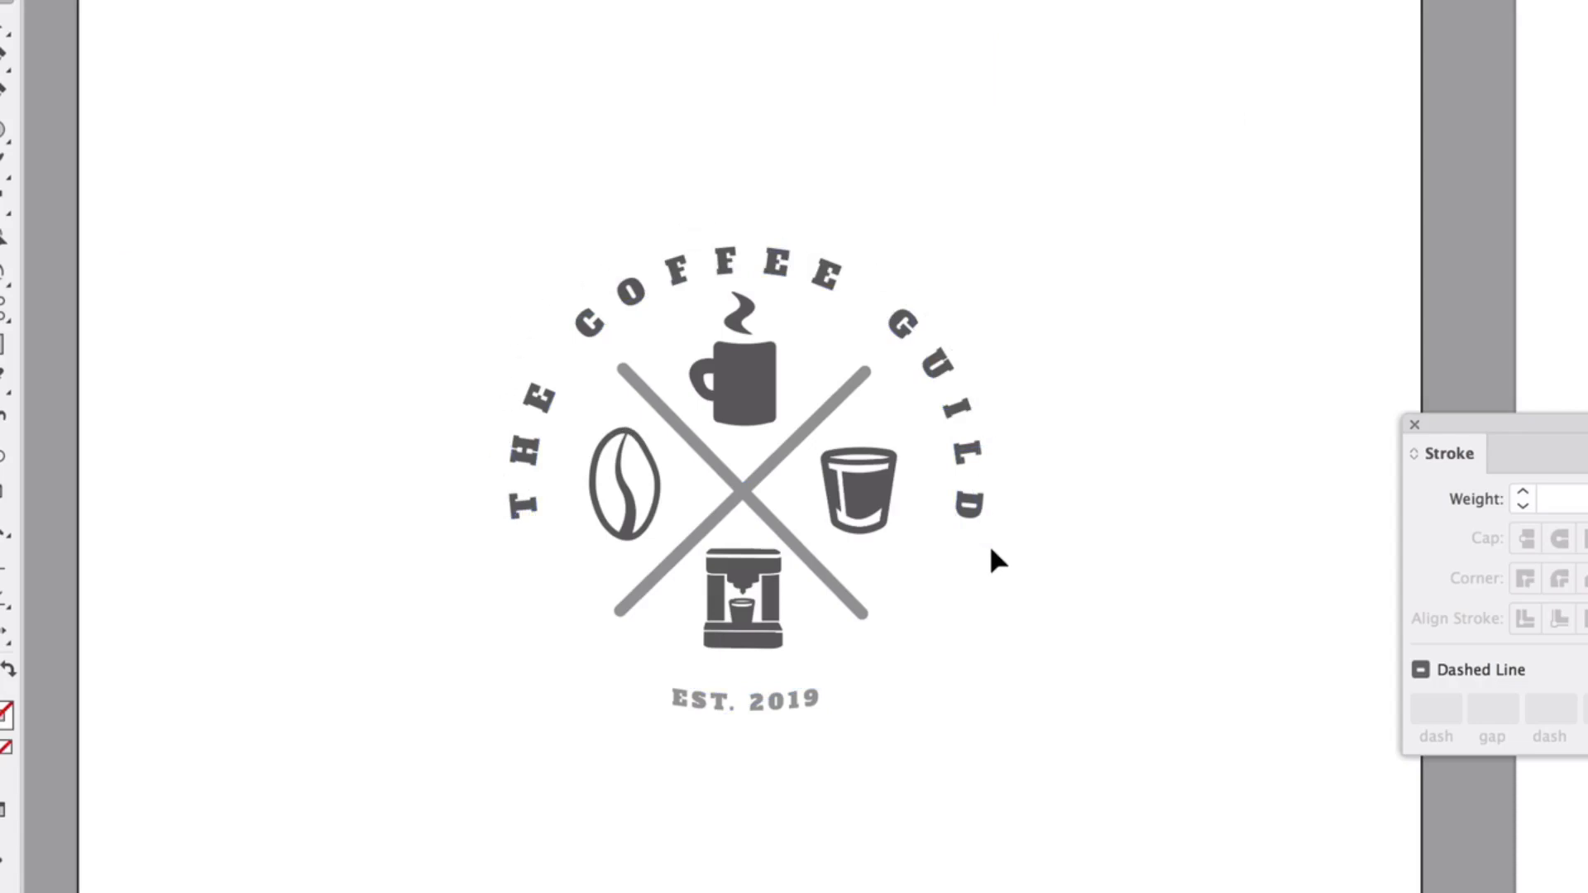
Examine the EST. 2019 line and the complete circular logo on its artboard
click(784, 705)
click(804, 756)
drag(280, 113, 1109, 817)
click(1110, 809)
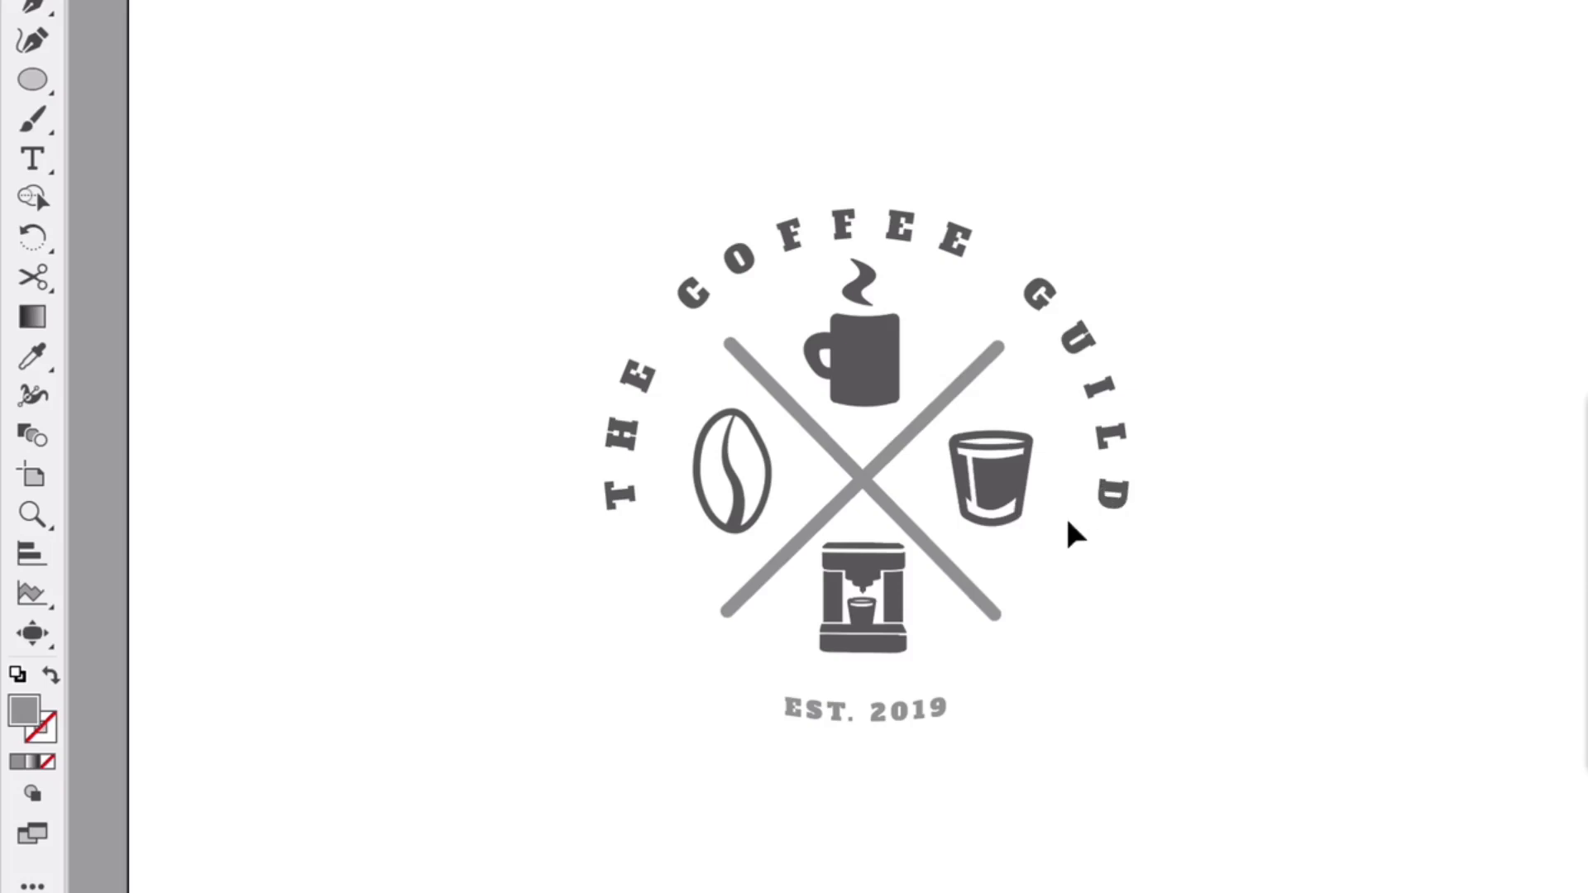
scroll(1041, 602, down, 2)
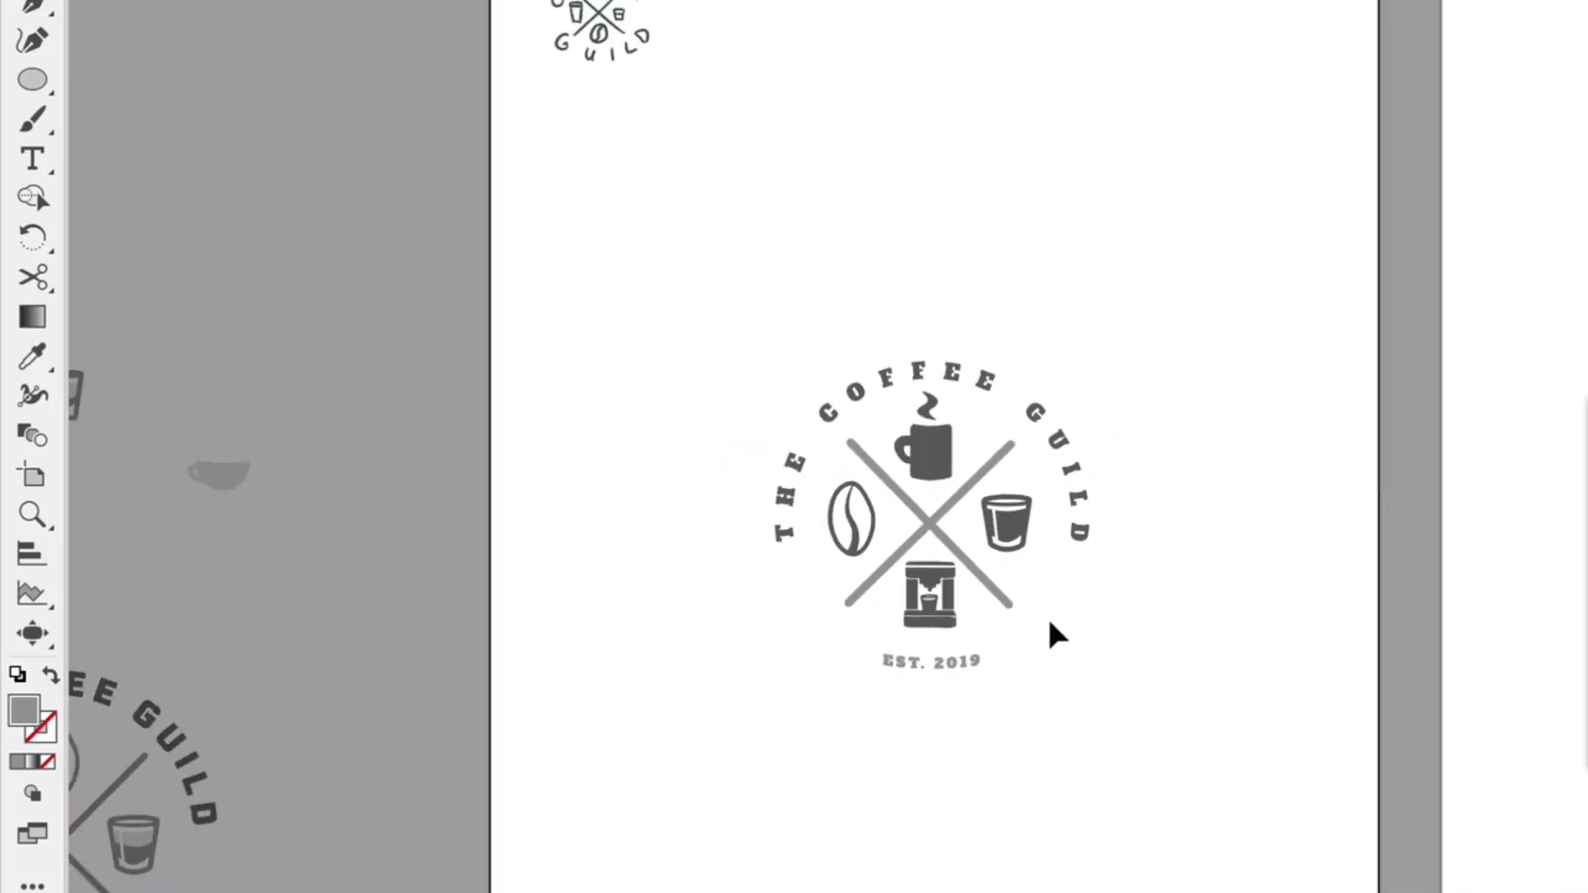
Move the complete circular four-icon logo up on its artboard to leave space beneath it
scroll(1048, 616, right, 10)
scroll(1047, 615, right, 6)
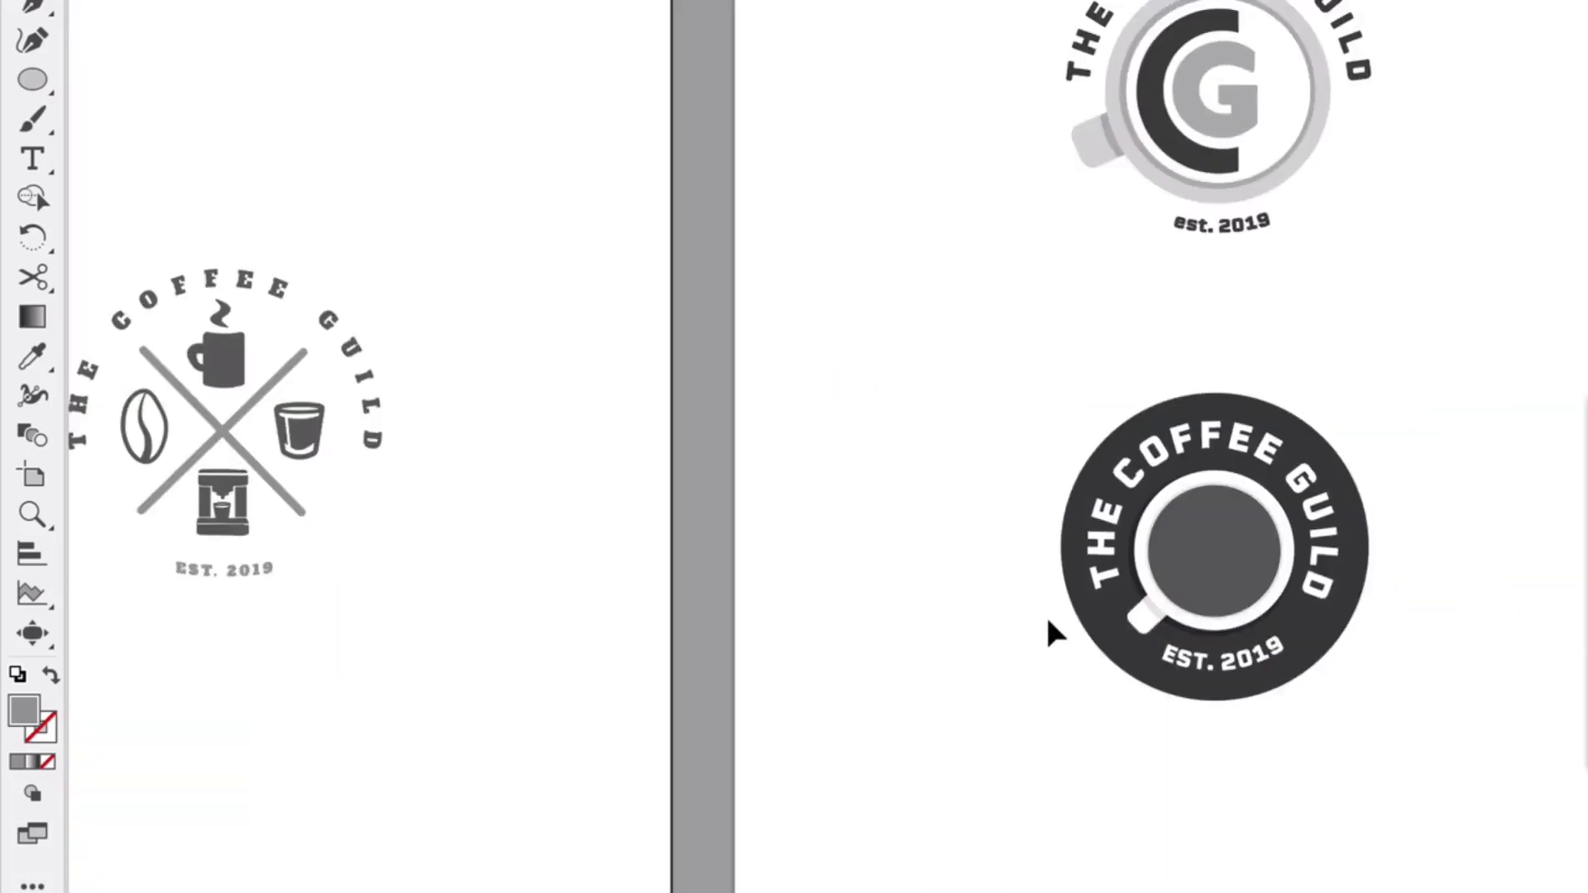
scroll(1047, 614, left, 6)
drag(869, 152, 530, 650)
drag(671, 106, 653, 54)
click(869, 238)
scroll(653, 498, left, 10)
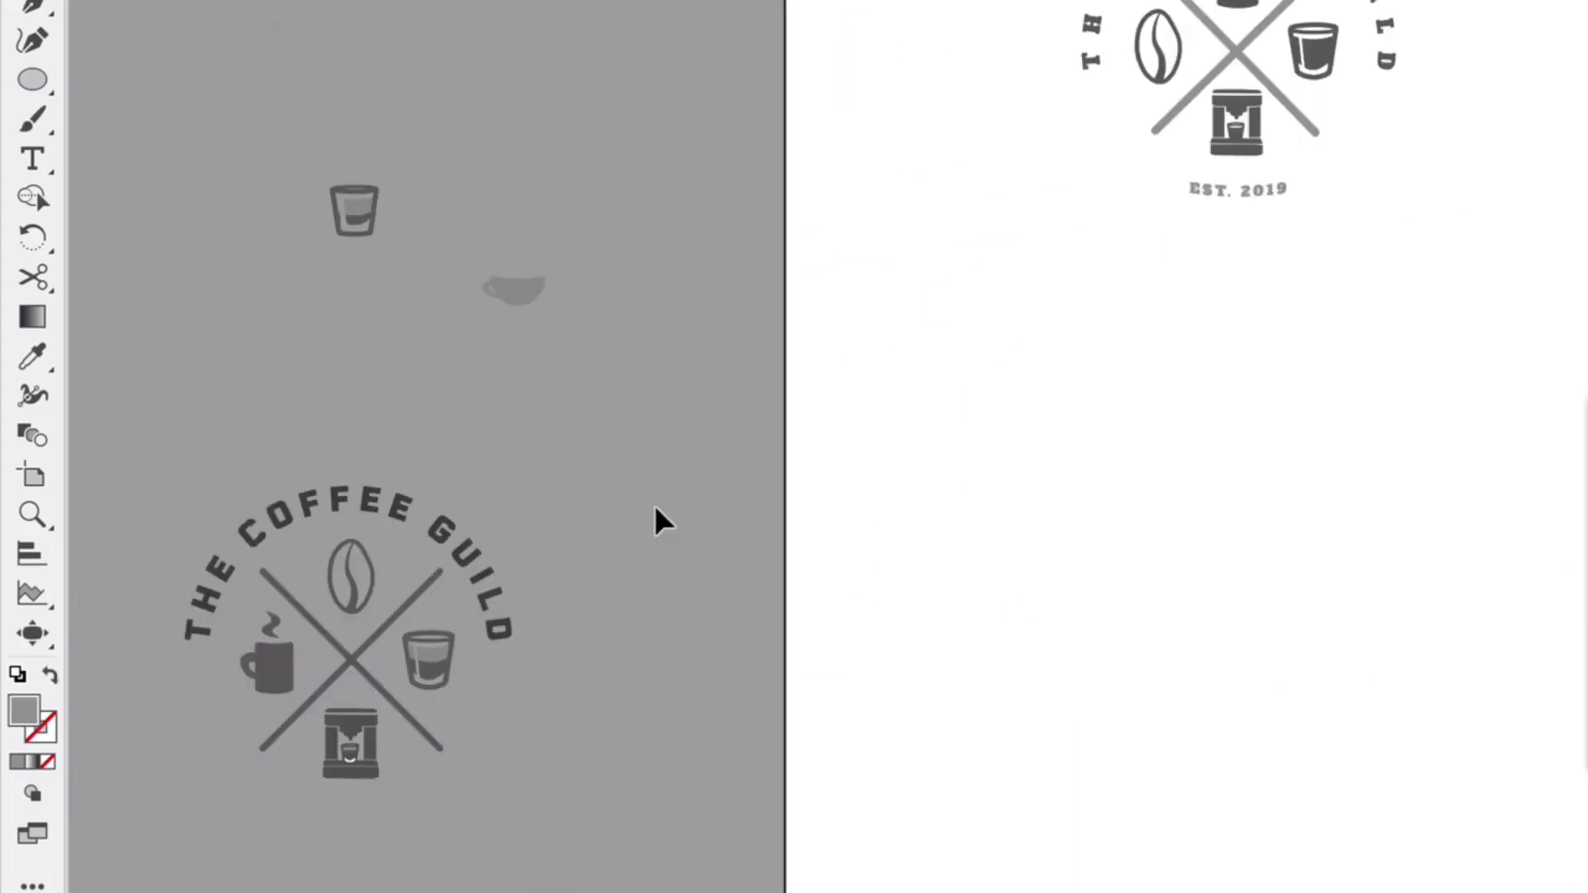
scroll(656, 508, right, 4)
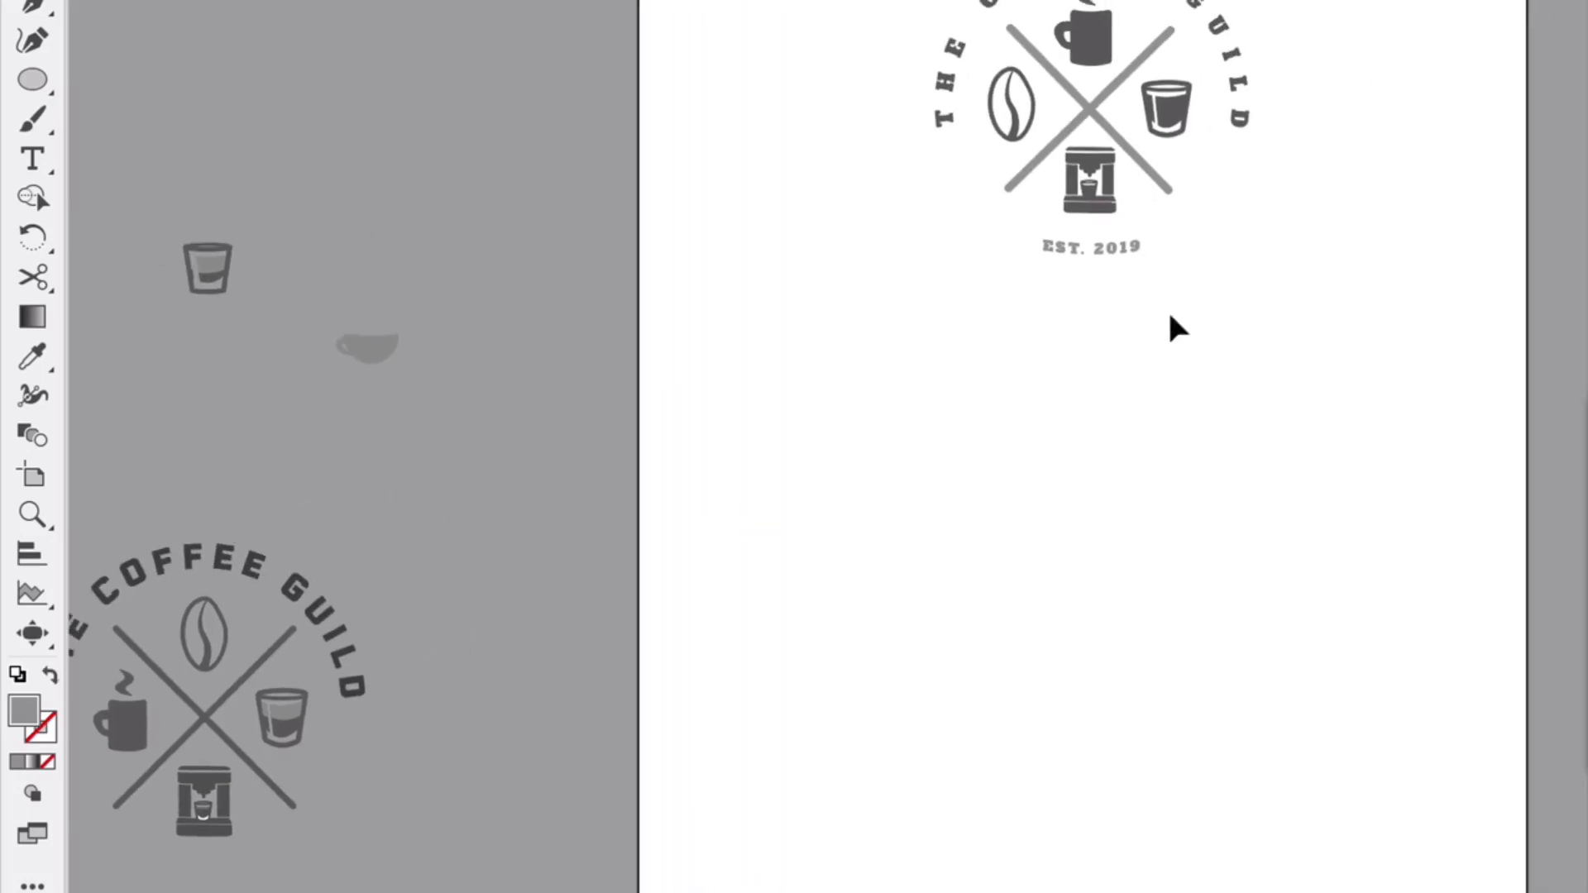
Duplicate the complete circular logo below the original on the same artboard
drag(1145, 199, 1036, 107)
key(ctrl+z)
drag(1248, 315, 860, 1)
drag(1071, 53, 1056, 501)
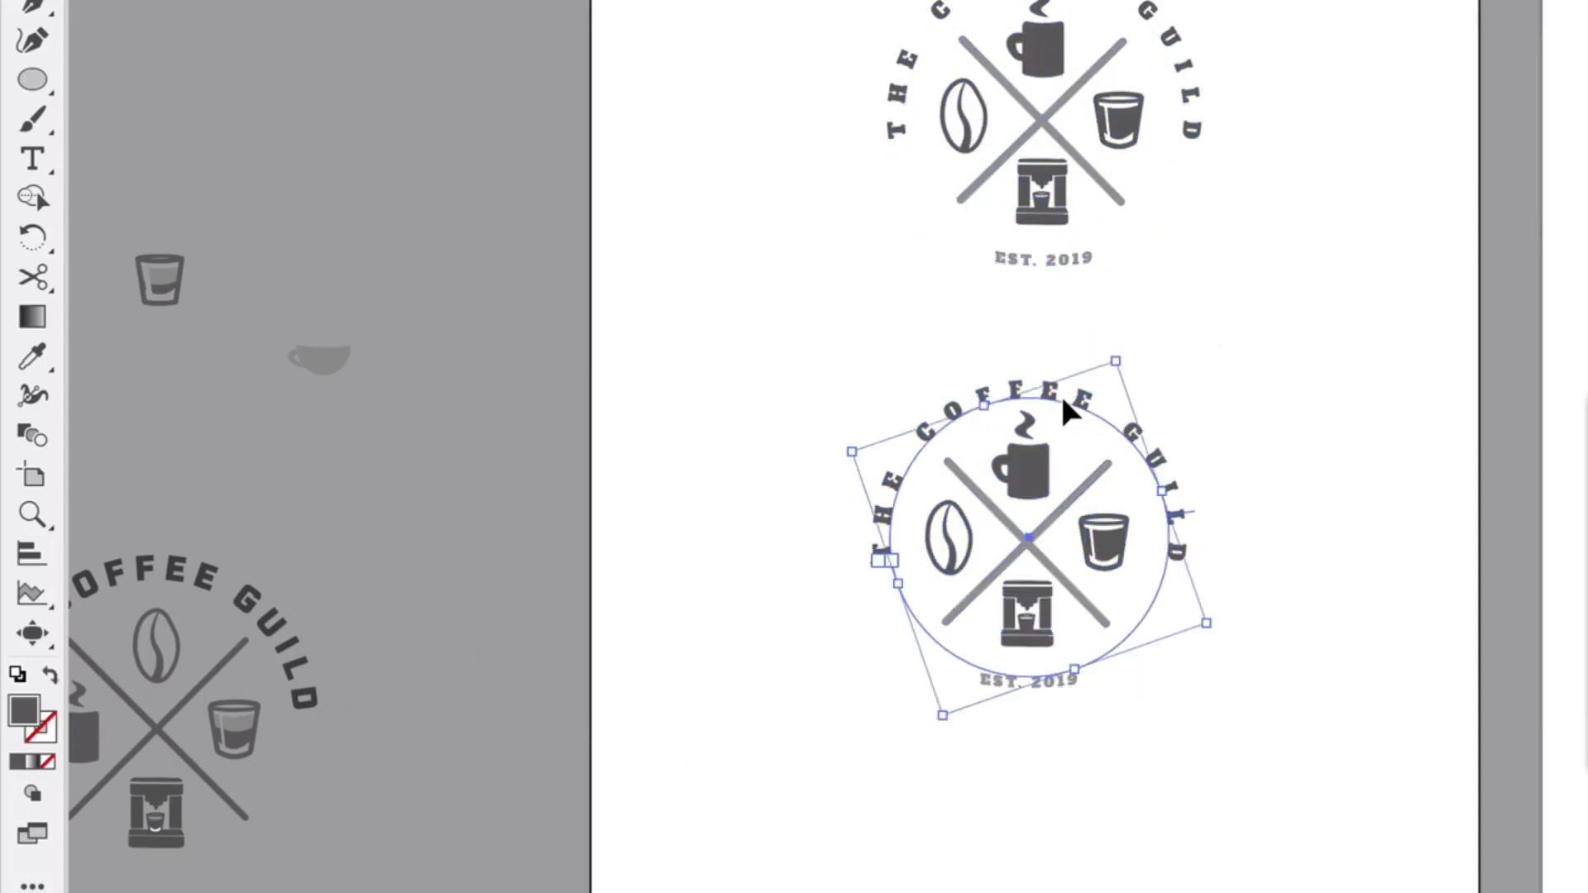
Paste a copy of the stacked, squared THE COFFEE GUILD wordmark near the duplicated logo and position it
scroll(1068, 414, right, 5)
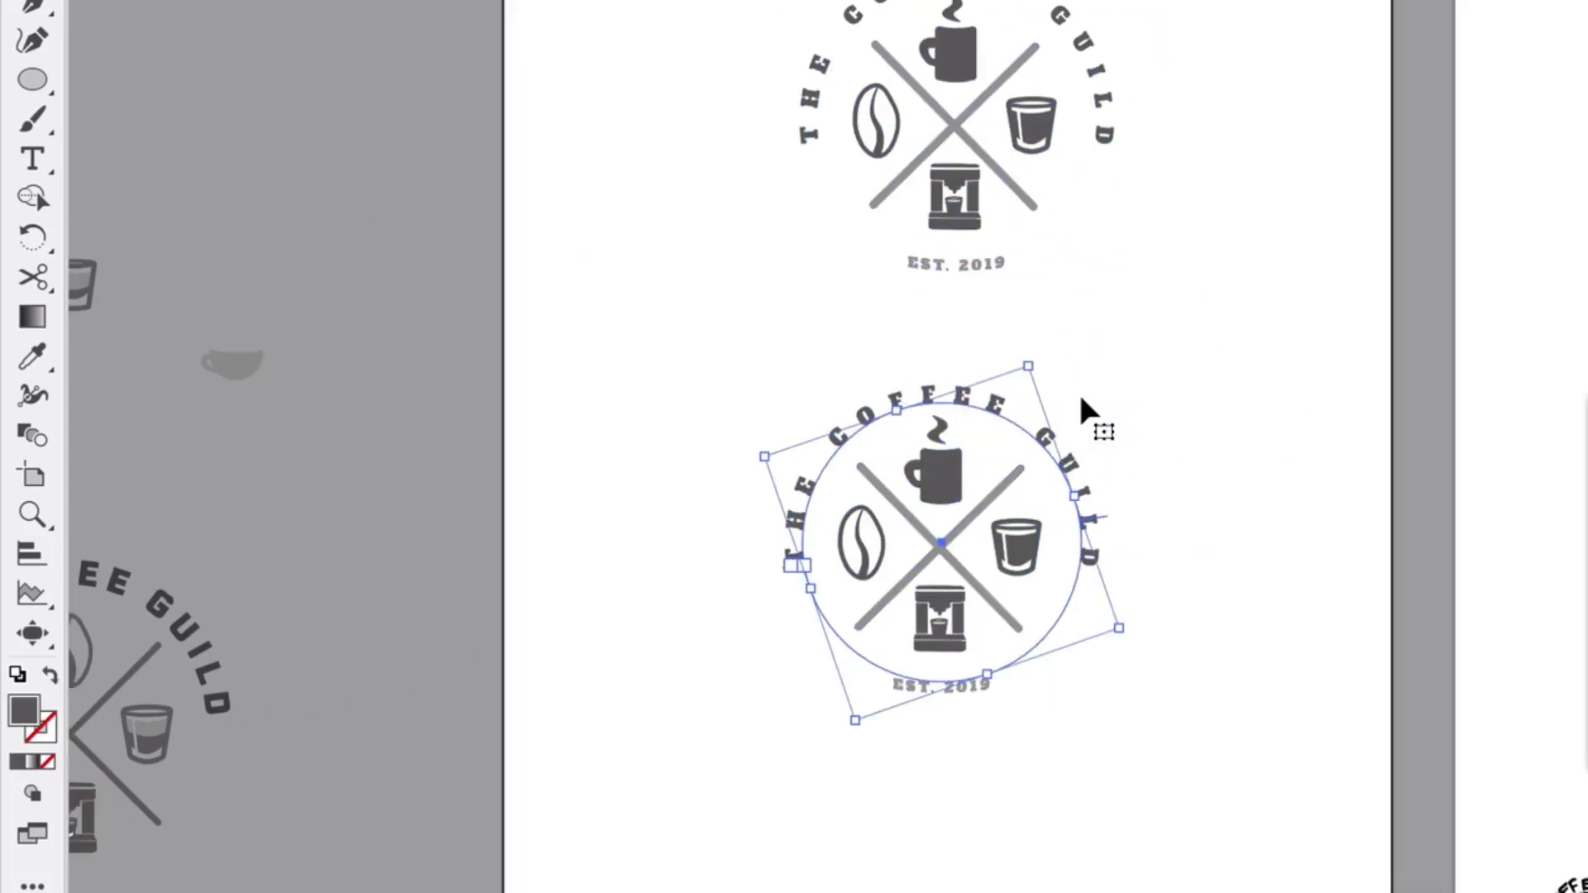
scroll(1081, 399, right, 5)
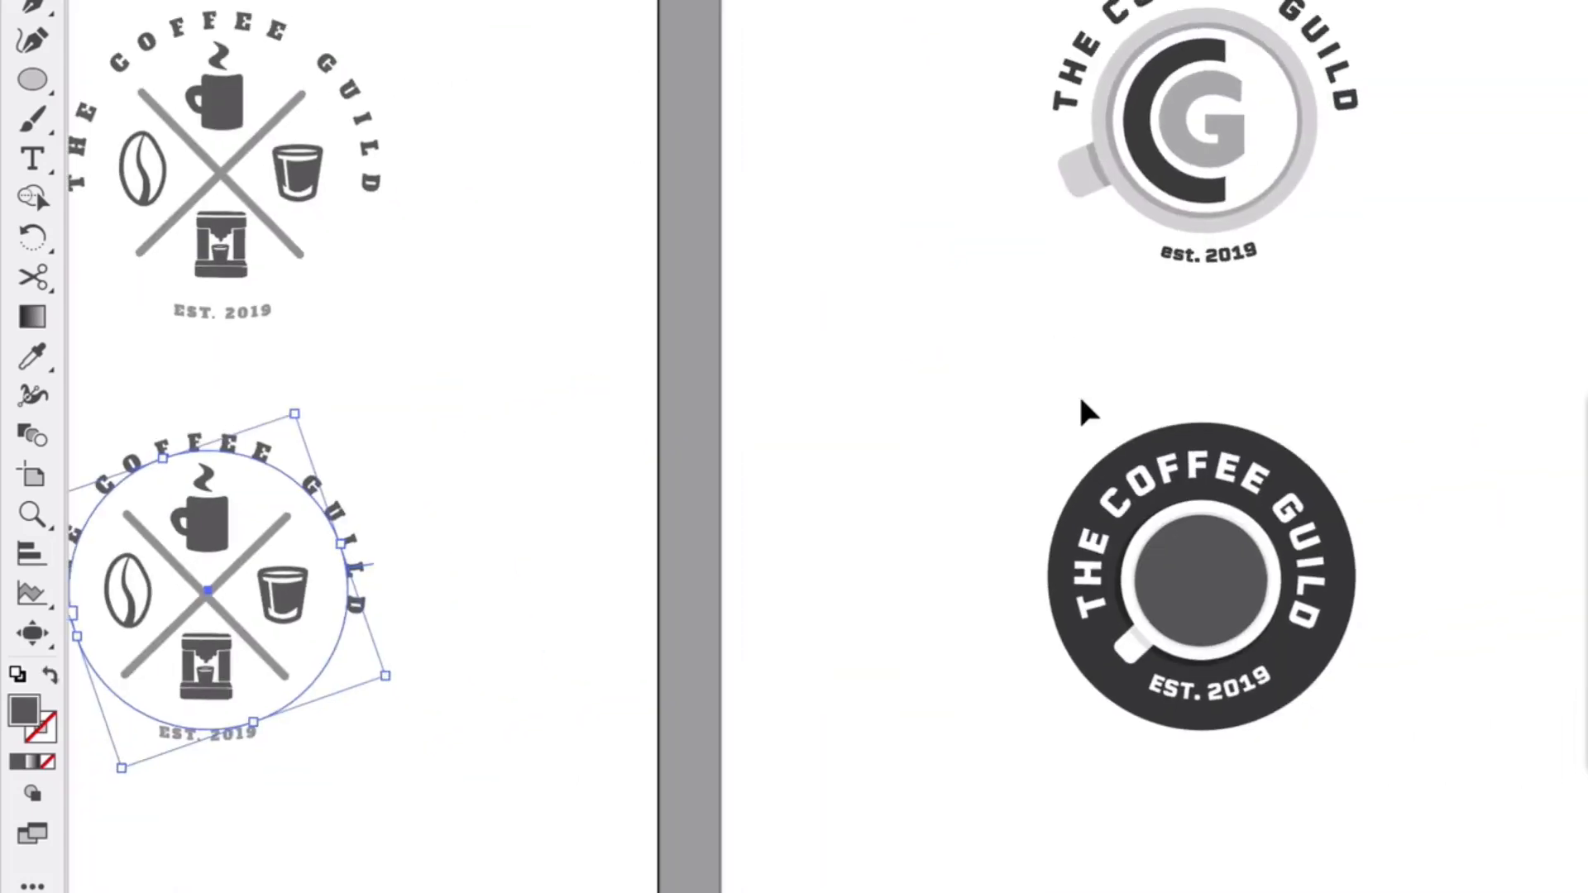
scroll(1081, 399, down, 3)
scroll(1079, 394, right, 5)
scroll(1079, 394, down, 1)
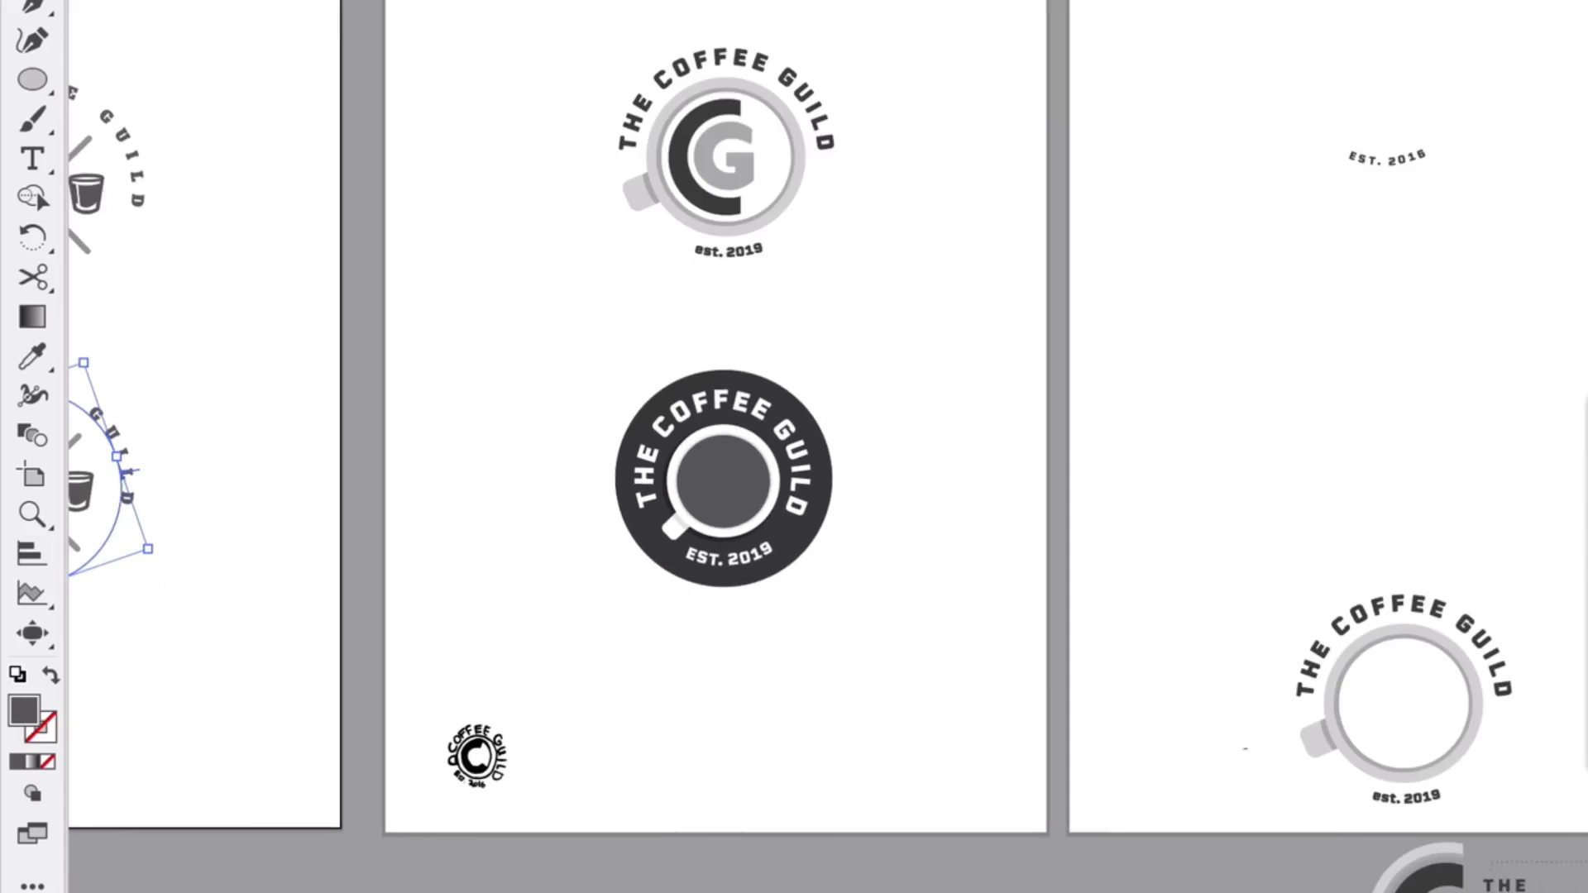
scroll(534, 516, left, 7)
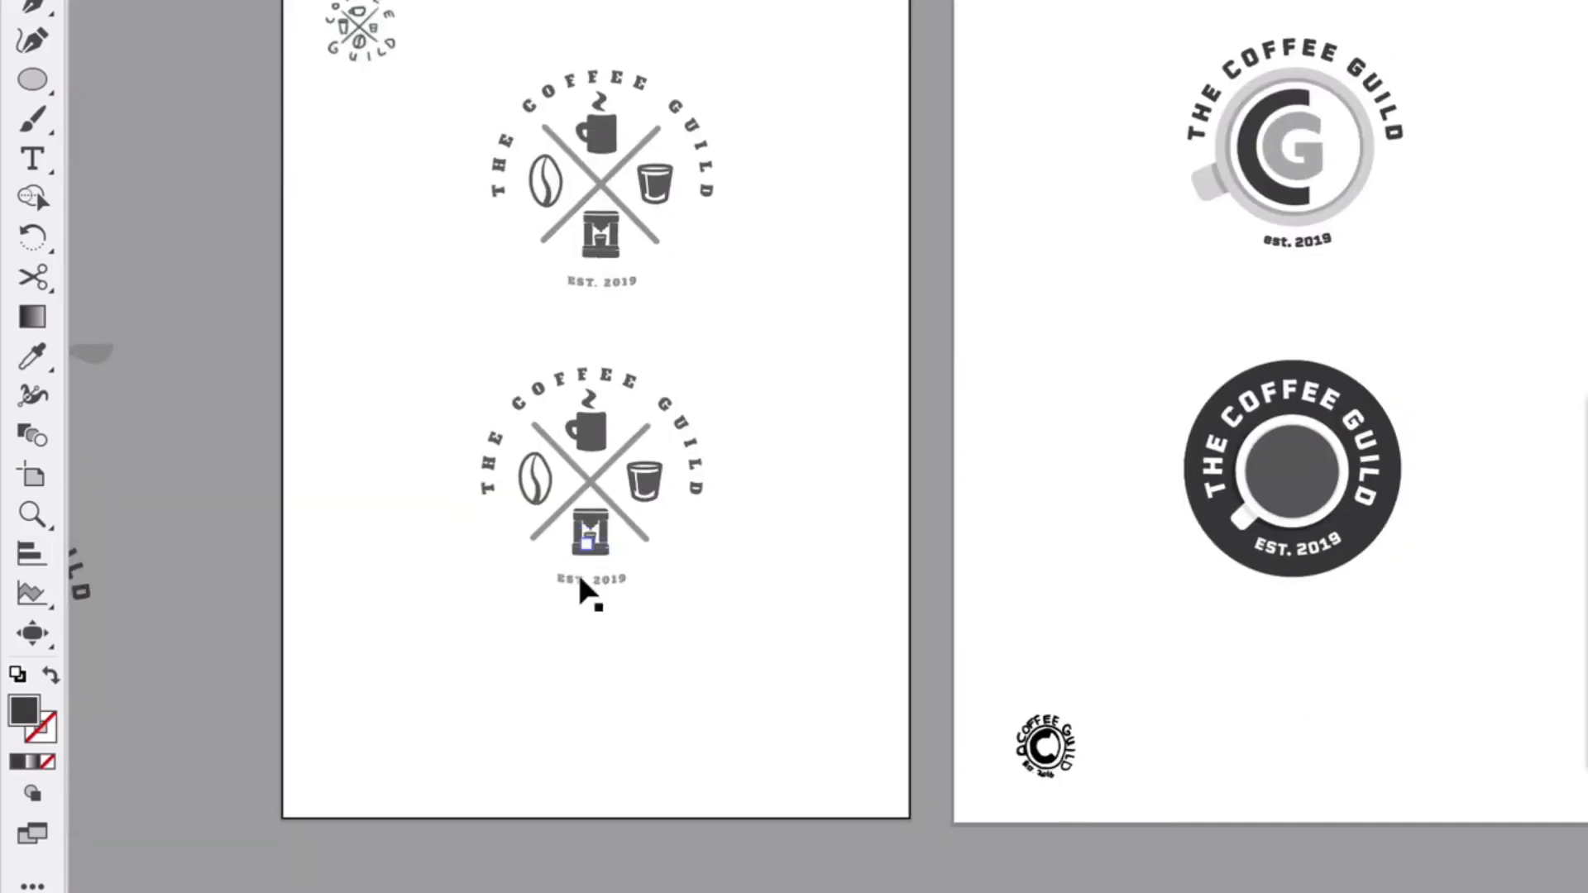
scroll(571, 554, up, 3)
scroll(580, 600, up, 1)
scroll(580, 599, left, 2)
key(ctrl+v)
drag(838, 508, 839, 589)
Delete the curved THE COFFEE GUILD text and the EST. 2019 line from the duplicated logo
click(753, 214)
key(Delete)
click(730, 553)
key(Delete)
Scale down the duplicated X and its four icons and place them beside the stacked wordmark, on its left side
click(716, 418)
drag(833, 479, 686, 484)
drag(879, 758, 855, 456)
drag(428, 232, 597, 348)
drag(523, 407, 619, 360)
click(514, 255)
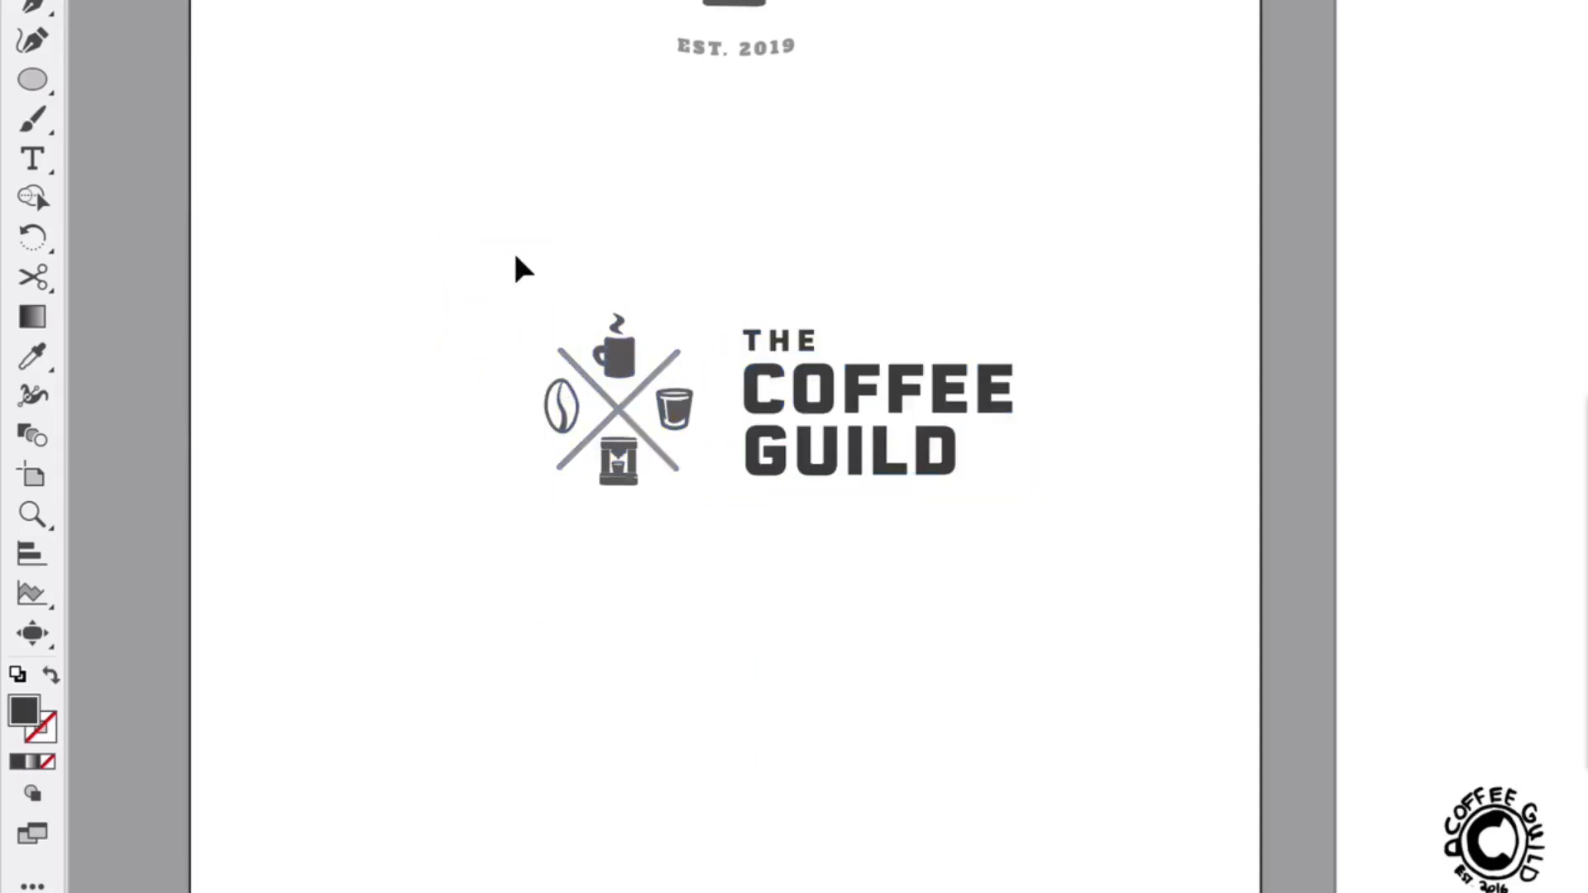
Enlarge the X icon mark slightly and shift the stacked wordmark closer to it, centred vertically on the mark
drag(448, 287, 476, 312)
drag(536, 356, 714, 512)
drag(545, 485, 493, 522)
drag(665, 422, 642, 383)
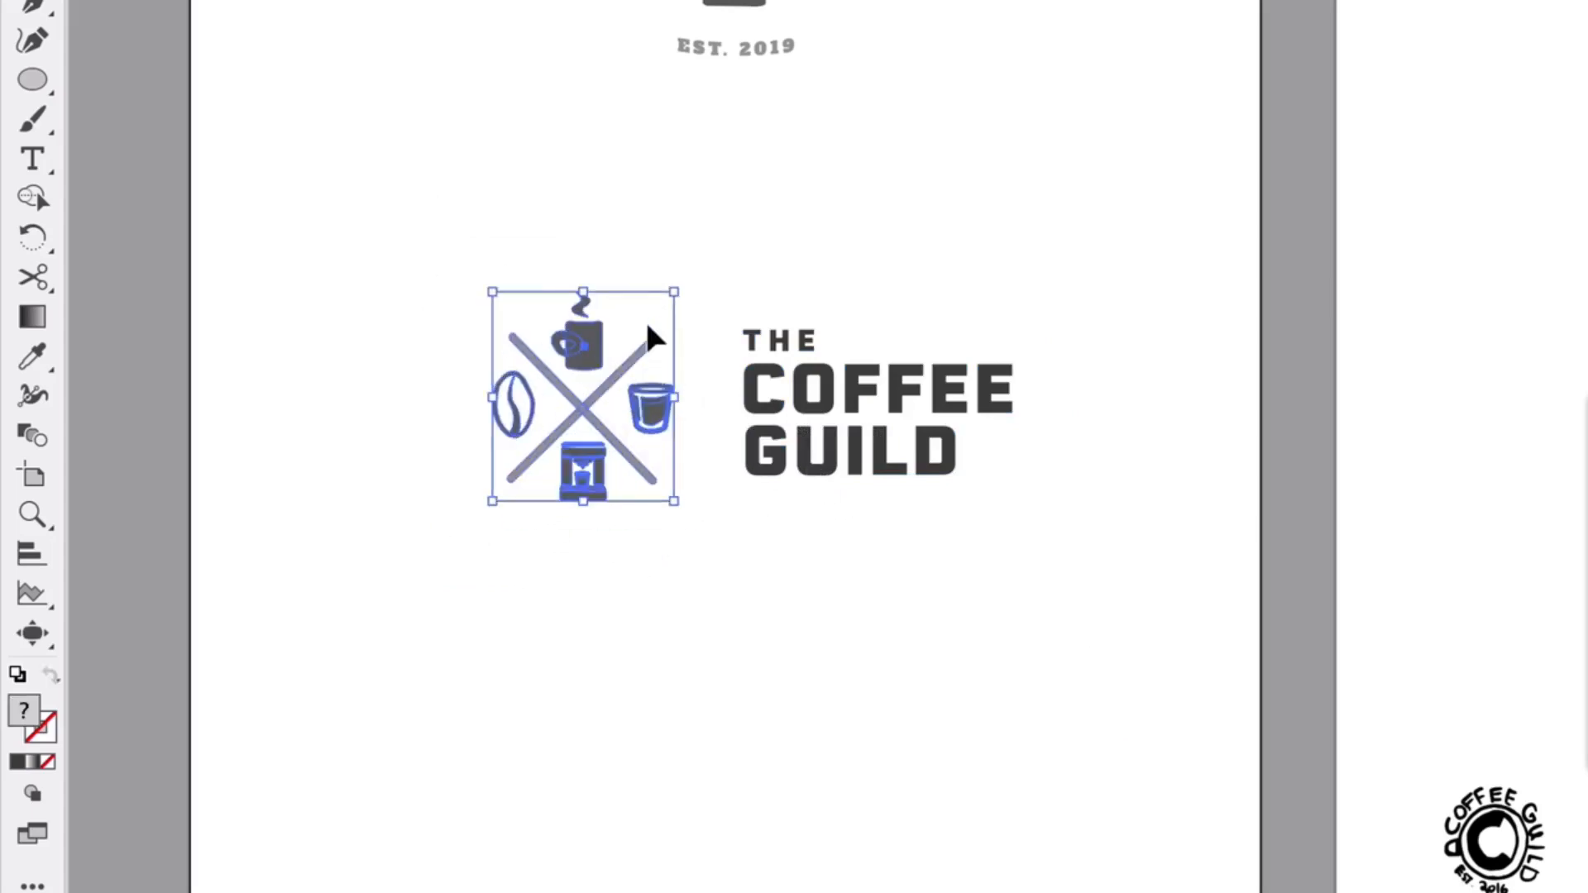
click(780, 364)
drag(881, 381, 865, 388)
click(1023, 271)
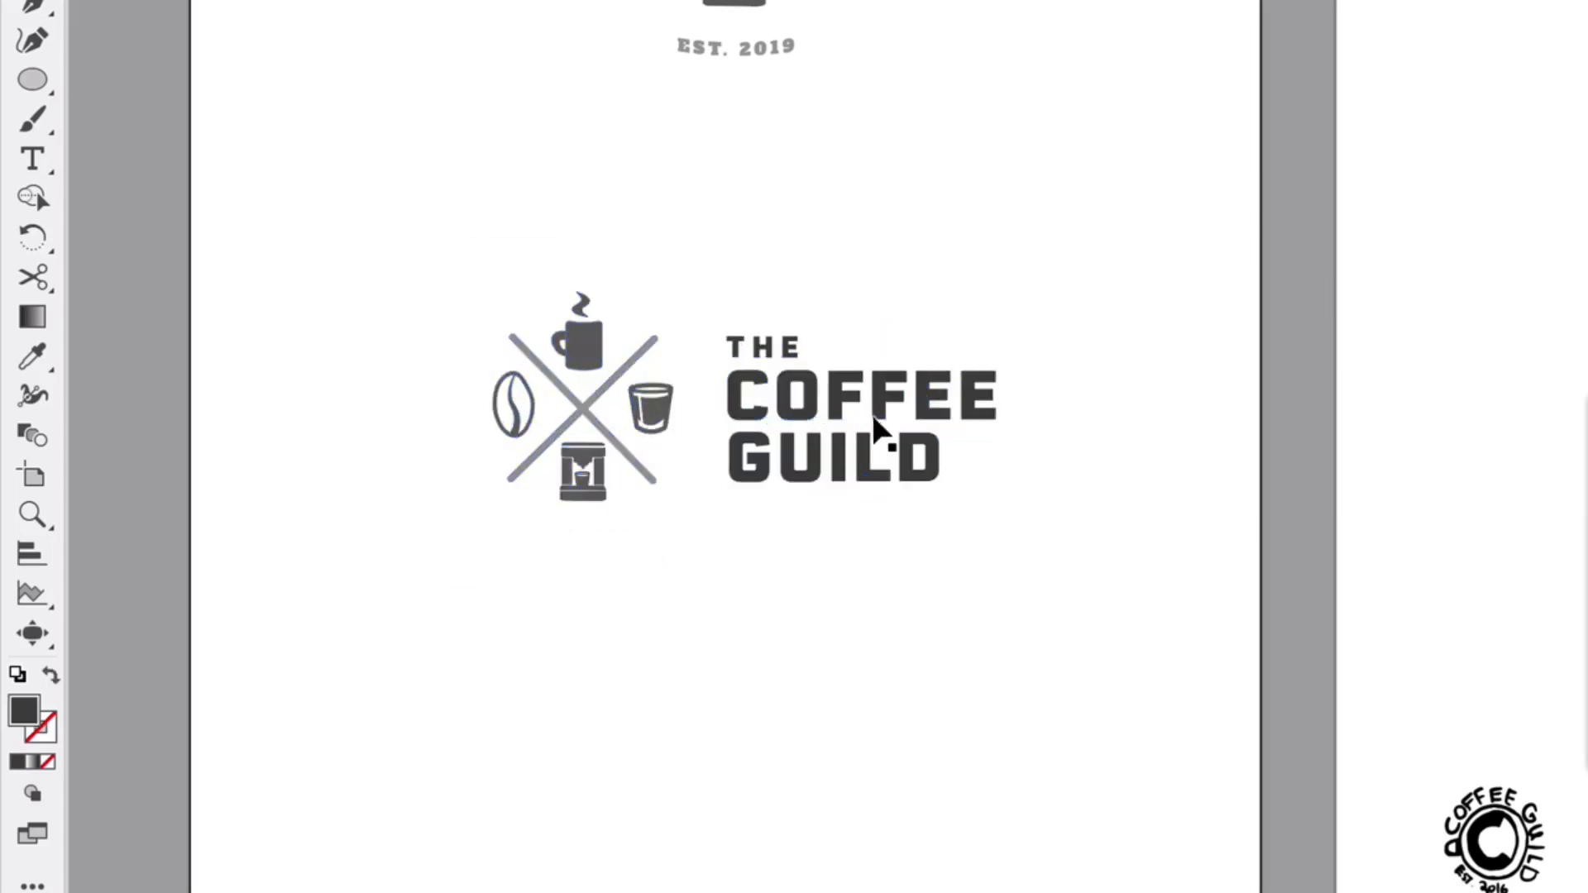
Bring in the Futura version of the stacked THE COFFEE GUILD wordmark and place it beneath the squared version, left edges aligned
scroll(876, 437, left, 5)
scroll(1232, 441, left, 10)
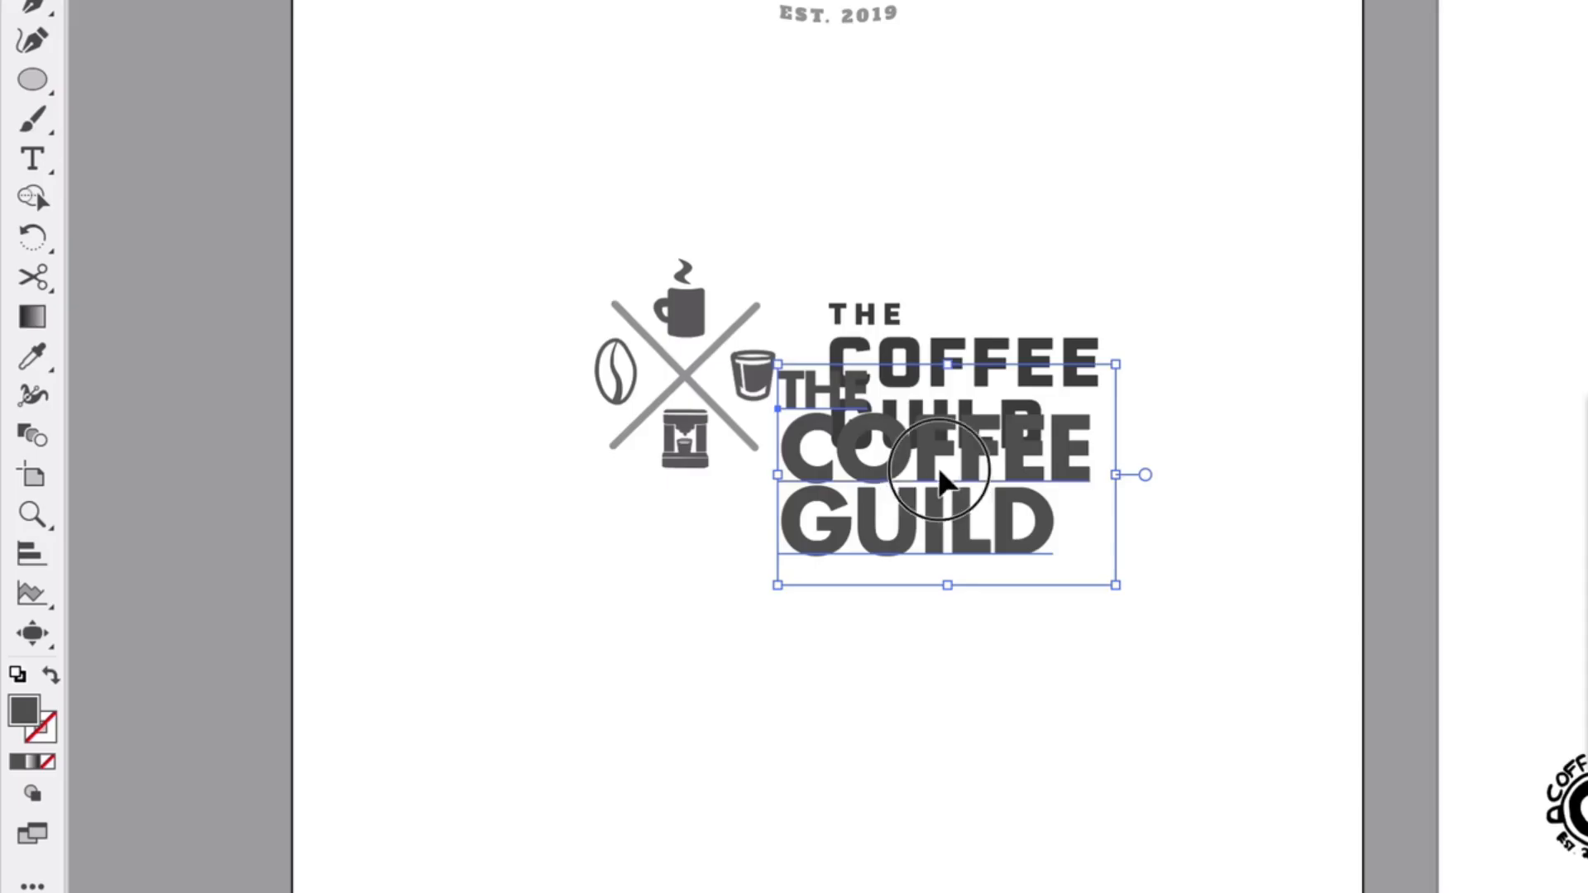
drag(939, 496, 986, 613)
click(1227, 672)
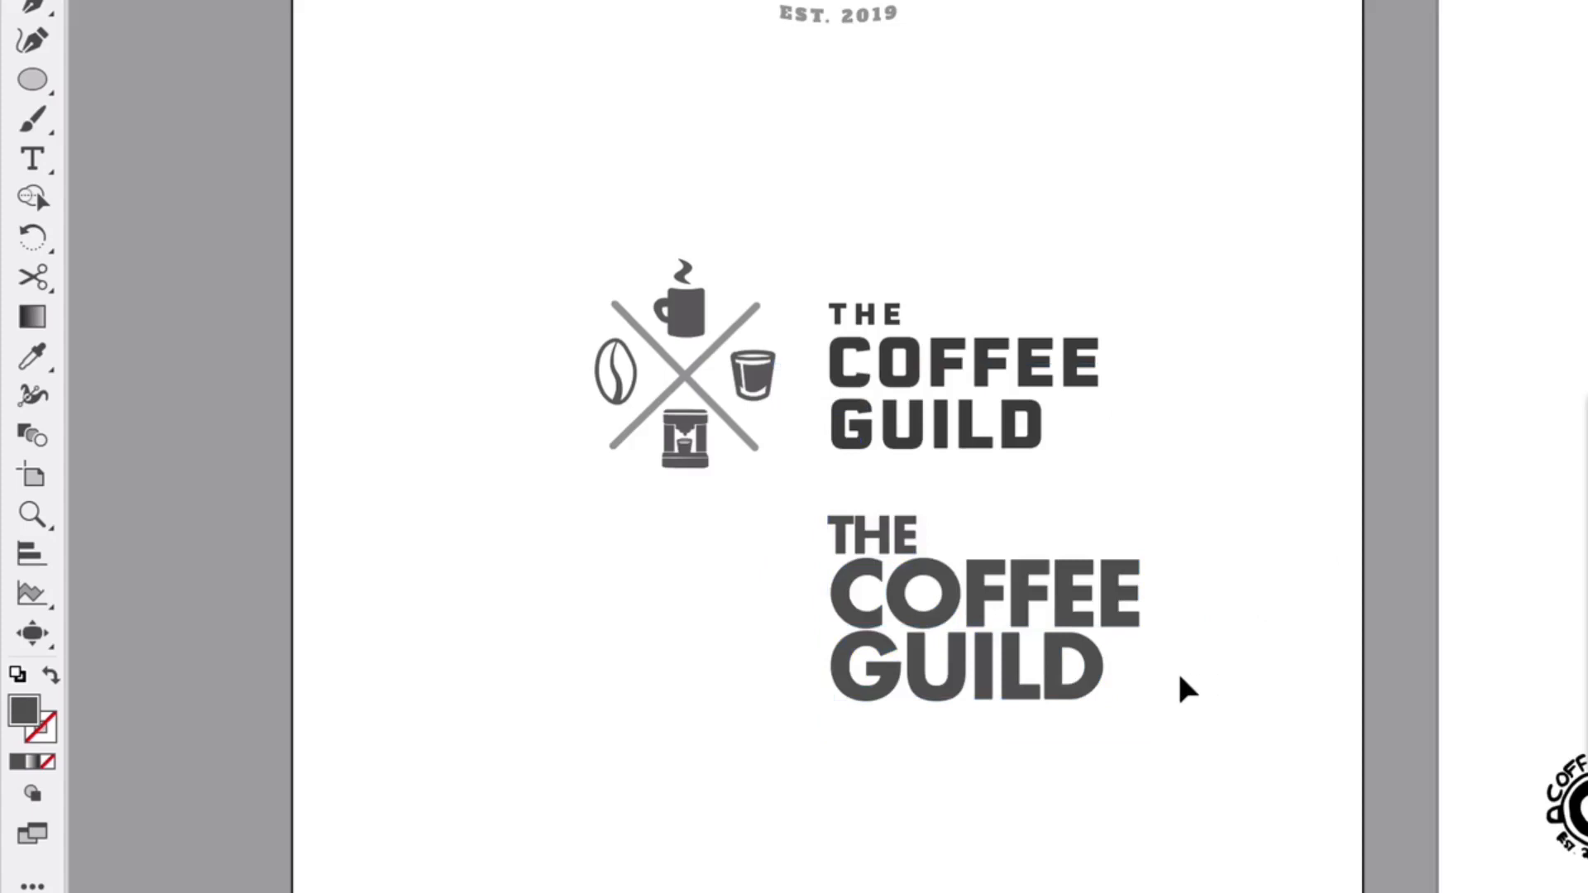
Compare the Futura and squared wordmarks with each other and with the typefaces in the neighbouring logo concepts
click(953, 619)
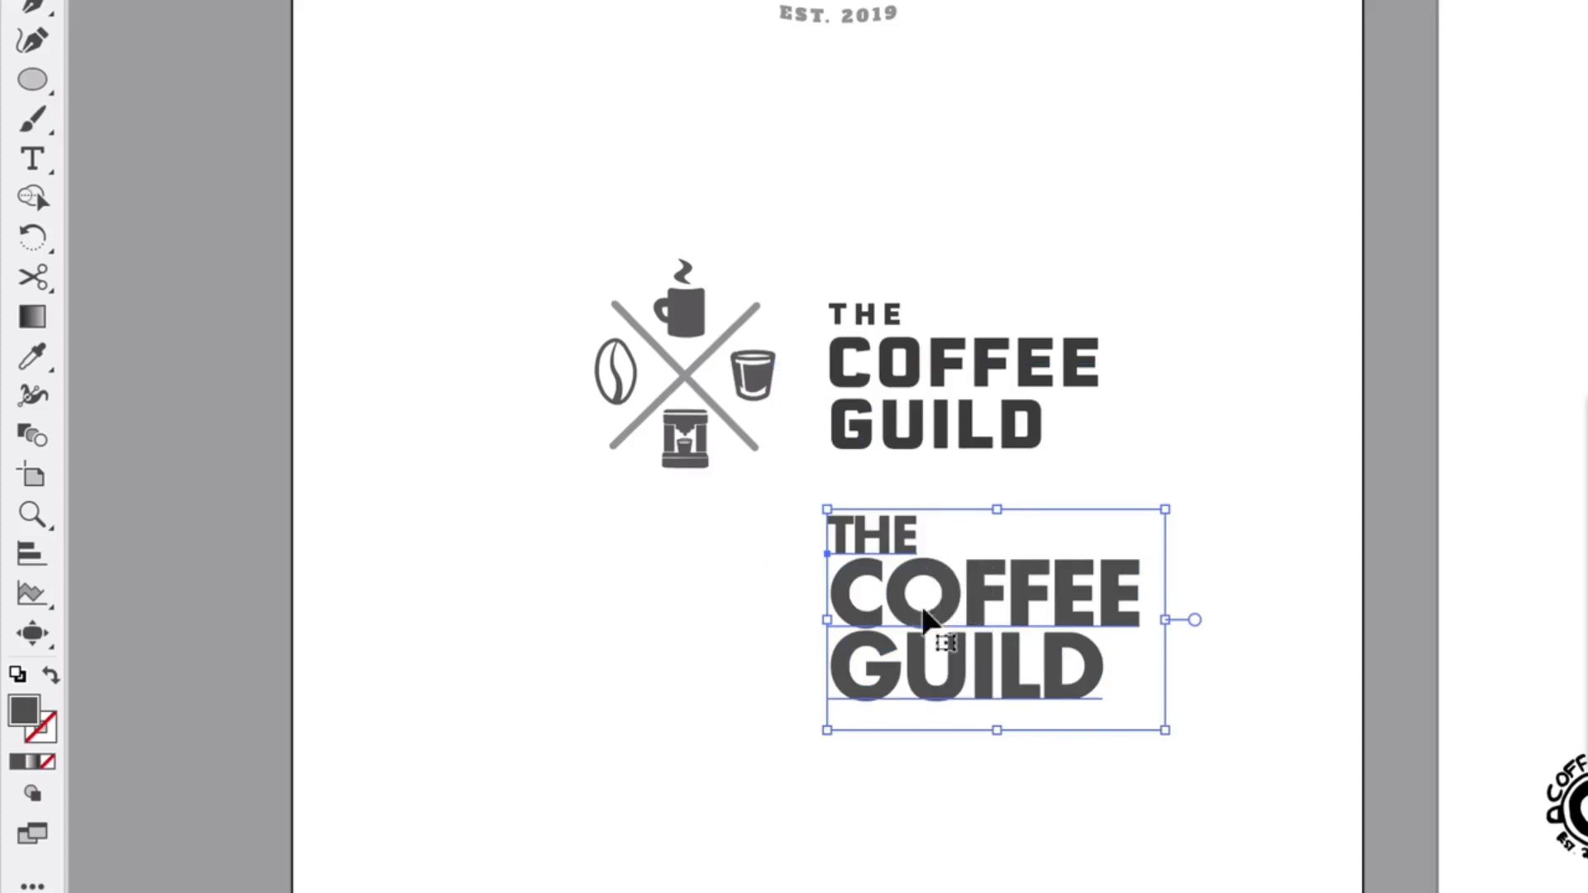
scroll(907, 589, up, 2)
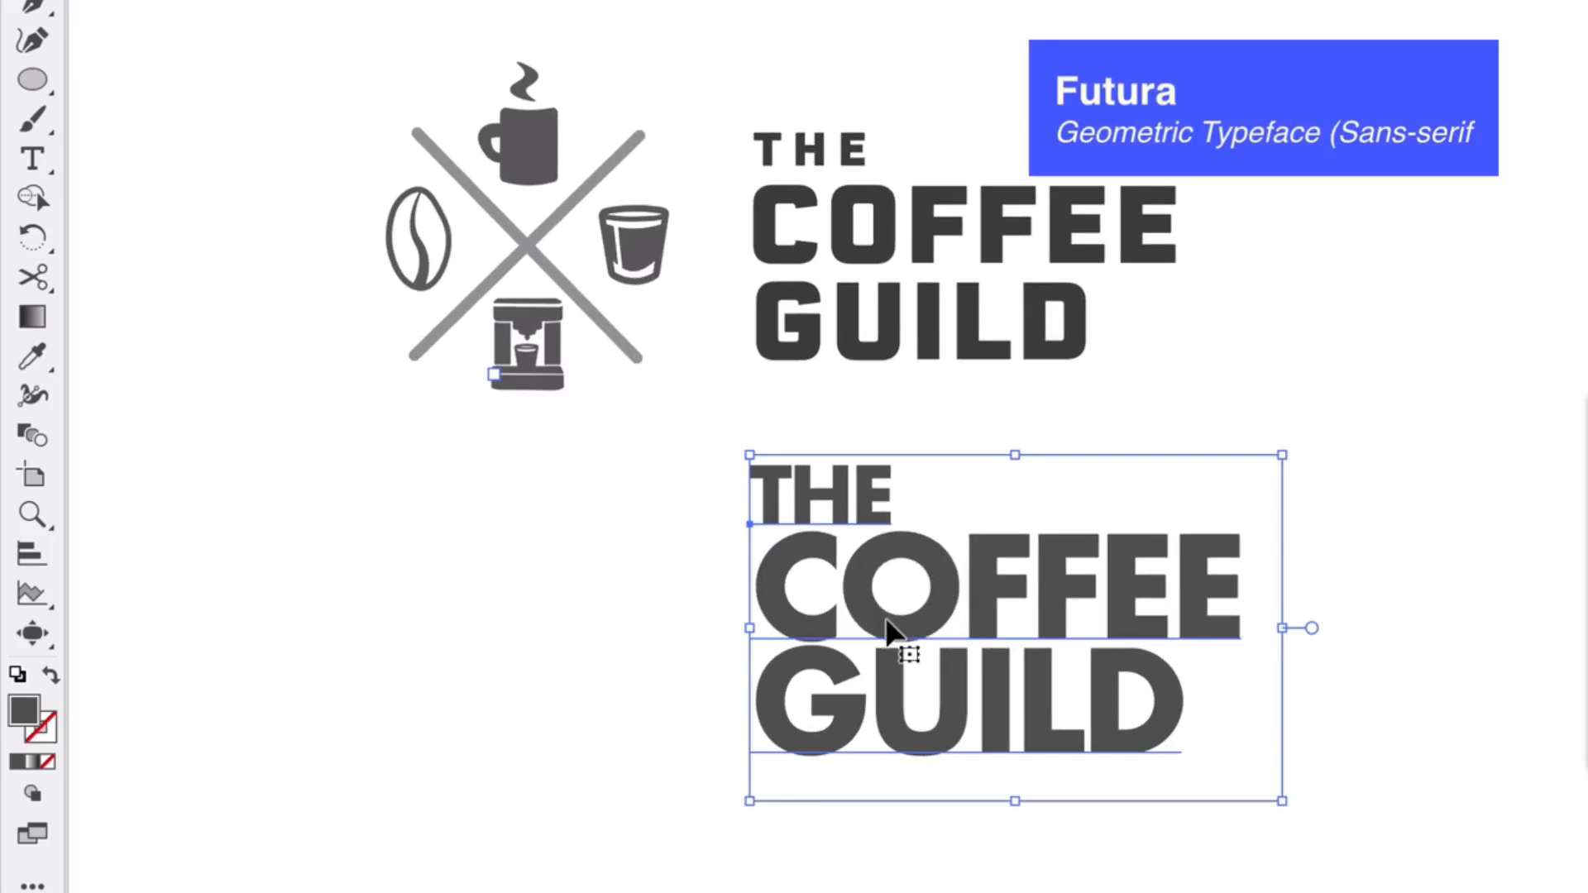
click(660, 610)
scroll(773, 444, up, 3)
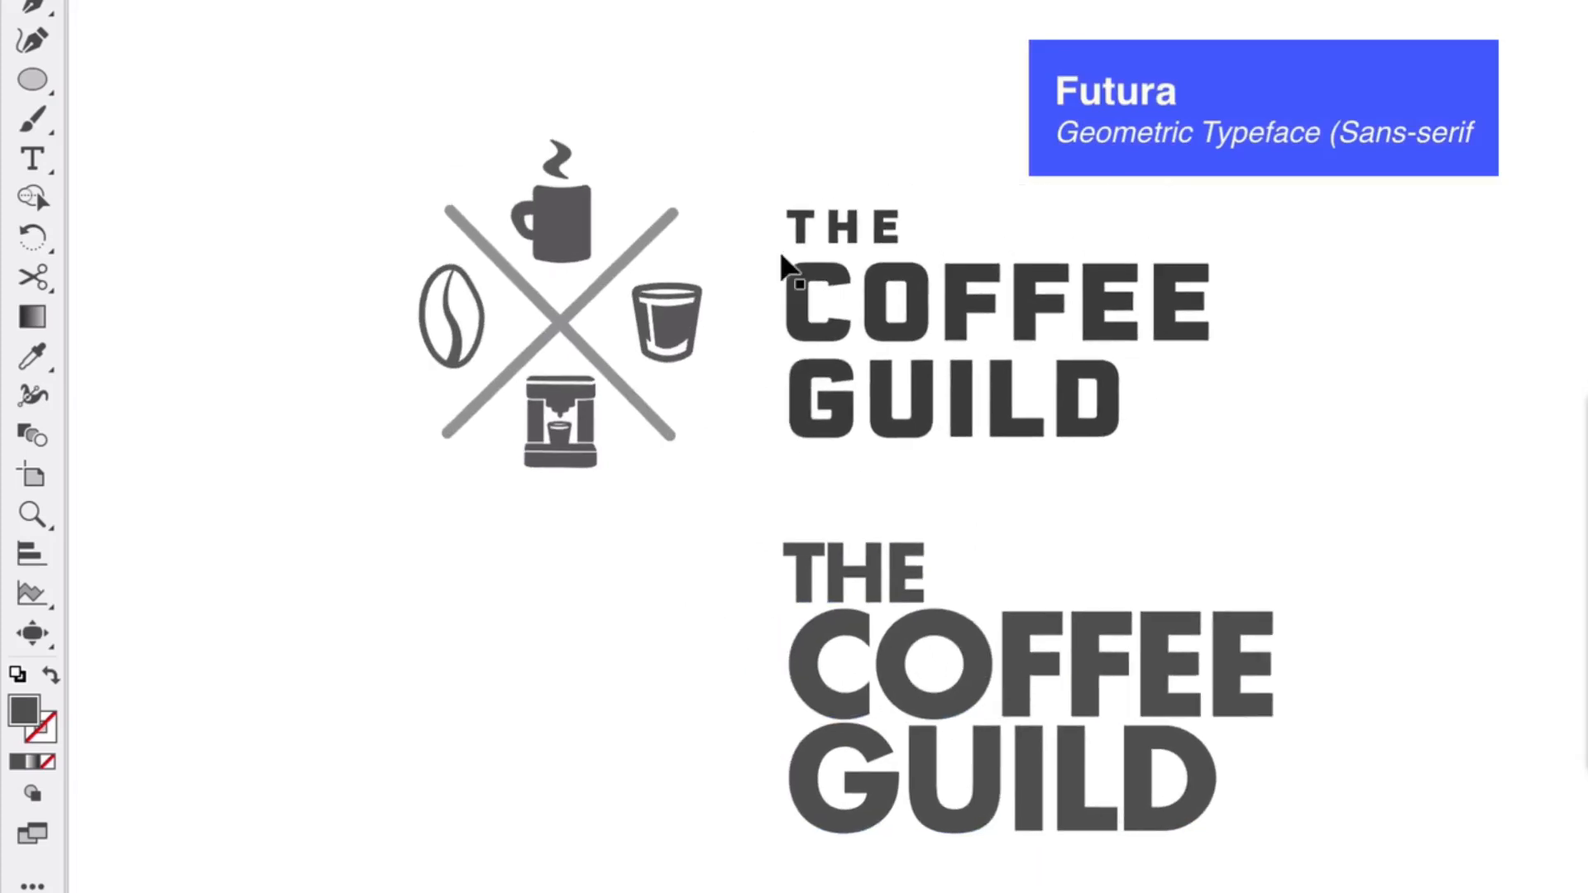
click(884, 221)
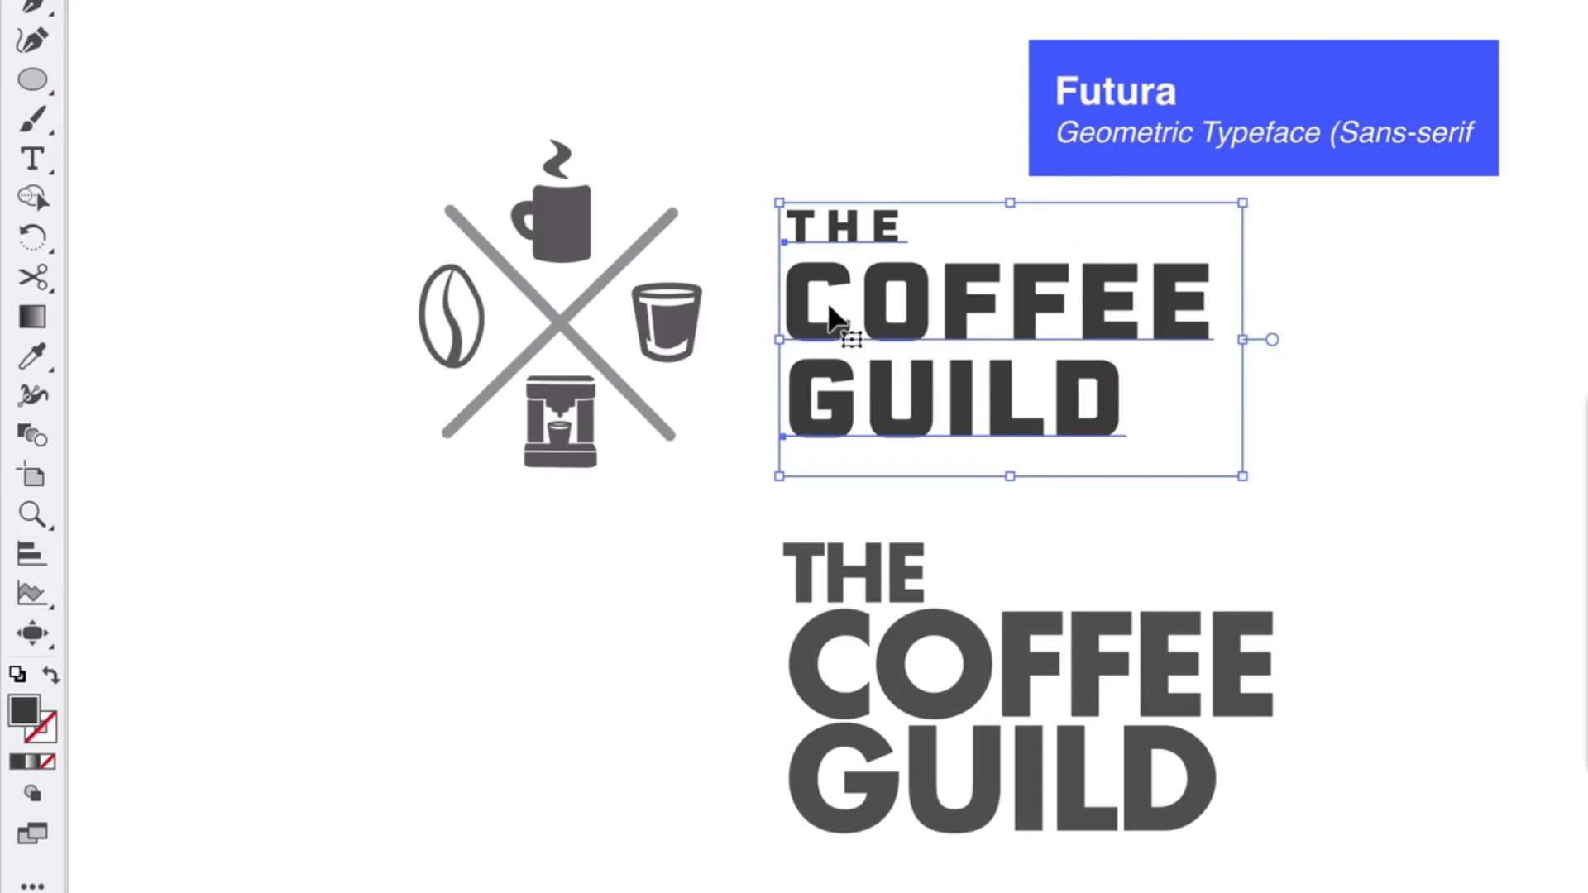
scroll(857, 329, down, 3)
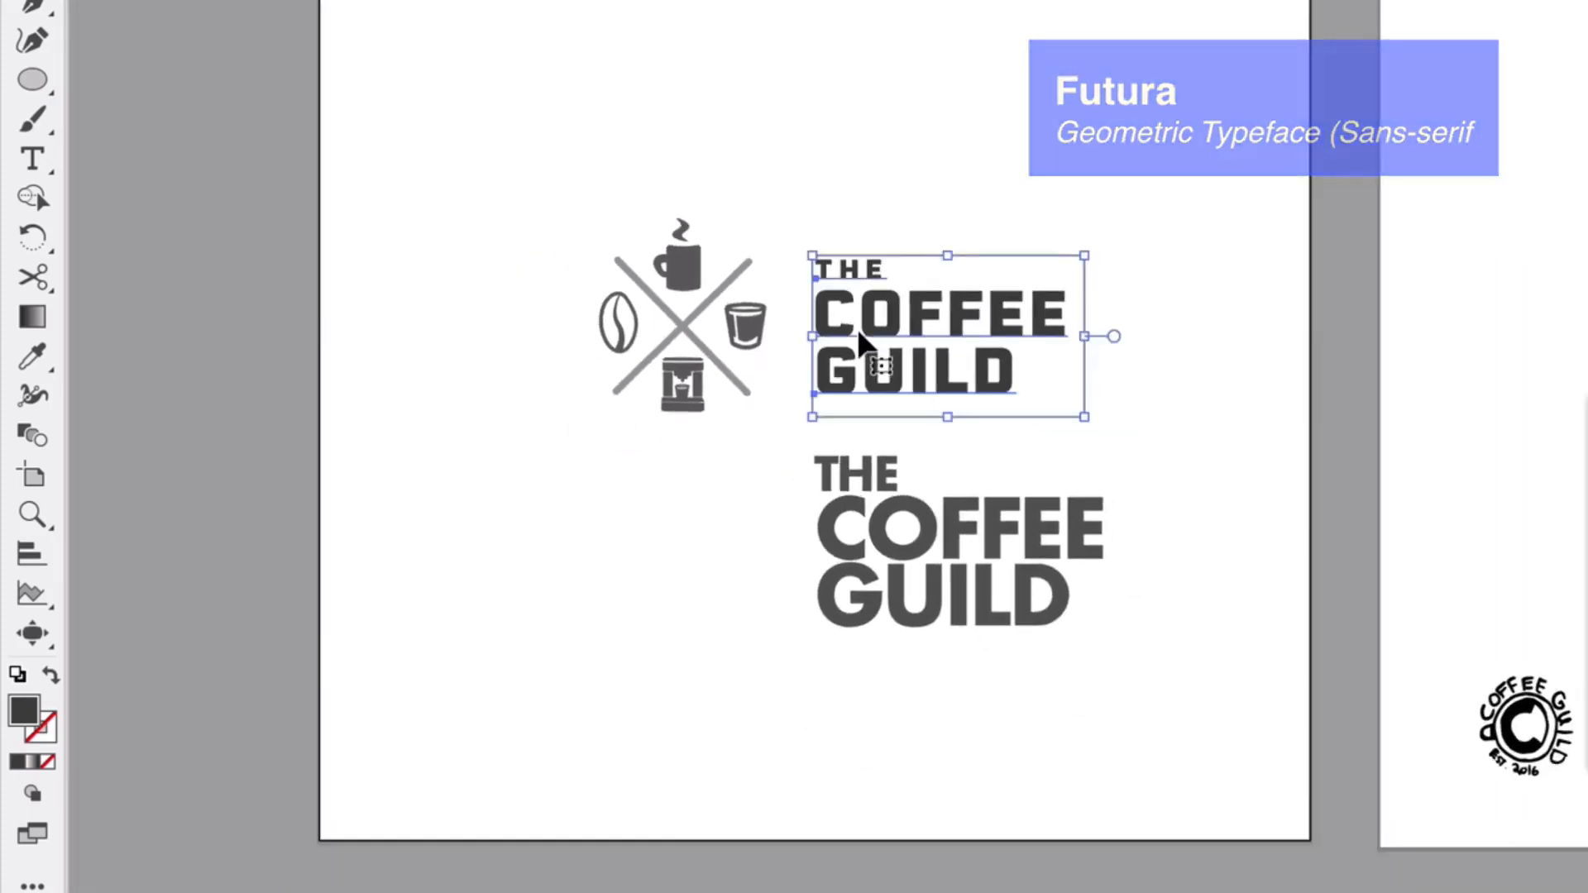
scroll(857, 330, right, 8)
scroll(858, 334, up, 3)
scroll(996, 146, left, 1)
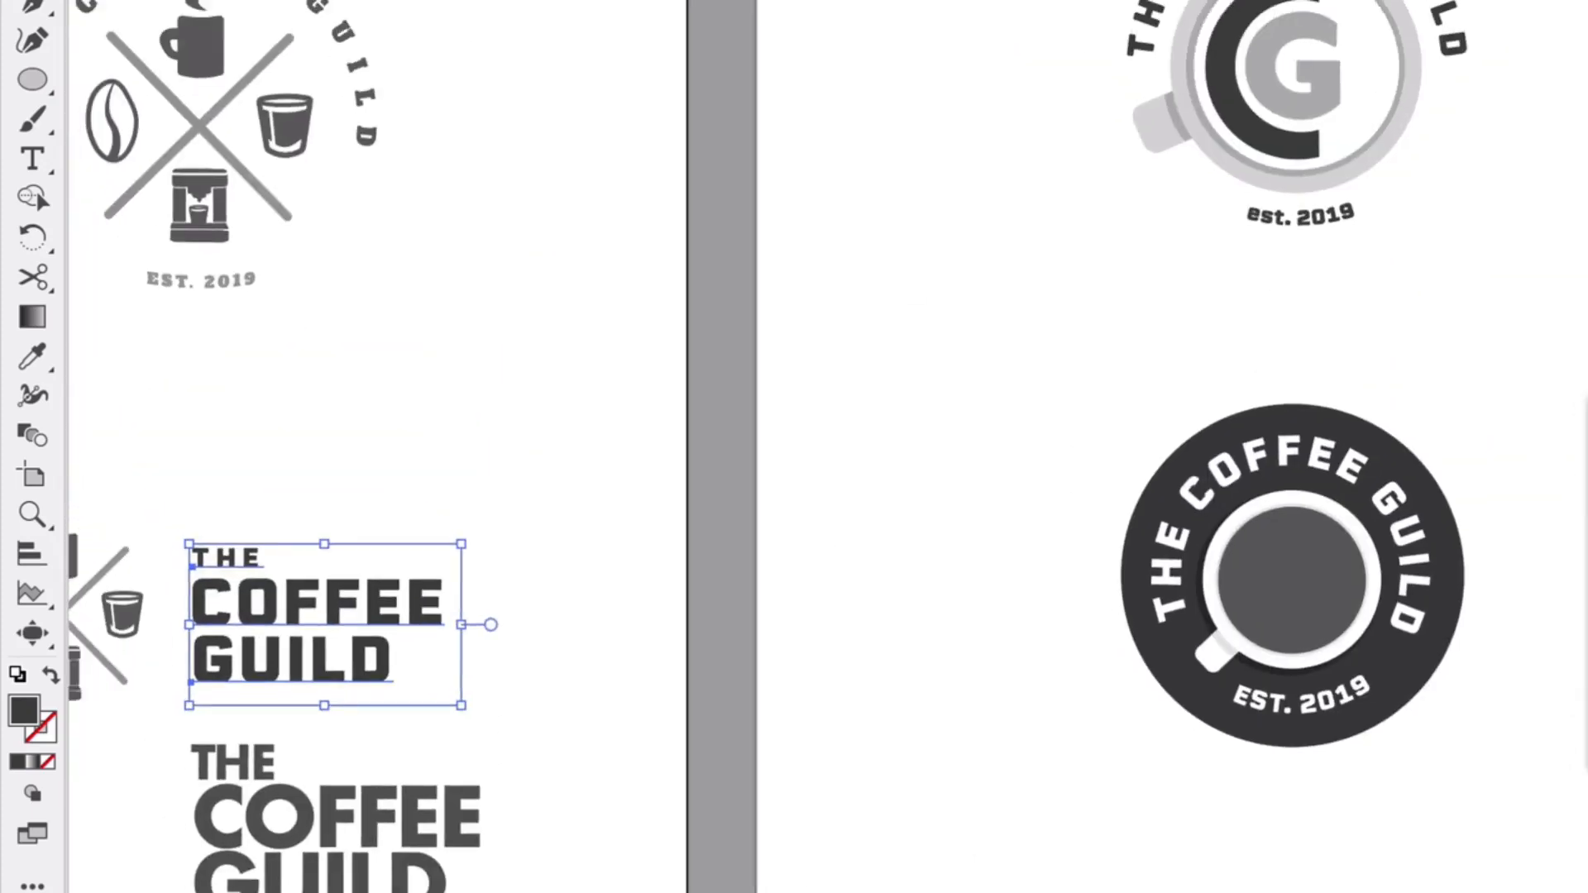
scroll(499, 613, left, 6)
scroll(500, 613, down, 2)
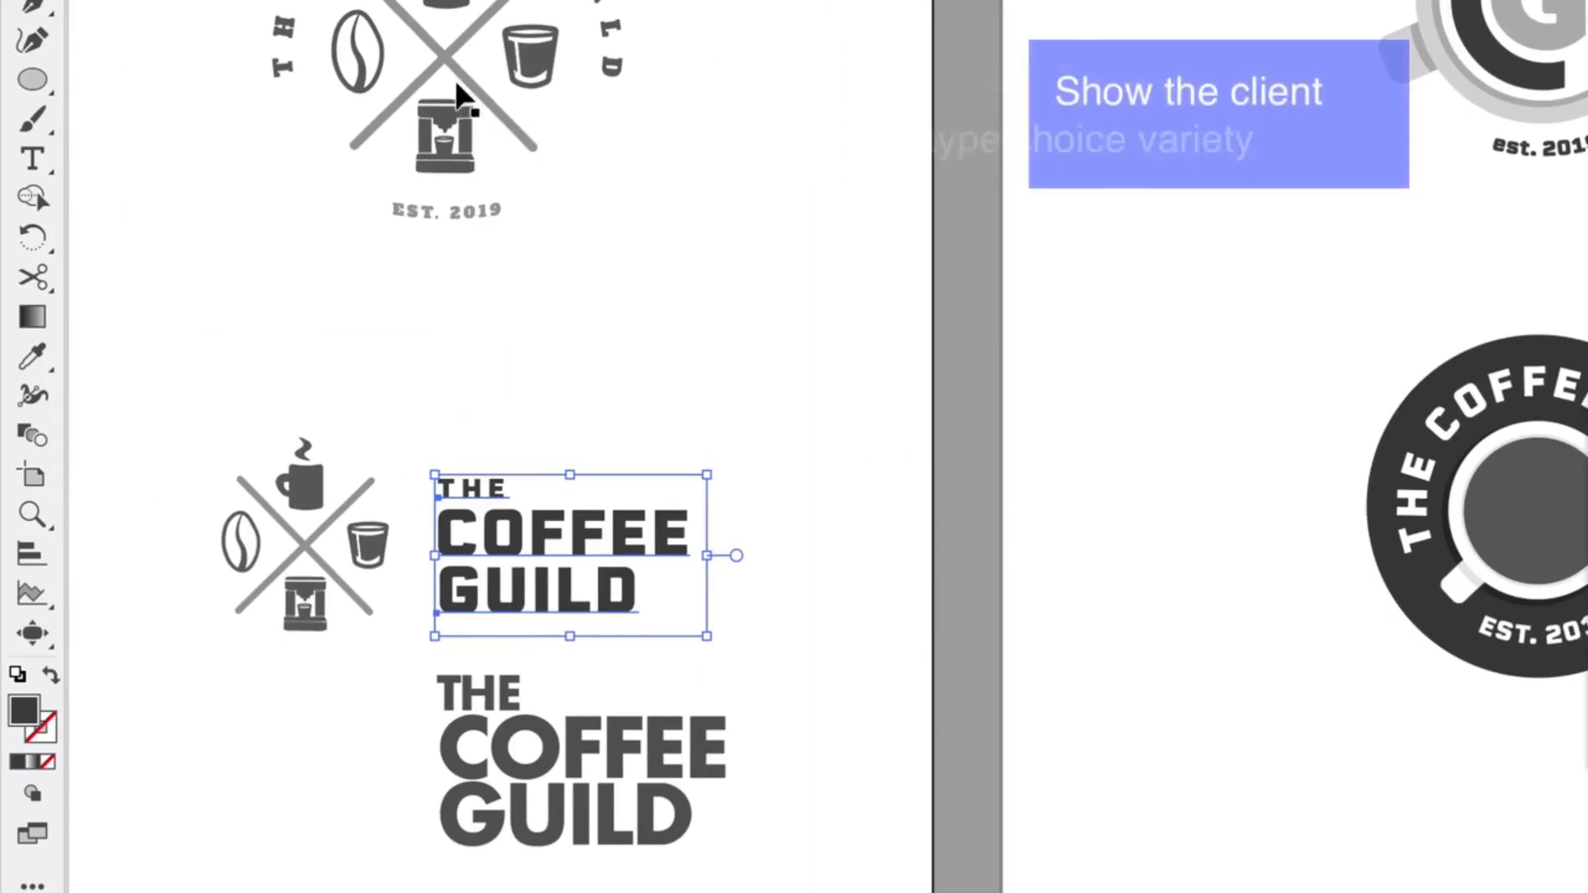
scroll(459, 91, left, 5)
scroll(459, 91, down, 2)
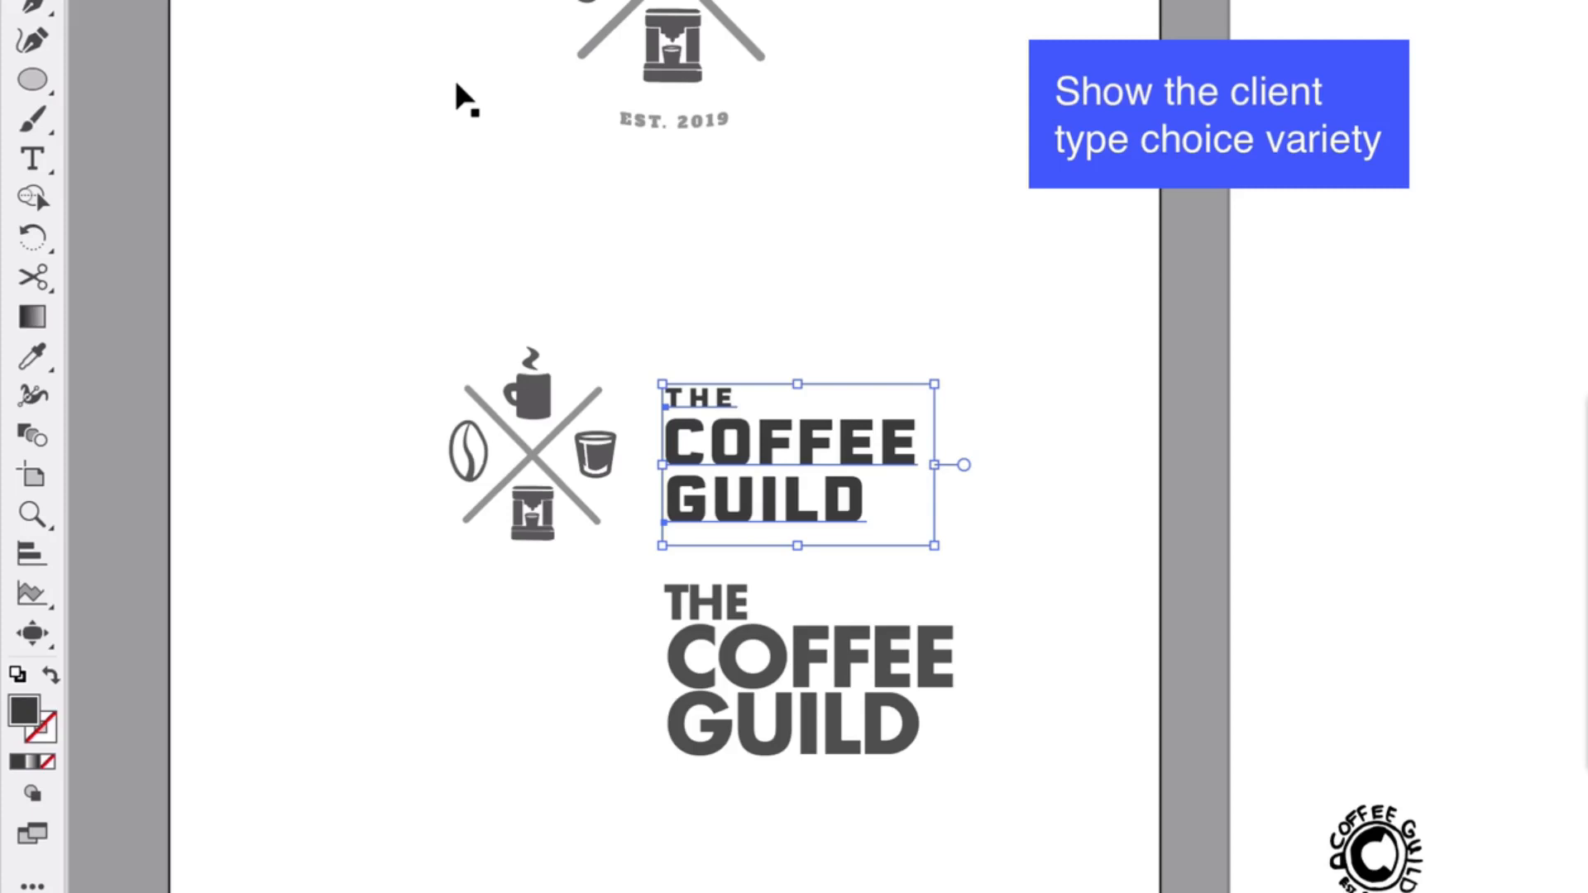
Set the squared wordmark aside, then move the Futura wordmark beside the X icon mark and scale it down to fit
scroll(613, 642, up, 3)
drag(728, 352, 1294, 788)
drag(720, 454, 879, 478)
drag(1030, 257, 957, 330)
drag(874, 410, 869, 414)
click(1053, 436)
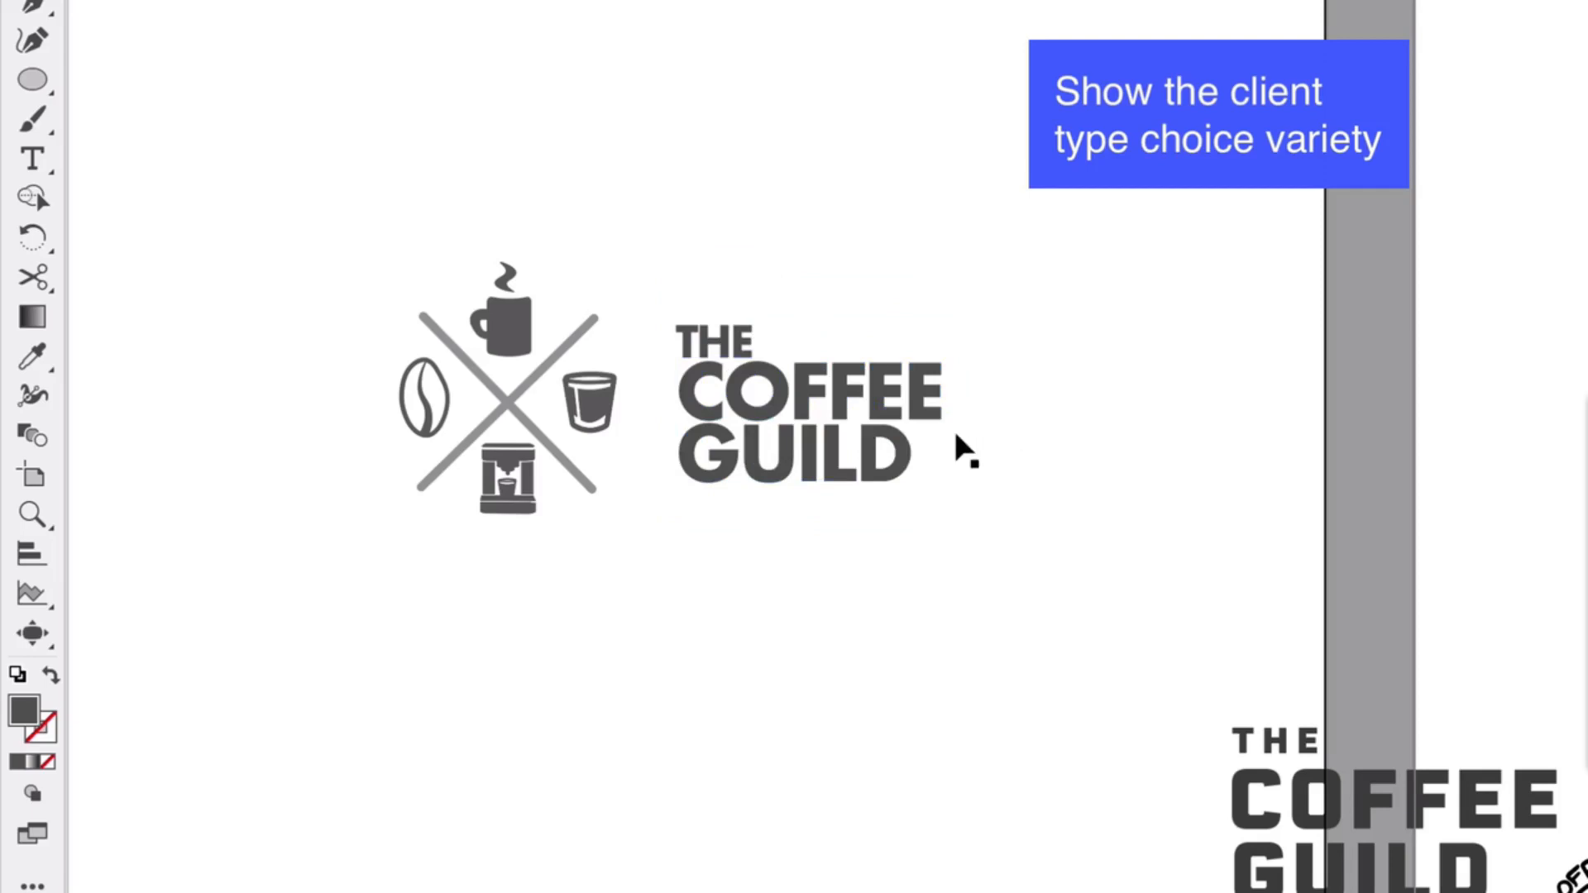
Delete the squared THE COFFEE GUILD wordmark that was set aside at the artboard's edge
scroll(760, 466, left, 1)
scroll(762, 470, left, 3)
scroll(762, 470, down, 2)
drag(1181, 532, 1454, 837)
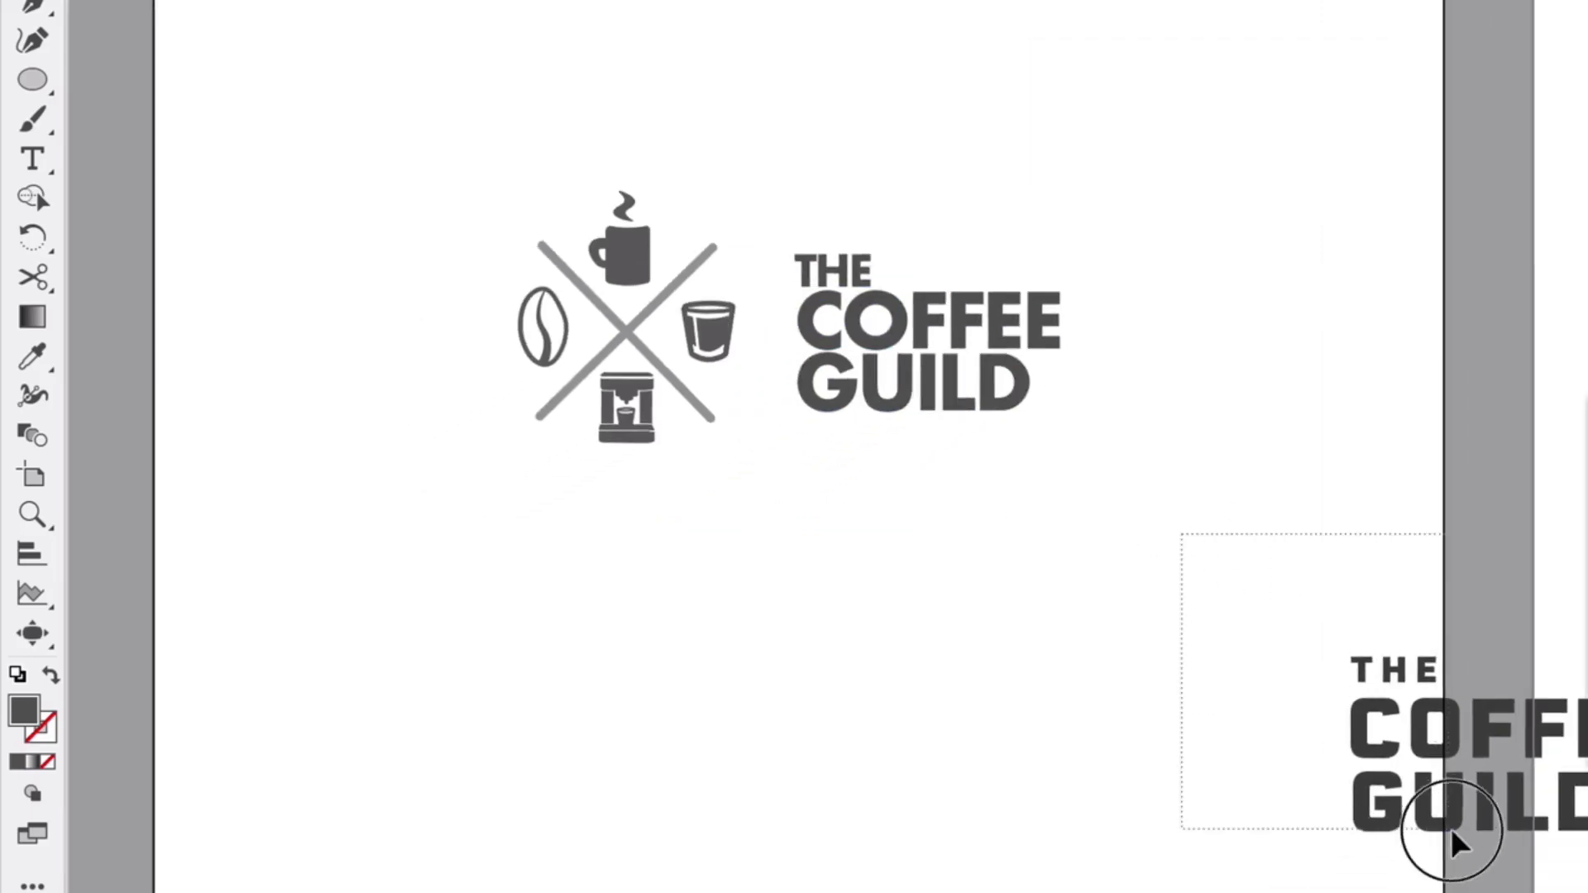
key(Delete)
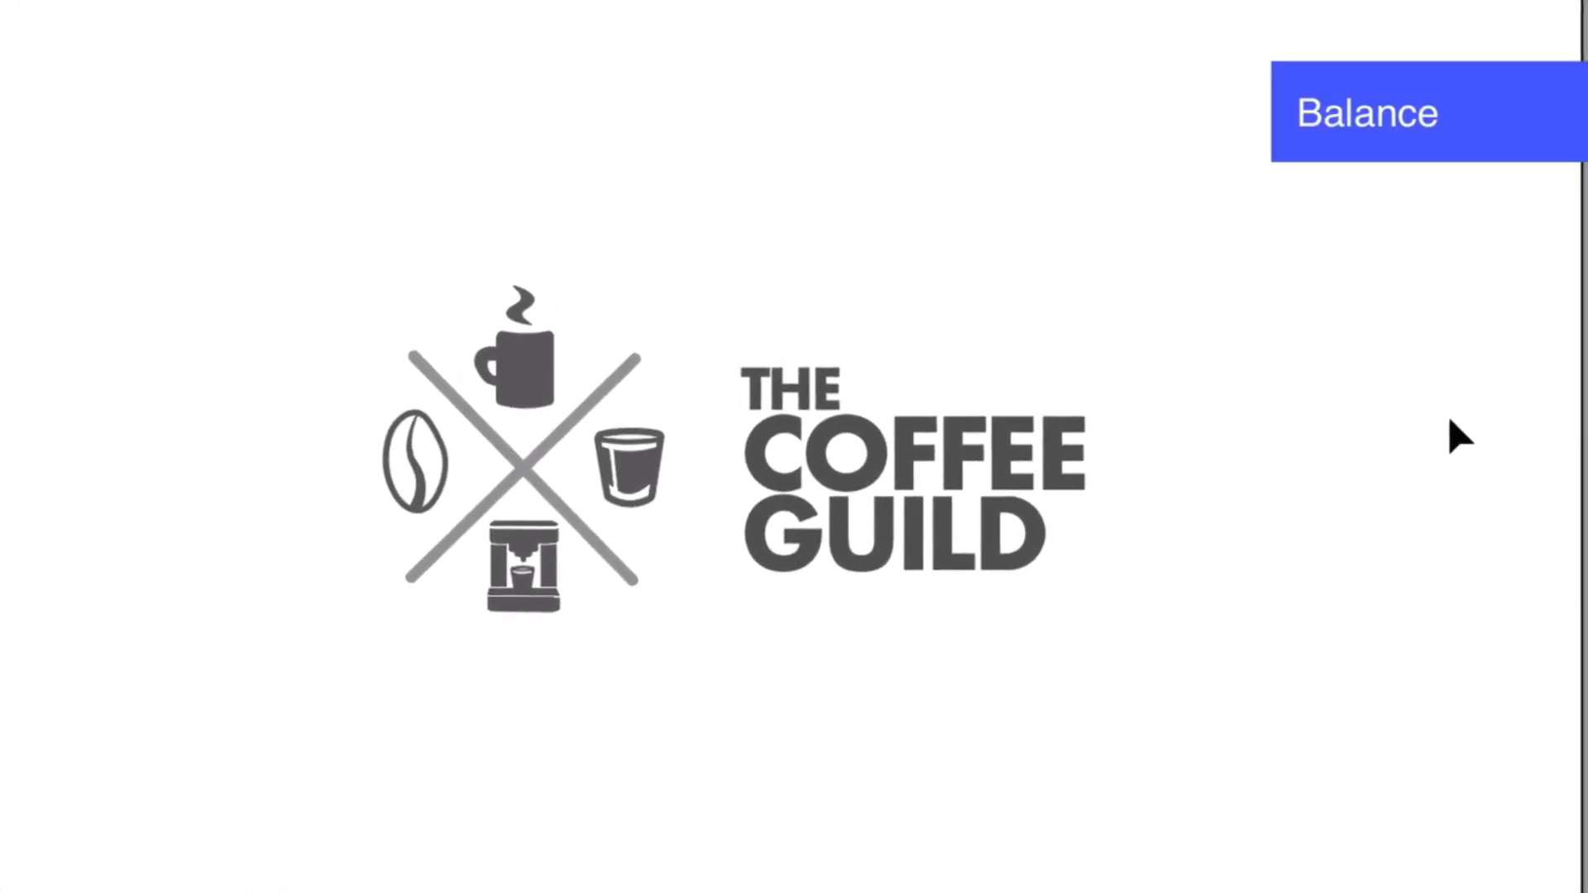
Group the X and its four coffee icons into one object
drag(238, 248, 488, 507)
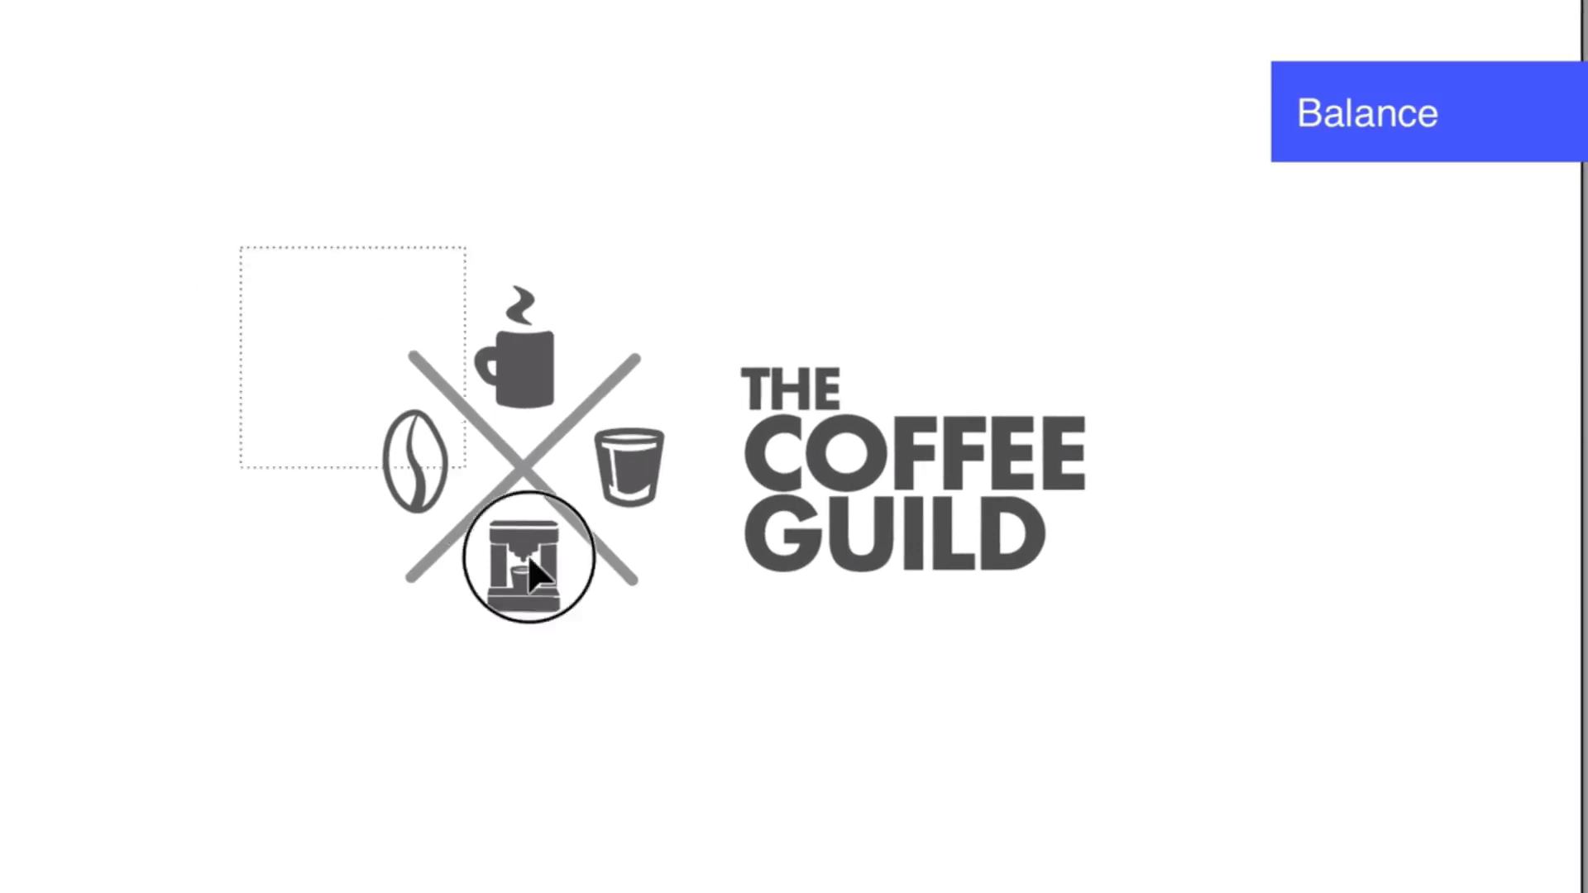
right_click(487, 391)
click(563, 654)
drag(738, 281, 1125, 700)
right_click(1004, 491)
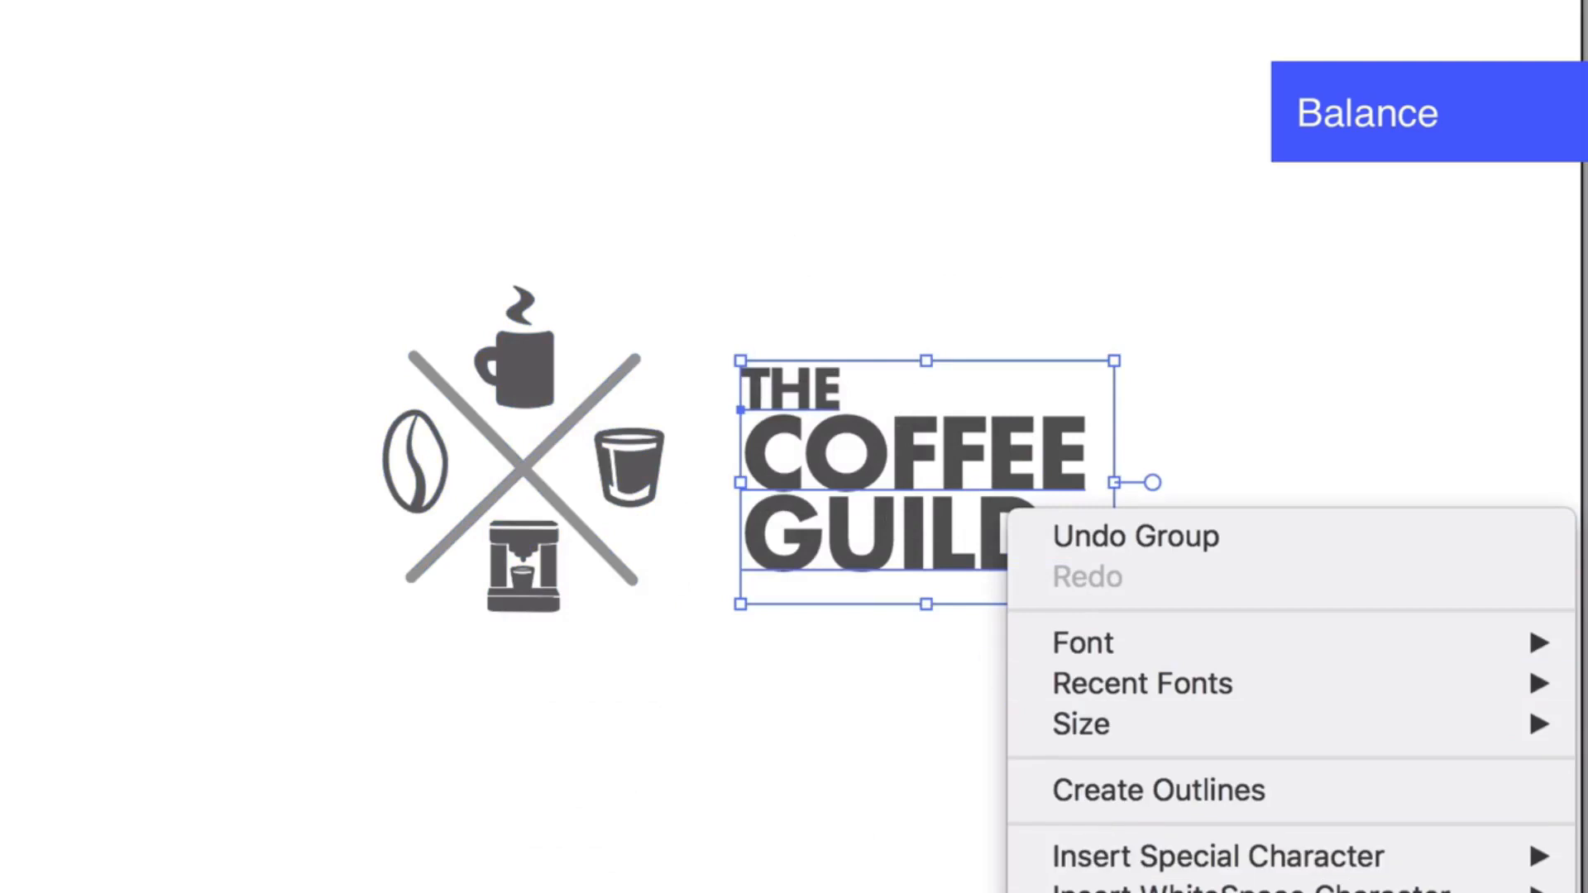
key(Escape)
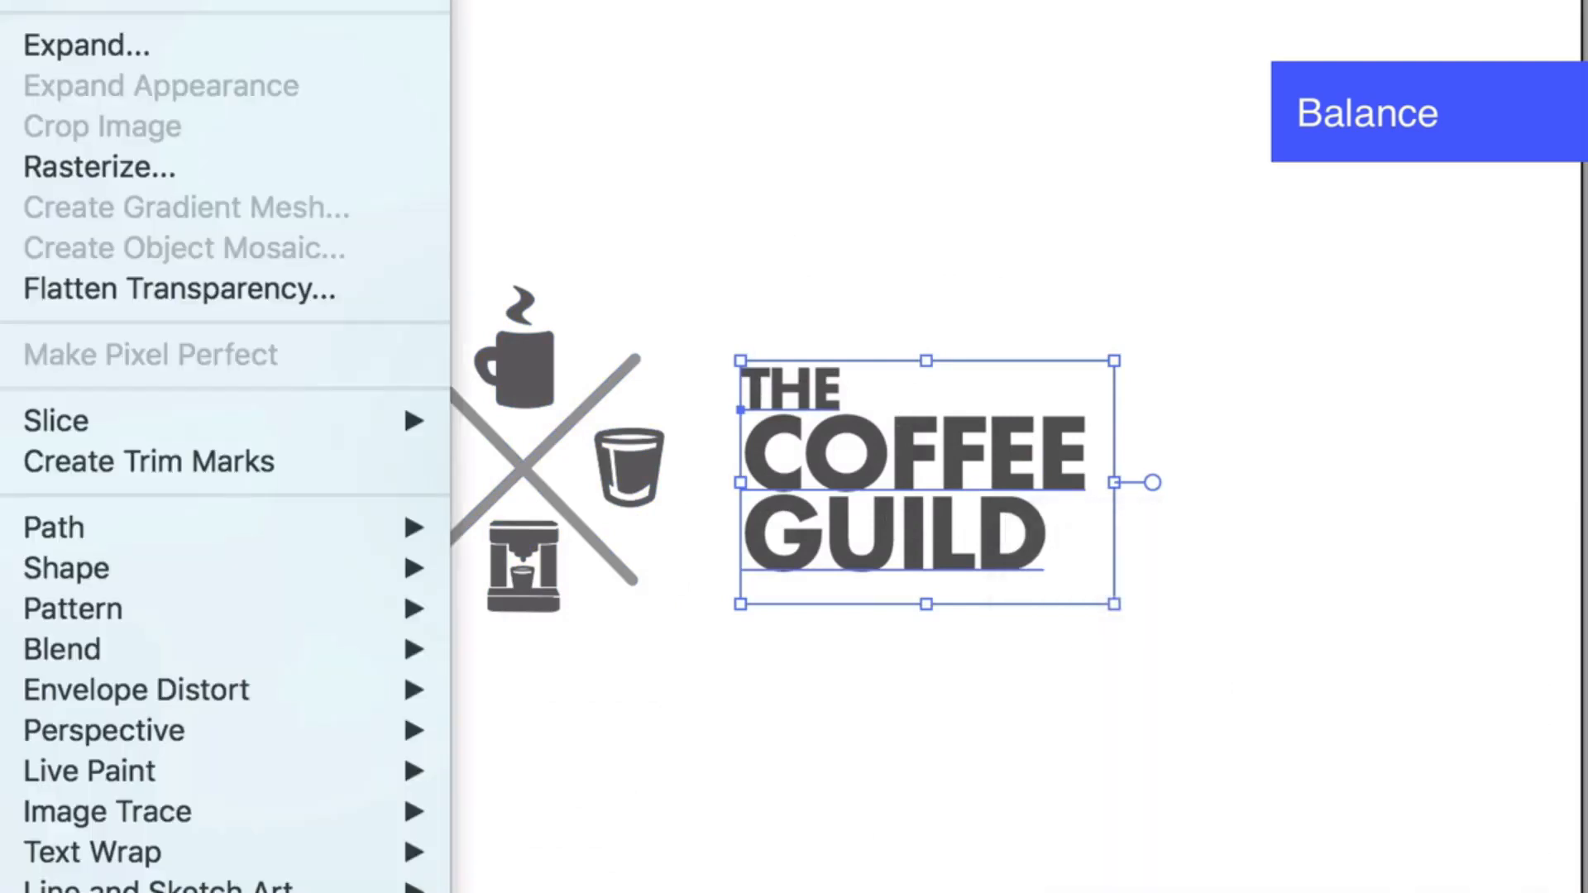
click(580, 151)
click(984, 315)
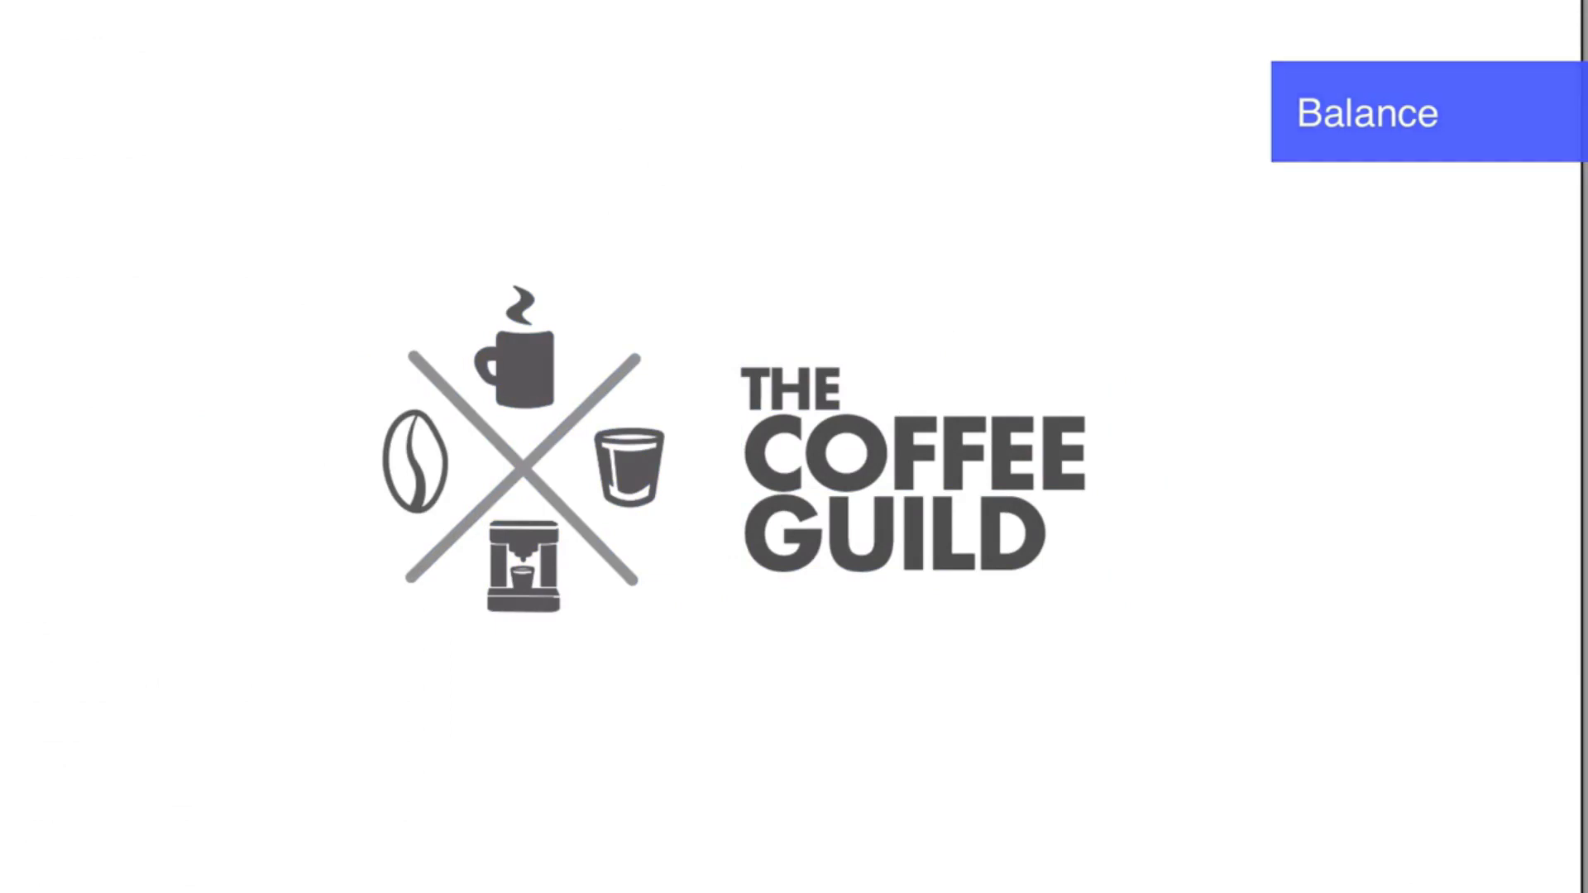
Show the grid, then scale and move the icon group so the X fits one major grid square
click(524, 10)
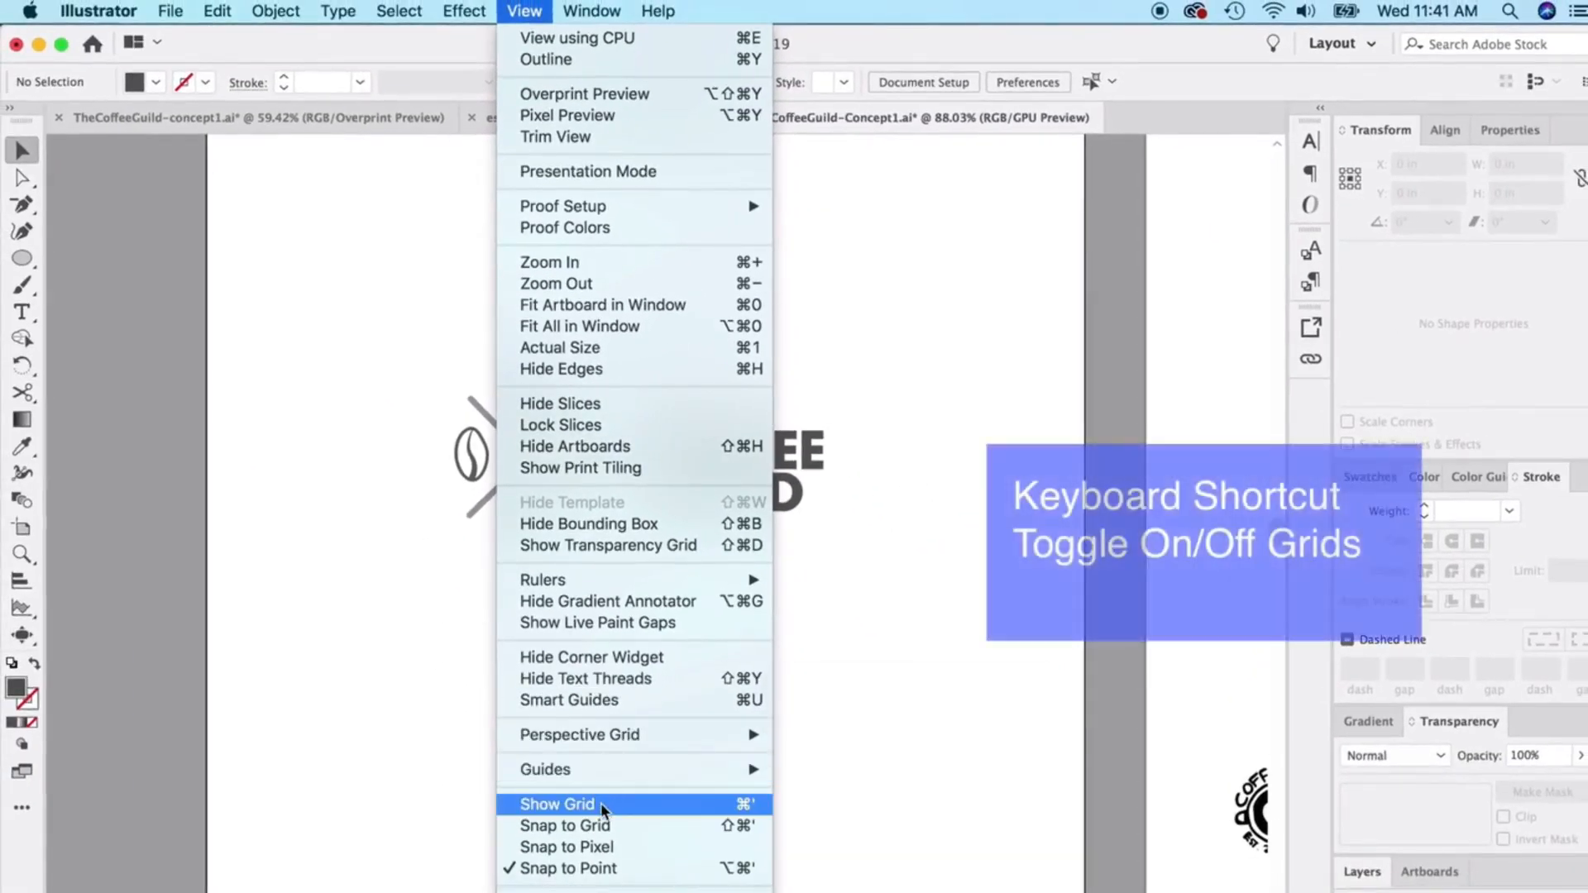
click(601, 803)
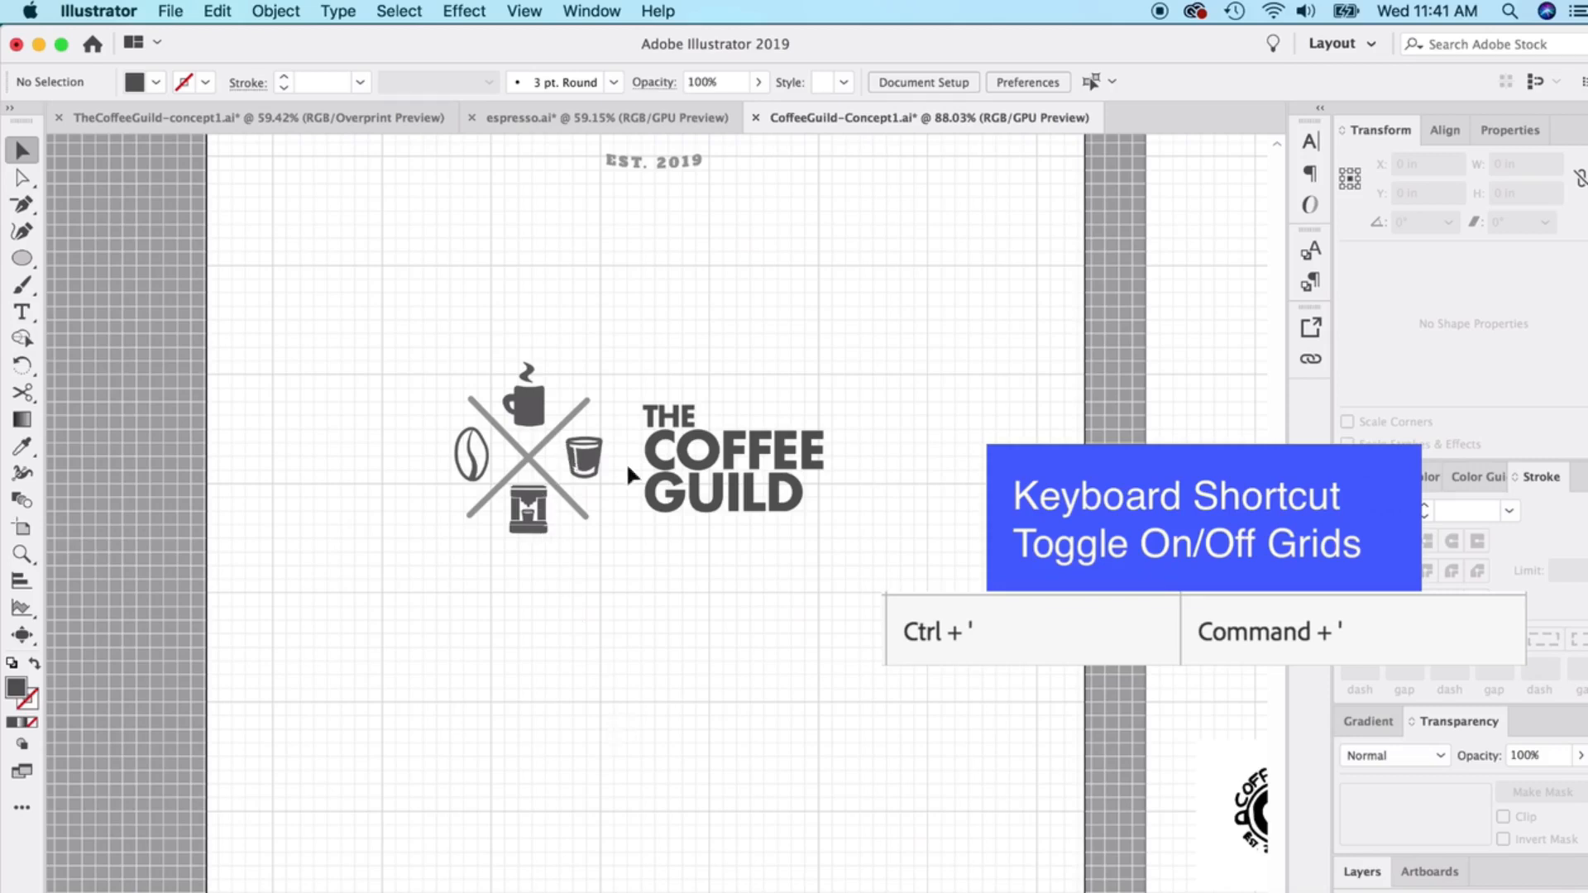
scroll(681, 480, up, 2)
drag(564, 517, 464, 612)
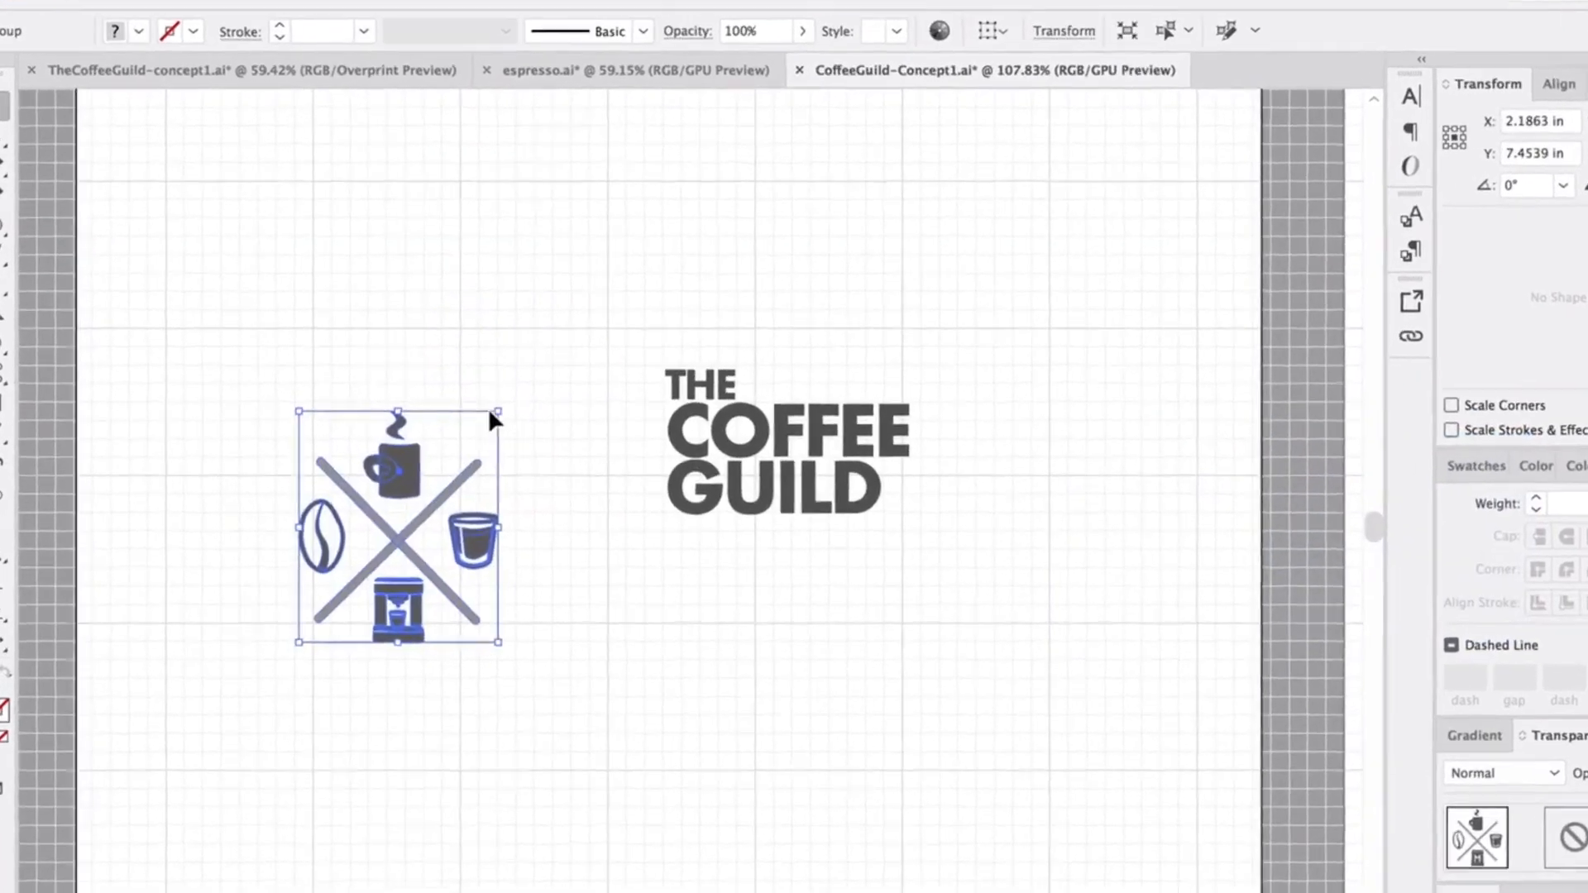
drag(498, 411, 472, 431)
drag(451, 486, 454, 479)
drag(513, 432, 515, 416)
drag(292, 655, 284, 667)
click(804, 569)
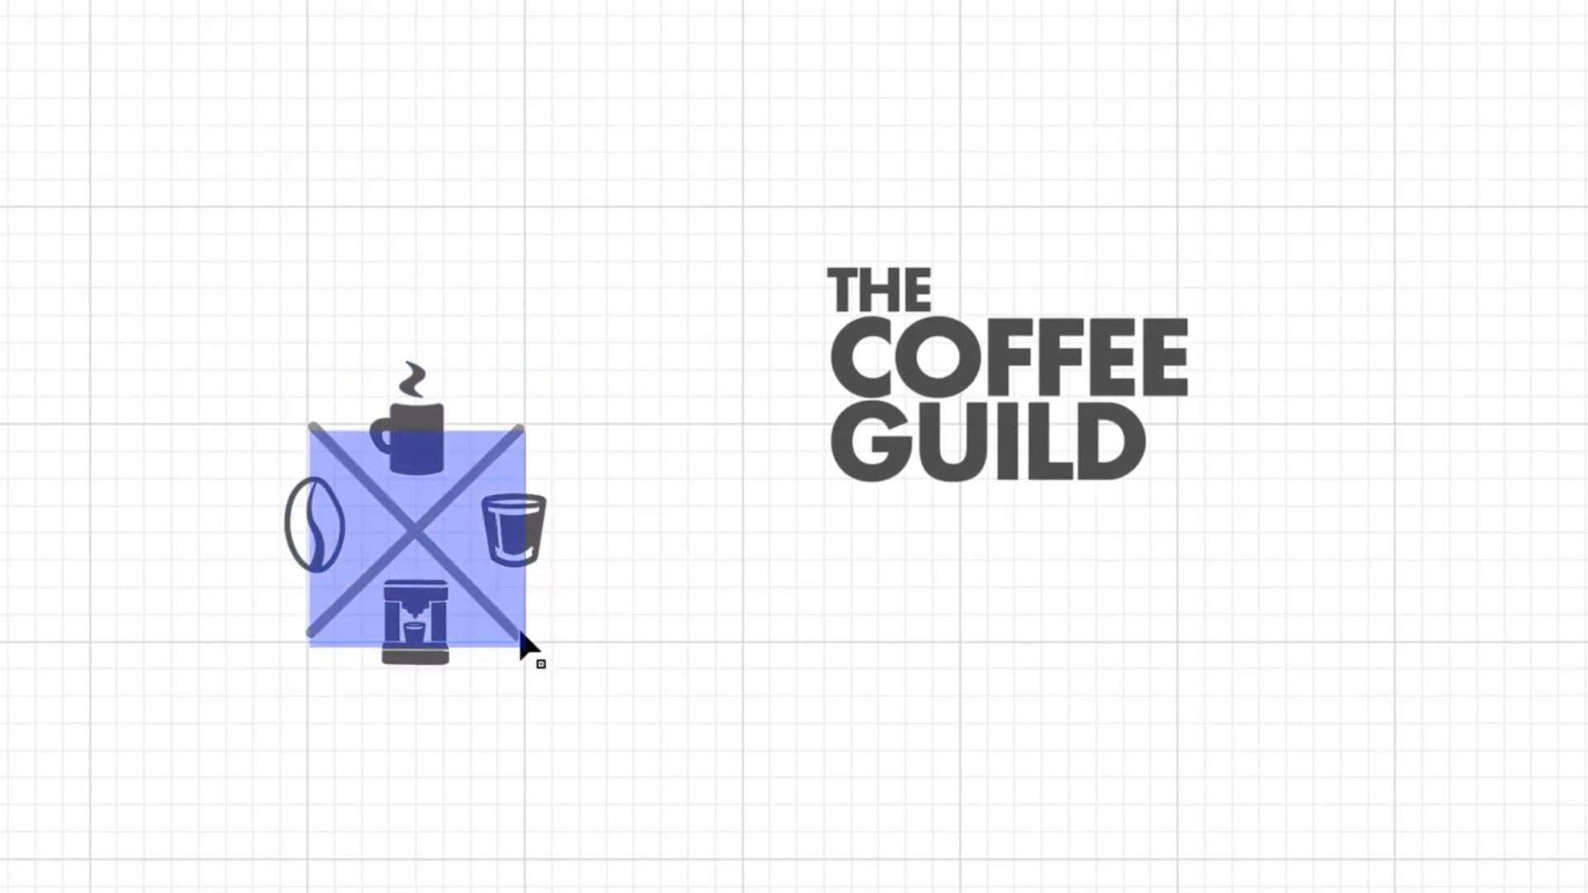
Move the Futura wordmark next to the icon group and enlarge it so its height matches the X
click(1028, 419)
drag(1028, 418, 835, 513)
drag(985, 672, 991, 680)
click(1167, 643)
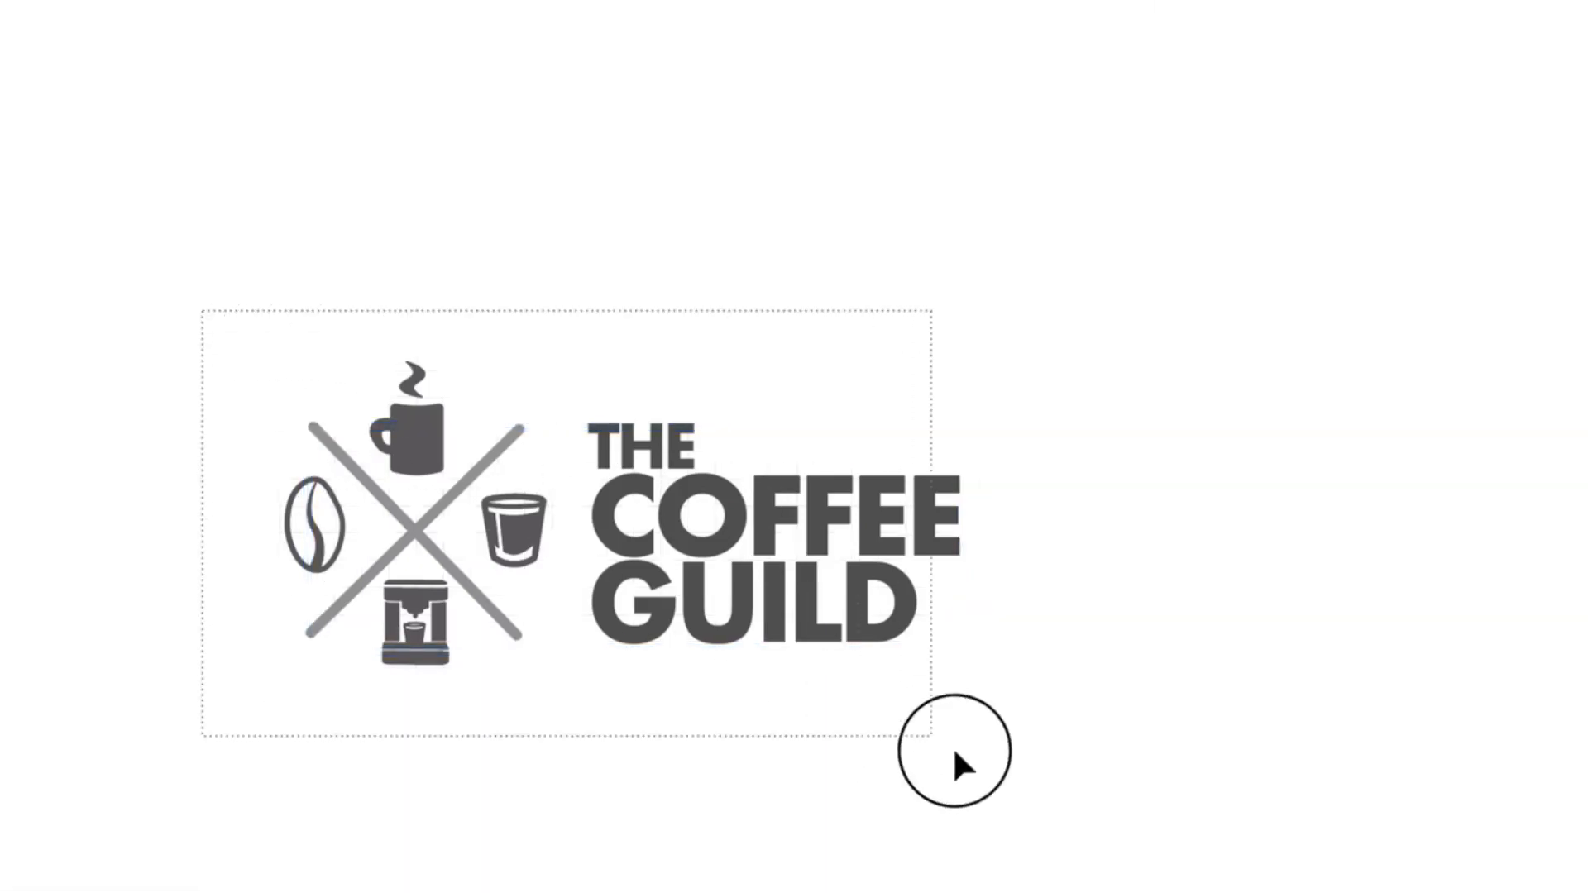
Move the complete icon and wordmark logo together up and to the right on the artboard
click(861, 567)
drag(861, 568, 1026, 445)
click(1194, 570)
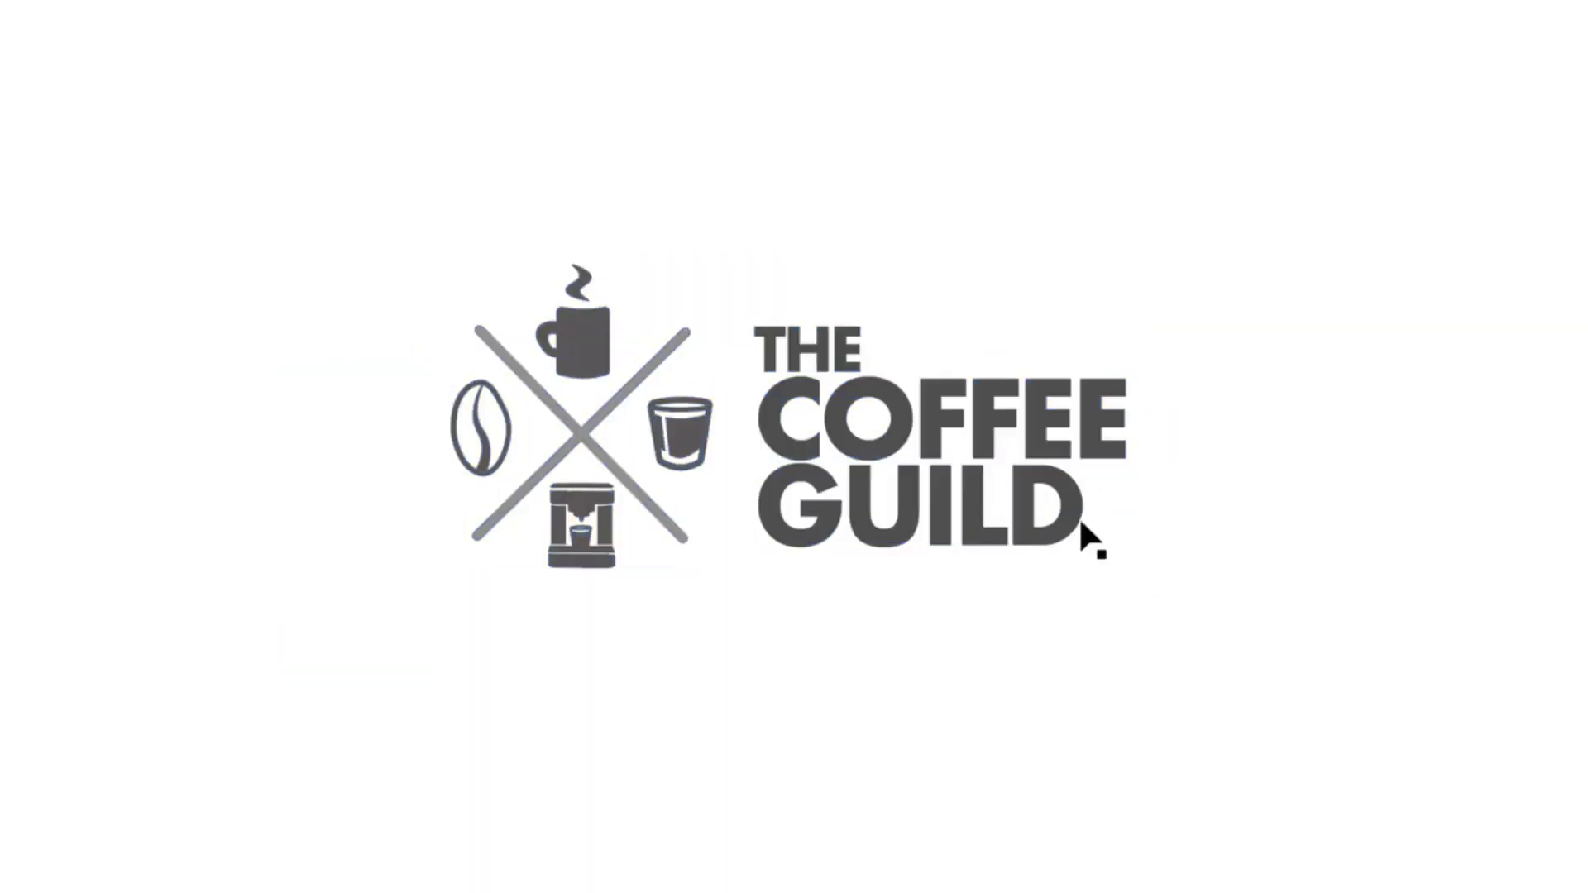
Enlarge the logo with crossed coffee icons beside the wordmark and recentre it in the lower half of its artboard
scroll(1080, 523, down, 3)
scroll(1072, 527, up, 3)
scroll(1072, 528, right, 2)
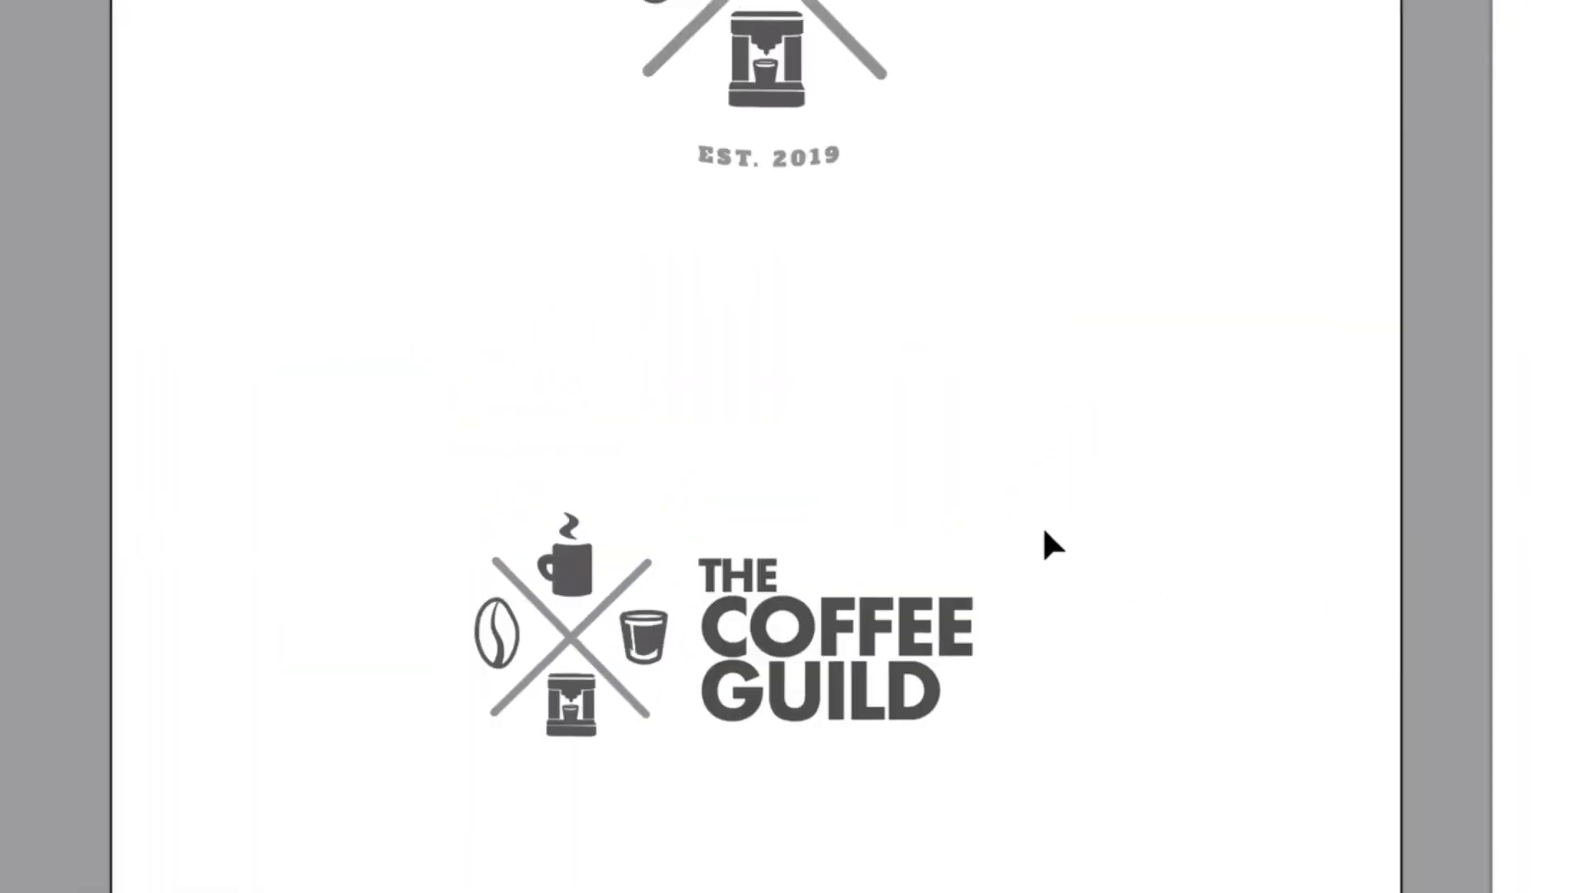
scroll(1059, 546, down, 2)
drag(479, 464, 1016, 790)
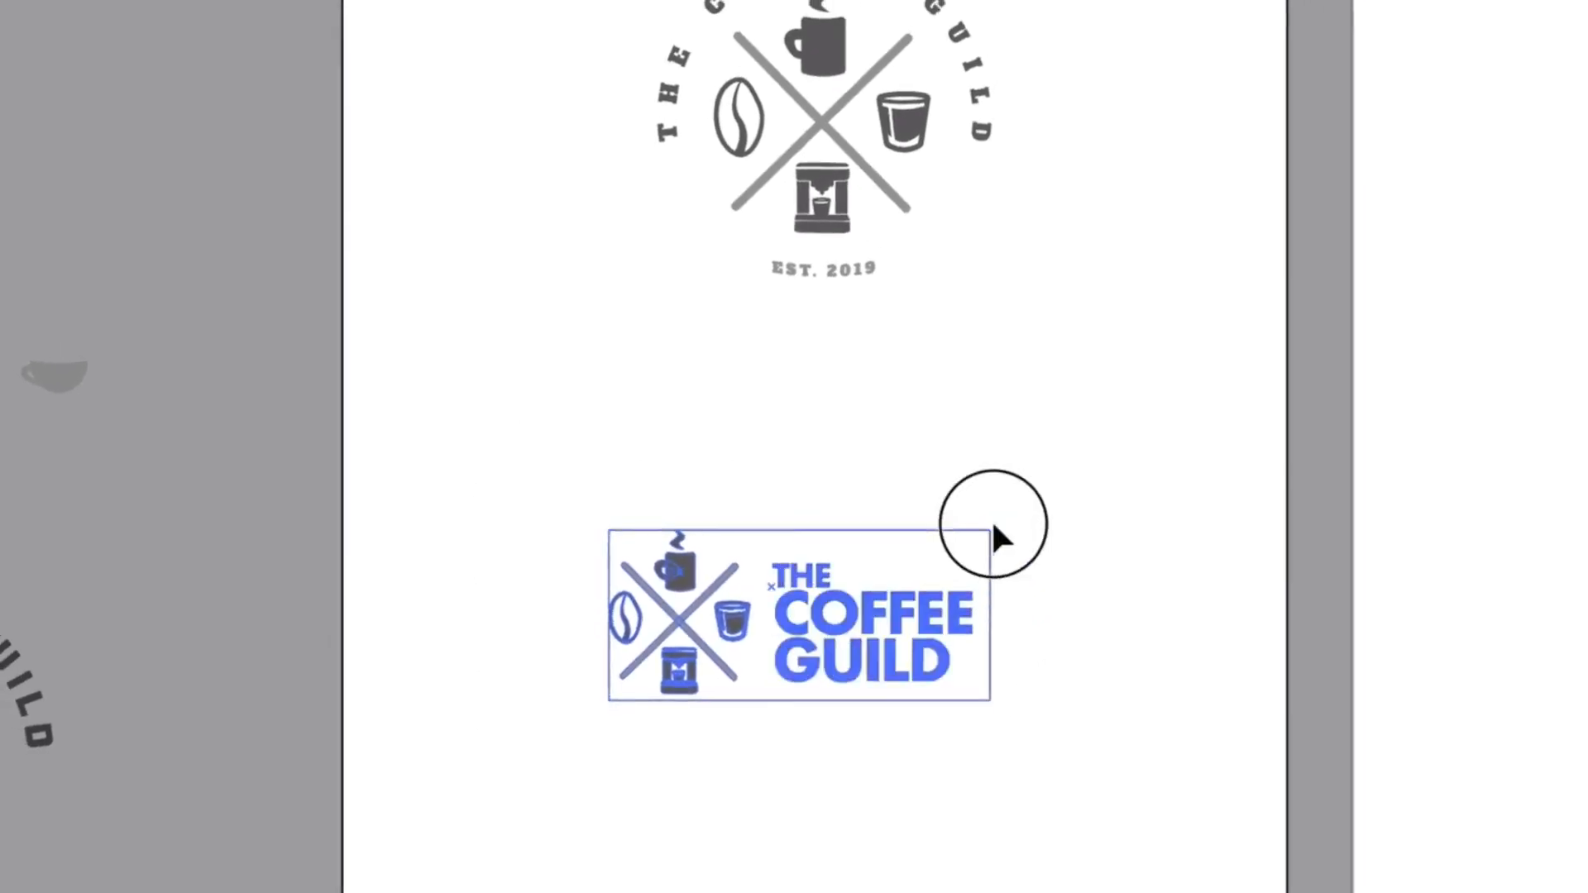
drag(992, 528, 1116, 472)
drag(992, 602, 948, 654)
click(1211, 621)
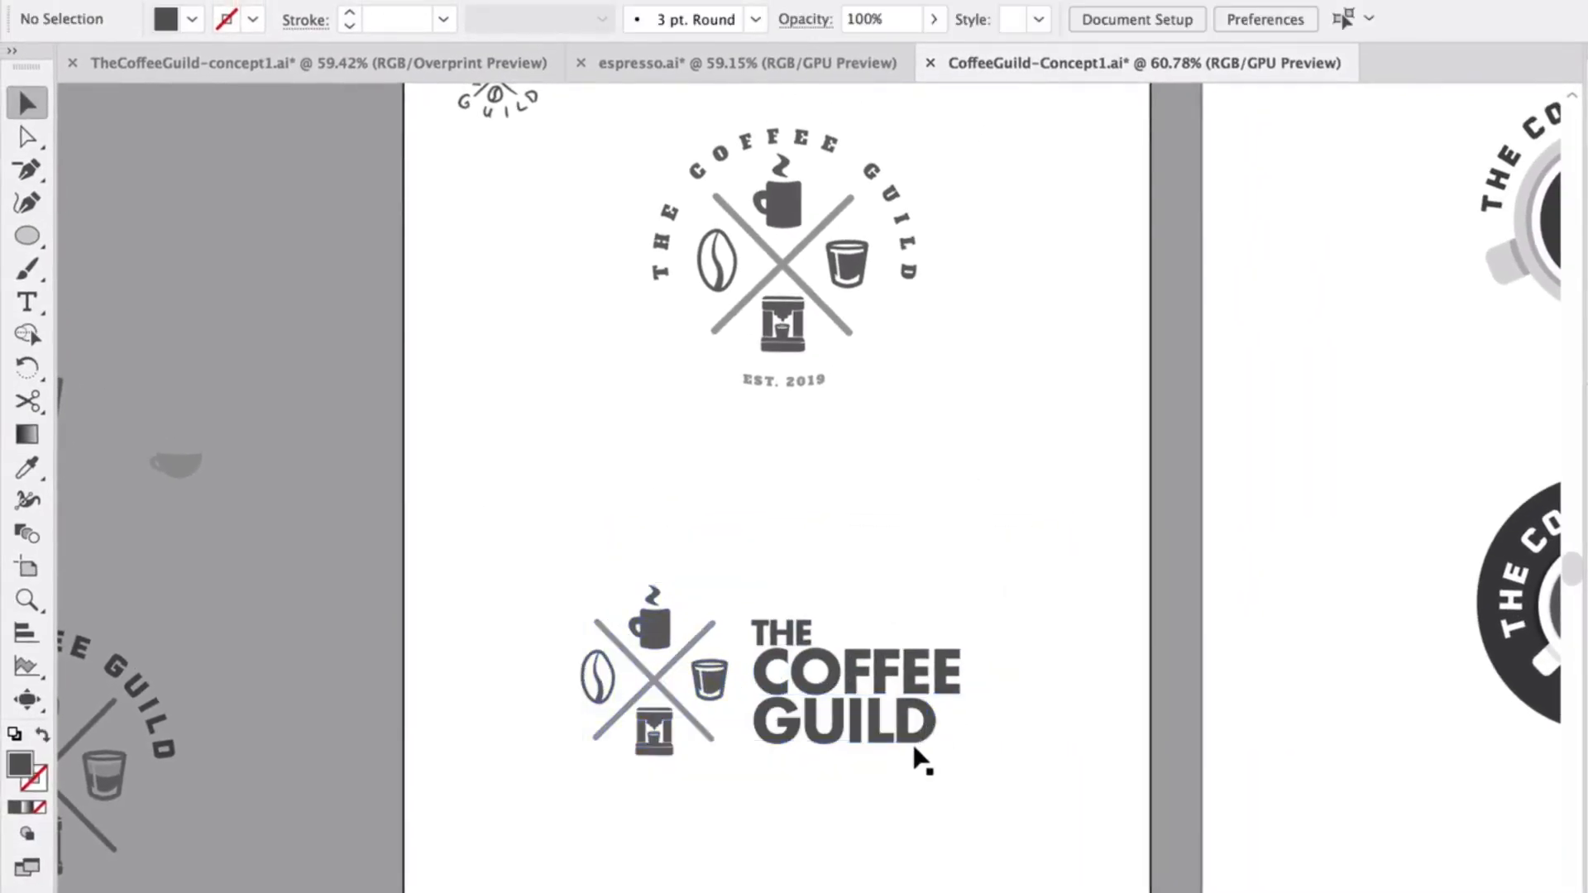
scroll(898, 756, right, 6)
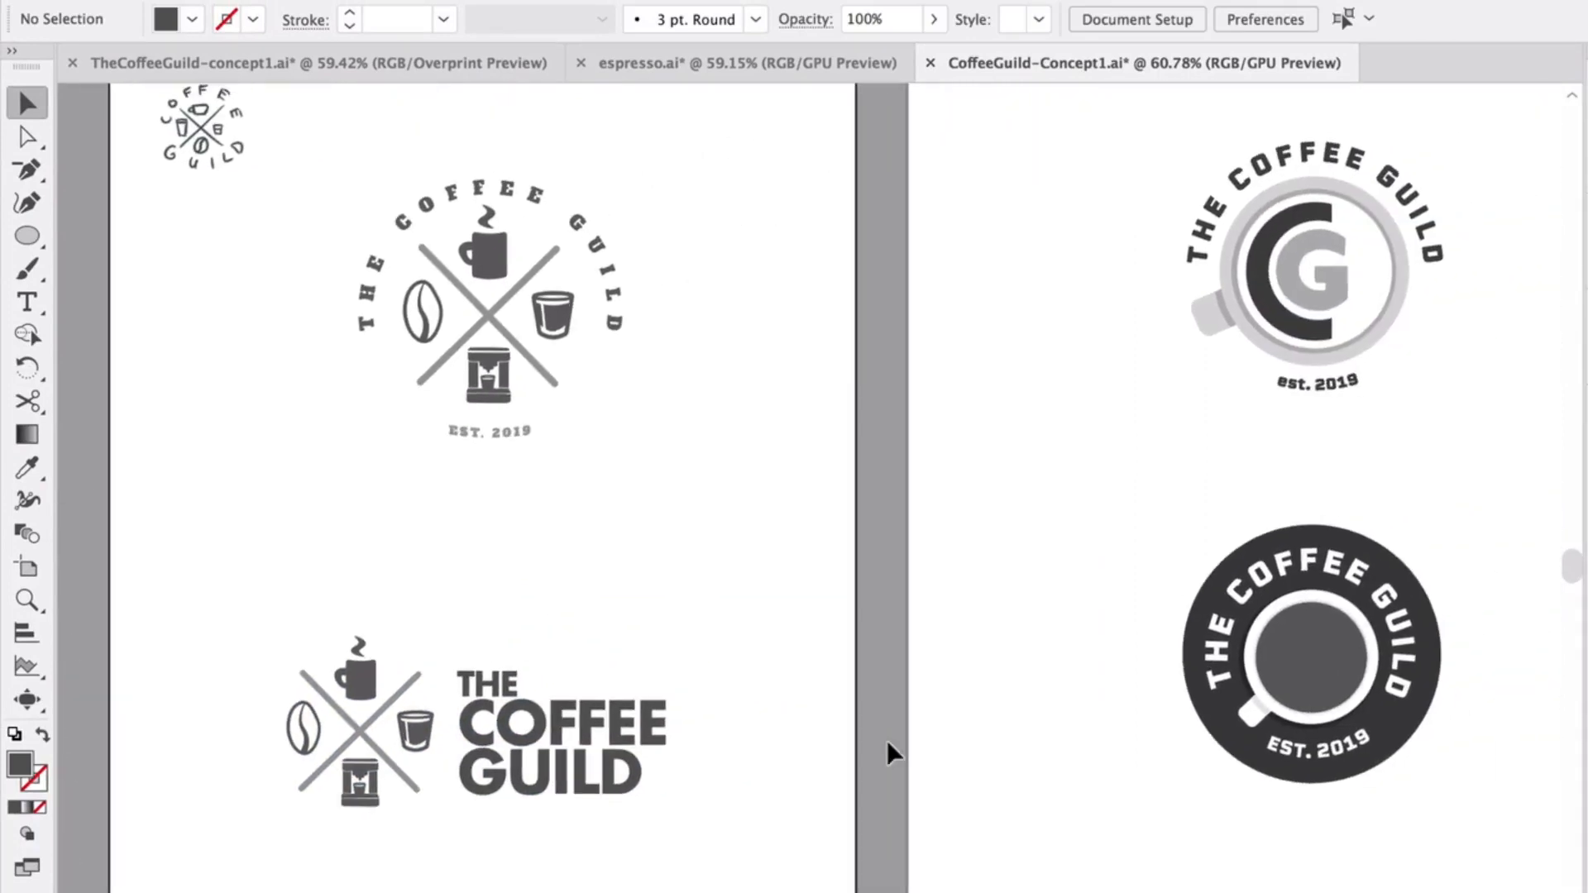
scroll(888, 742, right, 1)
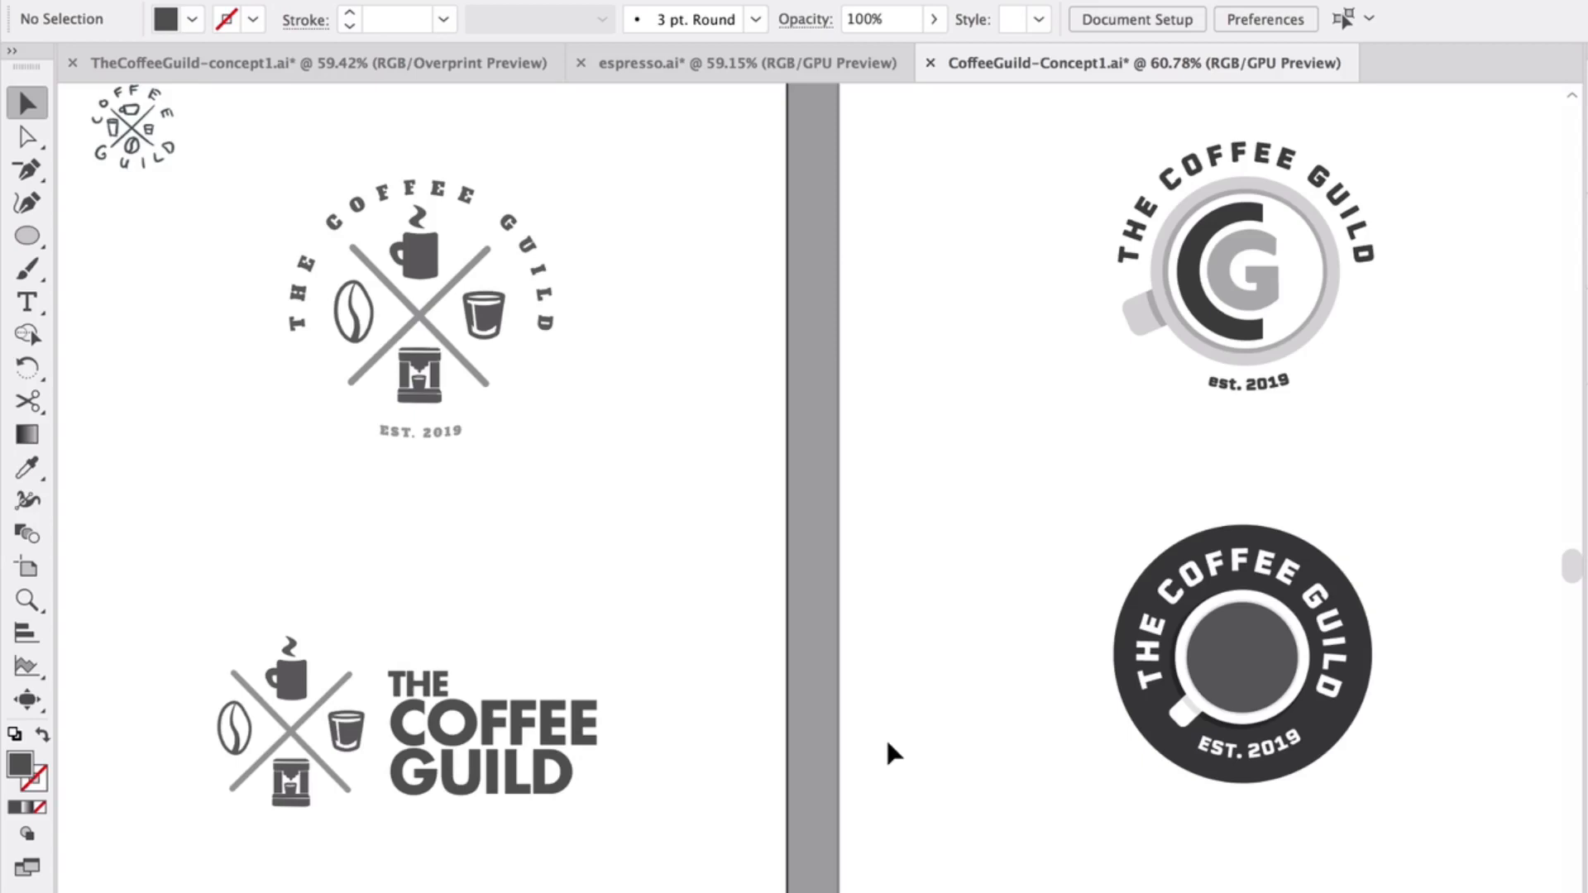
scroll(895, 748, up, 1)
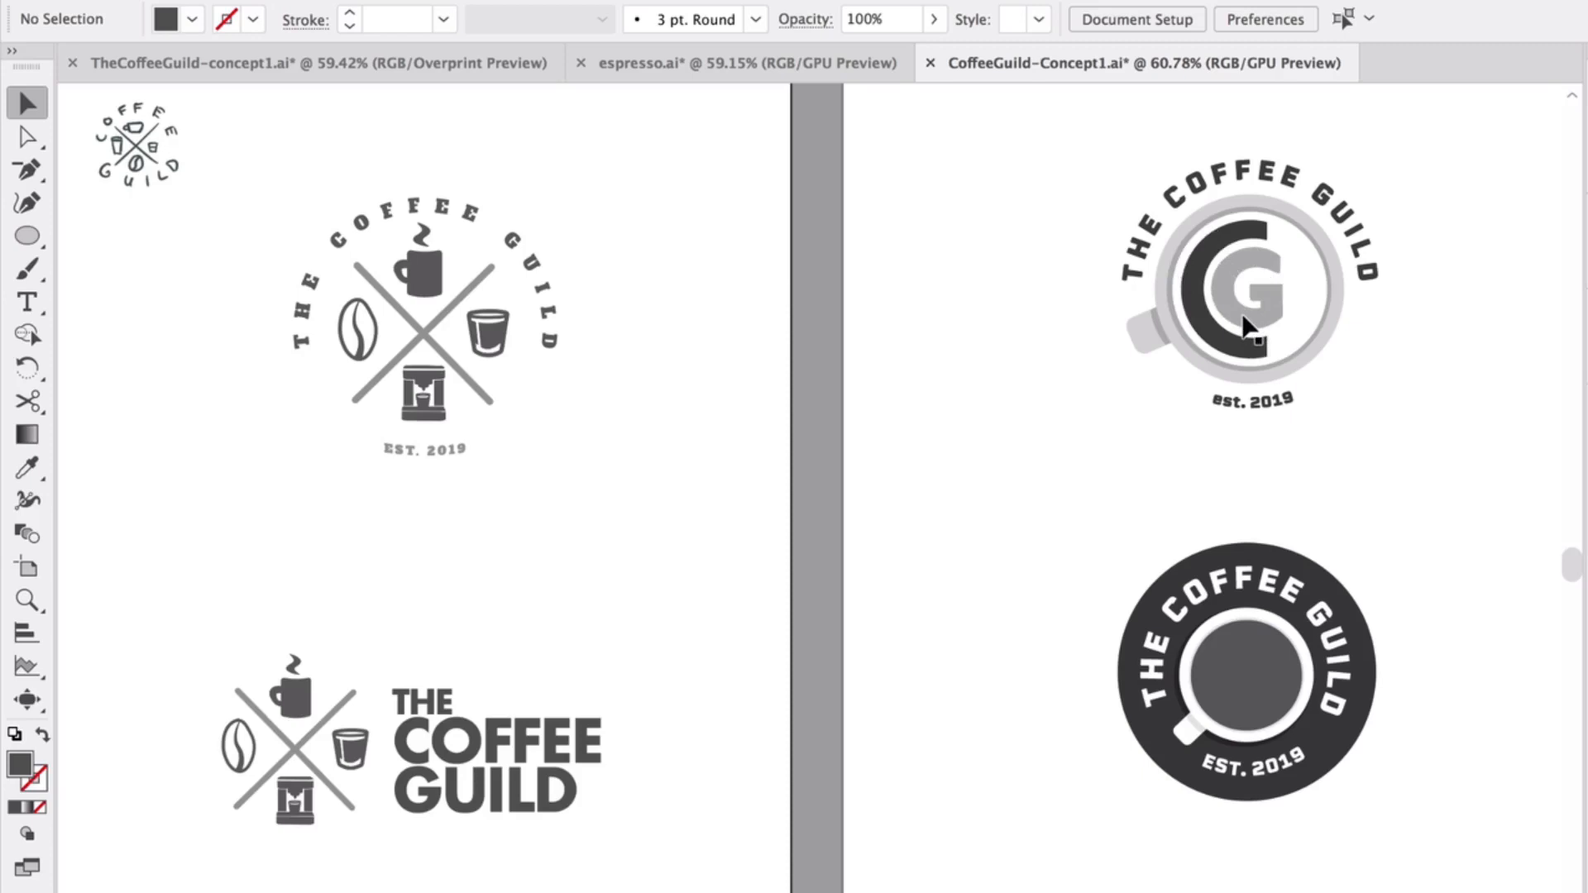
scroll(1042, 309, left, 4)
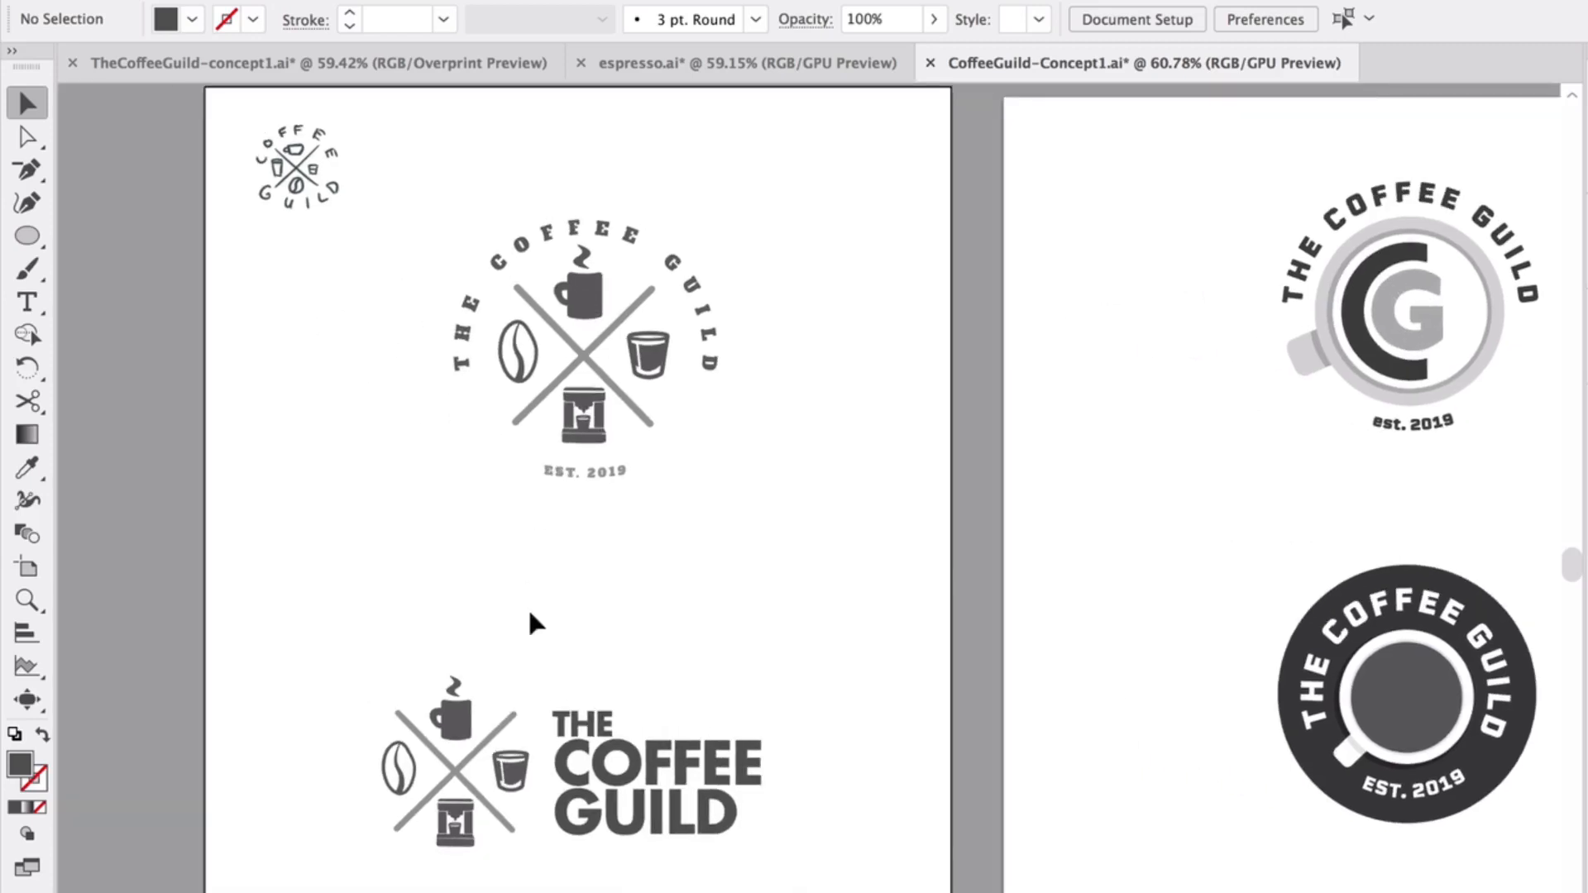
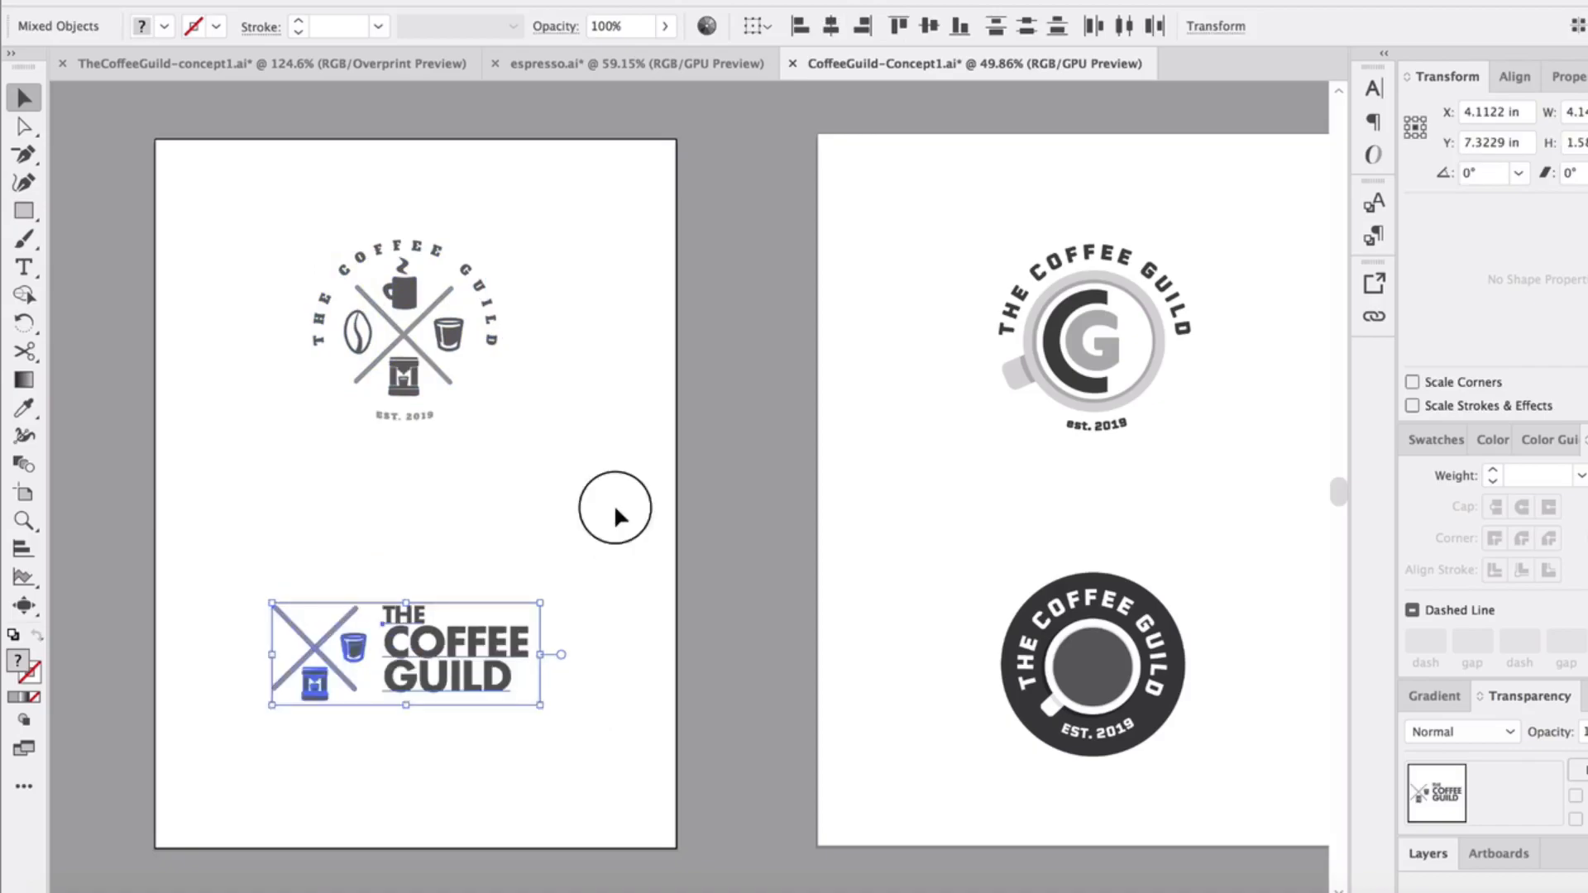
click(720, 518)
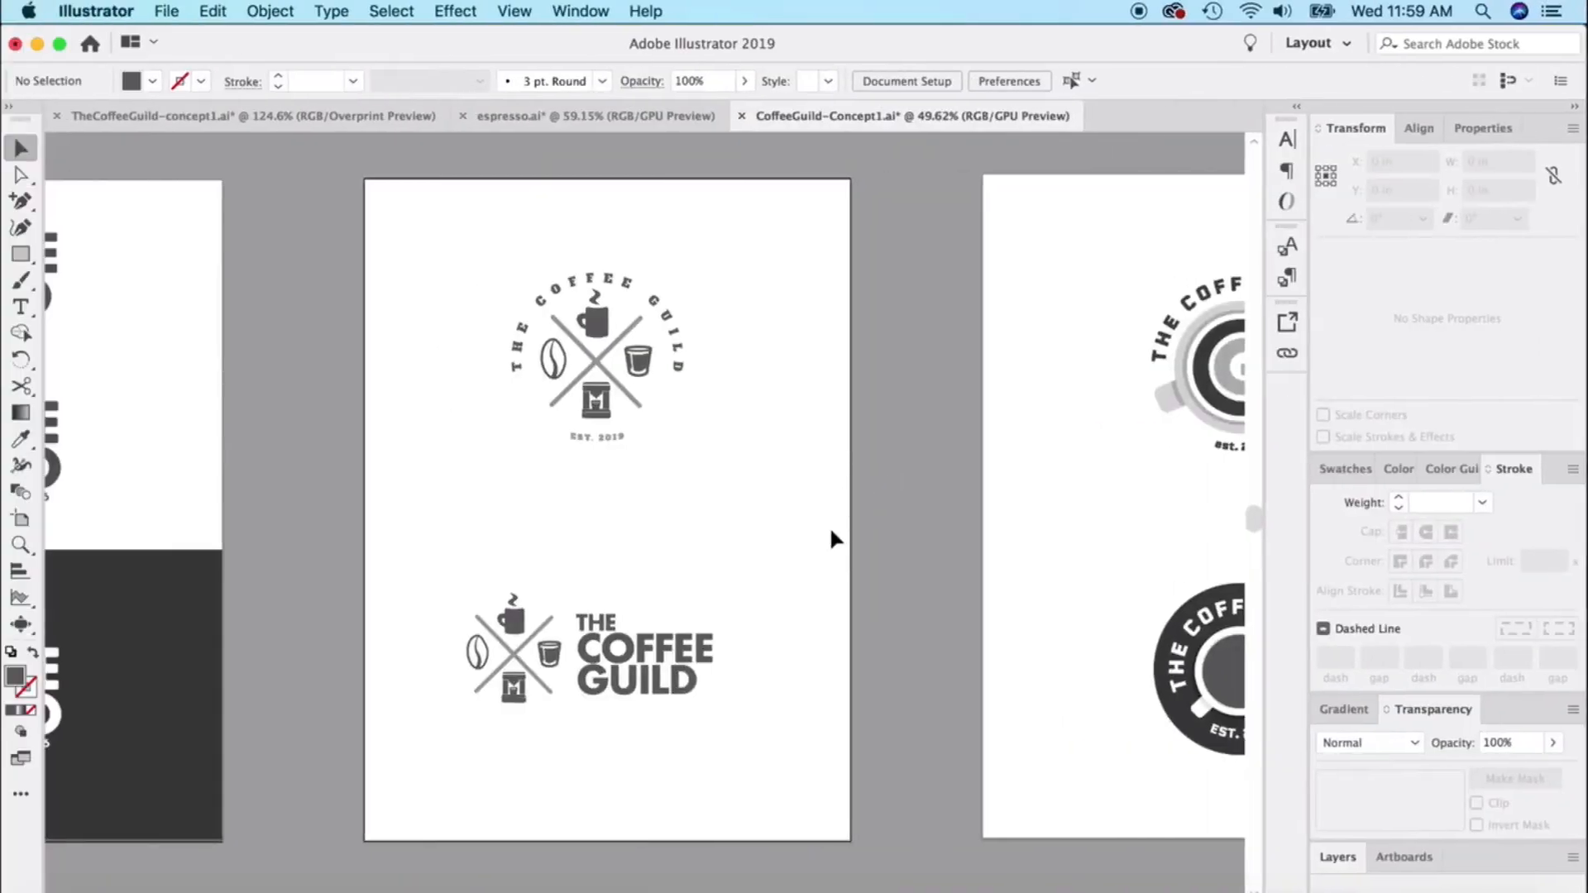
scroll(830, 540, right, 5)
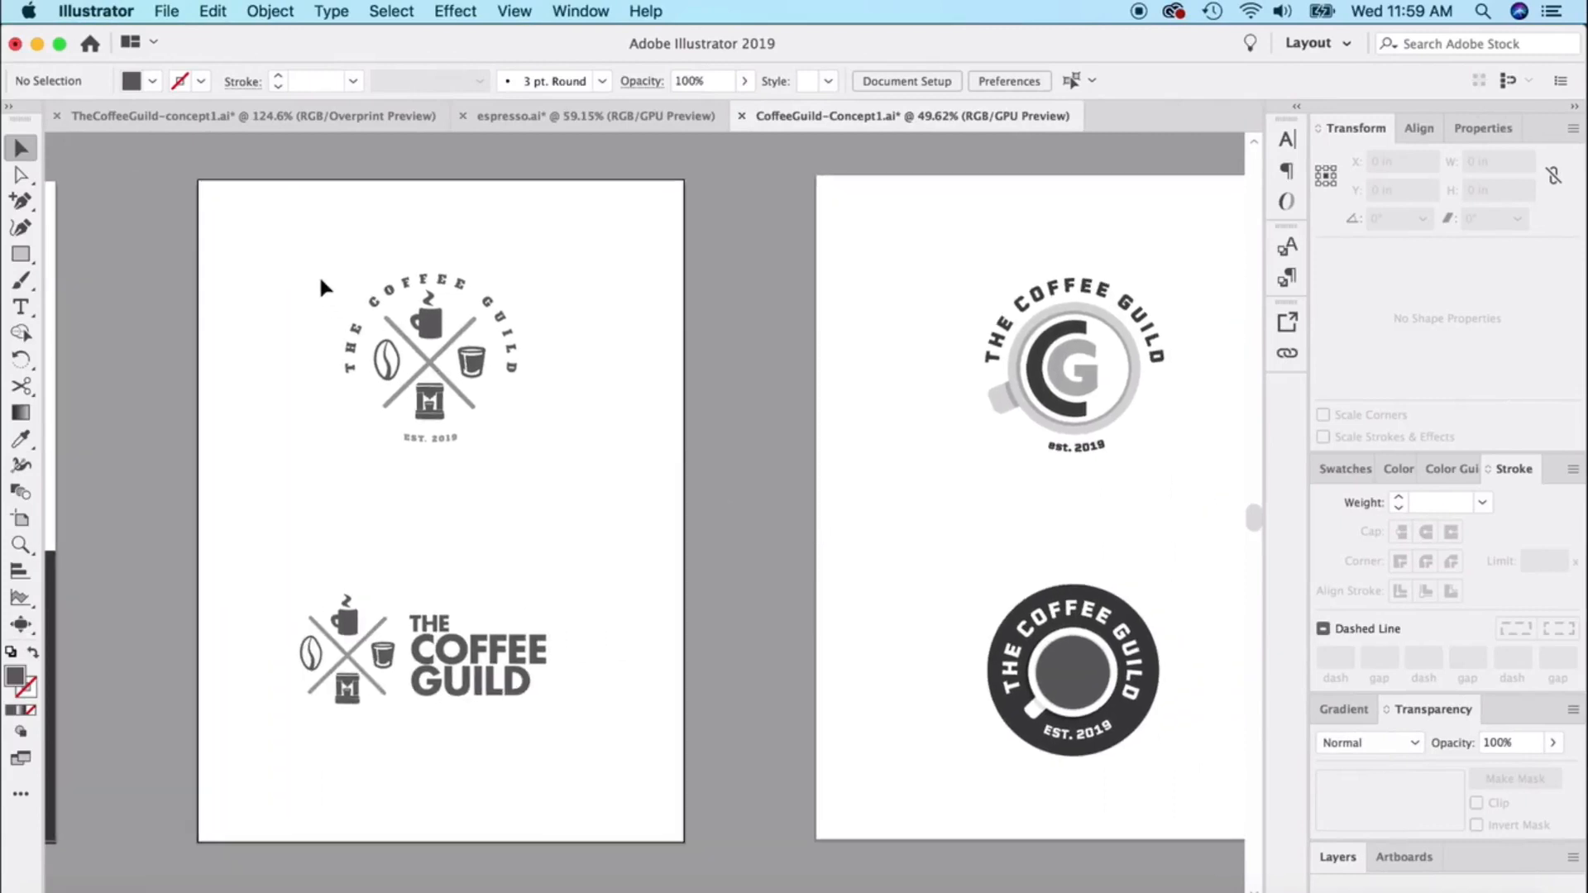
Move the lower logo with crossed icons and side wordmark slightly down on its artboard
drag(319, 274, 468, 358)
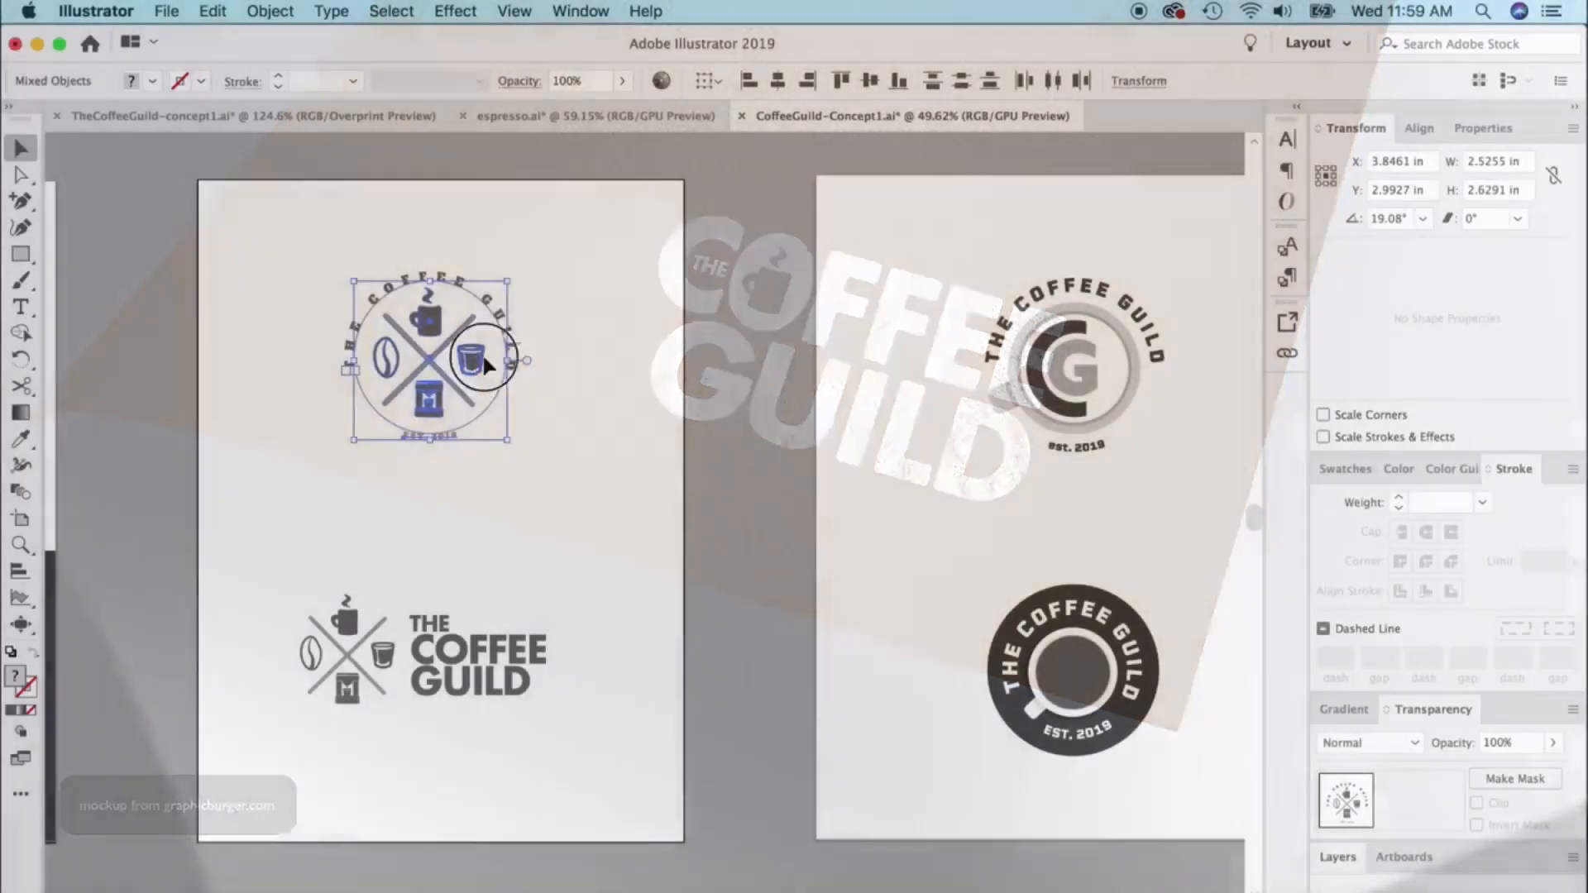
drag(1075, 356, 473, 356)
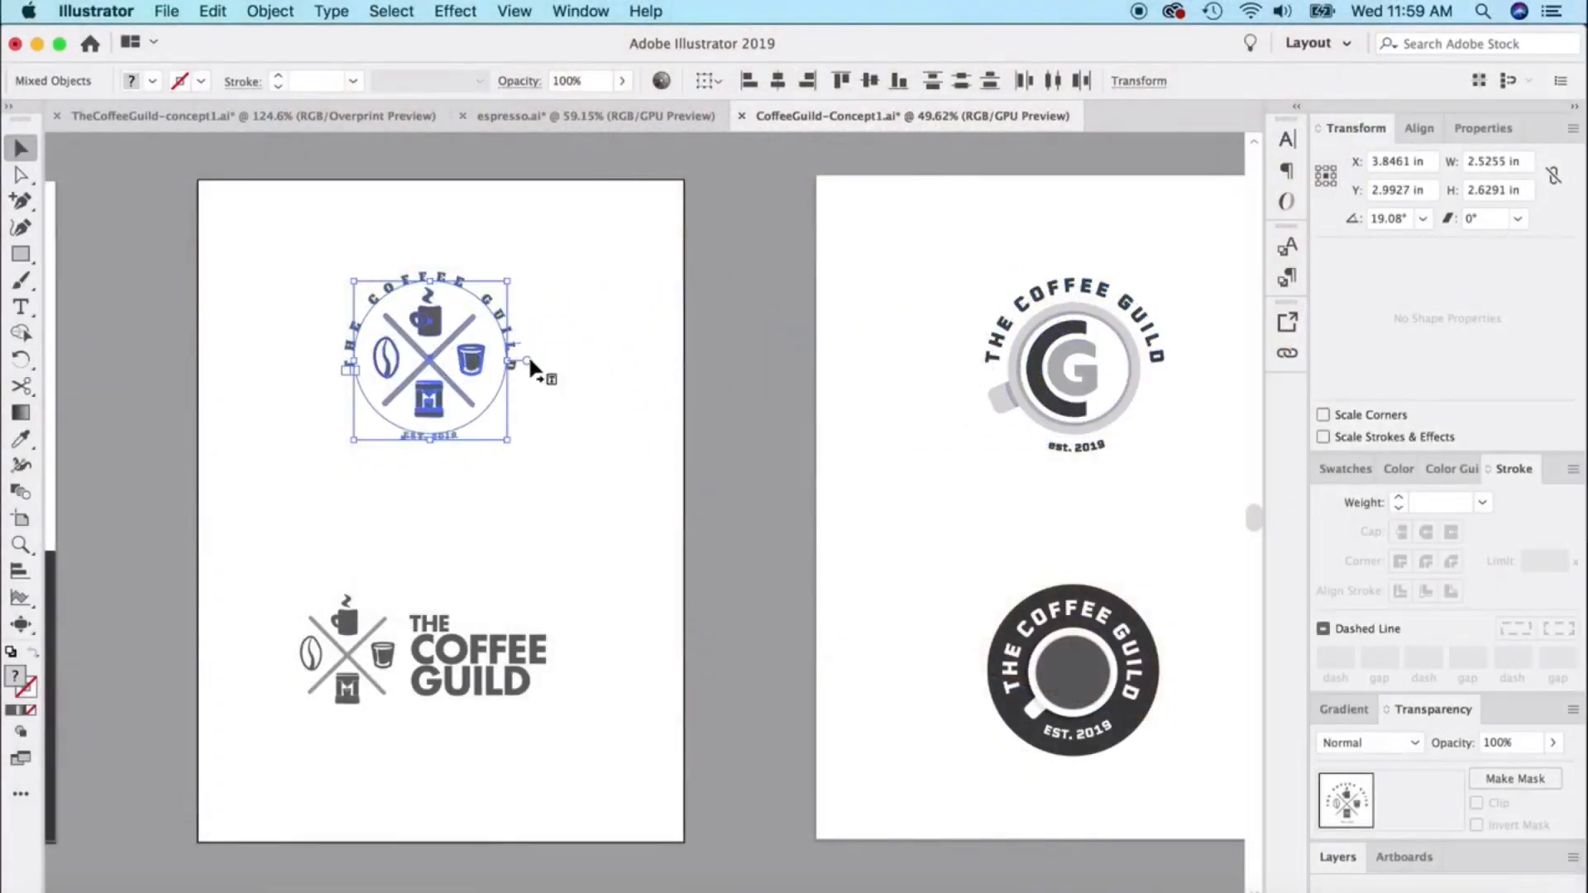
click(531, 364)
drag(240, 577, 557, 707)
drag(507, 660, 513, 674)
click(407, 474)
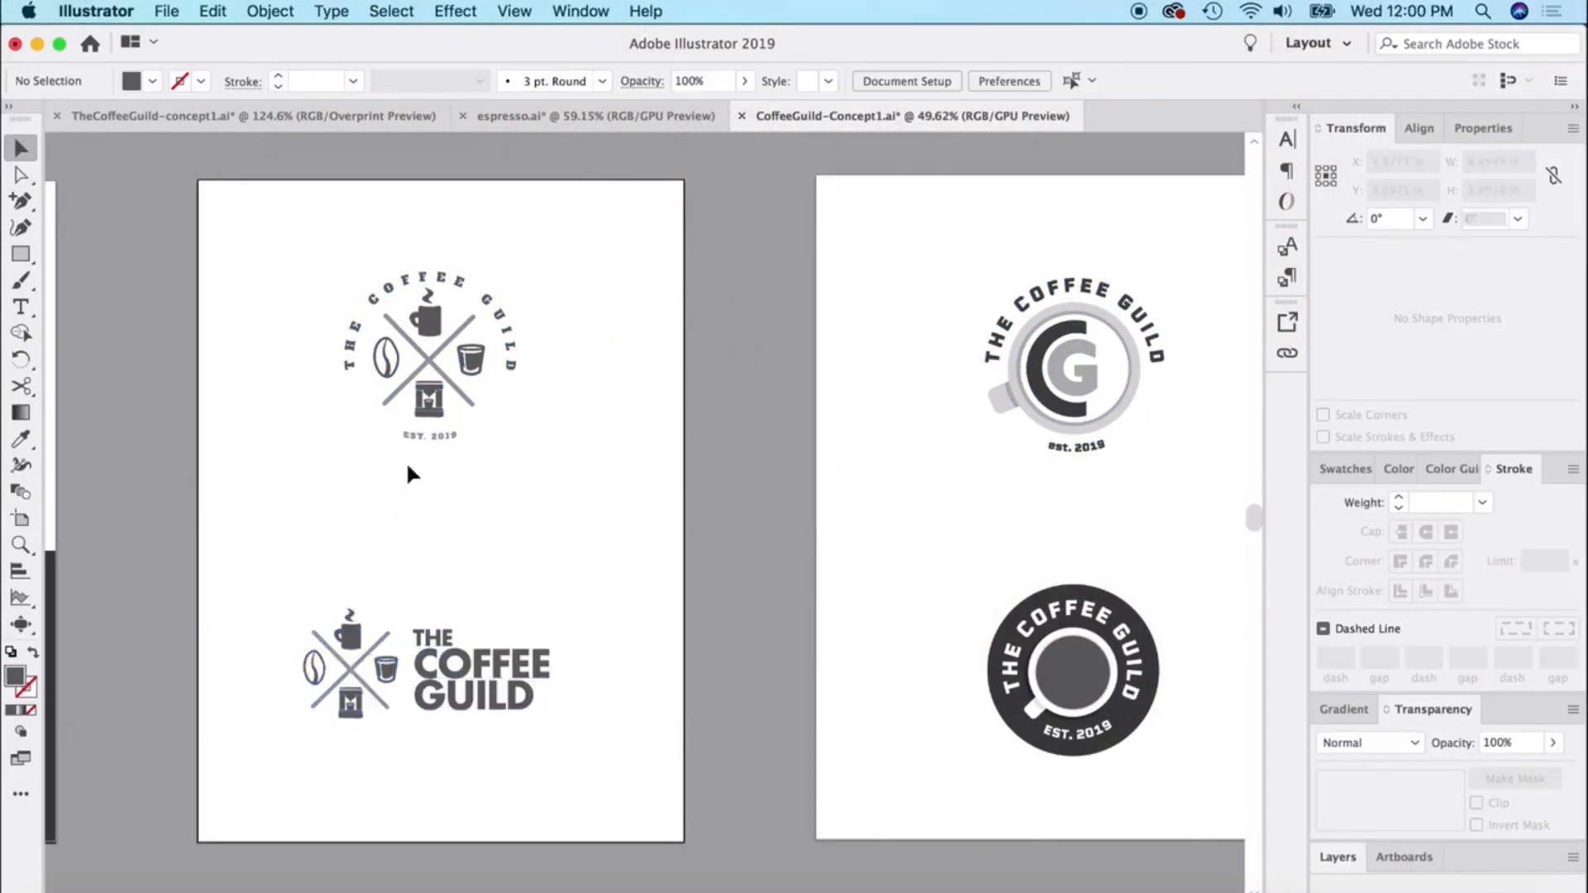
Nudge the bean wordmark slightly down from the upper edge of the artboard that holds the dark rectangle
scroll(508, 572, left, 5)
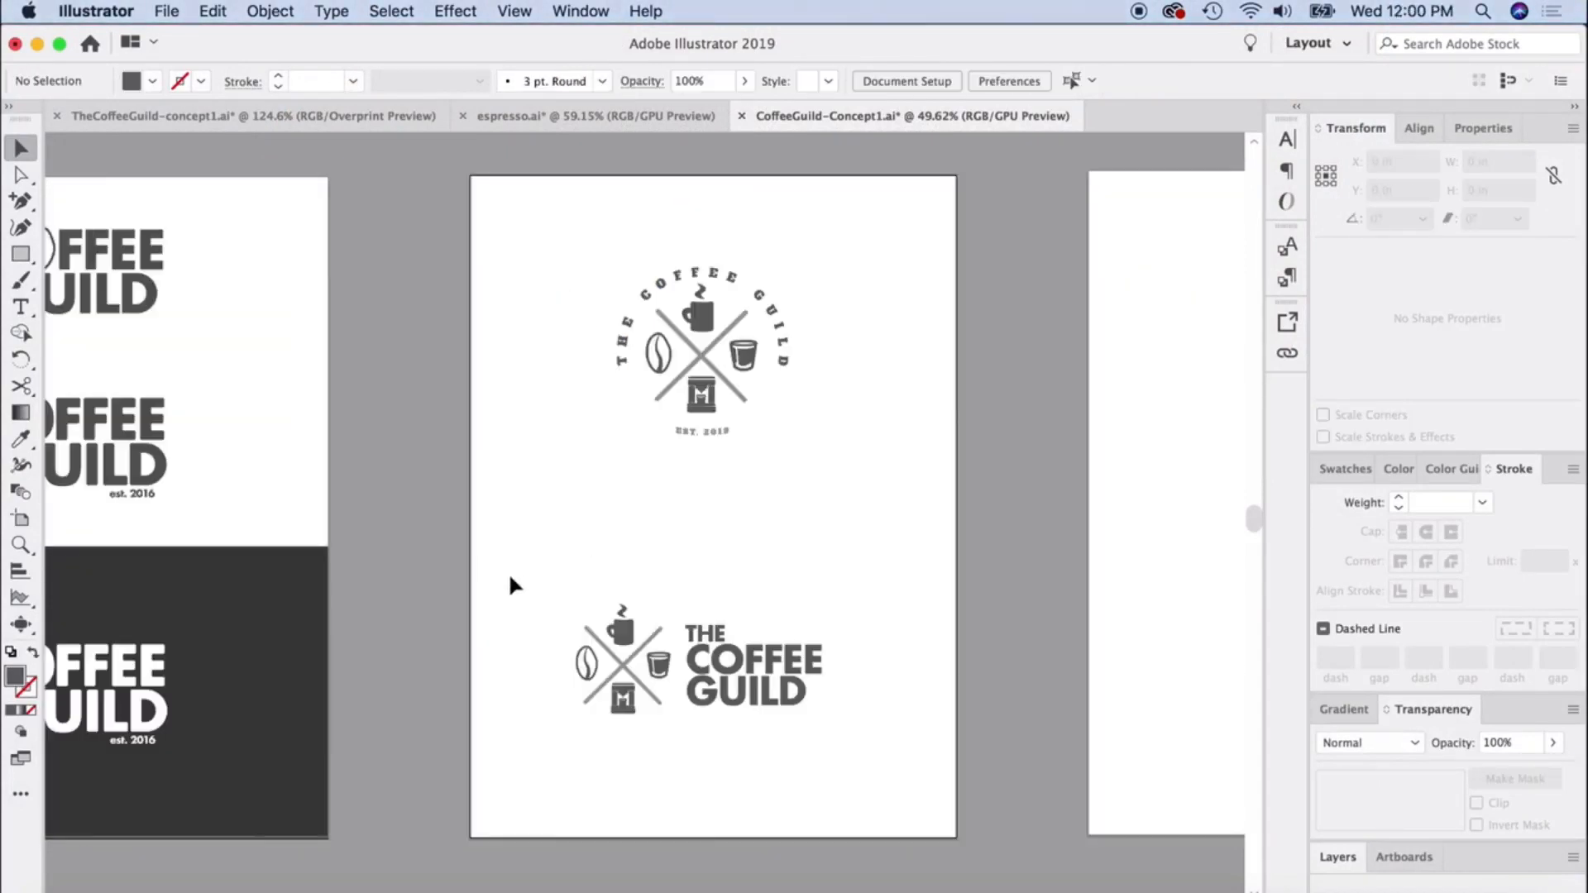
scroll(509, 577, left, 8)
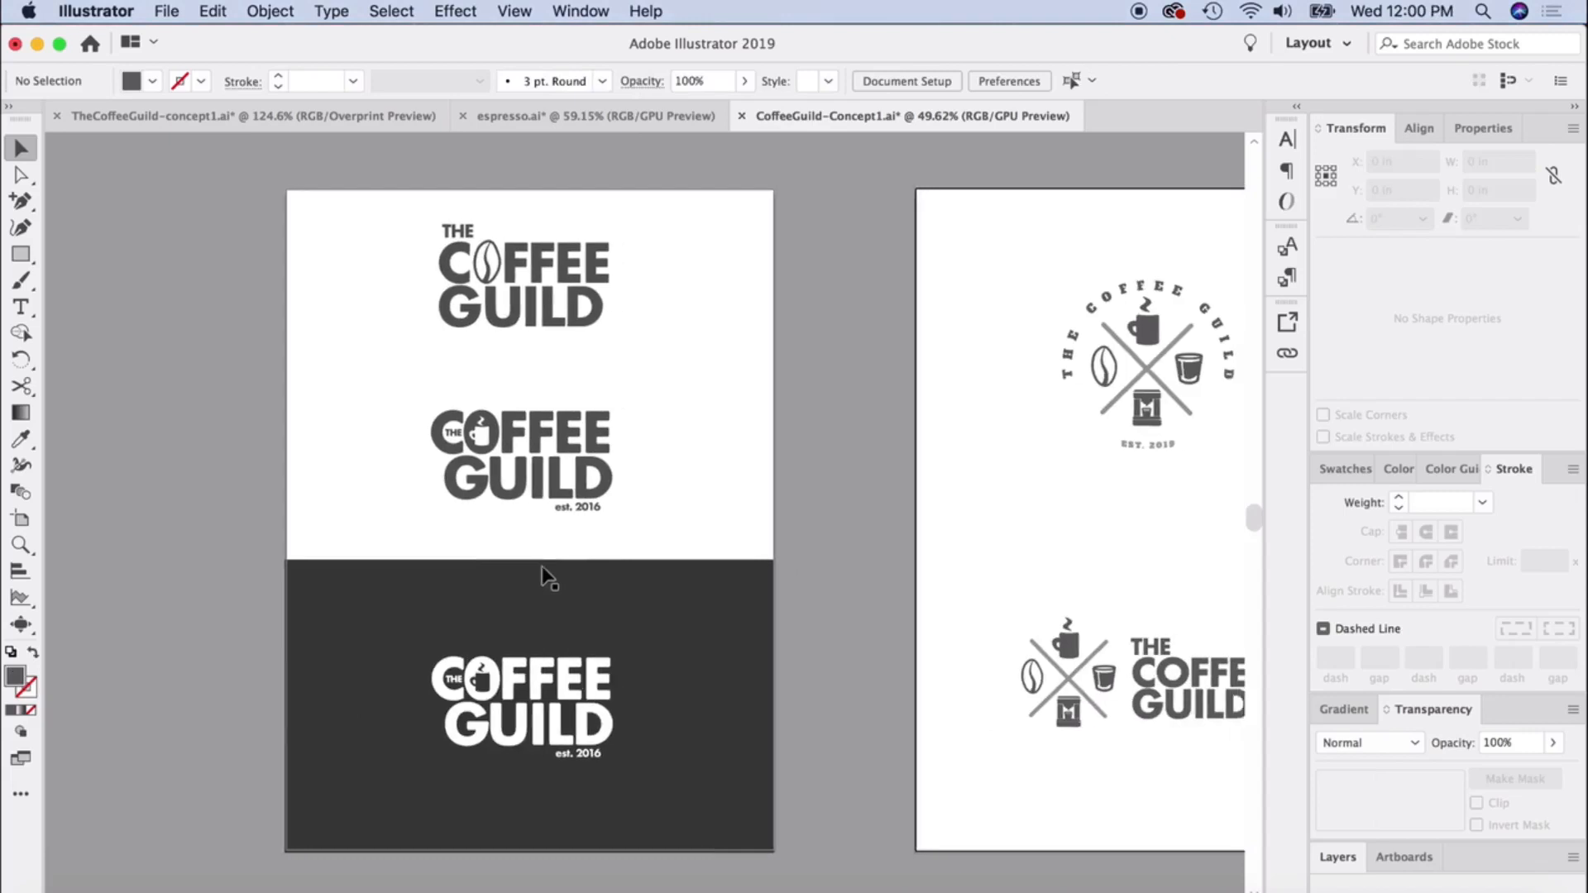
scroll(542, 568, right, 1)
drag(335, 205, 628, 336)
drag(569, 308, 571, 320)
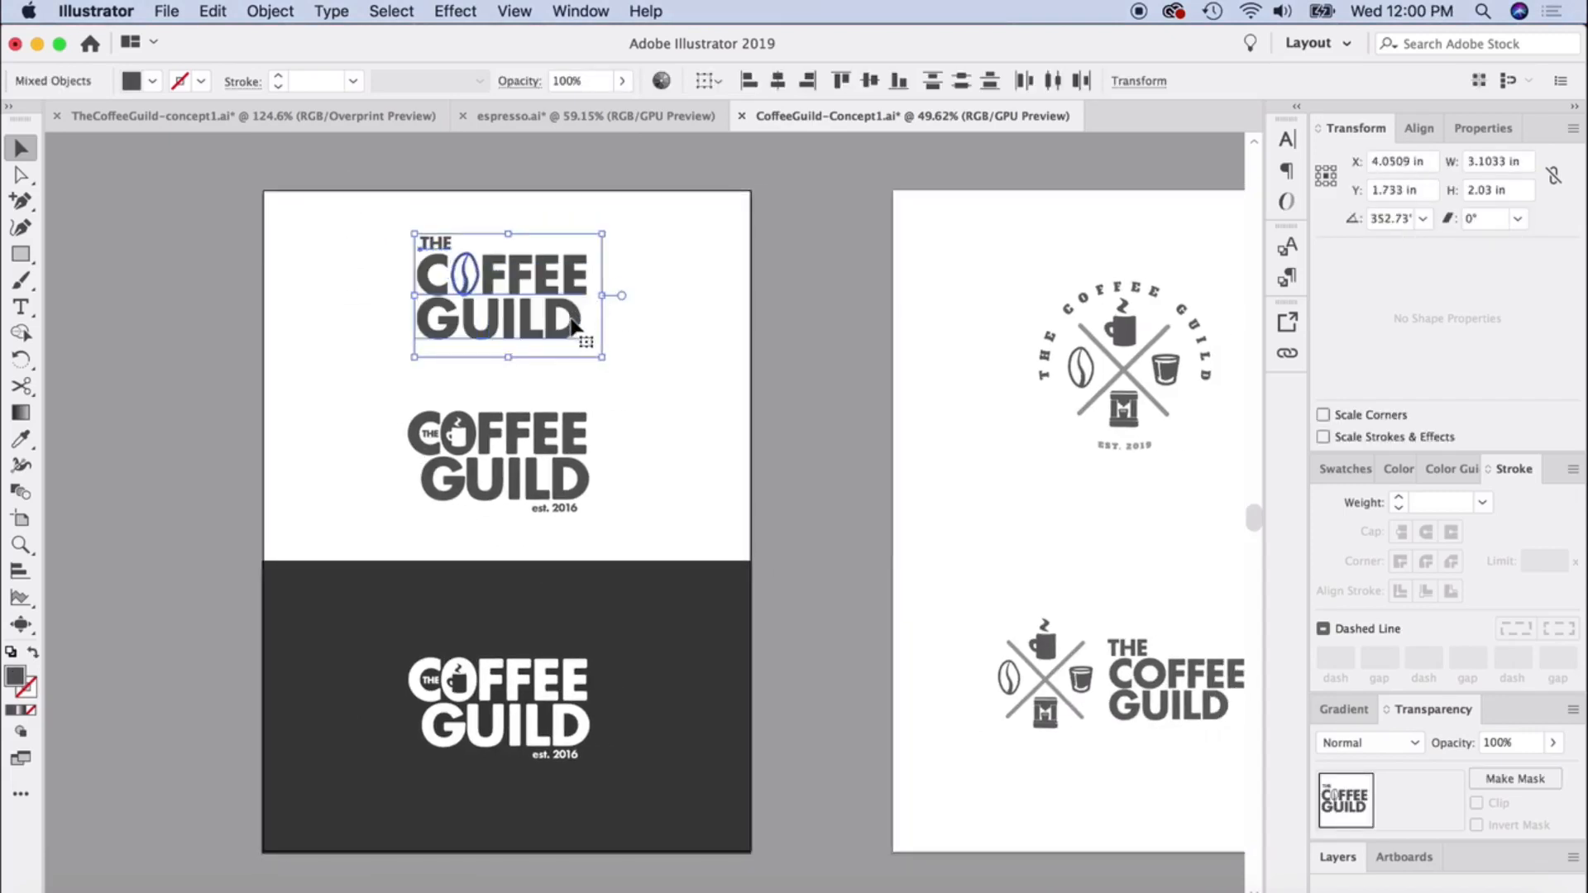
Narrow the dark rectangle from its left side and move the dark cup wordmark into the space beside it
click(340, 744)
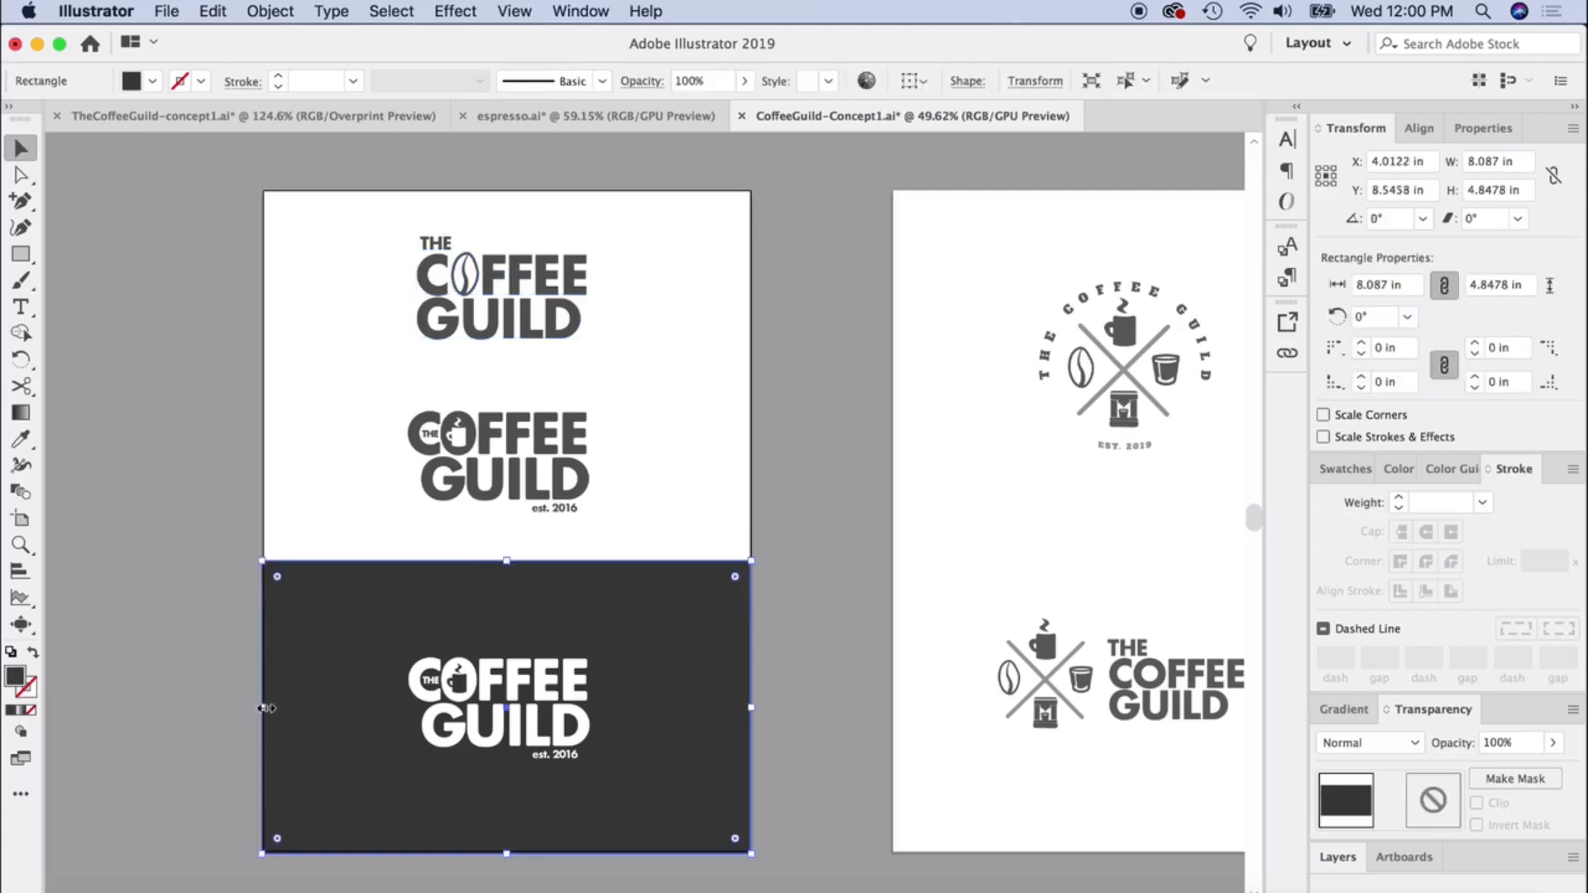
drag(264, 708, 543, 708)
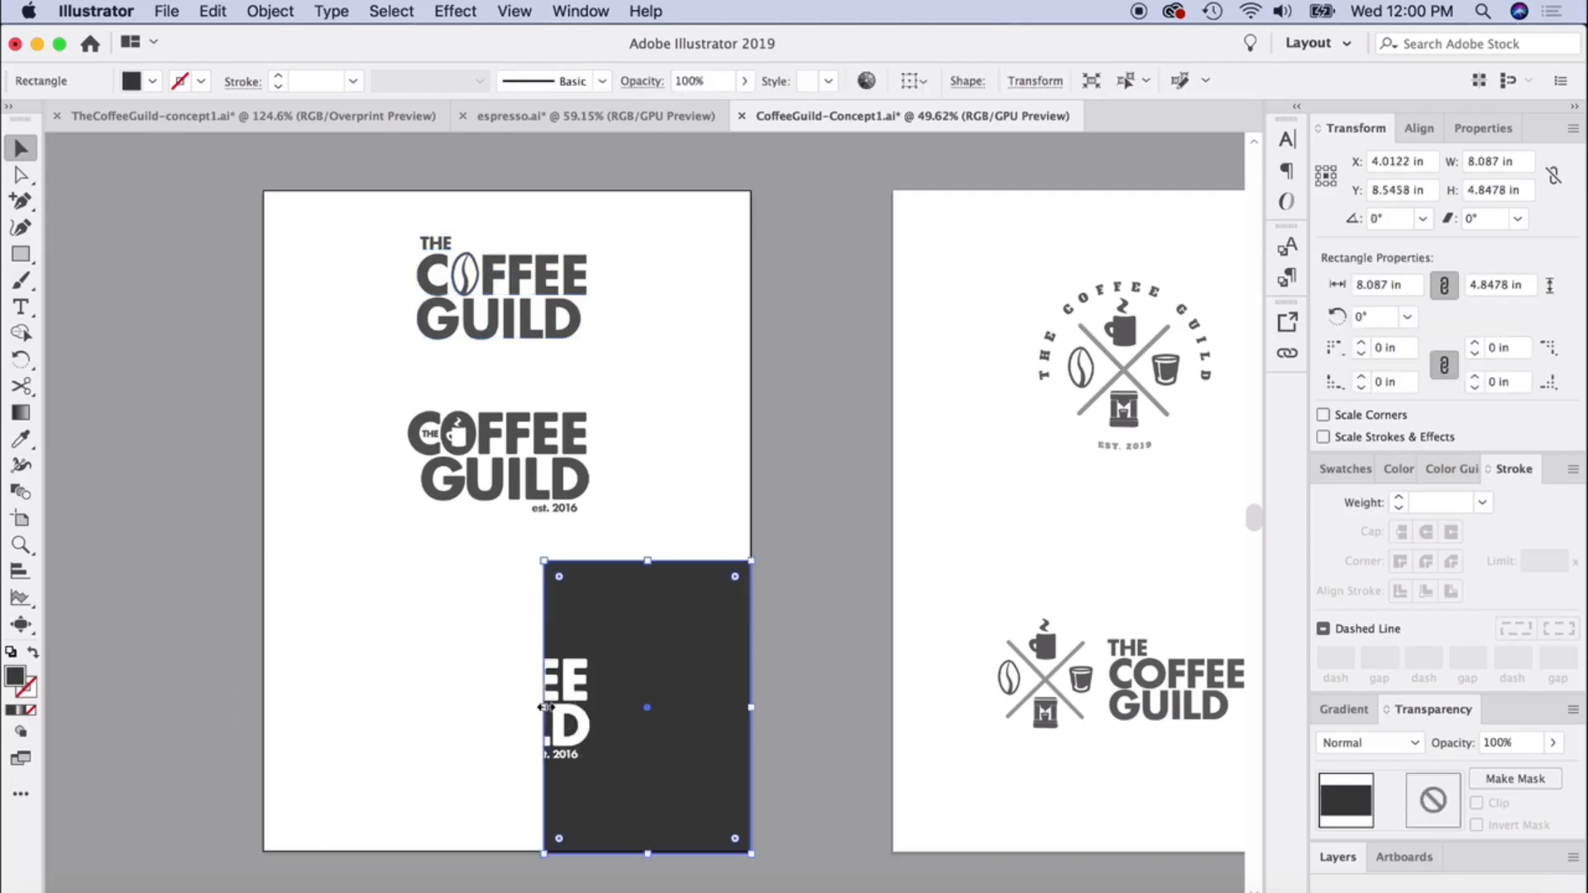
click(581, 495)
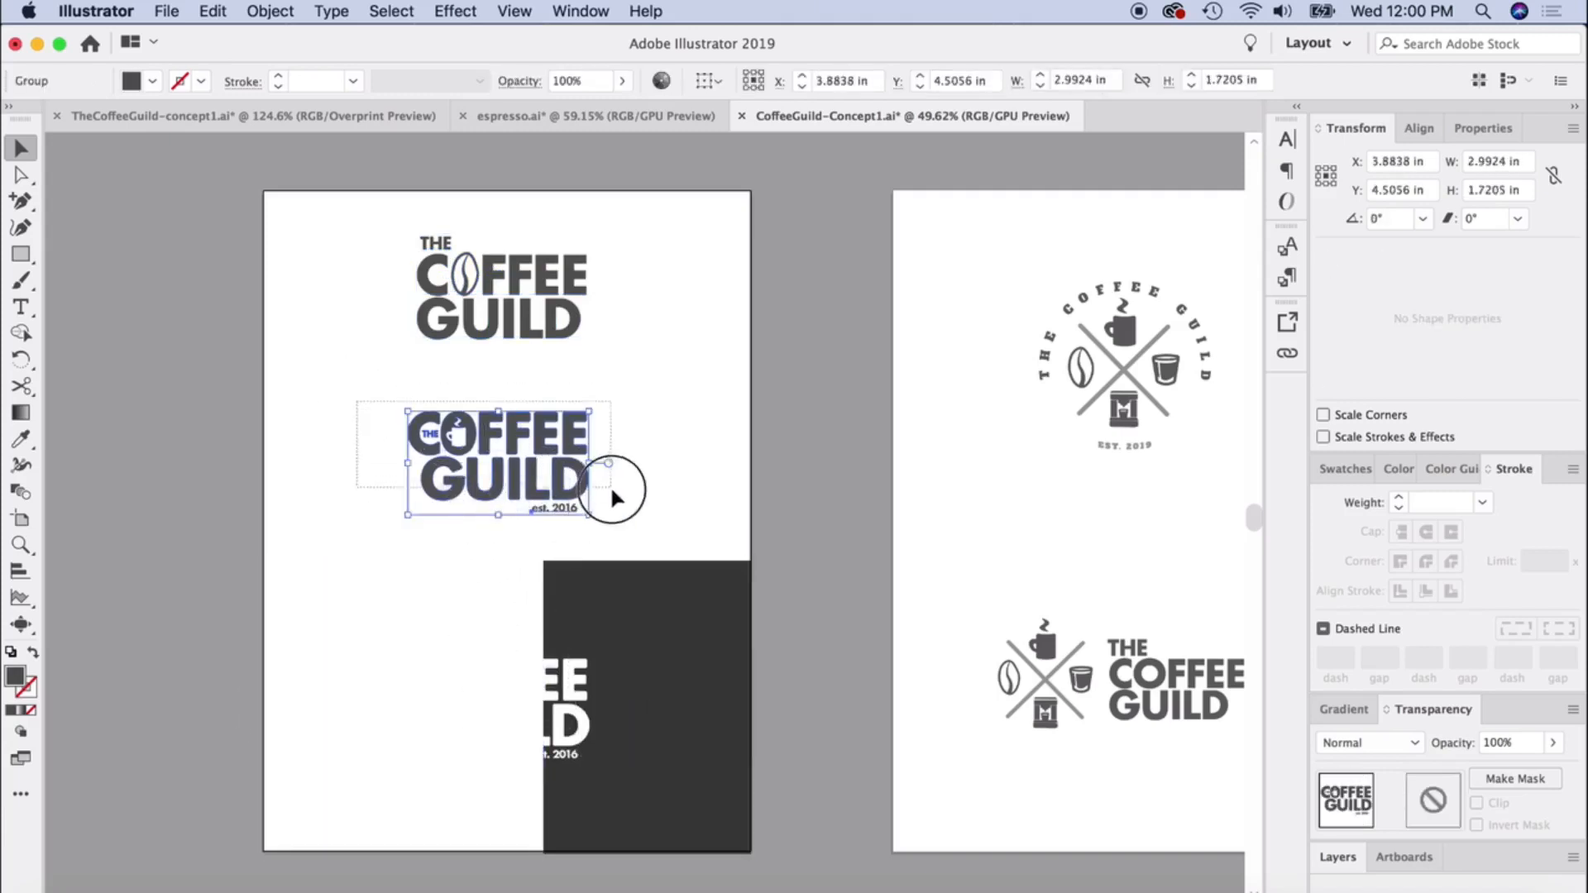
drag(579, 488, 467, 723)
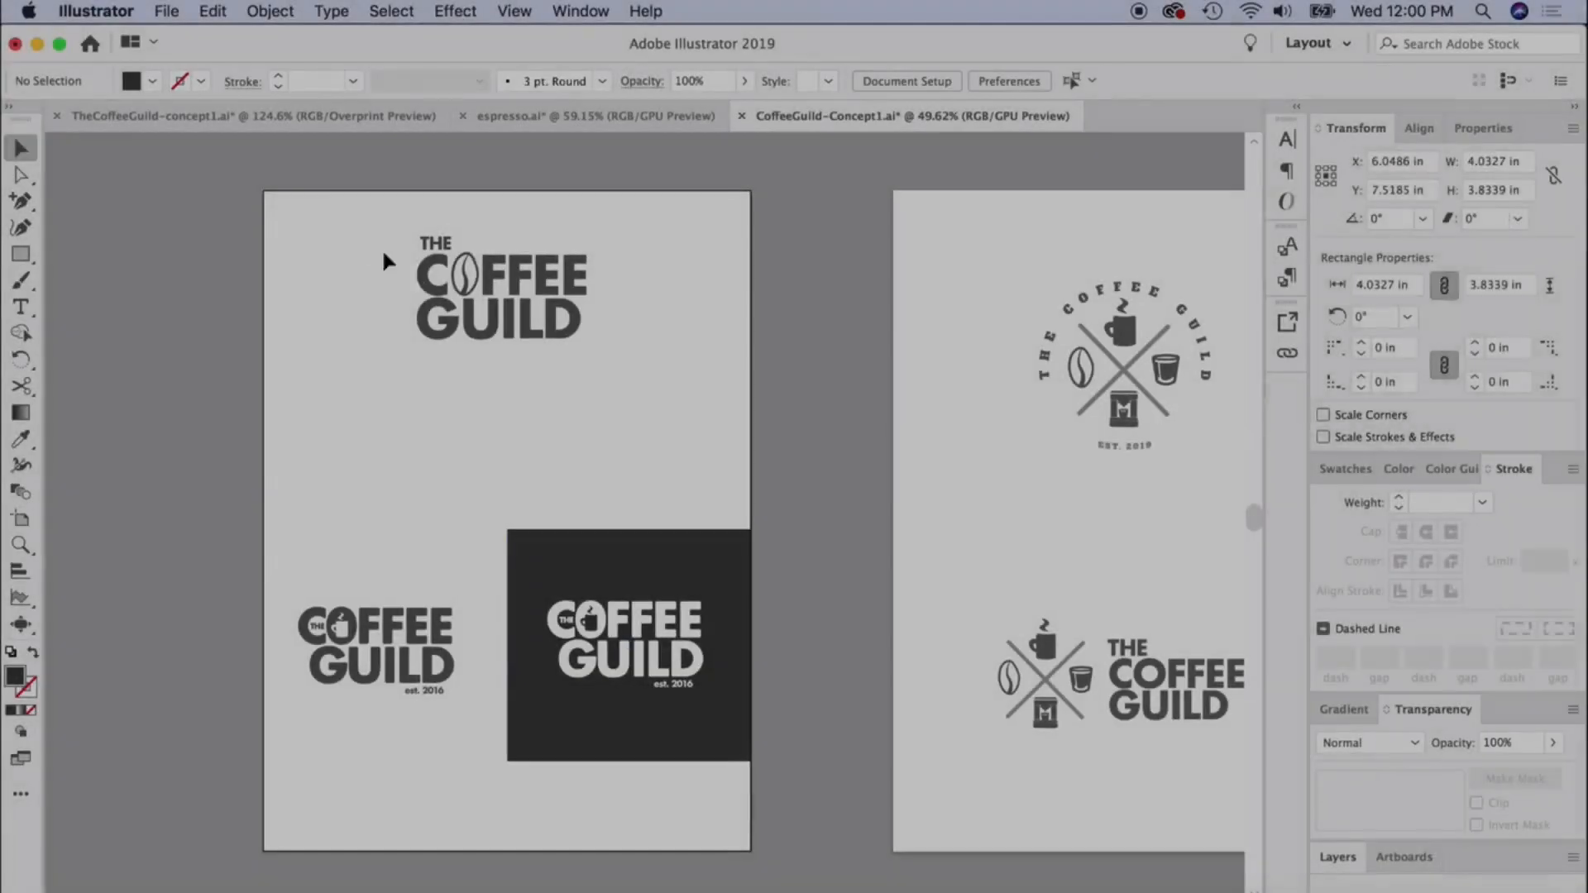
Move the bean wordmark further down to centre it in the artboard's upper half
drag(383, 253, 564, 377)
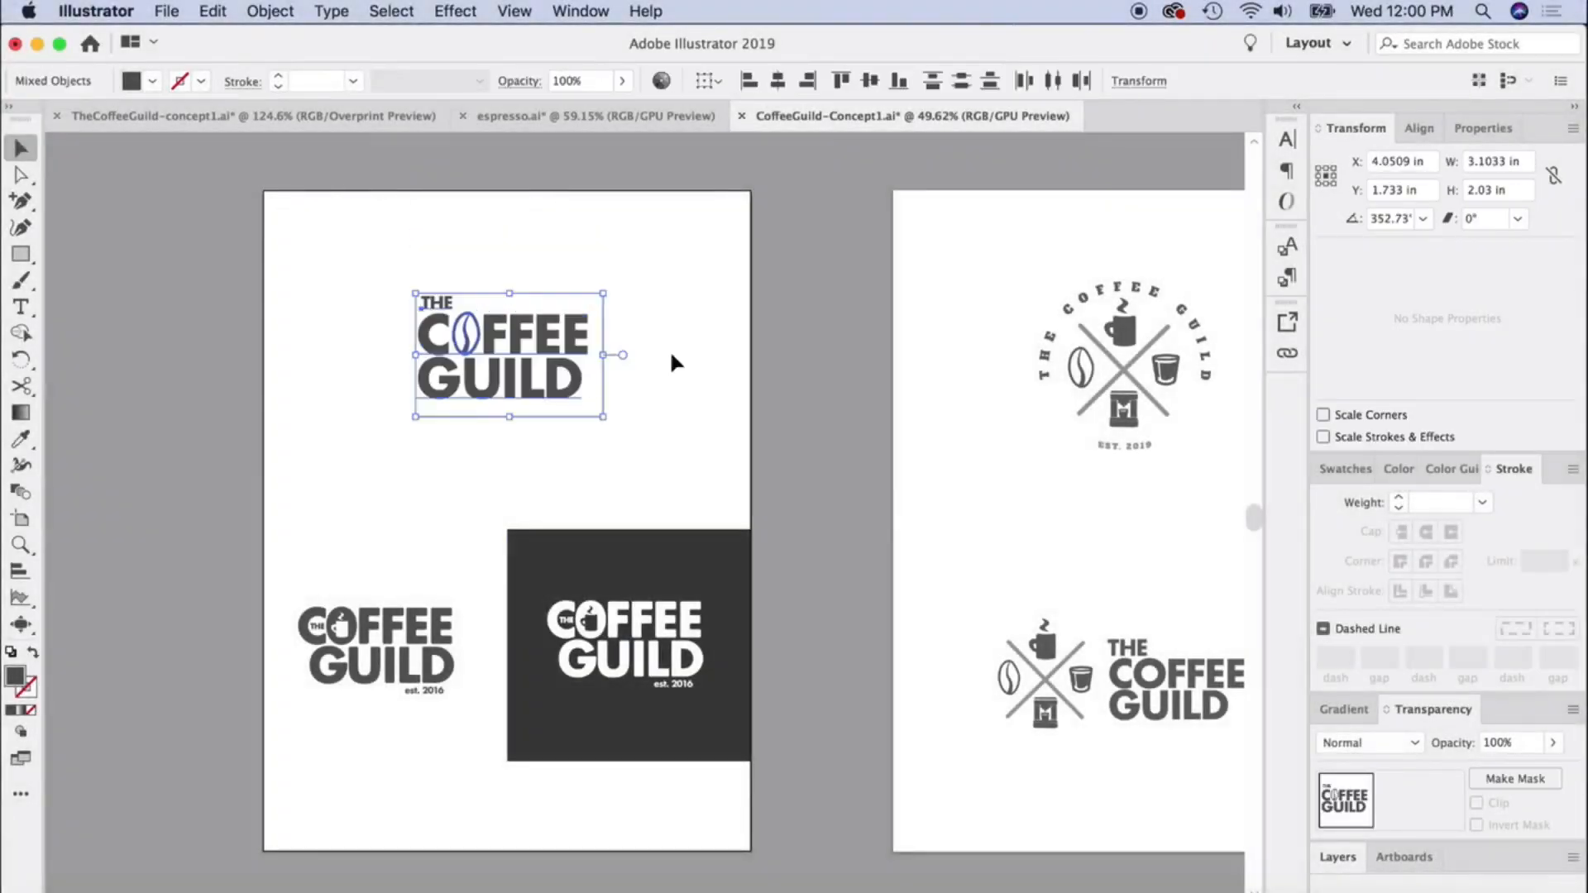
click(671, 362)
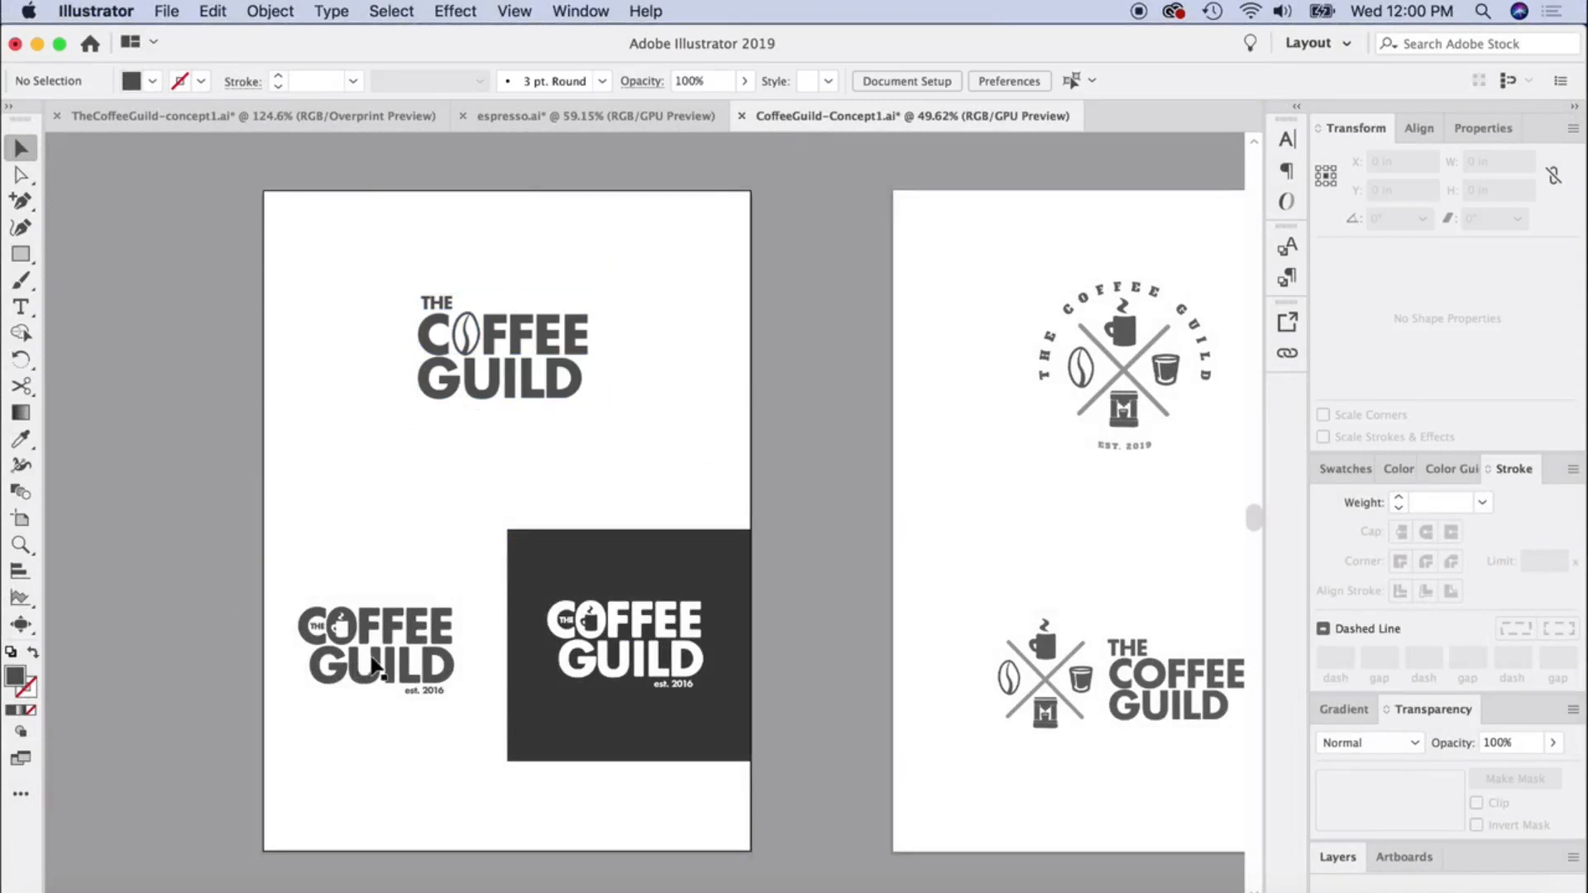
Align the dark and white cup wordmarks with each other along their top edges
drag(266, 593, 479, 743)
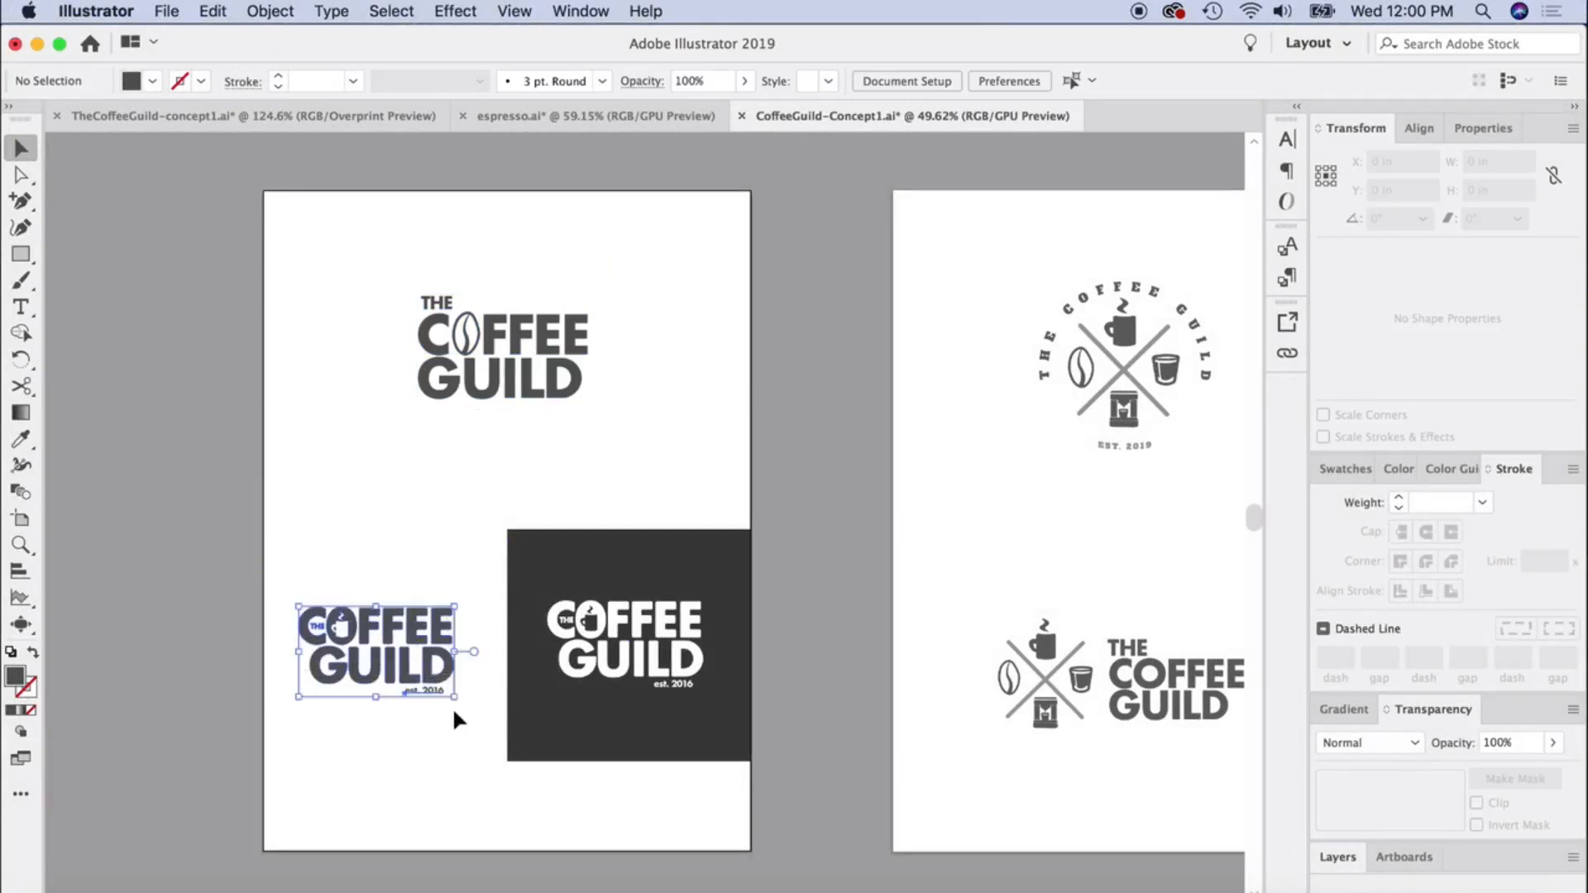
scroll(460, 704, up, 1)
scroll(460, 704, up, 3)
right_click(402, 572)
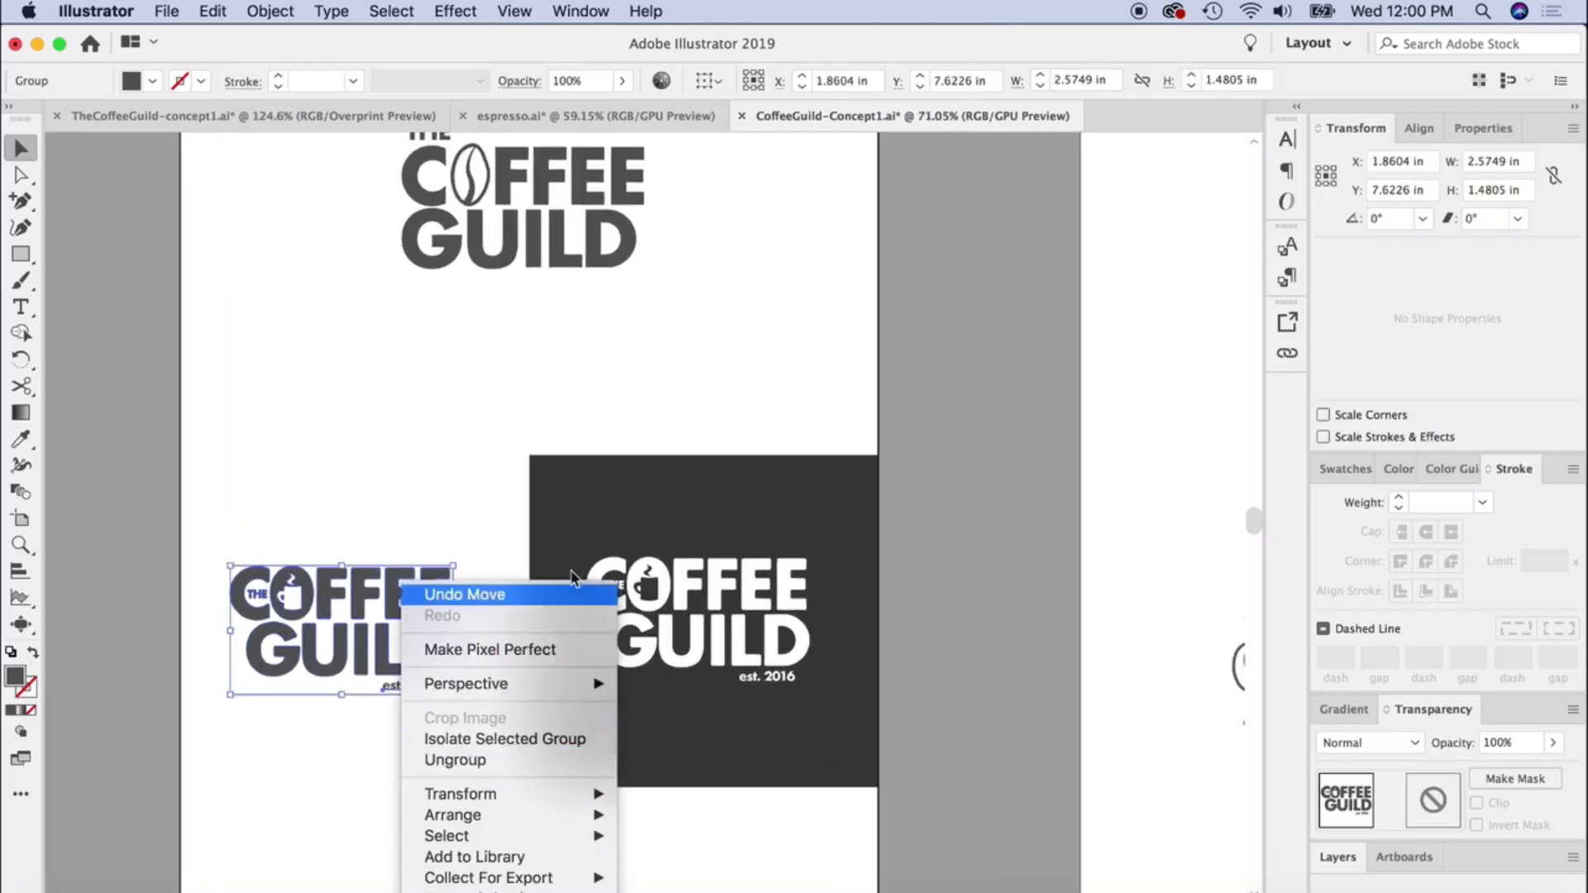
click(601, 546)
drag(586, 405, 875, 734)
shift+click(845, 718)
right_click(762, 622)
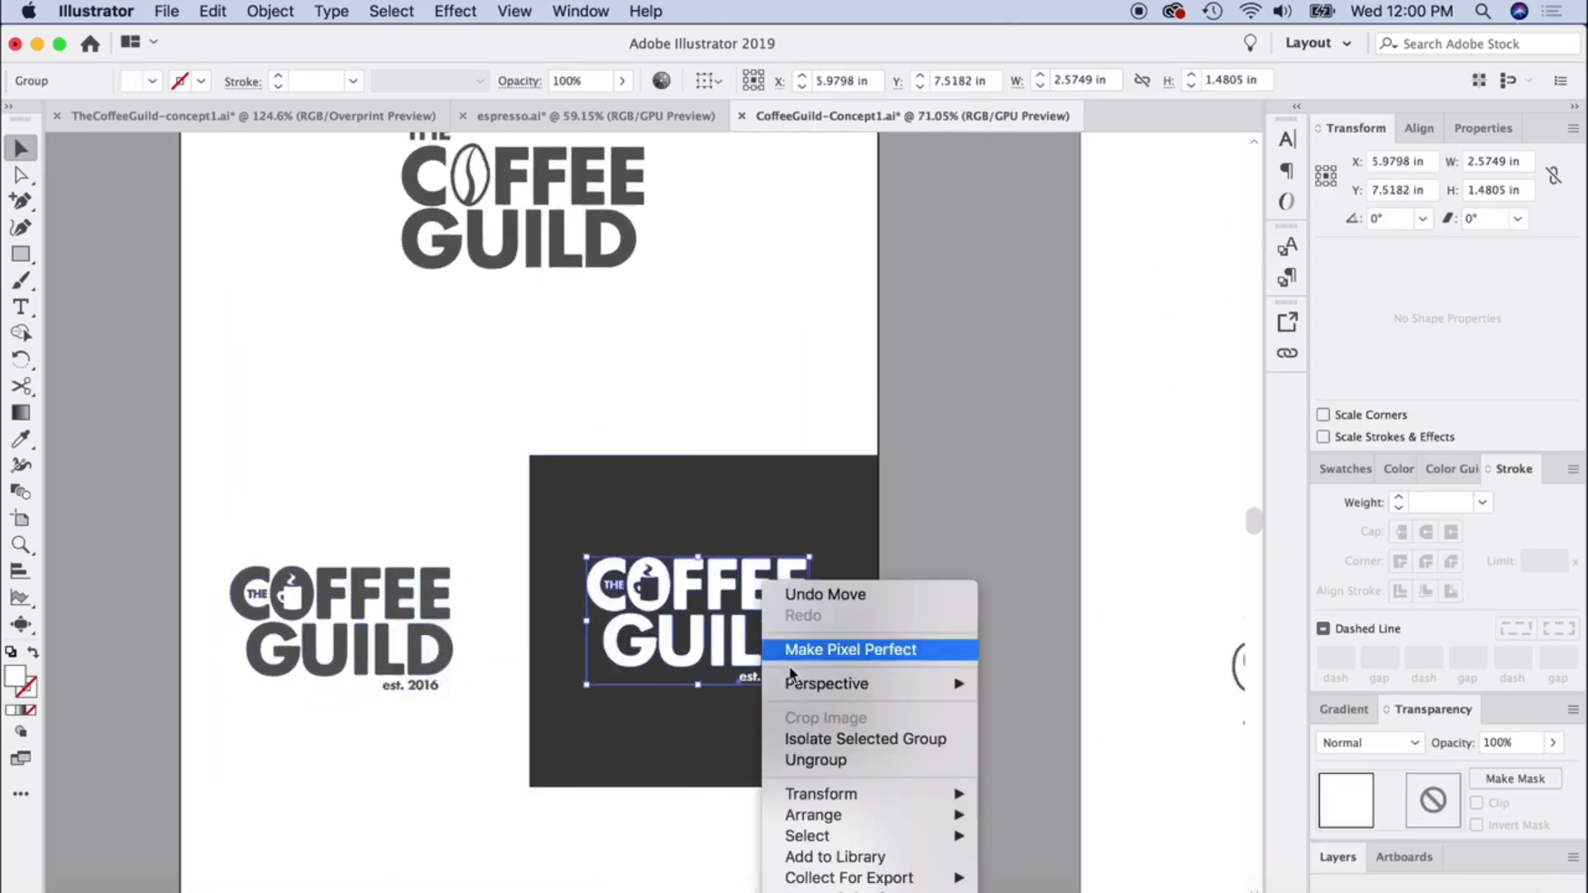
click(680, 677)
shift+click(405, 591)
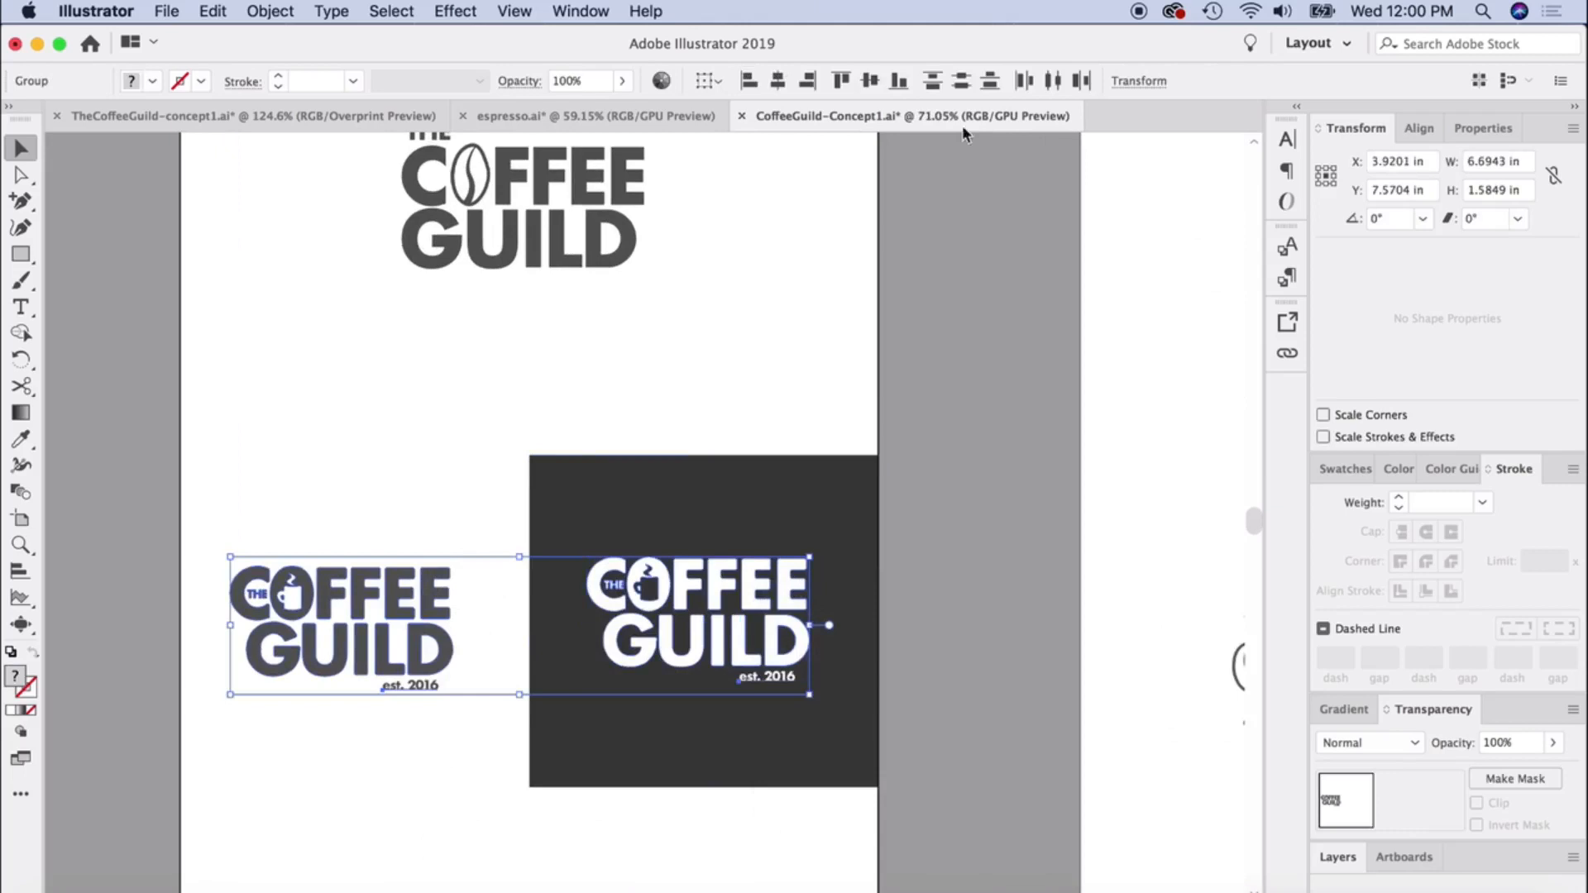
click(844, 86)
click(754, 281)
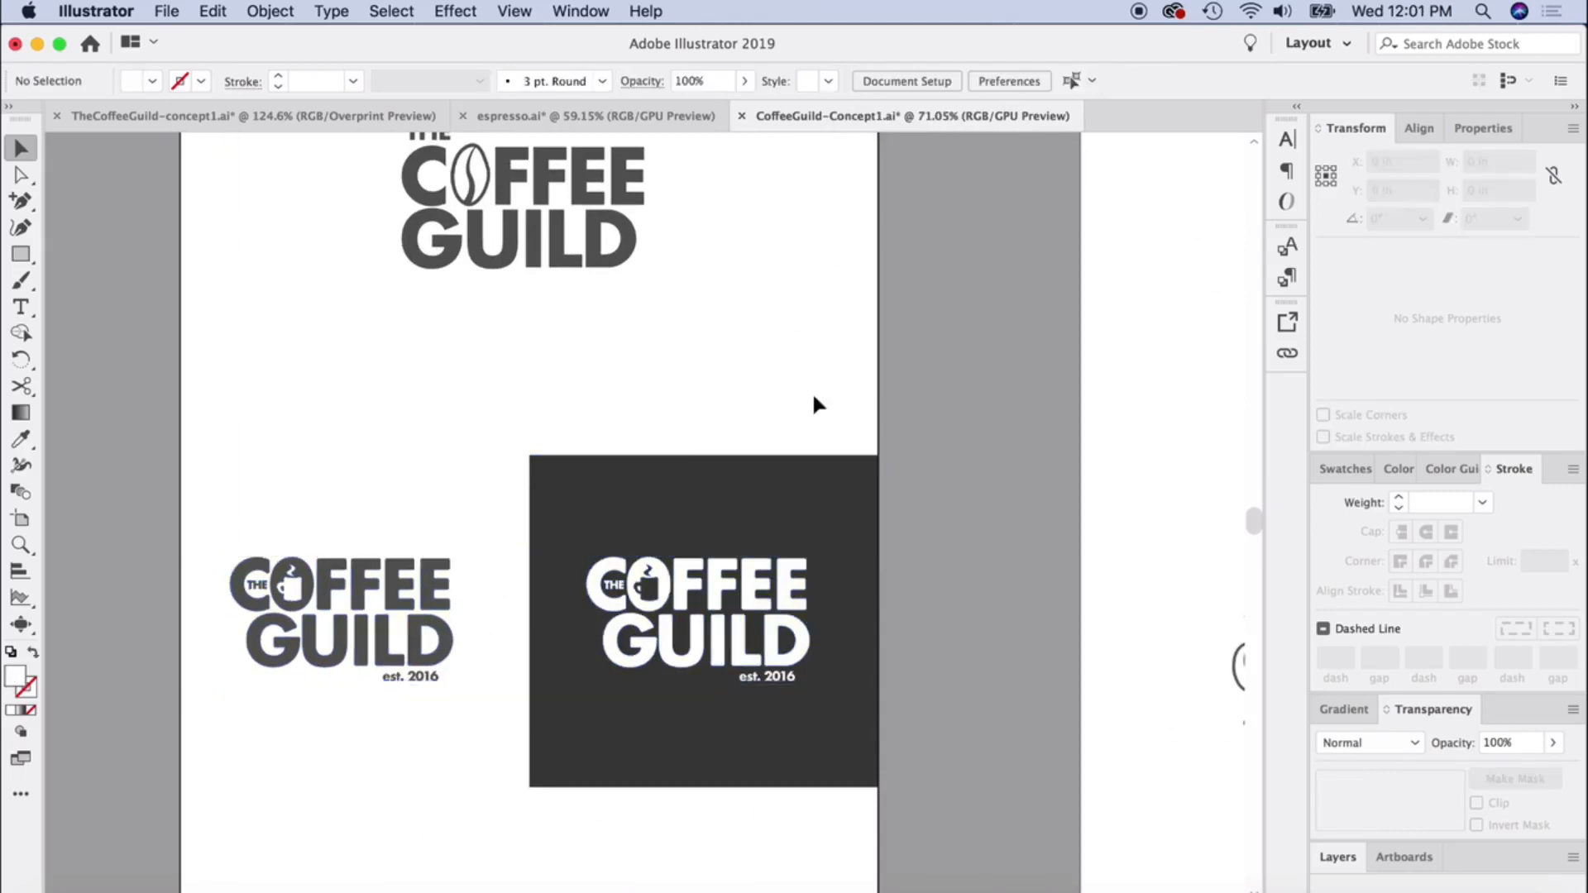
Swap the layout so the cup wordmarks with the dark rectangle sit in the upper half and the bean wordmark in the lower half
scroll(811, 394, down, 2)
scroll(806, 396, up, 2)
scroll(806, 395, right, 3)
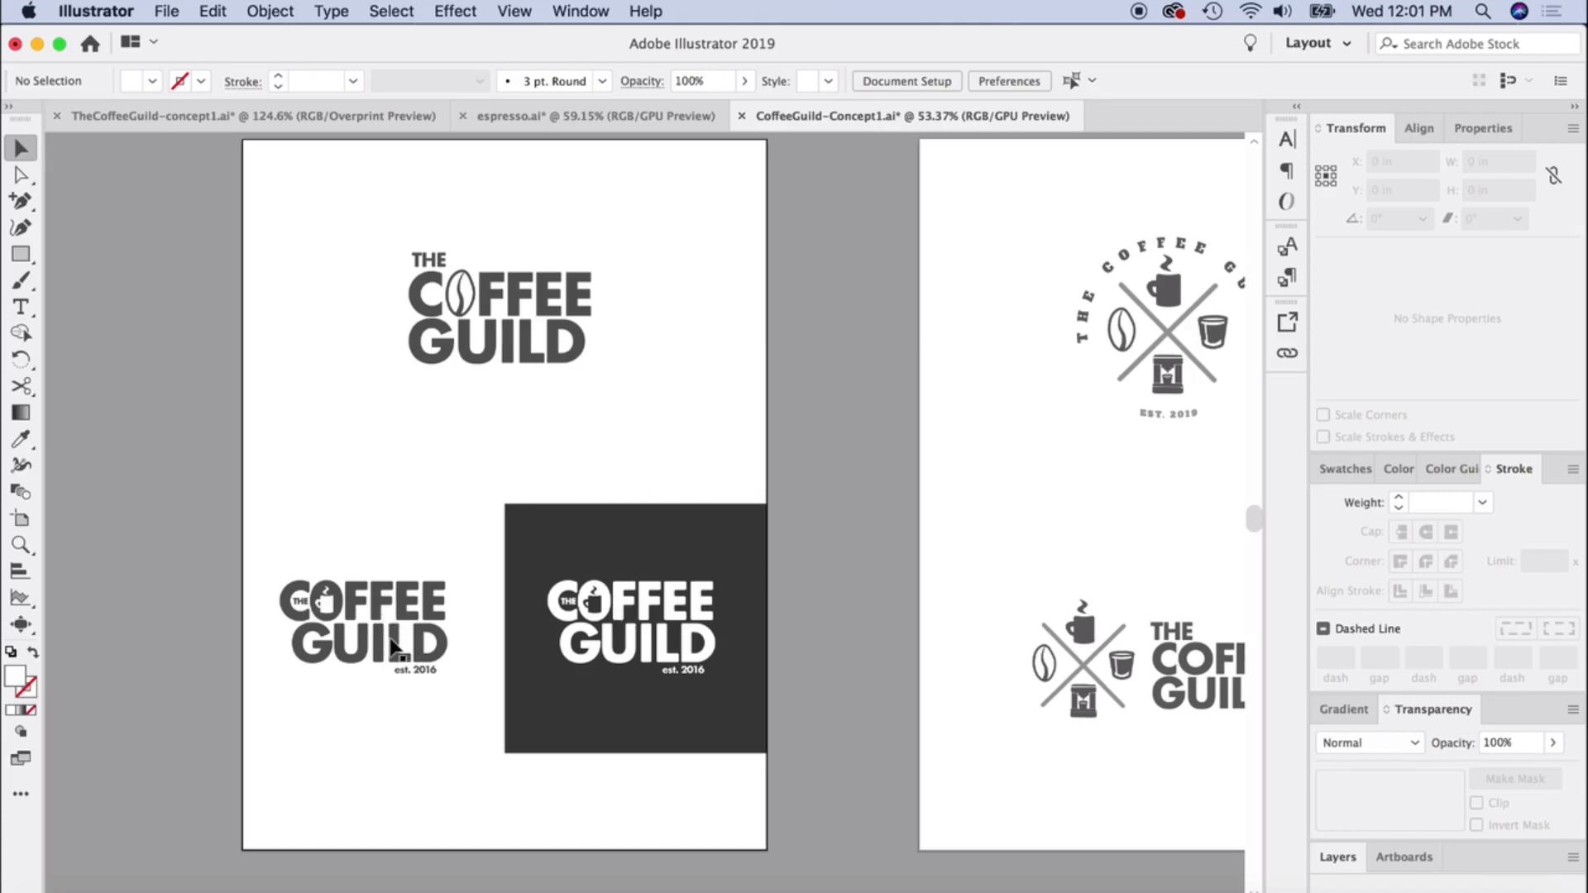
drag(355, 237, 170, 493)
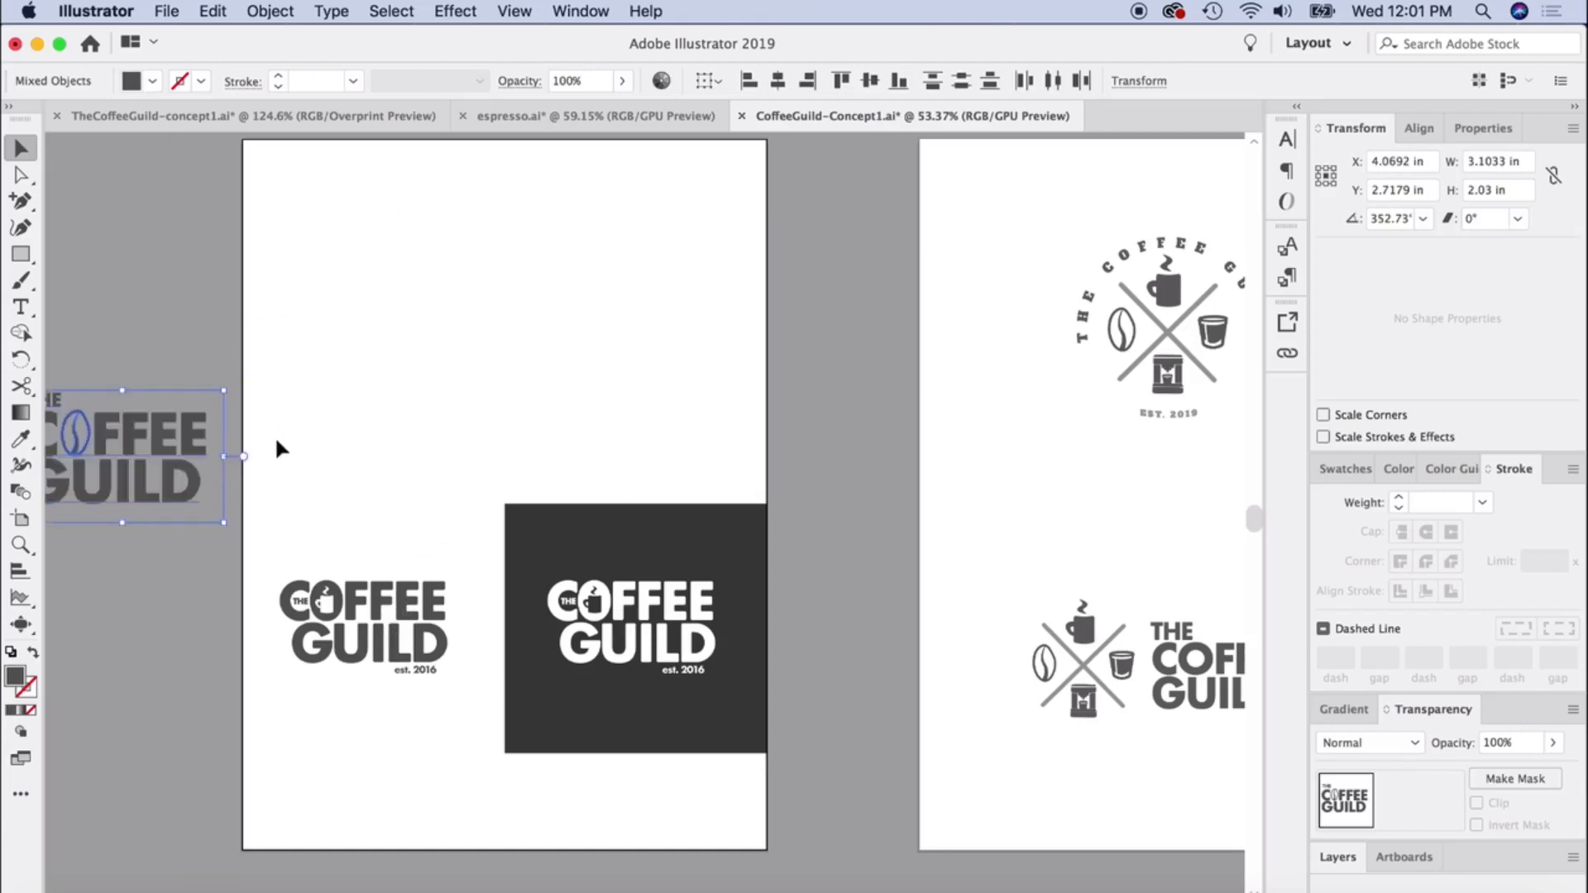
drag(277, 448, 676, 433)
scroll(211, 384, left, 3)
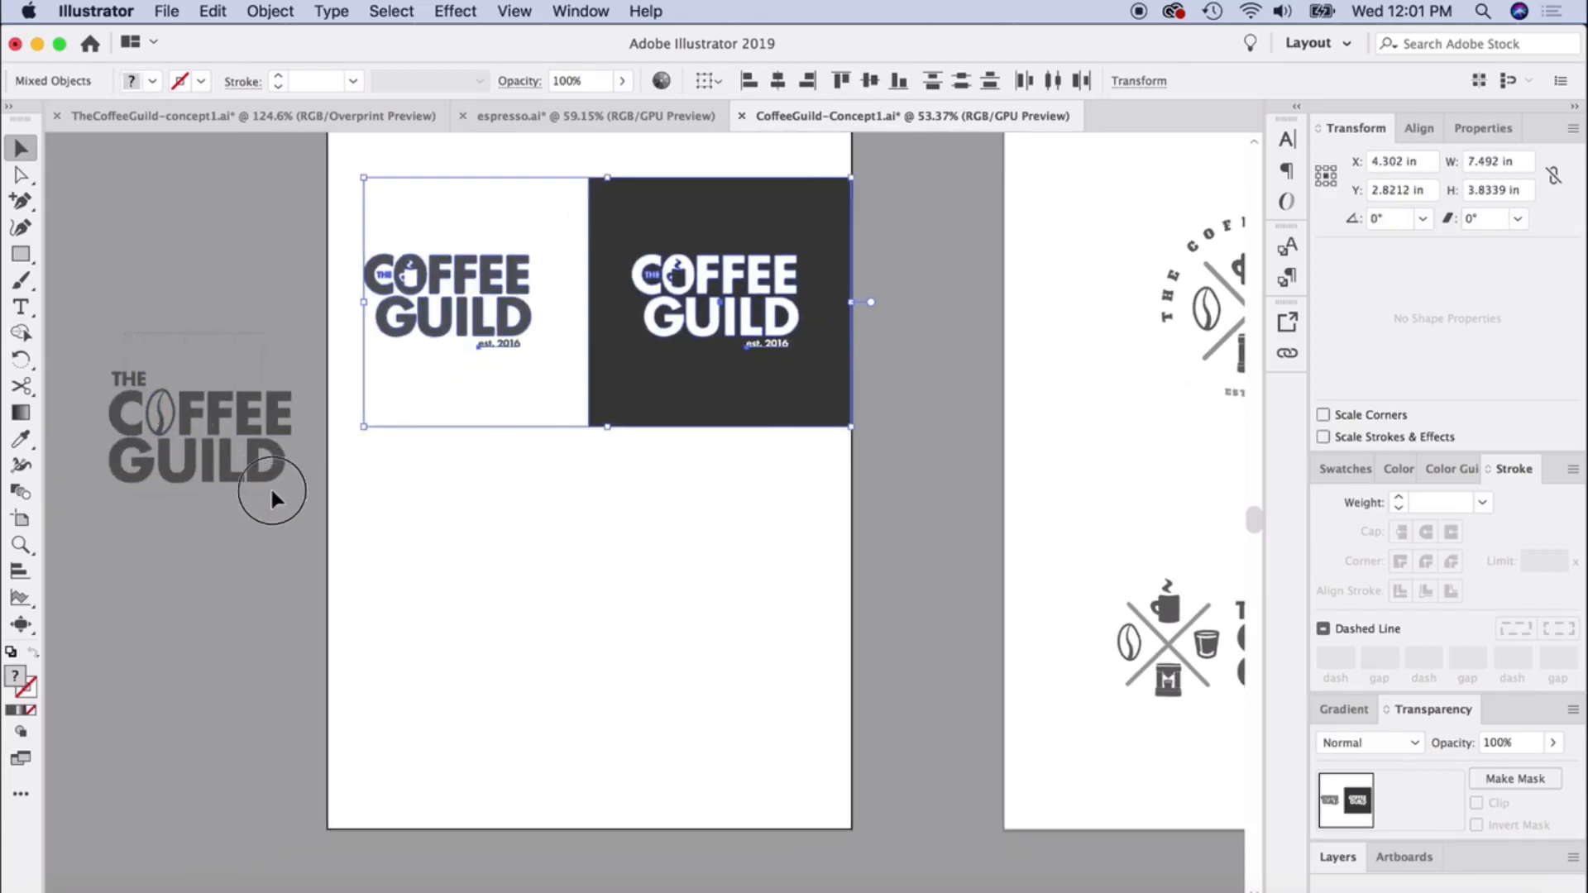
drag(272, 493, 650, 689)
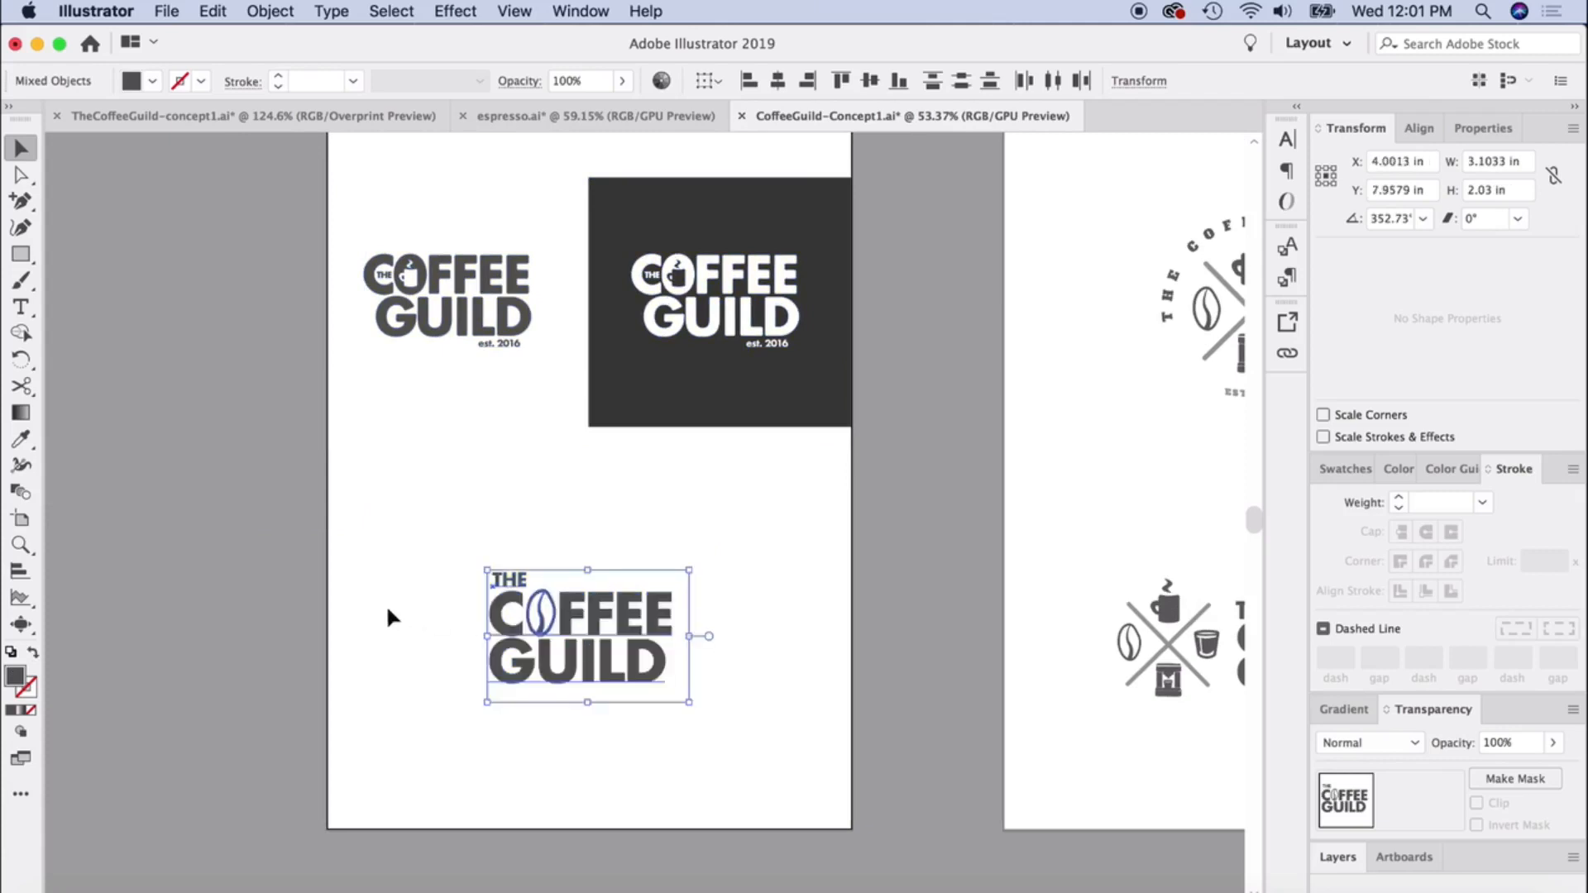
click(390, 612)
Extend the dark rectangle up to the artboard's upper edge, making it about 4.74 in high
scroll(397, 612, right, 3)
scroll(397, 613, up, 1)
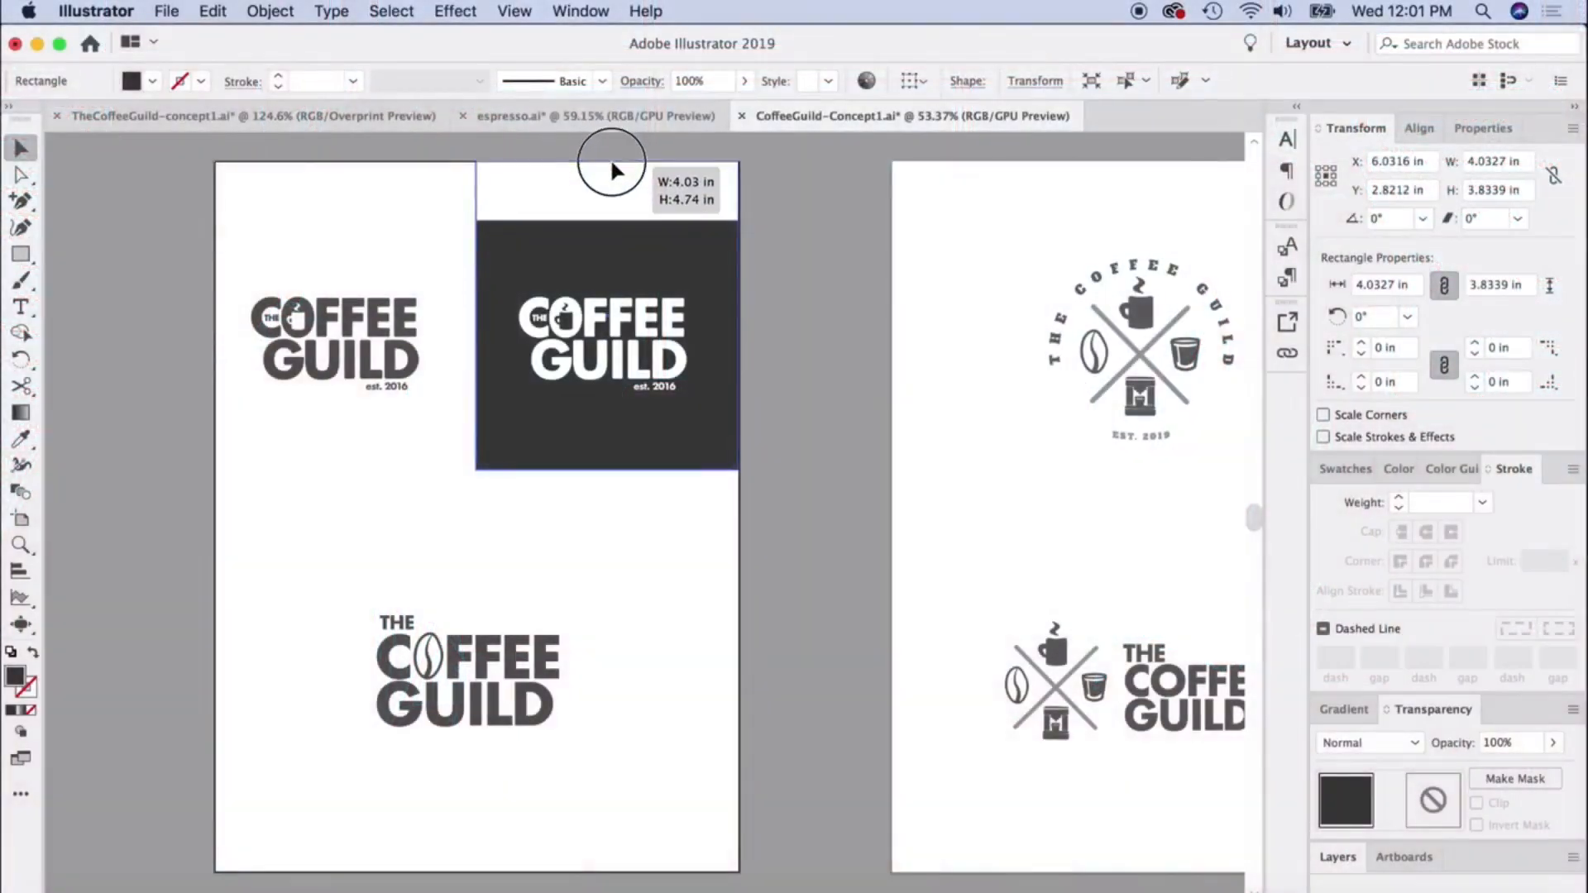
click(865, 215)
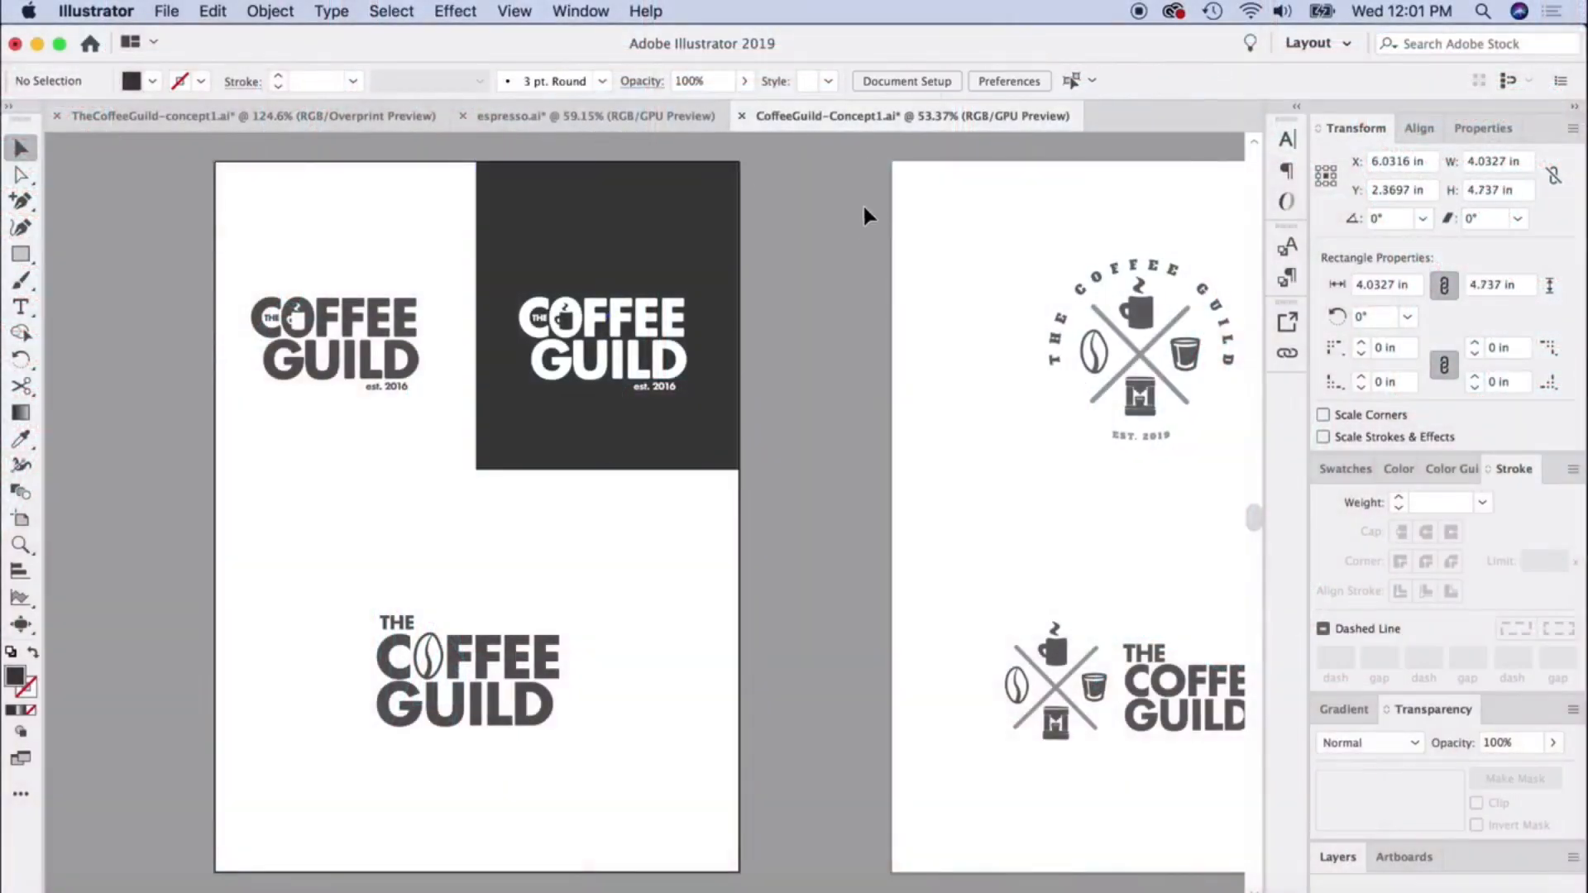
scroll(563, 469, right, 1)
scroll(563, 470, up, 1)
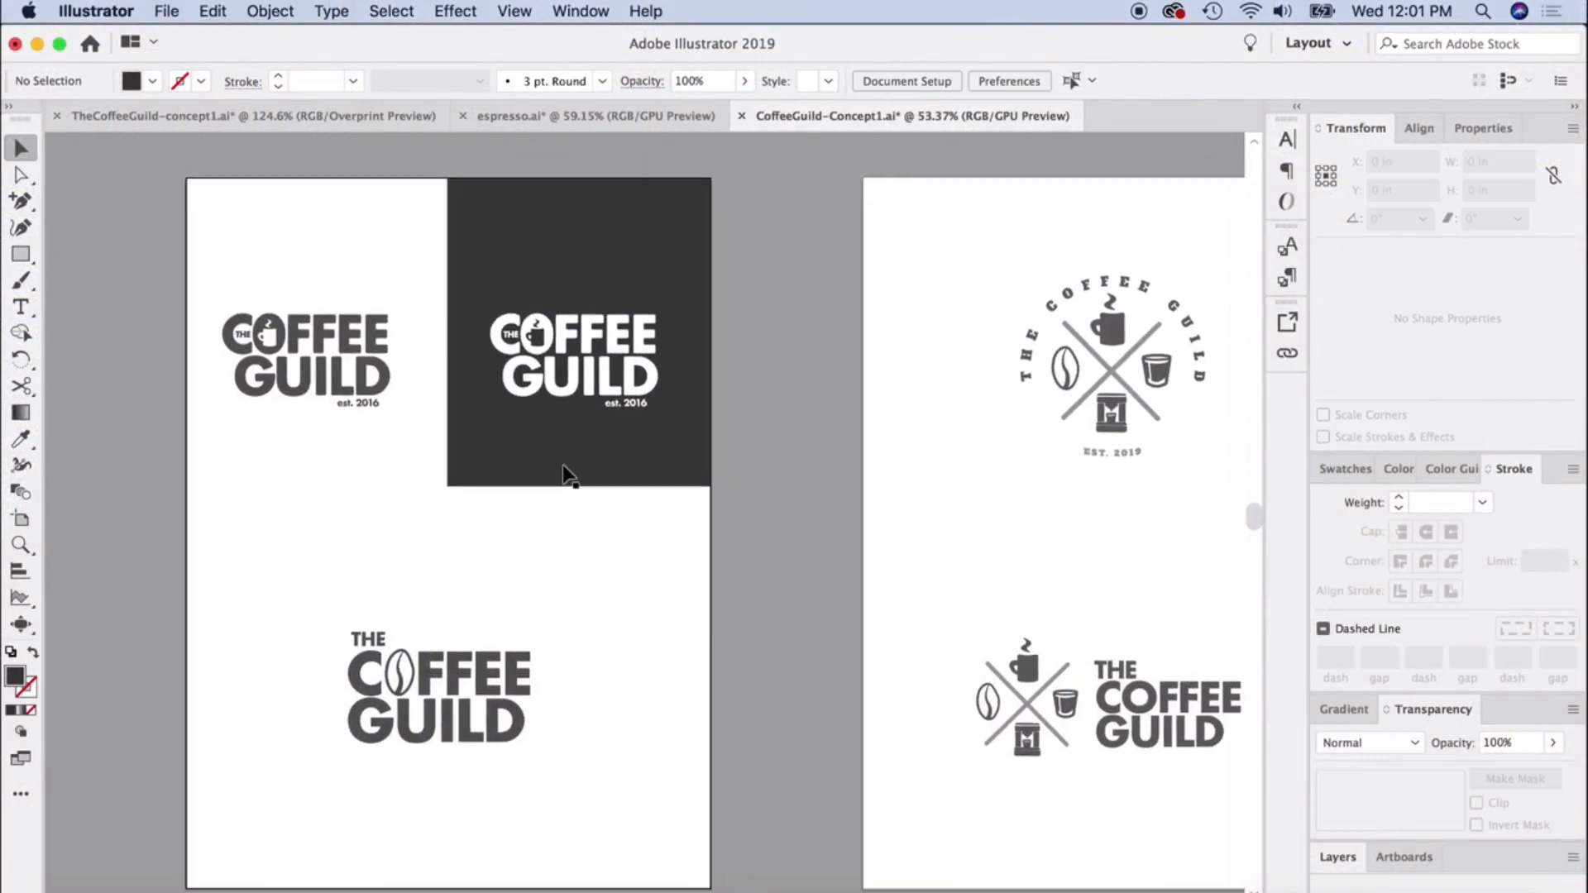
scroll(565, 474, right, 3)
scroll(565, 474, right, 5)
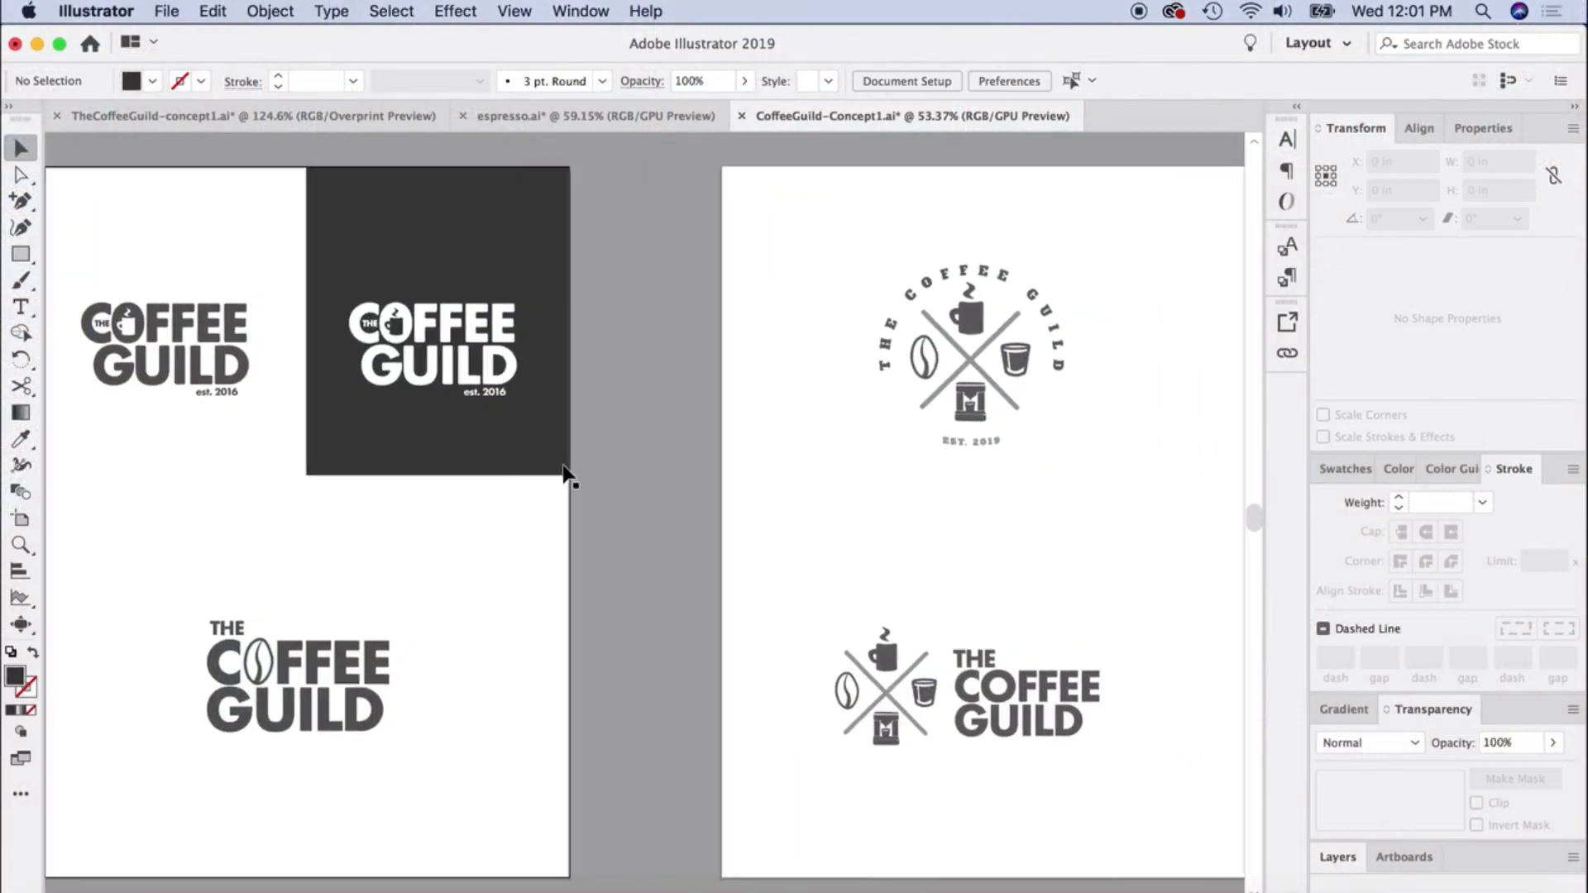
Save the logo document as CoffeeGuild-Concept1 on the Desktop in Adobe PDF format, including all artboards
scroll(565, 474, right, 6)
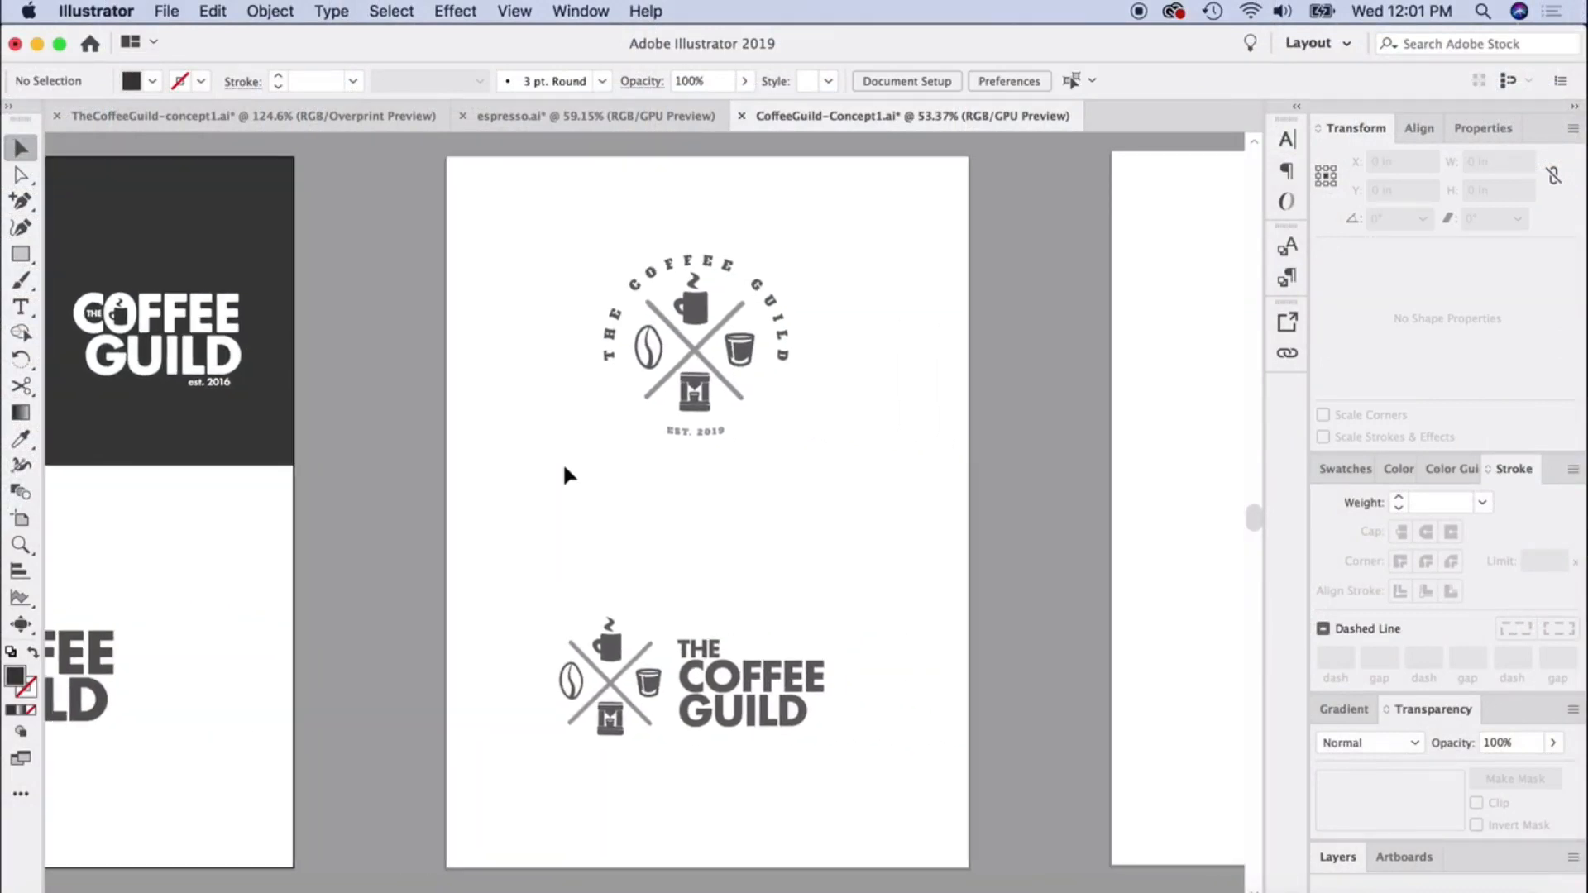
scroll(565, 474, down, 2)
scroll(565, 474, left, 4)
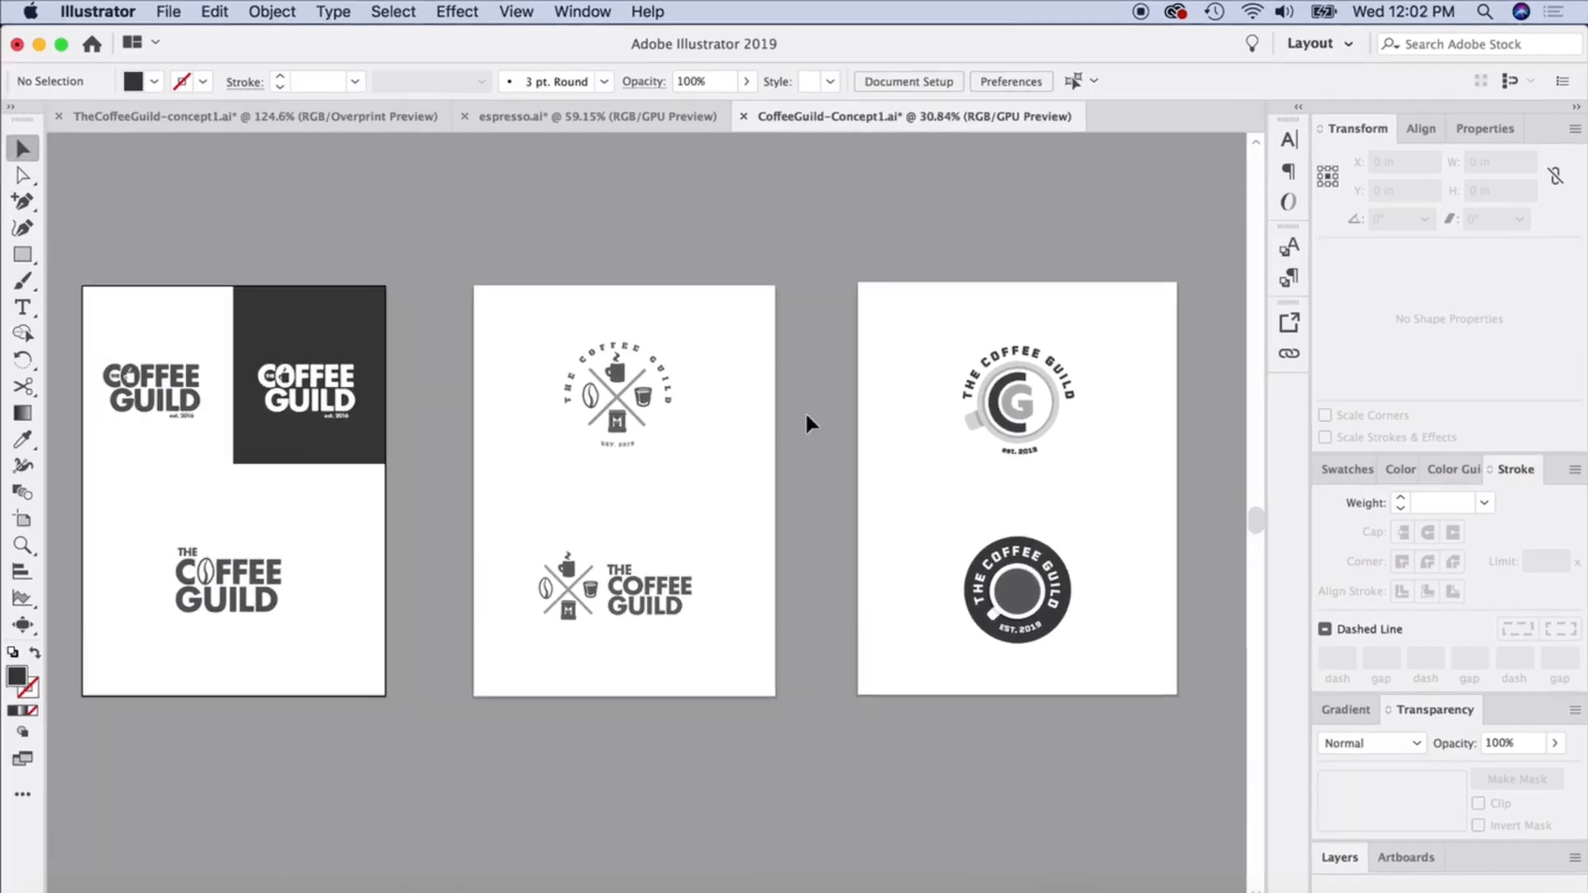
click(166, 10)
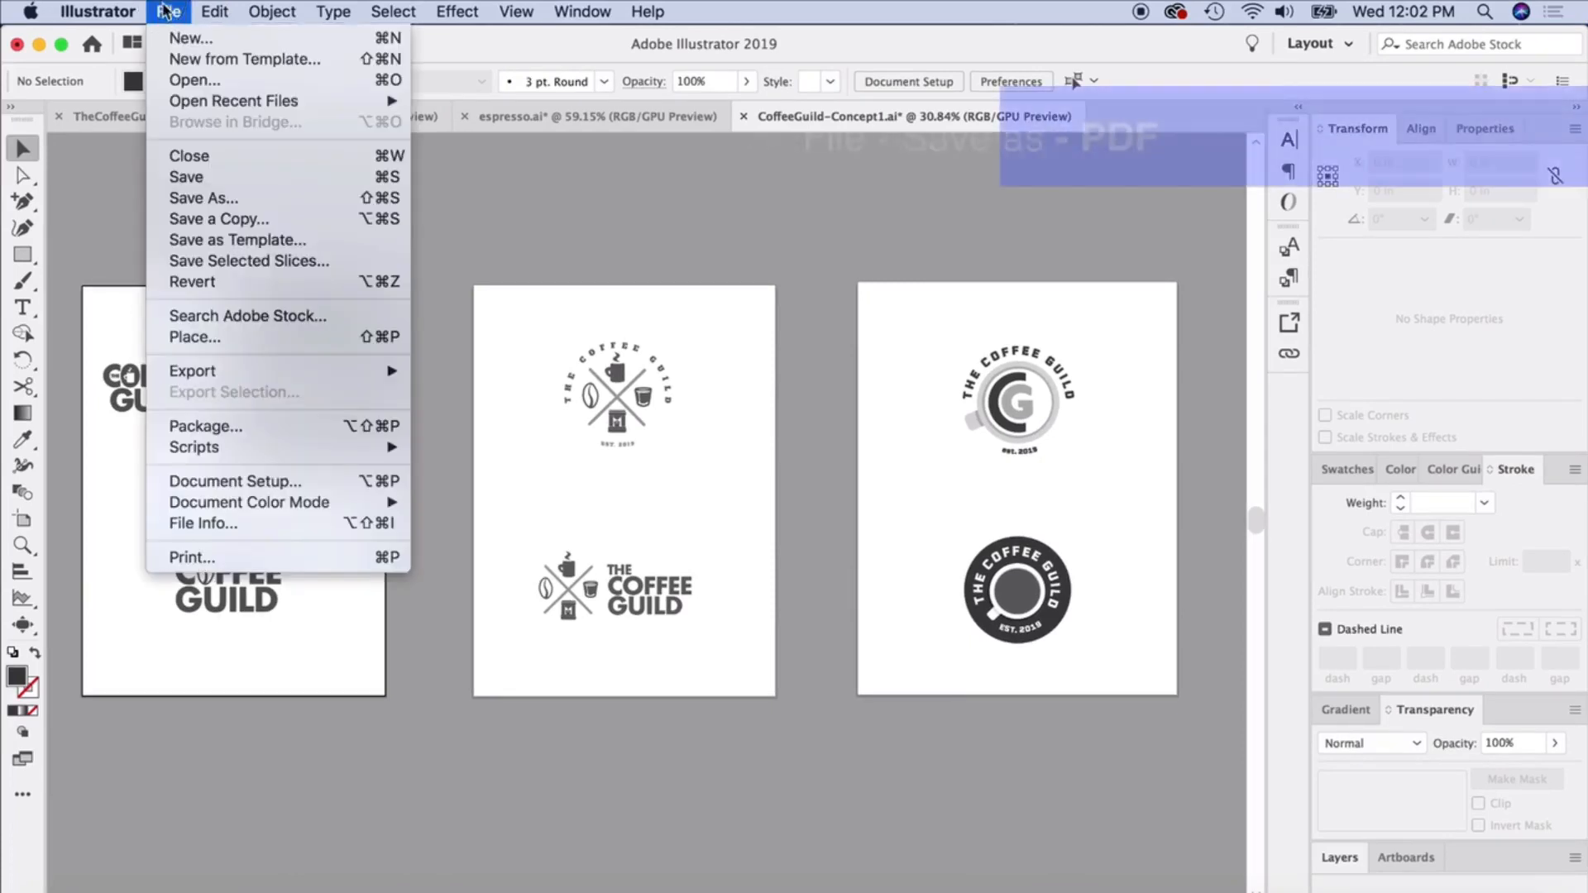
click(213, 198)
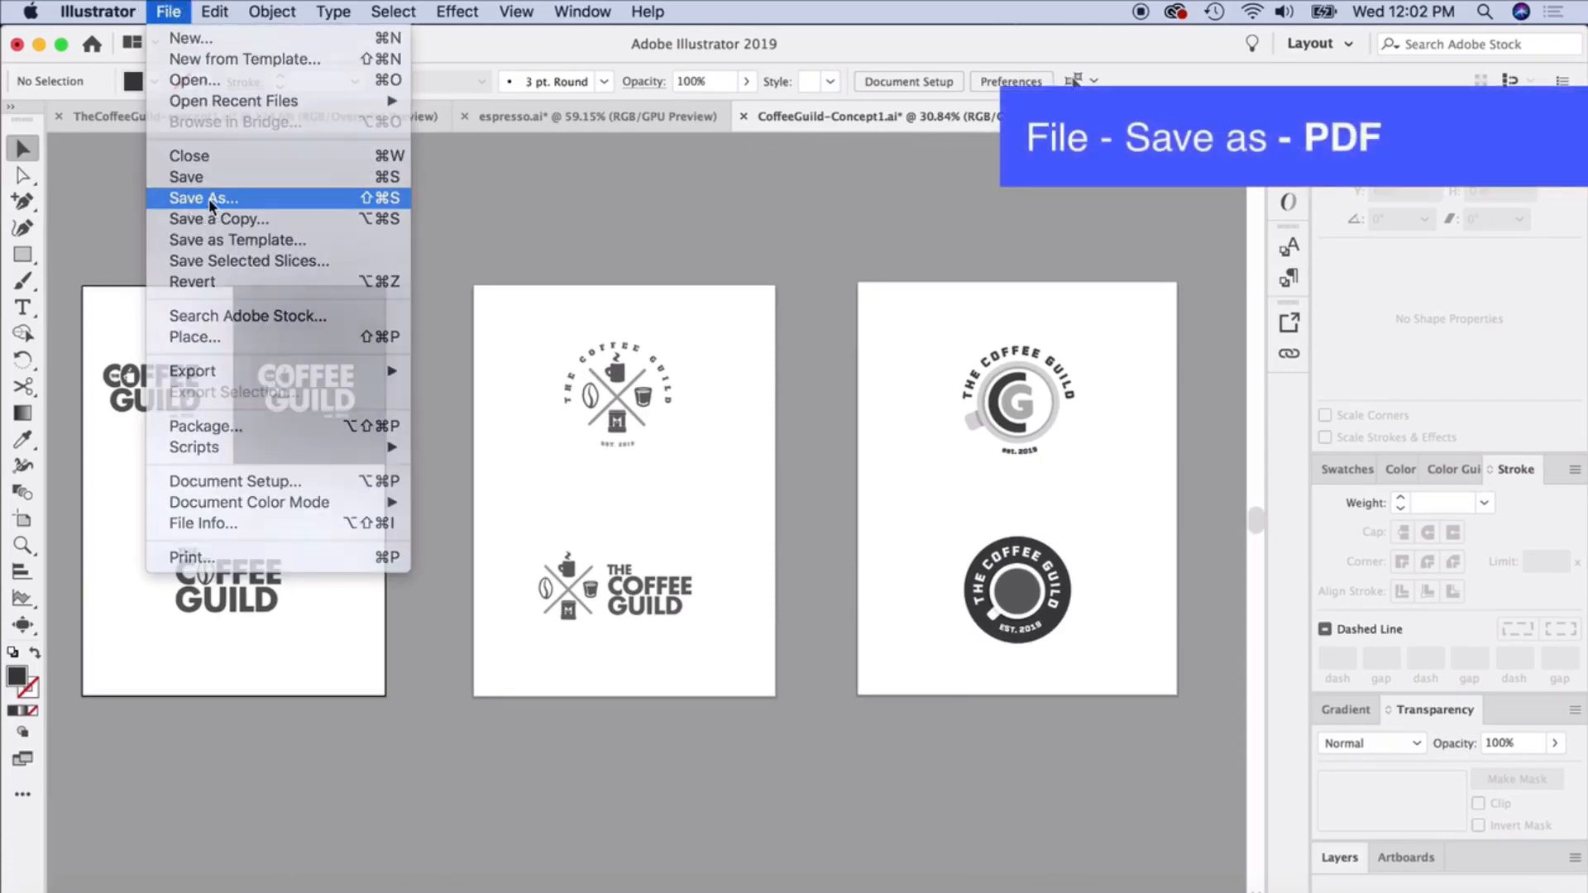
click(716, 543)
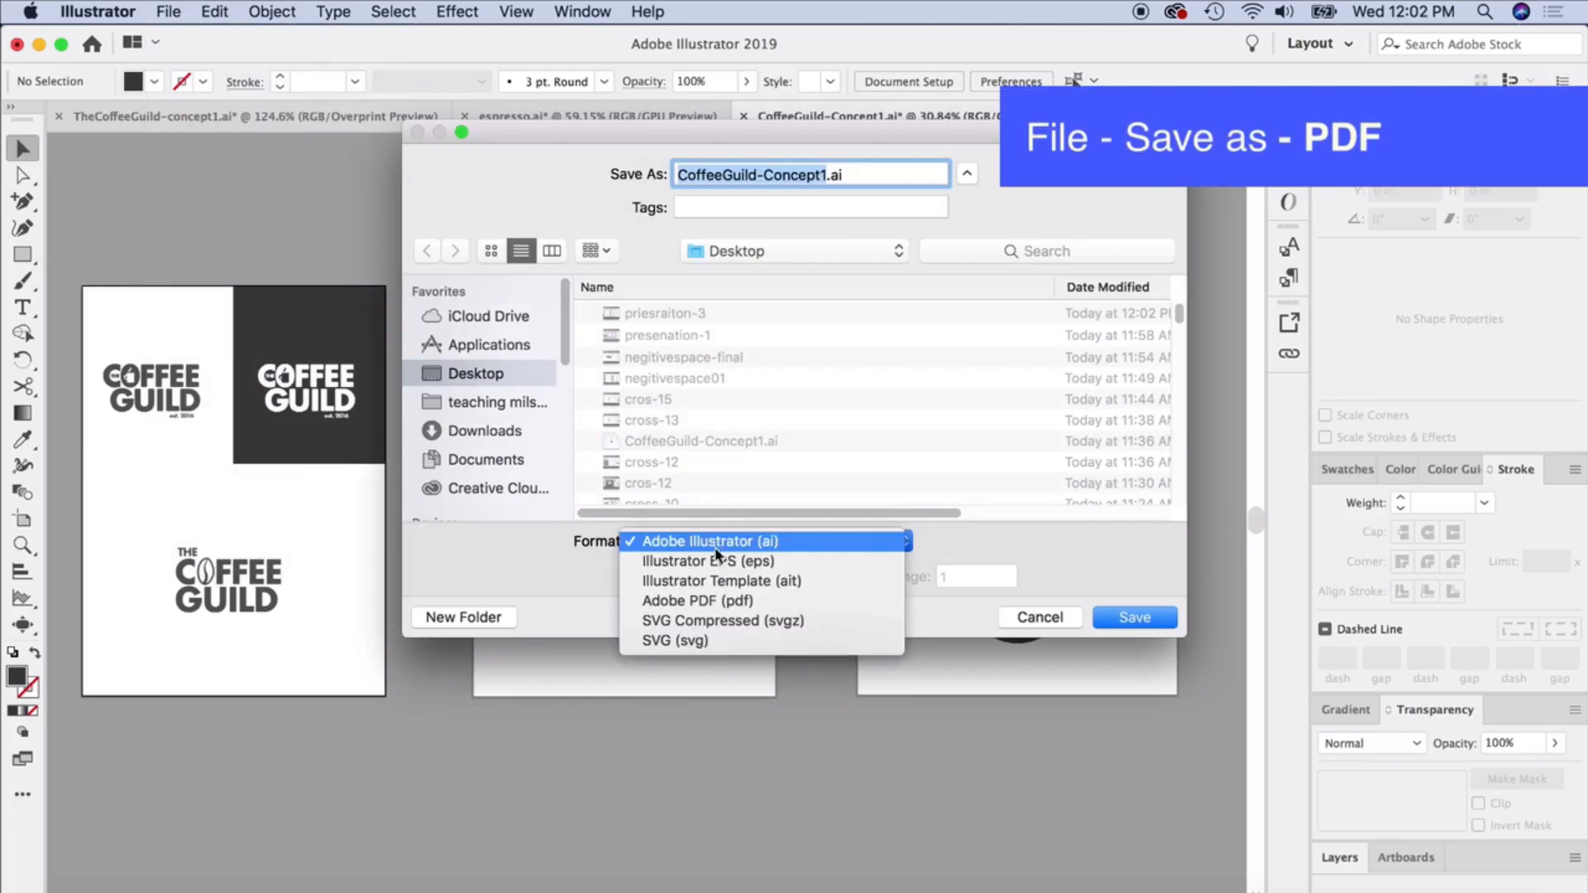
click(708, 604)
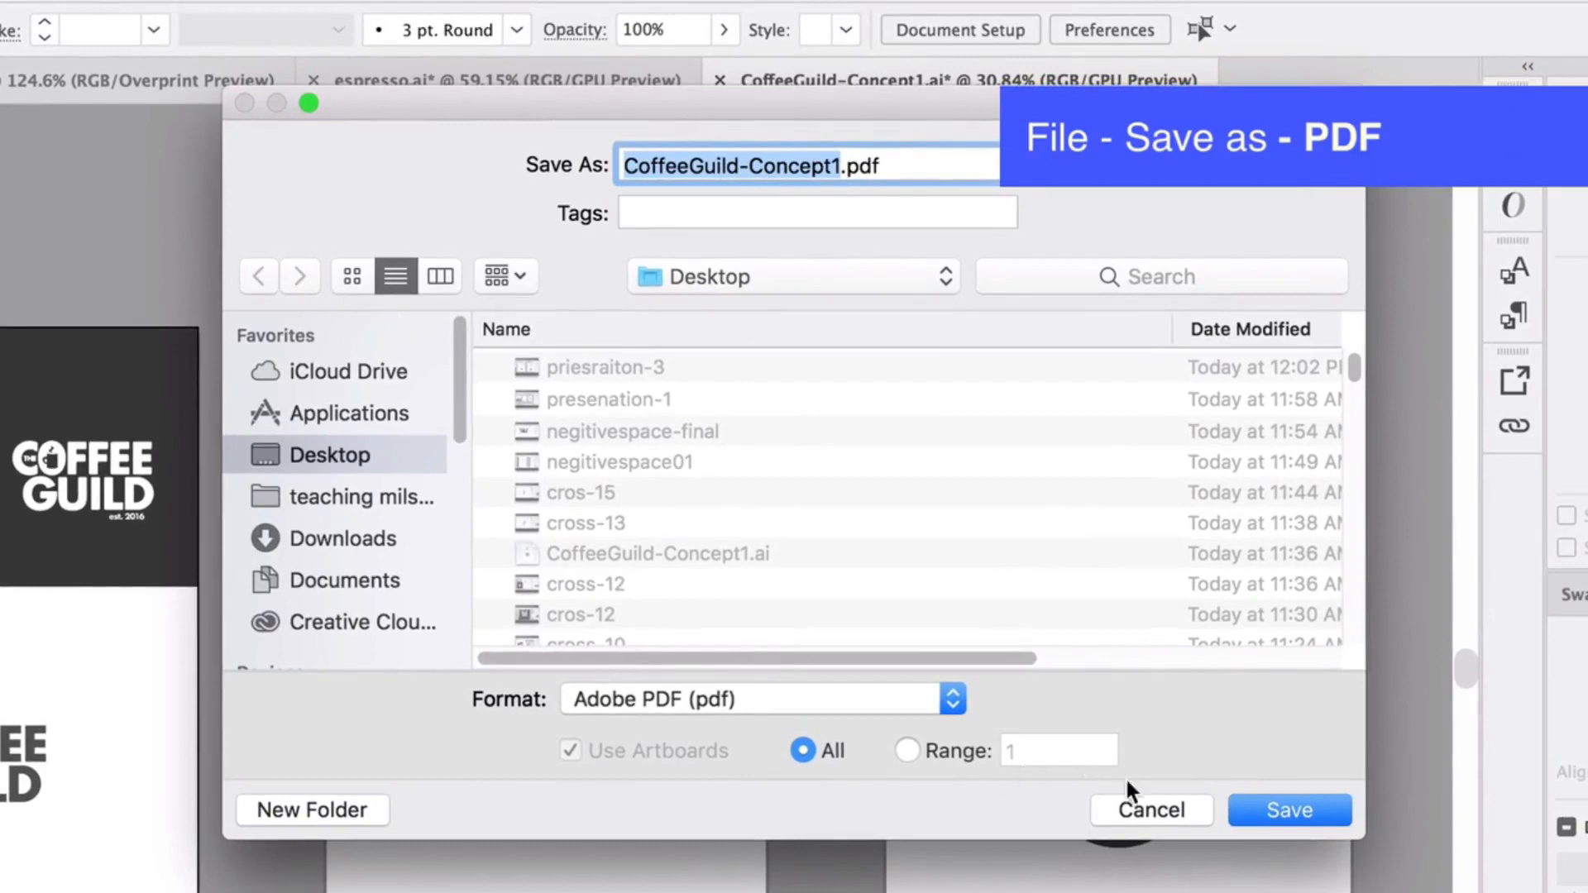
click(1319, 814)
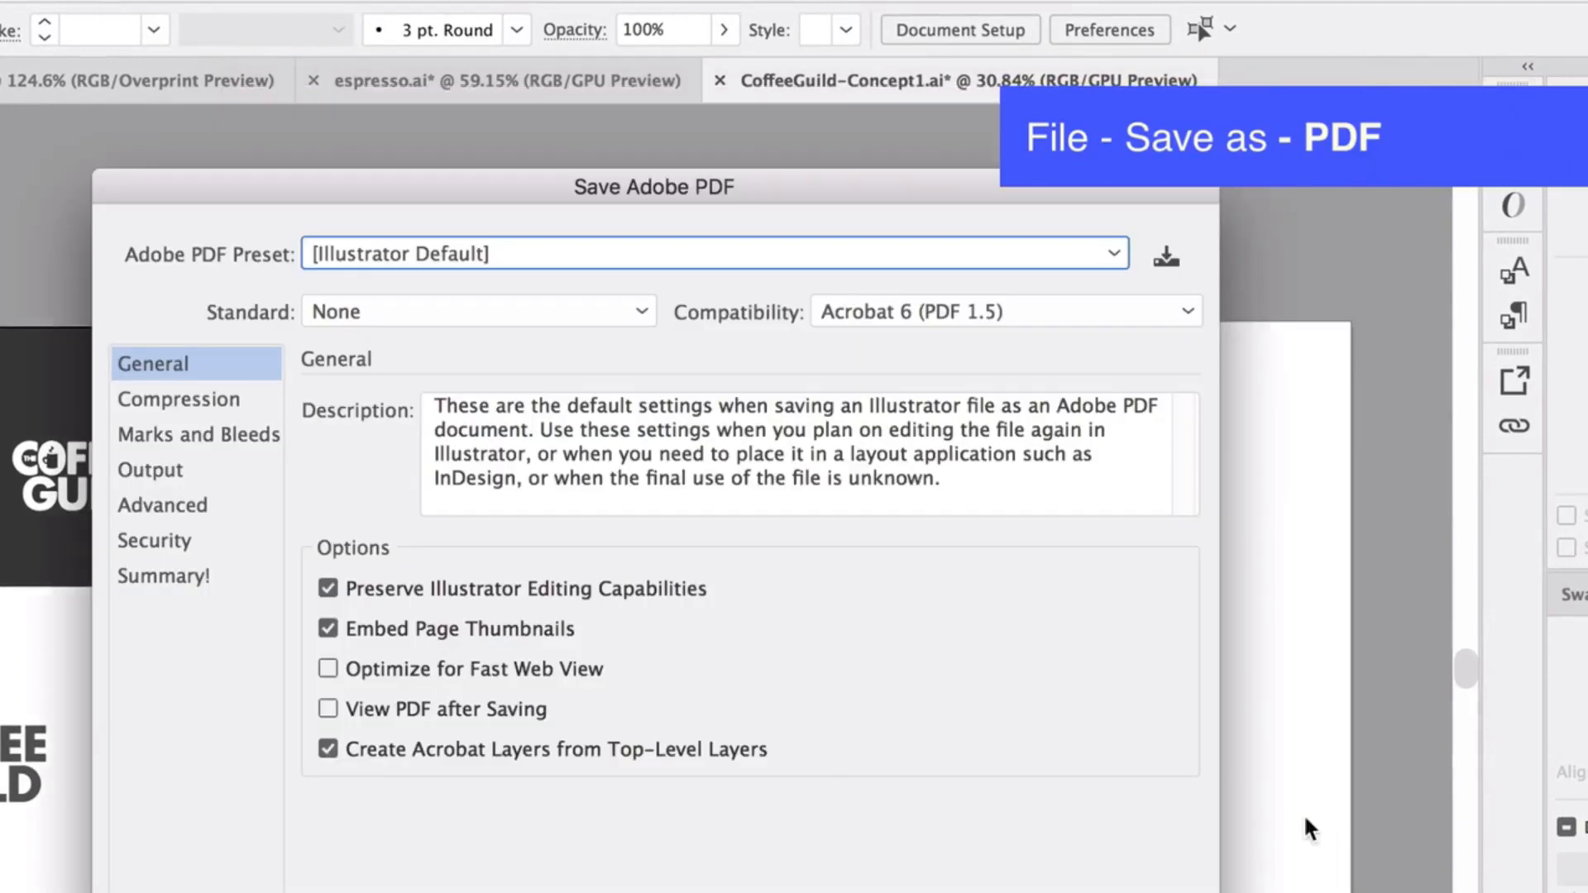
Use the High Quality Print PDF preset and turn off Preserve Illustrator Editing Capabilities
click(415, 253)
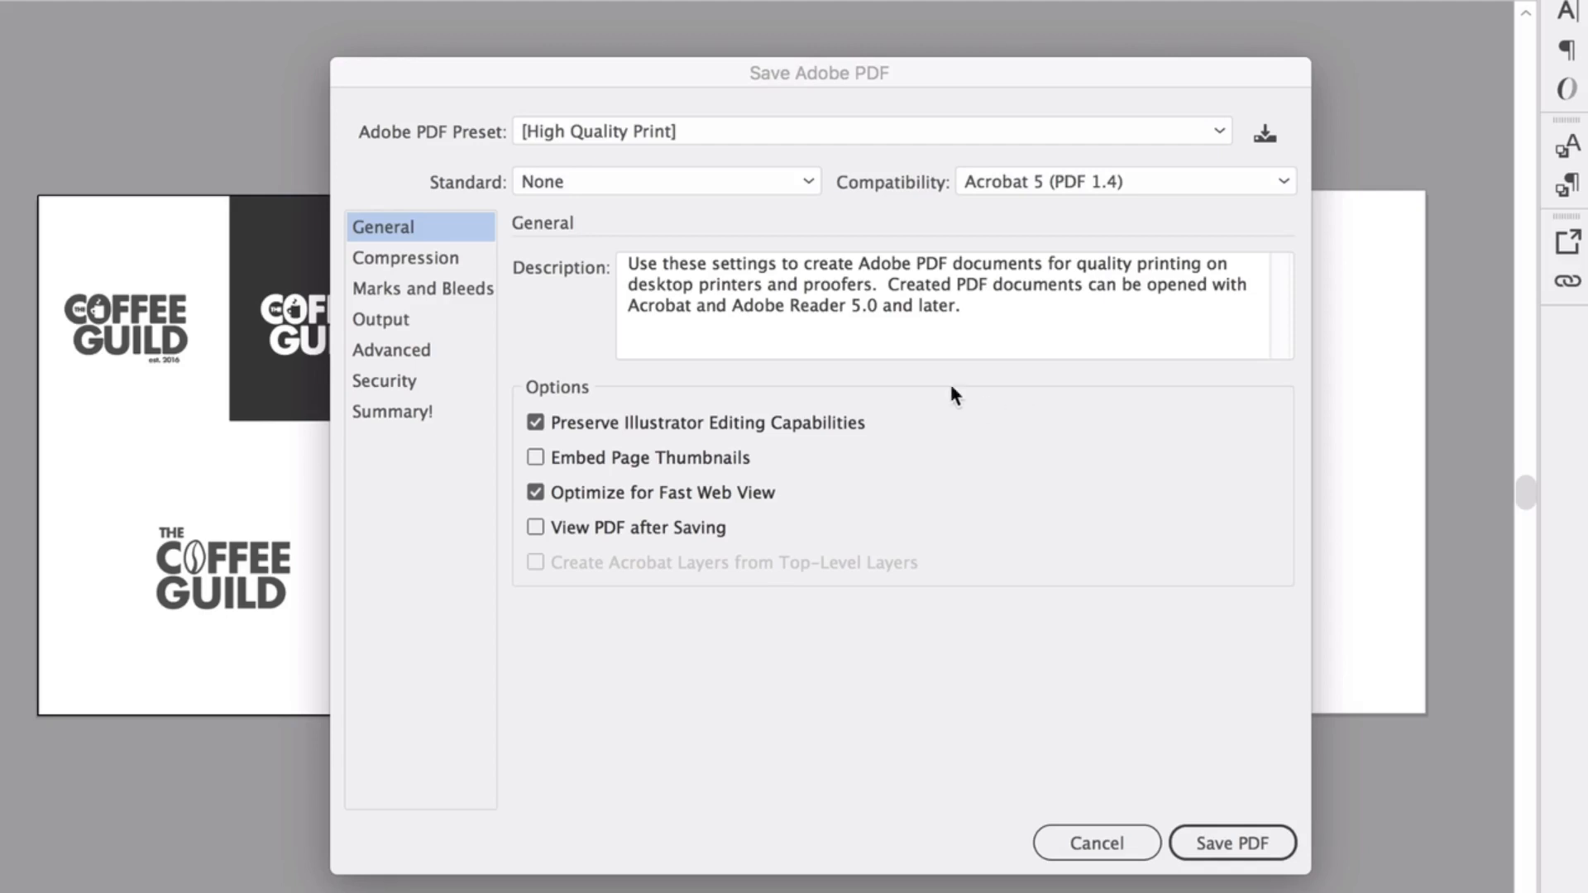
click(618, 131)
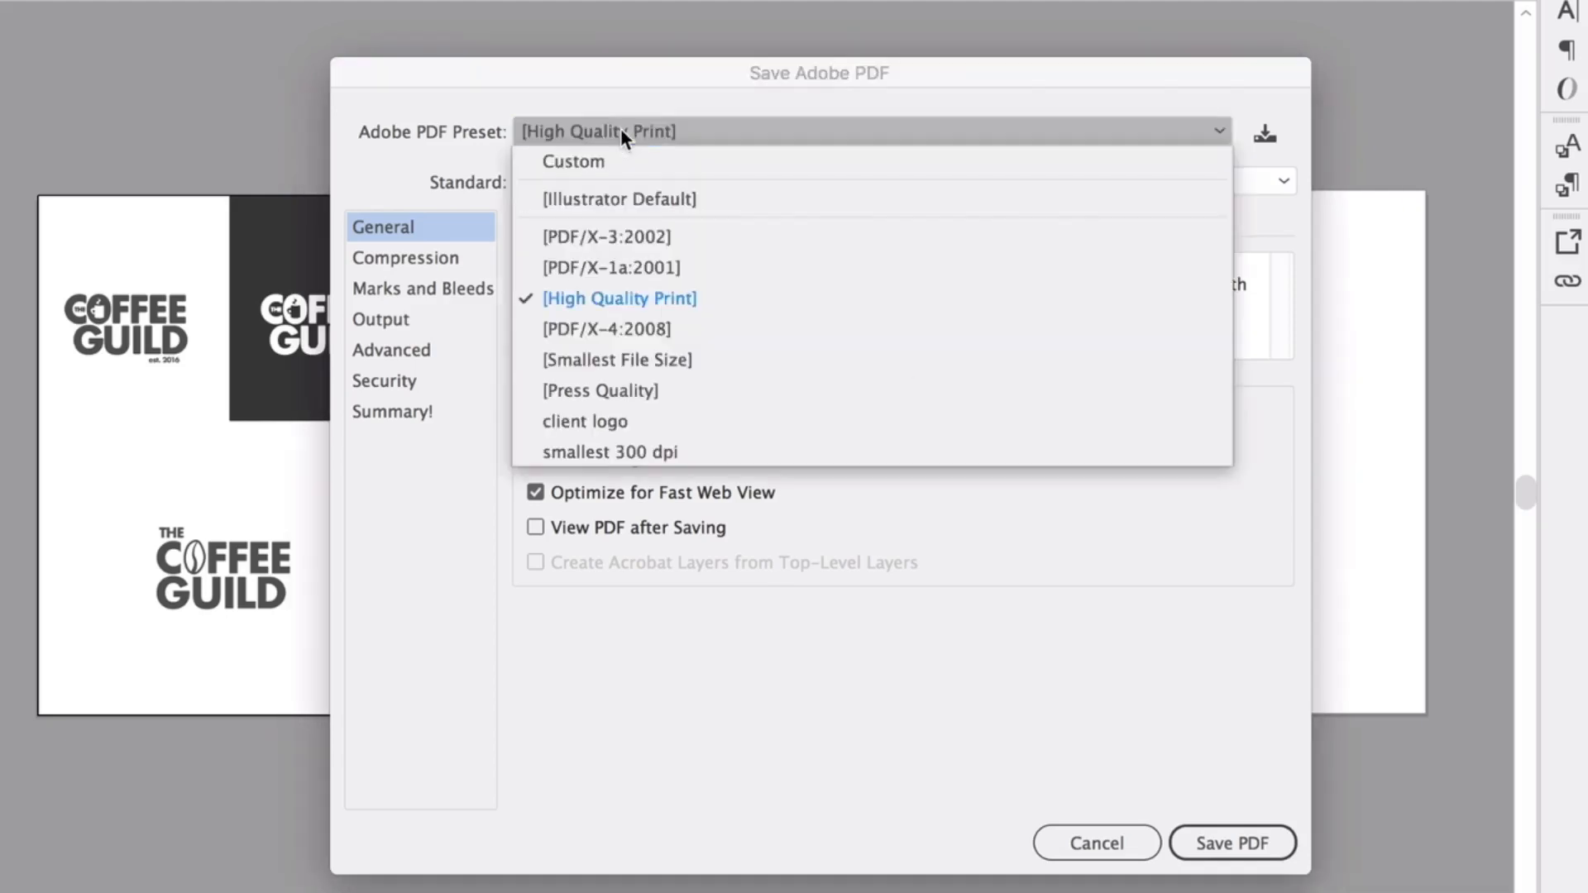
click(600, 299)
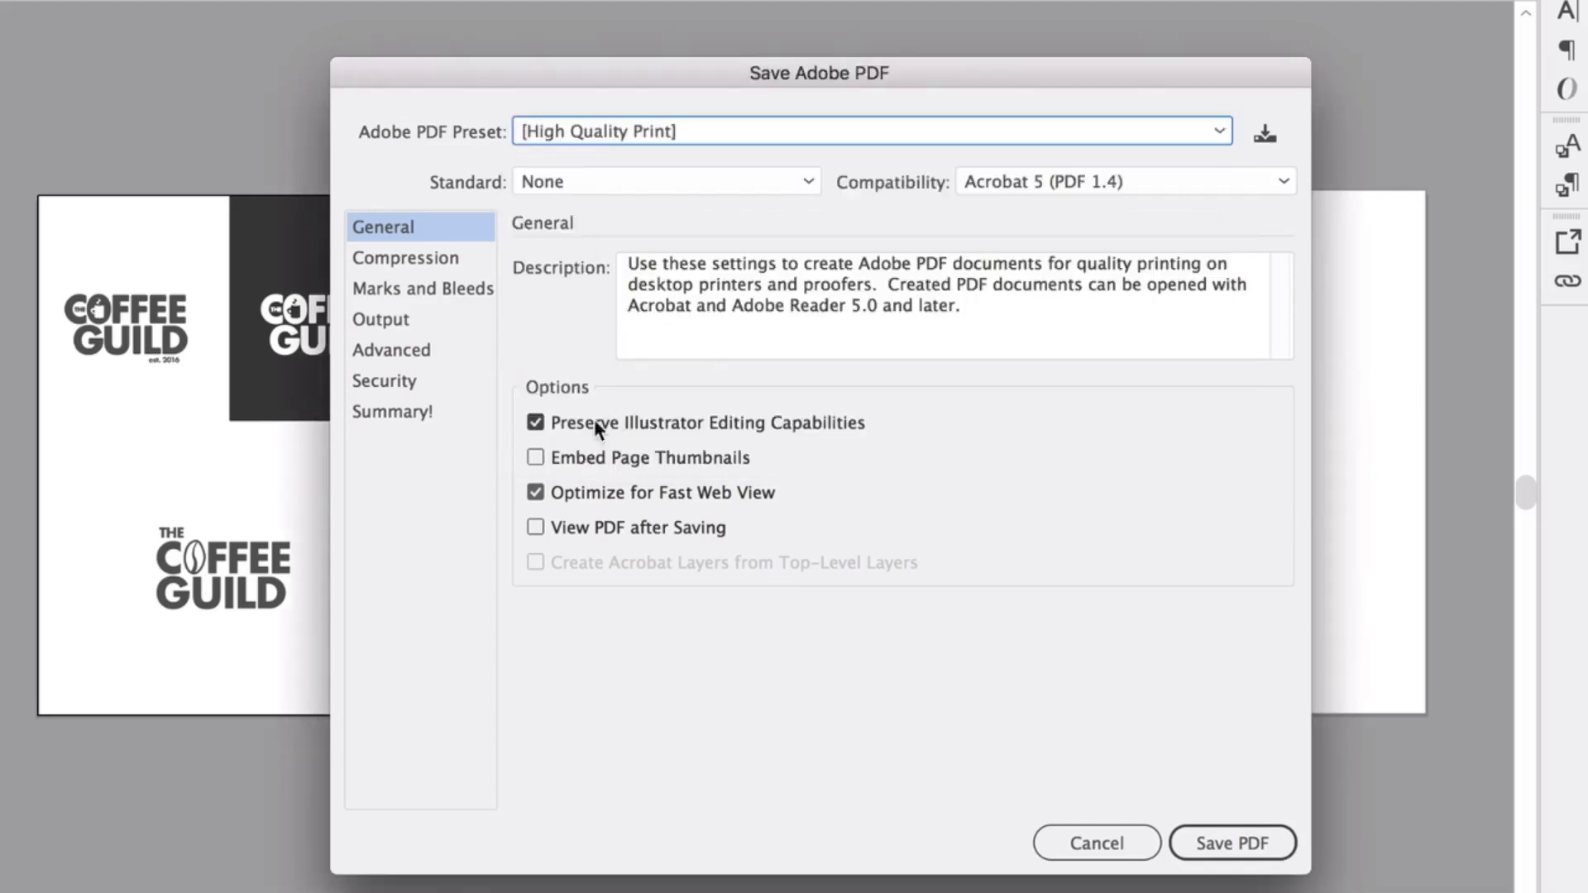
click(535, 423)
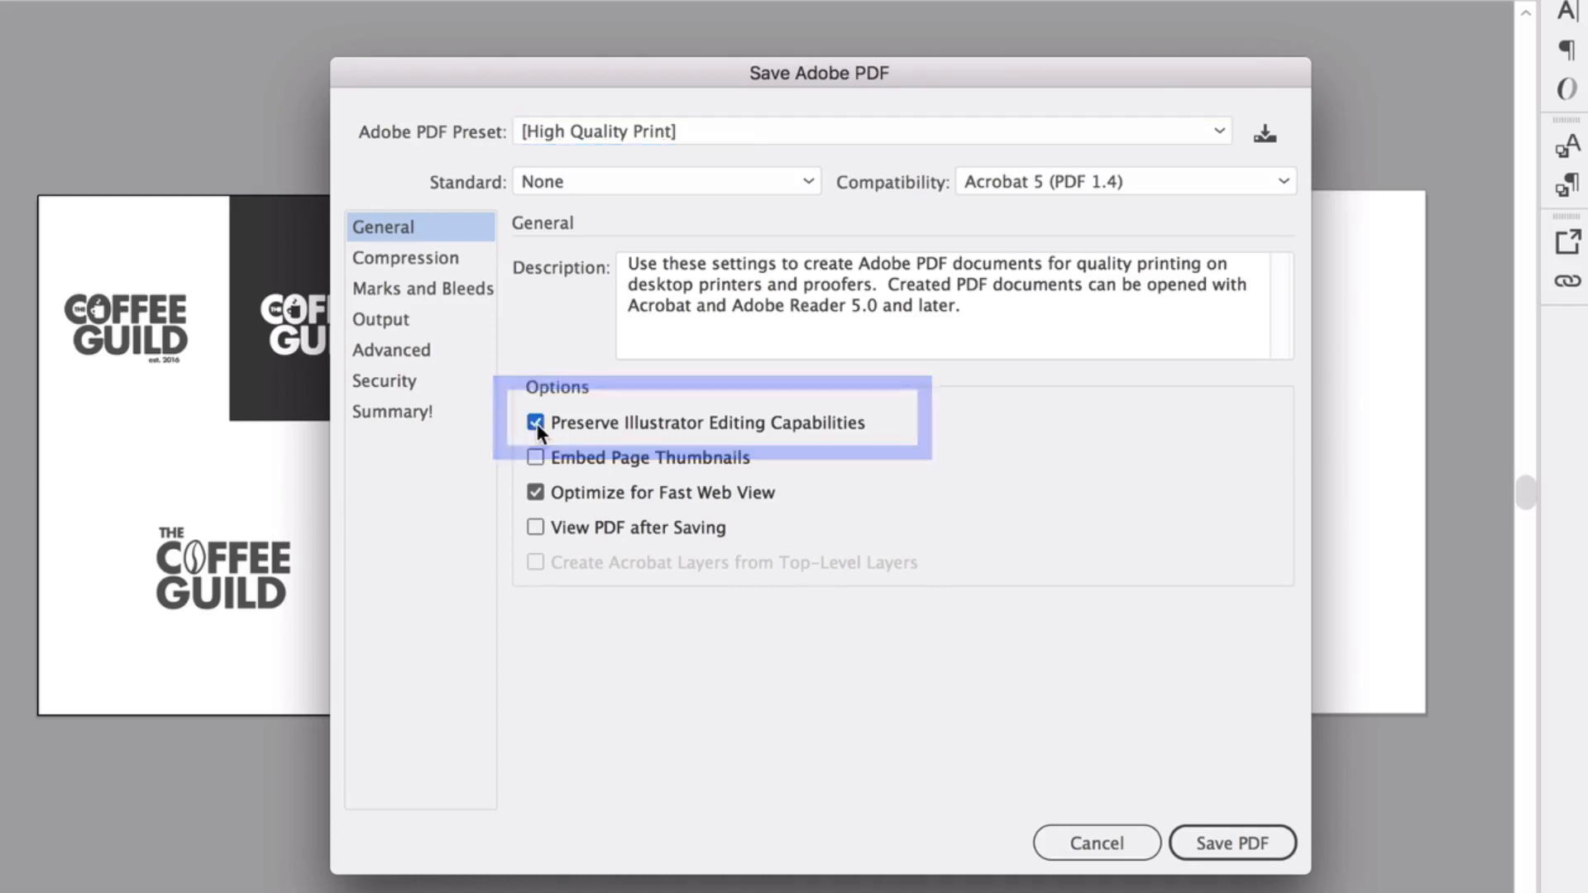
Review the Compression, Marks and Bleeds, and Output settings, and save the PDF
click(452, 265)
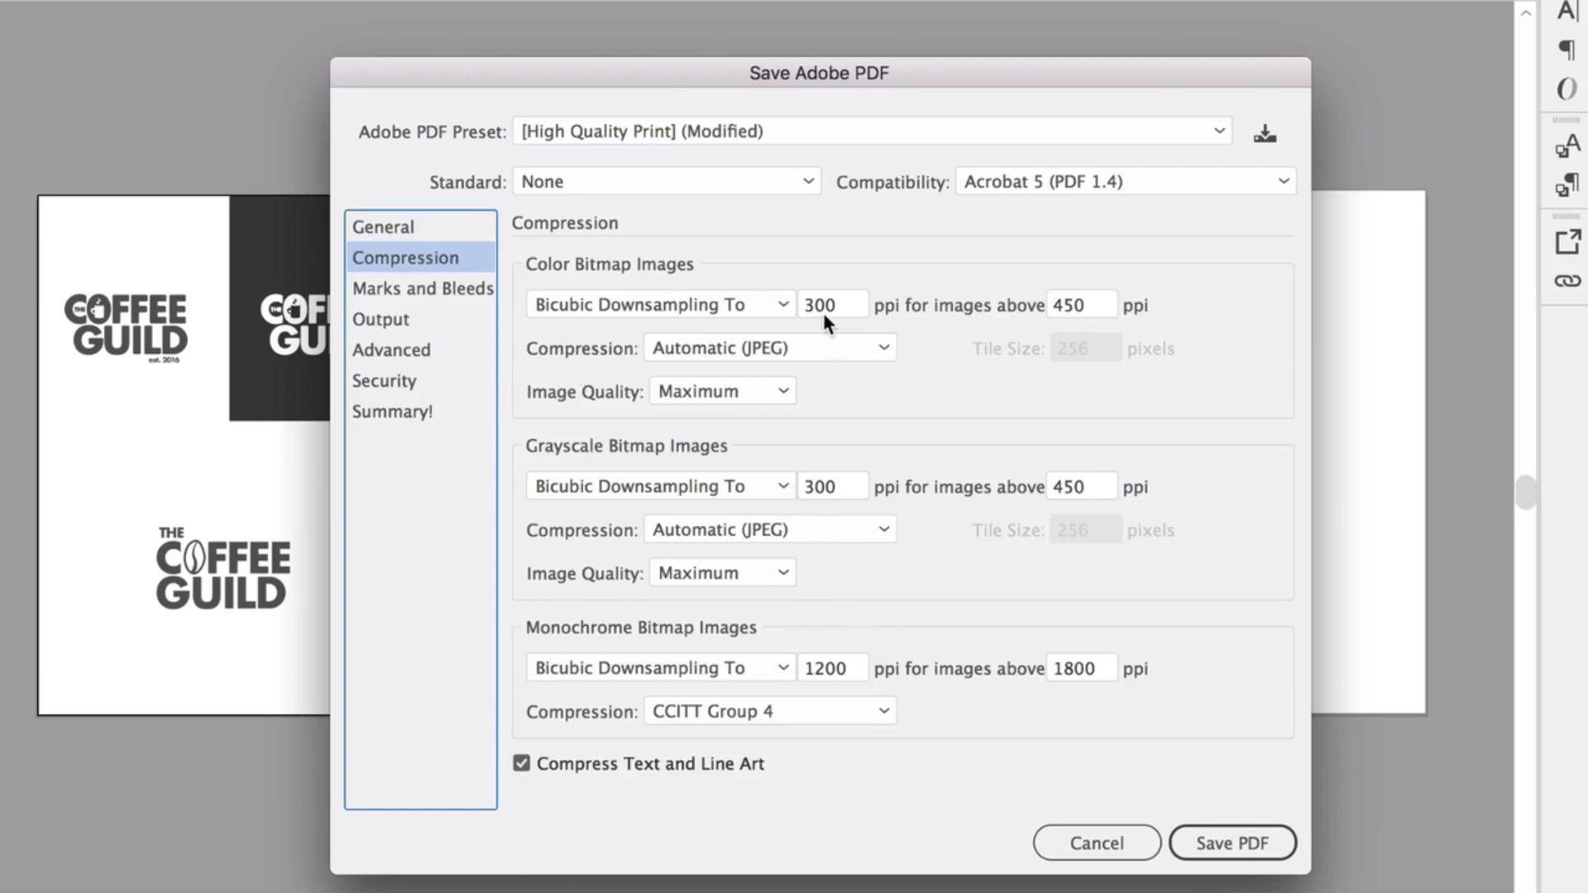
click(423, 294)
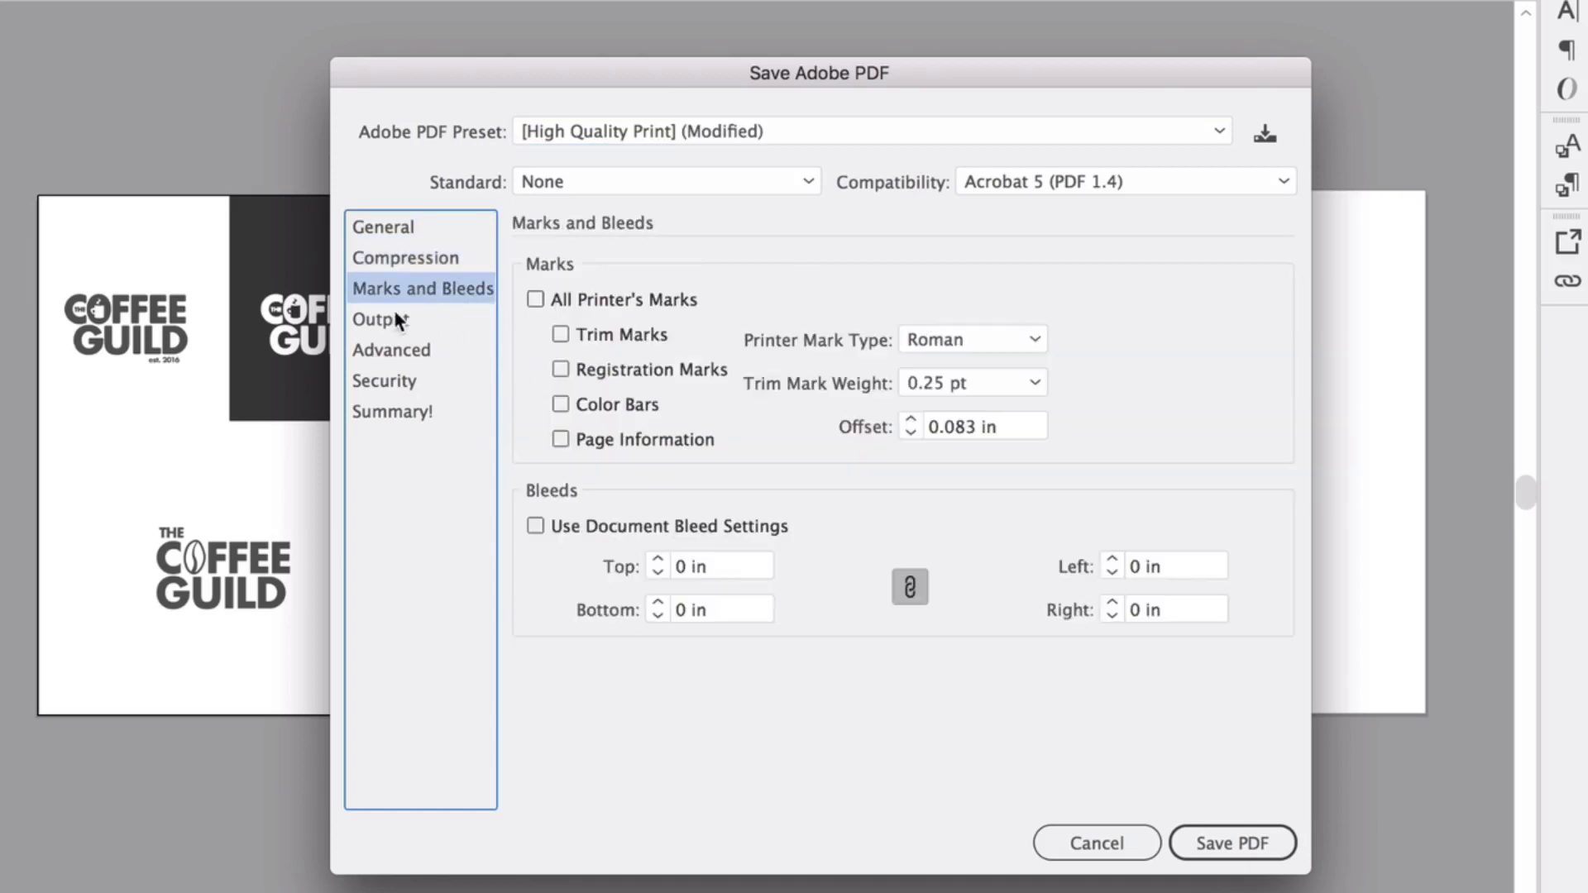
click(397, 318)
click(396, 227)
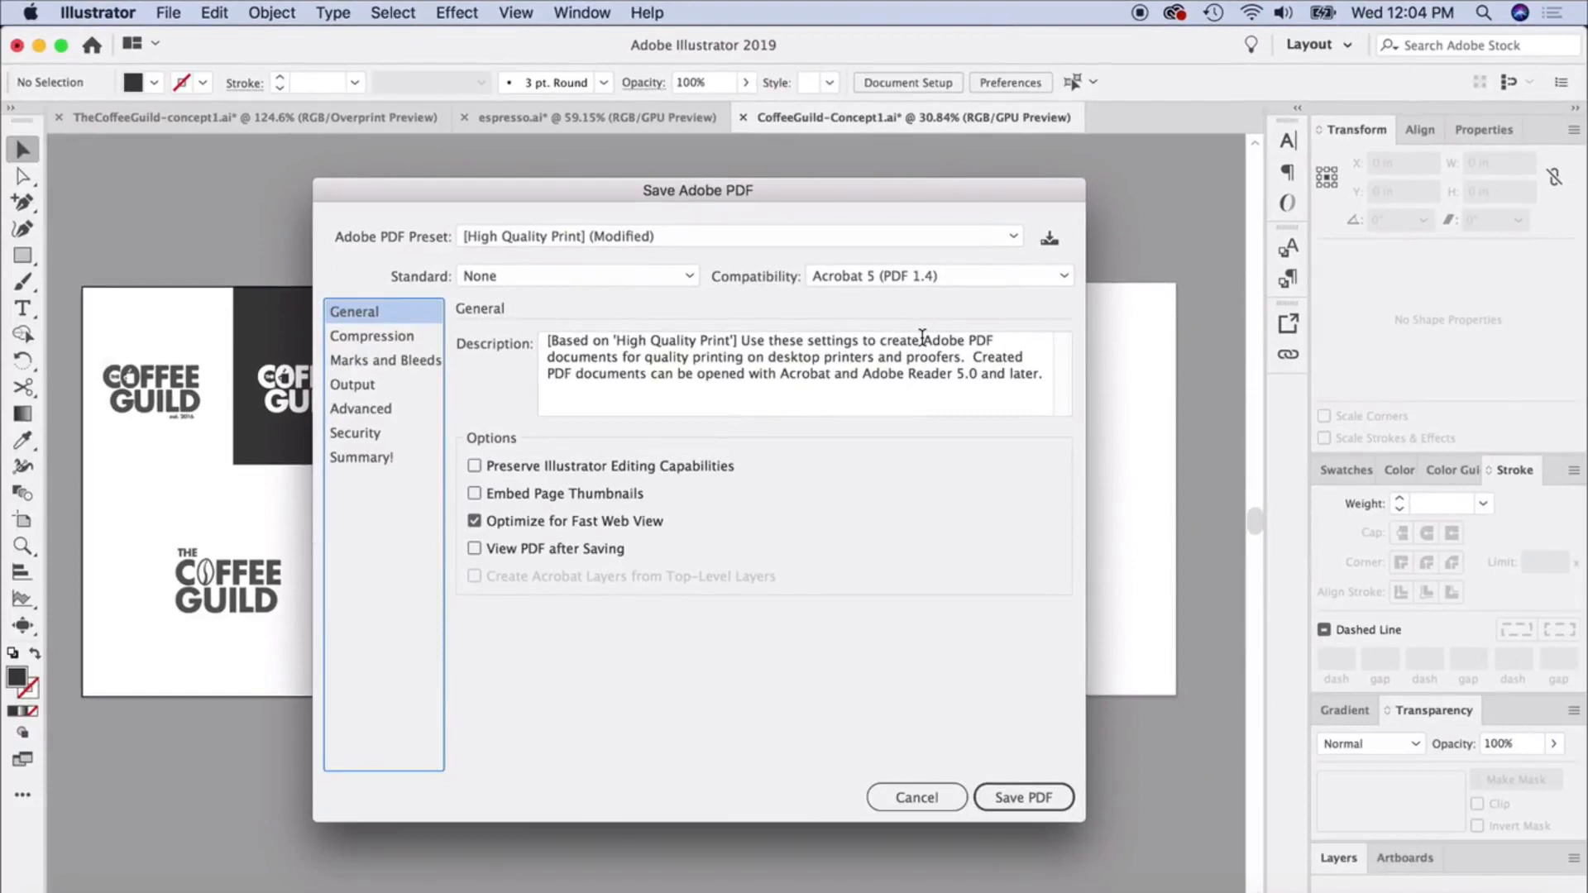
click(1024, 805)
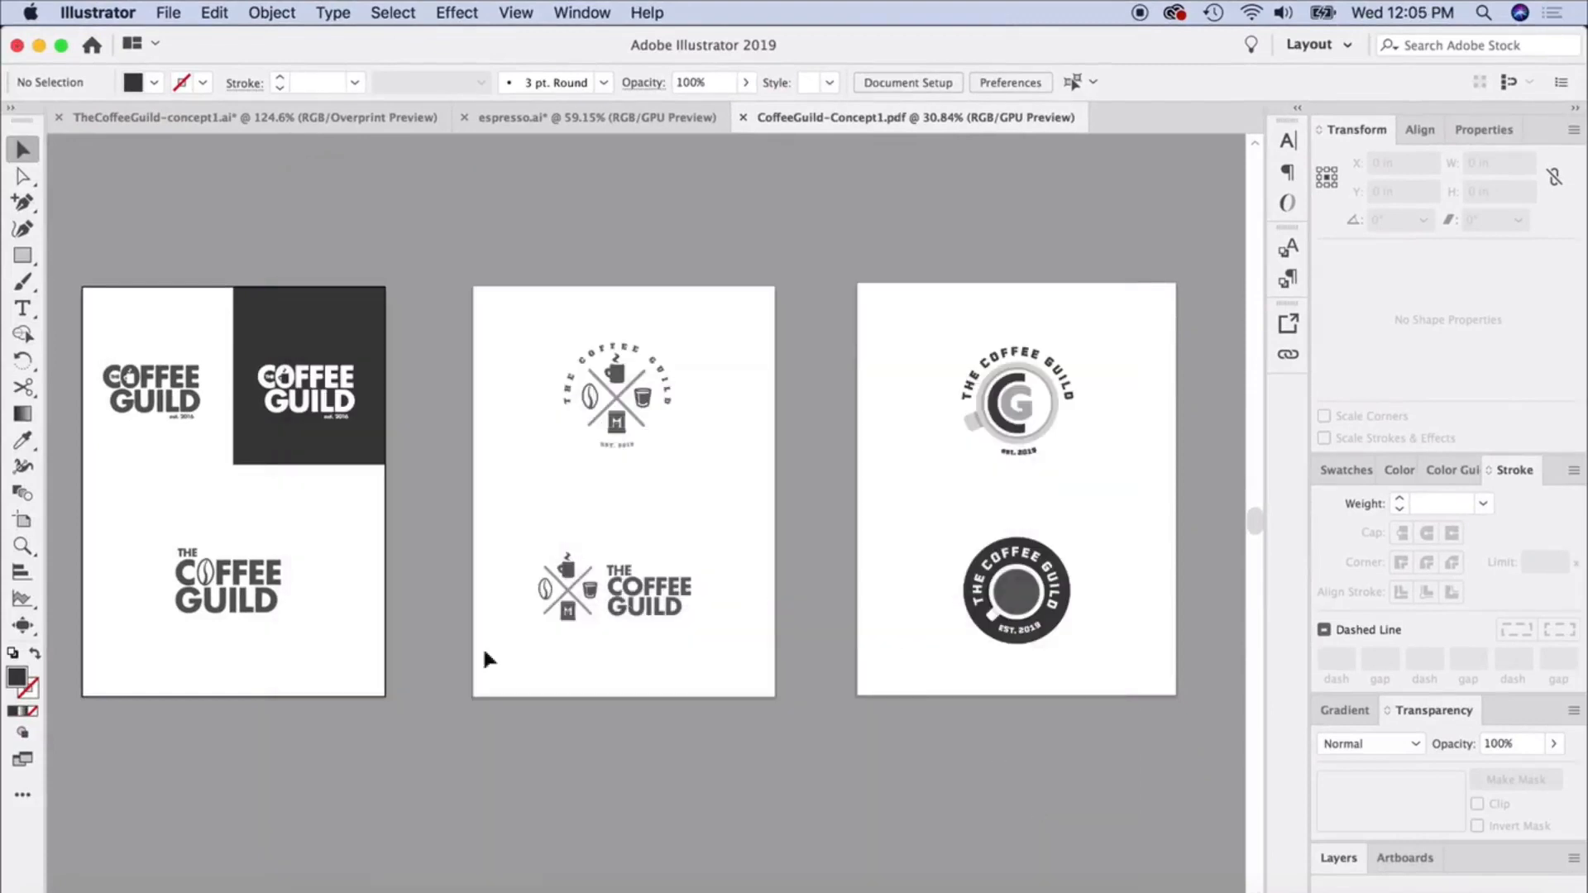
Switch to Finder and open CoffeeGuild-Concept1.pdf from the Desktop in Acrobat
click(77, 892)
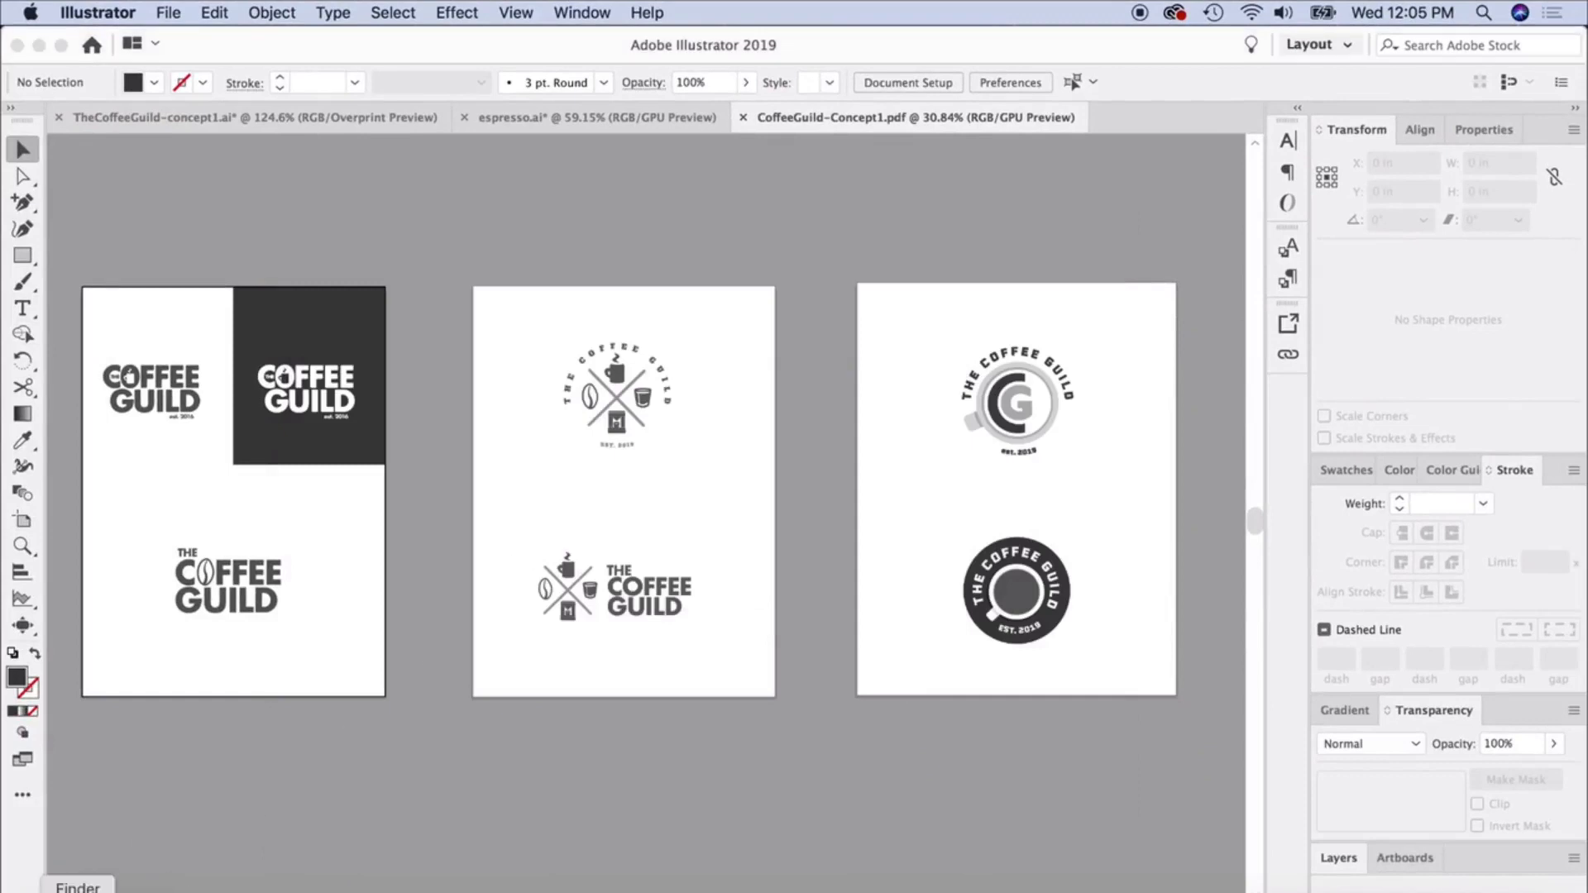
click(71, 891)
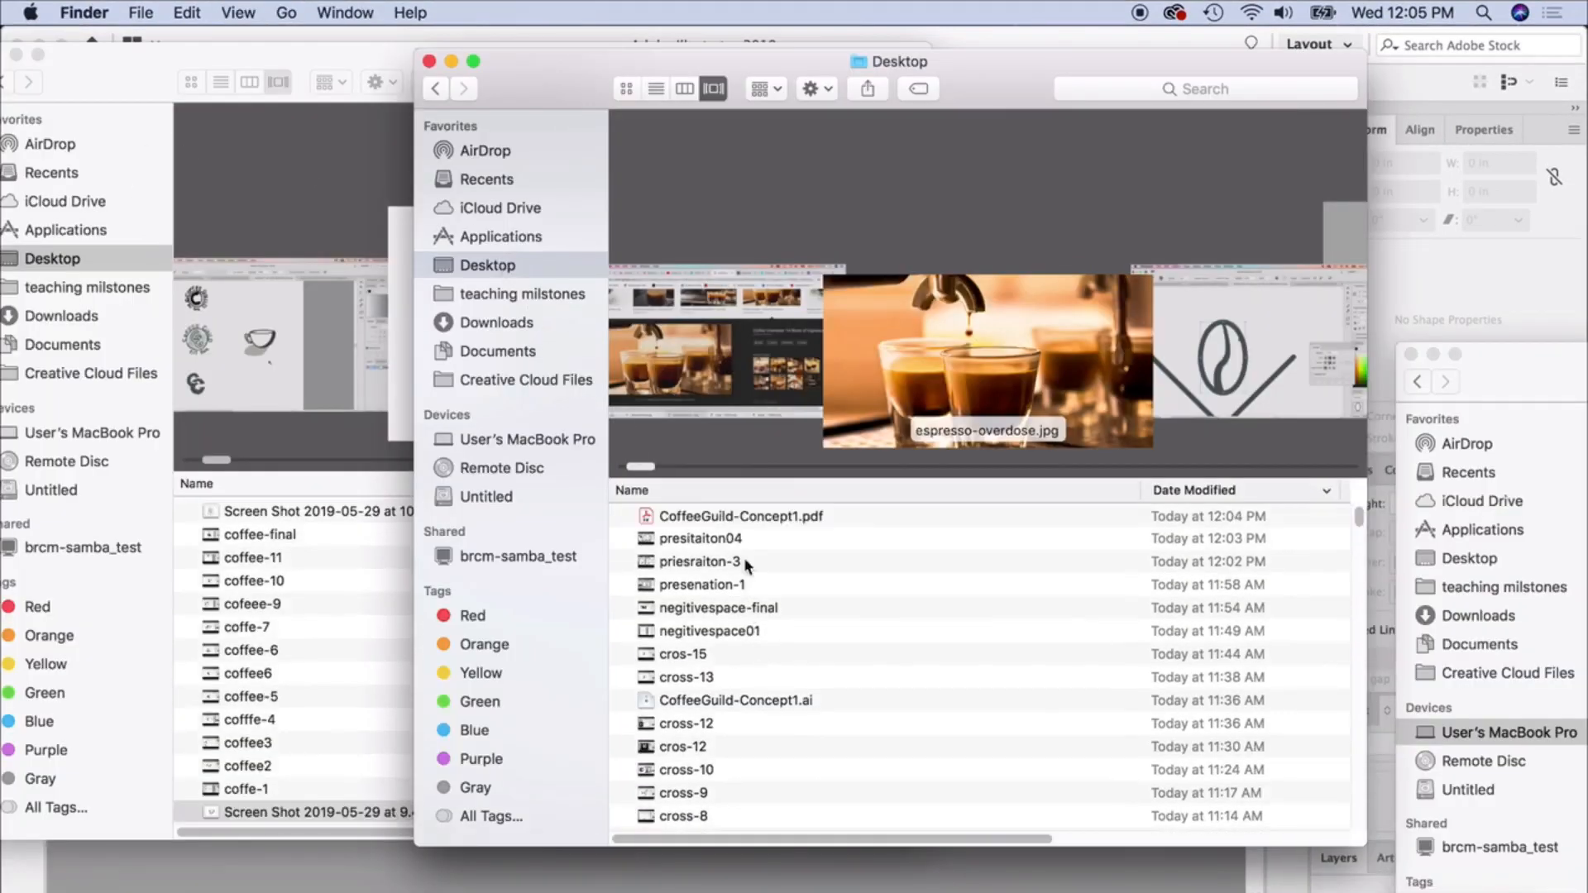
click(756, 524)
double_click(756, 530)
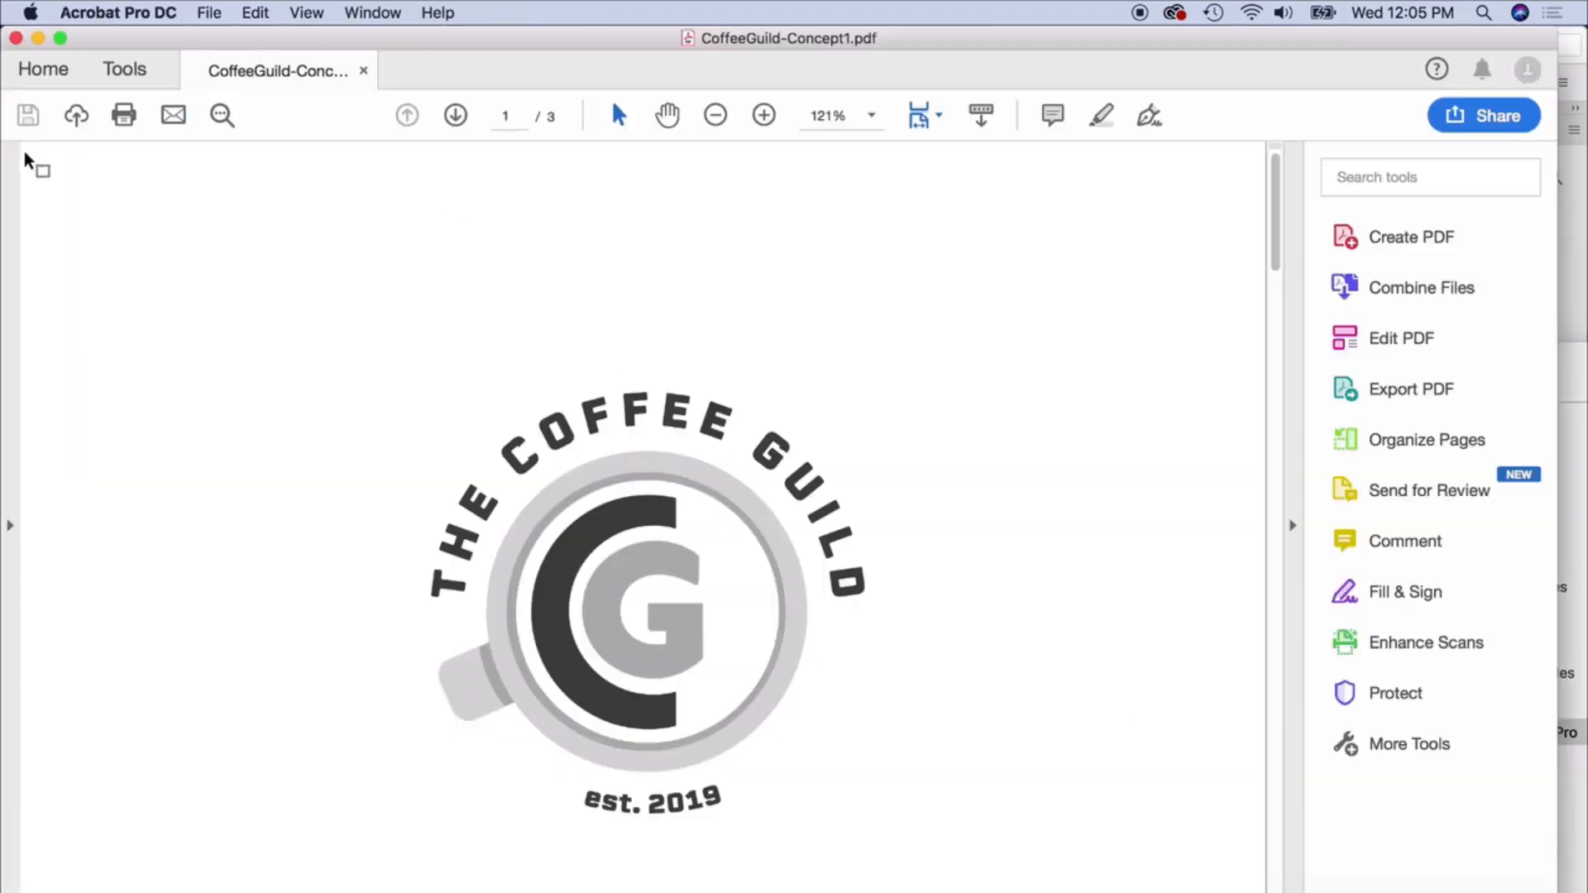
Show the PDF's page thumbnails and display page 2 at 50% zoom
click(15, 203)
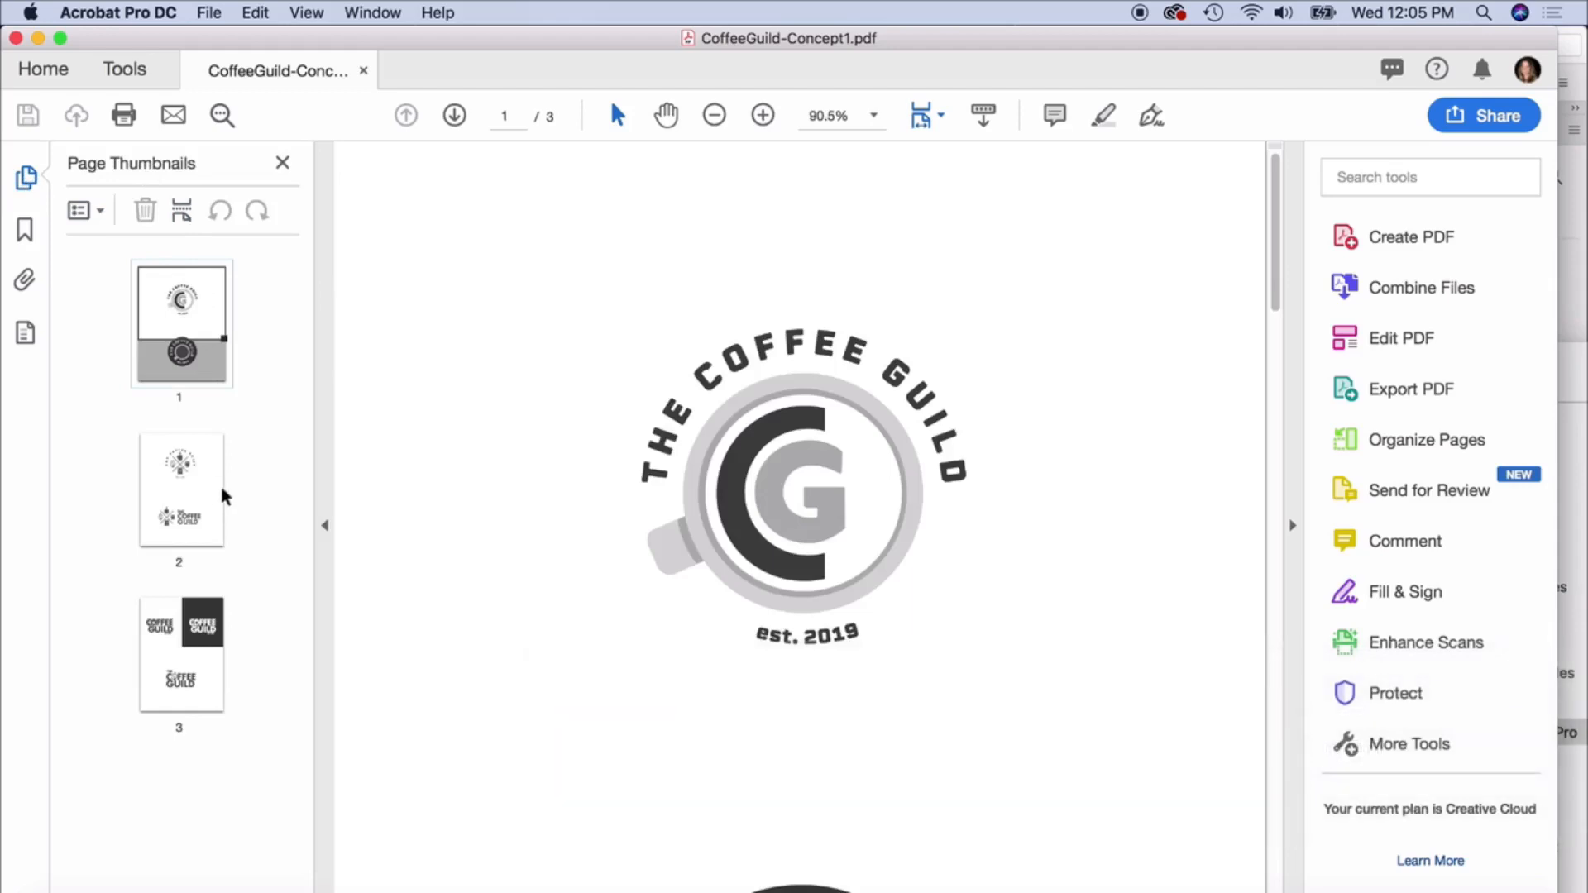
click(205, 498)
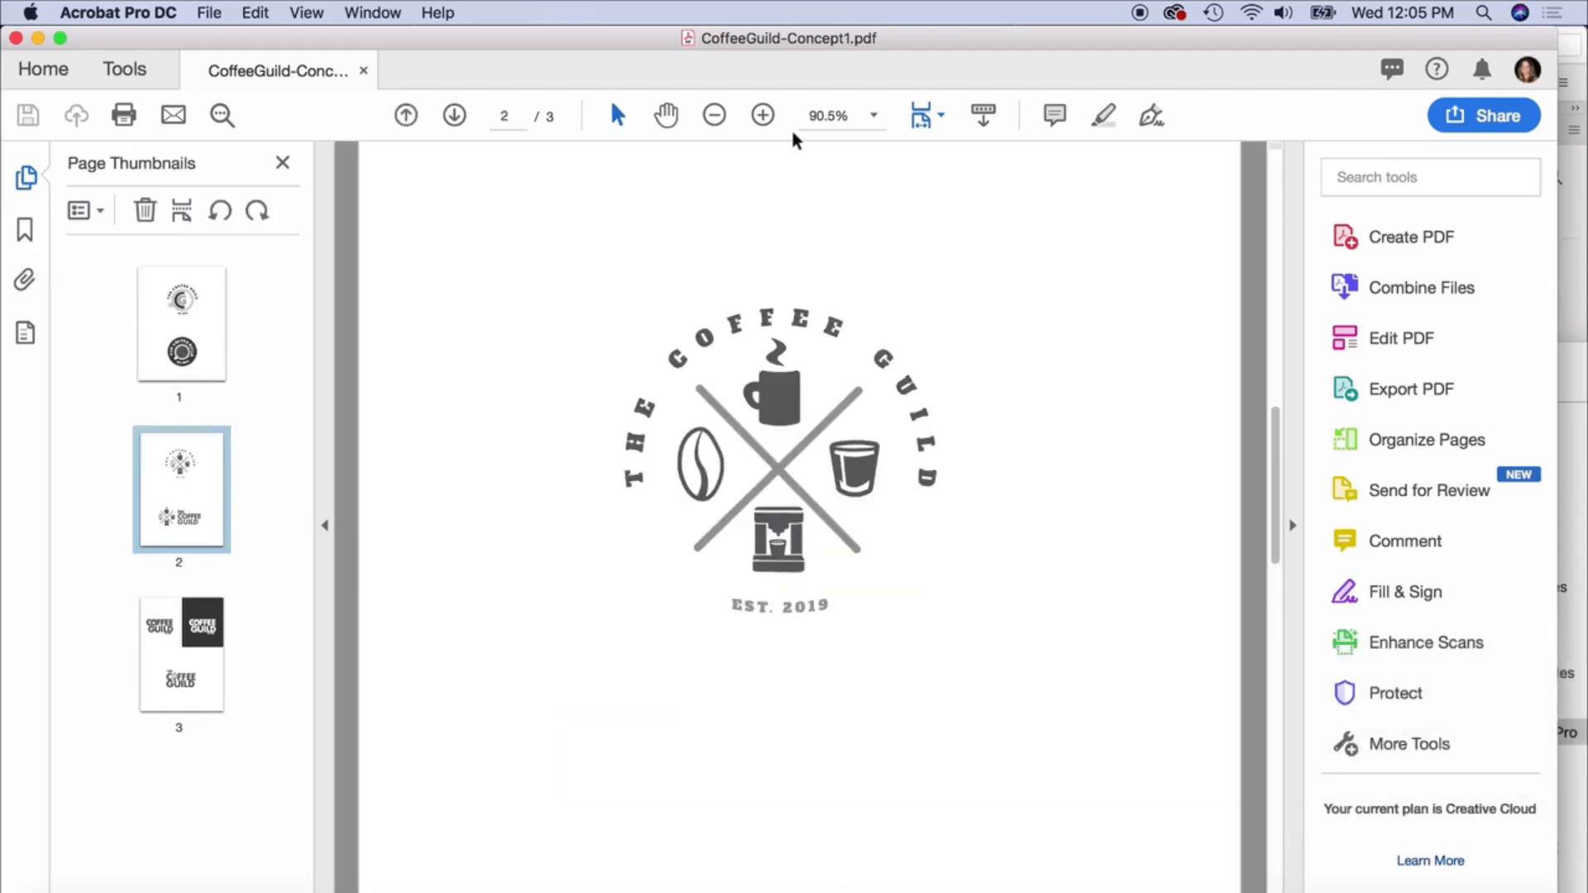
click(874, 116)
click(928, 203)
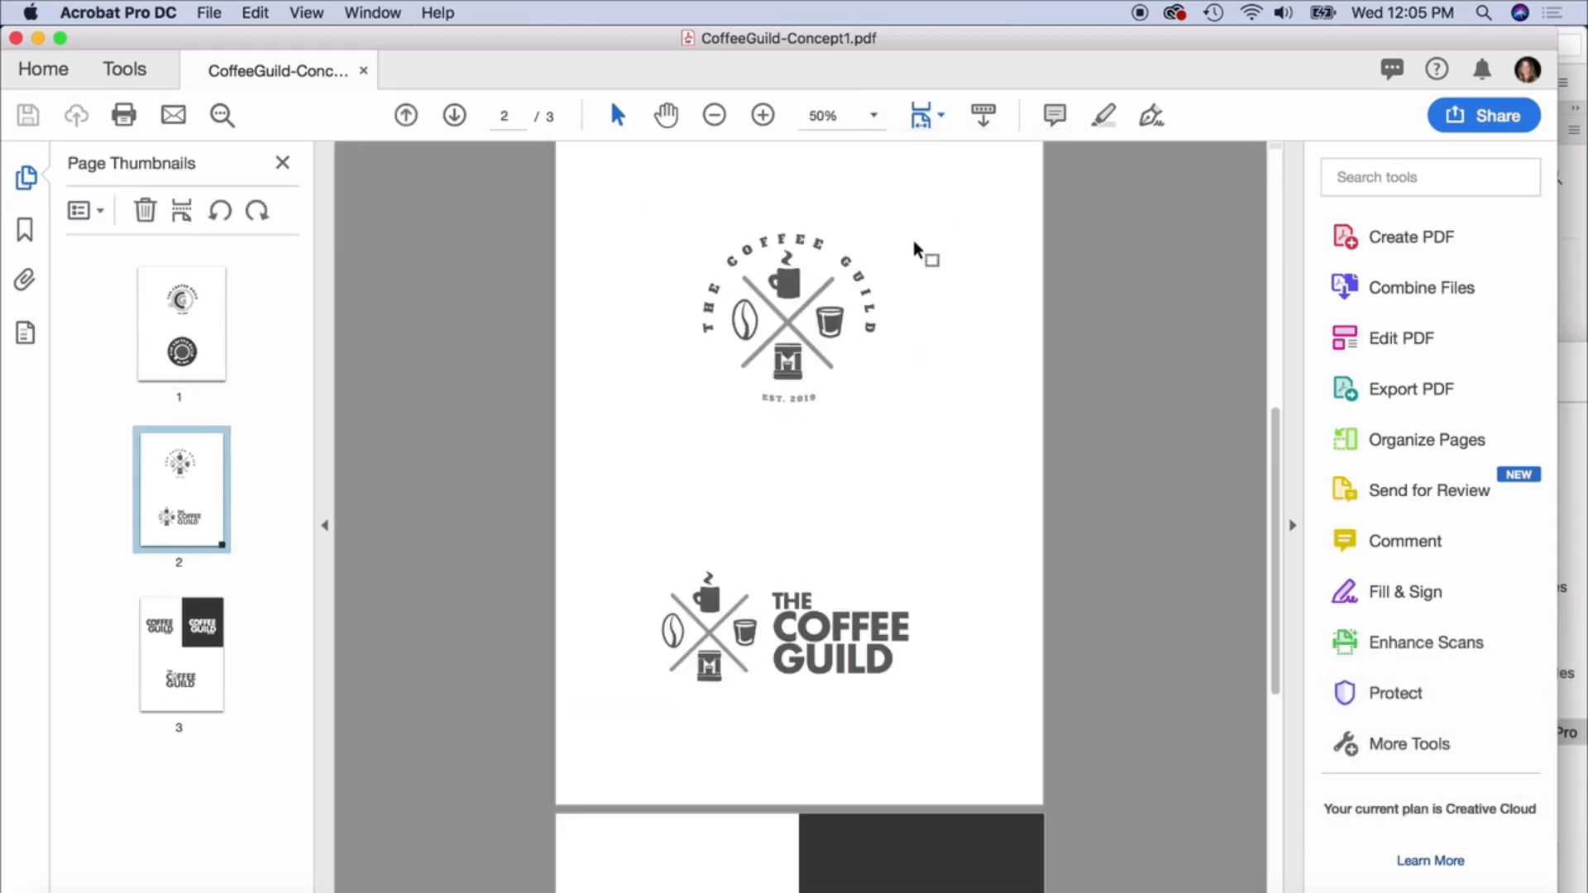
Look through all three PDF pages to check the logo layouts and their order
scroll(886, 609, up, 10)
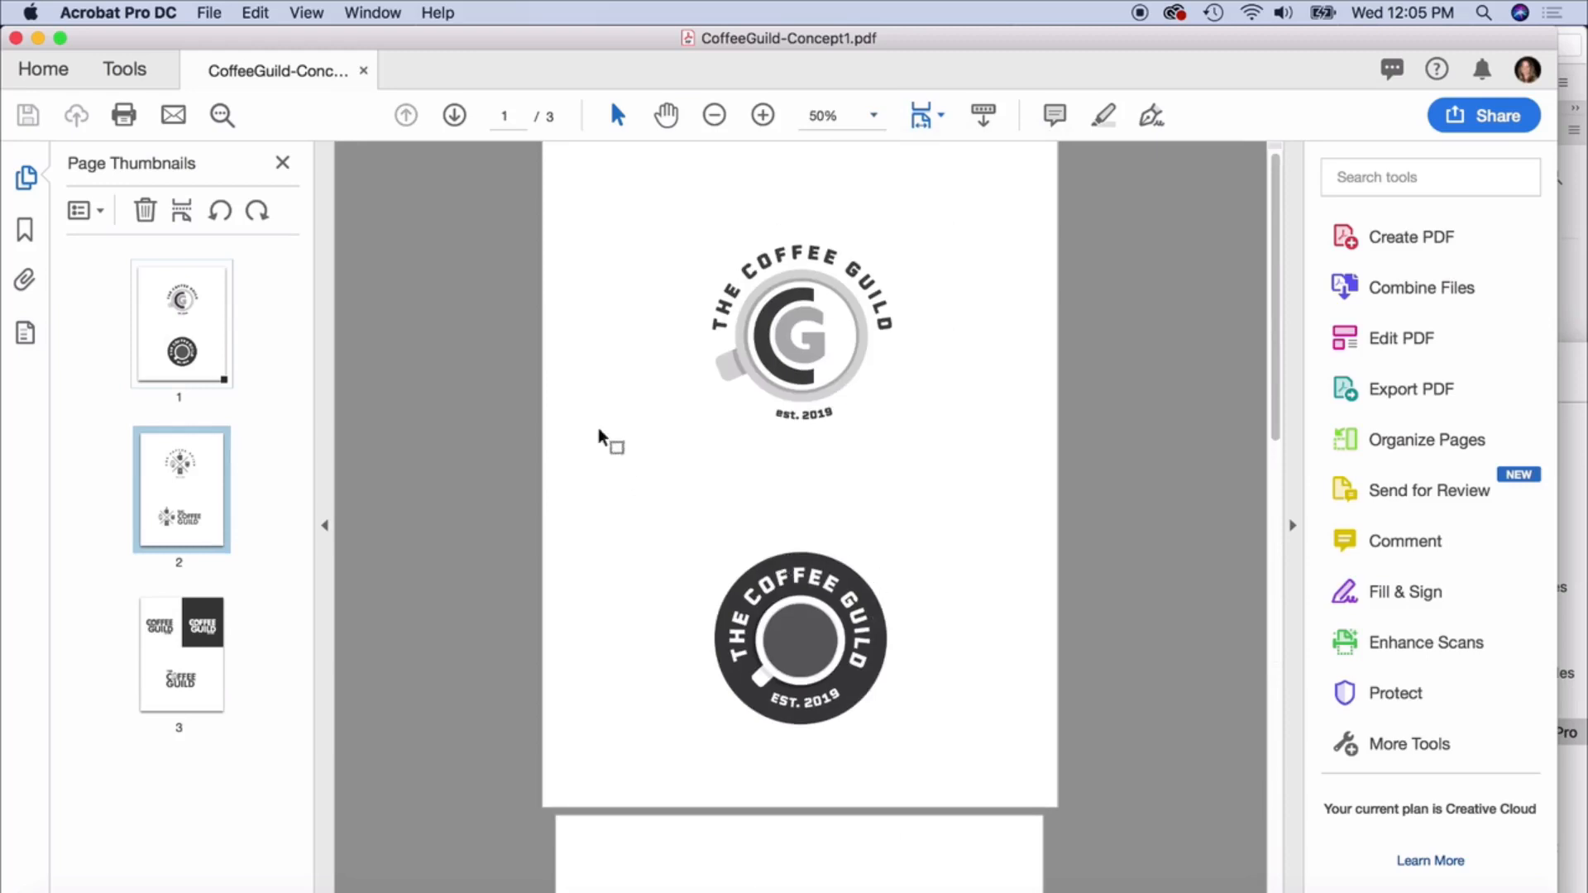
scroll(596, 595, down, 3)
scroll(571, 447, down, 3)
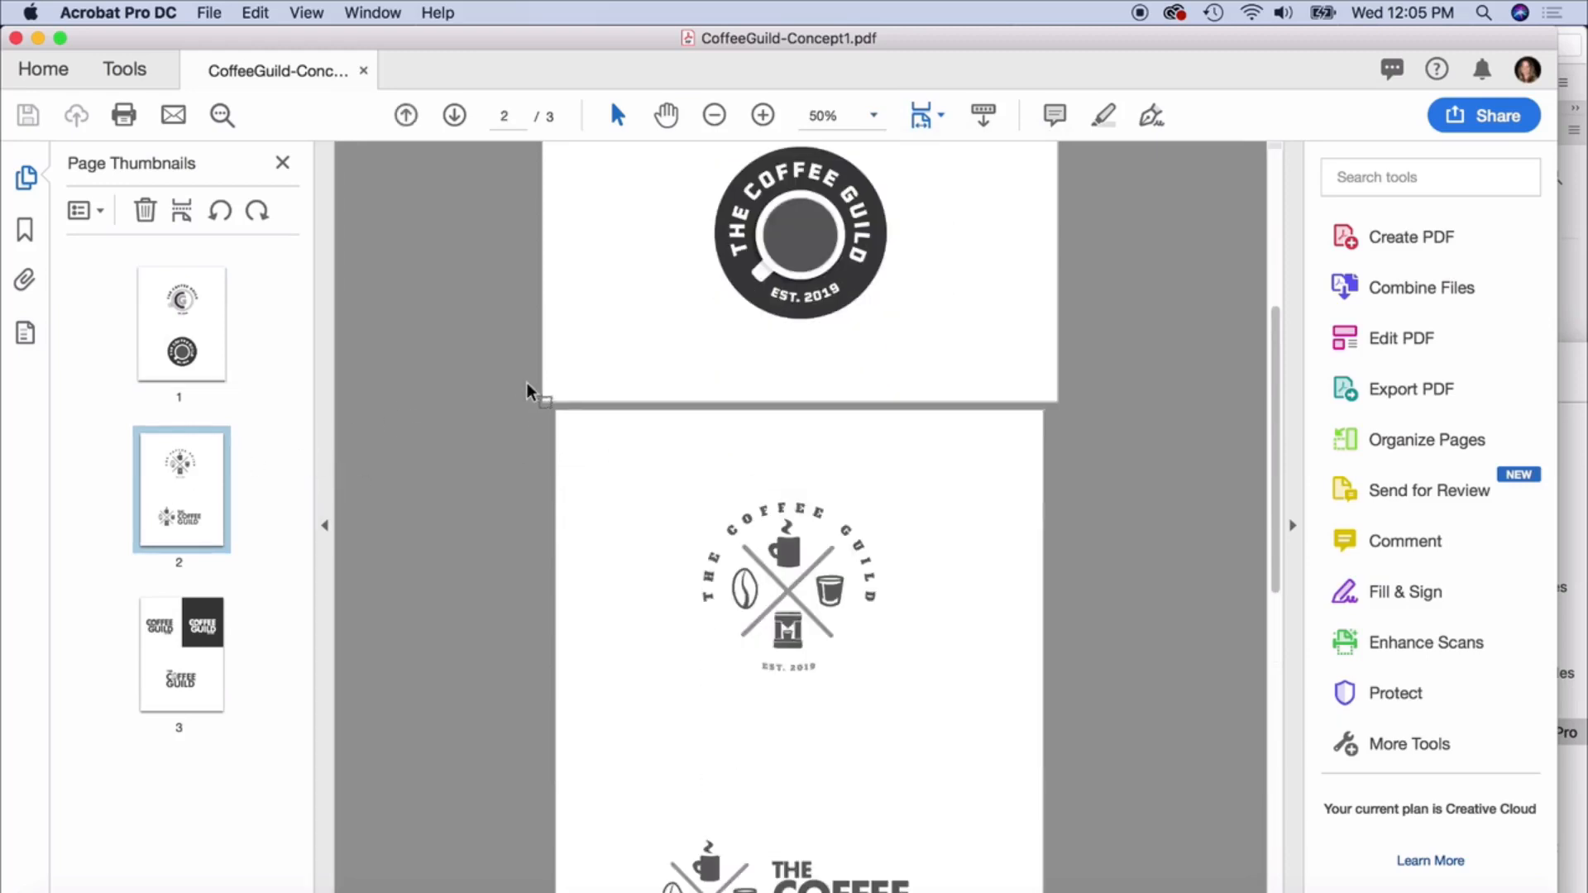
scroll(579, 496, down, 4)
scroll(606, 546, down, 8)
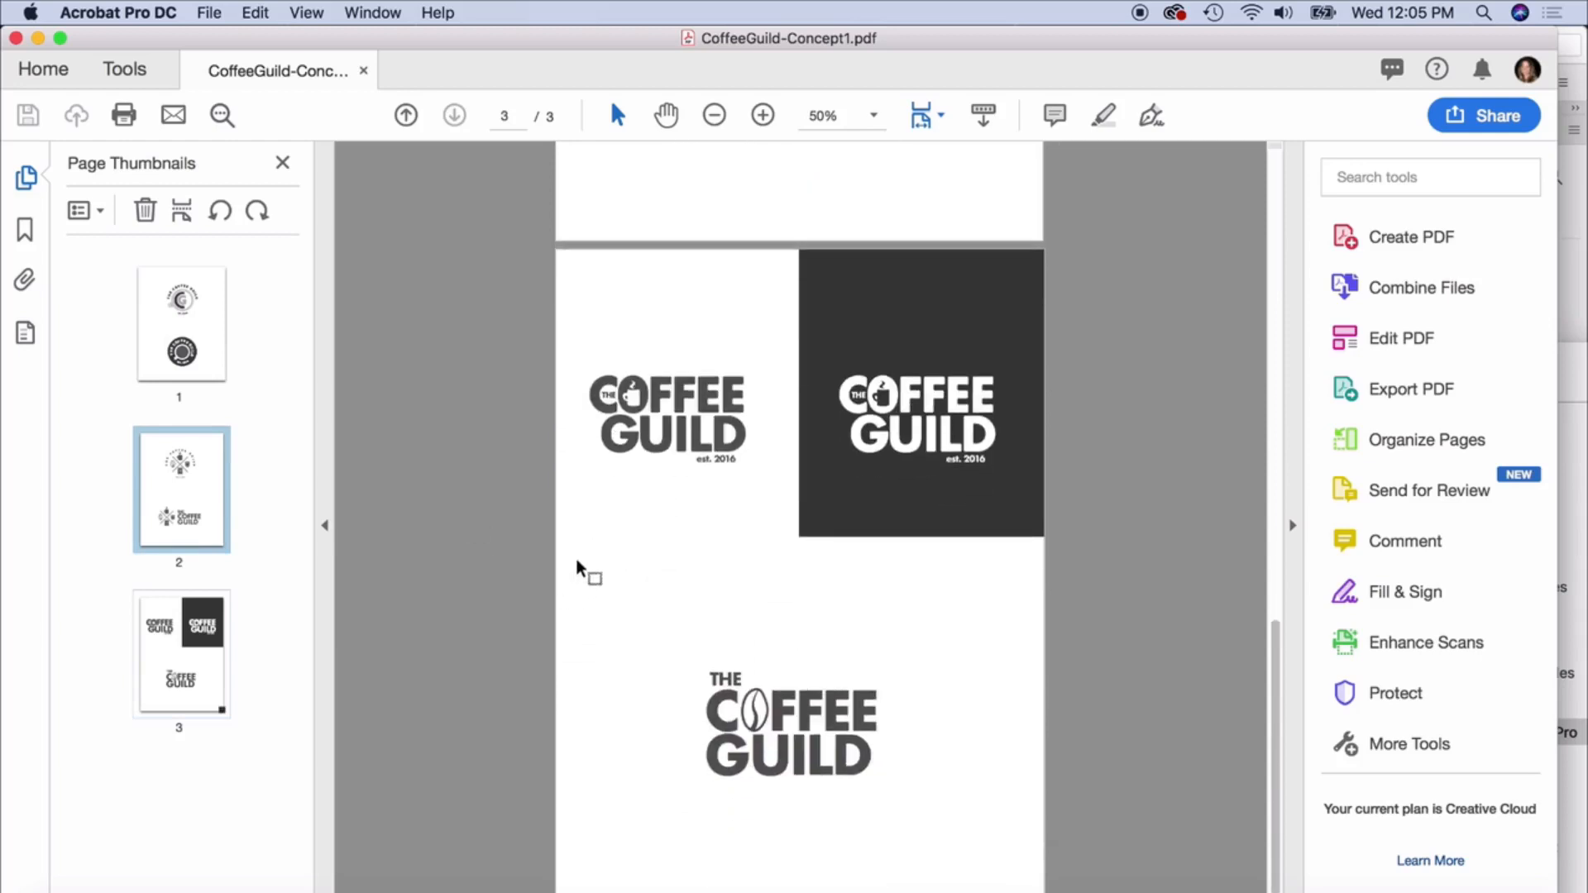
scroll(638, 547, up, 1)
scroll(639, 547, up, 1)
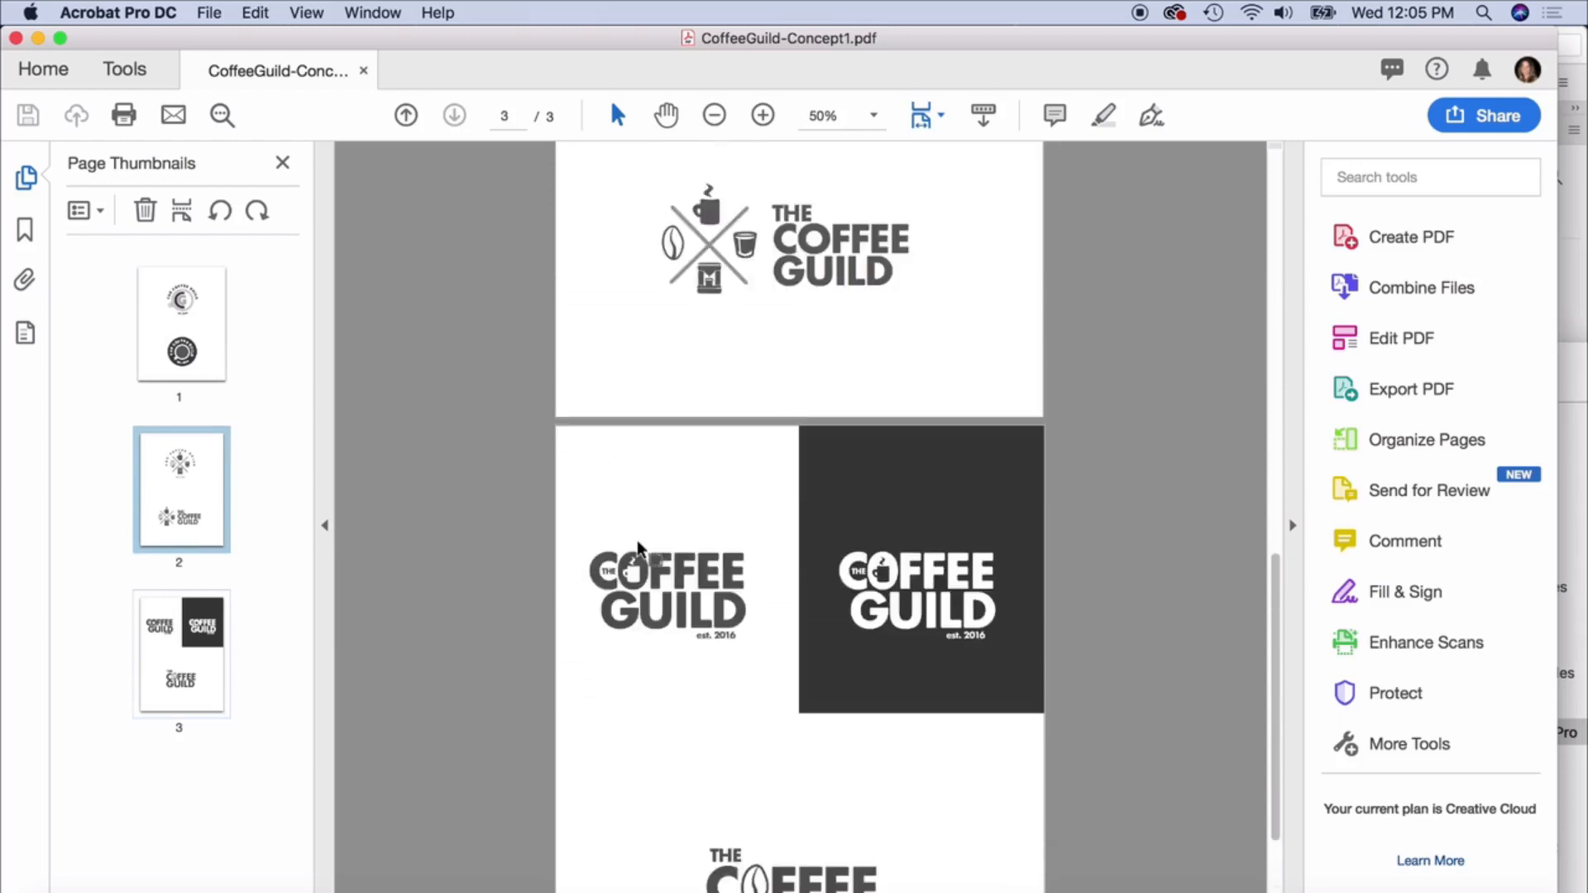
Reorder the PDF pages so the cup and bean wordmarks come first, the crossed-icon logos second and the round cup badges third
scroll(643, 552, down, 2)
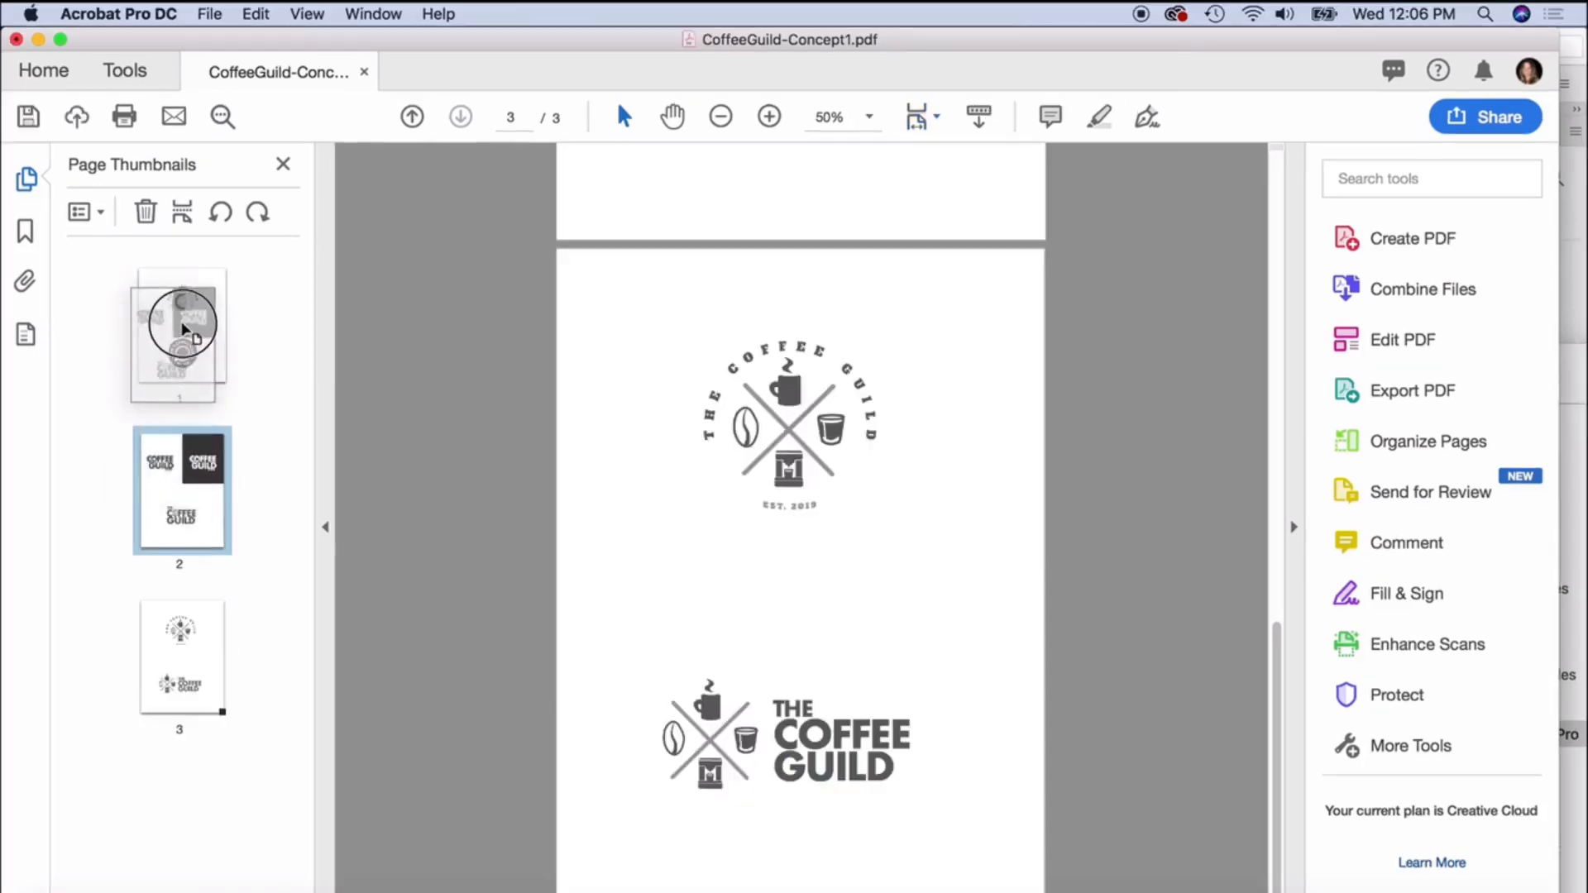
scroll(635, 463, up, 15)
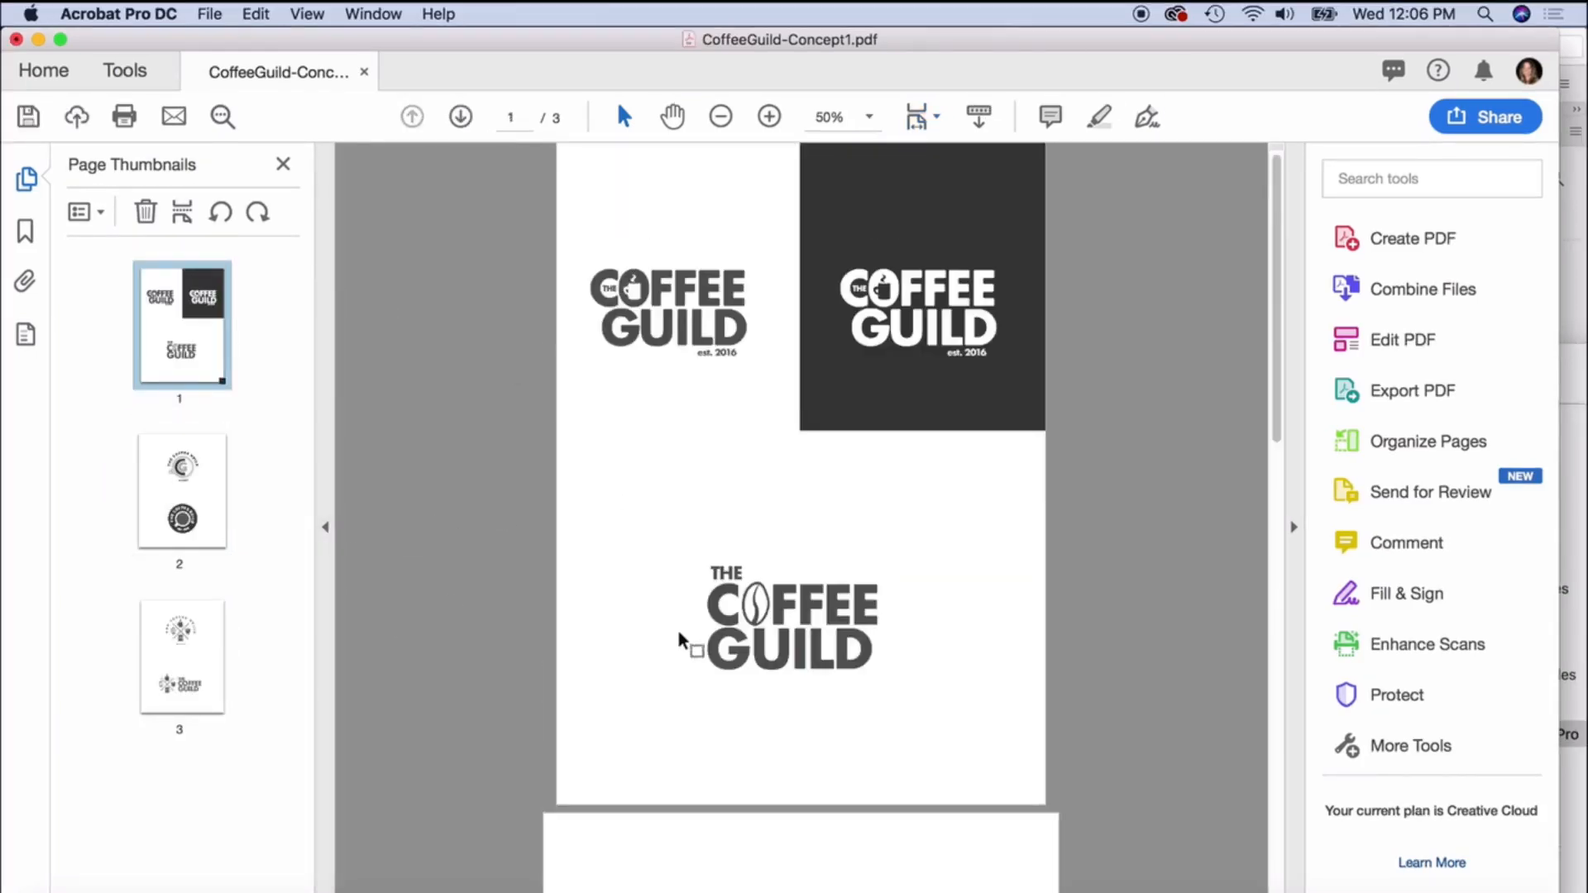
scroll(684, 642, down, 10)
click(182, 476)
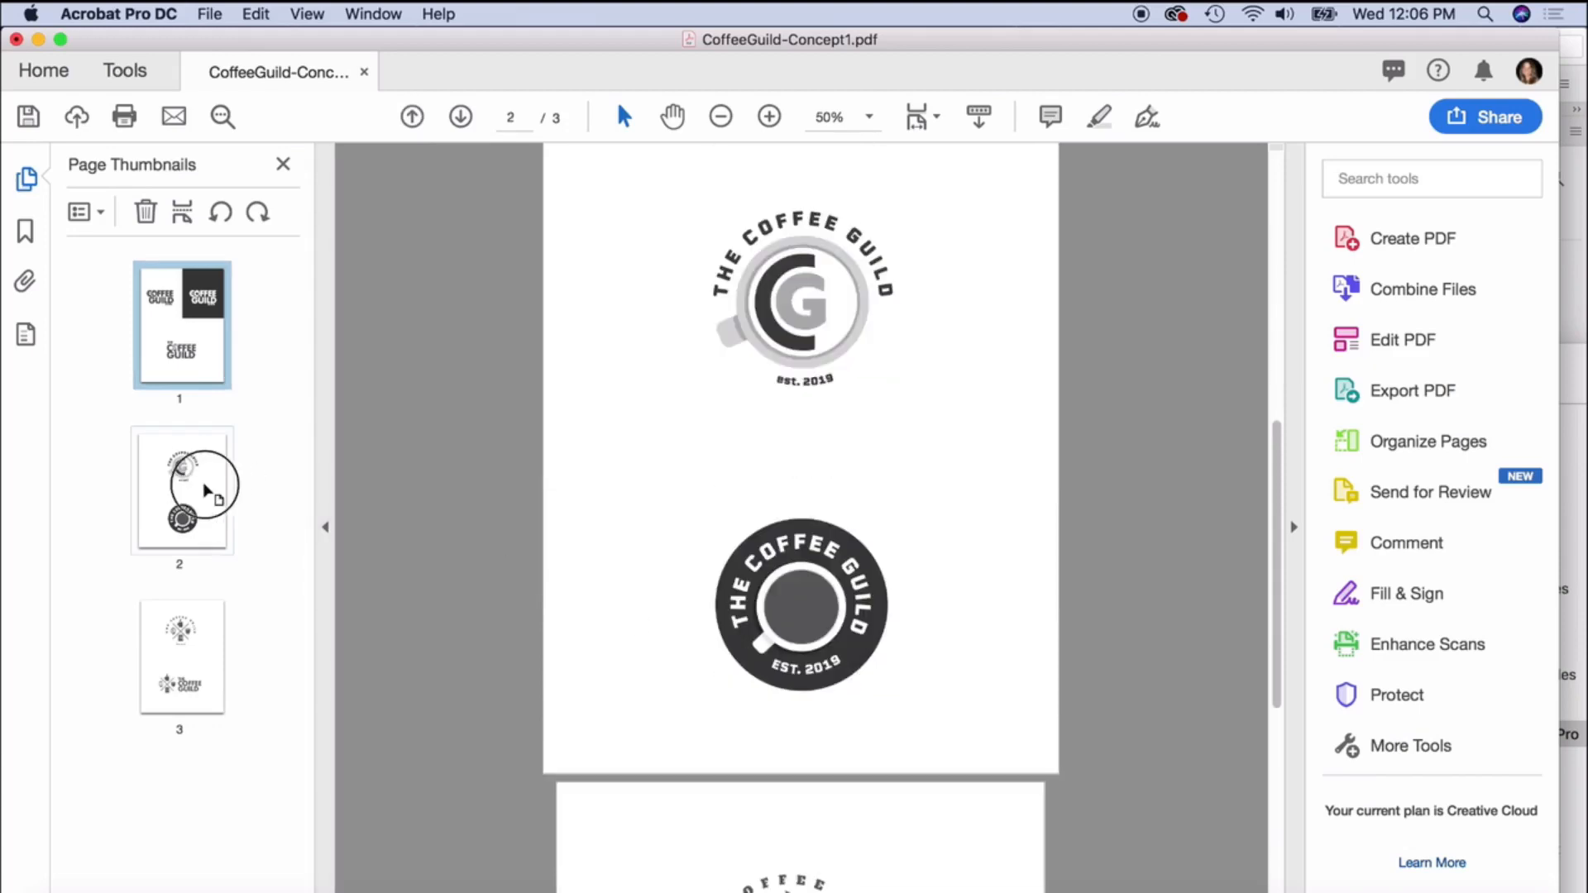
click(202, 642)
click(183, 480)
drag(183, 480, 202, 711)
click(199, 497)
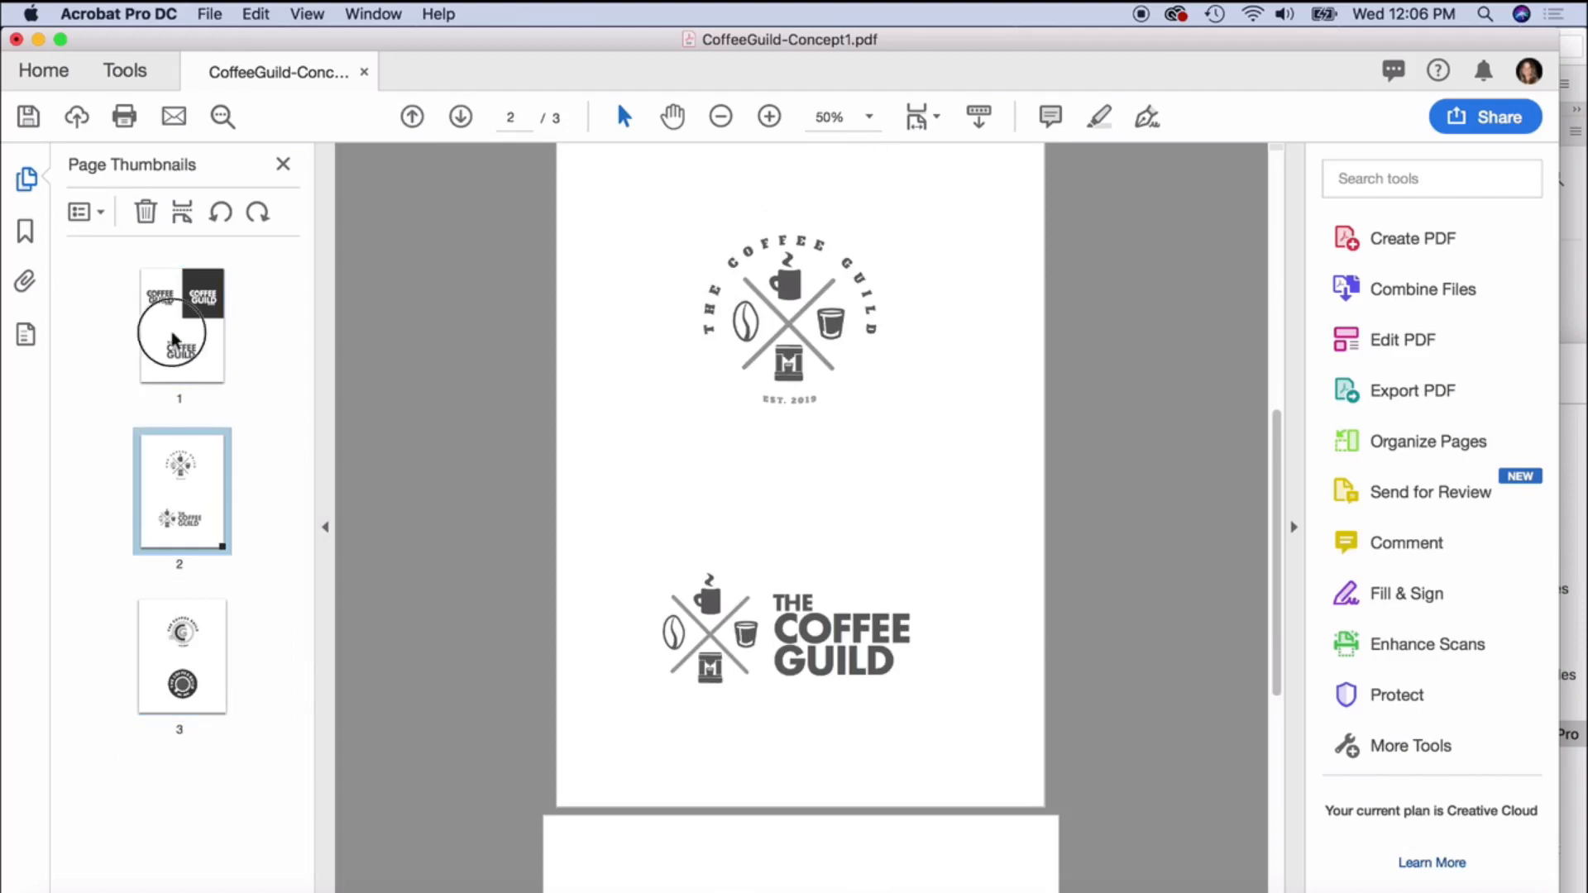
Check the reordered pages, and close the PDF with its changes saved
click(187, 335)
click(192, 505)
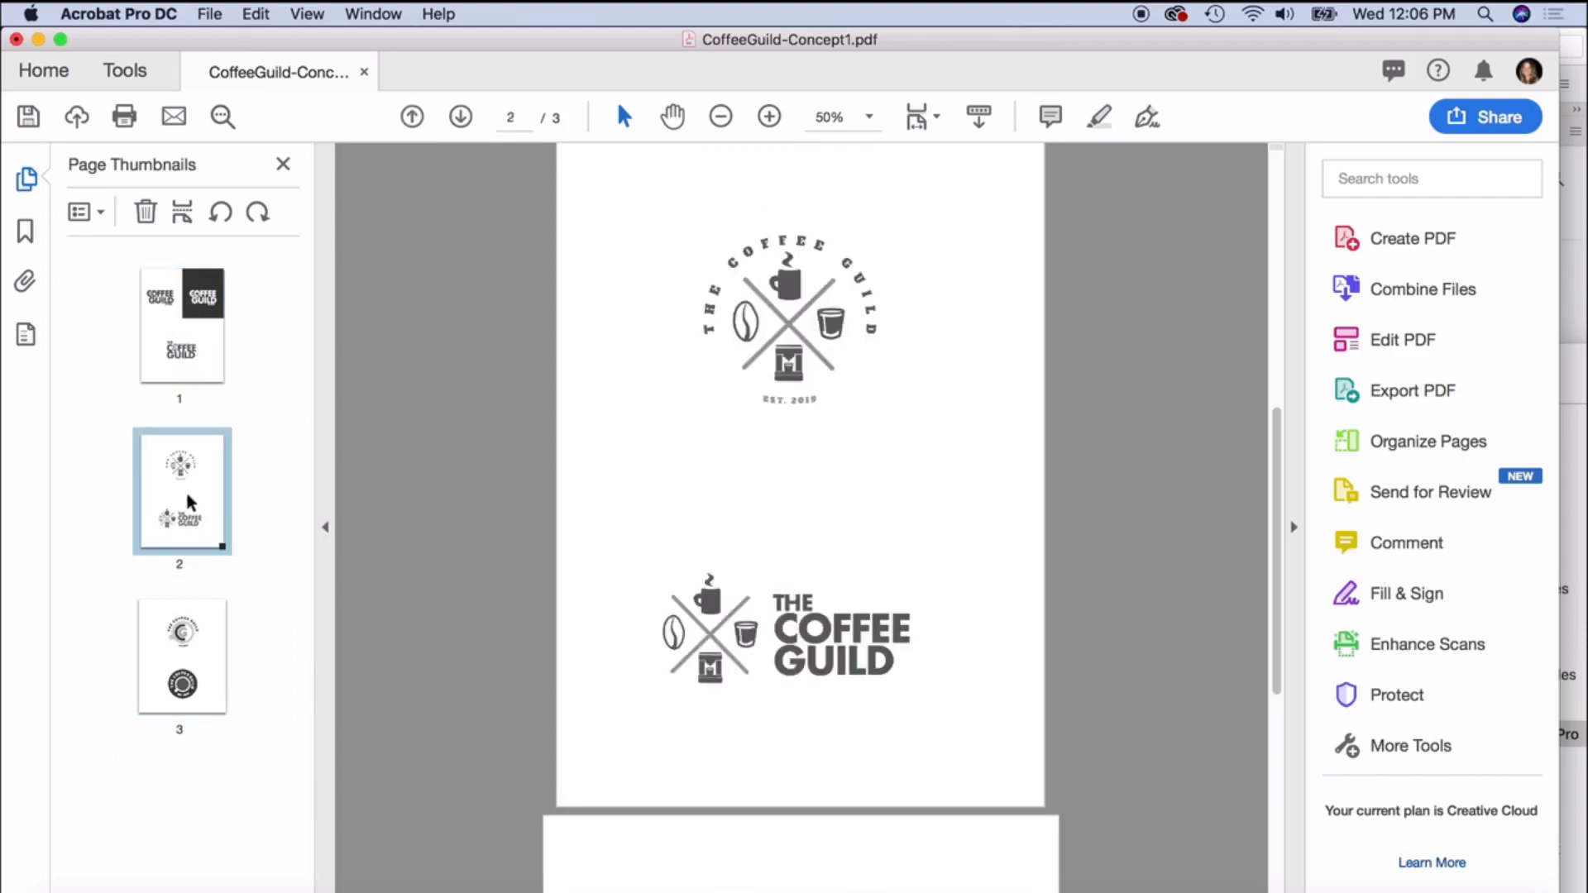
click(180, 637)
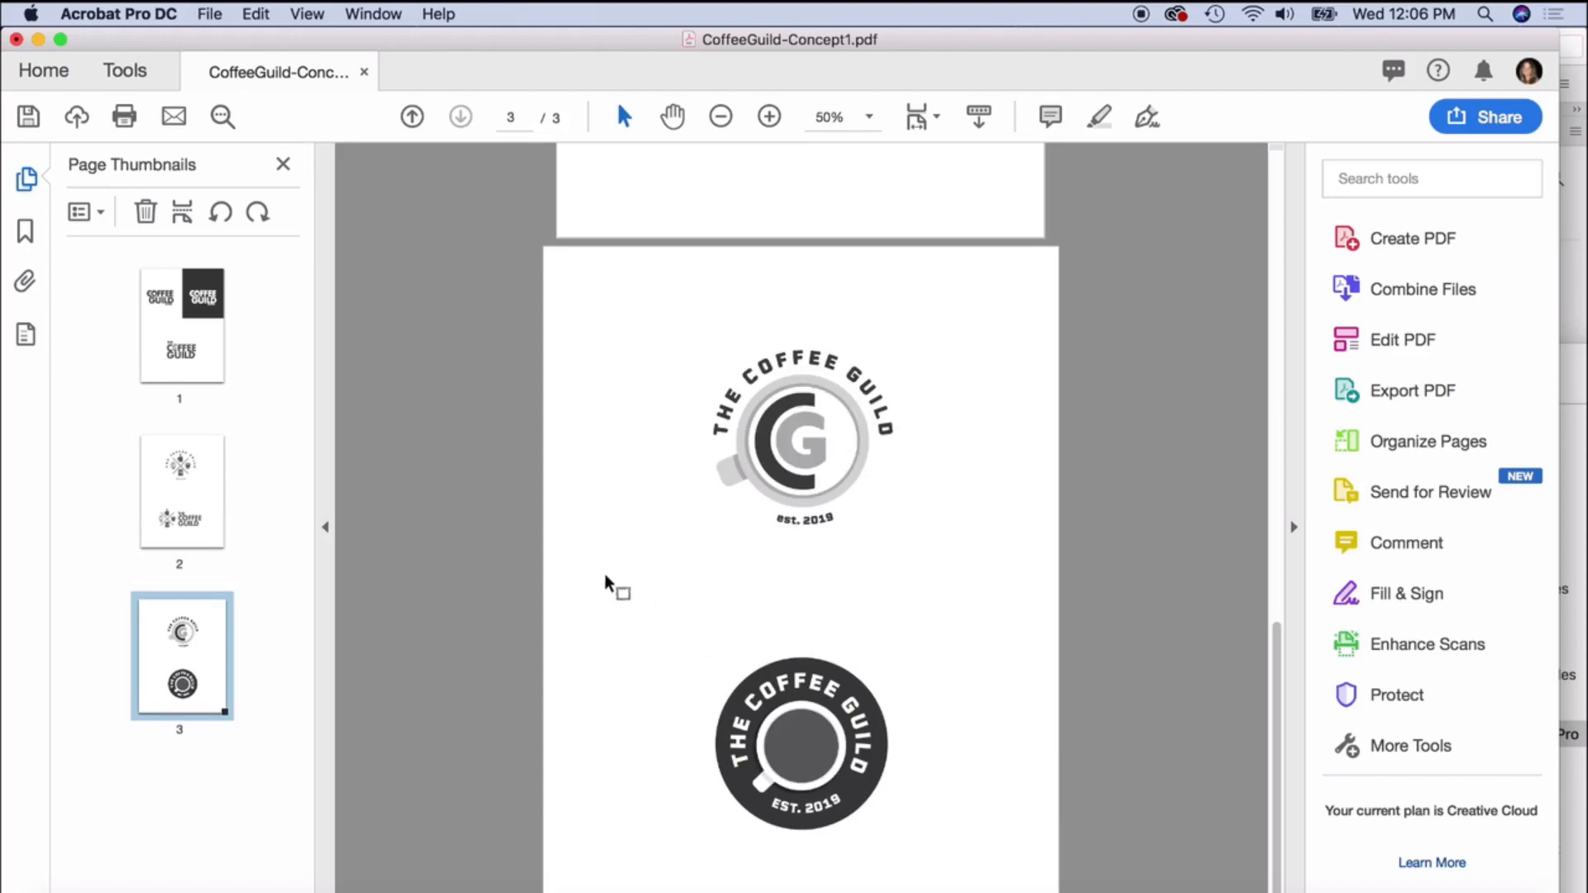
click(15, 40)
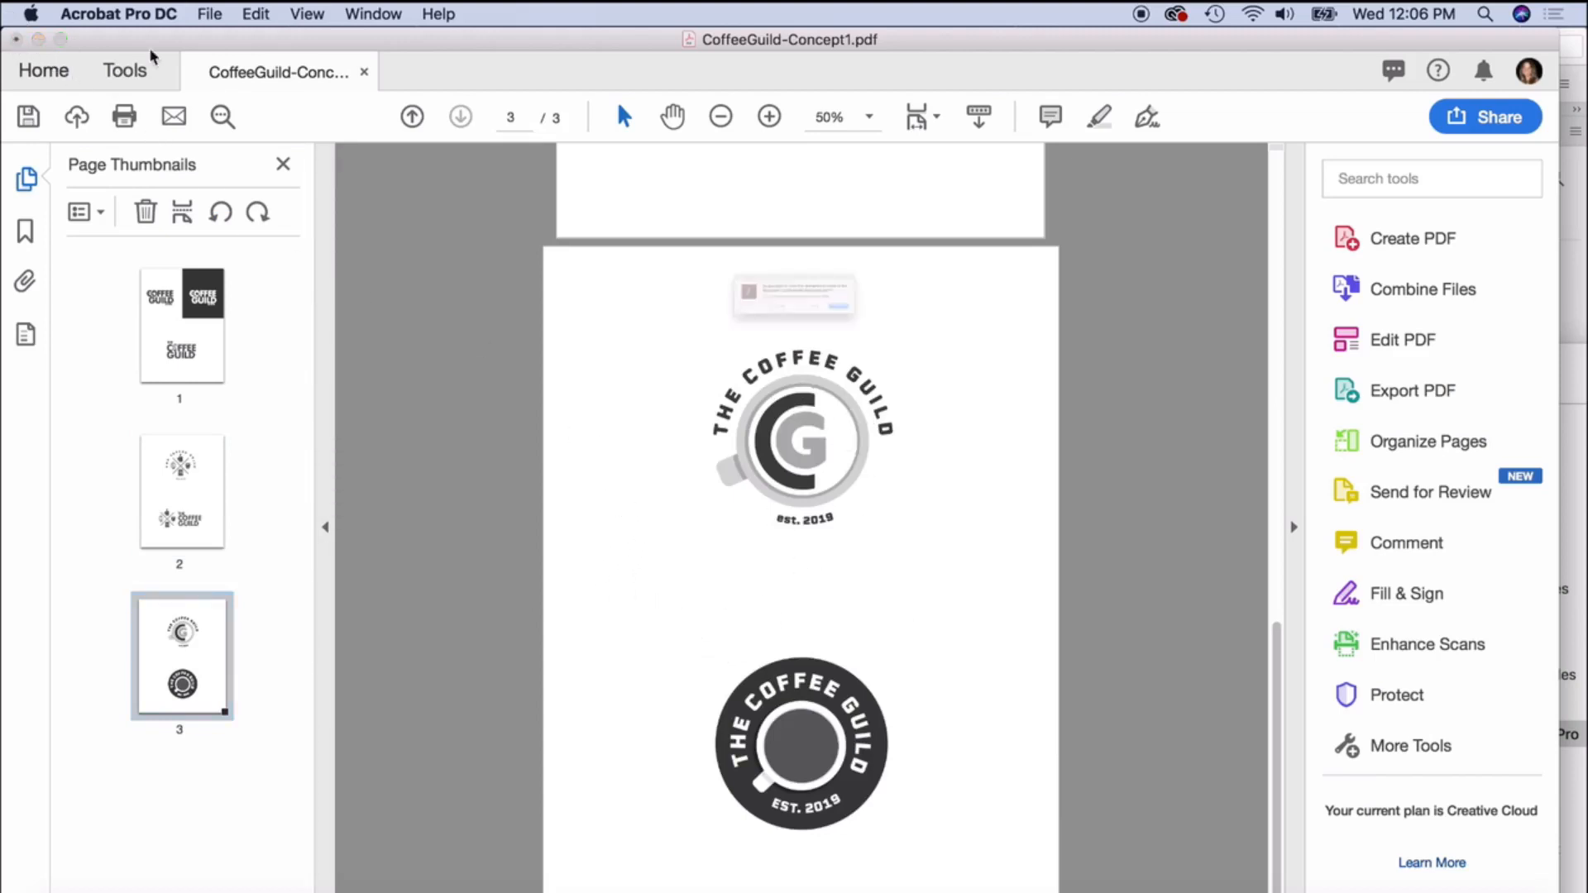
click(977, 343)
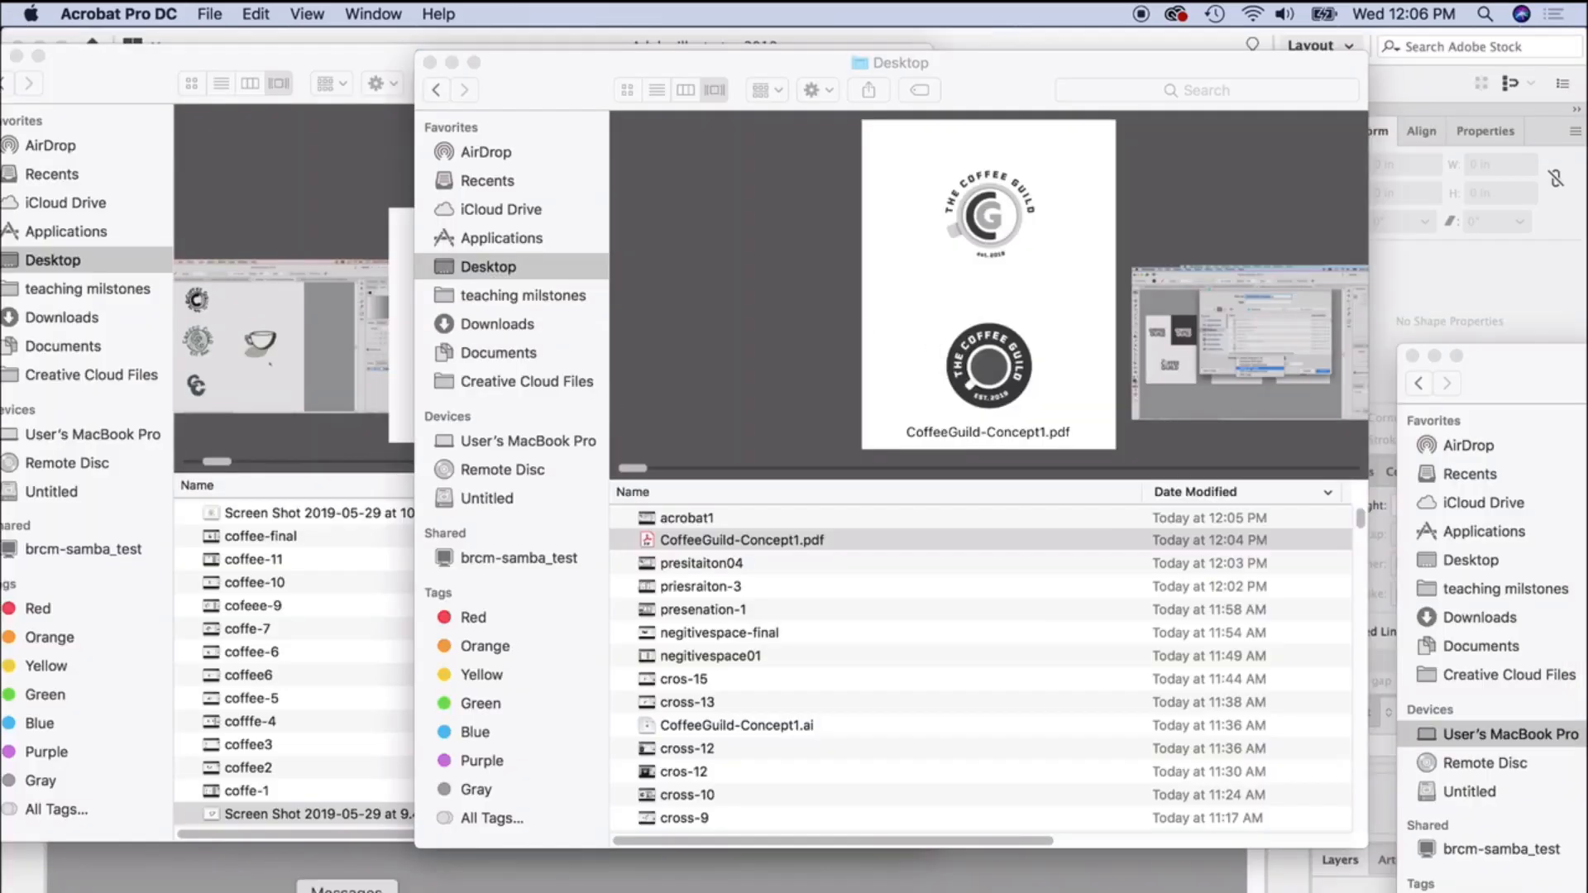
In Illustrator, lighten the golden swatch and its matching Elemental logo accents above the grey version to a paler gold
click(616, 890)
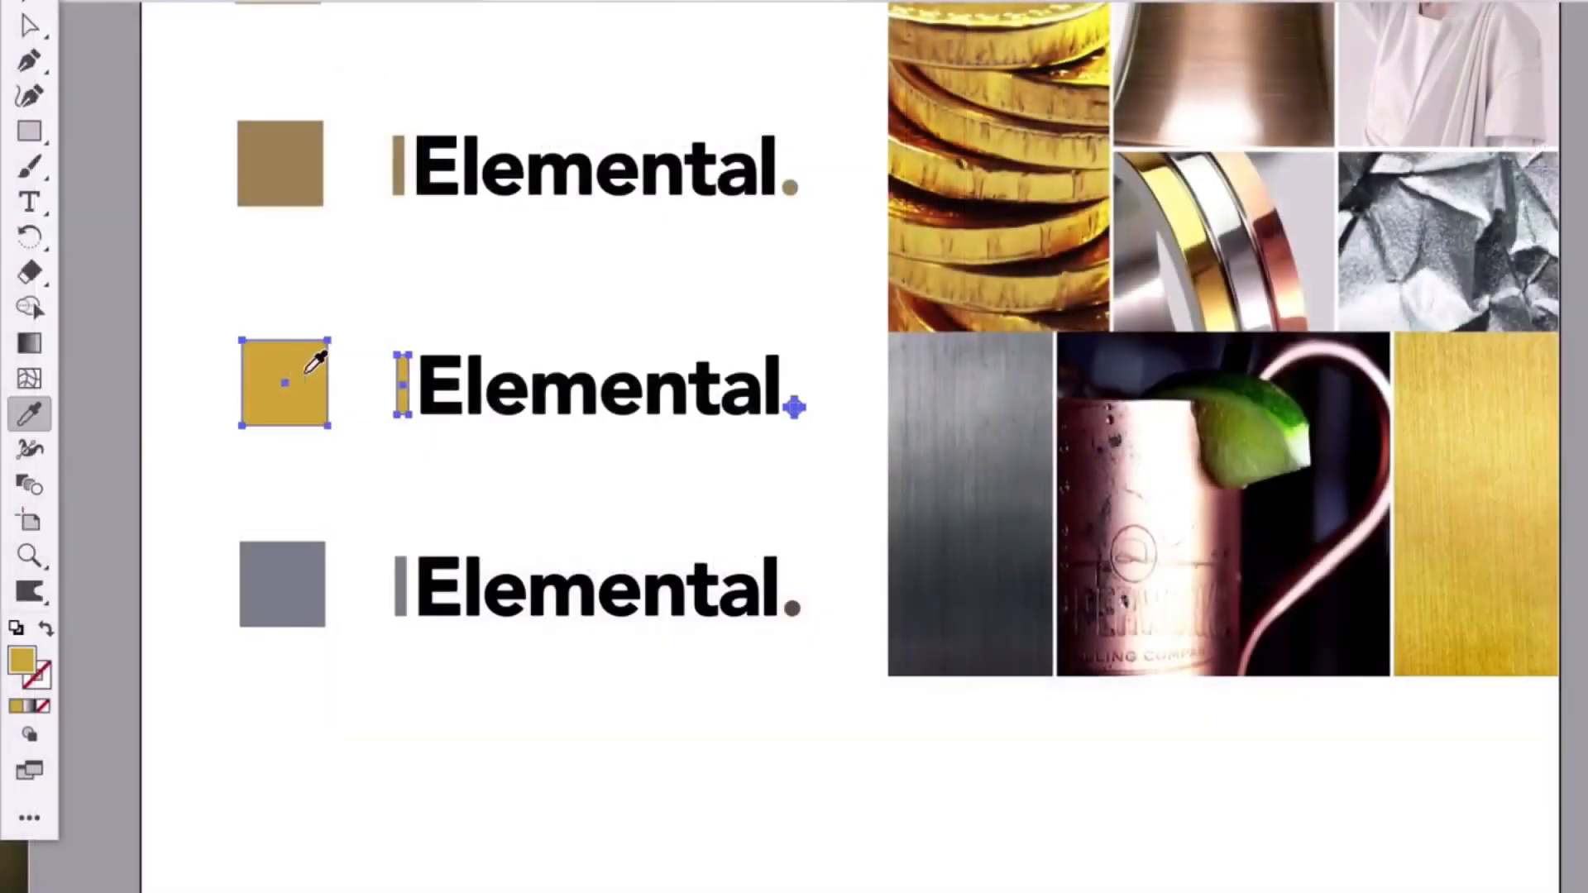
double_click(22, 661)
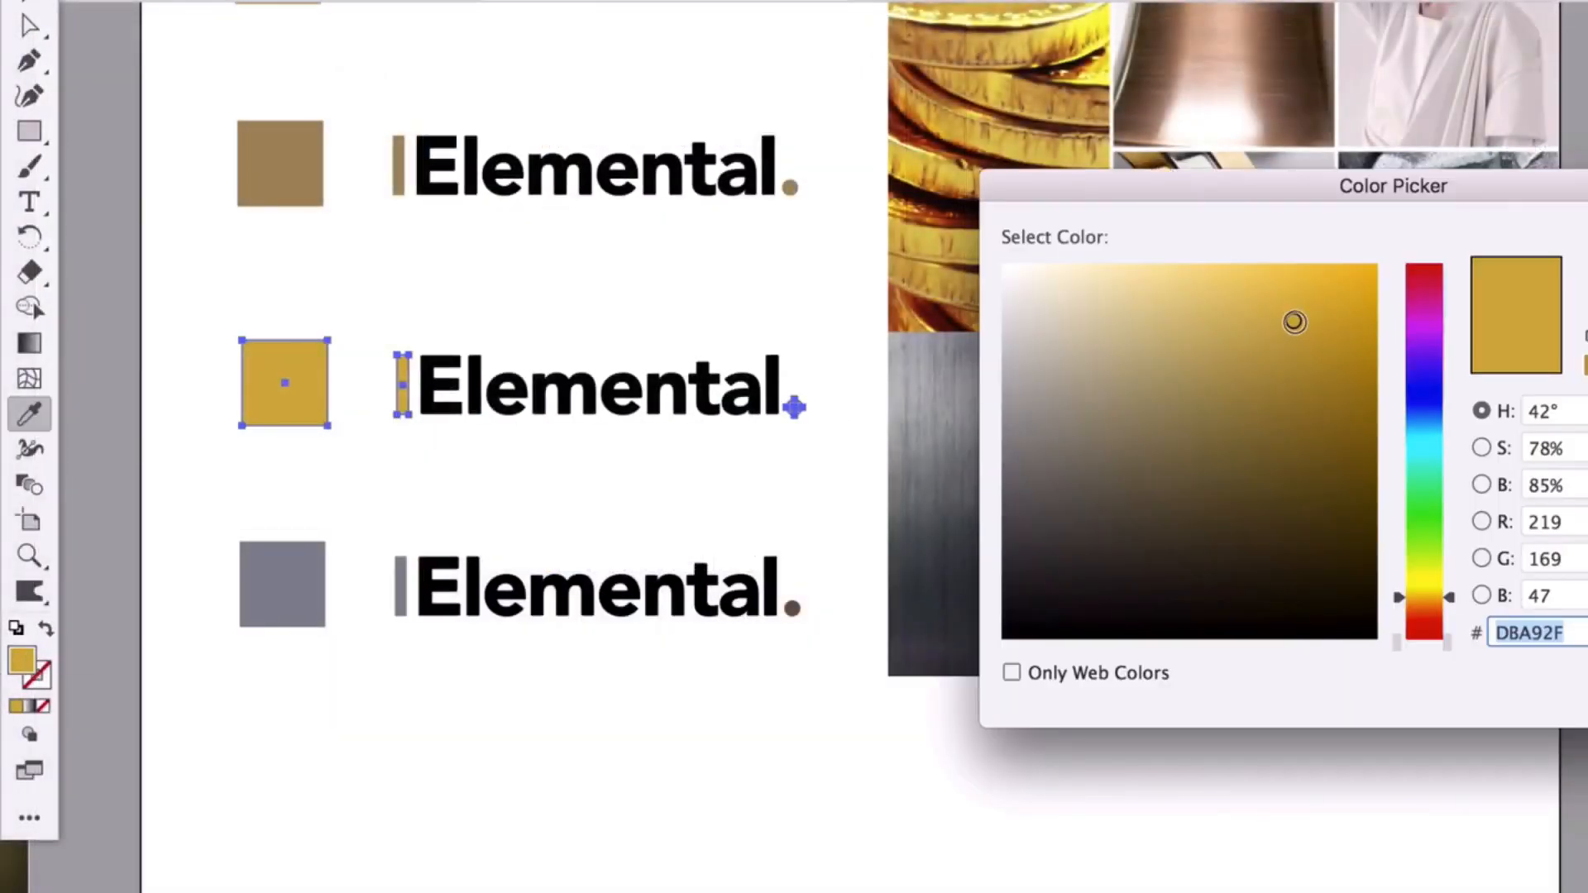
click(1211, 321)
key(Return)
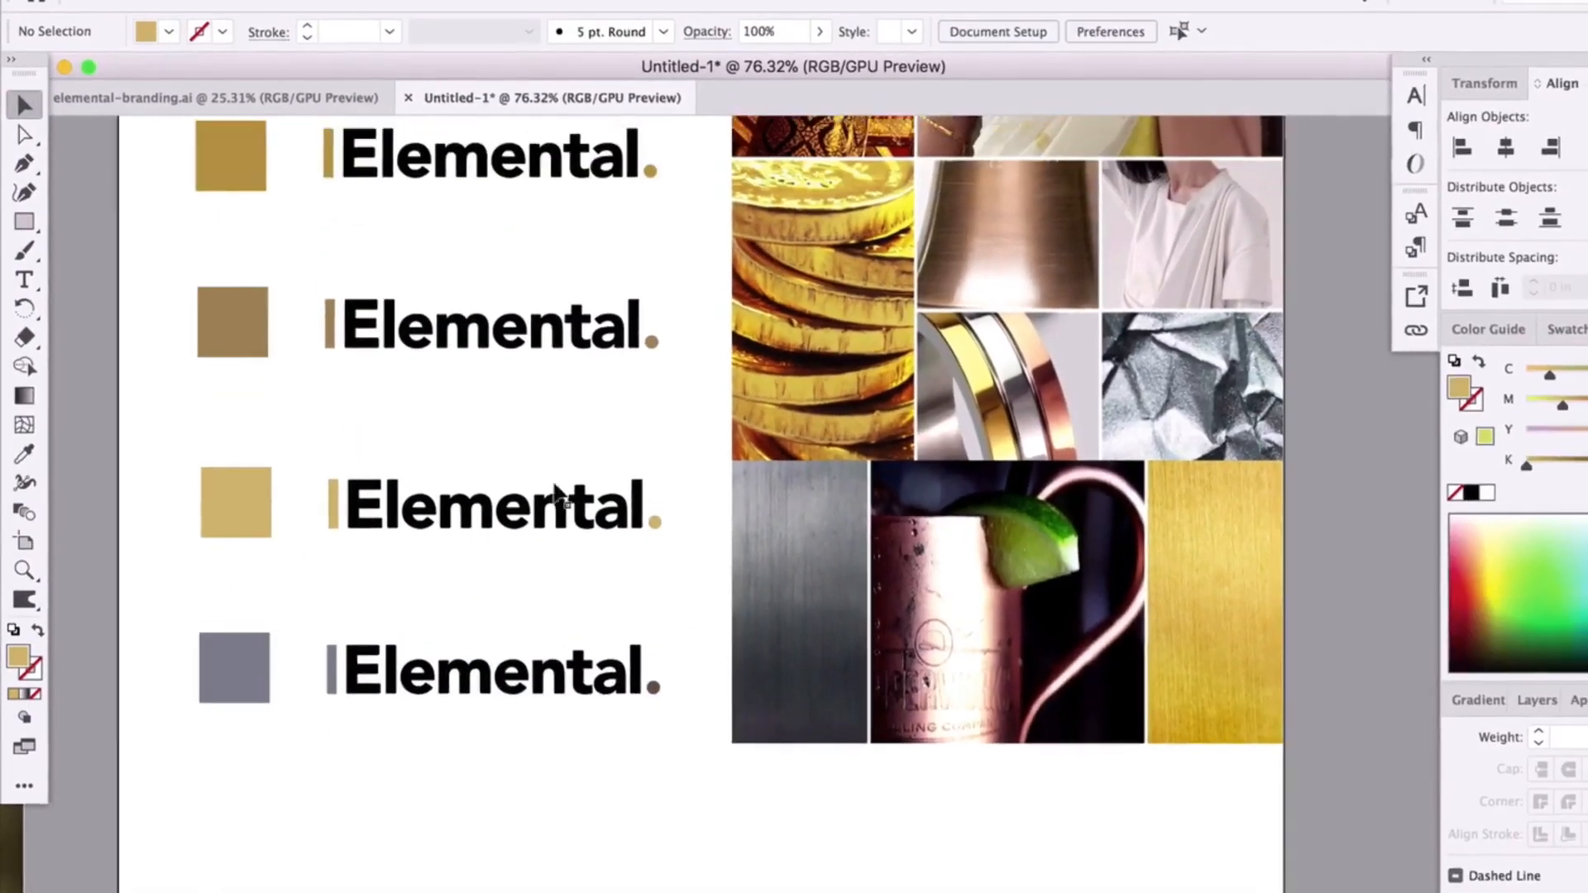
Adjust the fill colour of the brown swatch and the matching bar and period of its Elemental logo
click(232, 322)
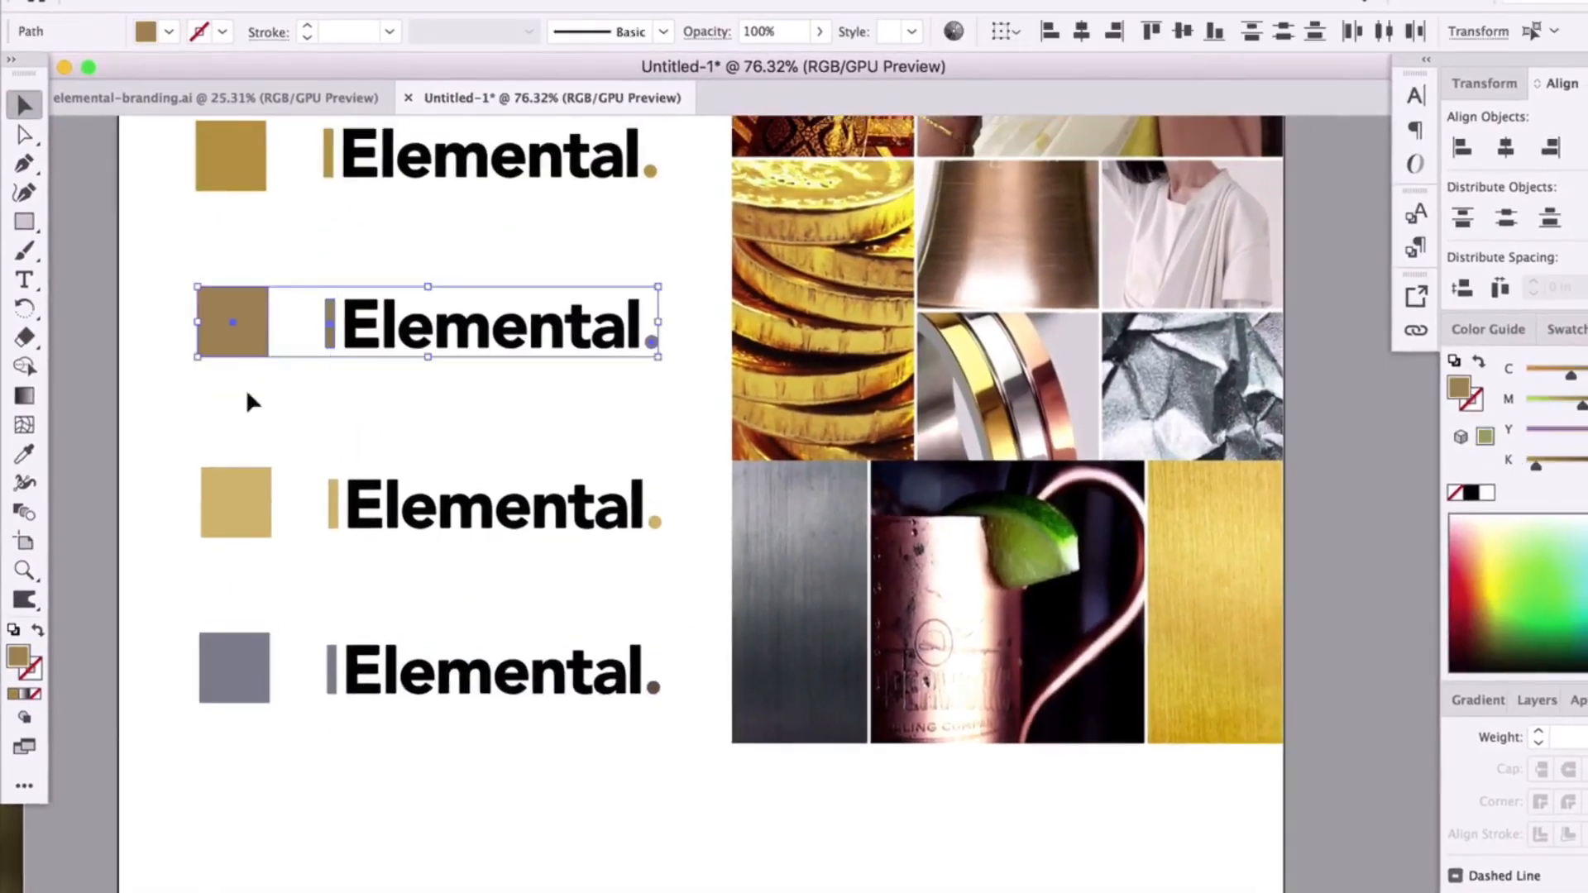
double_click(18, 658)
click(901, 432)
click(1188, 585)
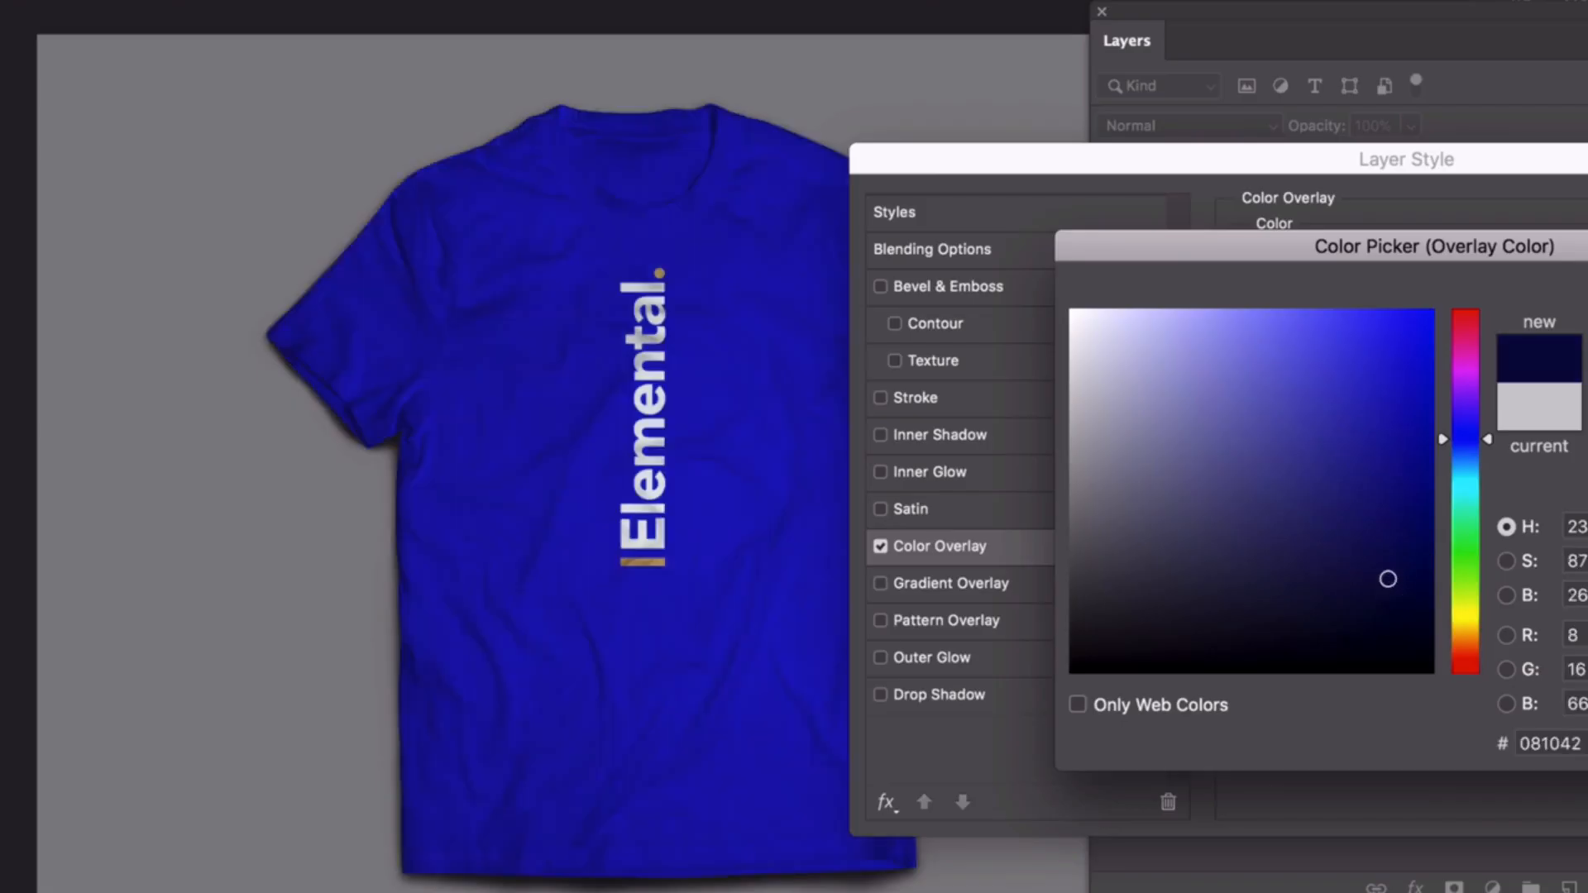
In the Photoshop T-shirt mockup, set the Color Overlay of the T-shirt layer to dark navy 081042
key(Return)
key(Return)
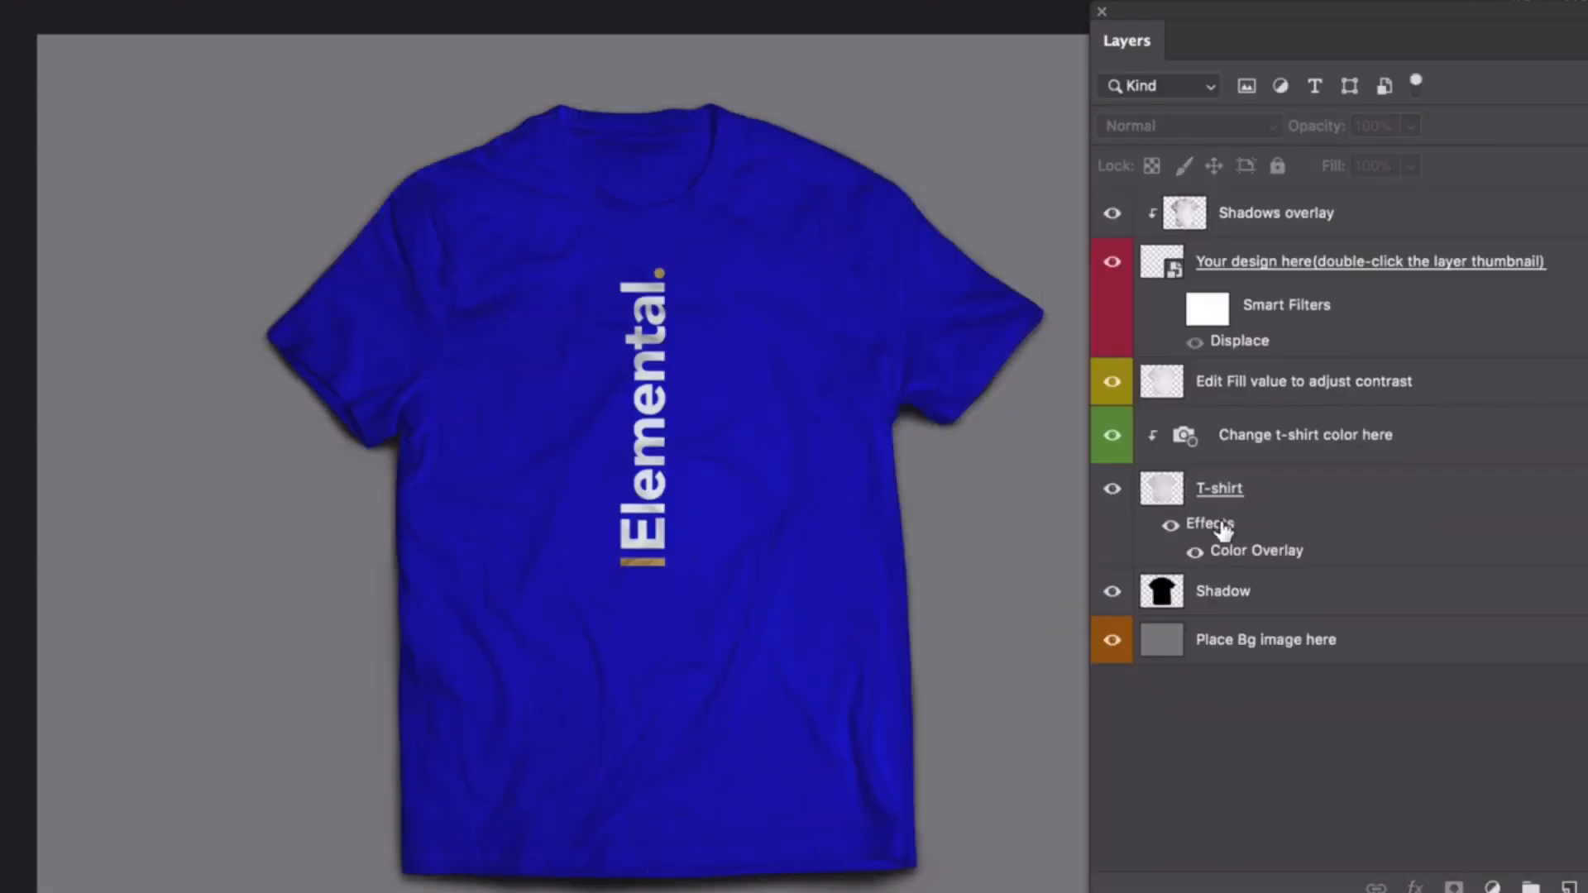
click(1360, 646)
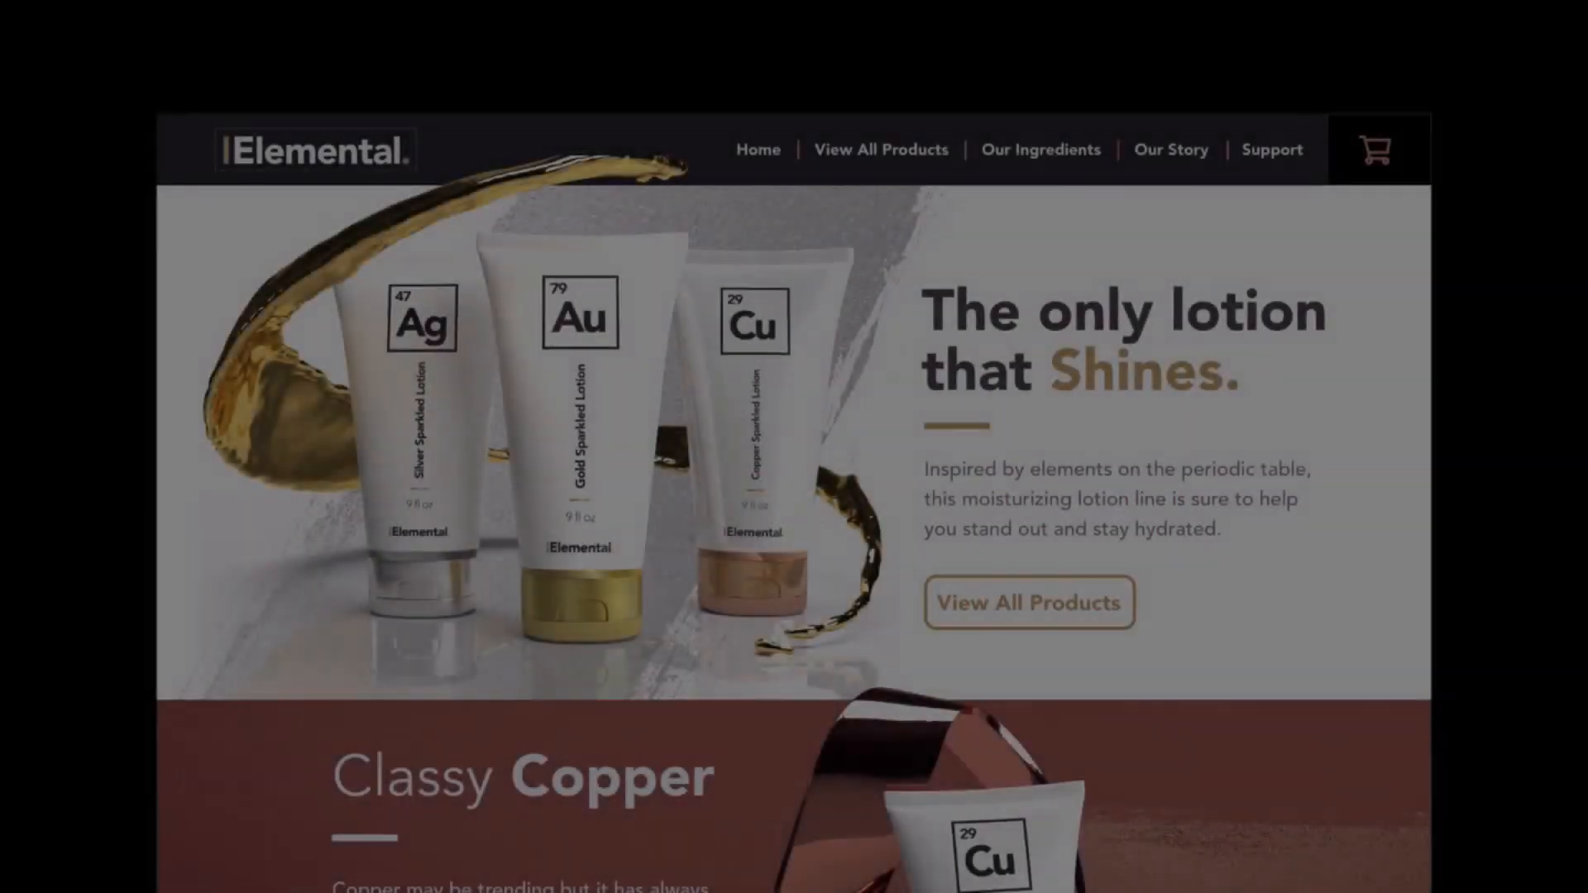
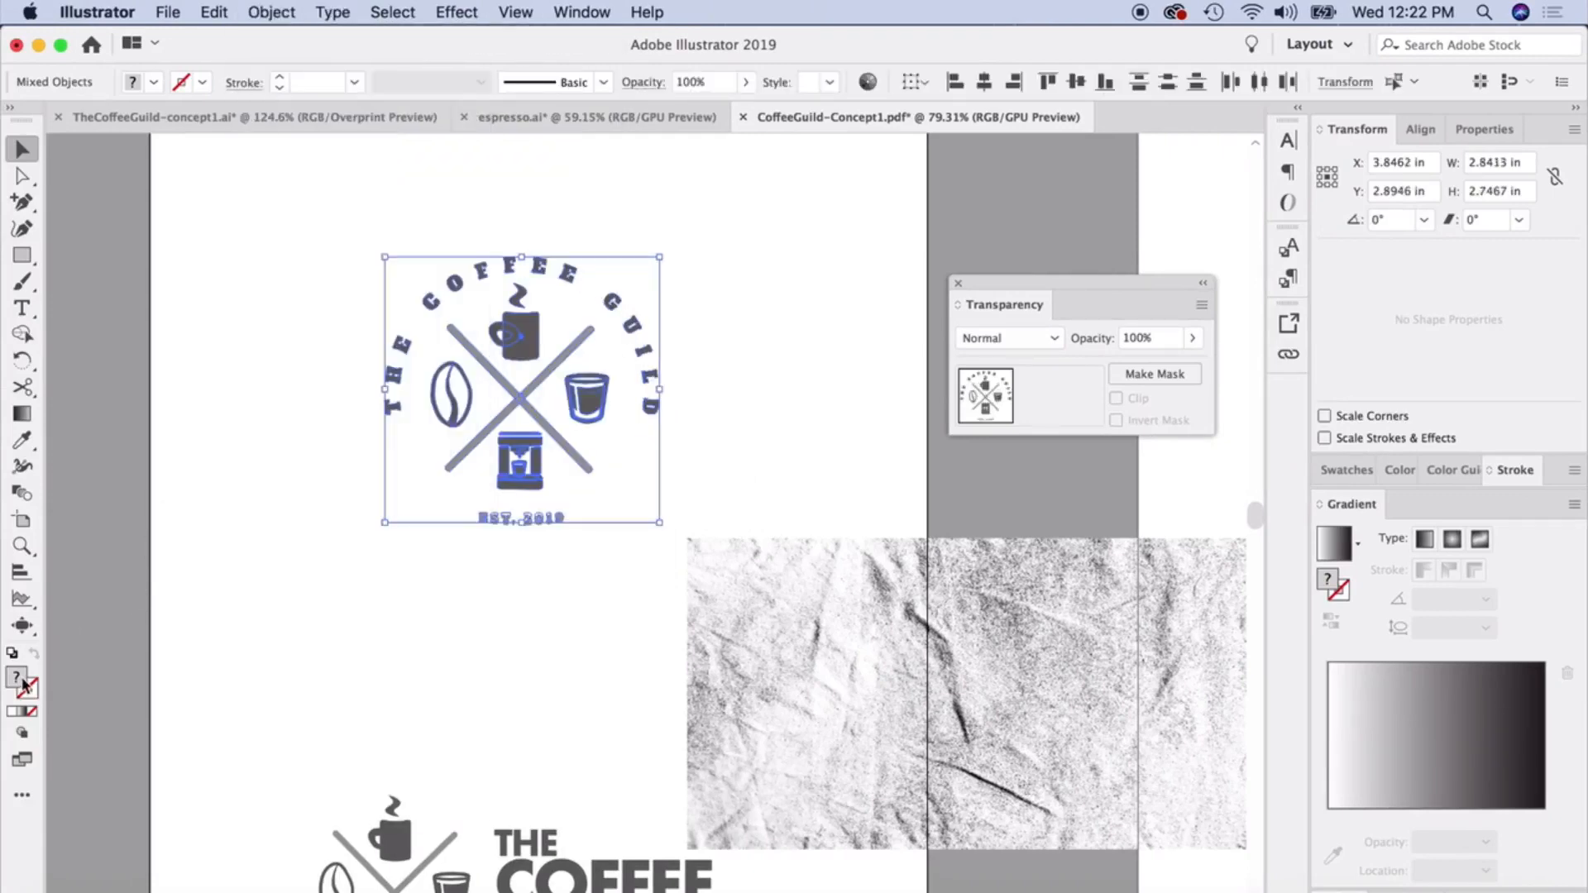
In Illustrator, set the fill of the circular crossed-icon Coffee Guild logo to black
double_click(22, 683)
drag(832, 761, 709, 829)
click(1241, 552)
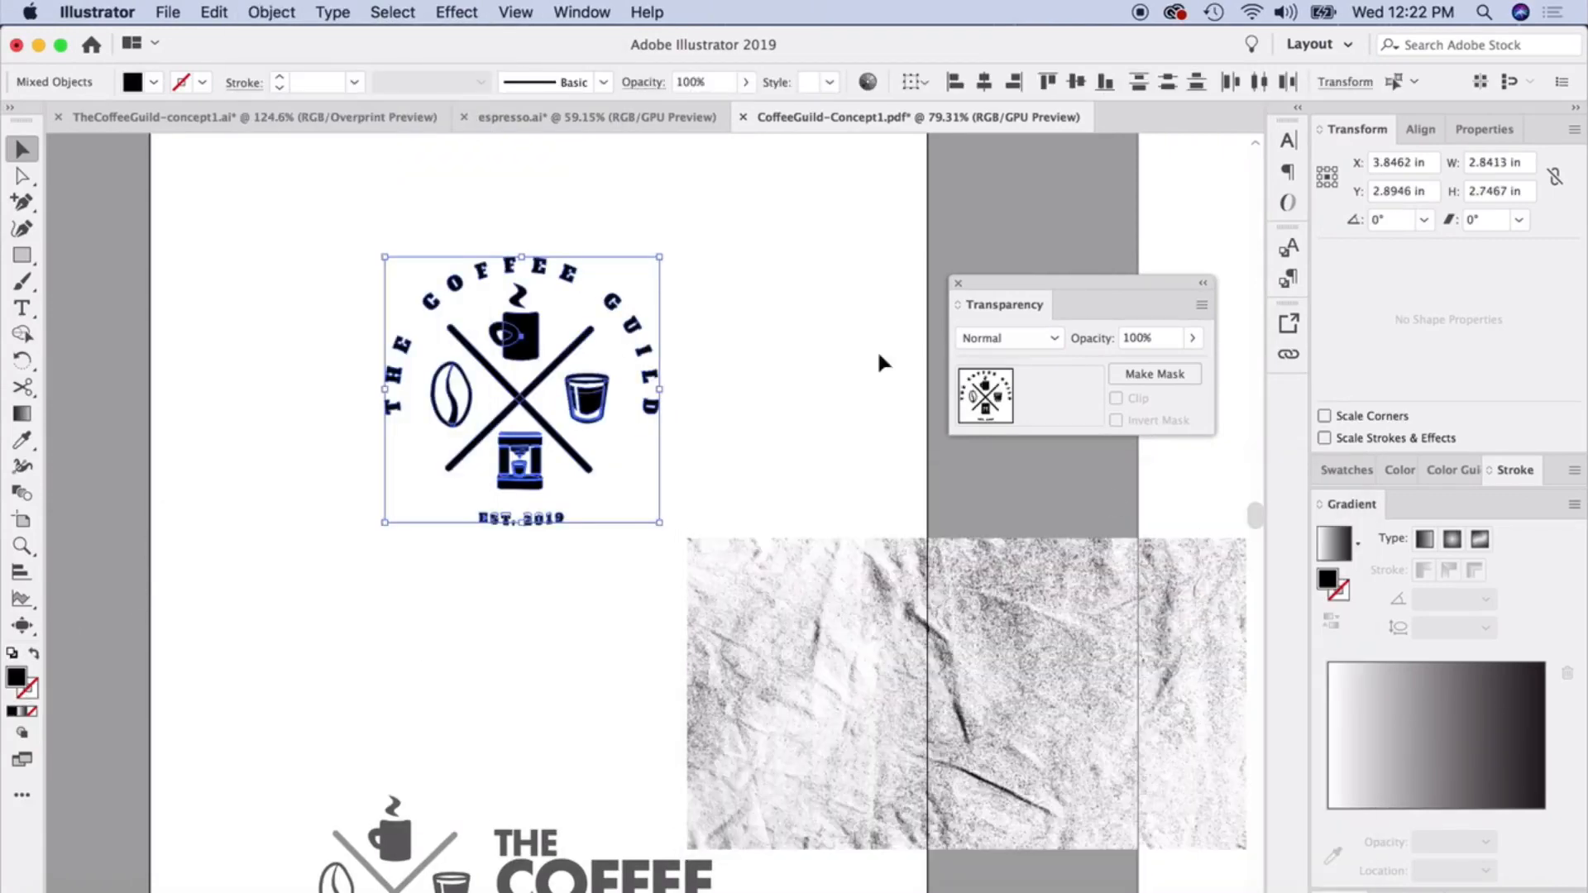
Place the crumpled texture image over the circular crossed-icon logo and make it the logo's opacity mask
click(915, 471)
drag(970, 656, 543, 338)
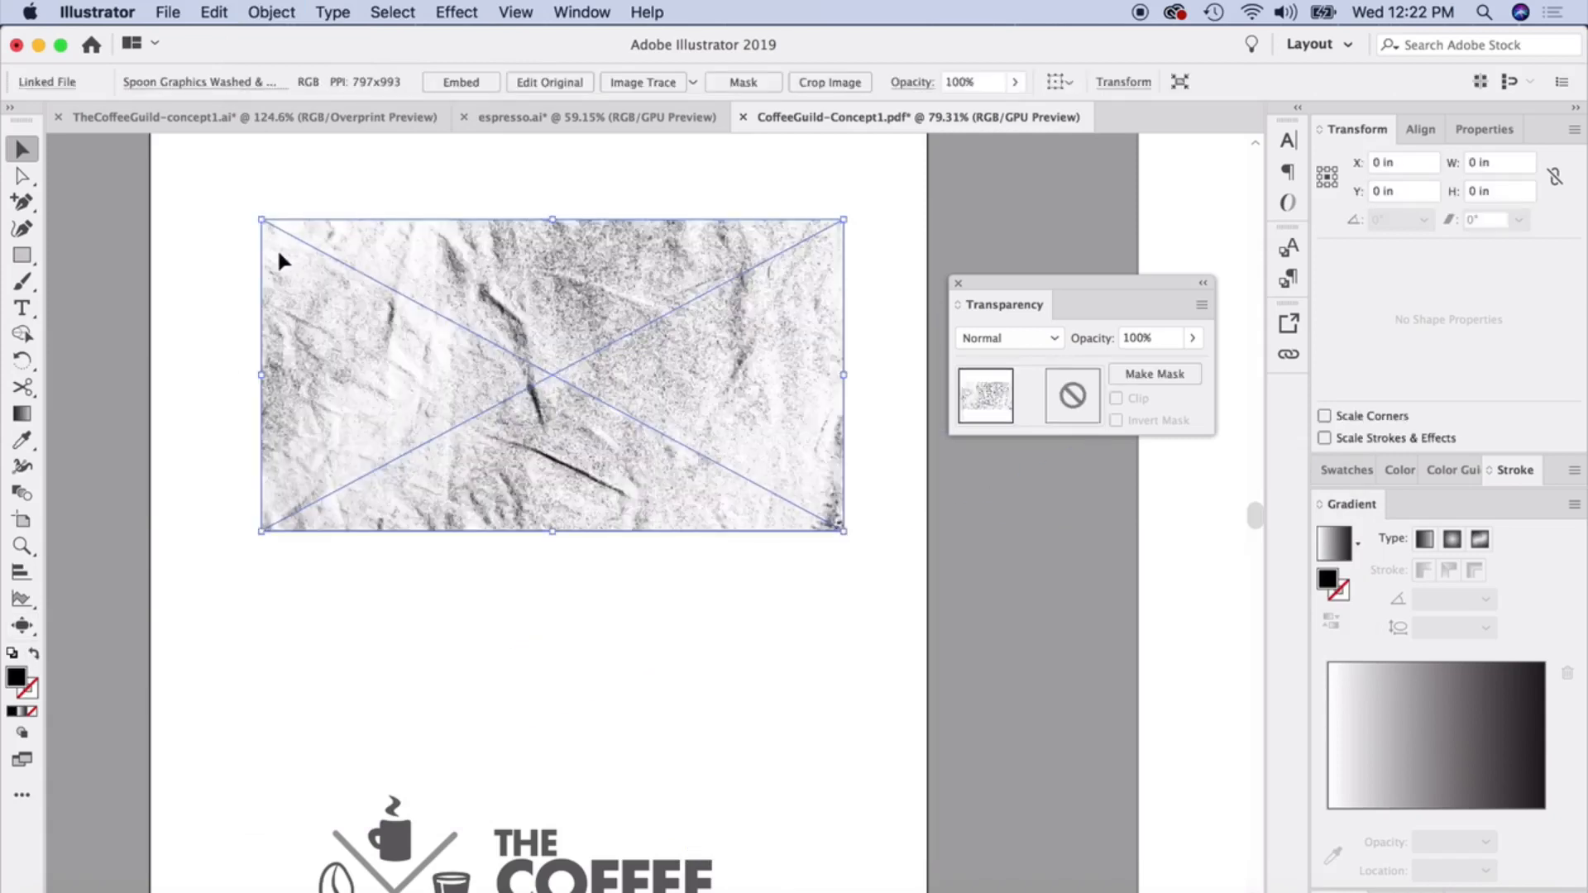
drag(211, 226, 776, 571)
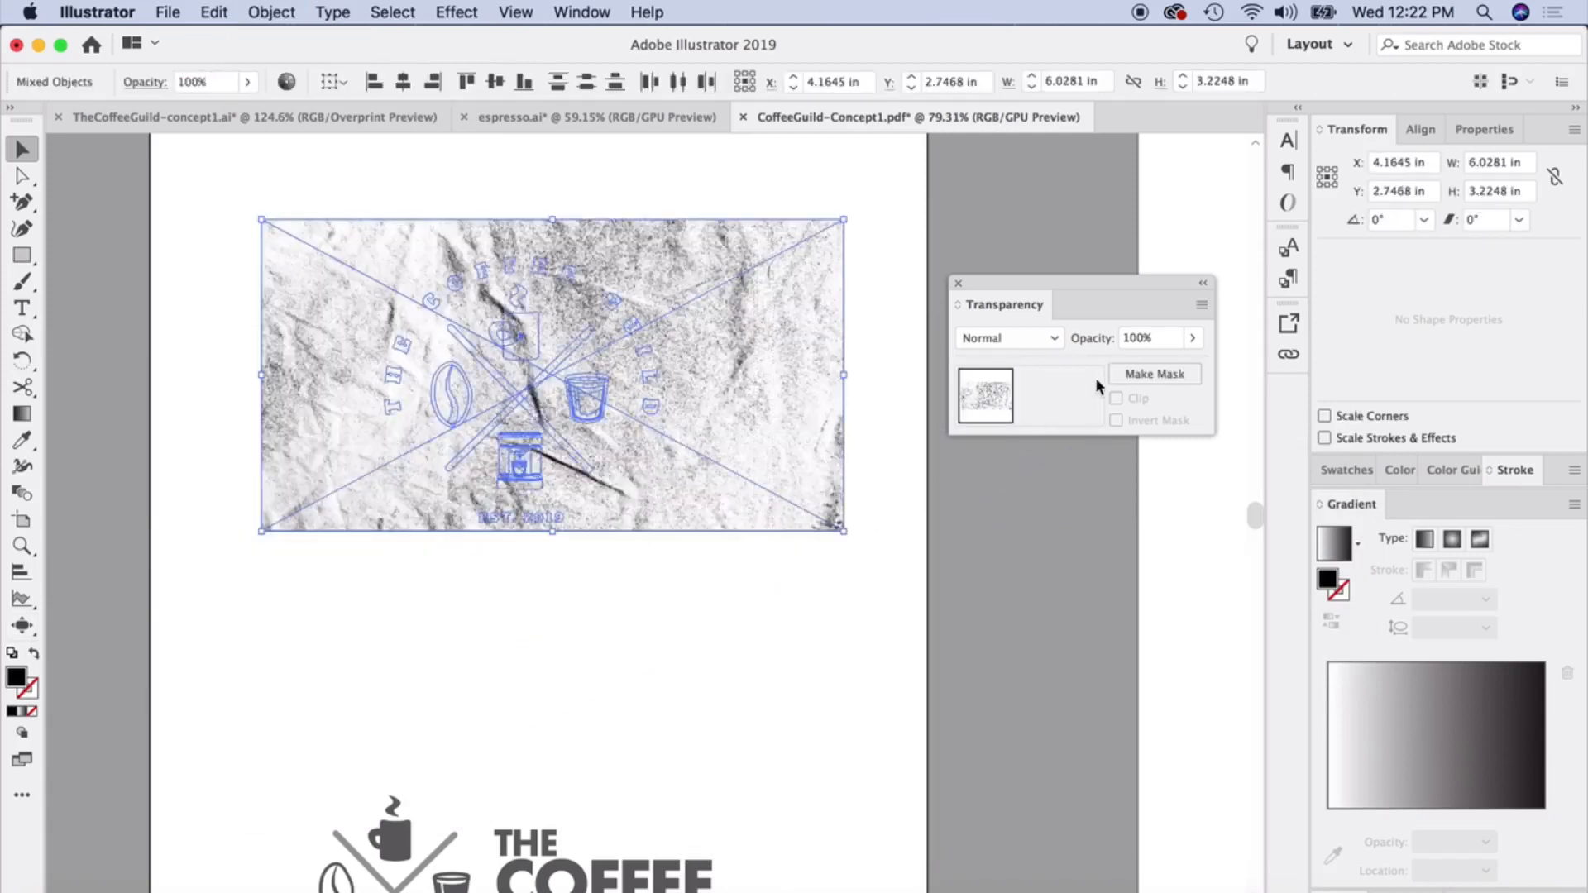
click(1154, 374)
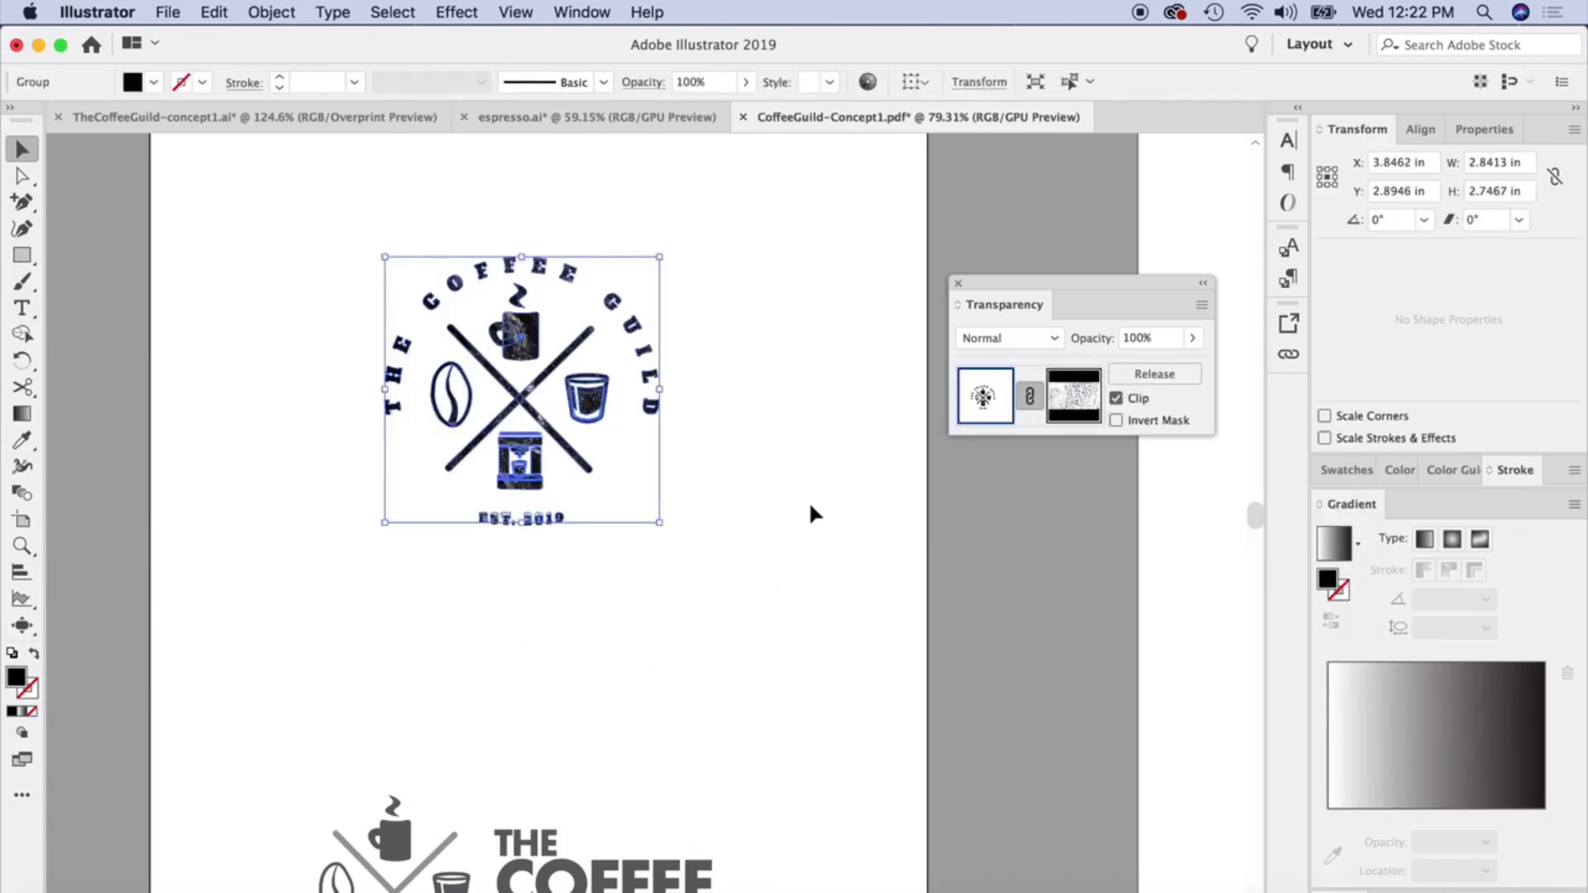
Reposition the texture image inside the circular crossed-icon logo's opacity mask to change how the artwork is distressed
click(1073, 396)
drag(573, 298, 596, 405)
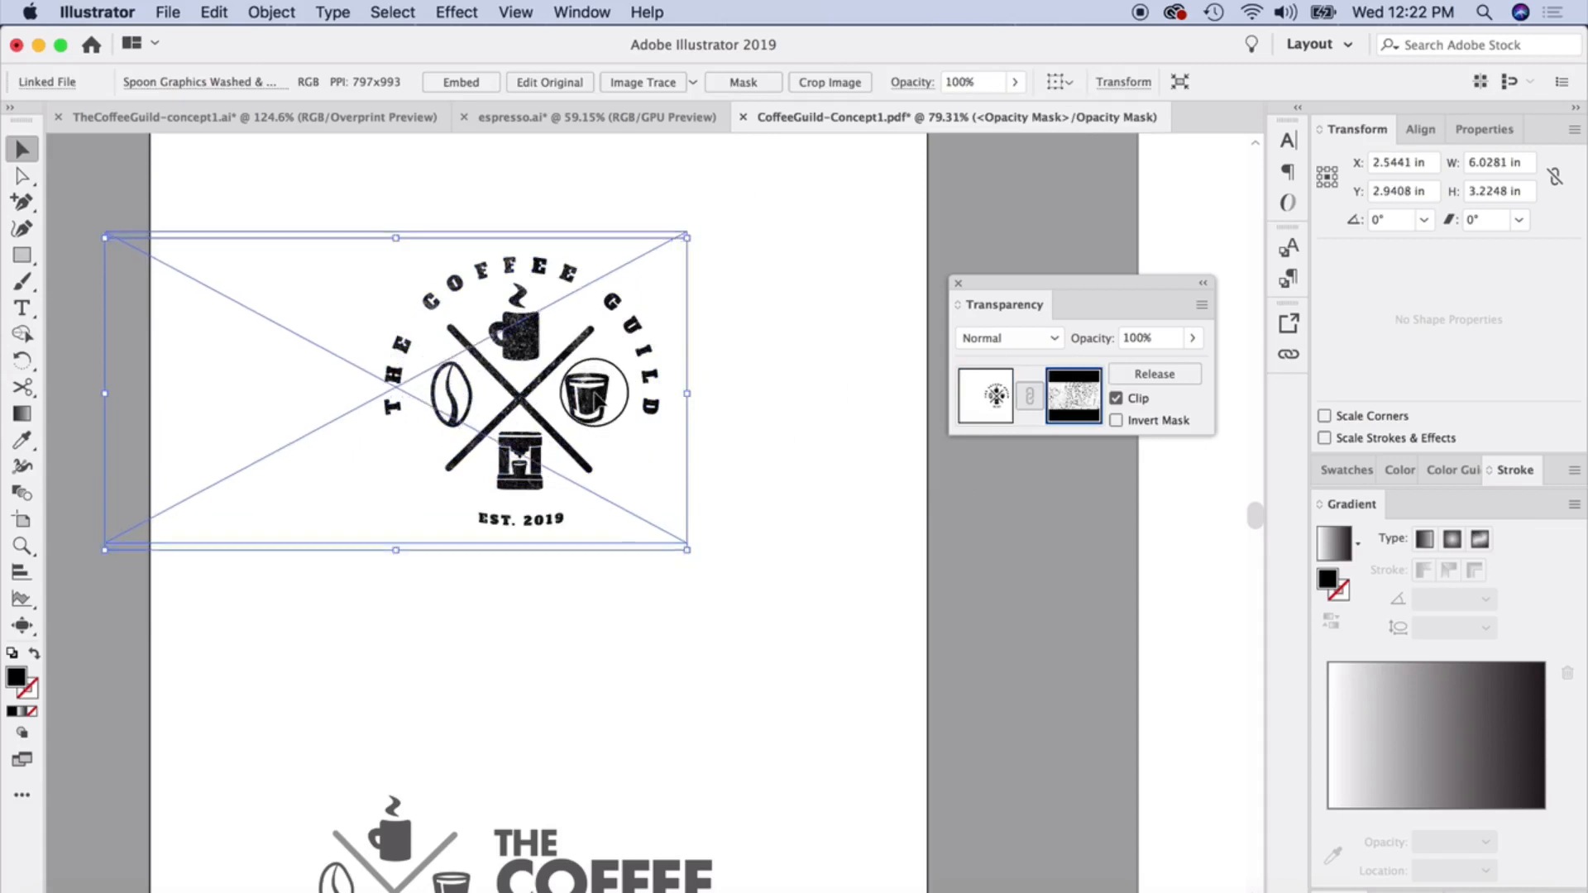
click(165, 404)
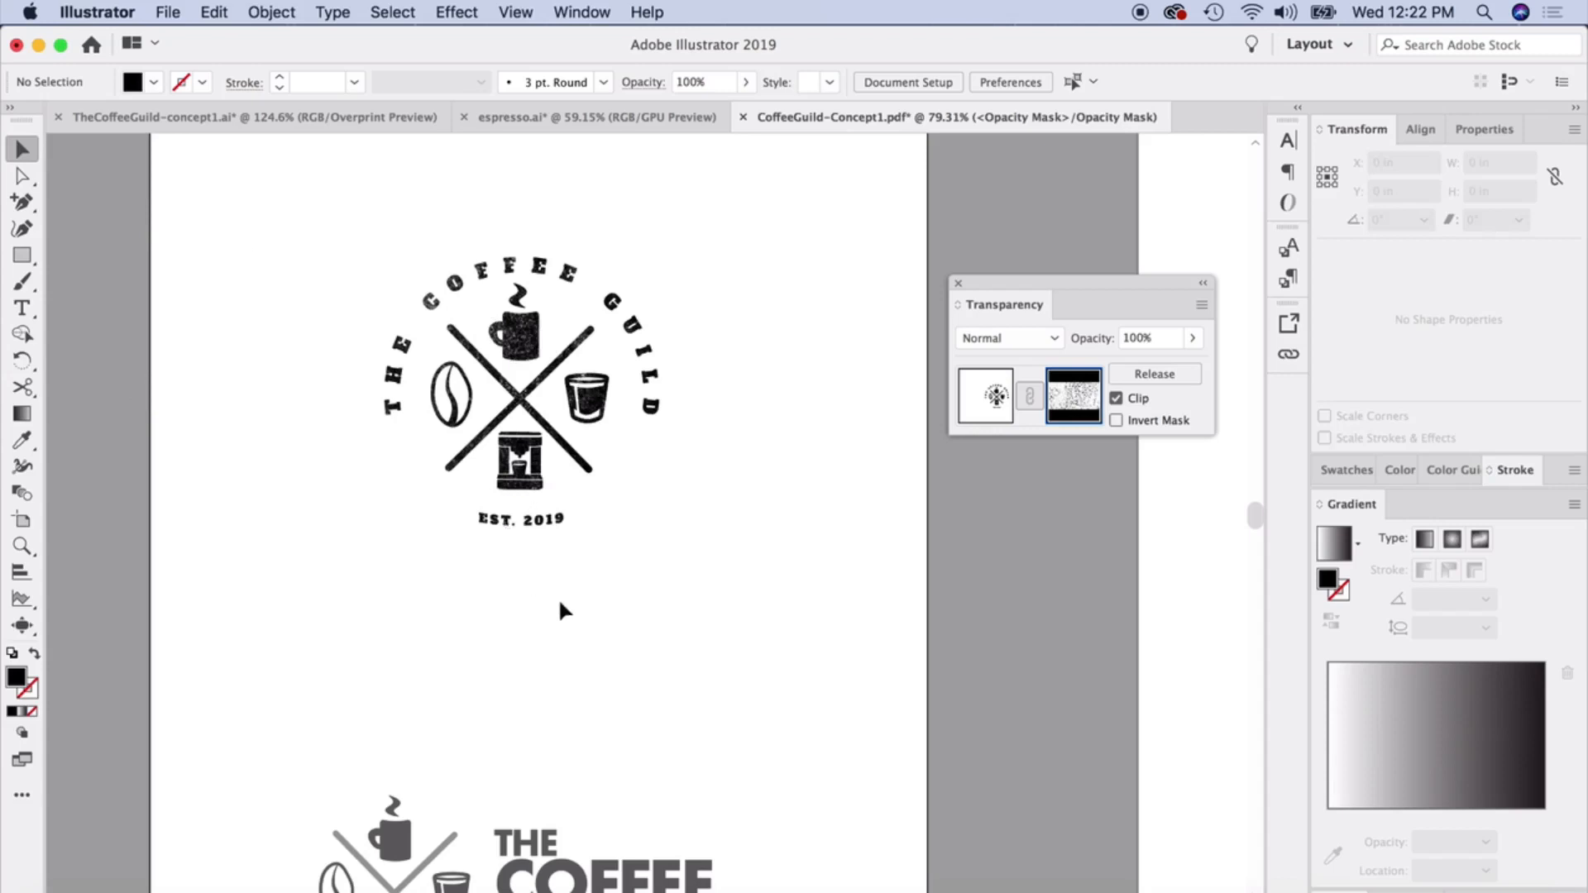
Stop editing the circular crossed-icon logo's opacity mask and return to the normal artwork
scroll(560, 606, right, 10)
scroll(559, 591, right, 5)
scroll(559, 583, up, 2)
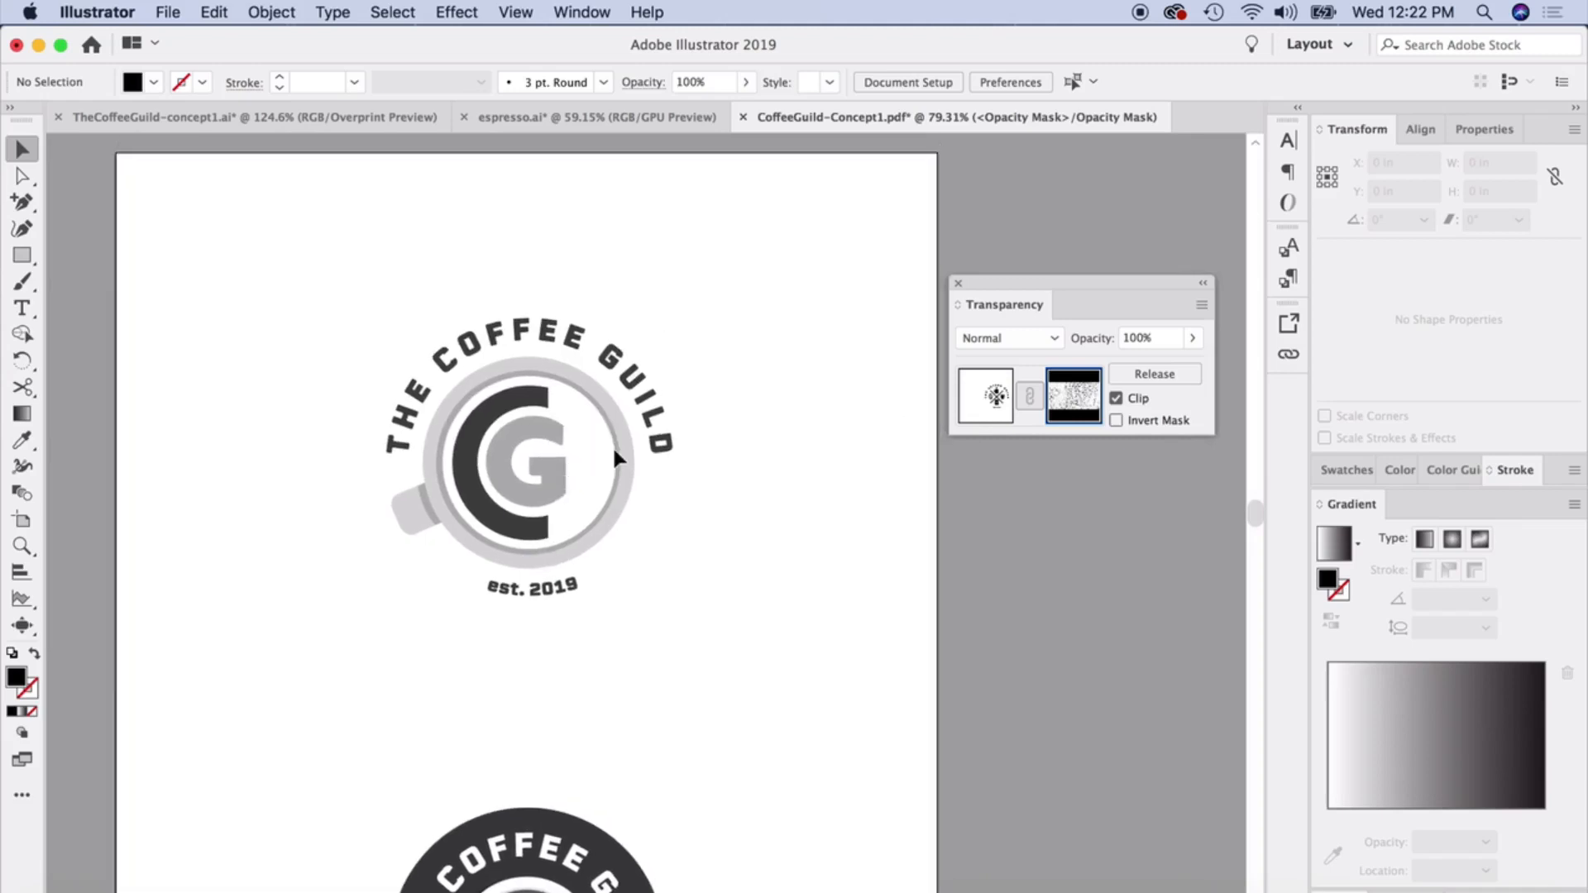
scroll(603, 576, down, 5)
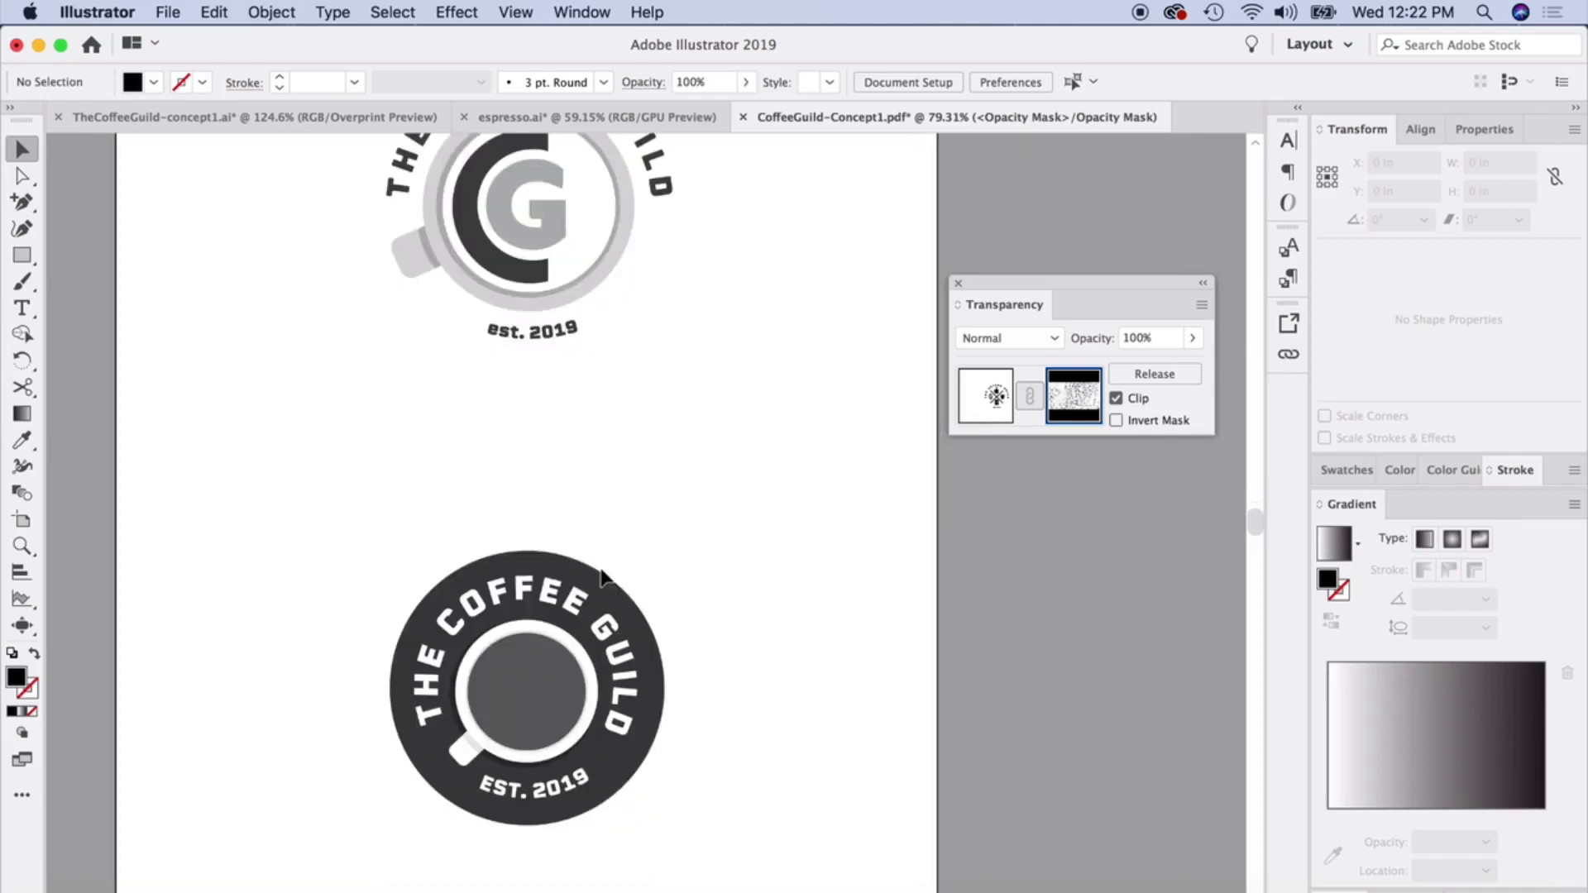
scroll(579, 546, left, 1)
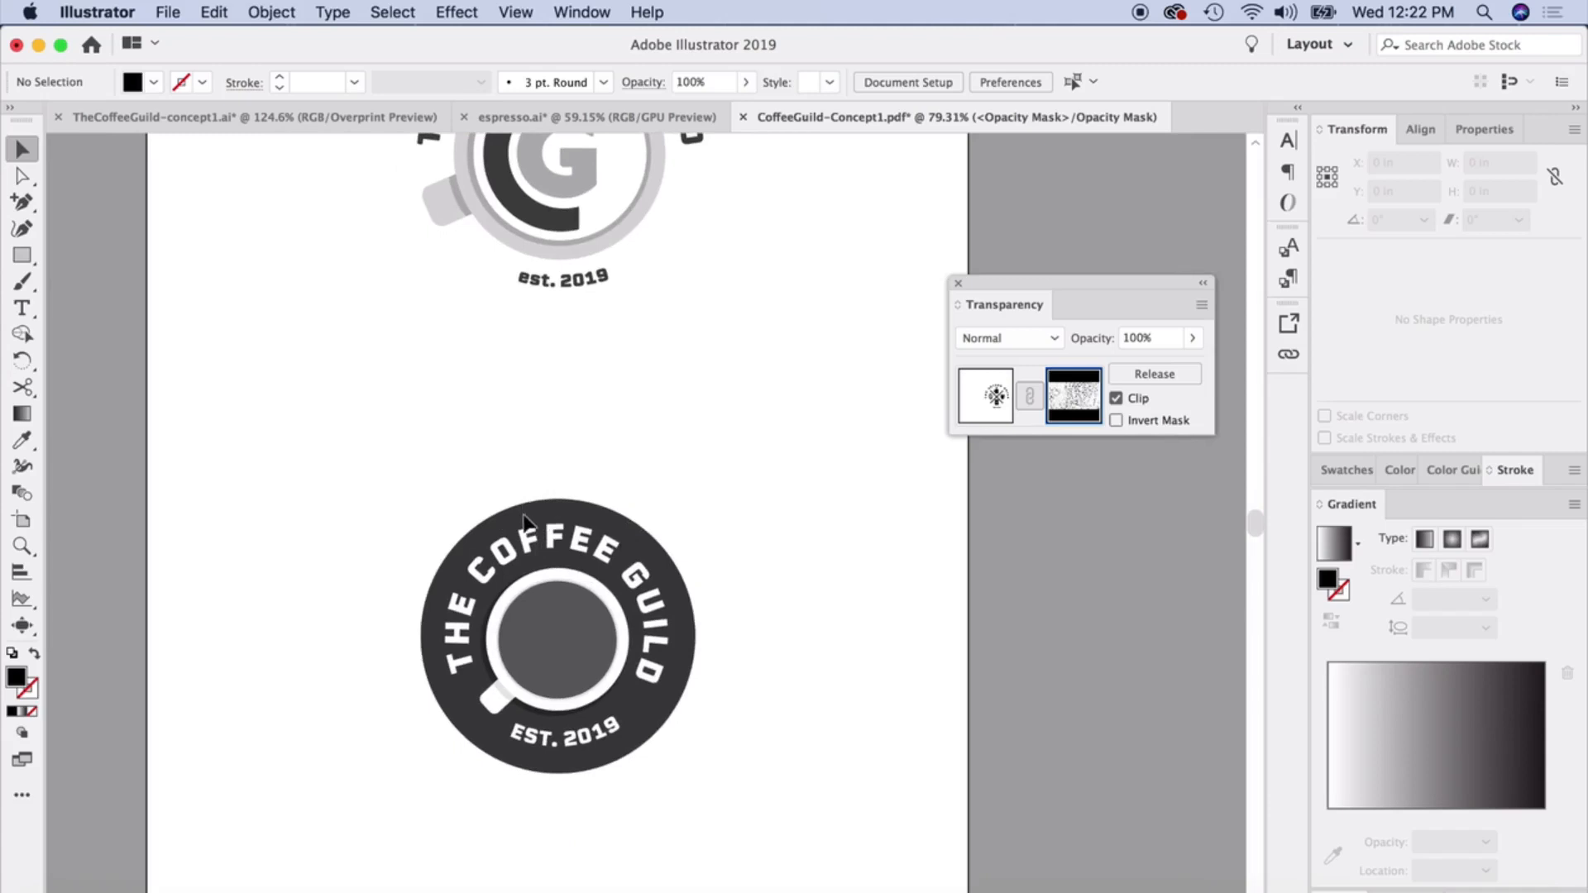
scroll(505, 523, left, 10)
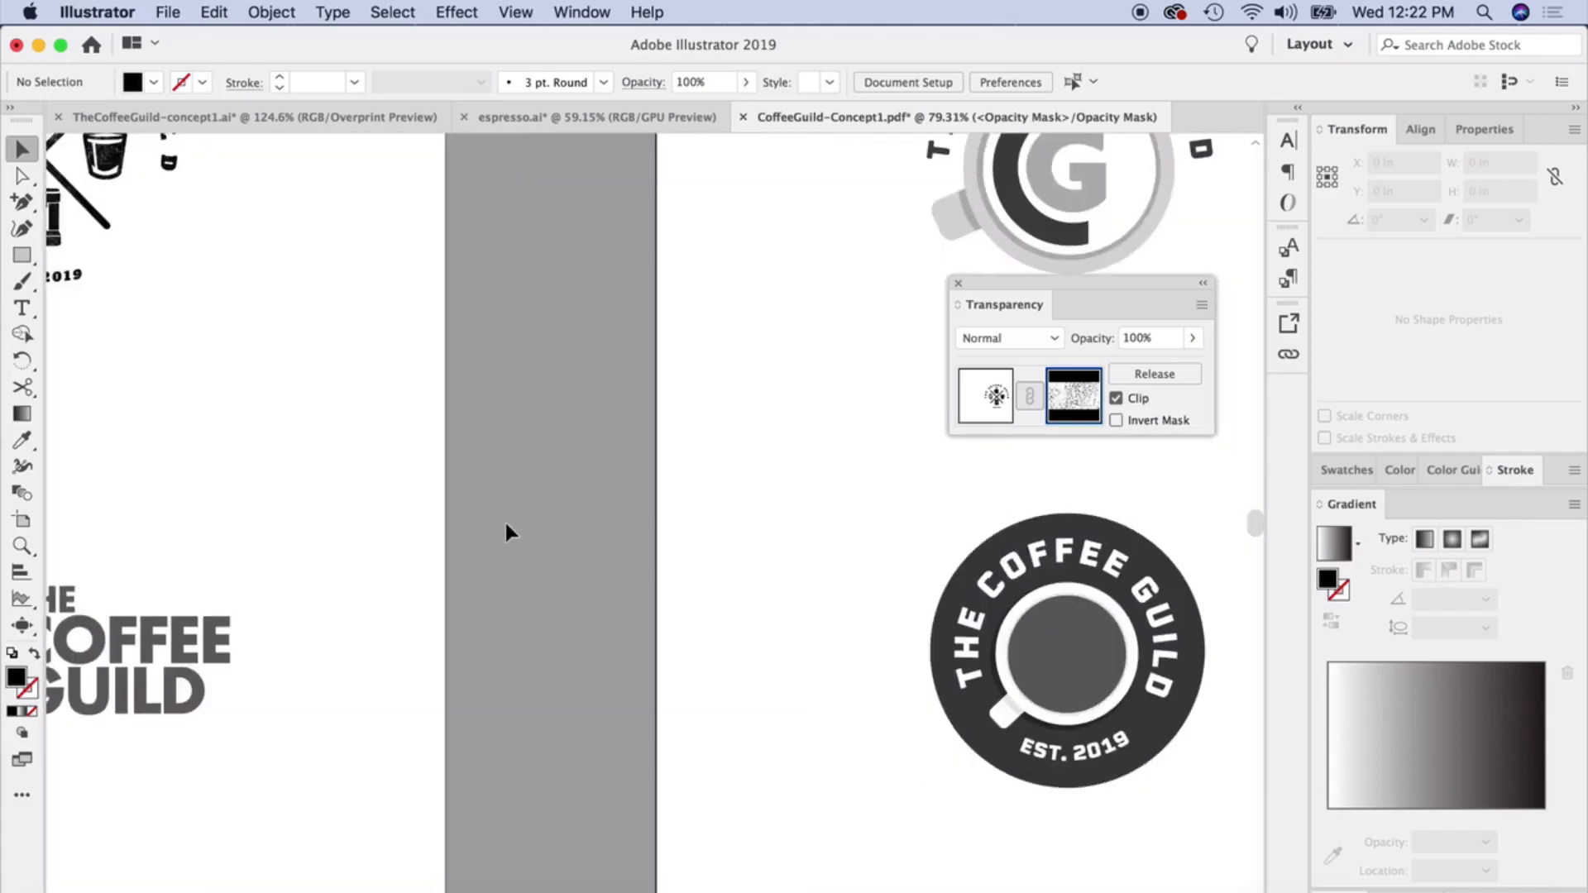
scroll(488, 514, up, 4)
click(259, 362)
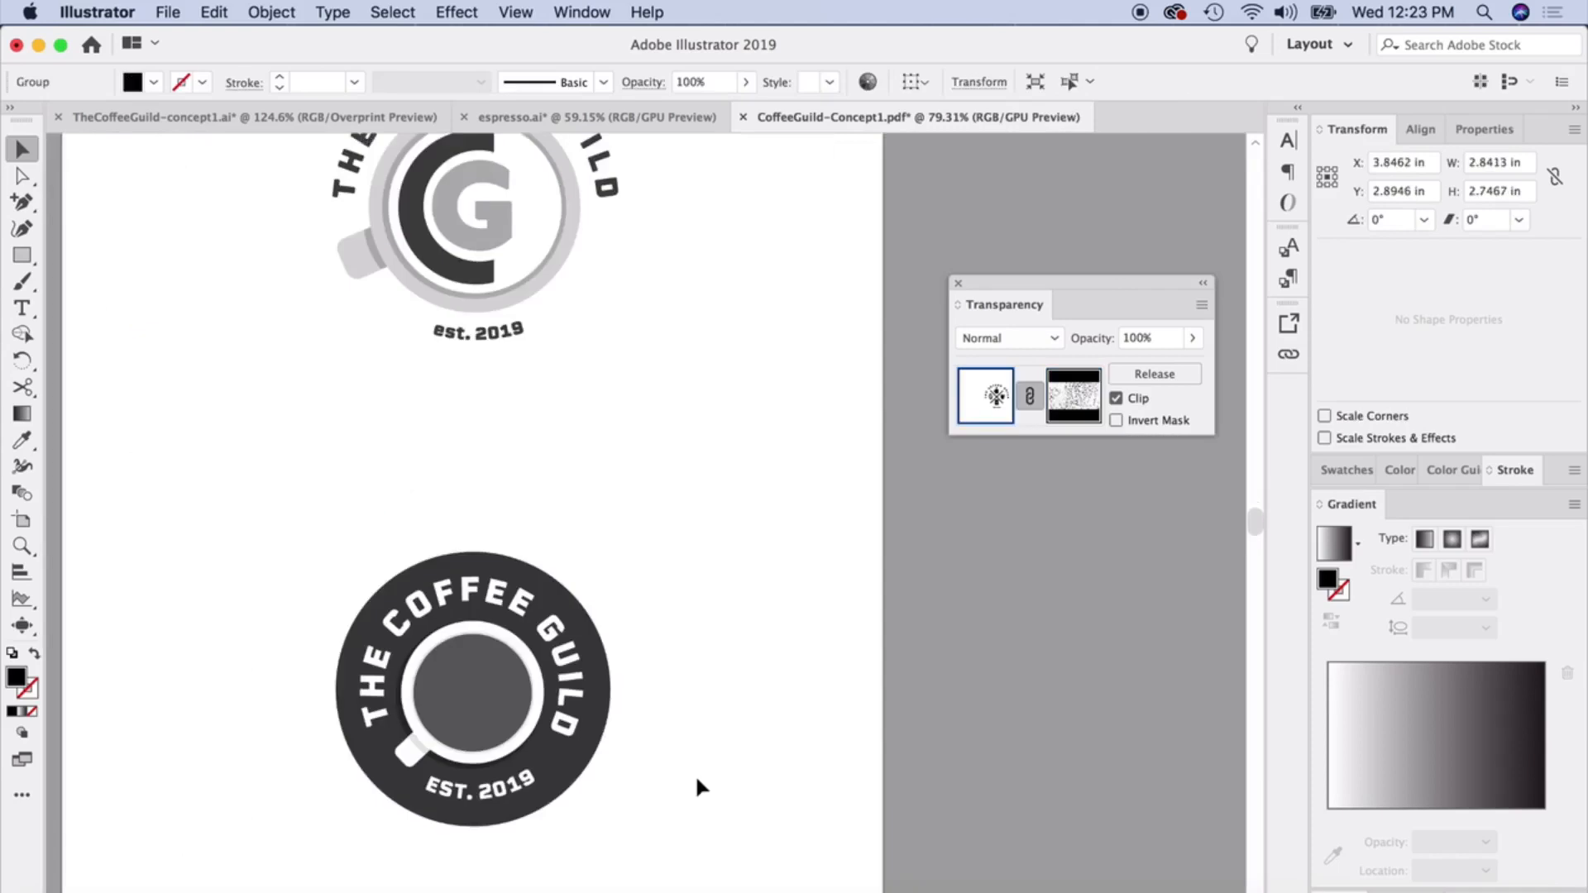
Paste a copy of the crumpled texture image and position it over the upper part of the dark round cup badge
scroll(695, 786, right, 4)
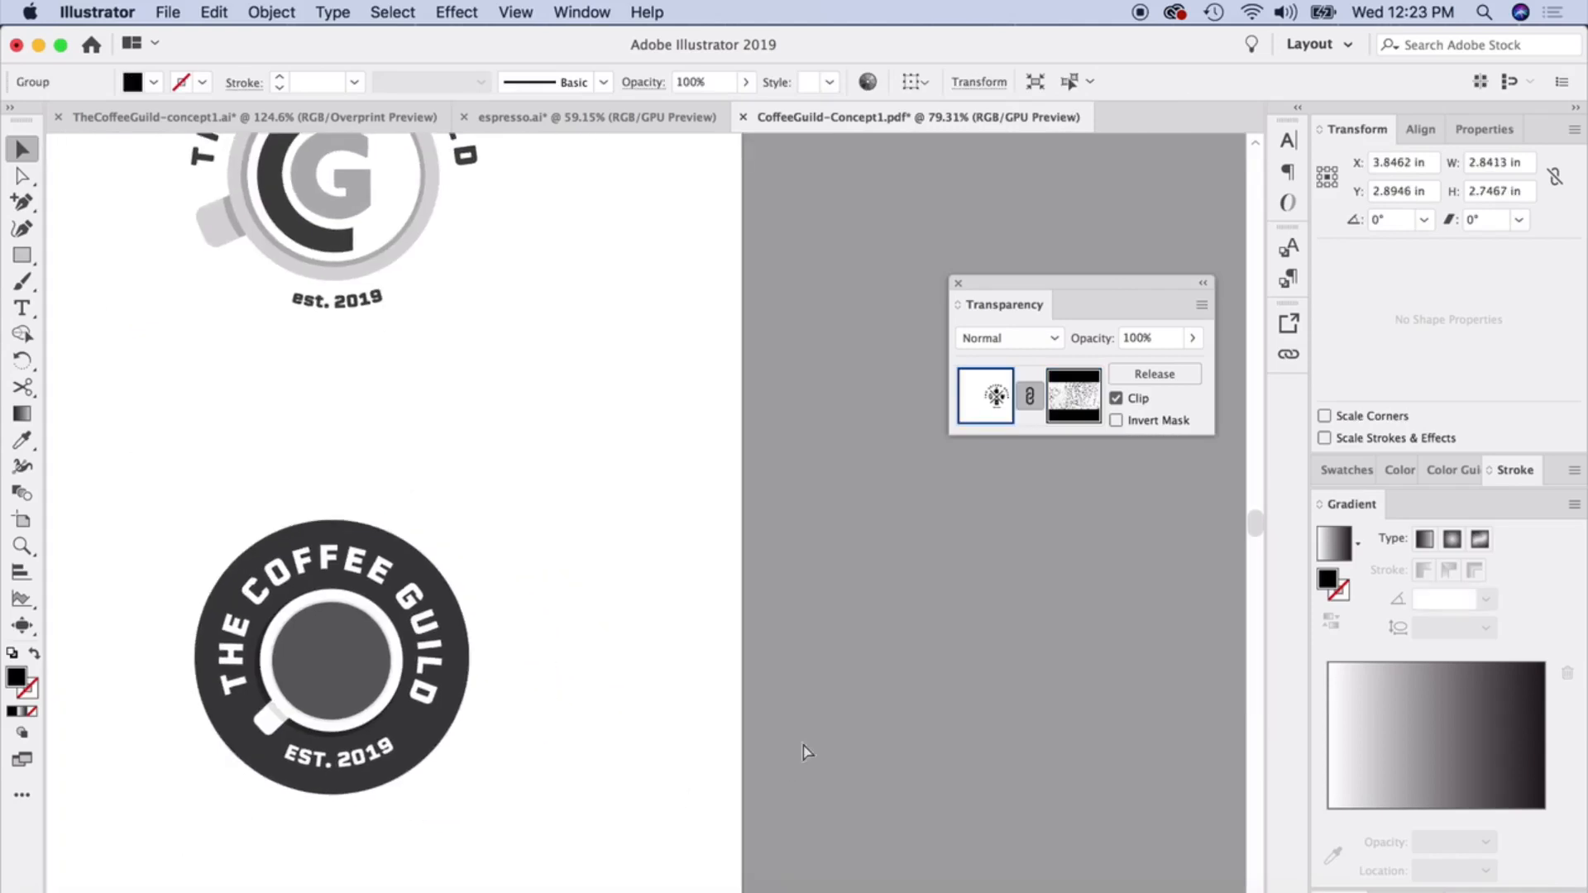
key(super+v)
drag(684, 541, 910, 579)
click(1174, 377)
click(1128, 516)
drag(486, 556, 453, 555)
drag(720, 400, 1038, 730)
key(Delete)
drag(455, 686, 631, 450)
Apply the texture as an opacity mask to the dark background circle of the round cup badge
scroll(518, 731, left, 4)
click(410, 685)
shift+click(514, 444)
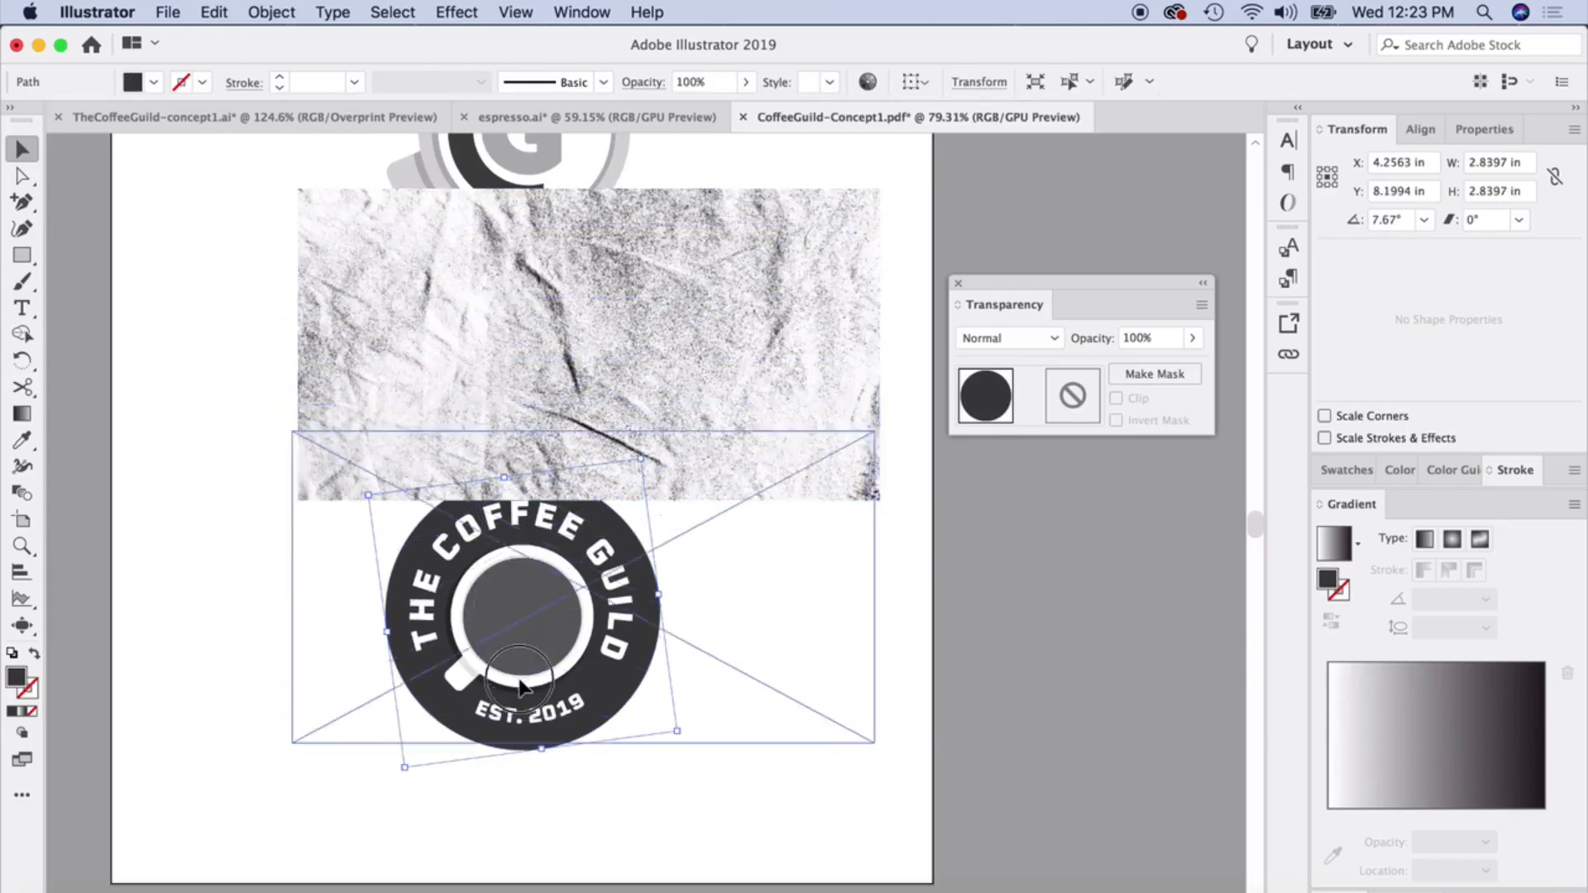
click(1155, 374)
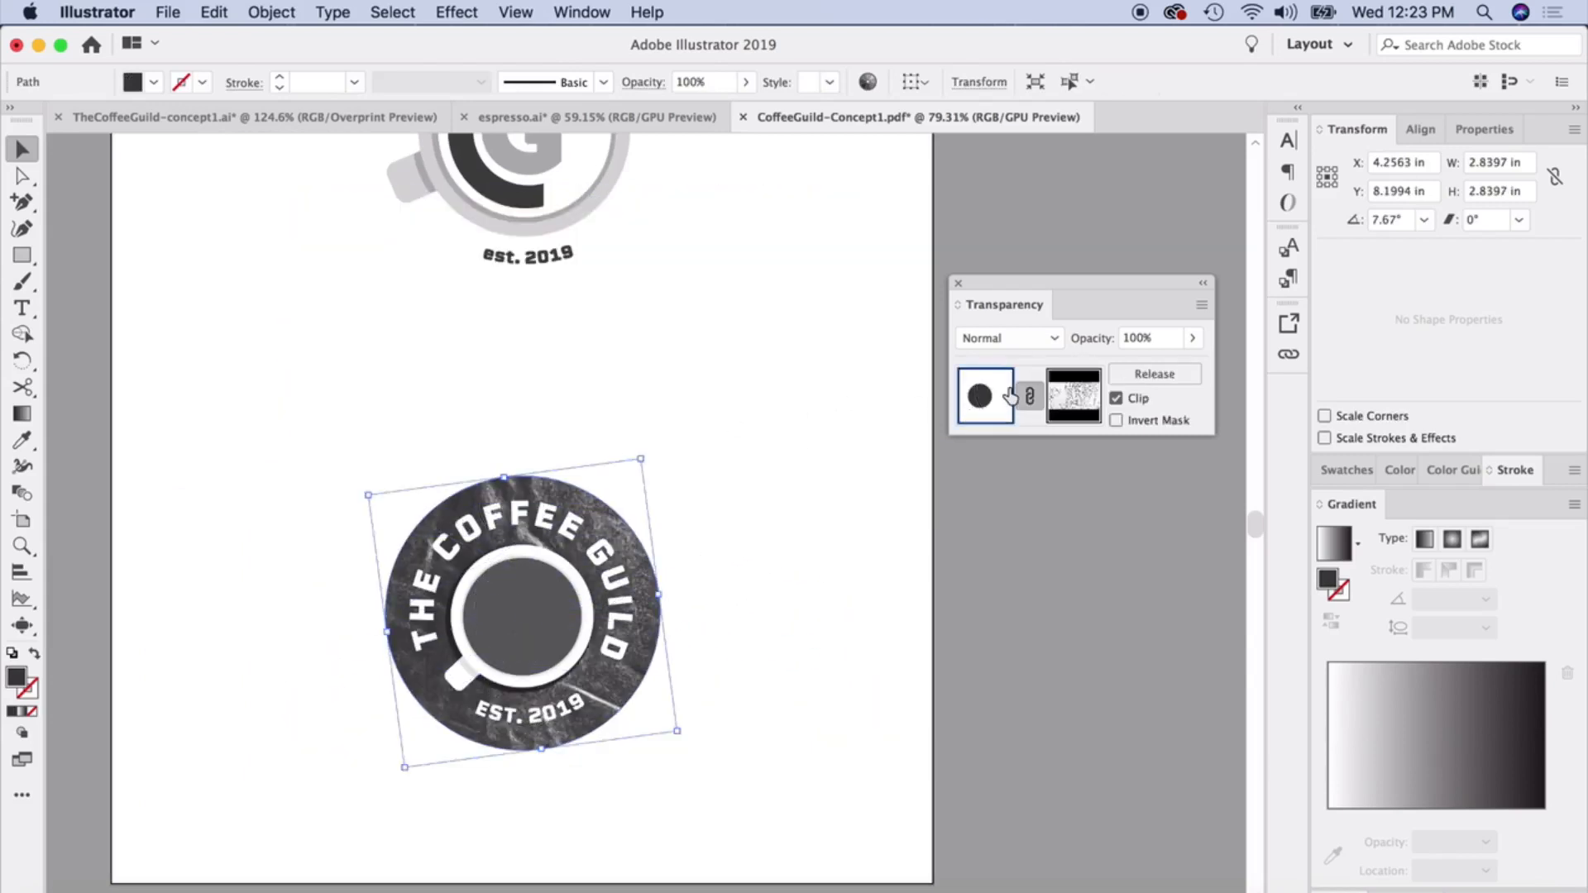
Set the fill of the round badge's textured background circle to black
double_click(22, 680)
drag(803, 763, 735, 819)
click(1254, 551)
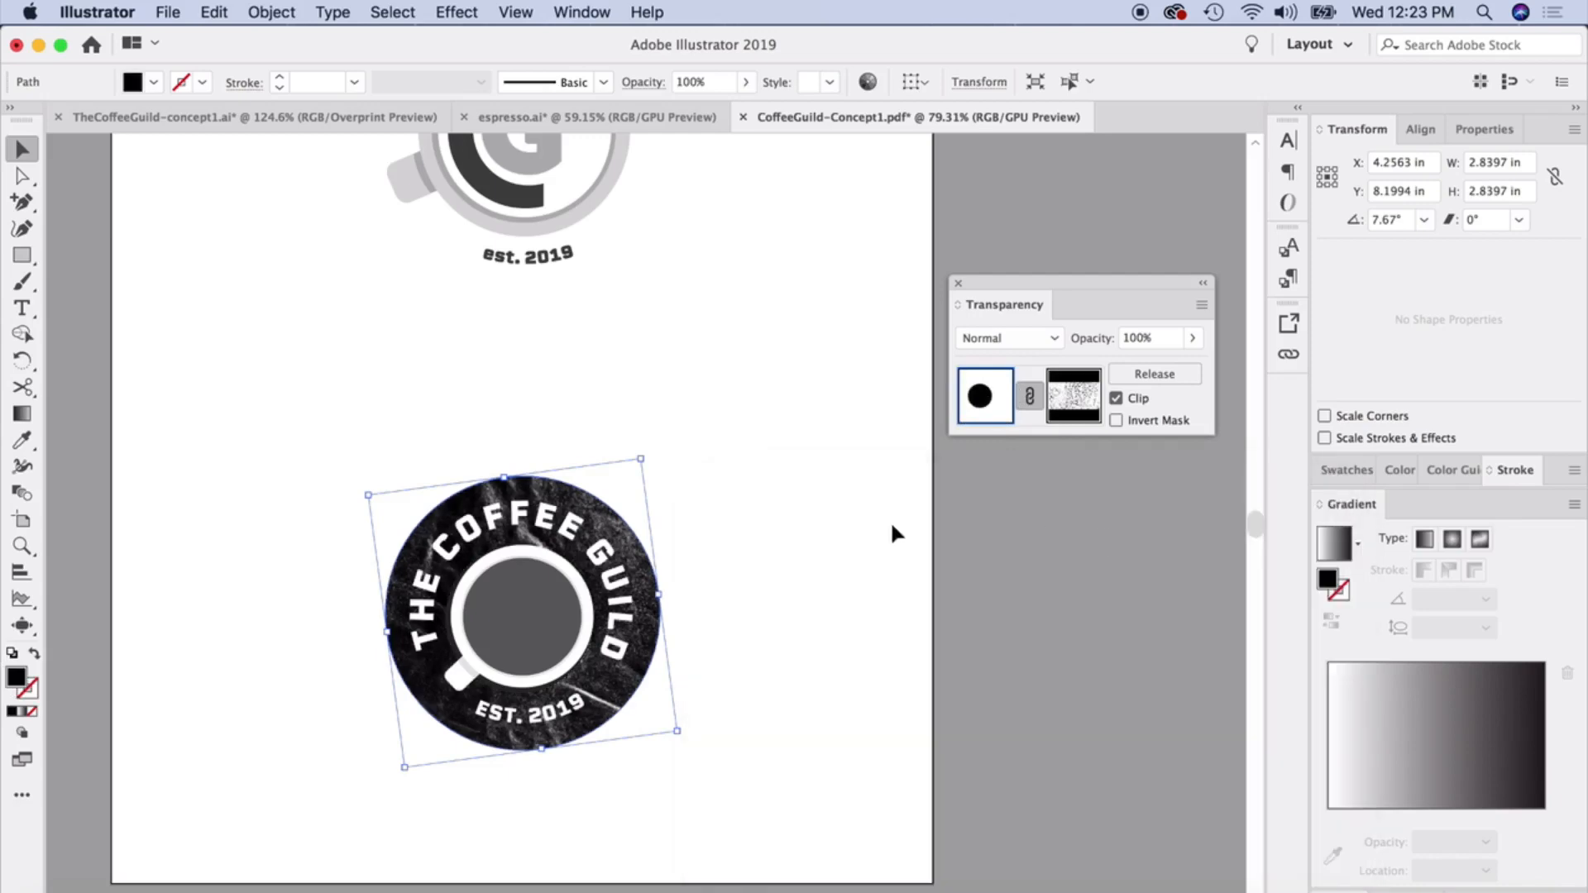
click(892, 529)
Scale down and rotate the texture image clockwise inside the opacity mask of the badge's circle, keeping the circle covered
key(a)
click(604, 506)
click(619, 500)
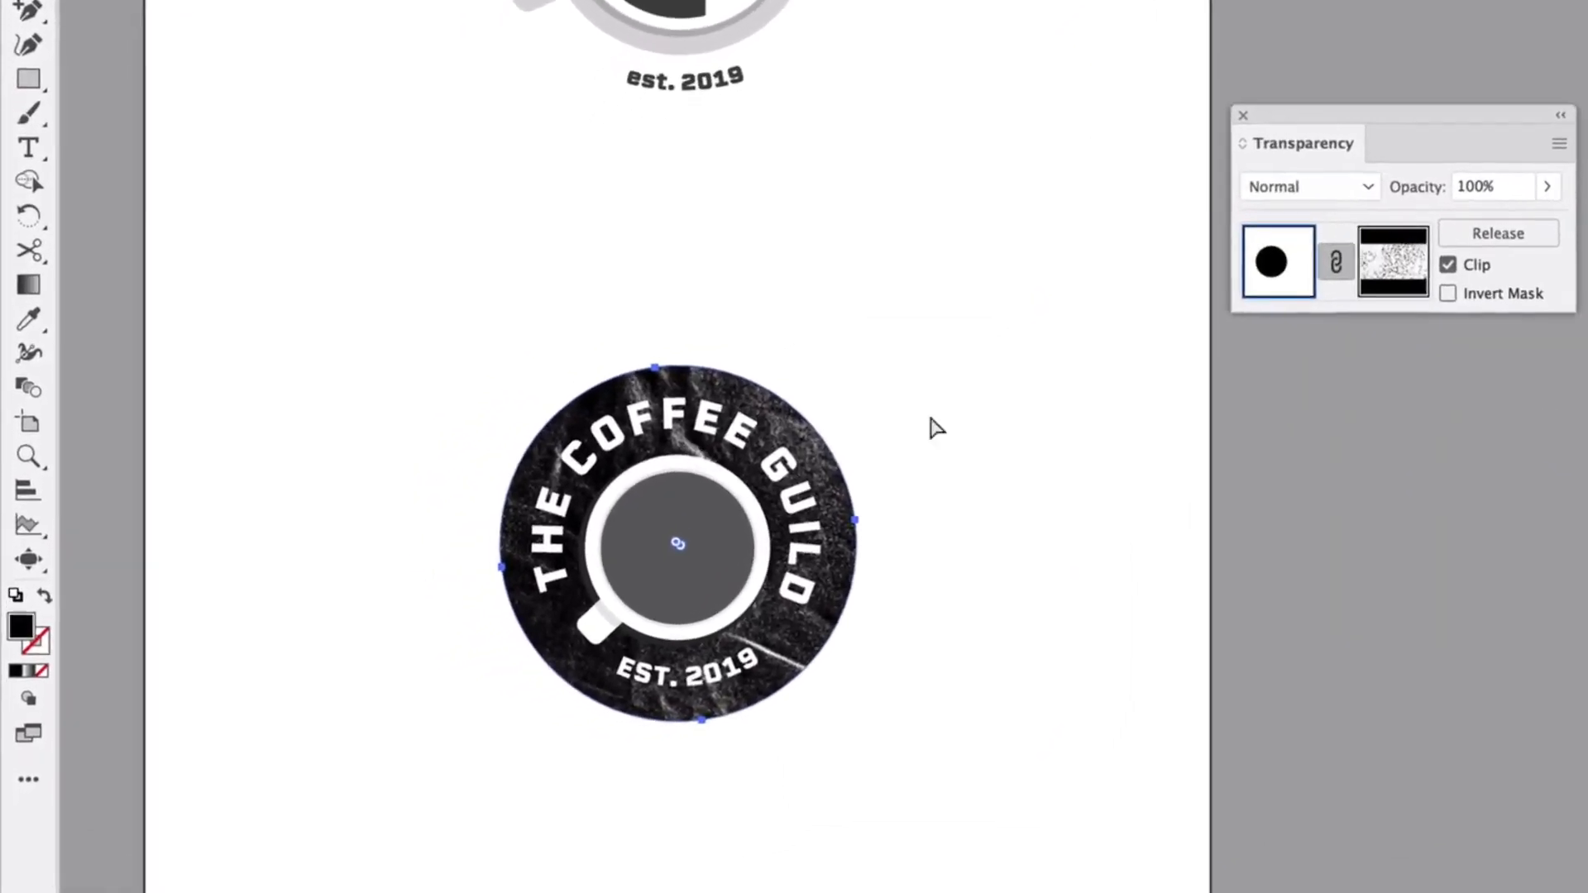
click(1093, 386)
key(v)
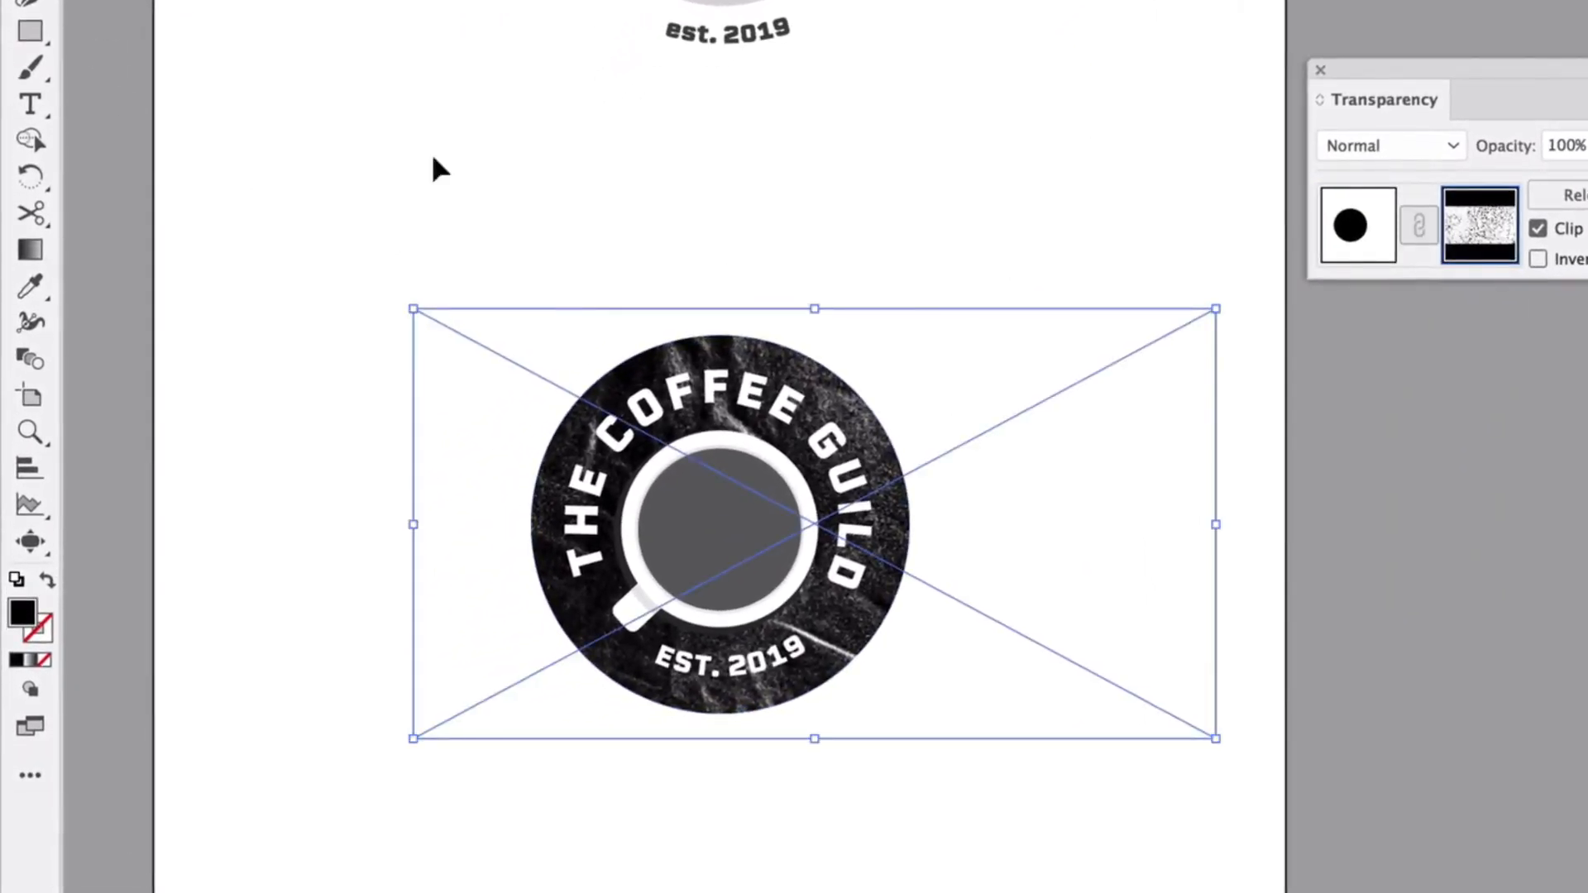
drag(1215, 738, 1096, 709)
drag(415, 308, 525, 248)
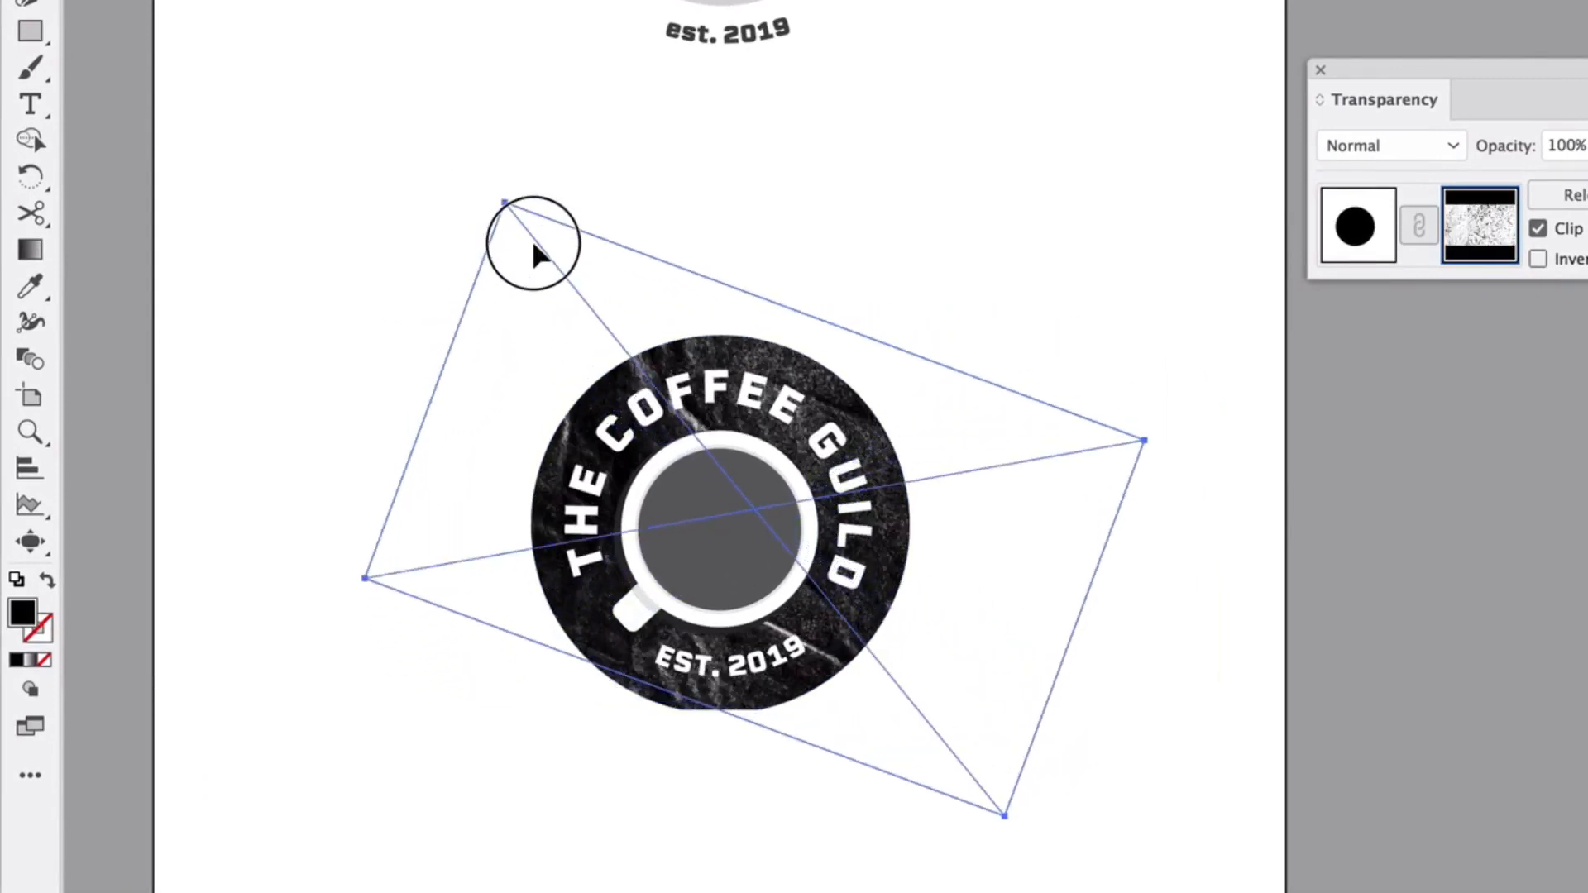
drag(365, 577, 319, 598)
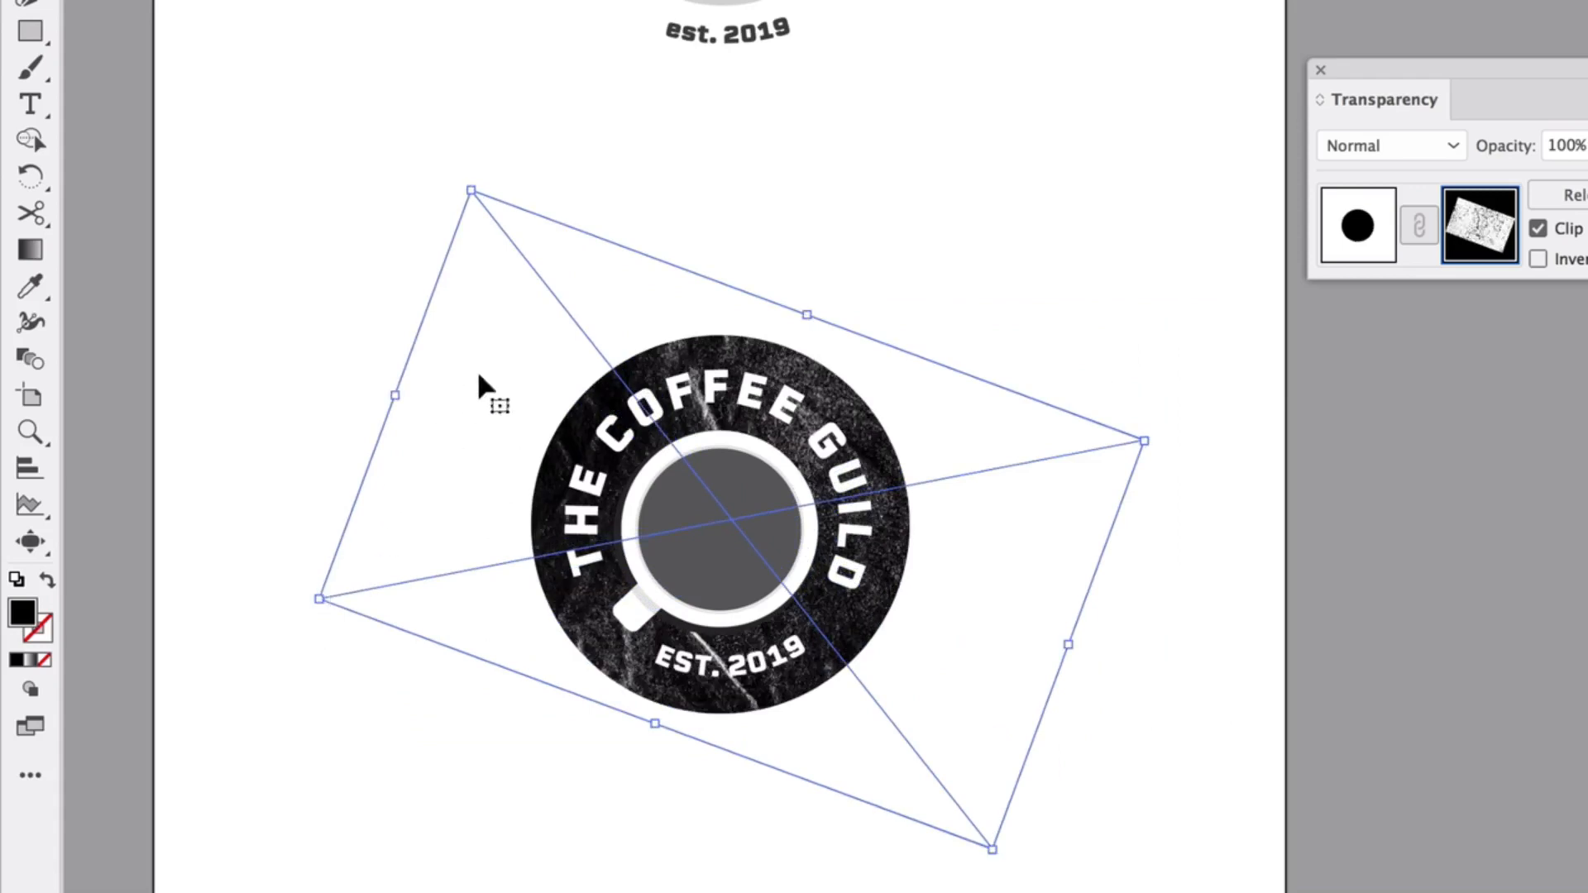
drag(472, 191, 581, 263)
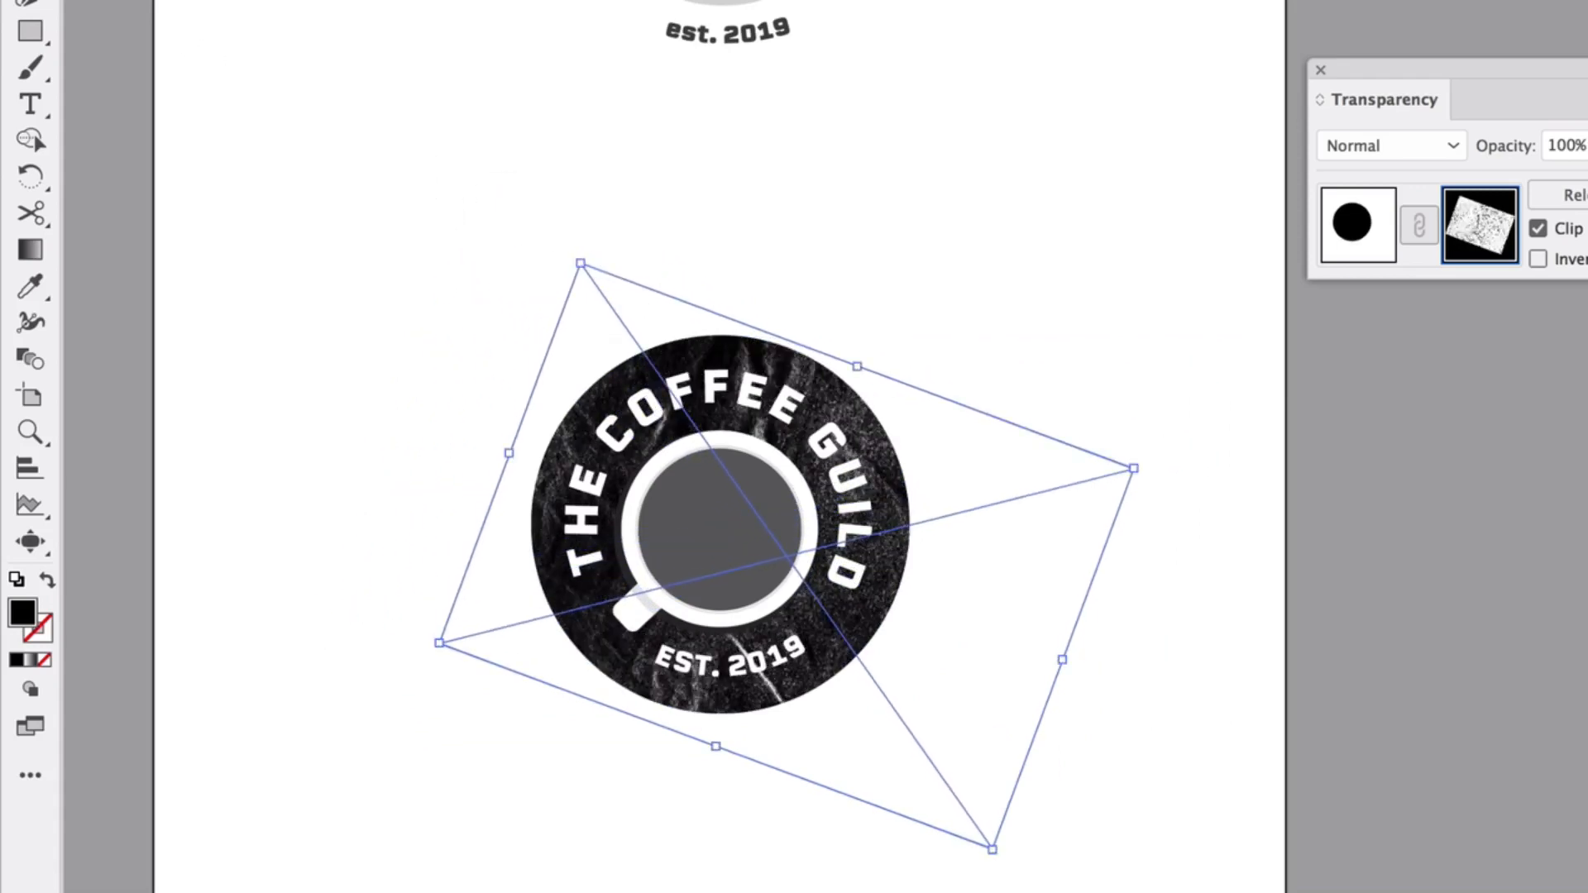
click(283, 18)
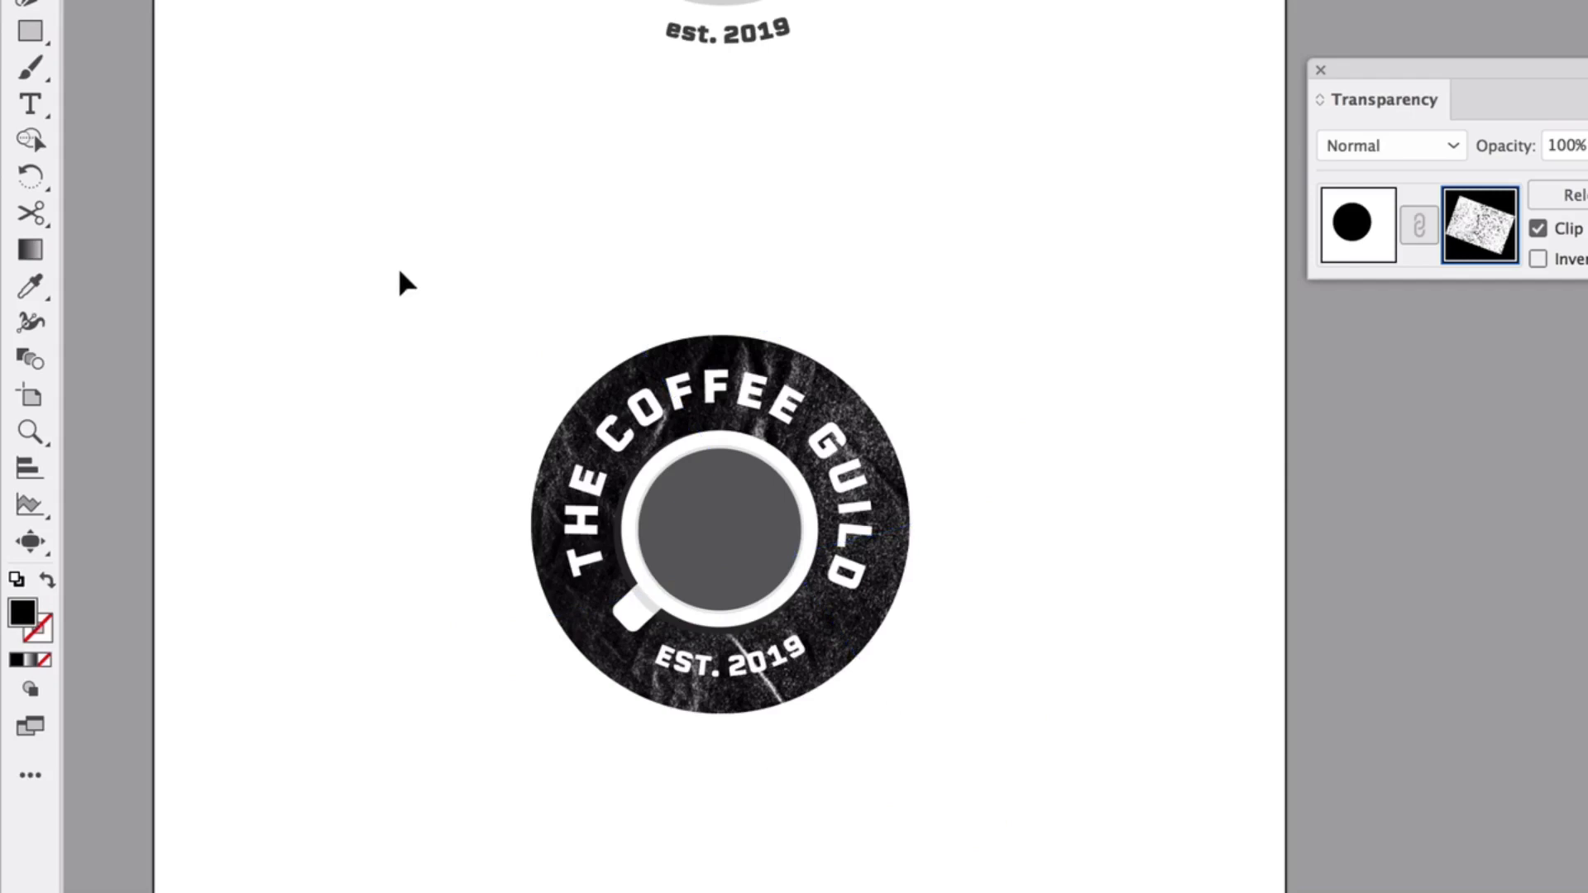
Look over the textured badge, the crossed-icon logos and the cup and bean wordmarks across the three artboards
scroll(971, 360, up, 3)
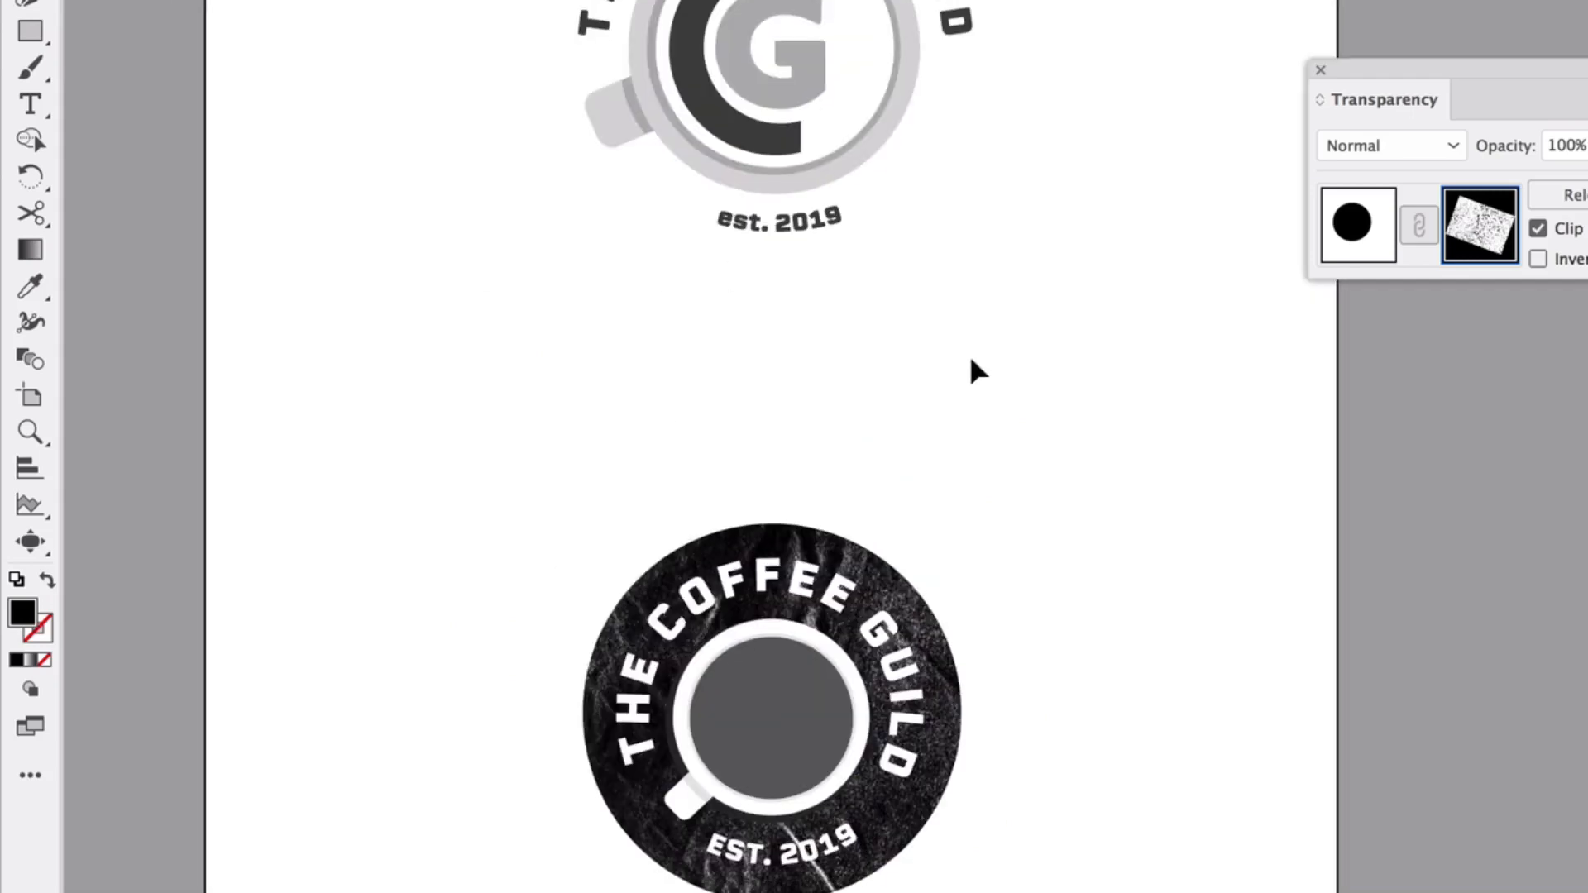
scroll(971, 360, down, 3)
scroll(972, 362, left, 5)
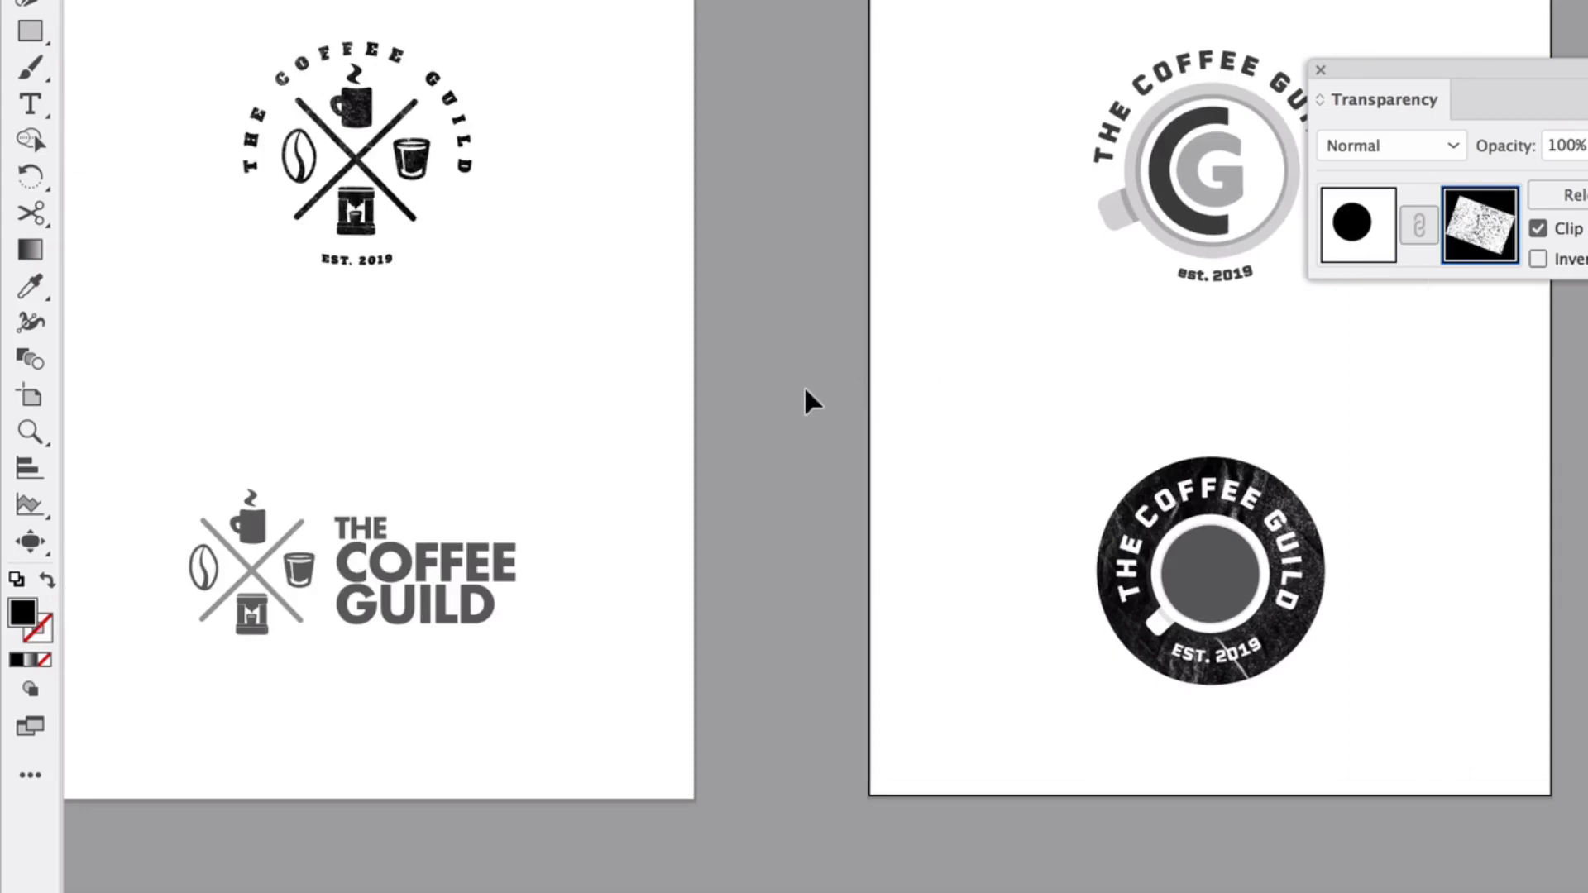
scroll(805, 392, left, 8)
scroll(806, 390, left, 4)
scroll(806, 390, down, 1)
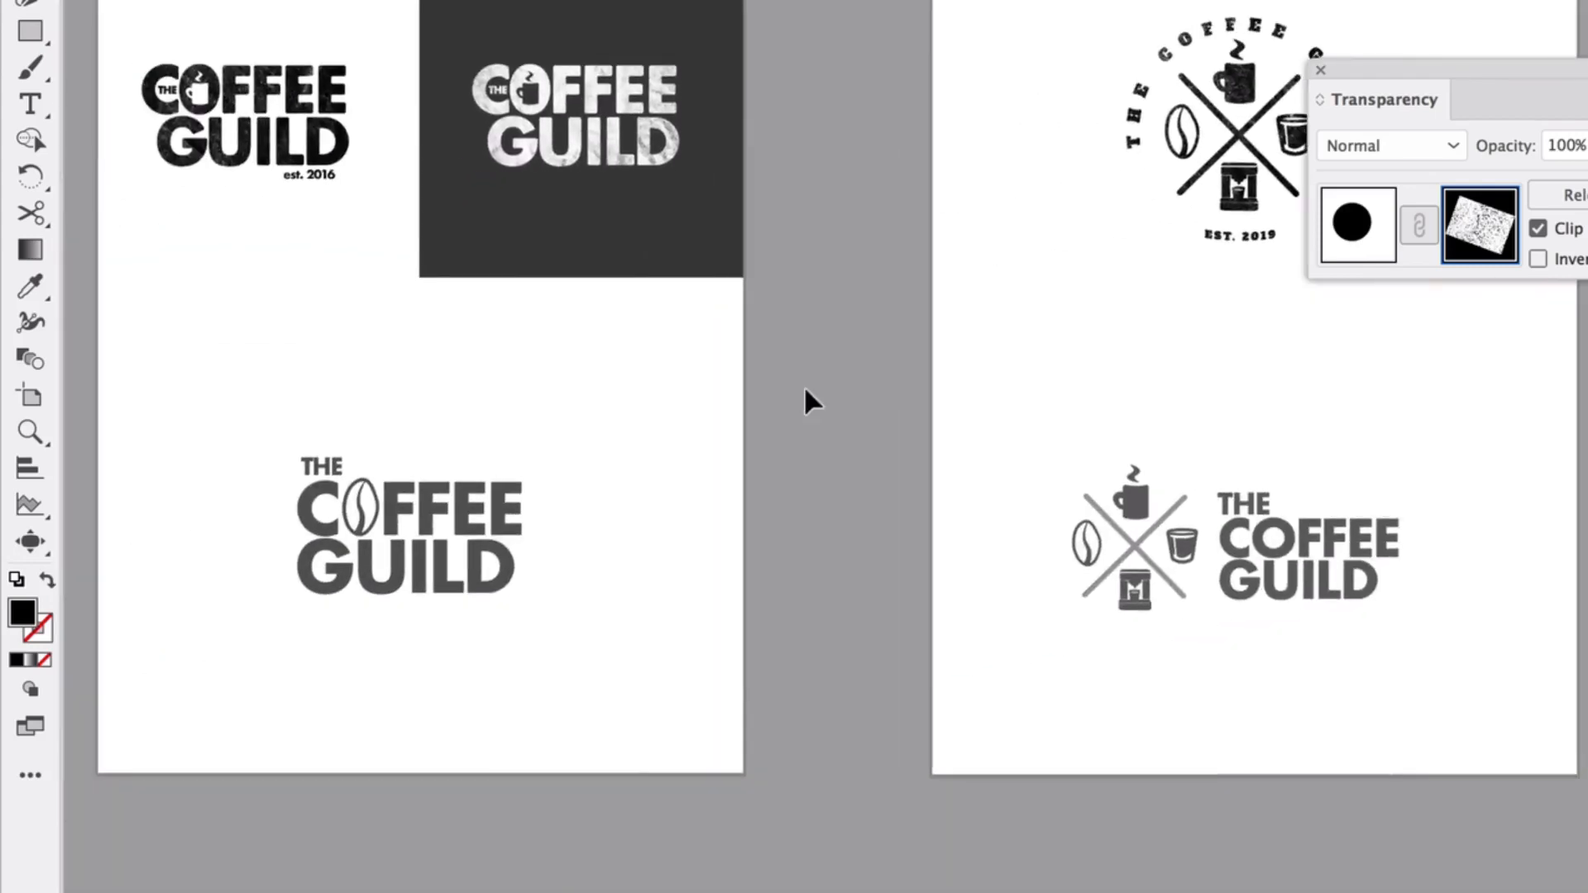
scroll(804, 389, left, 2)
scroll(804, 389, up, 1)
scroll(805, 389, left, 1)
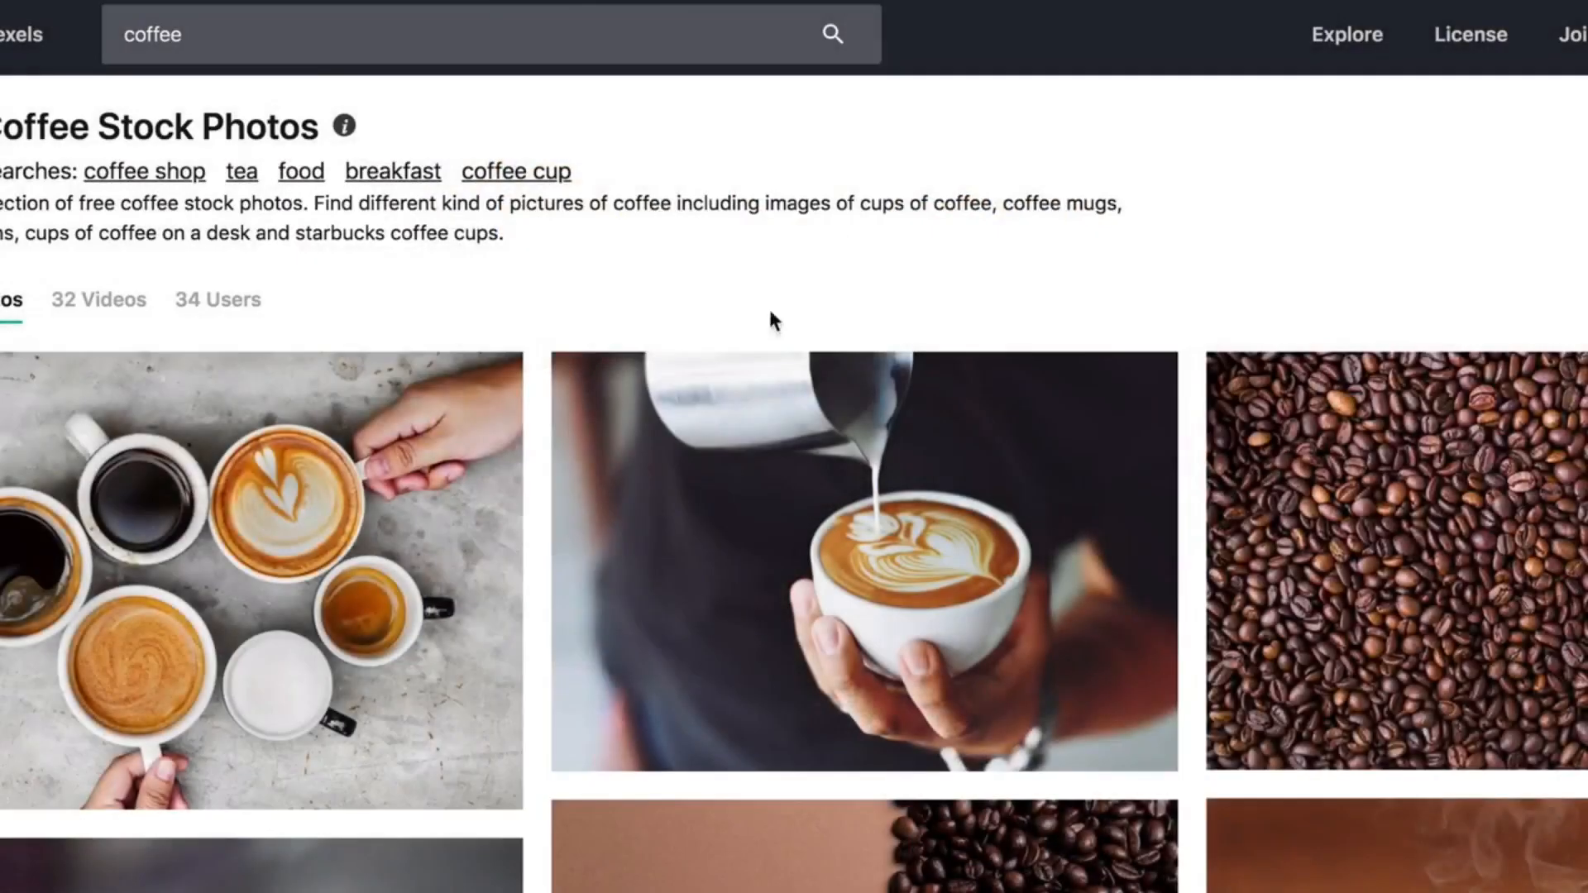
On Pexels, open the coffee stock photo of milk being poured into a latte and download it for free
click(745, 459)
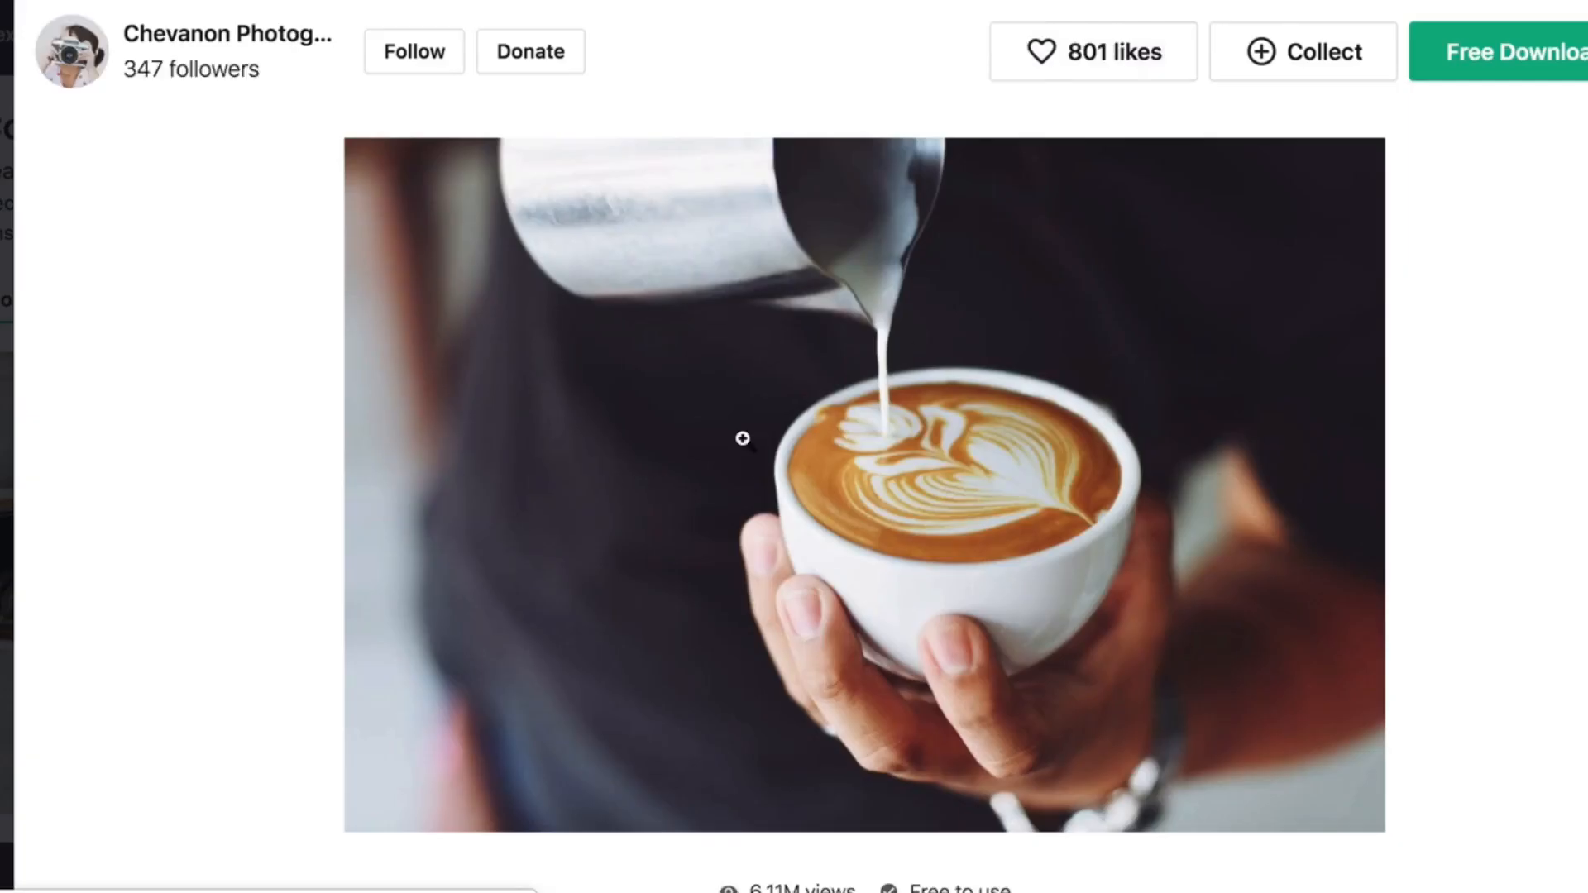
click(1505, 77)
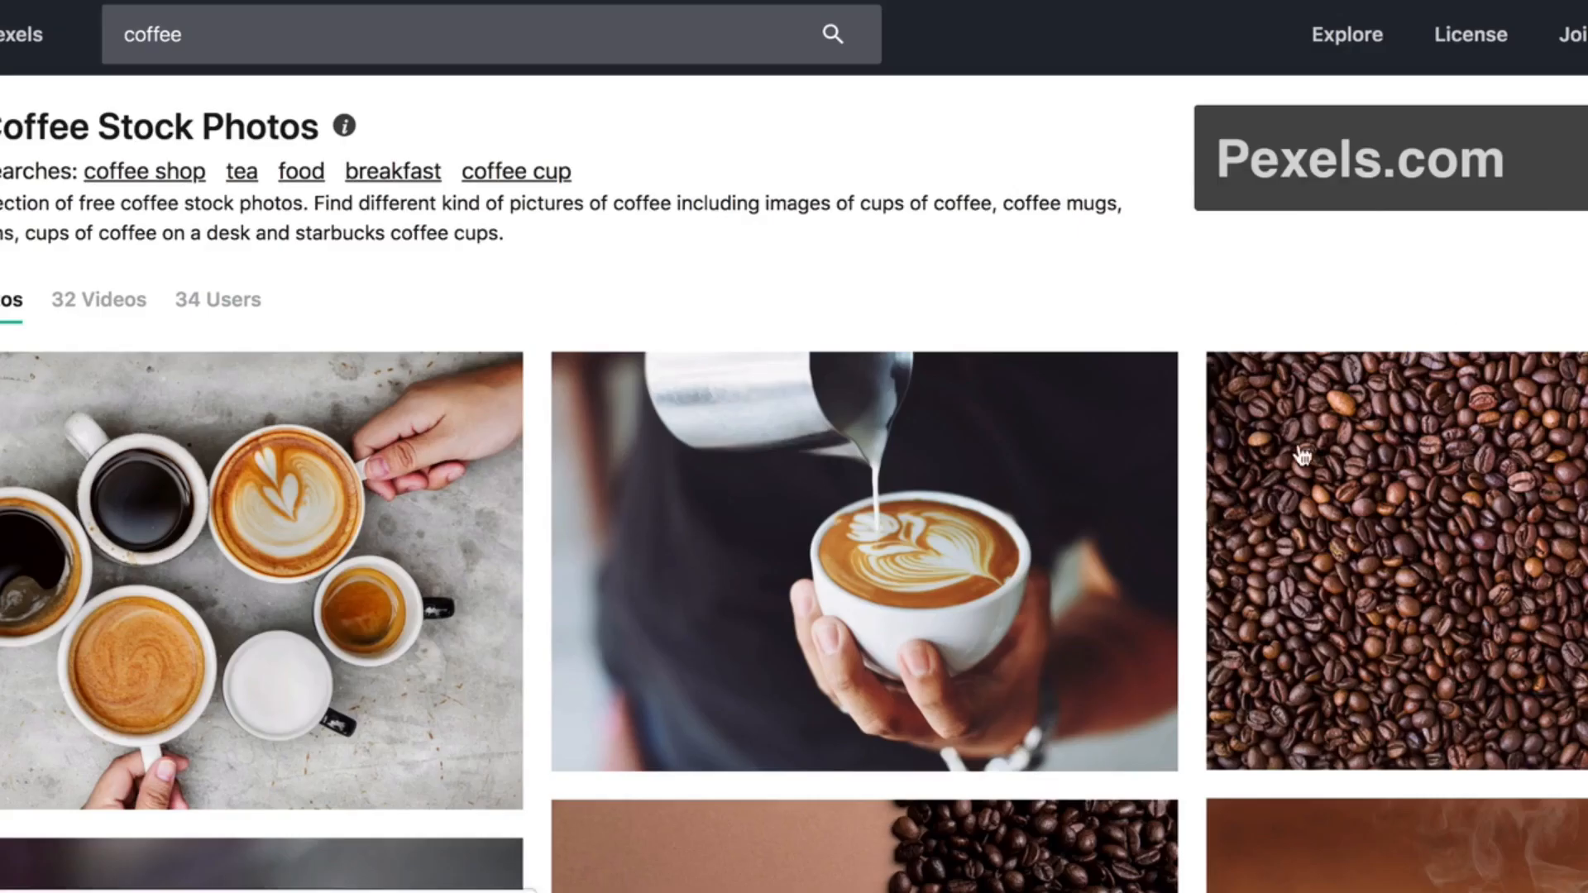
Download the stock photo of scattered coffee beans and the overhead photo of six coffee cups with two hands
scroll(1356, 488, down, 1)
click(1357, 507)
click(1507, 55)
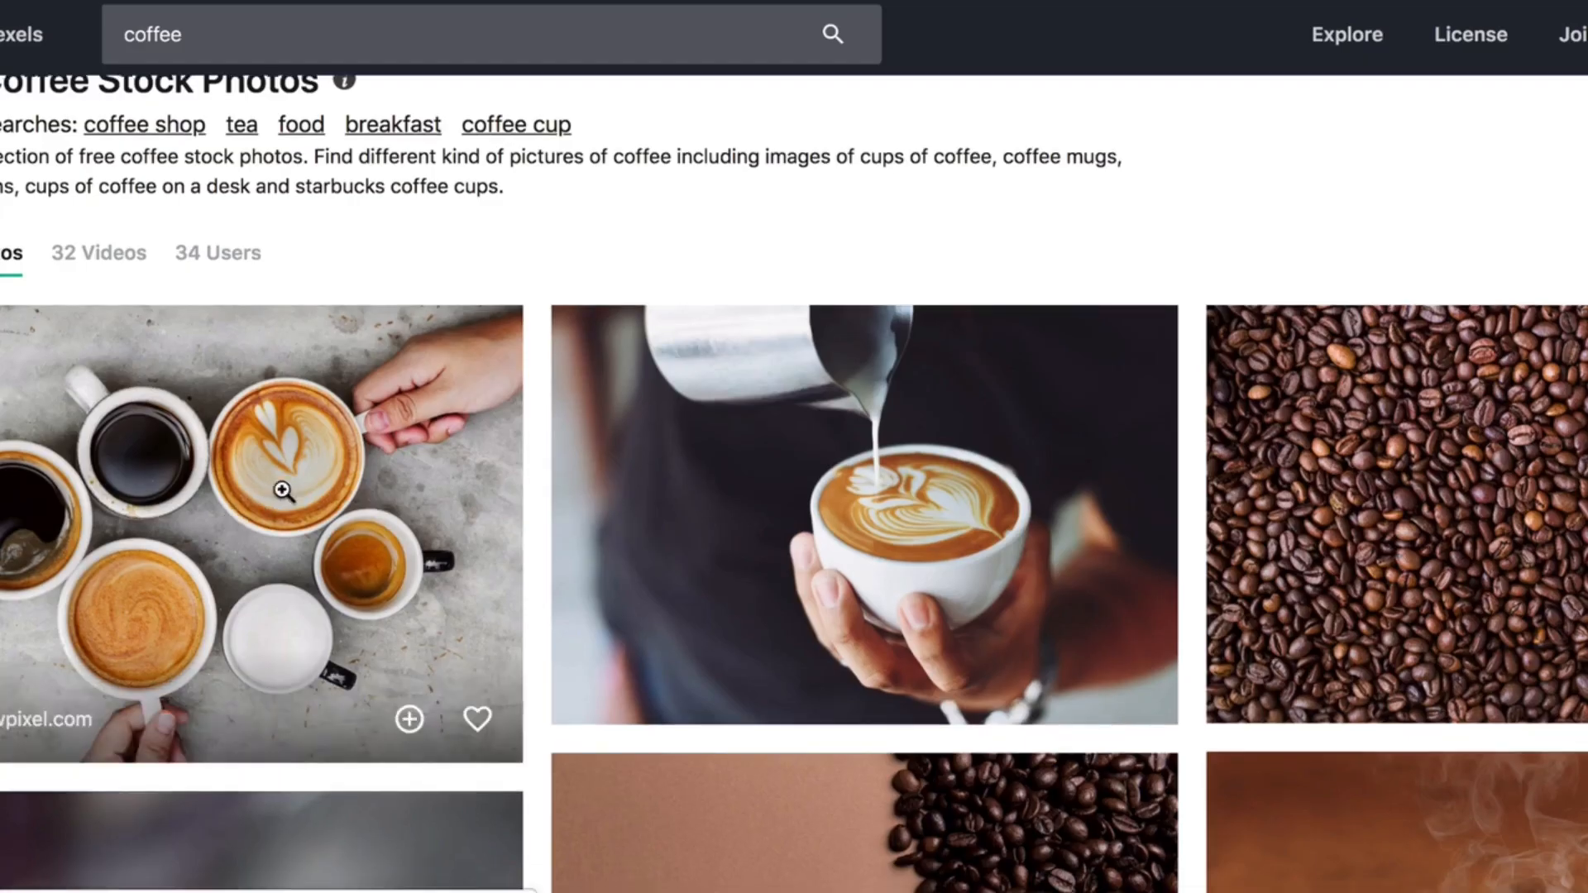
click(267, 476)
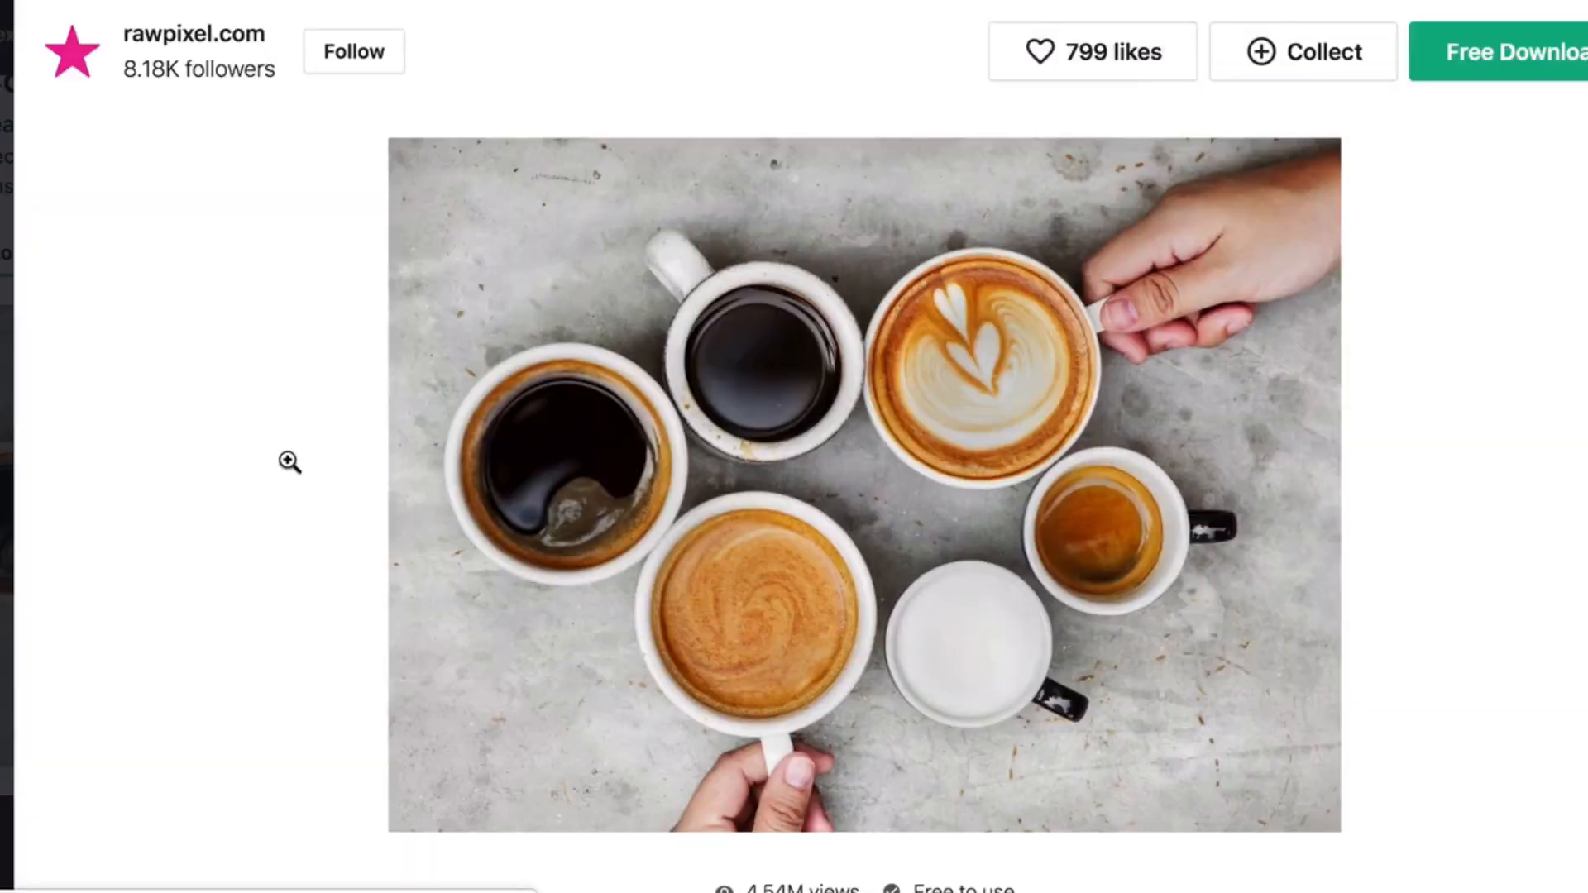
click(1525, 66)
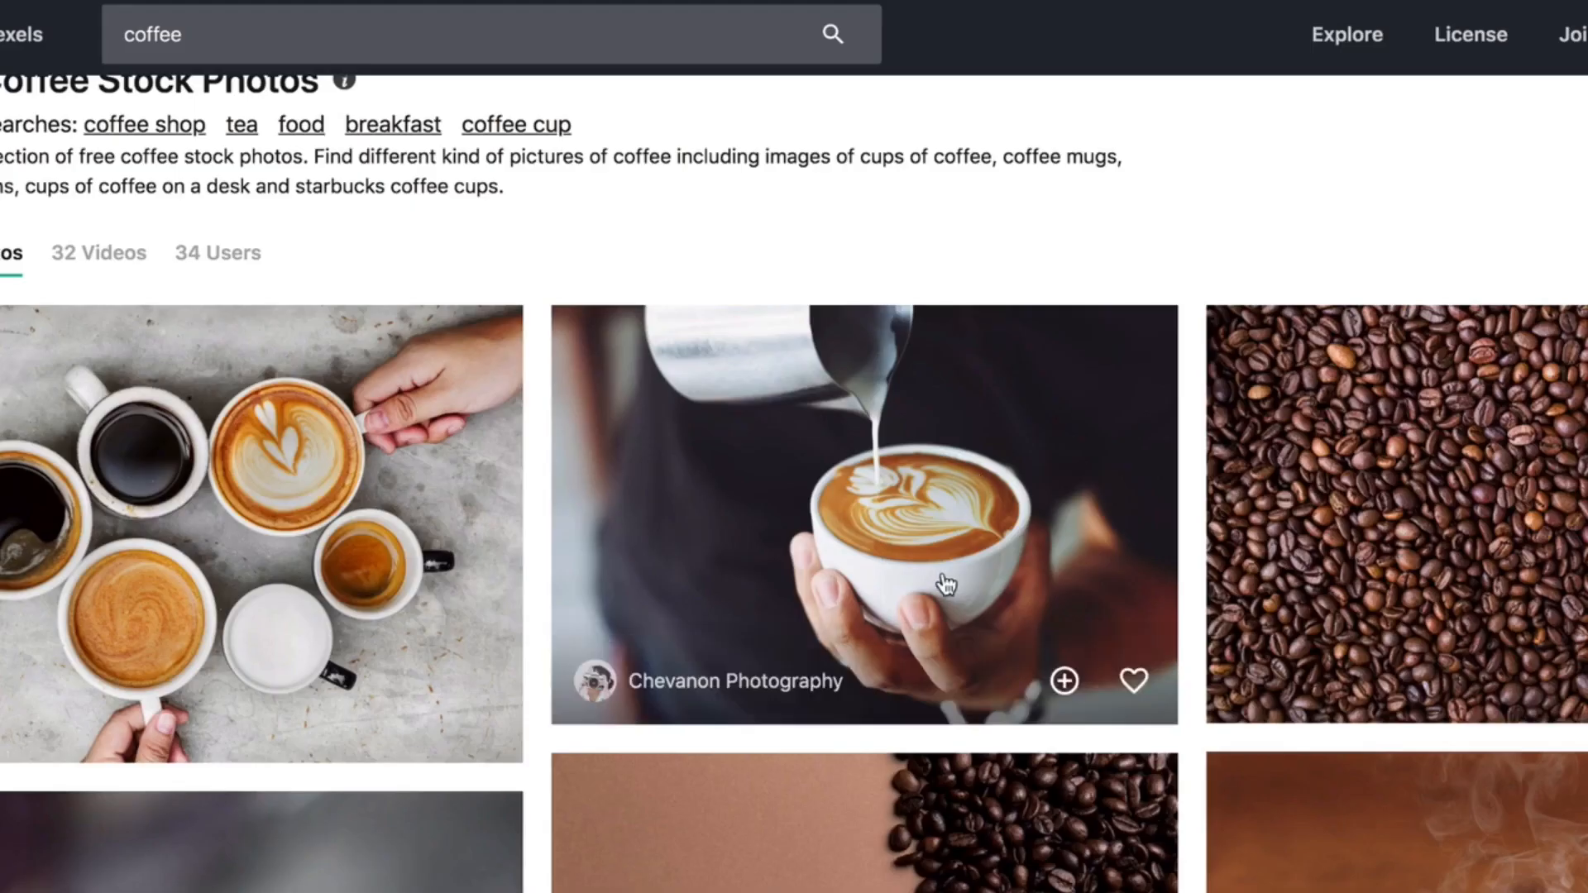
Download the photo of coffee beans beside a plain brown background, dismissing the thank-you message and closing the photo
scroll(943, 583, down, 5)
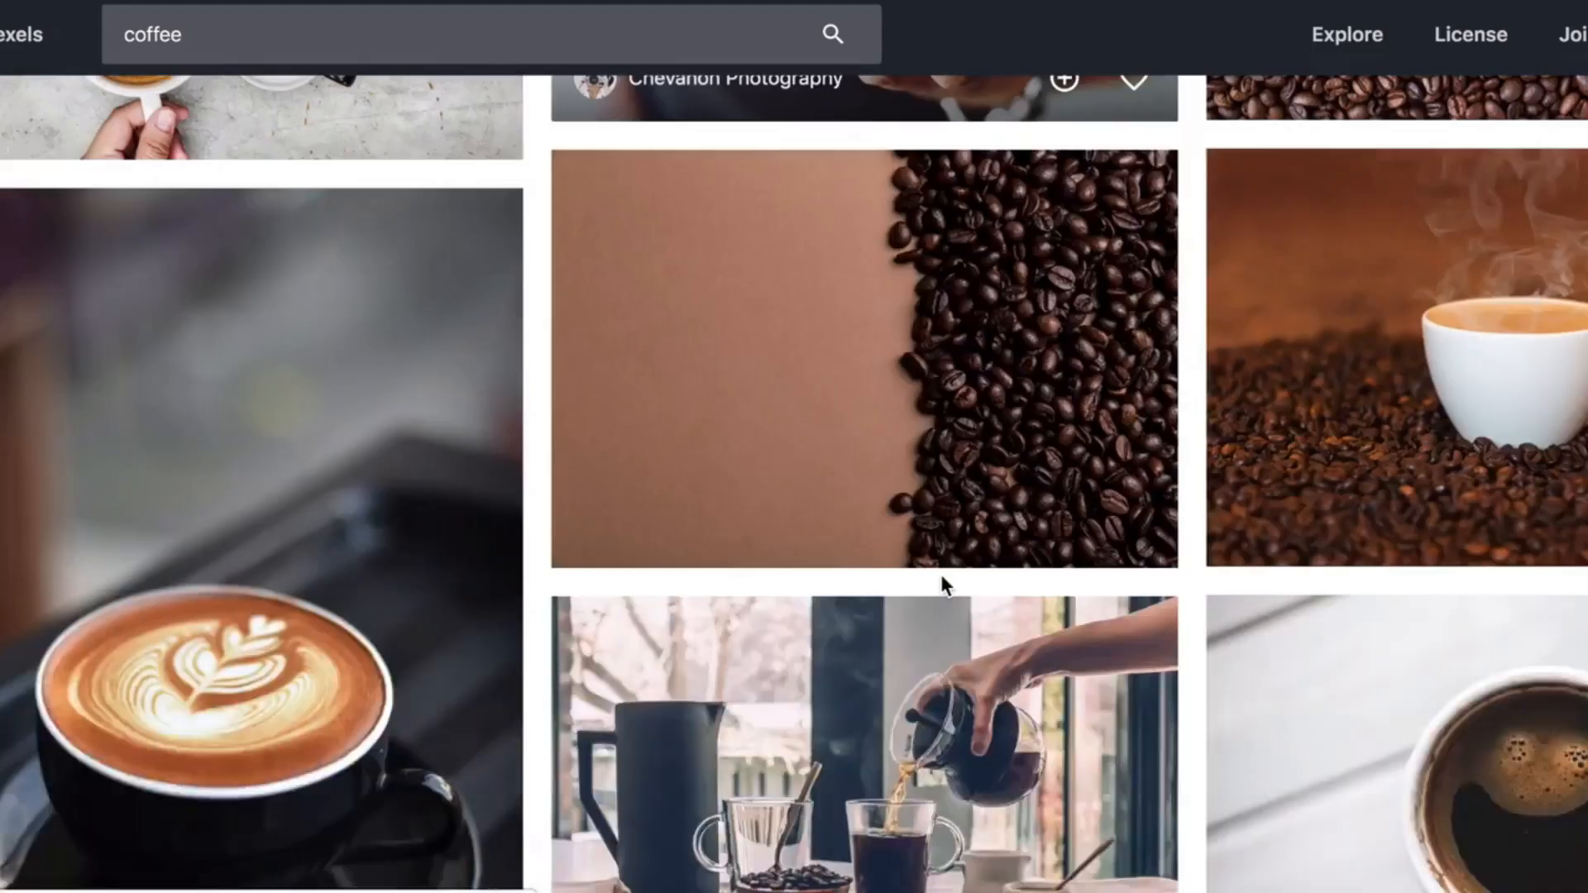
click(918, 294)
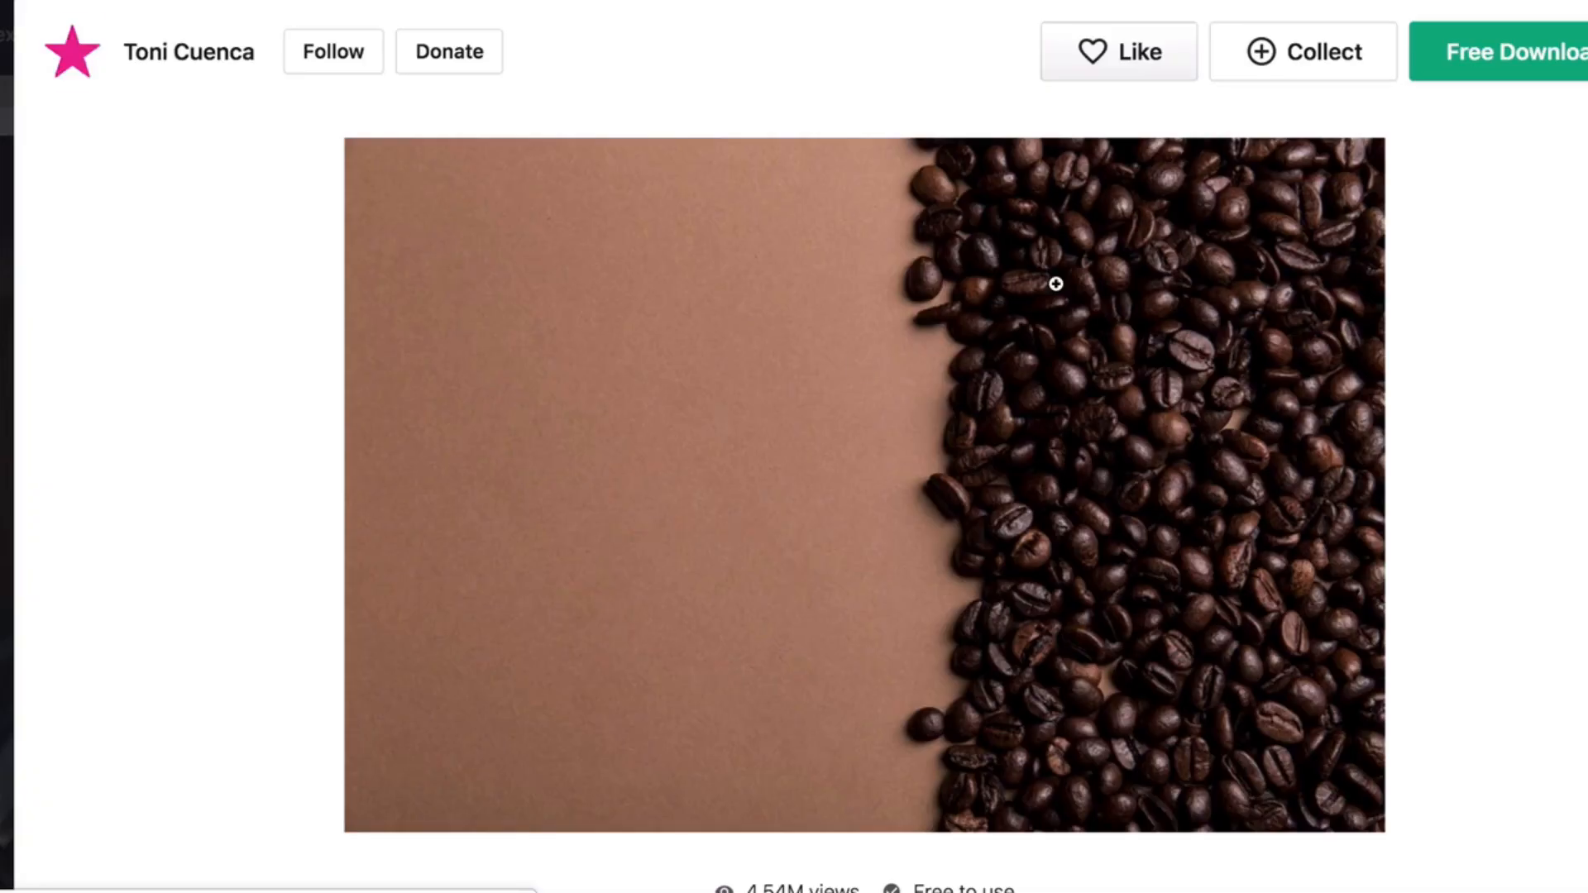
click(1491, 51)
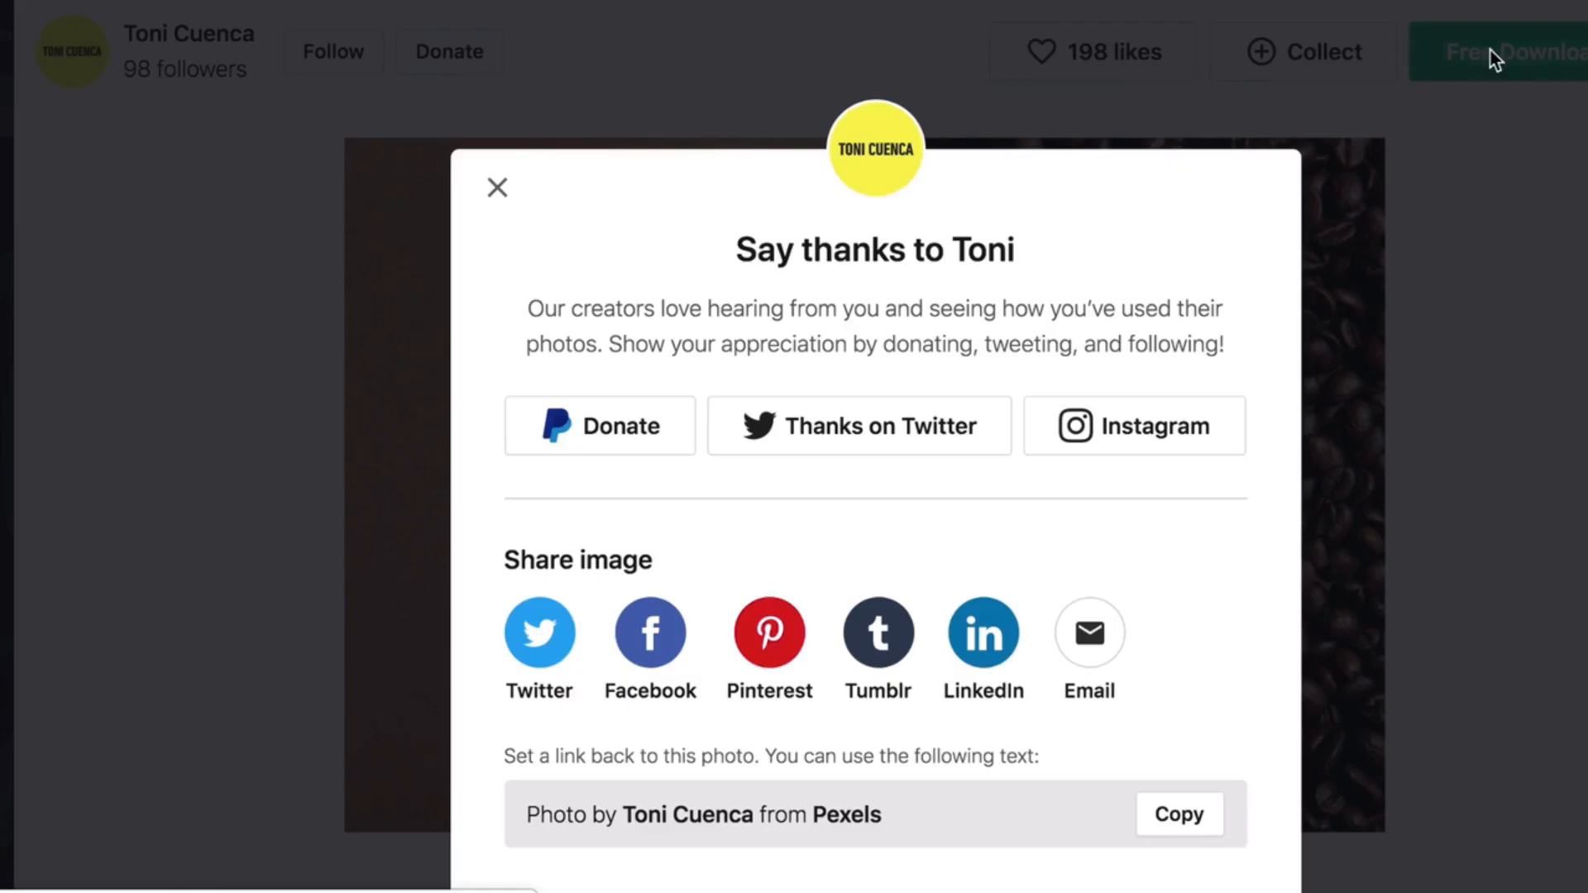
click(499, 188)
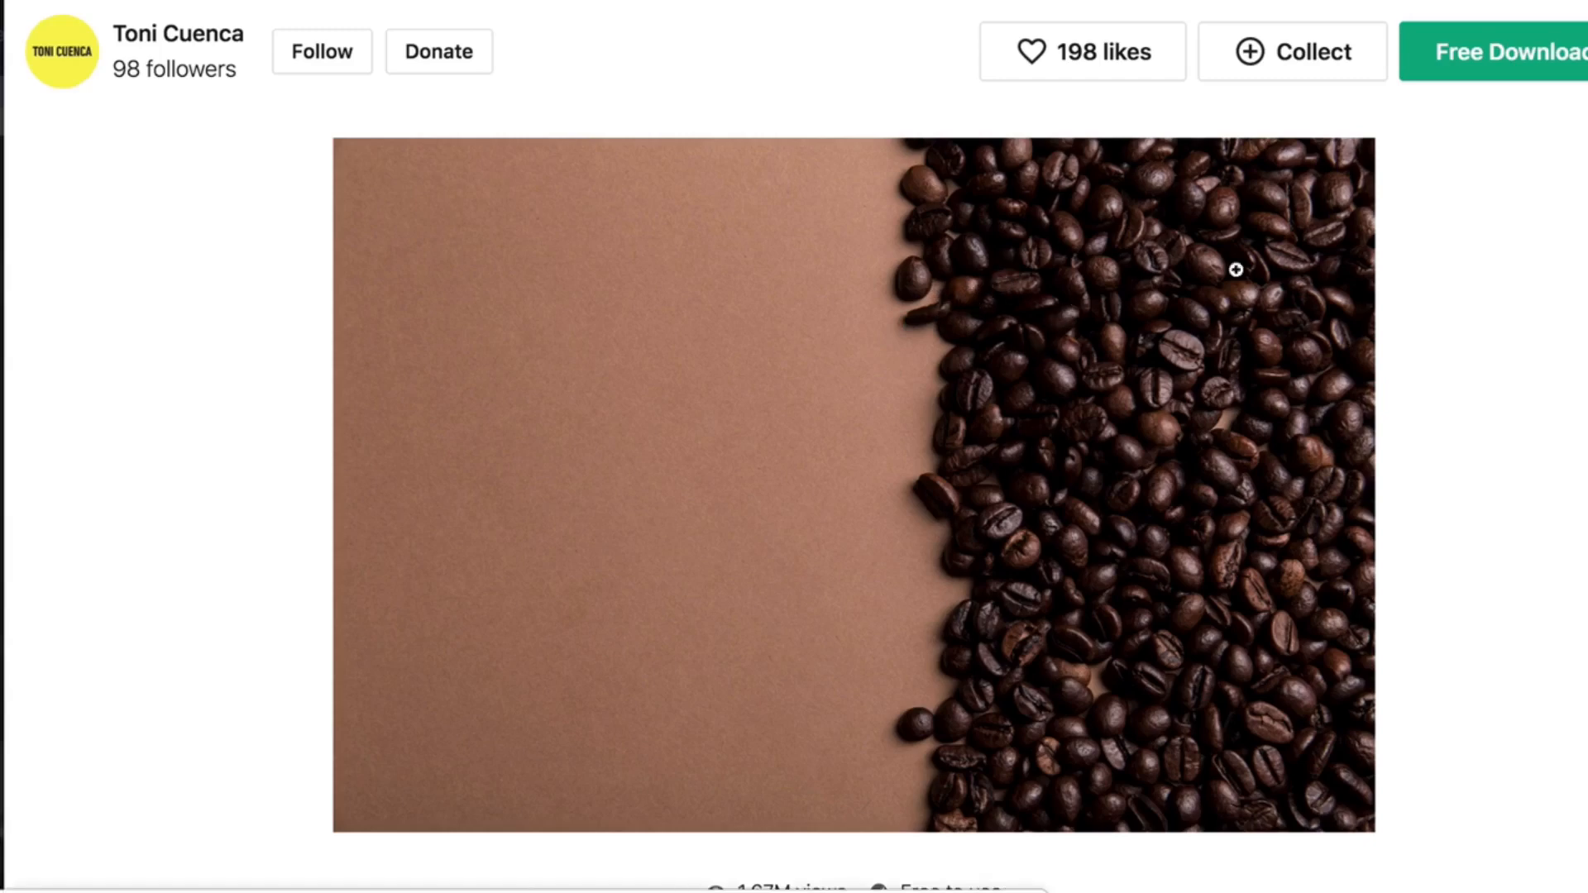
click(1576, 439)
Download the overhead photo of many filled coffee cups on a grey surface and close it
scroll(1259, 432, down, 8)
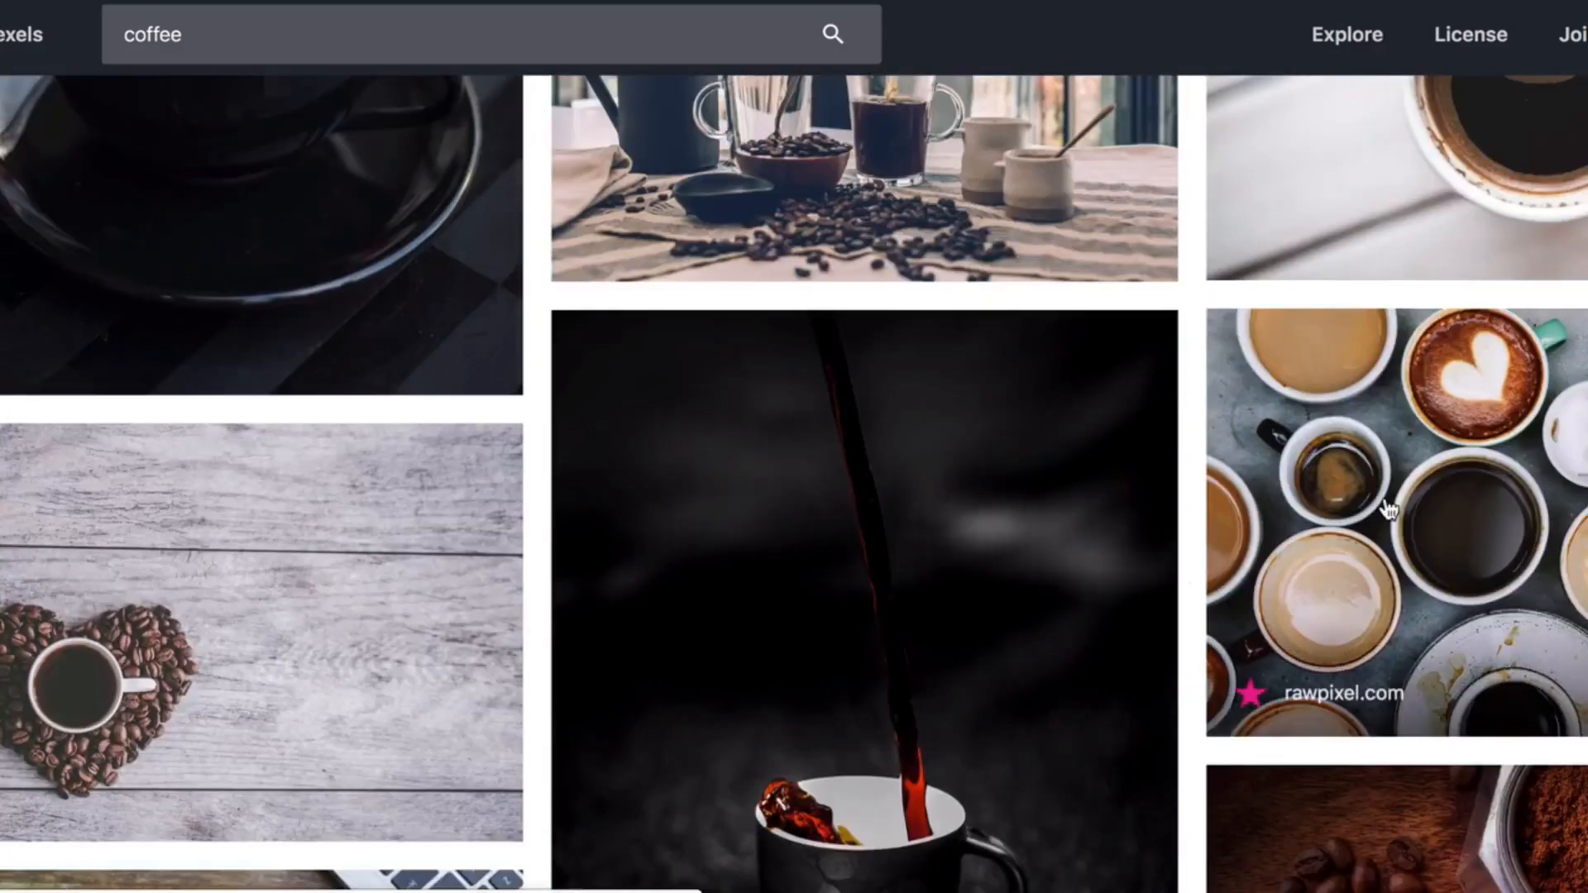
click(1388, 509)
click(1513, 65)
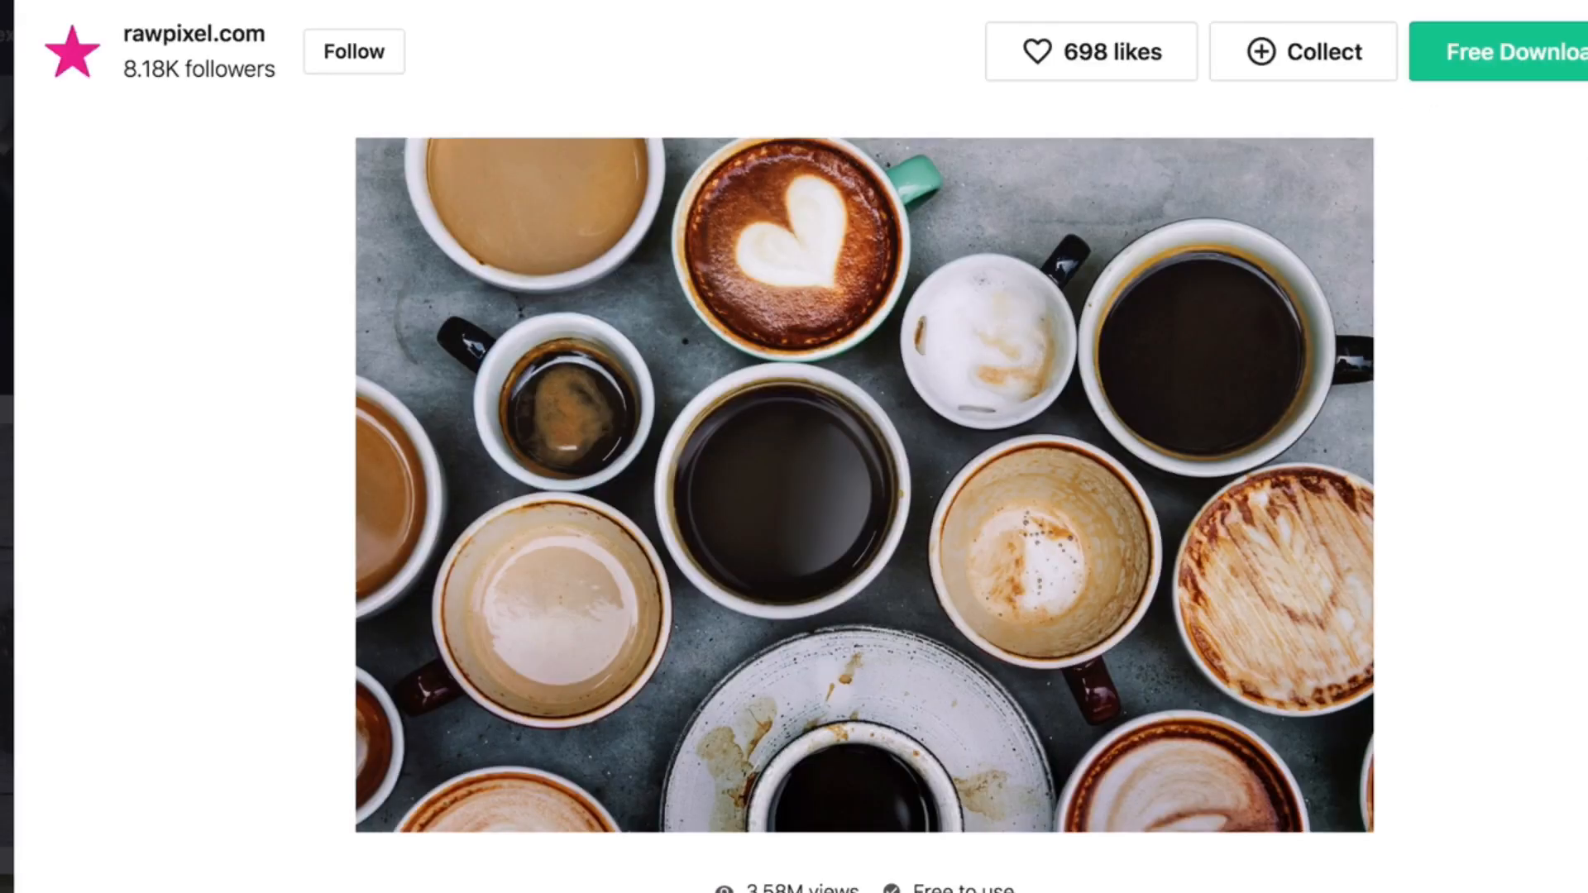
click(1576, 149)
Download the photo of a latte on a wooden desk beside a laptop and notebook and close it
scroll(748, 706, down, 8)
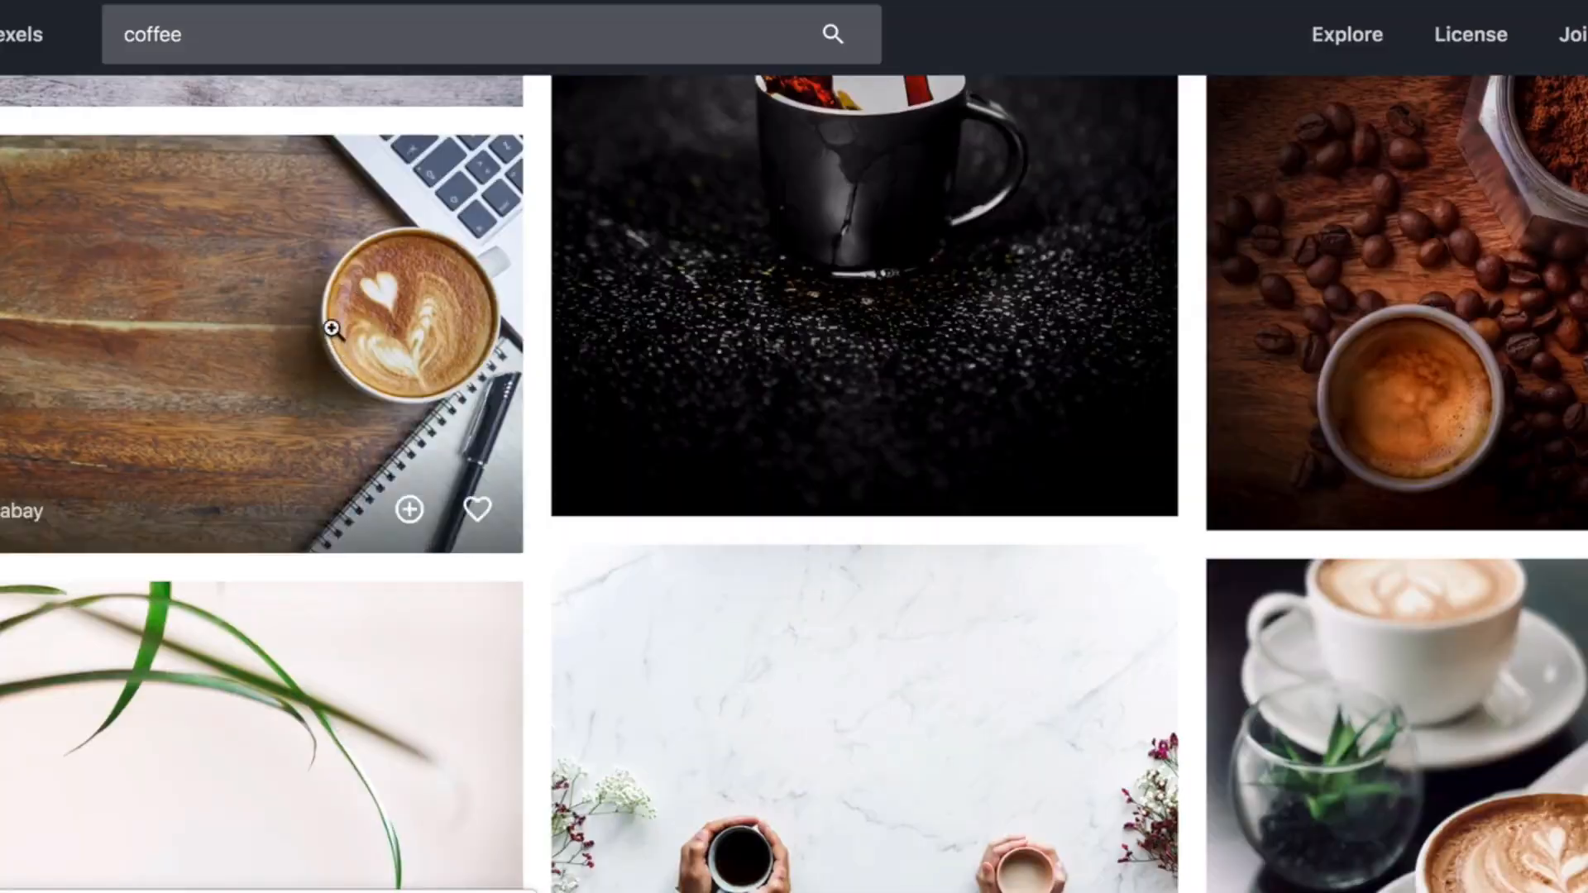
click(332, 328)
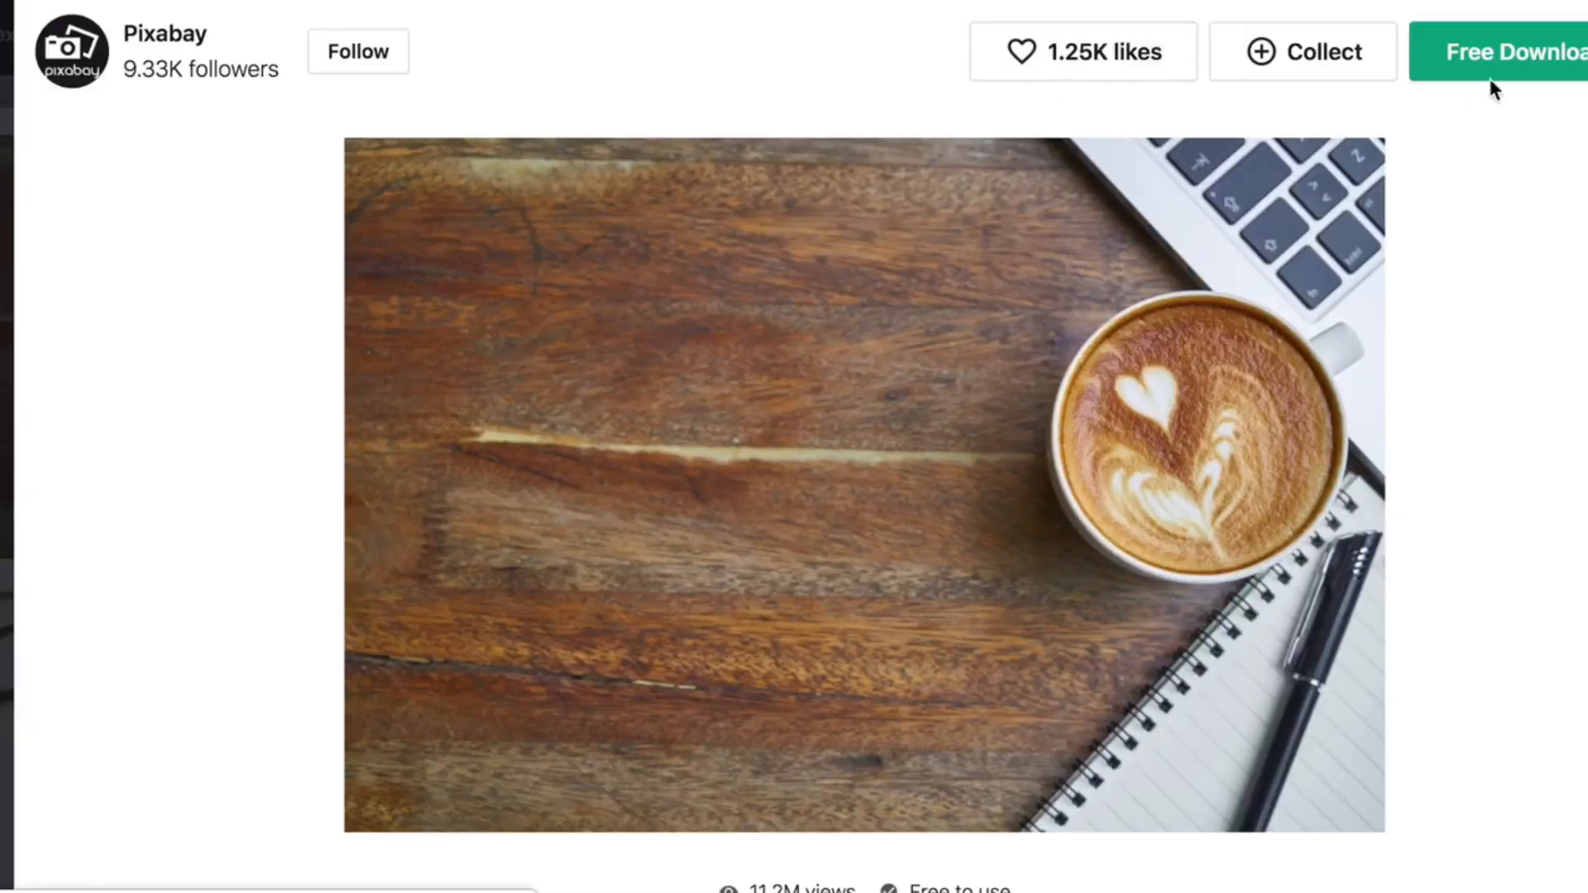
click(1531, 60)
click(63, 238)
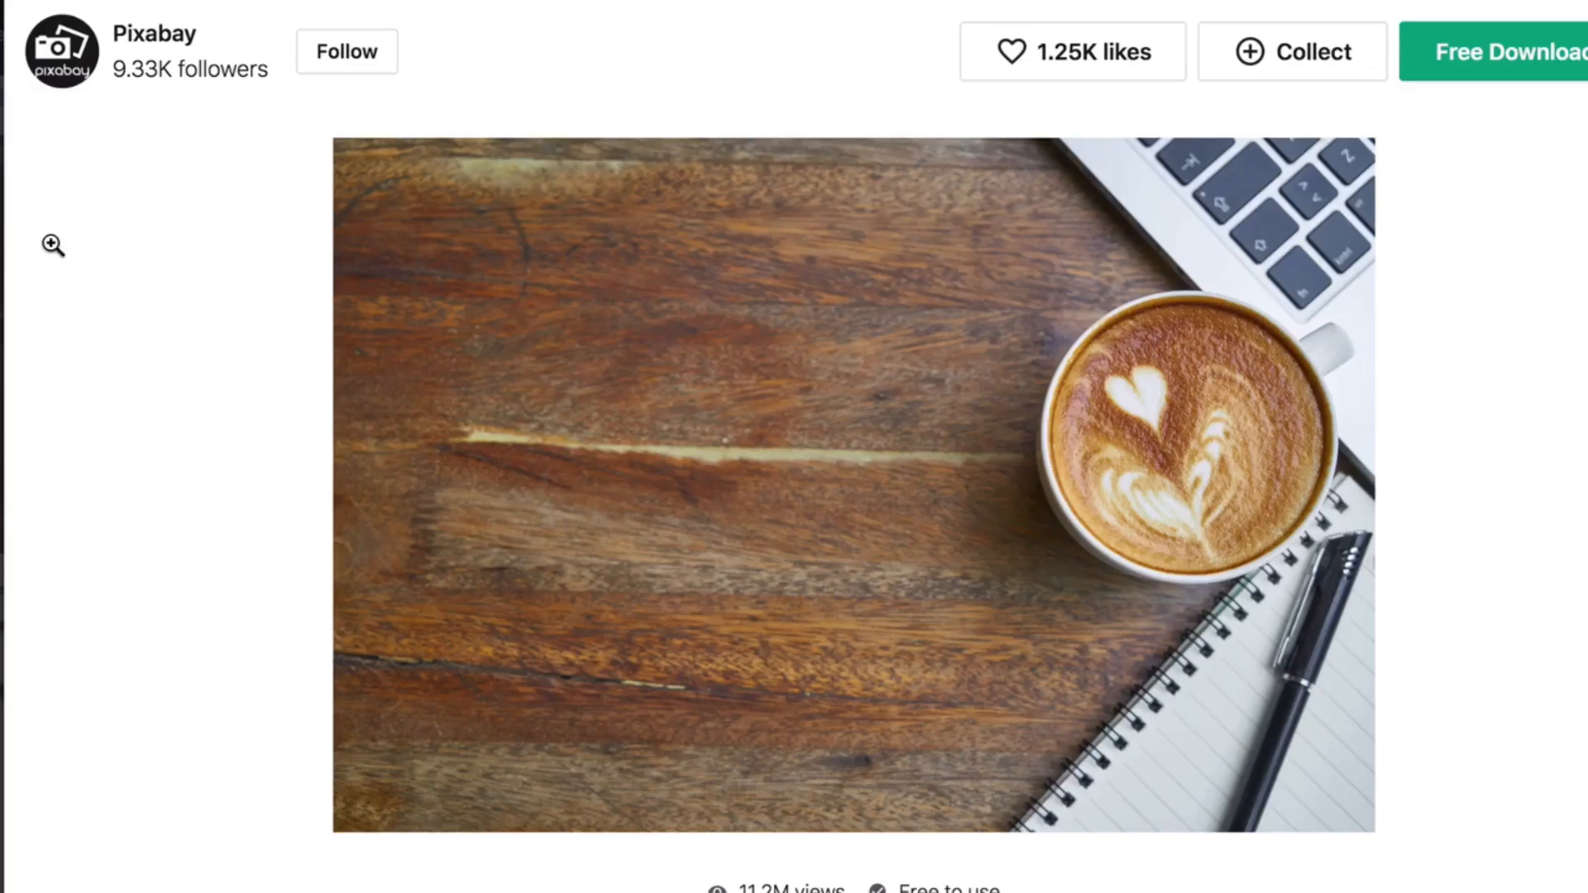
click(8, 254)
Download the overhead photo of a black coffee in a white cup on a yellow background
scroll(588, 368, down, 10)
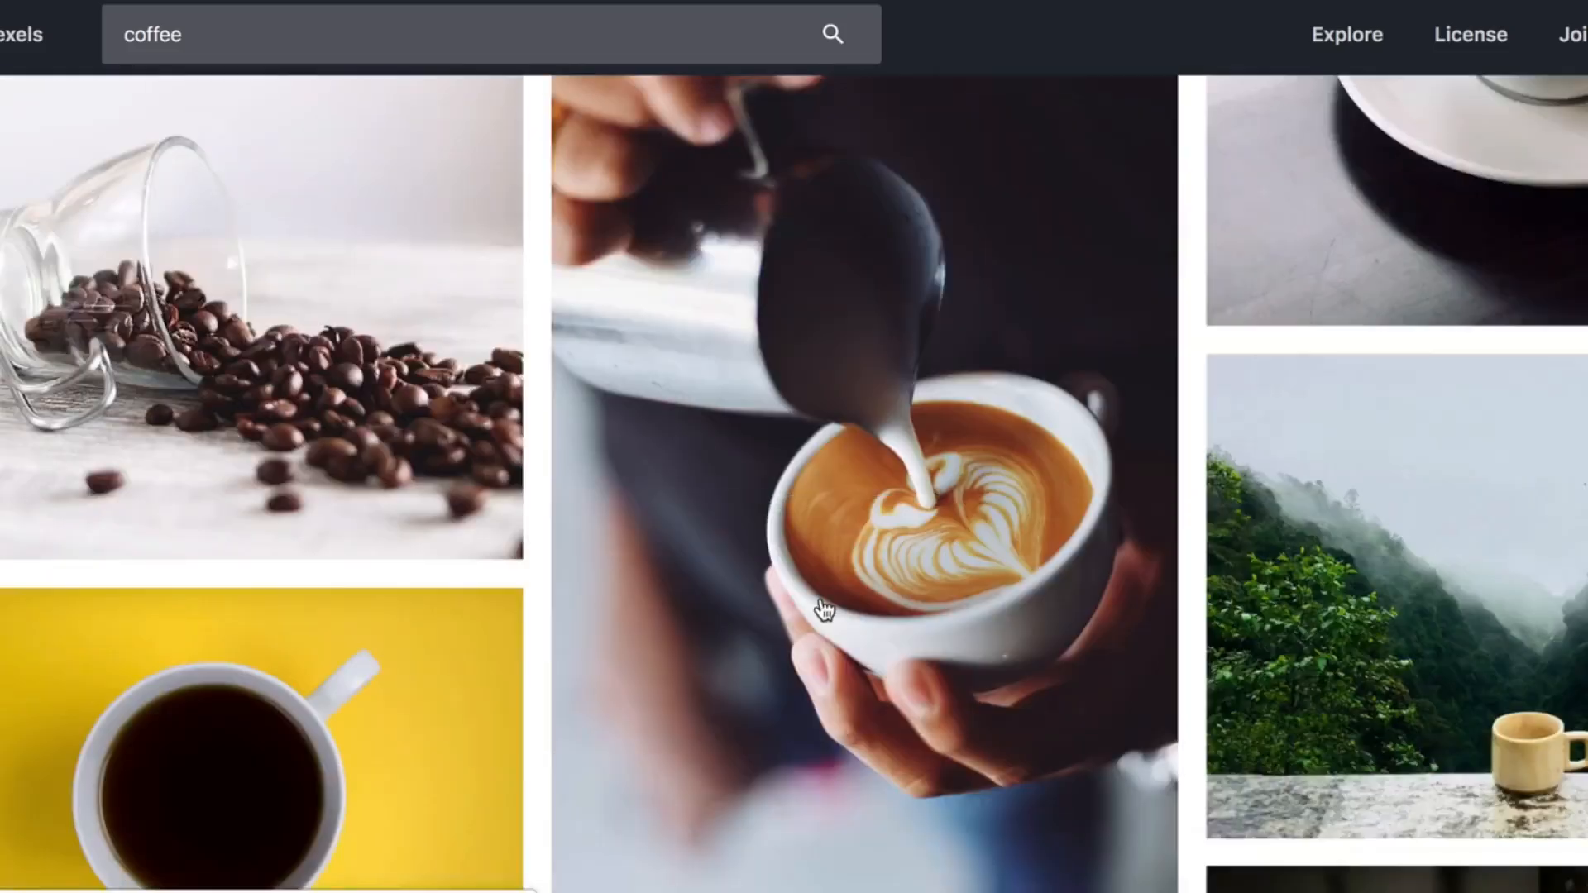
scroll(844, 521, down, 5)
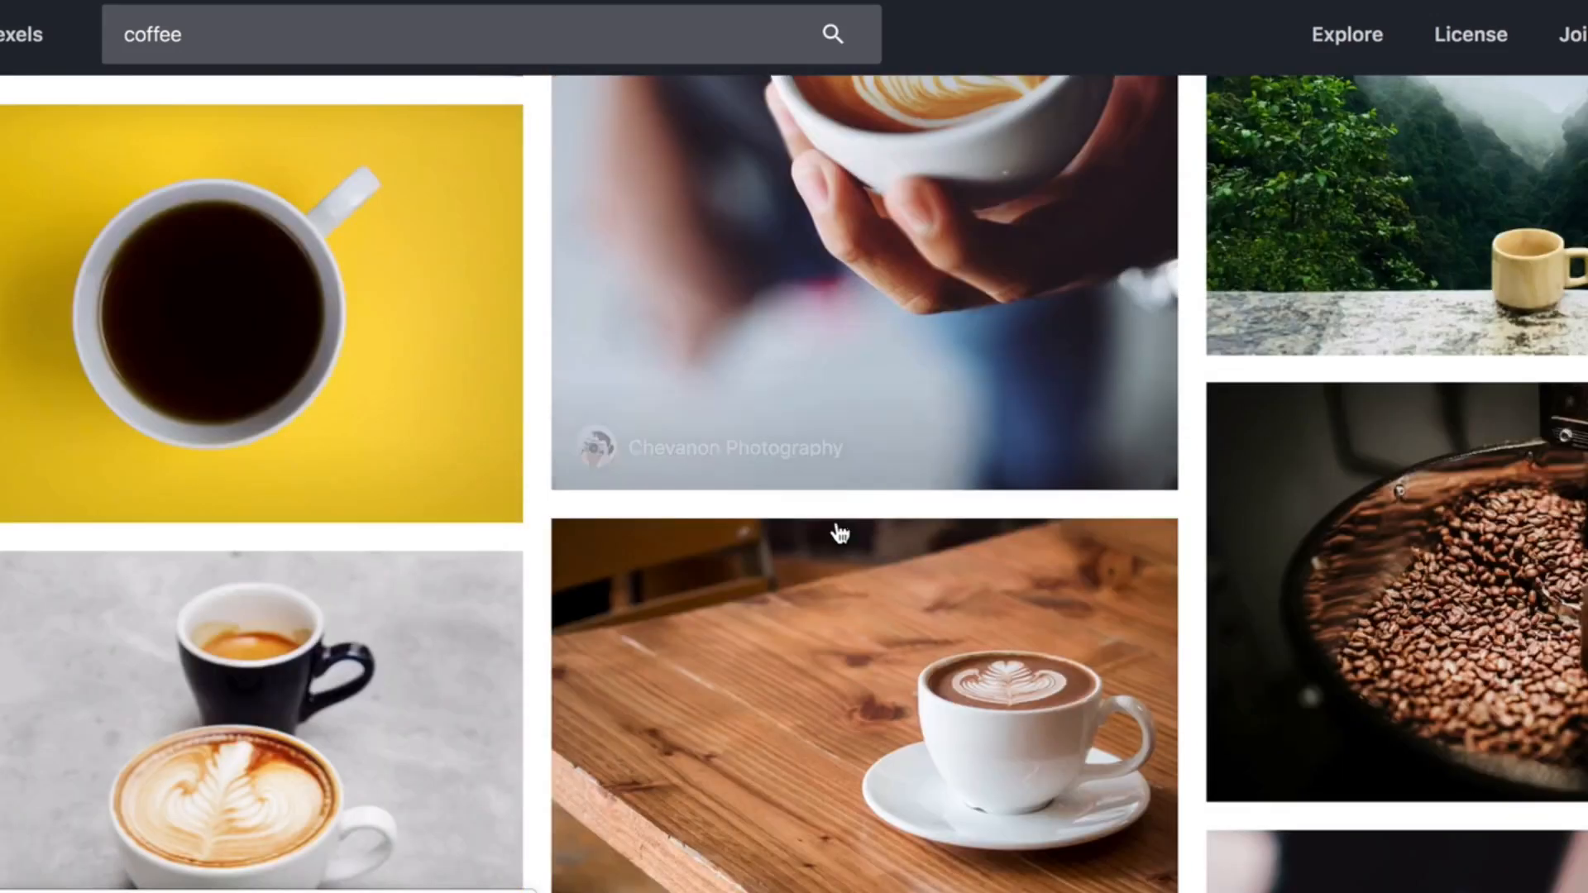
click(315, 355)
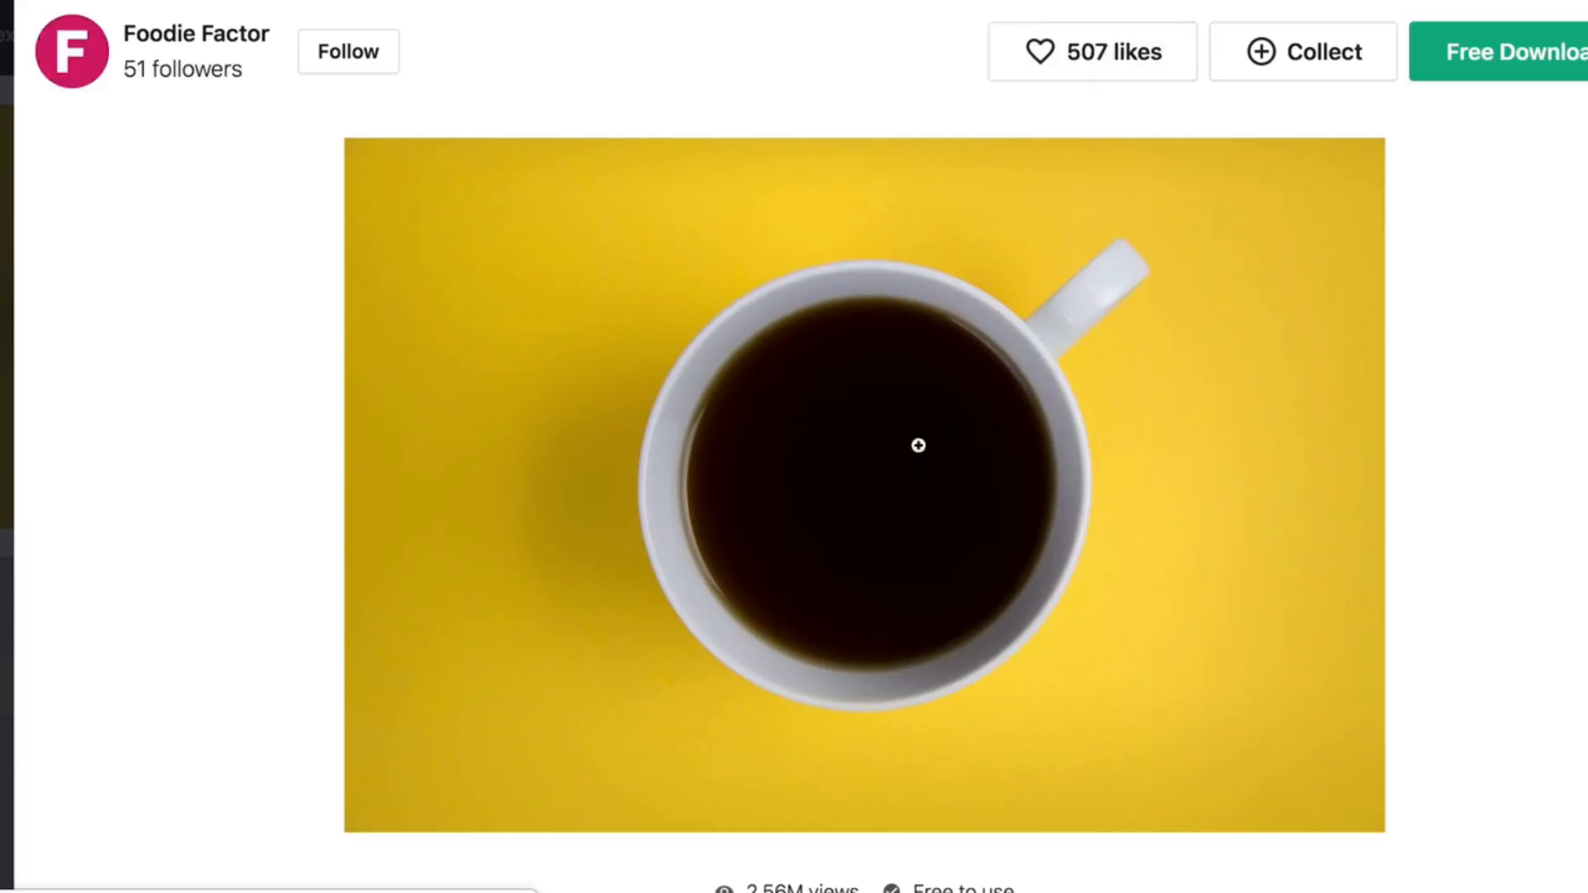
click(1499, 58)
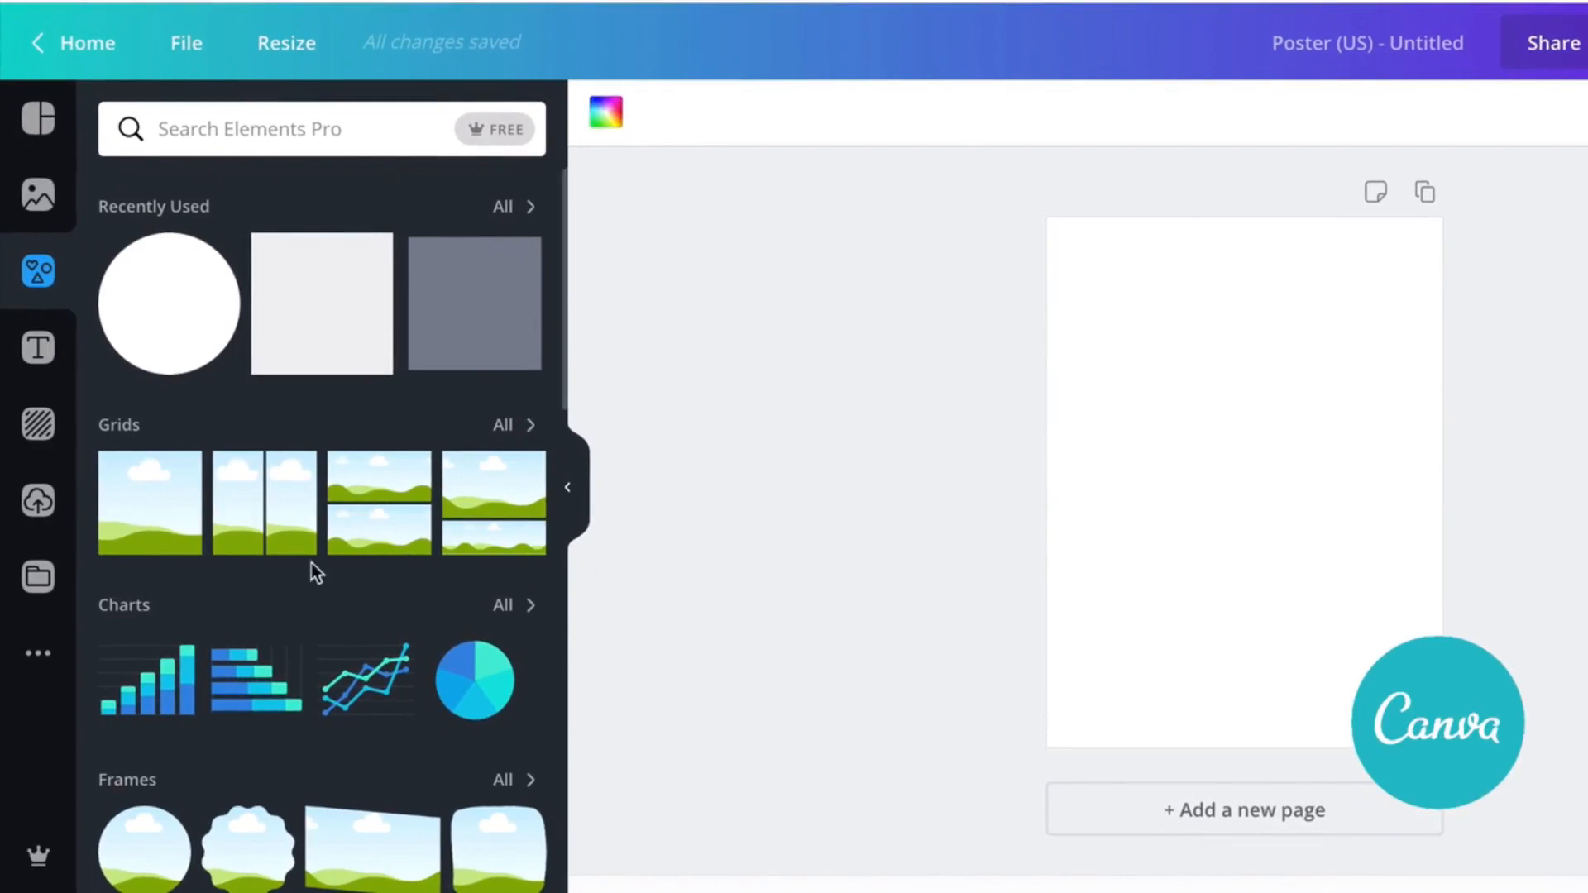
scroll(185, 639, down, 6)
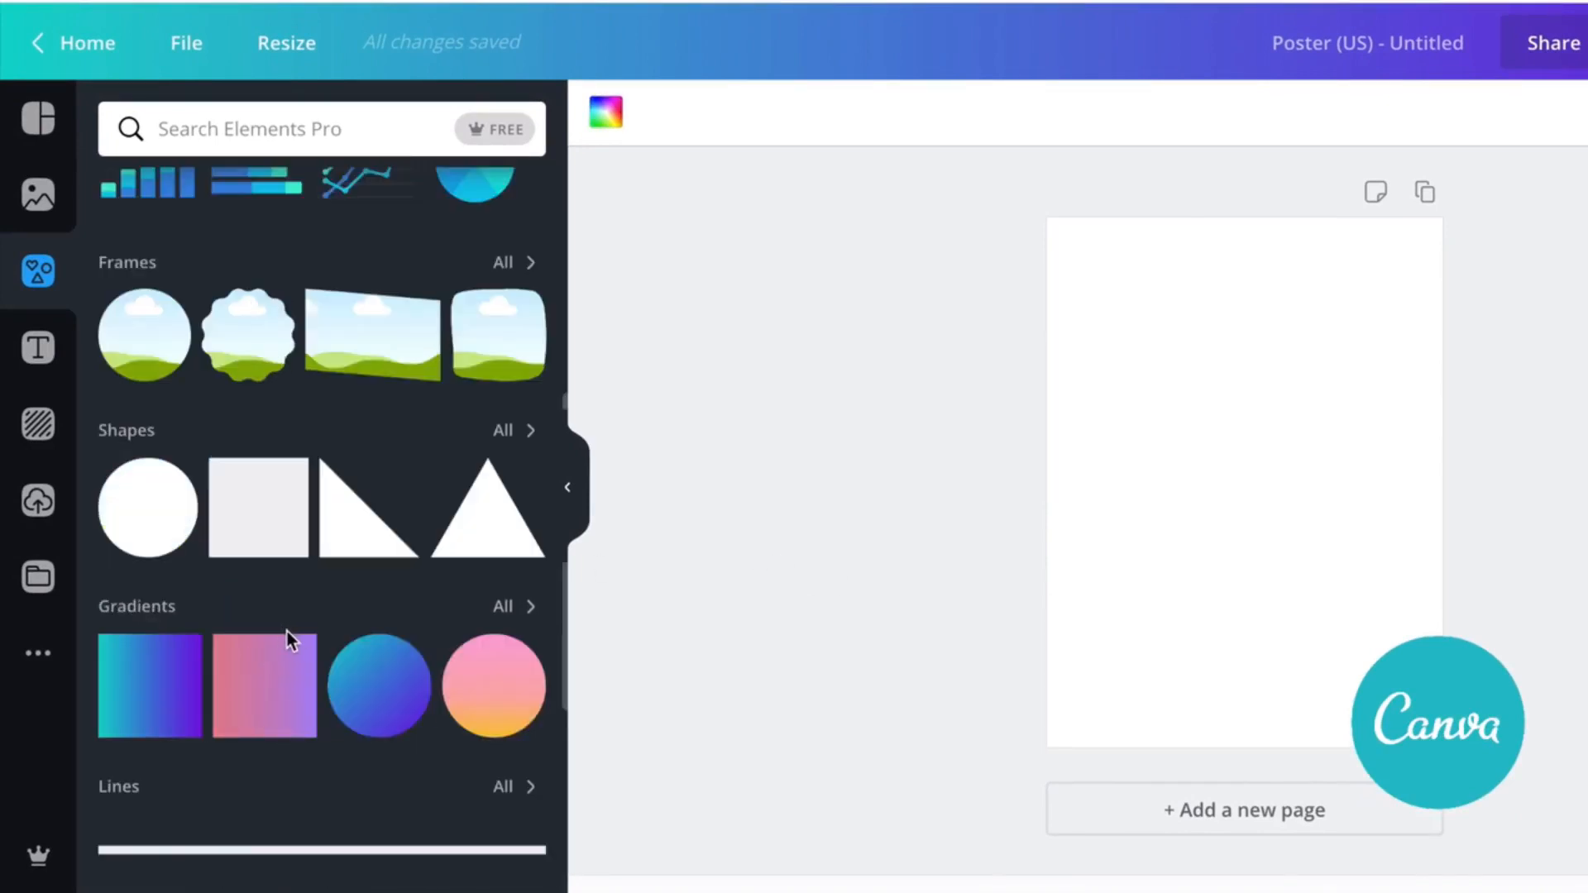
scroll(290, 635, up, 6)
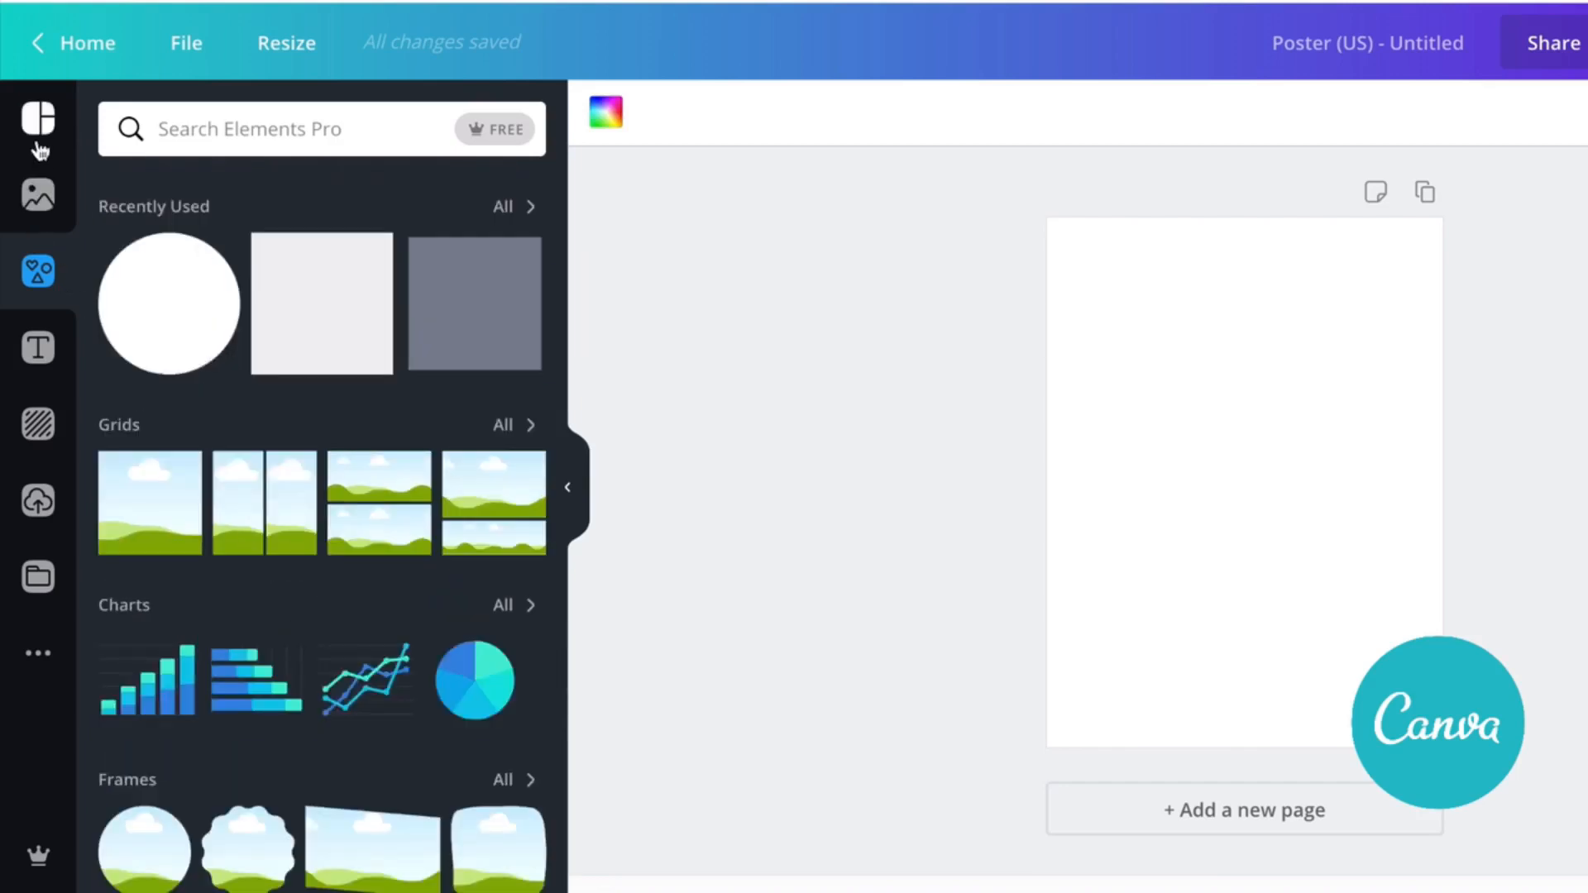
click(38, 142)
click(38, 195)
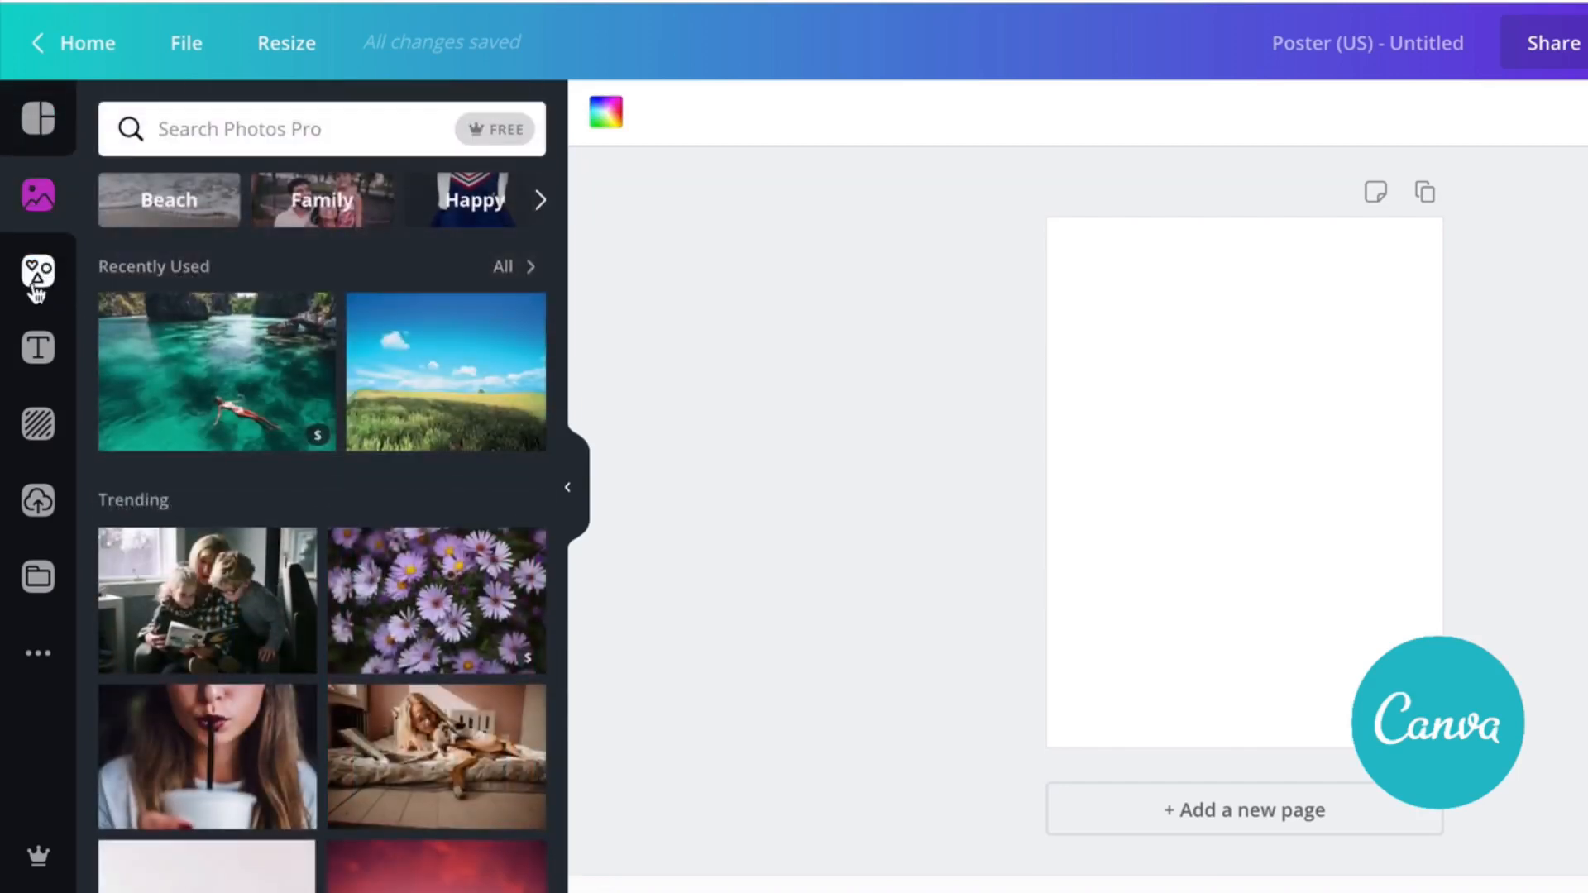
click(36, 288)
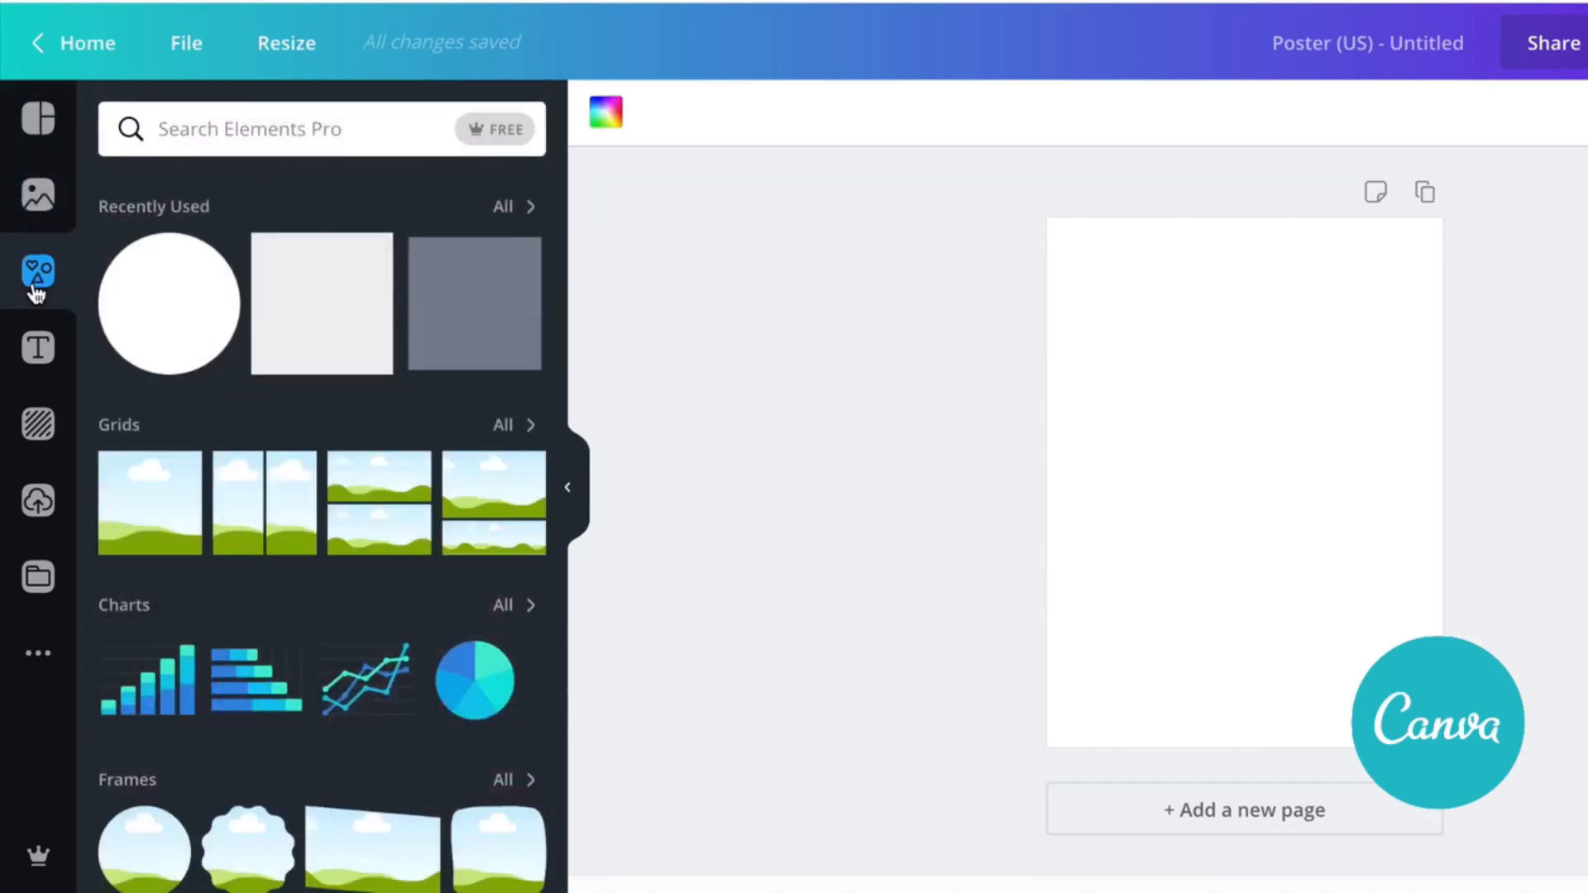
Browse all of Canva's grid layouts and place the six-cell grid with two tall right-hand cells on the blank poster page
click(513, 435)
scroll(342, 543, down, 1)
scroll(341, 543, down, 5)
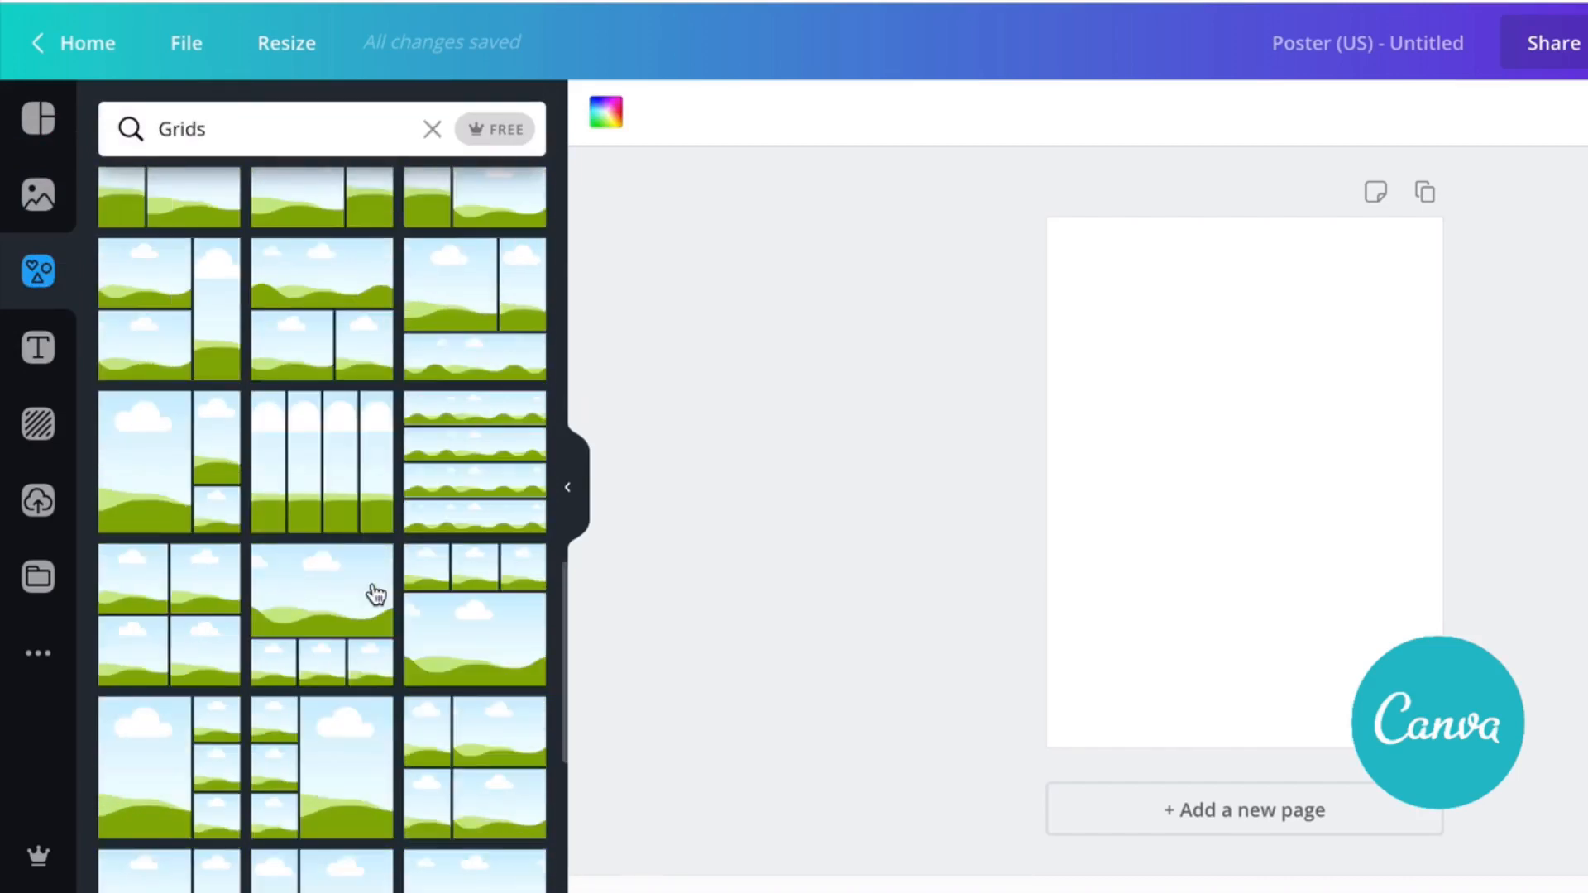
scroll(376, 594, down, 5)
scroll(377, 594, down, 5)
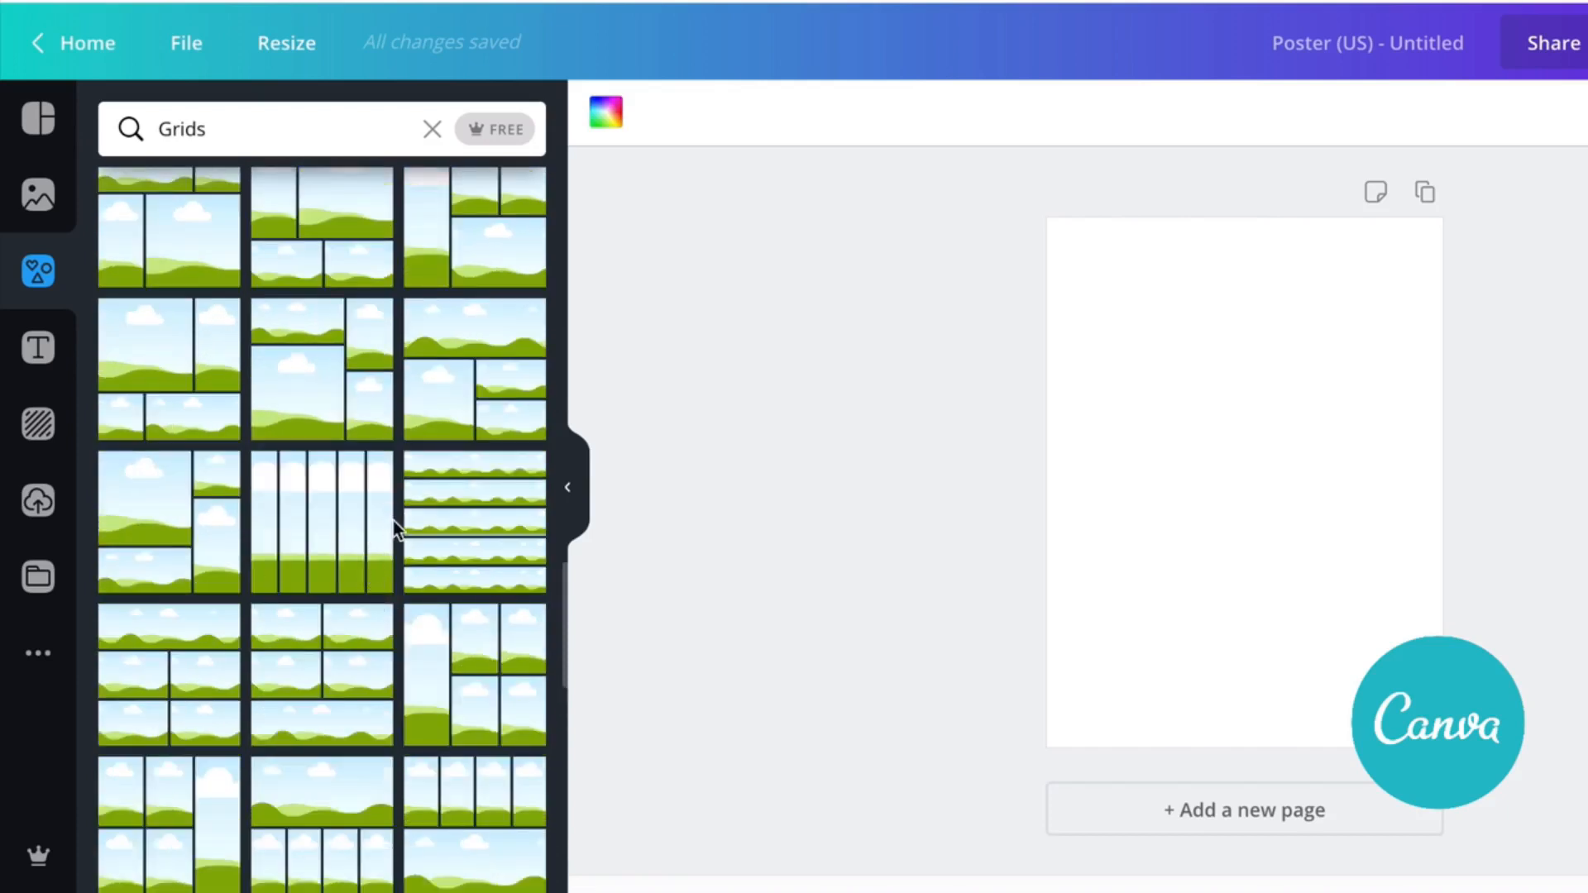
scroll(398, 546, down, 5)
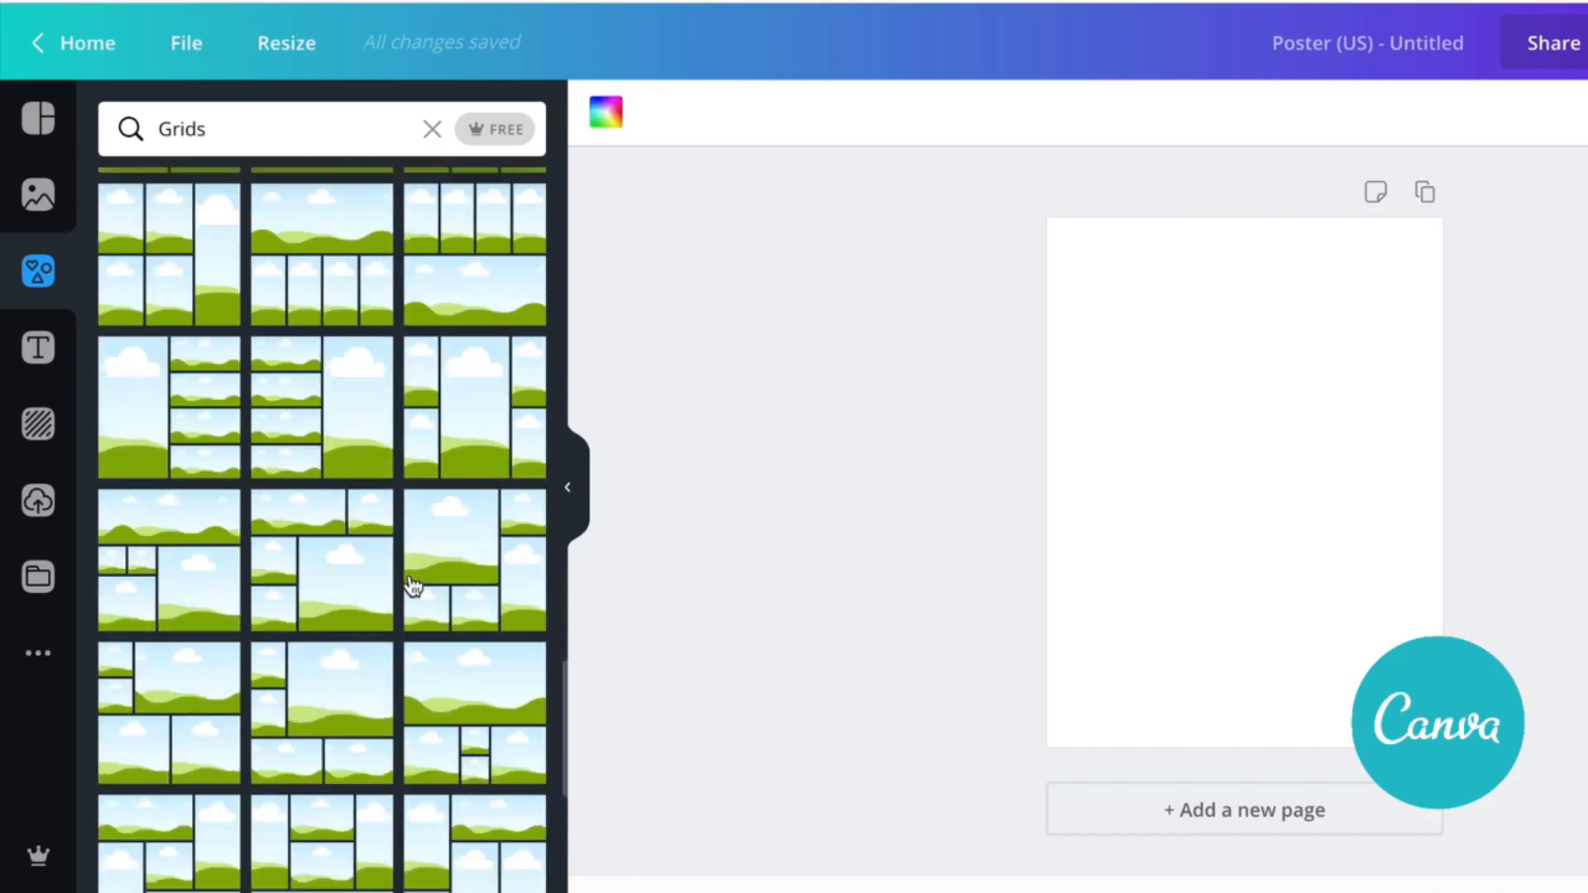
scroll(413, 587, down, 5)
scroll(526, 703, down, 5)
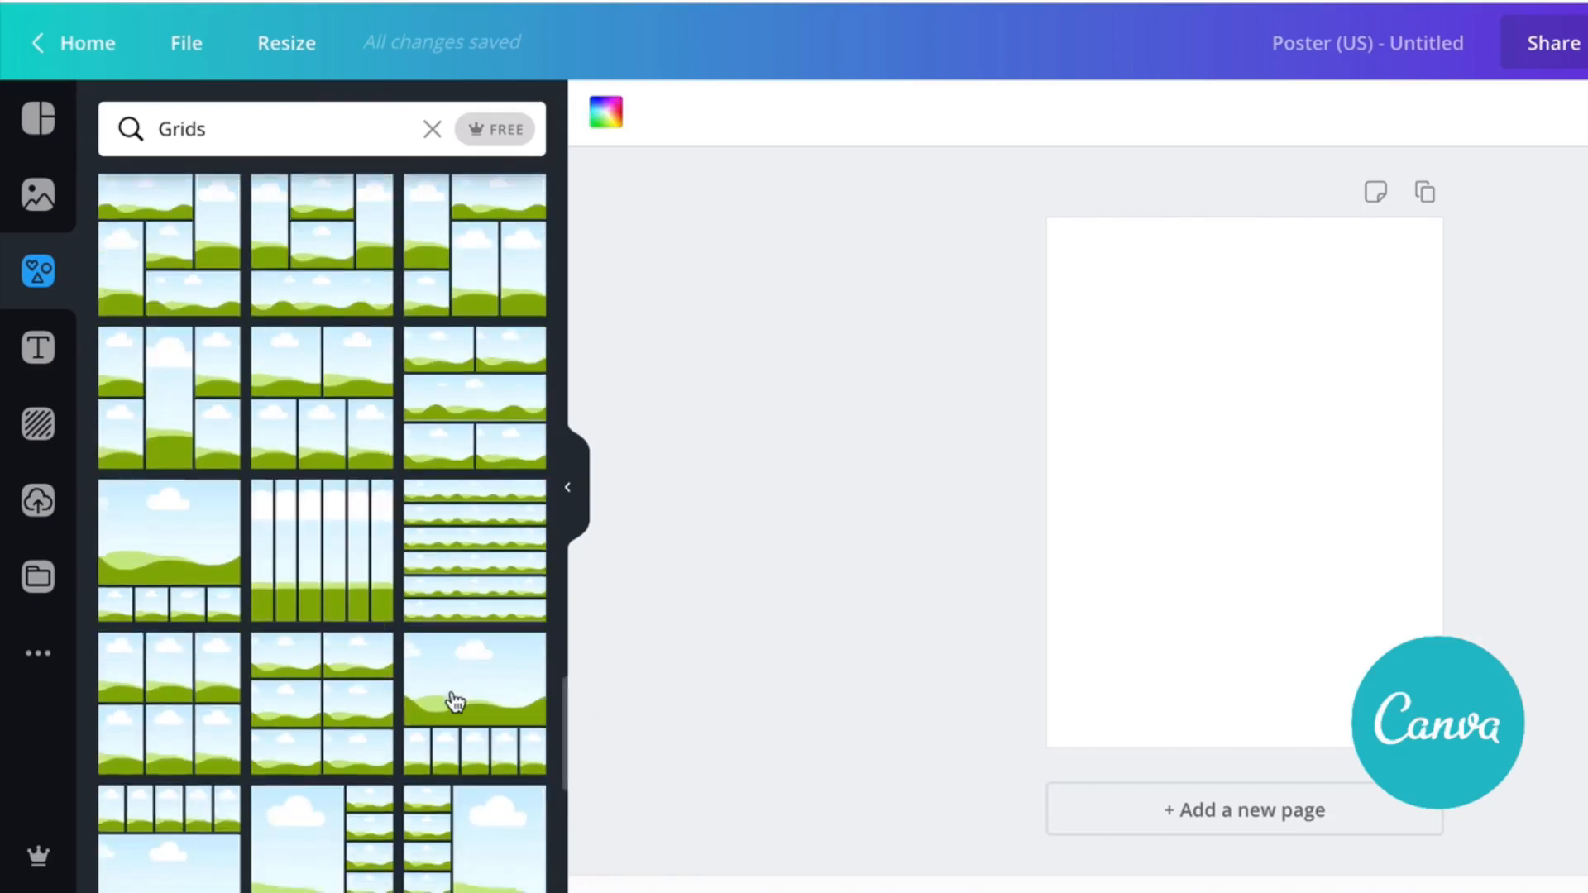
scroll(456, 702, down, 3)
scroll(455, 701, down, 3)
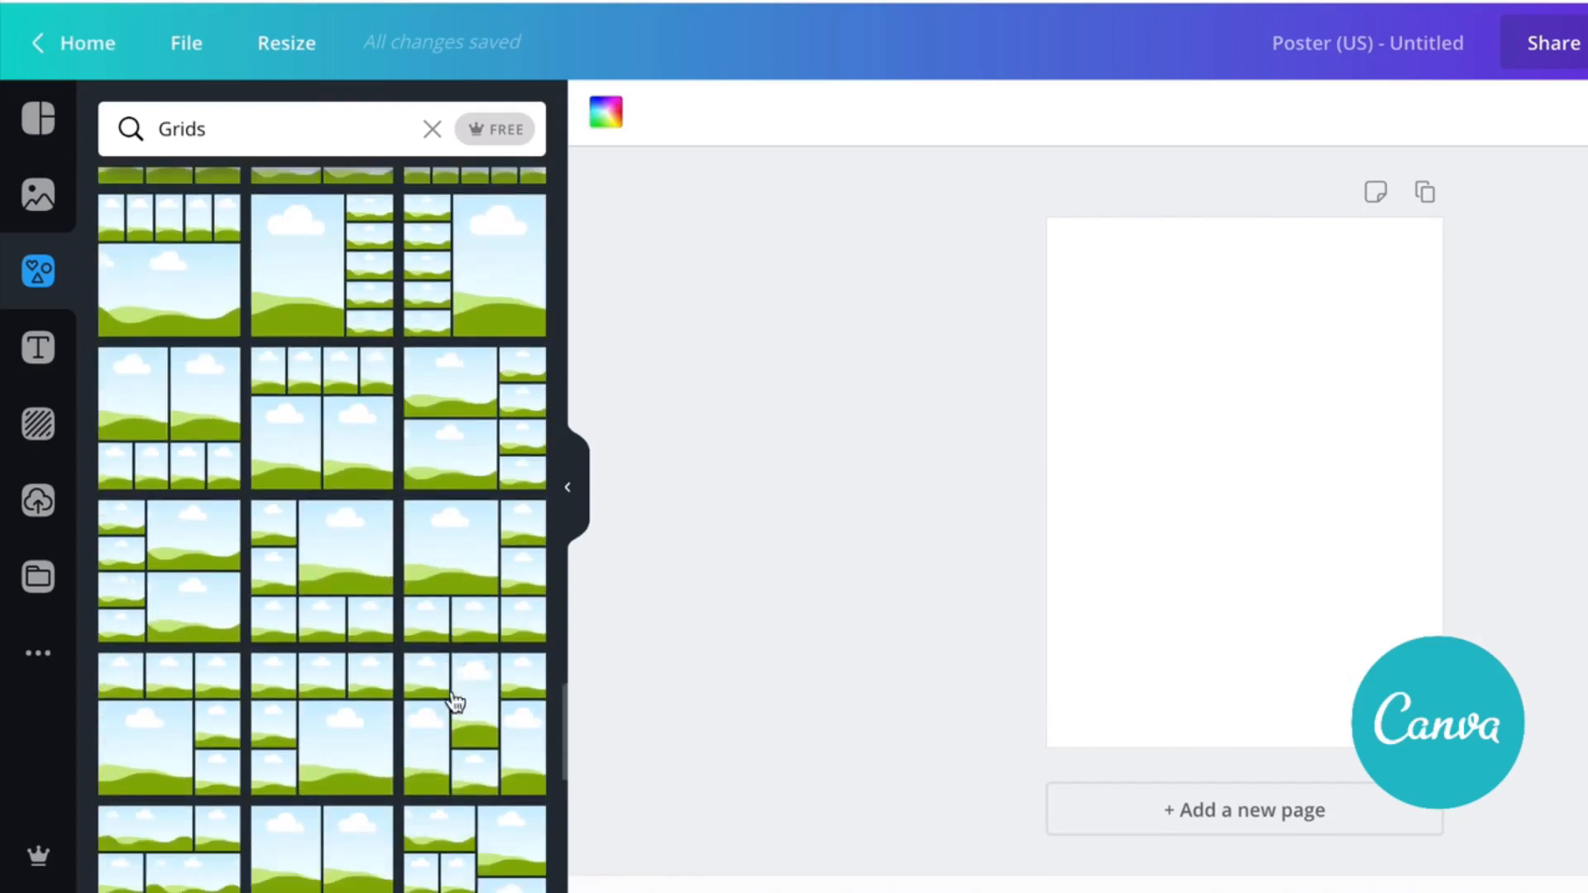
scroll(453, 701, down, 5)
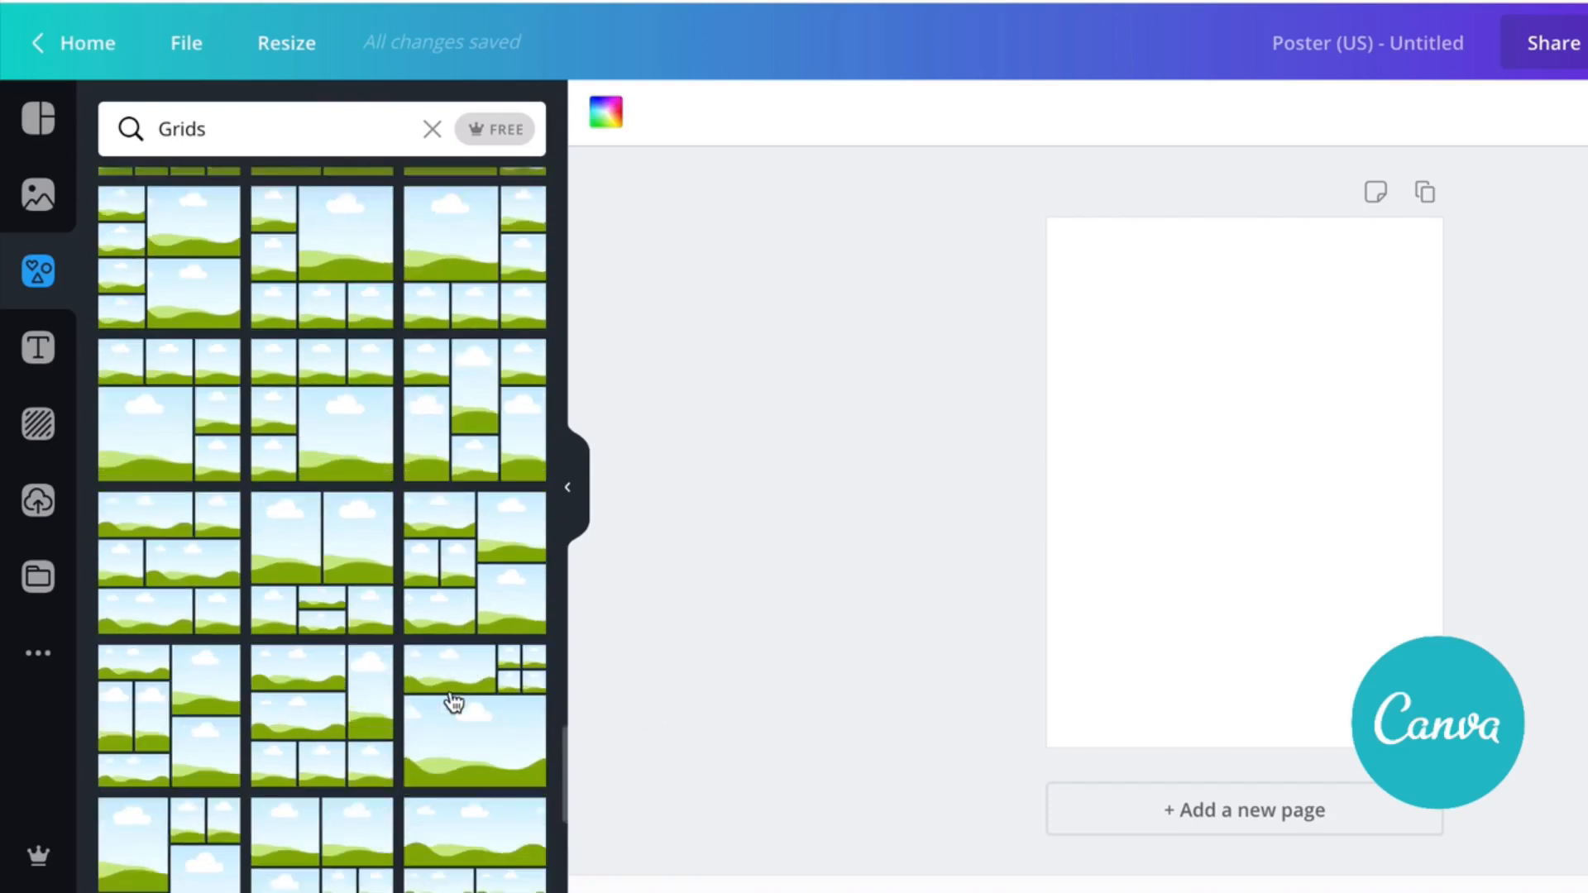
drag(486, 560, 1191, 415)
Upload the downloaded coffee photos to Canva
click(38, 658)
click(39, 501)
click(281, 130)
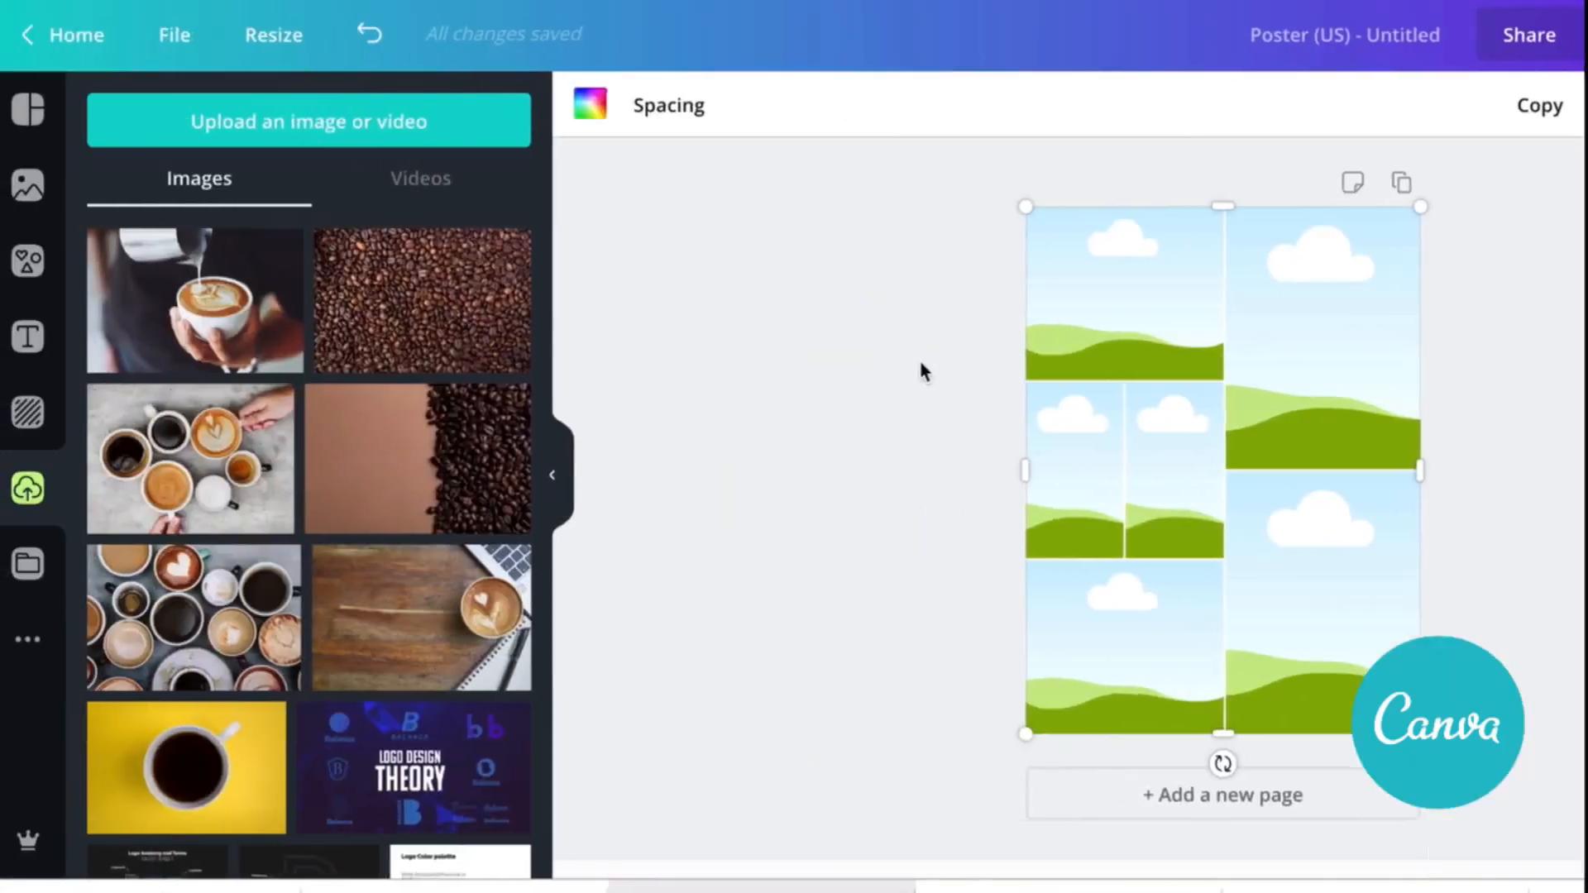
Fill the six grid cells with the coffee cups, milk pour, coffee beans, brown background and wooden desk photos
drag(160, 513, 1099, 354)
drag(253, 451, 1120, 315)
drag(355, 284, 1332, 329)
drag(454, 308, 1274, 569)
drag(422, 459, 1100, 643)
drag(425, 617, 1079, 470)
drag(197, 617, 952, 479)
Enlarge and reposition the wooden desk photo within its narrow grid cell so the latte cup fills the cell
click(1578, 511)
double_click(1074, 458)
double_click(812, 439)
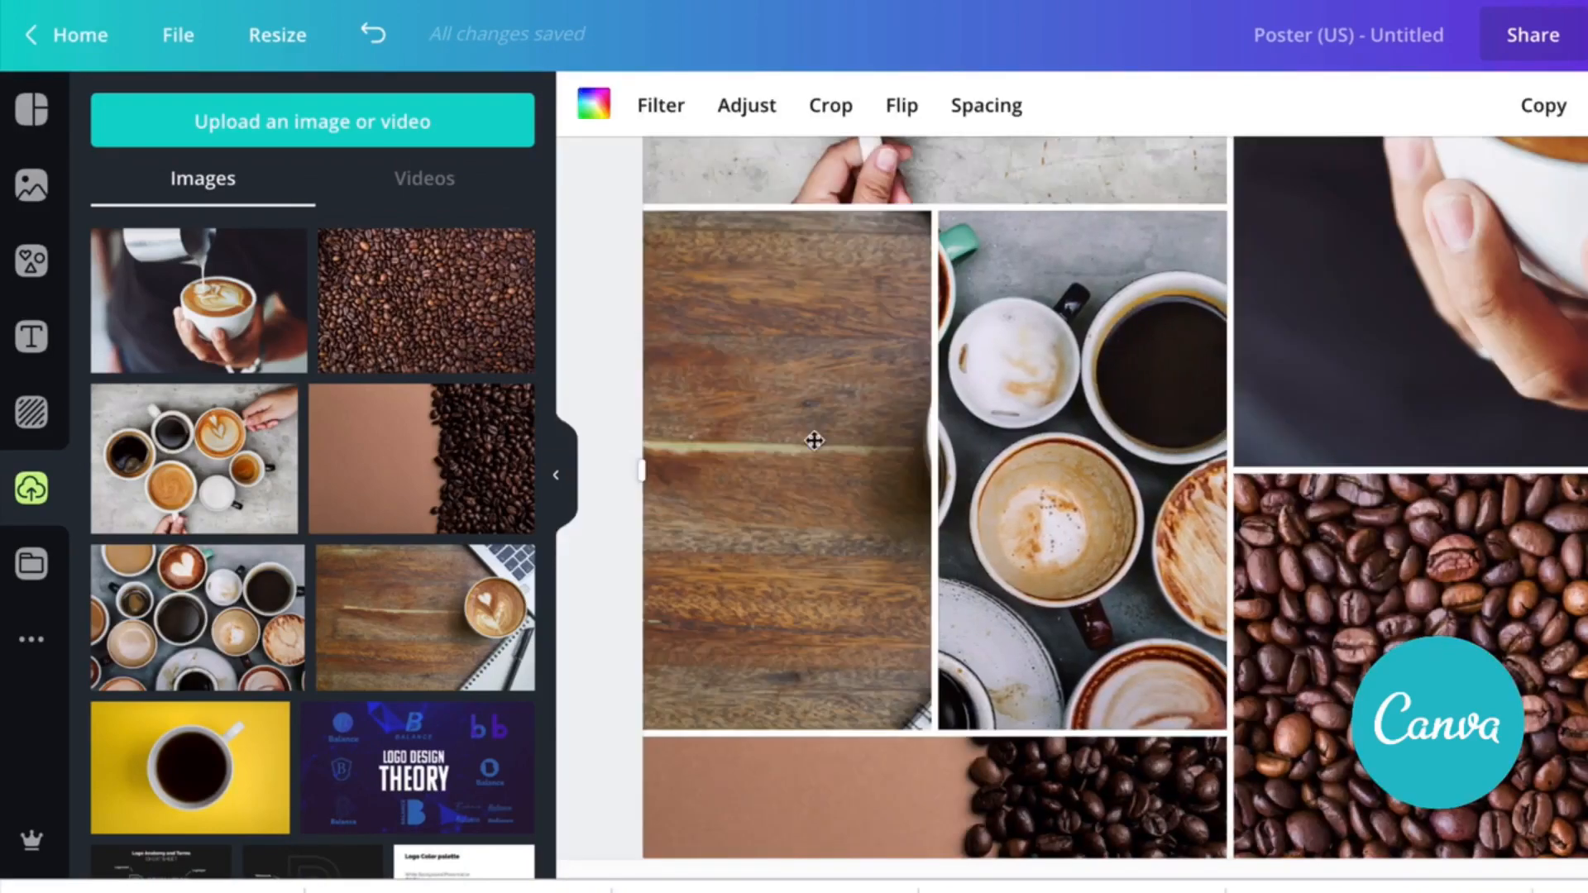
drag(1054, 348, 812, 326)
drag(930, 211, 659, 524)
click(1478, 569)
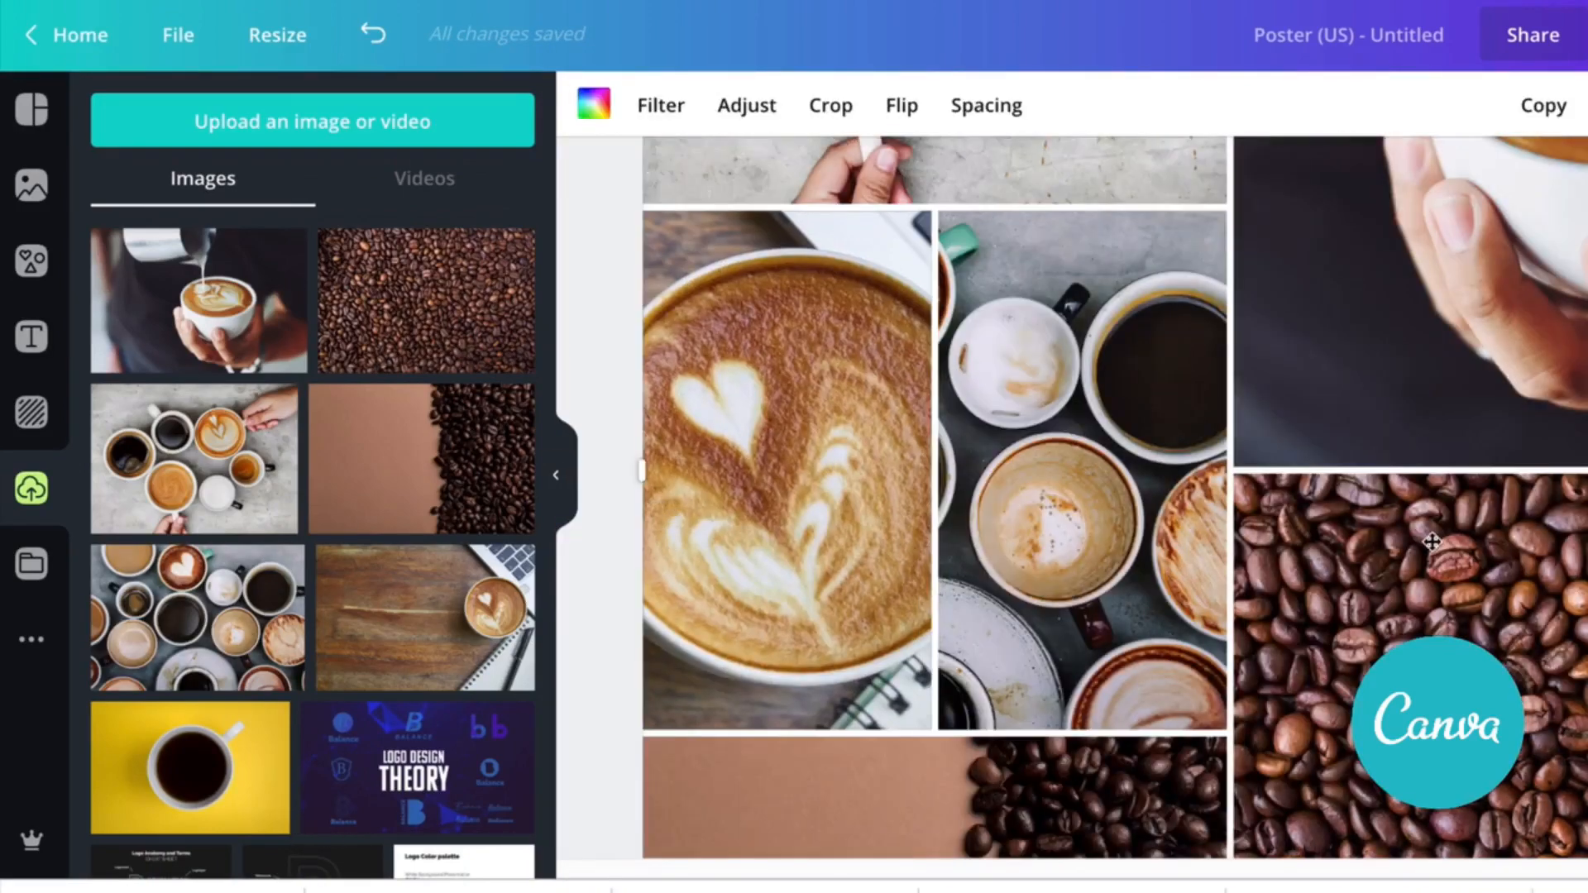
Enlarge and reposition the photo of coffee cups with hands within the grid's top-left cell for a tighter crop
scroll(1515, 469, up, 6)
double_click(1155, 278)
drag(1288, 213, 1547, 25)
drag(1063, 368, 993, 436)
scroll(922, 430, up, 5)
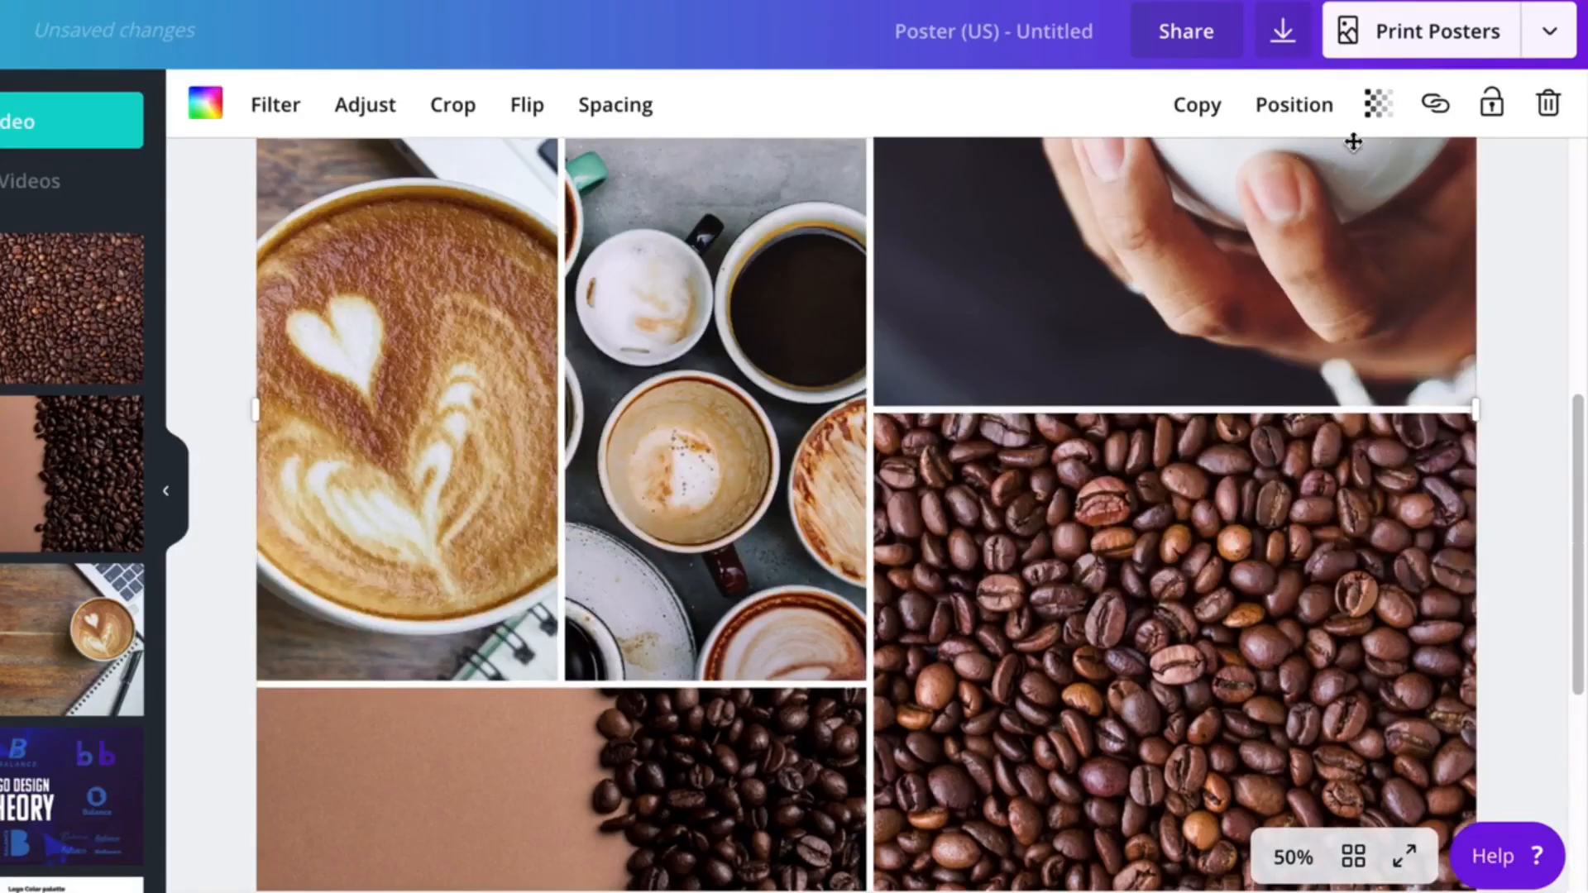
Download the poster collage as a JPG with quality 100
click(1283, 31)
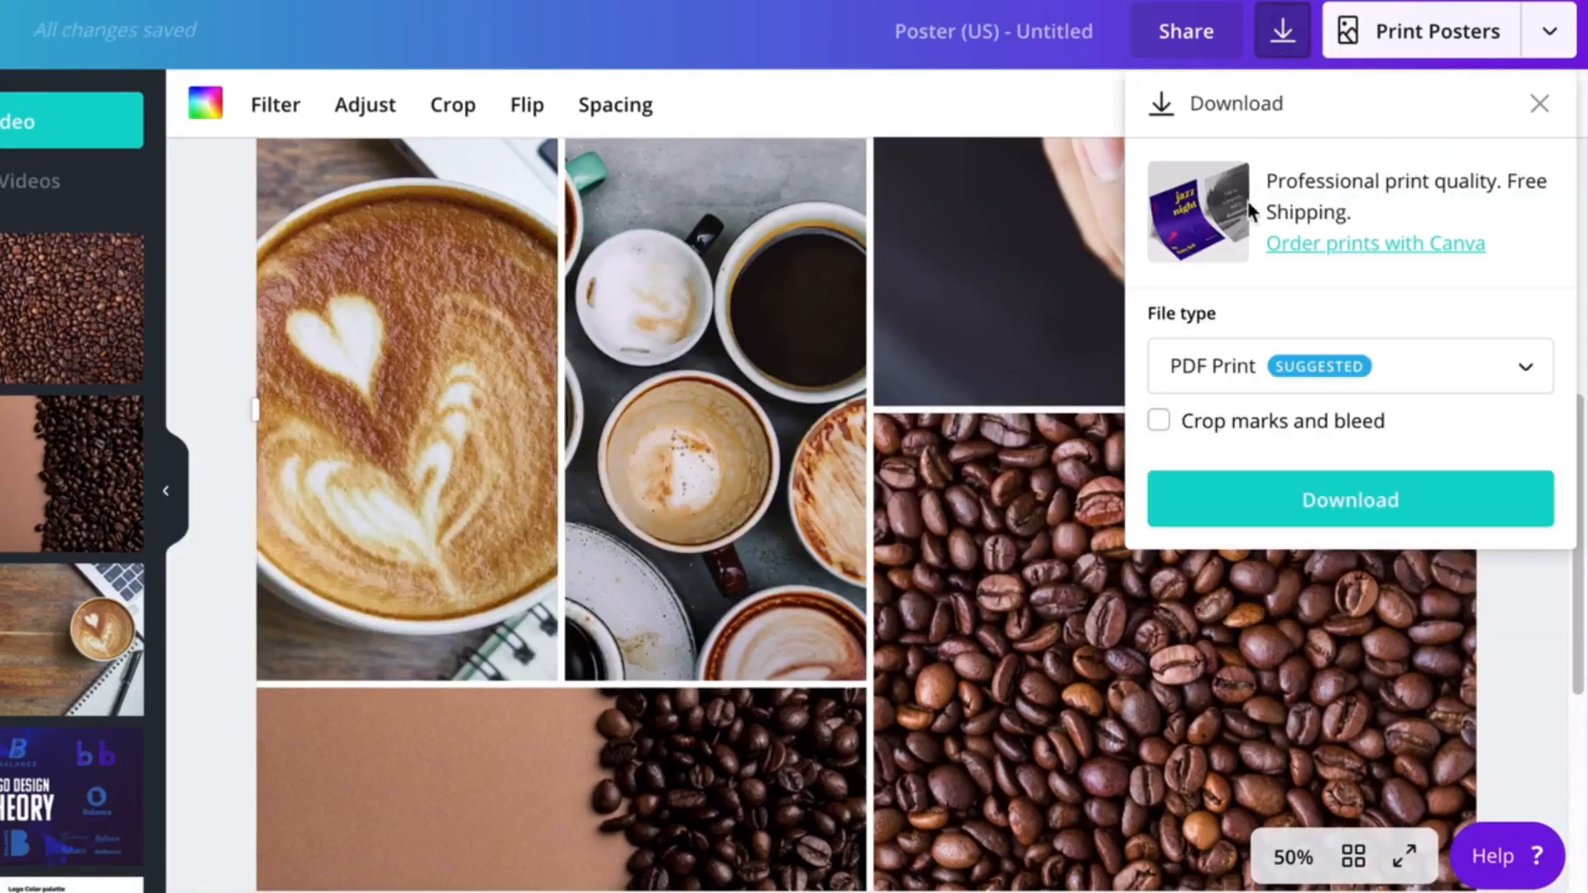
click(1175, 380)
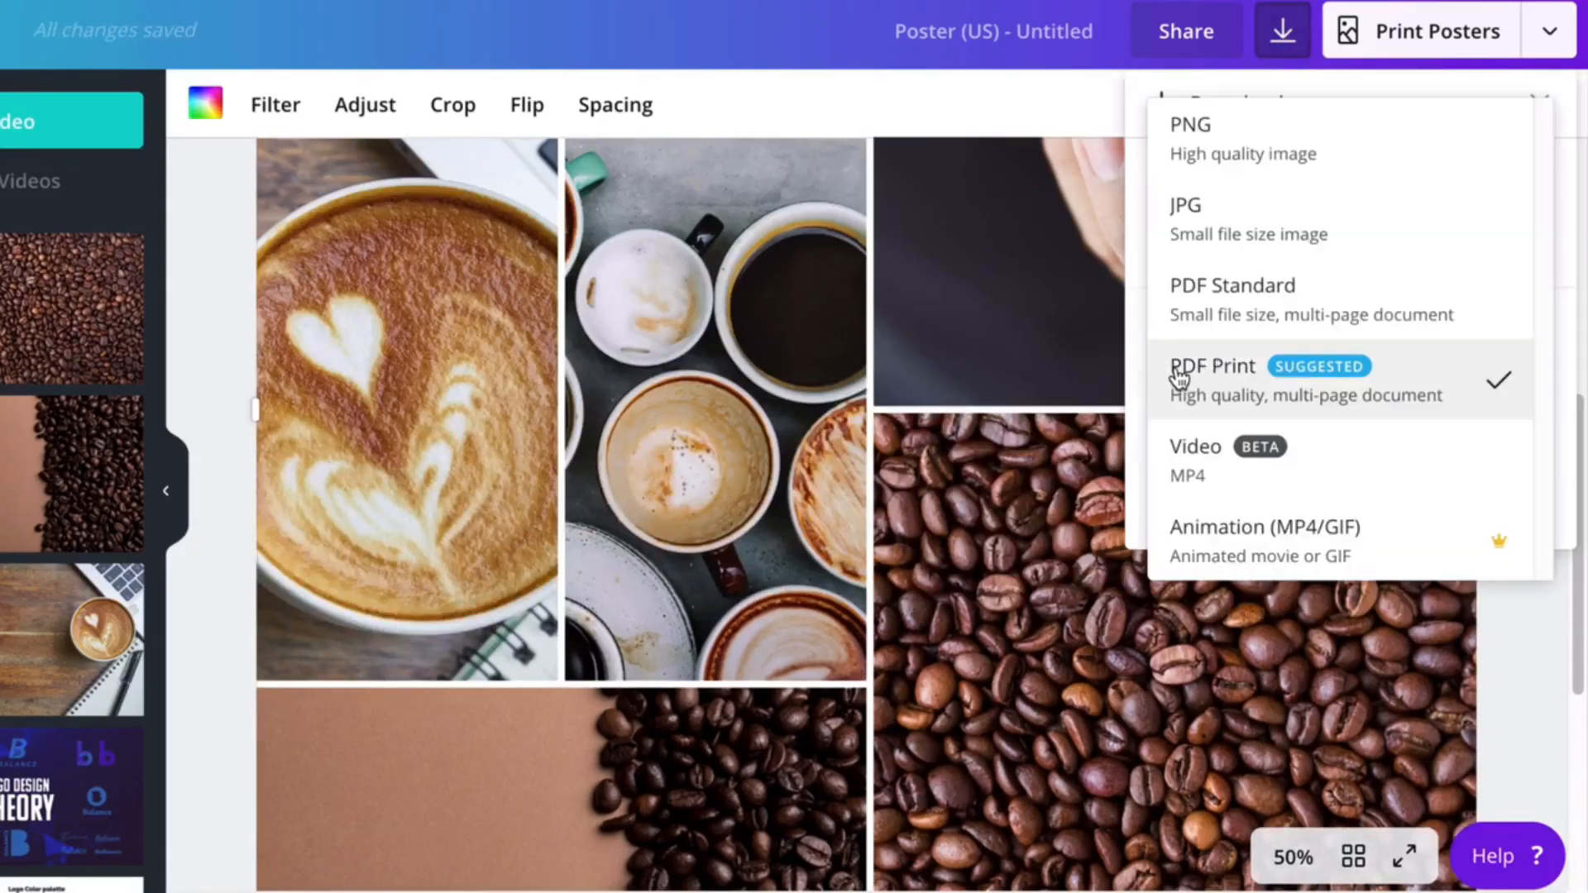
click(1199, 225)
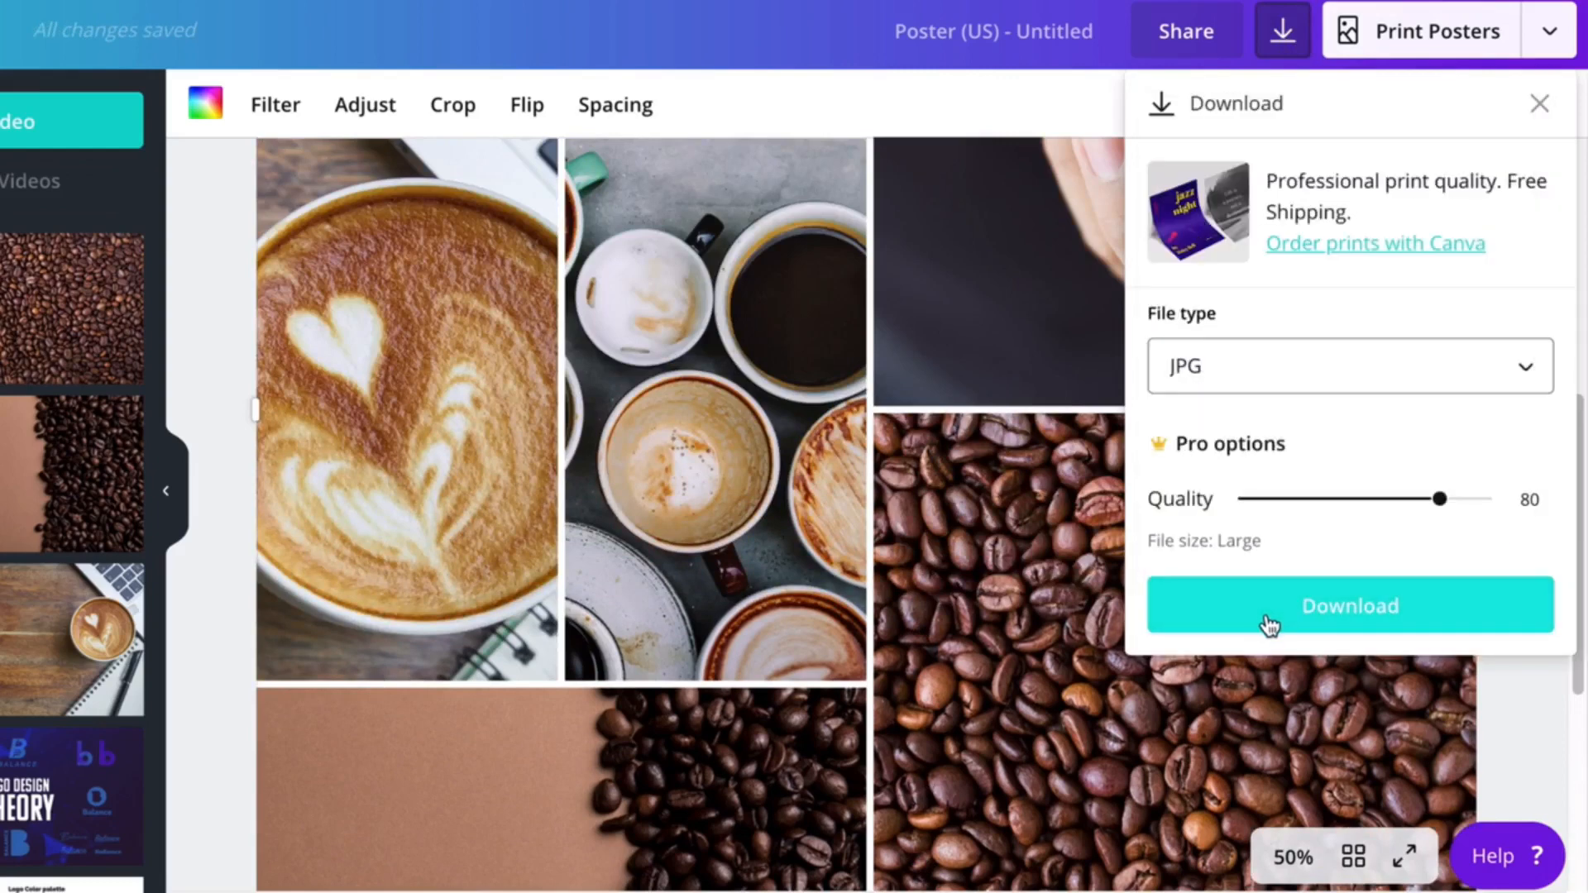
click(1490, 500)
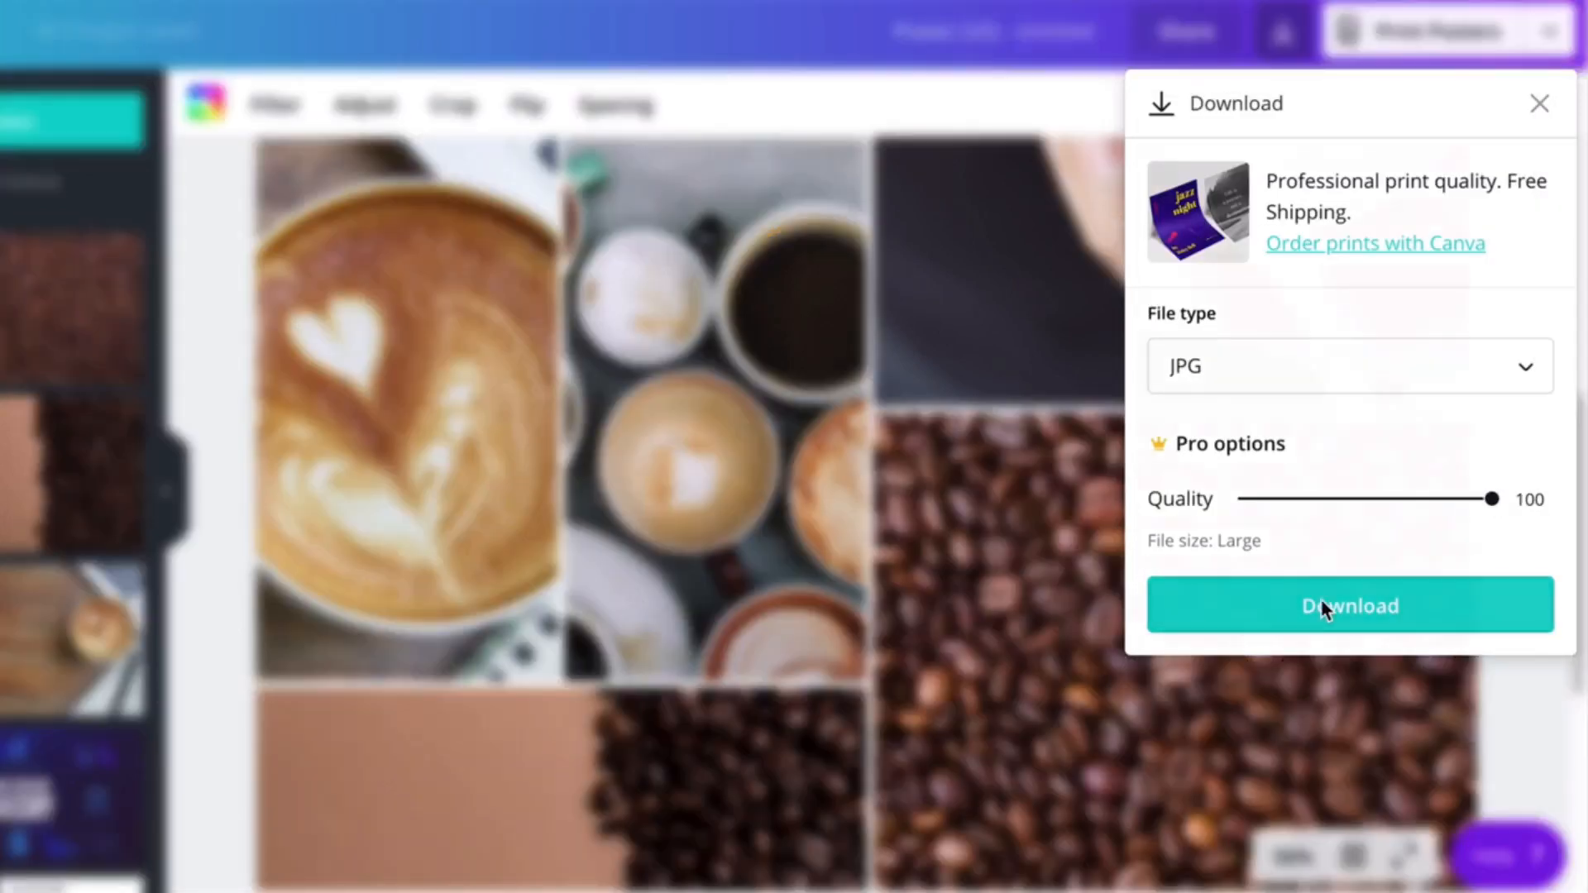
click(1322, 607)
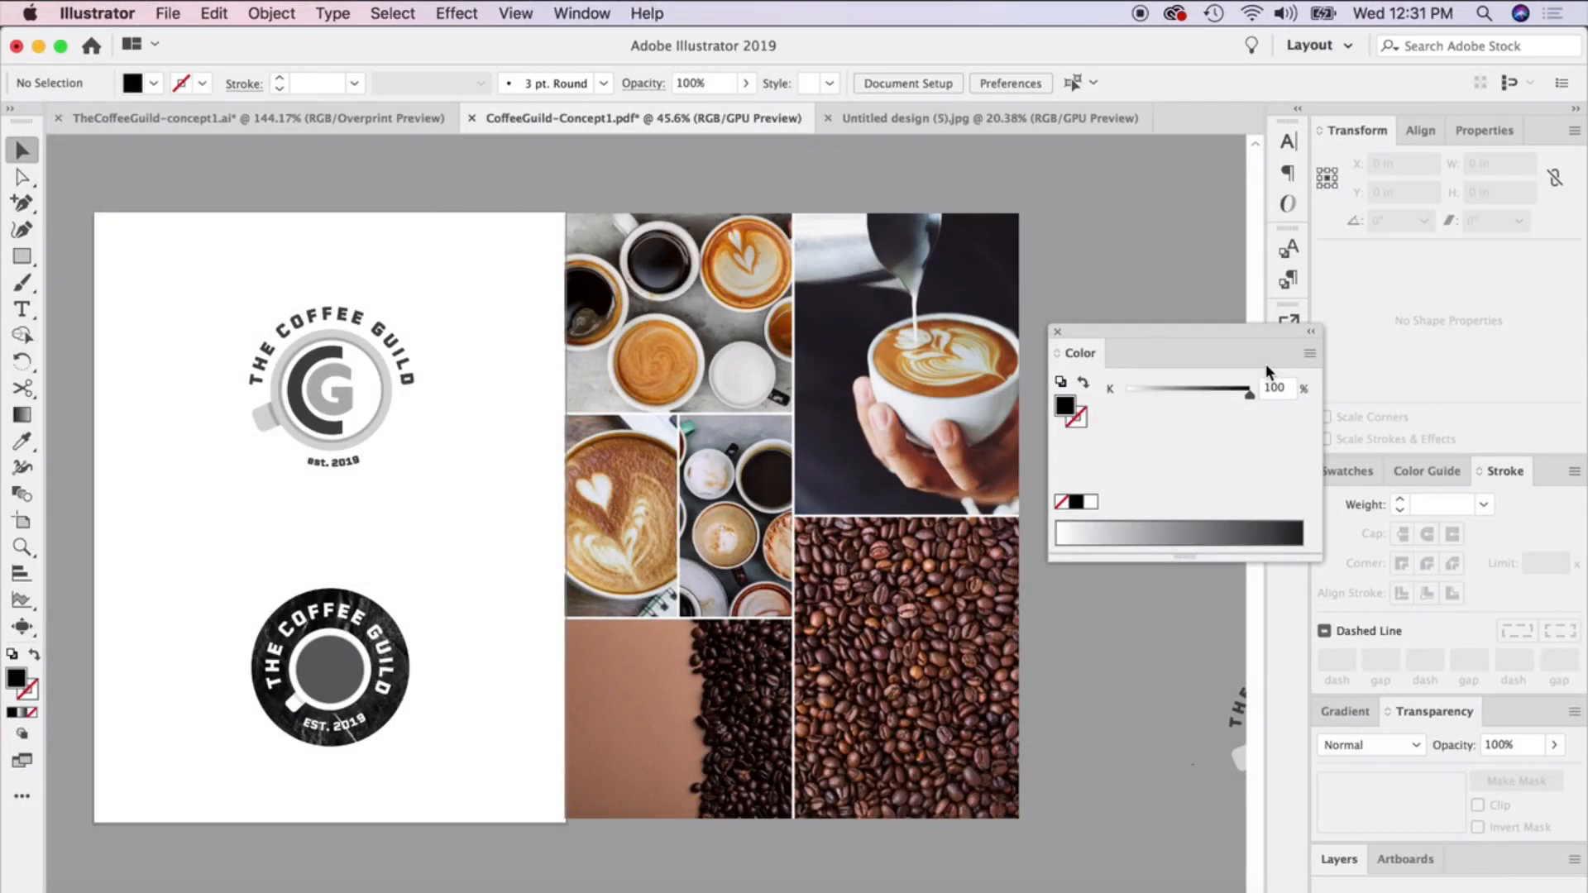
Switch the document's color mode from RGB to CMYK
click(124, 13)
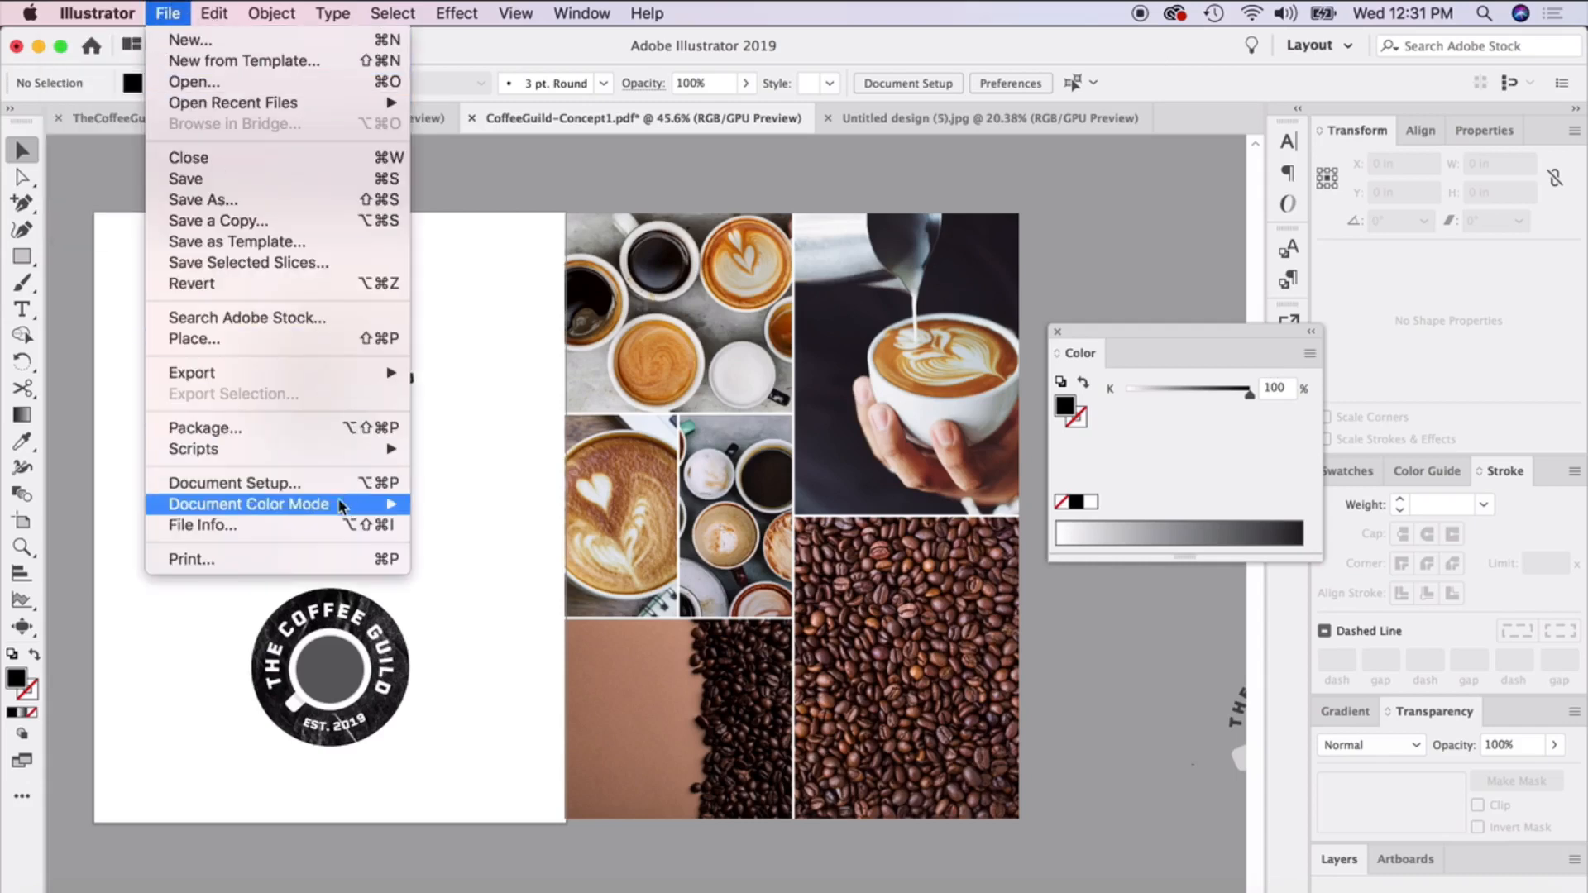
mouse_move(332, 506)
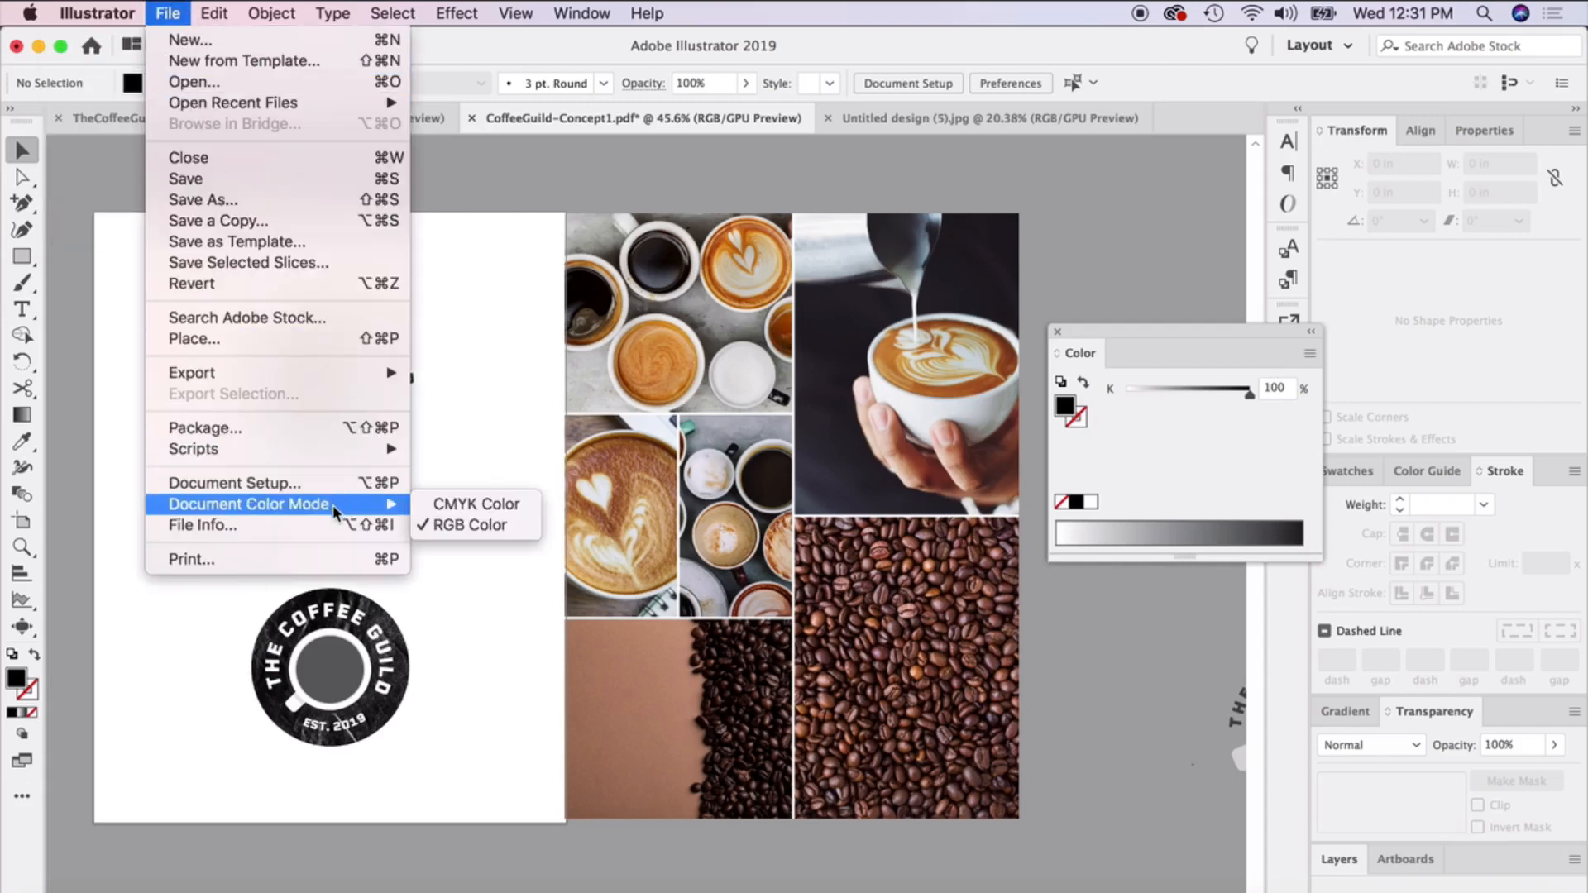
click(466, 506)
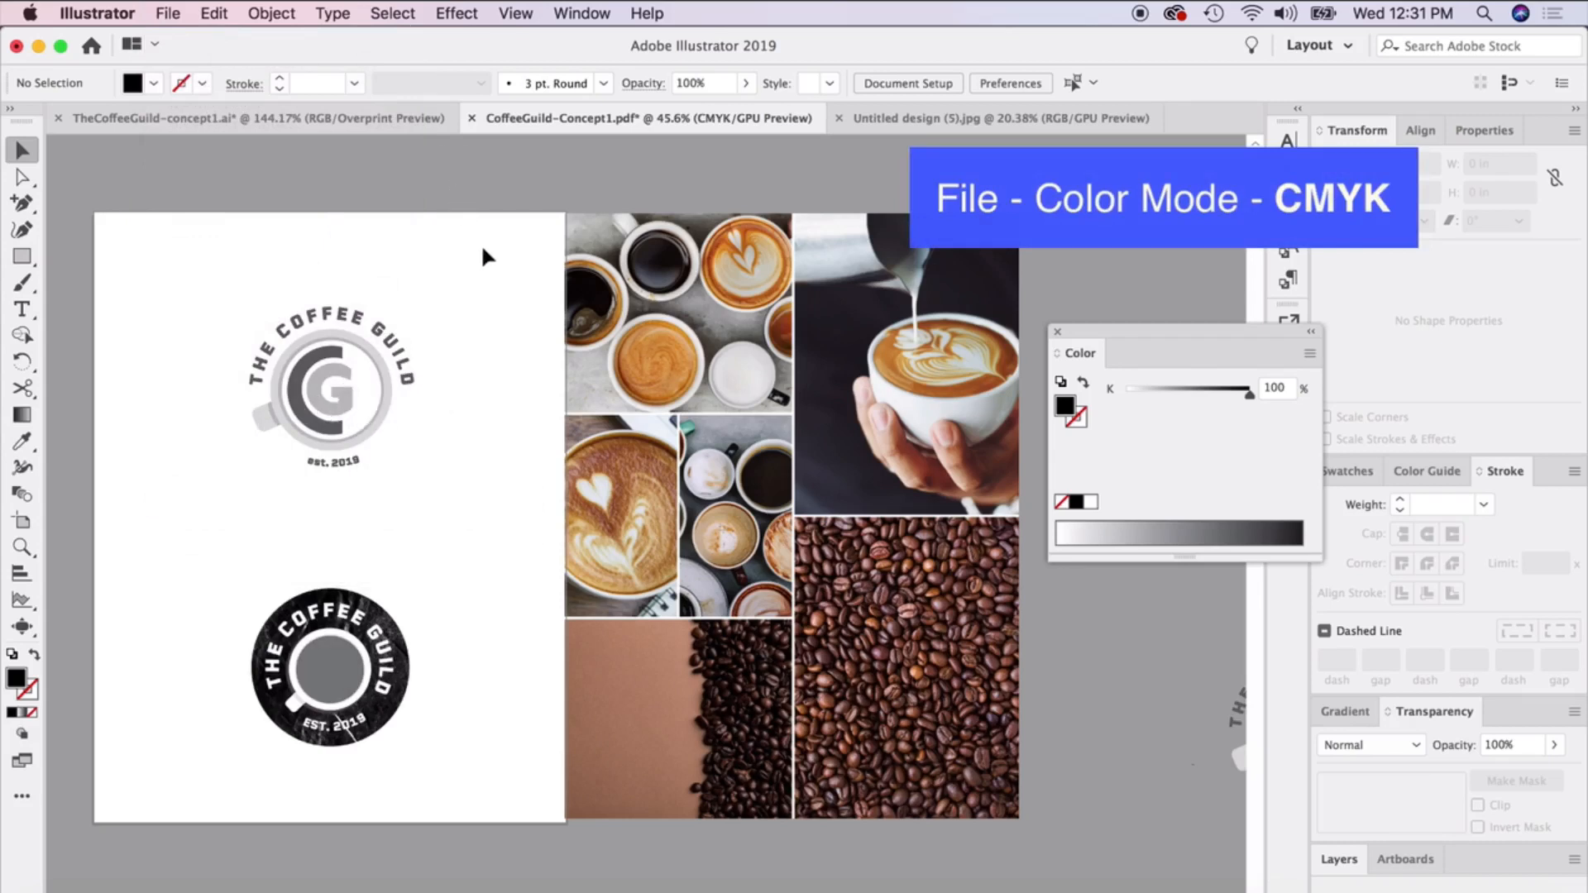
Select the outer ring and handle of the upper logo's cup and set their fill in CMYK to M 3, Y 5, K 6
scroll(500, 625, left, 3)
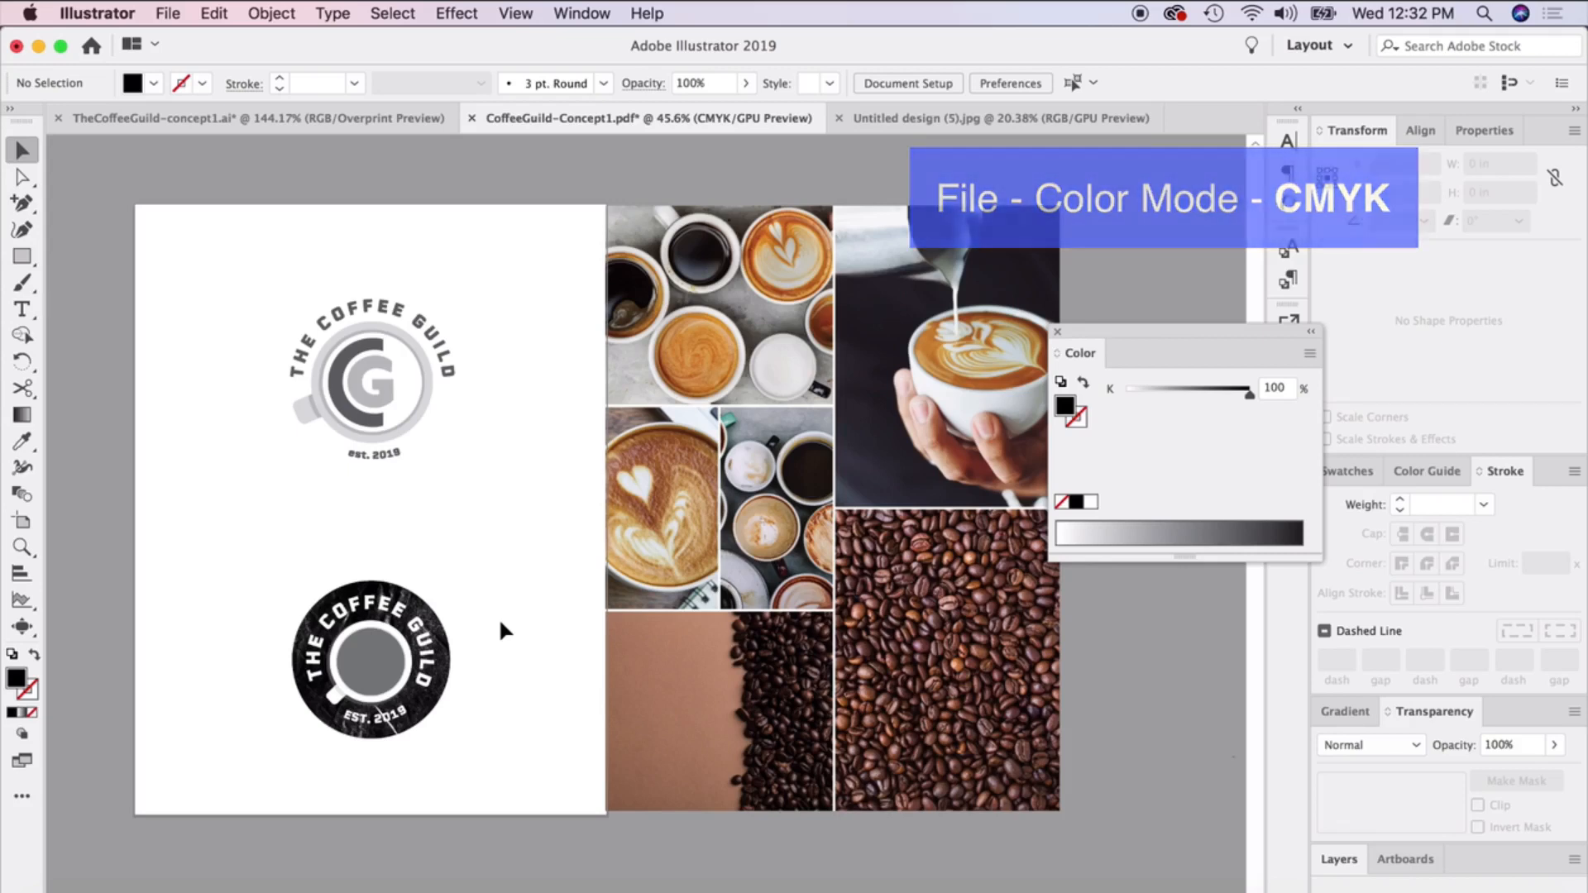
scroll(590, 606, right, 1)
scroll(594, 611, right, 1)
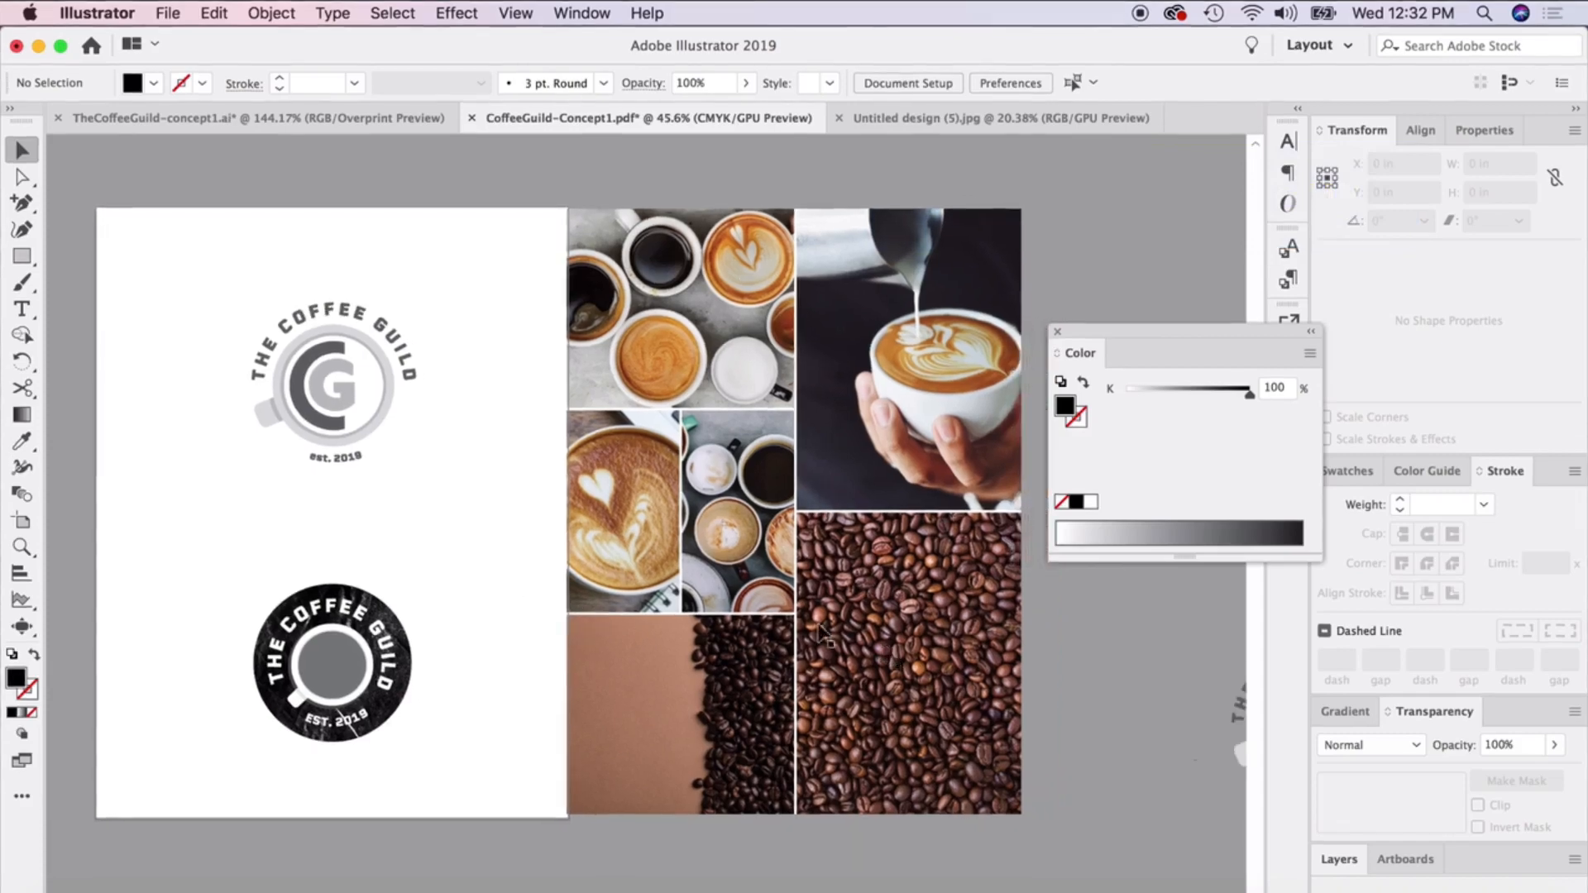
scroll(620, 586, up, 2)
scroll(617, 581, left, 3)
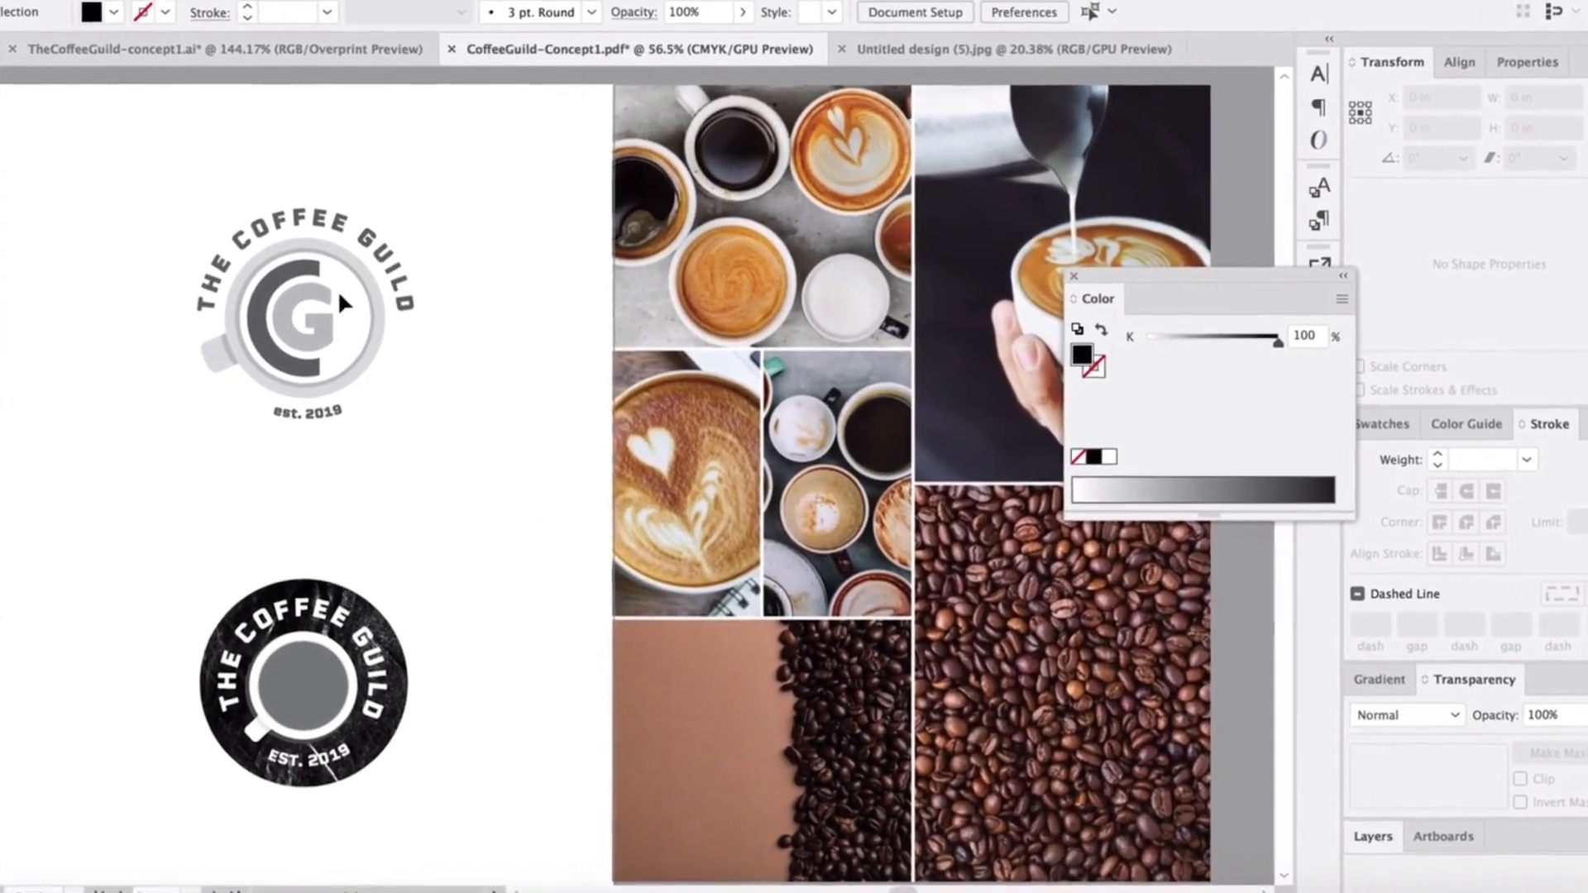
scroll(317, 334, right, 2)
scroll(272, 296, up, 1)
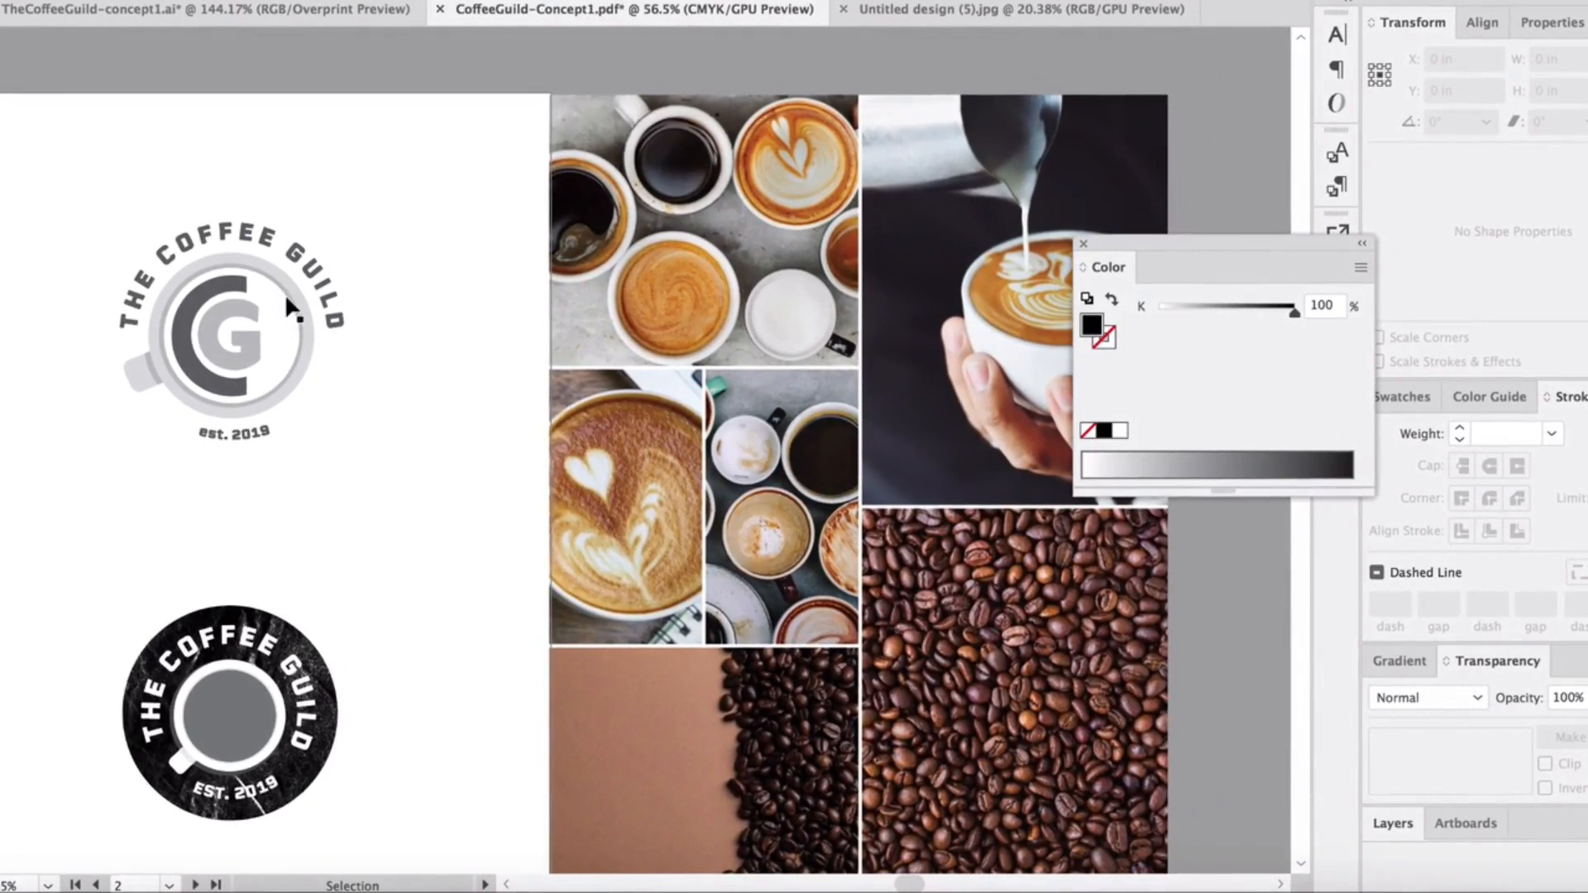
scroll(261, 349, up, 2)
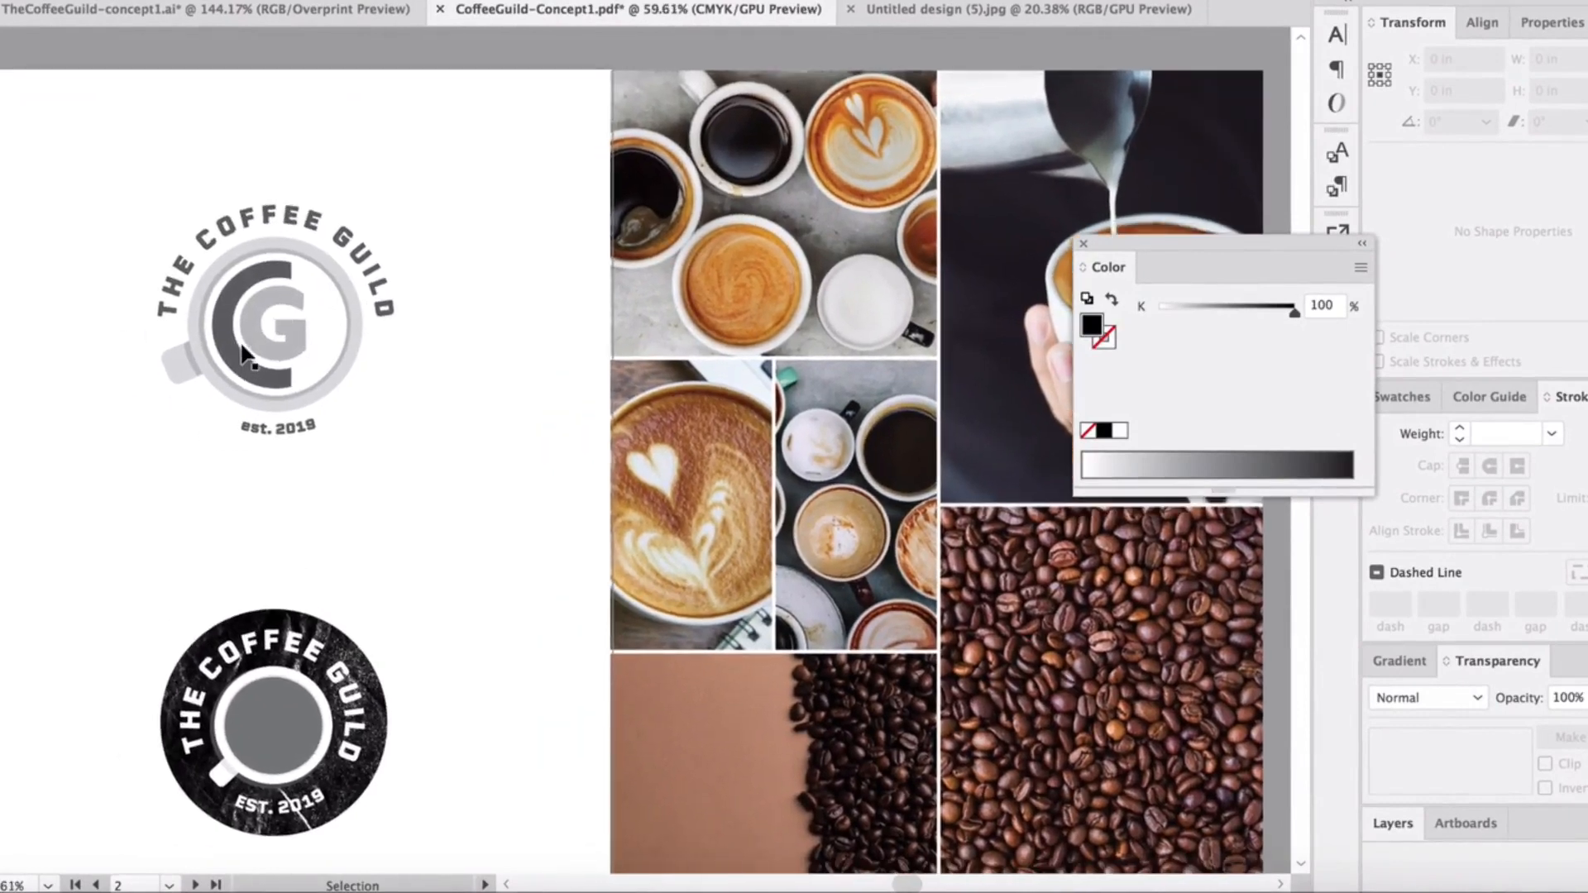
scroll(246, 357, up, 2)
click(172, 360)
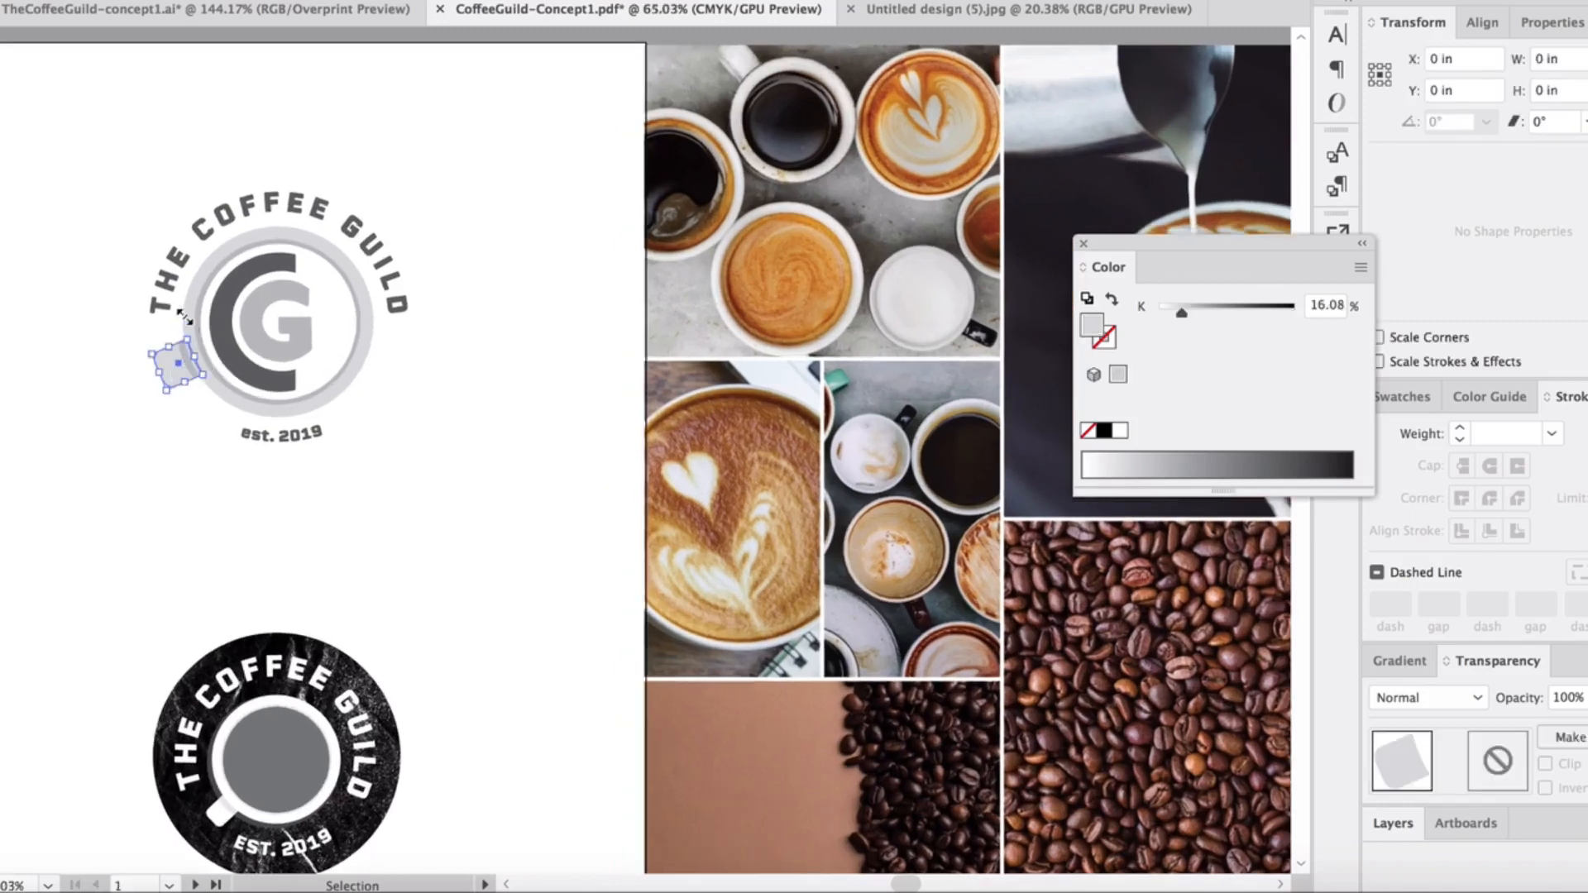
shift+click(195, 288)
click(188, 309)
shift+click(165, 357)
scroll(142, 401, up, 6)
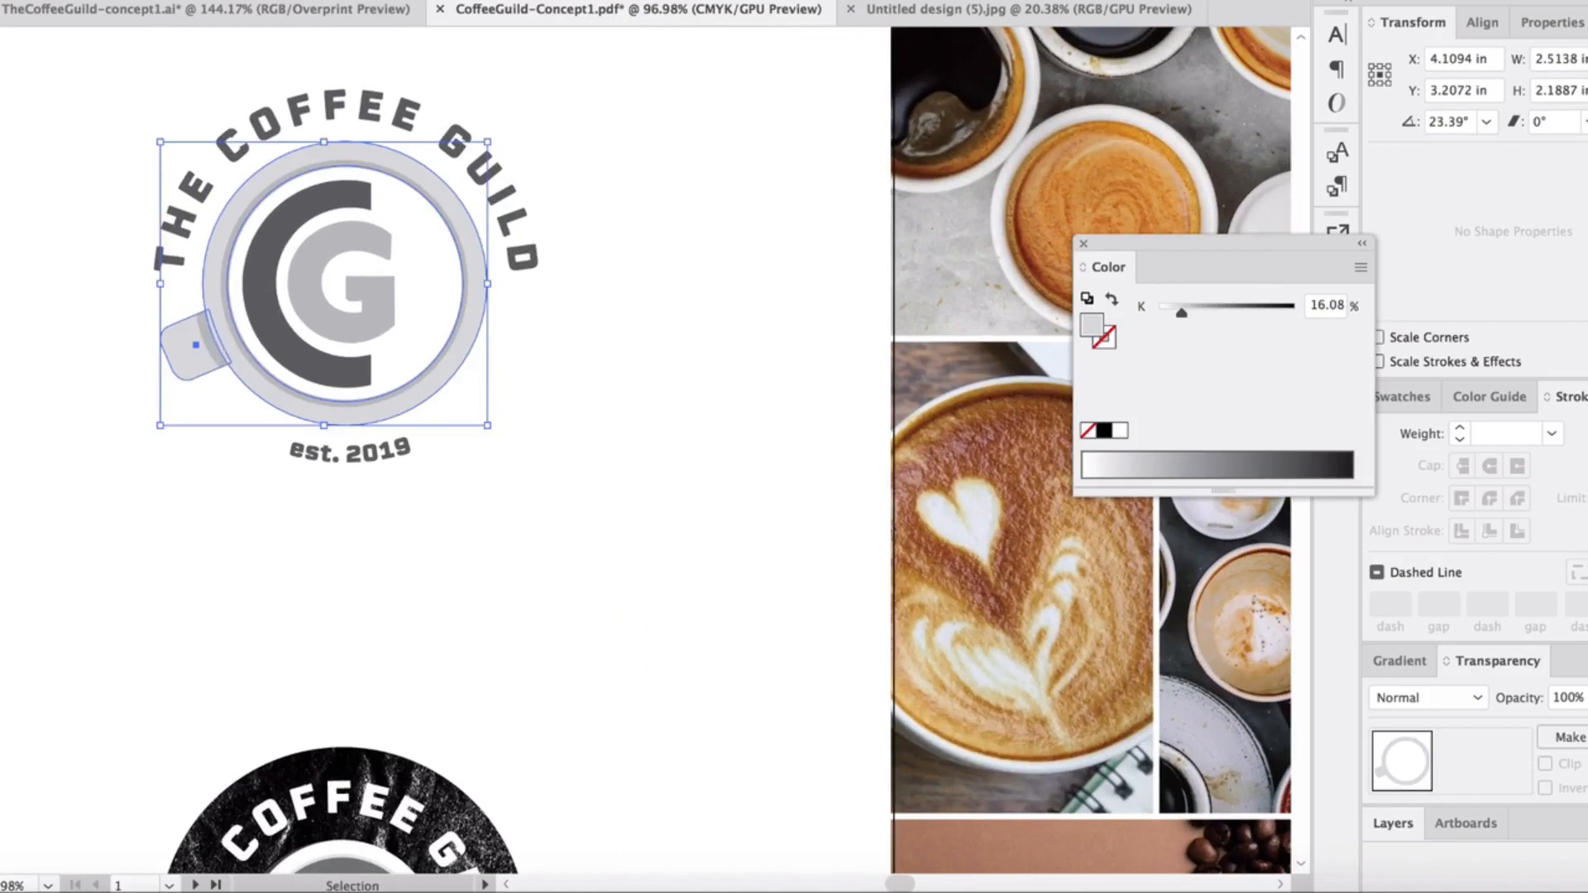
click(1293, 519)
drag(1170, 255, 1232, 342)
click(1423, 351)
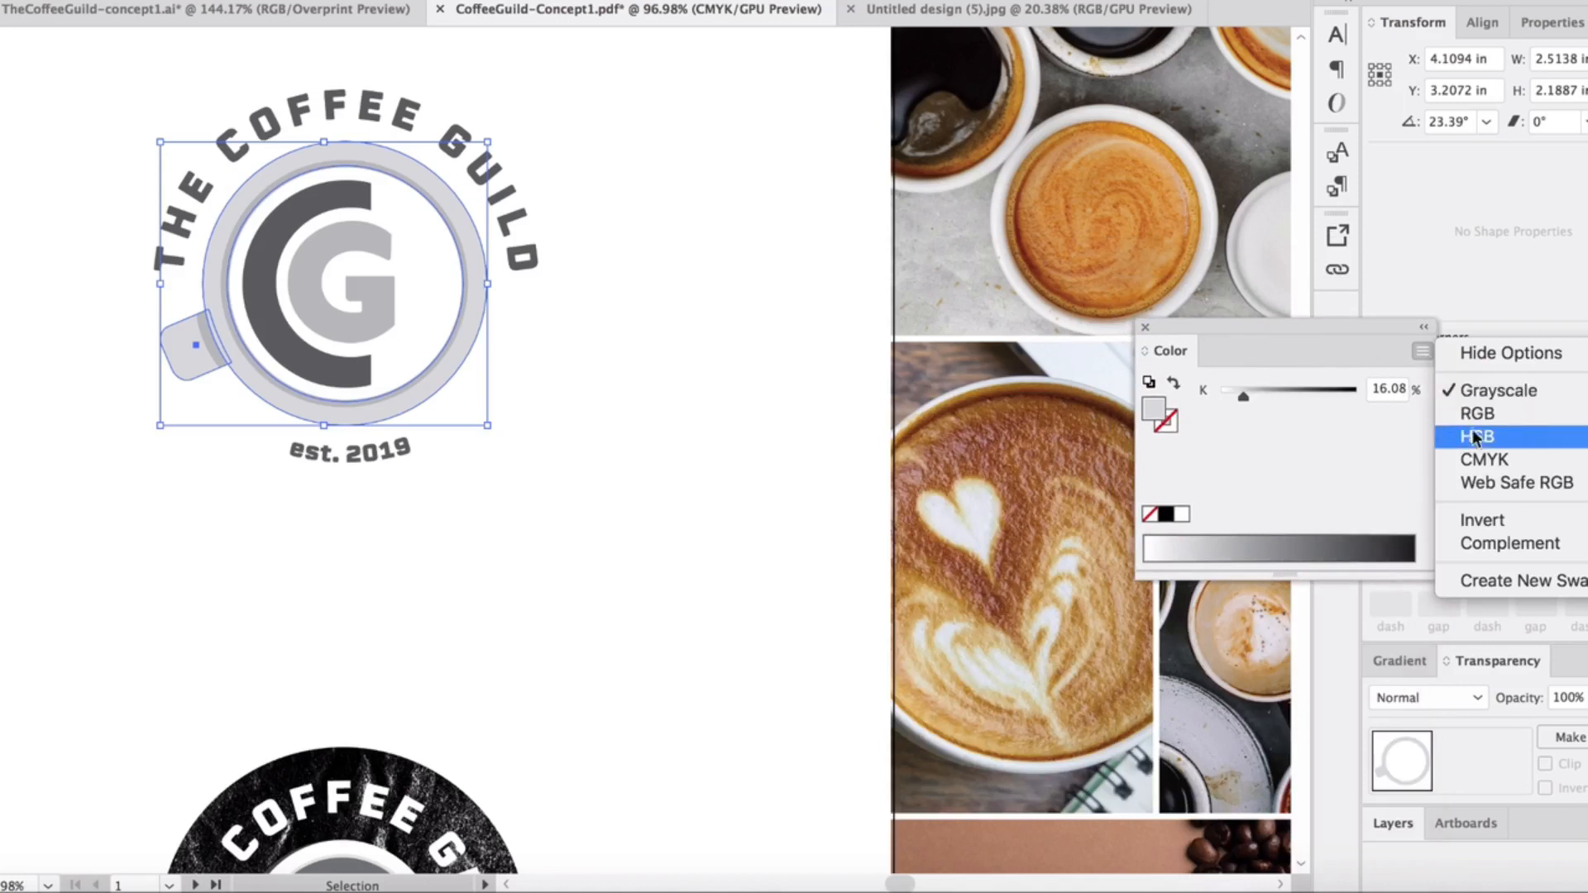
click(1480, 459)
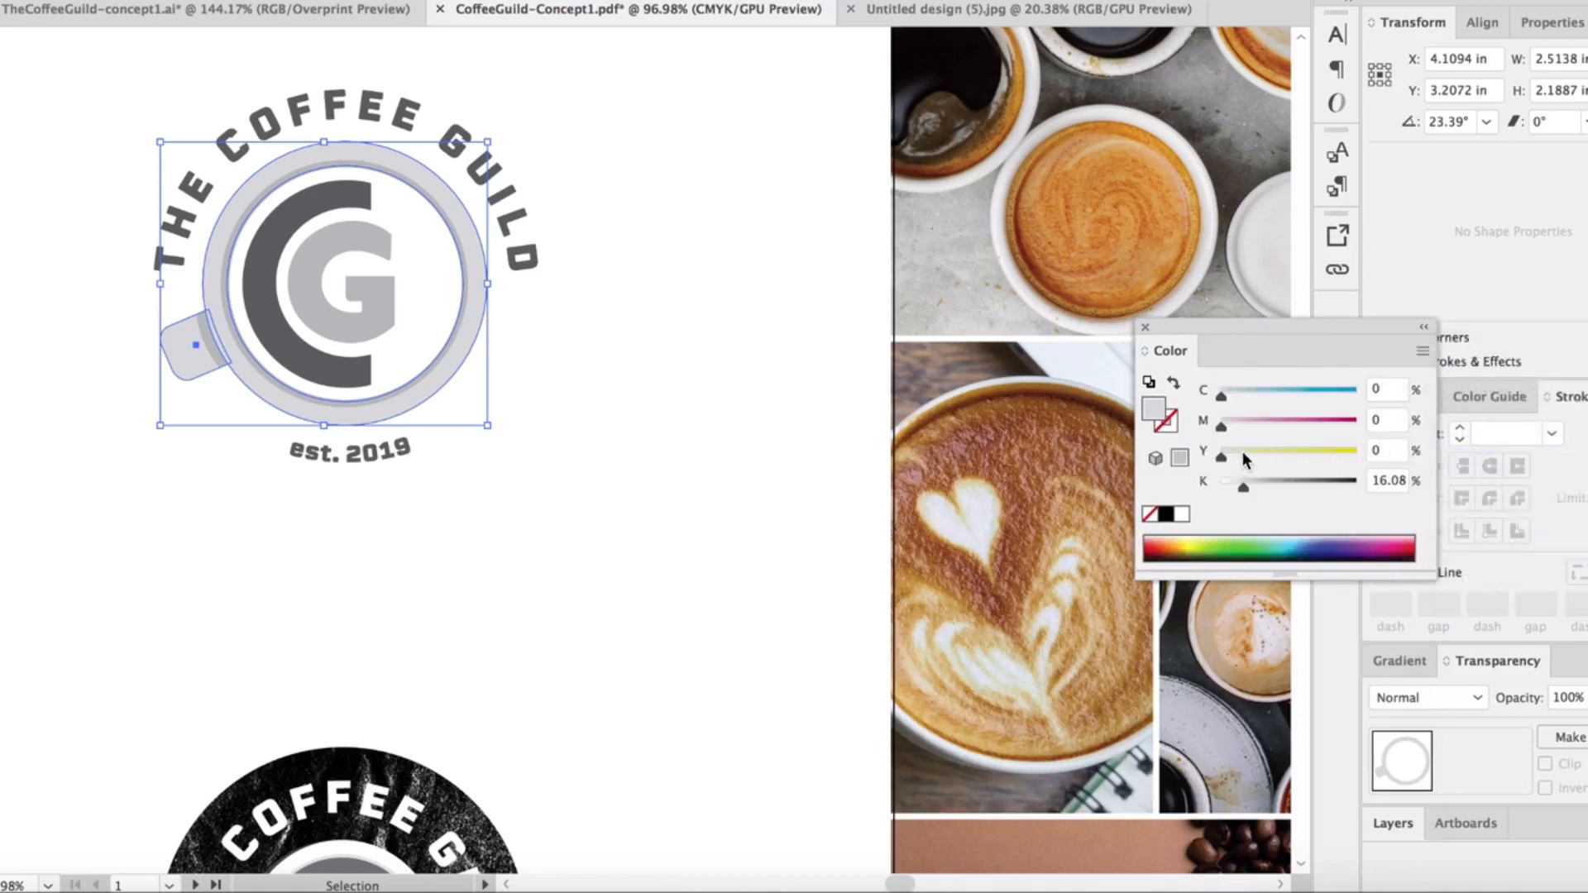
drag(1244, 483, 1226, 427)
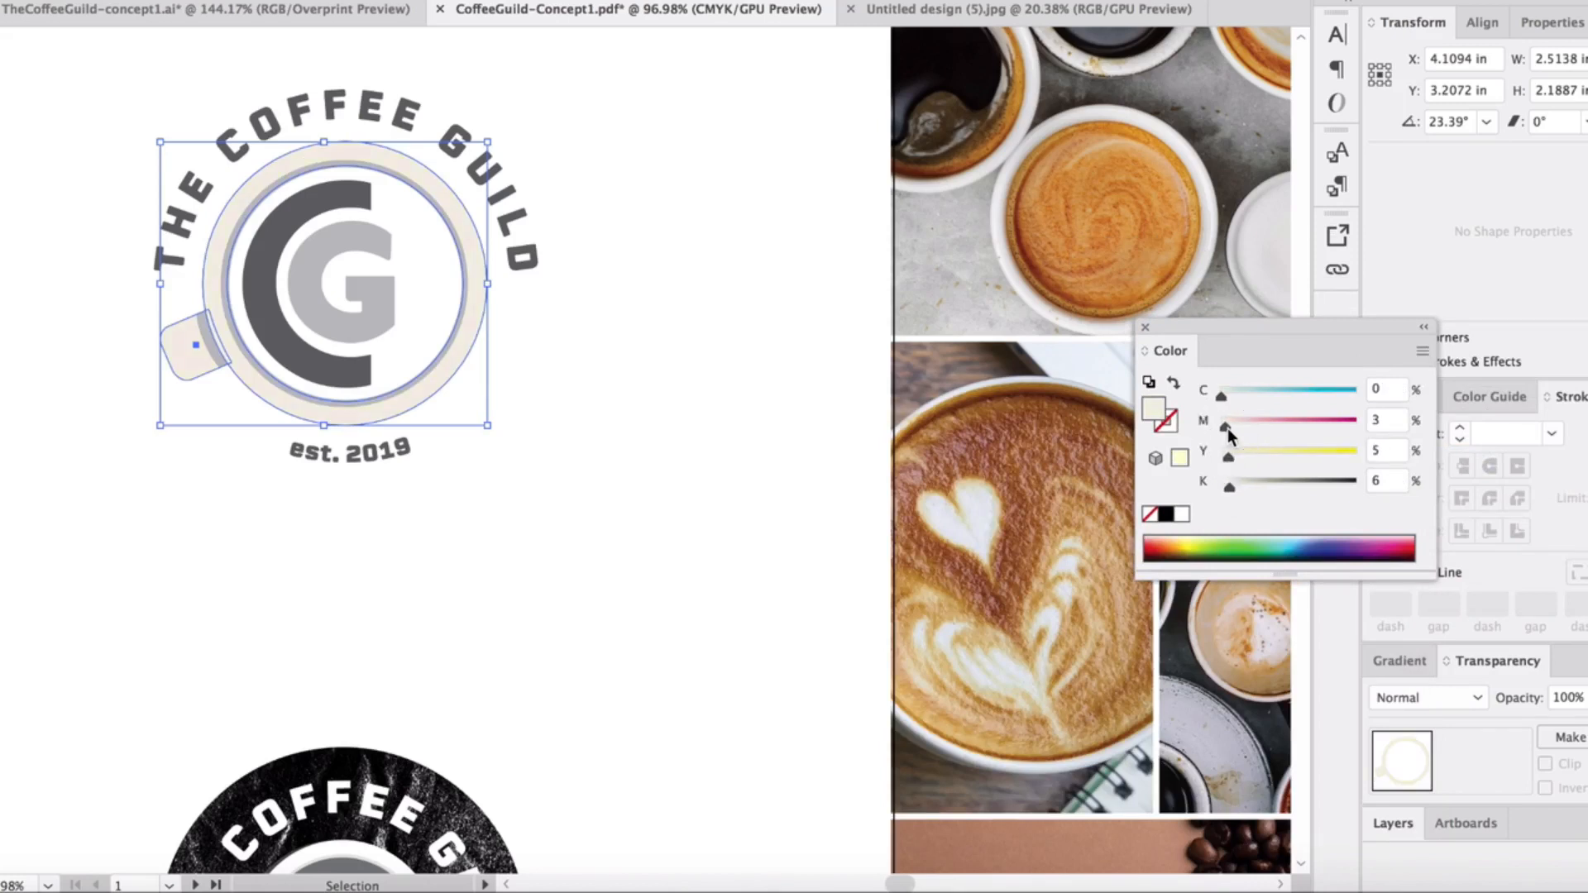
Recolor the cup's outer ring and handle with the pale gray-white sampled by Eyedropper from the small milk-foam cup in the photo collage
scroll(862, 301, right, 3)
scroll(862, 300, up, 2)
key(i)
scroll(1064, 206, down, 2)
scroll(1064, 206, right, 2)
click(1068, 465)
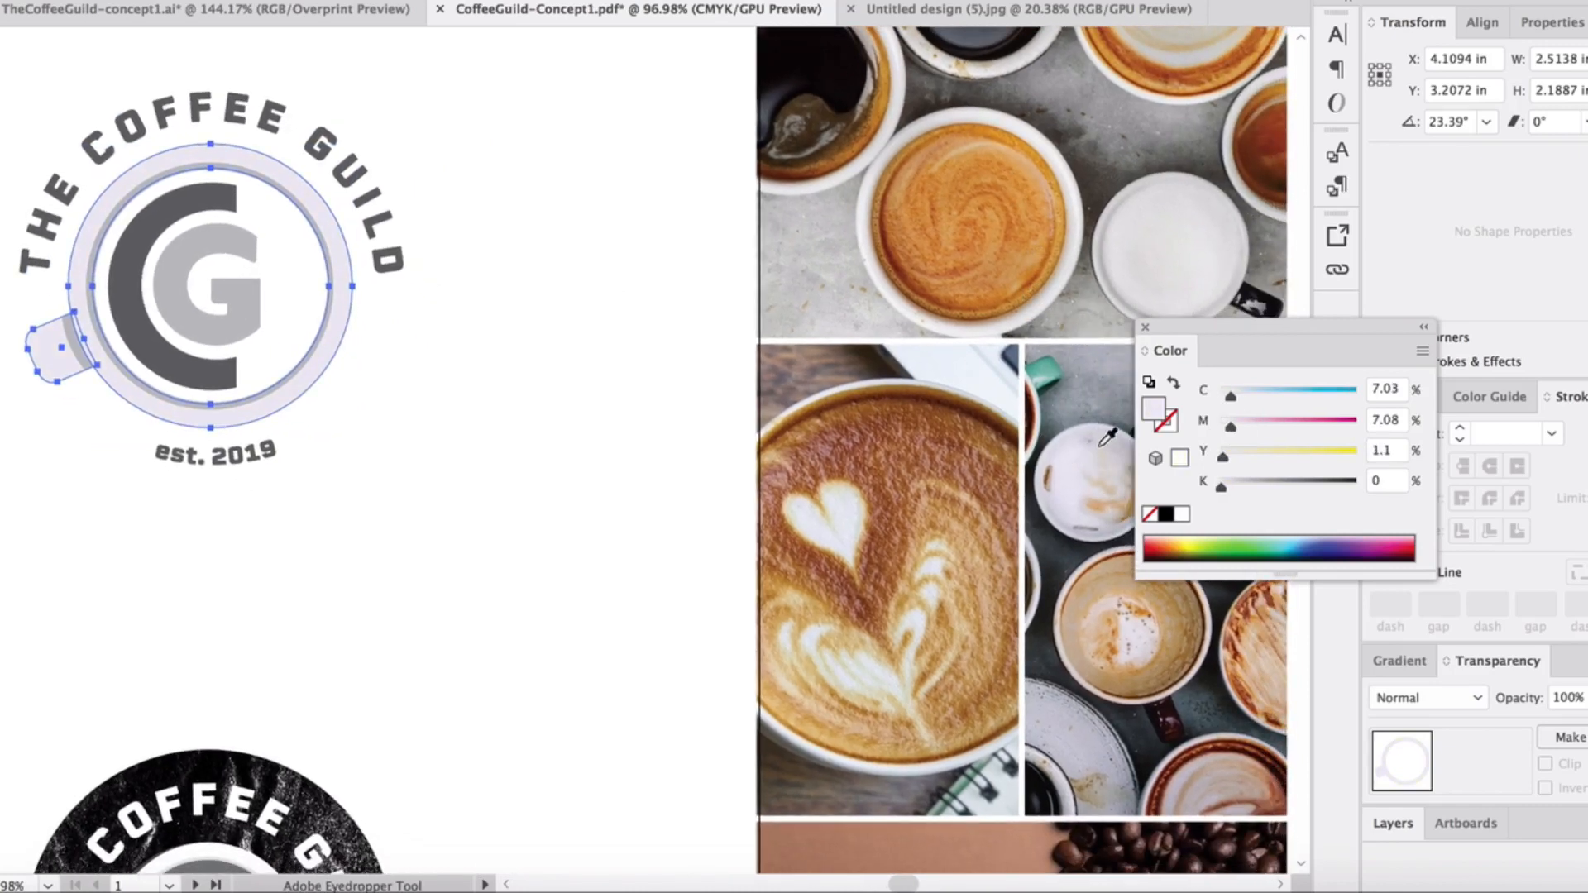
click(1076, 469)
drag(1223, 326, 631, 156)
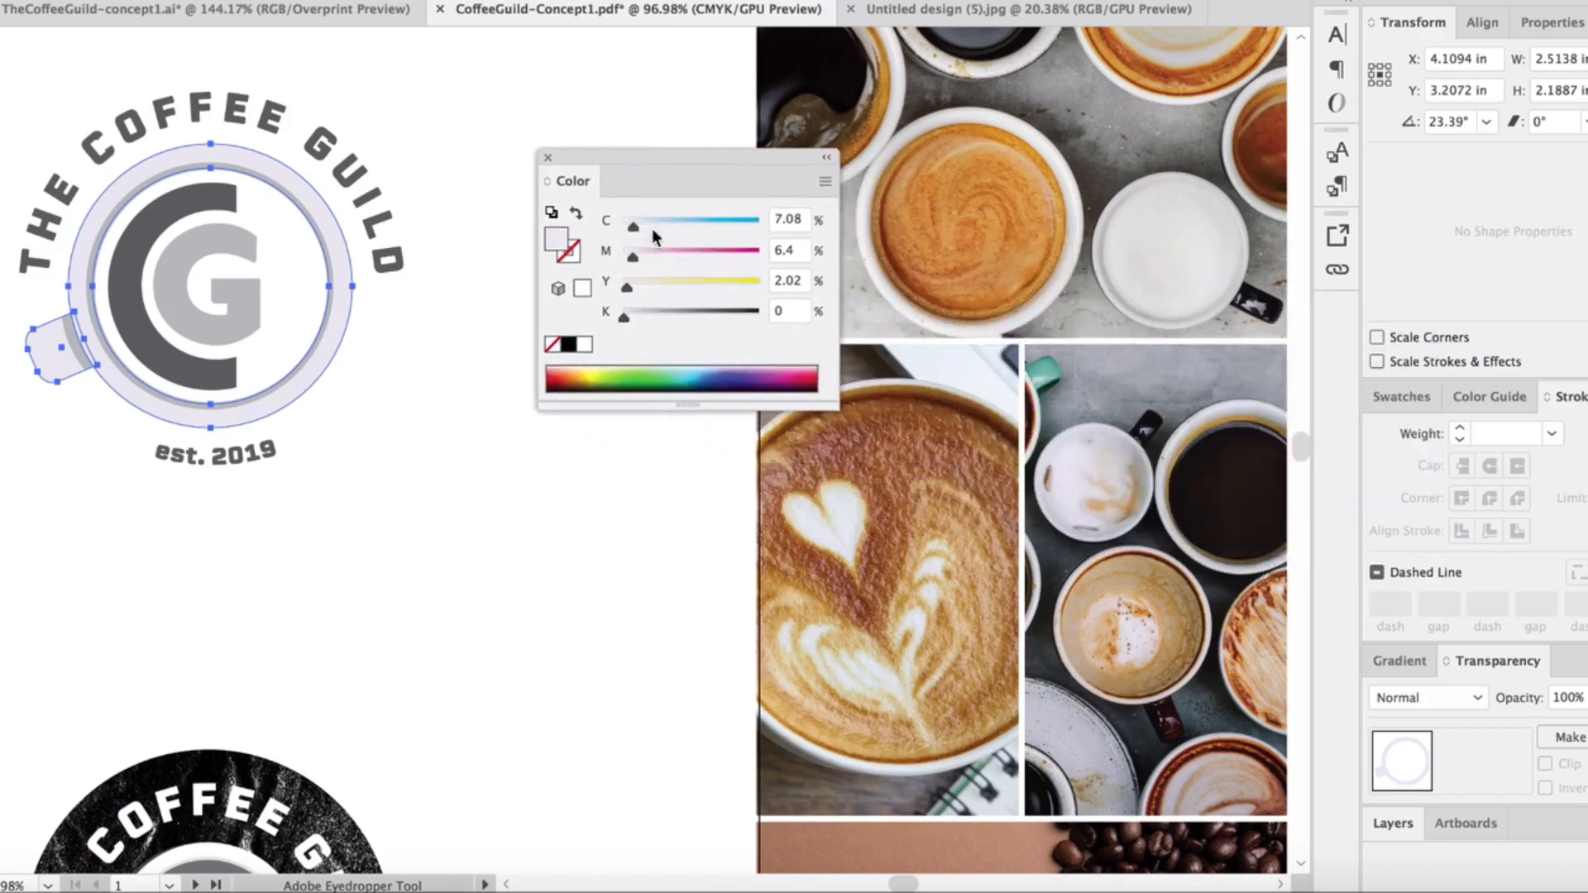
click(1074, 466)
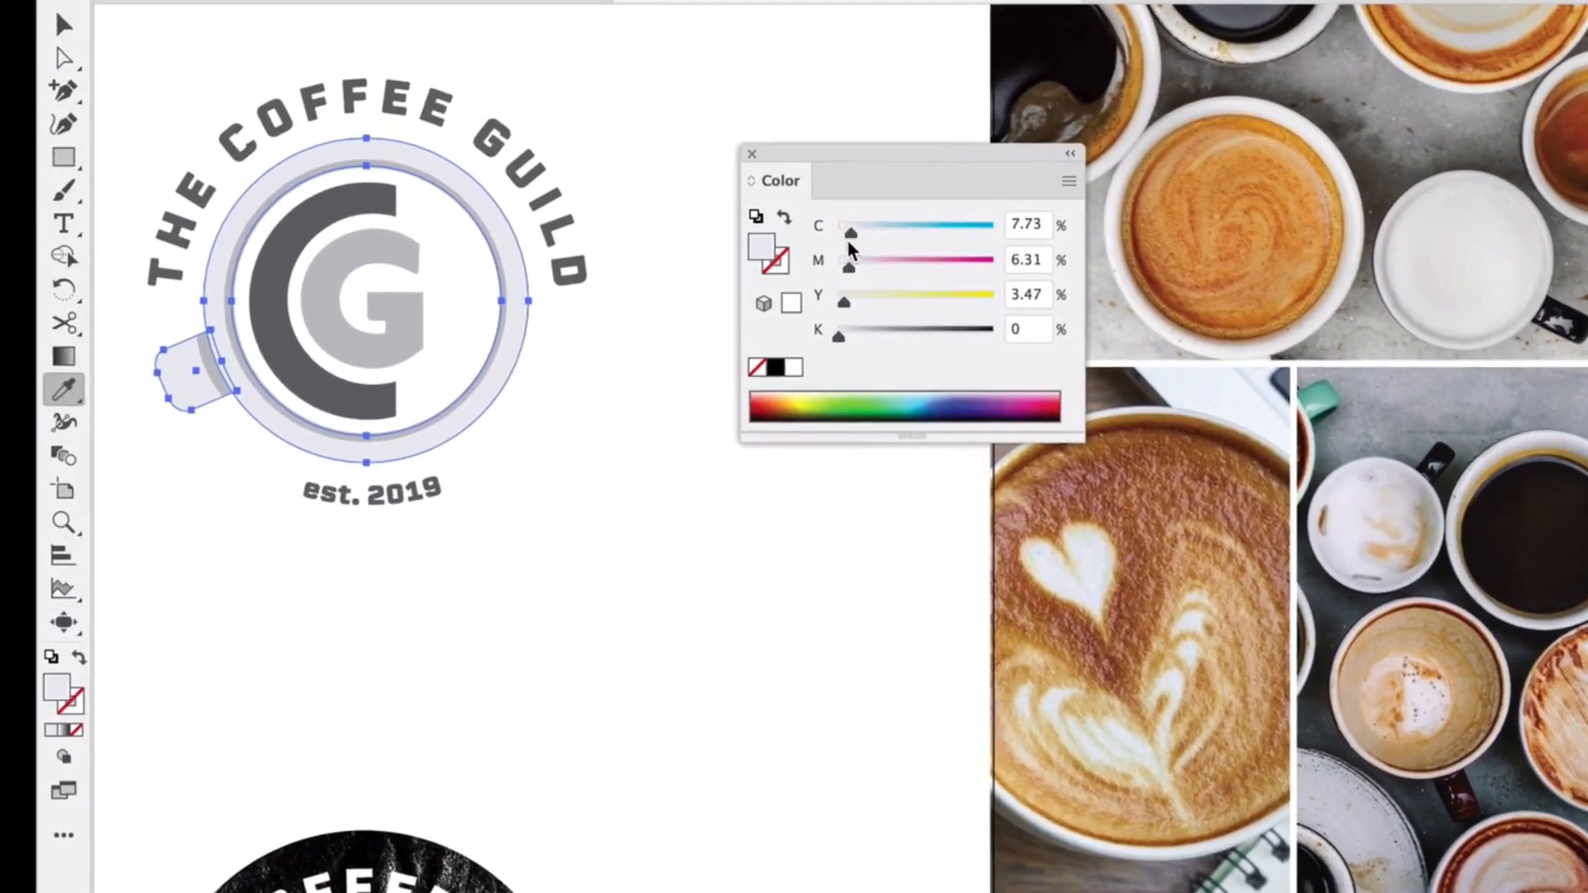
key(v)
click(112, 30)
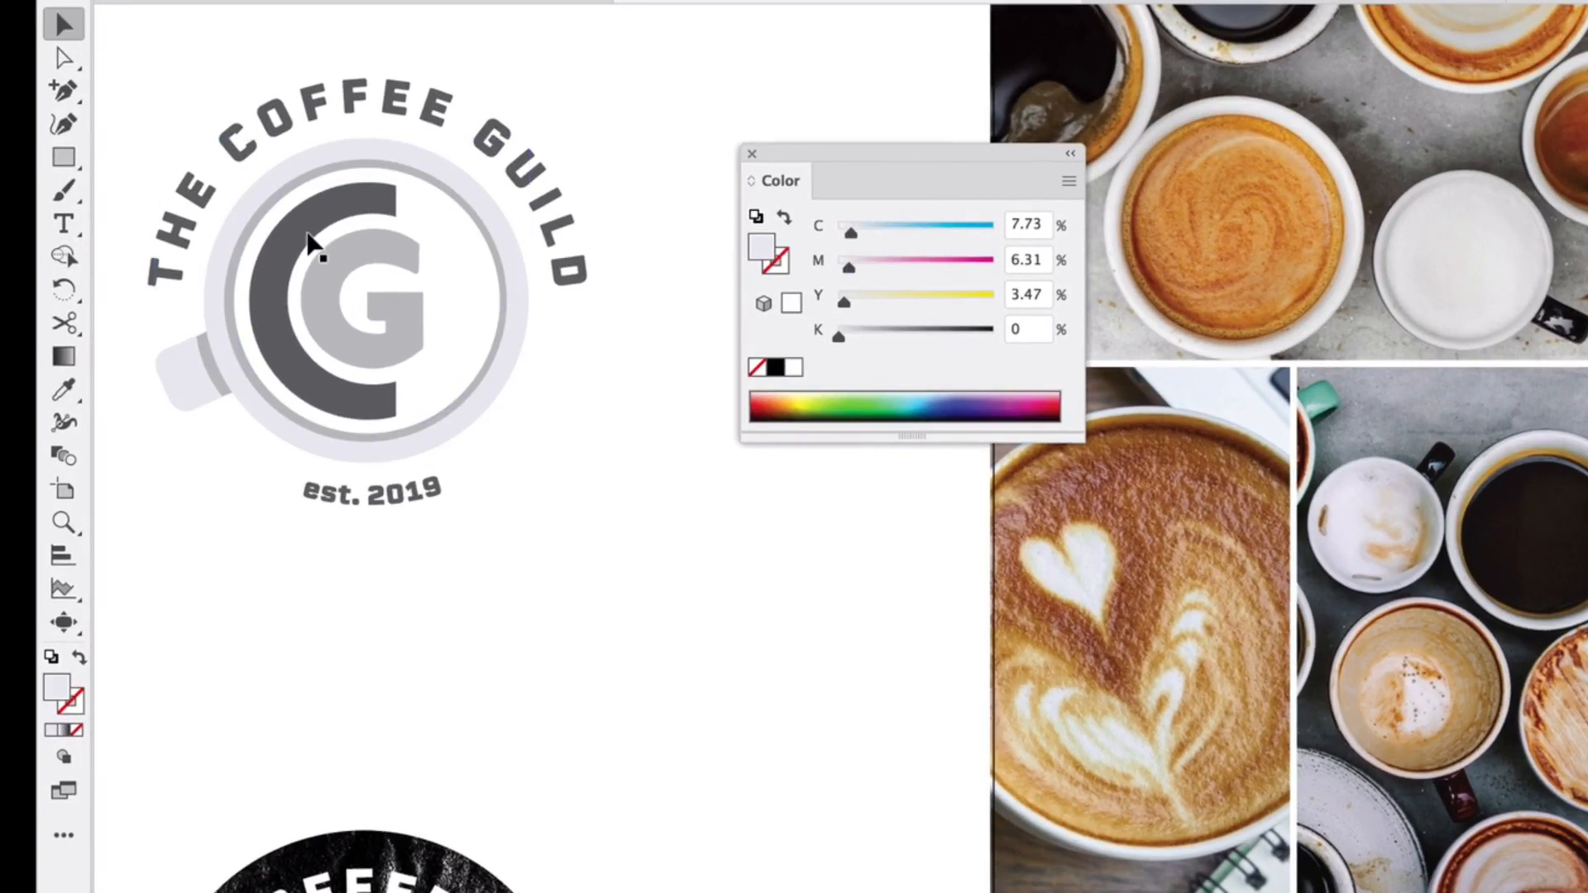
Give the cup's thin inner ring and handle shadow the outer ring's color, darkened to K 22
click(207, 364)
shift+click(233, 291)
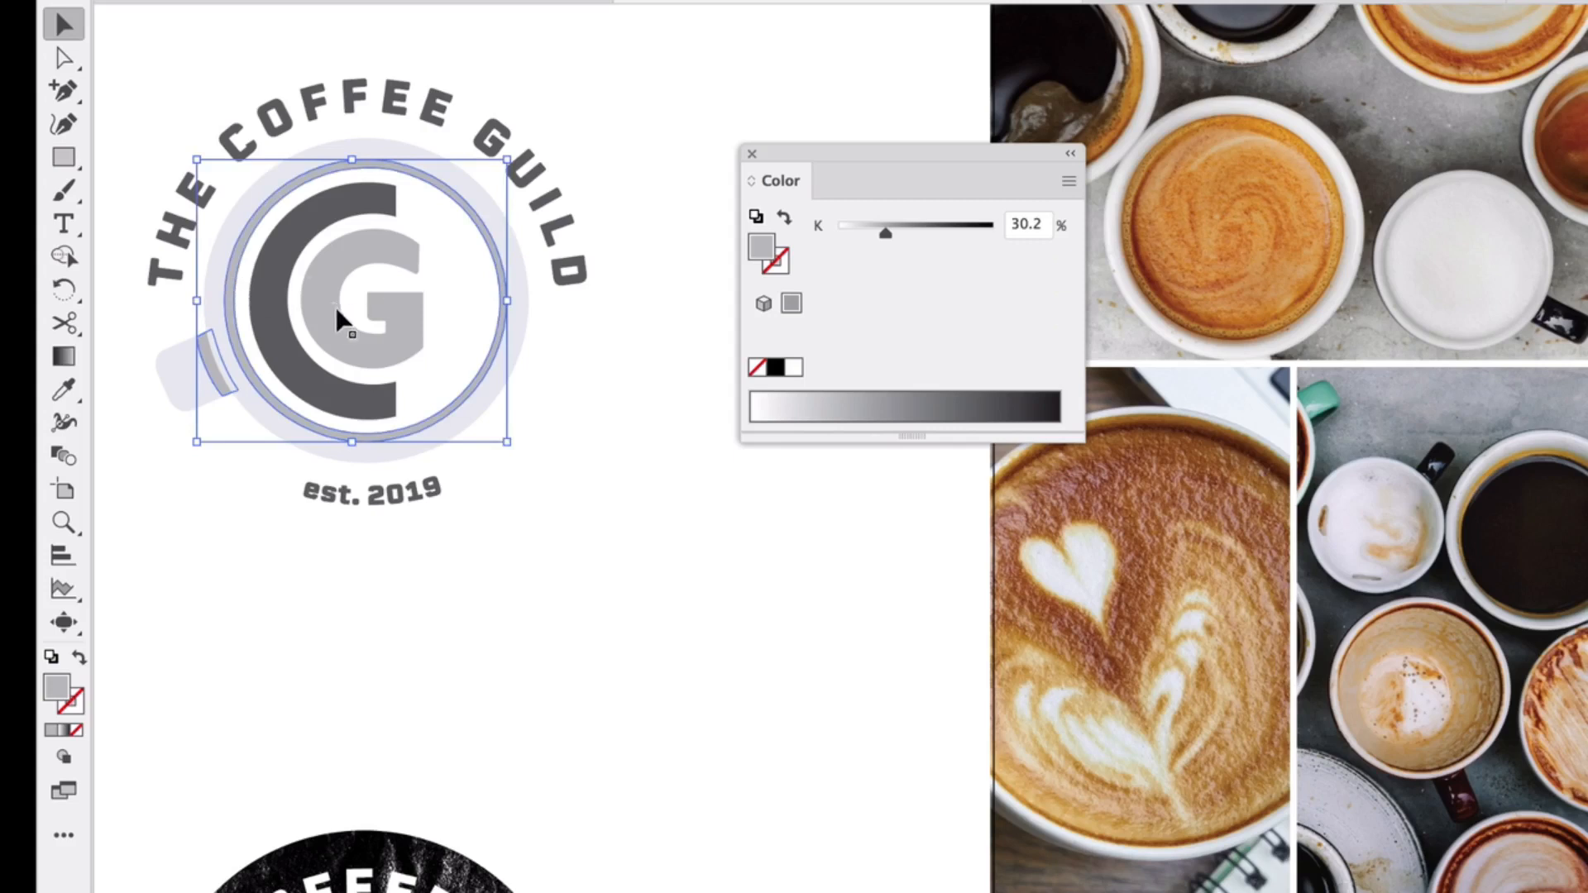
click(65, 391)
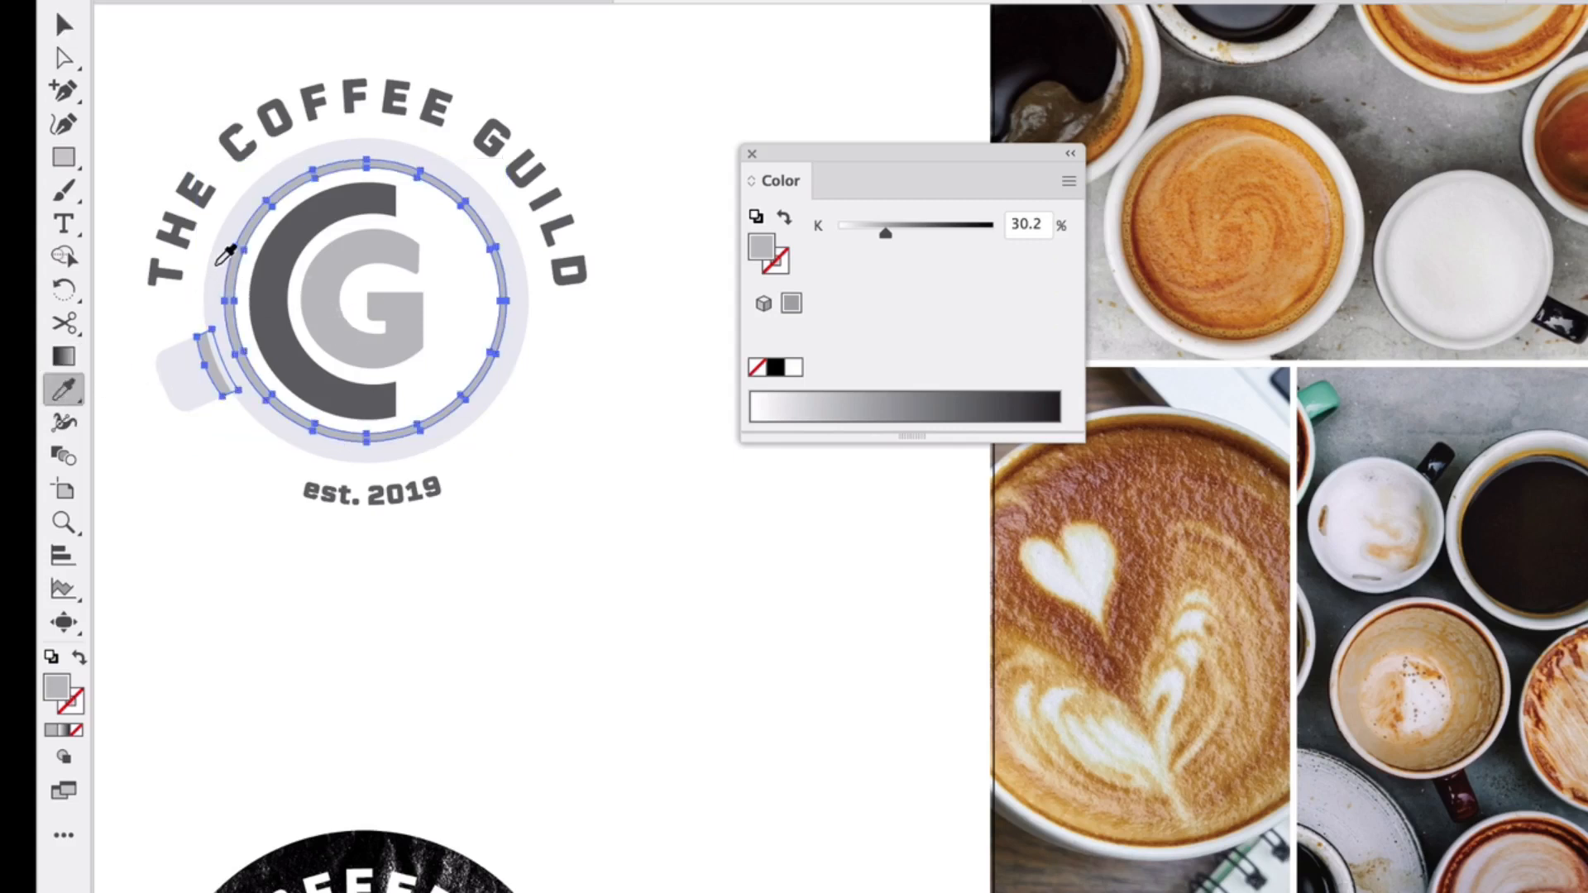
click(225, 258)
drag(849, 345, 873, 337)
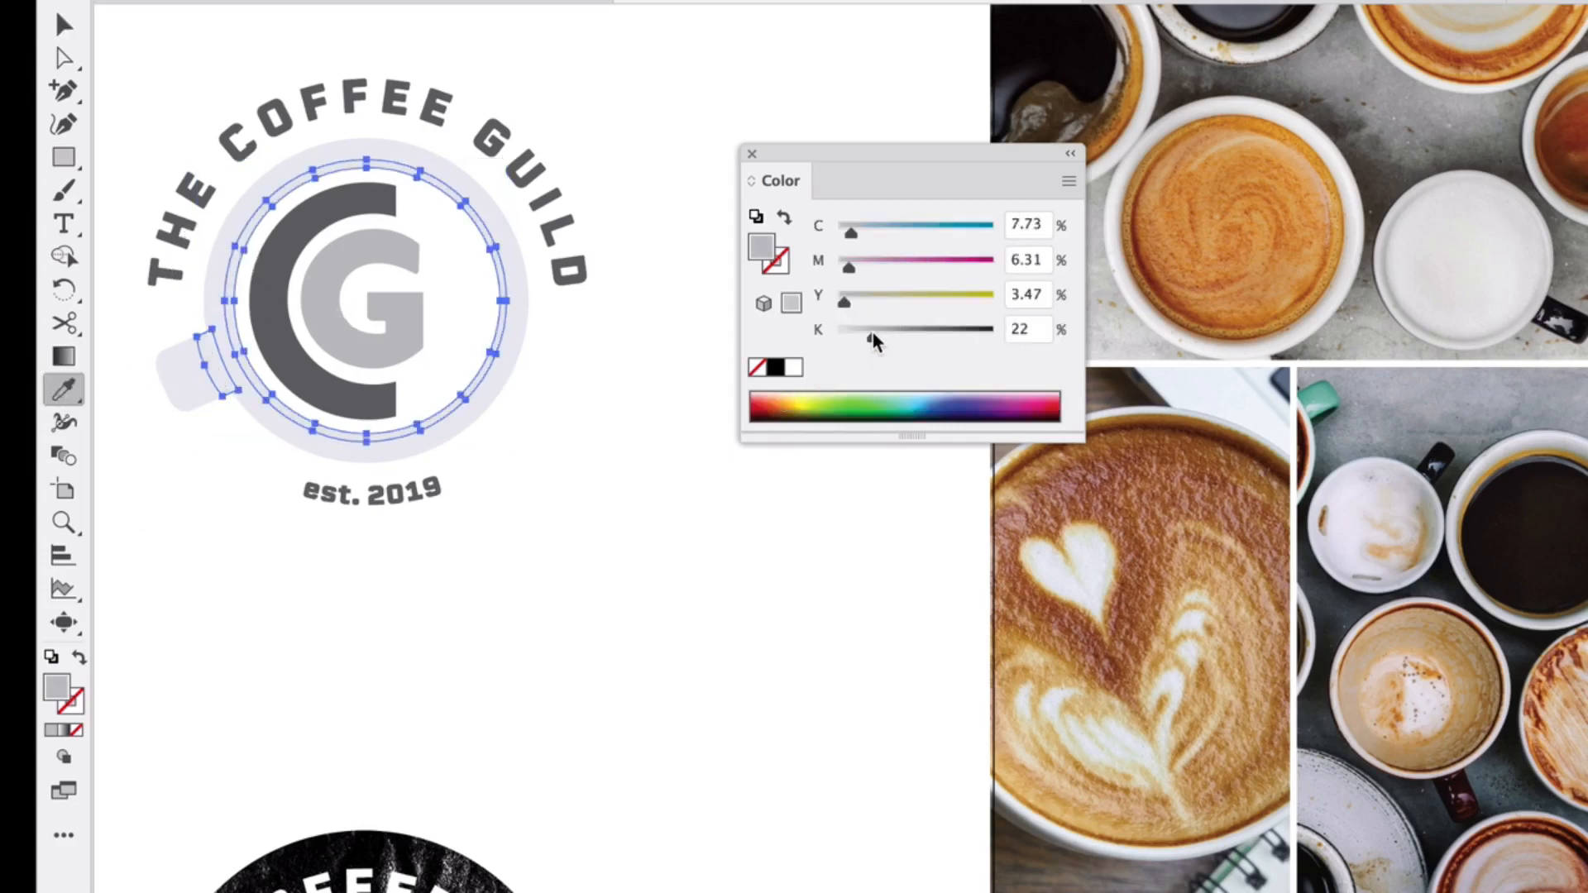
key(v)
key(ctrl+shift+a)
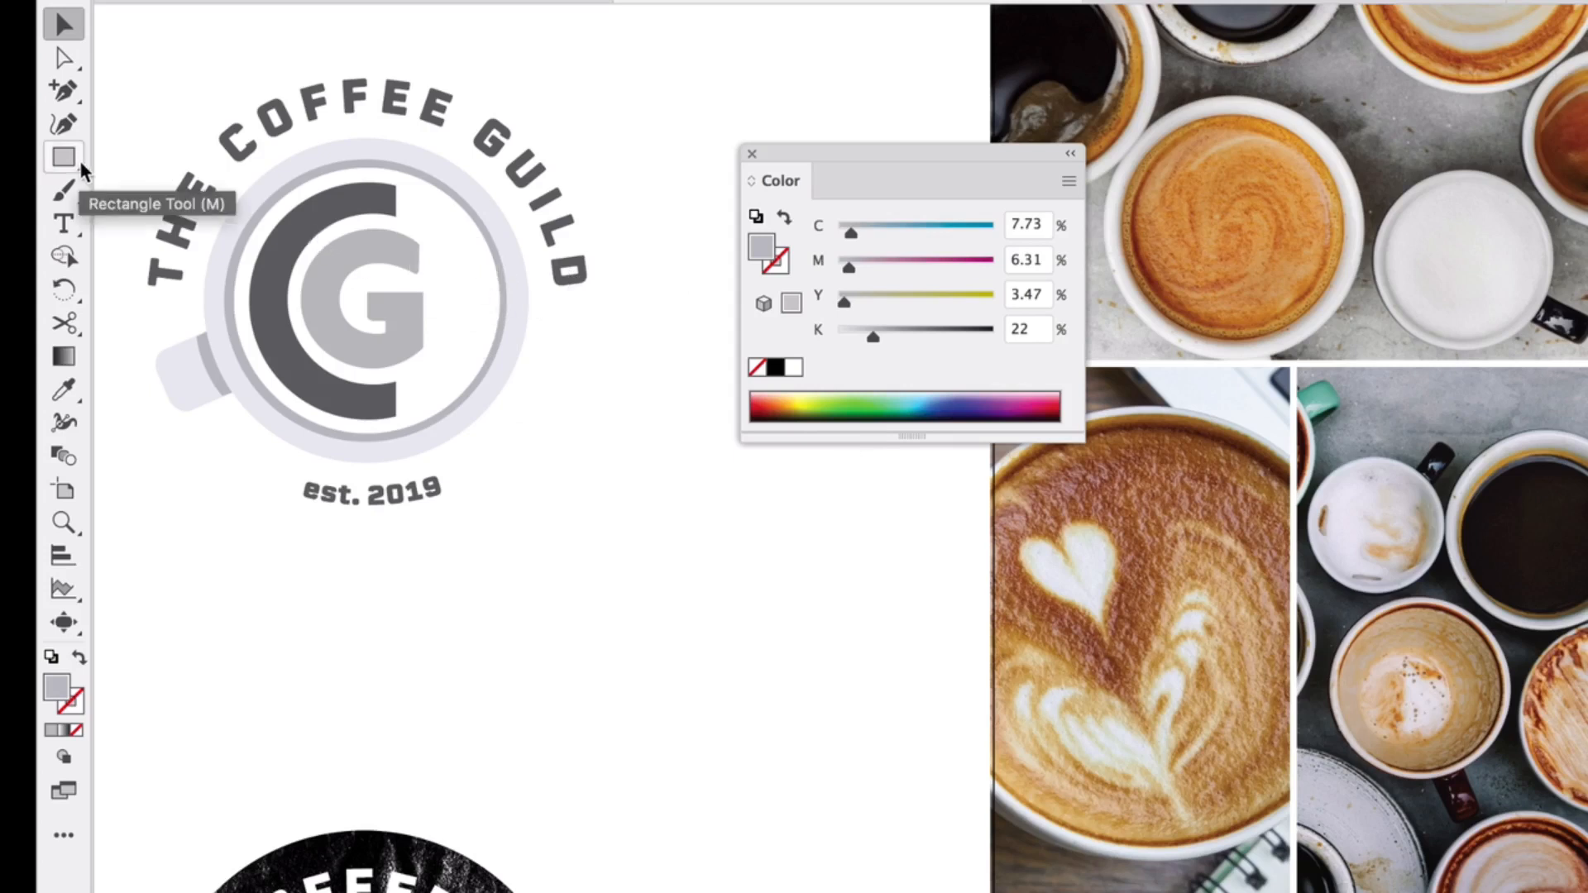
Draw a circle covering the inside of the upper logo's cup and send it to the back behind the CG letters
scroll(485, 695, left, 1)
scroll(485, 695, up, 1)
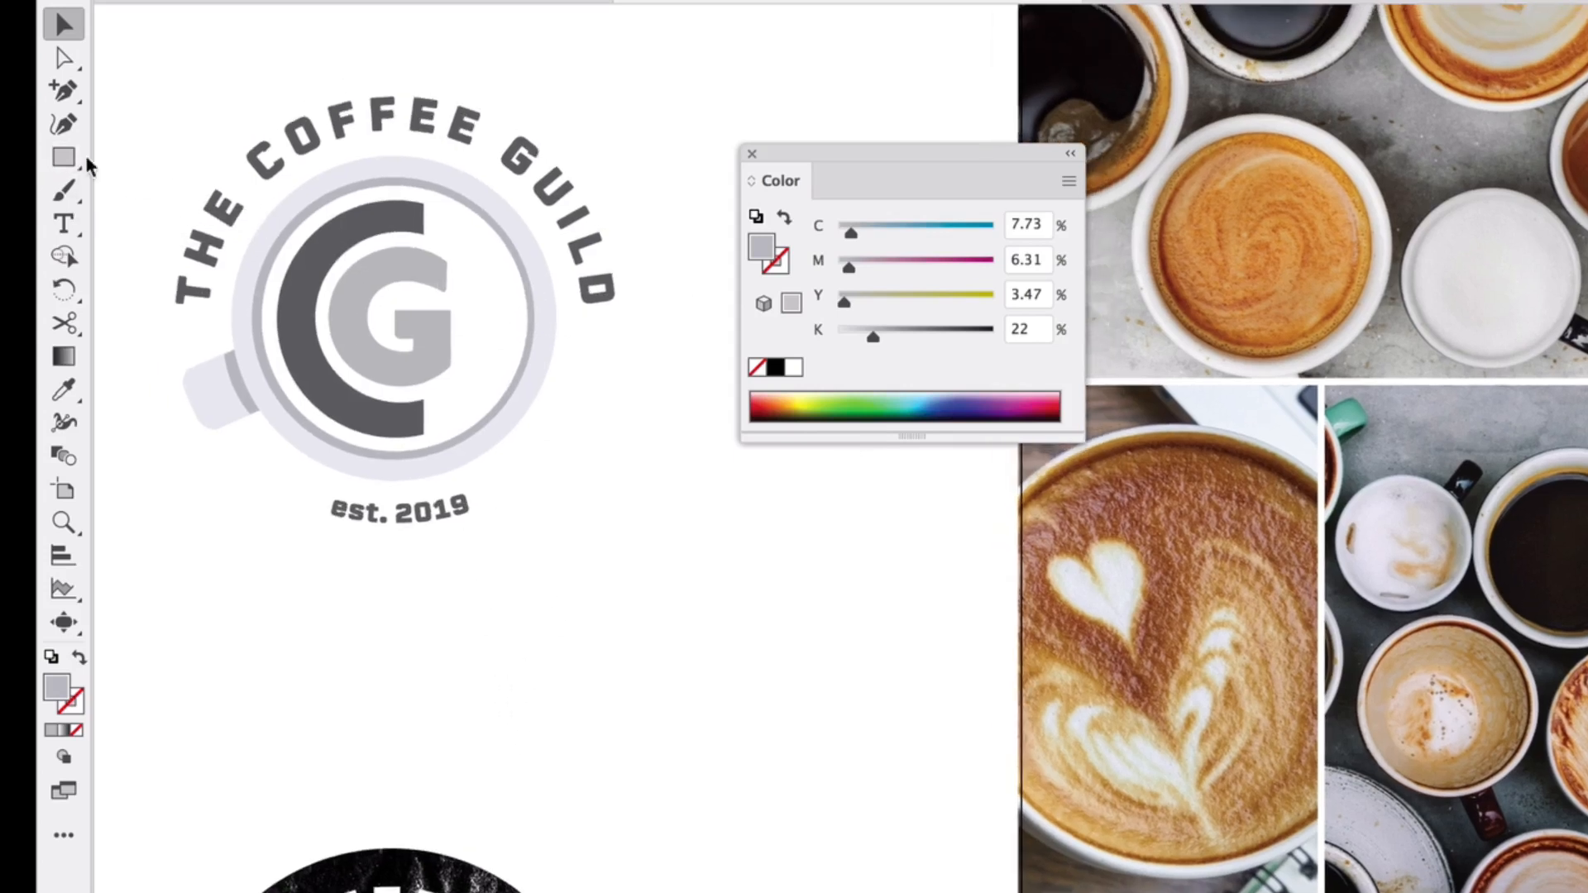
drag(63, 157, 532, 419)
key(v)
drag(392, 283, 394, 270)
right_click(407, 261)
mouse_move(579, 675)
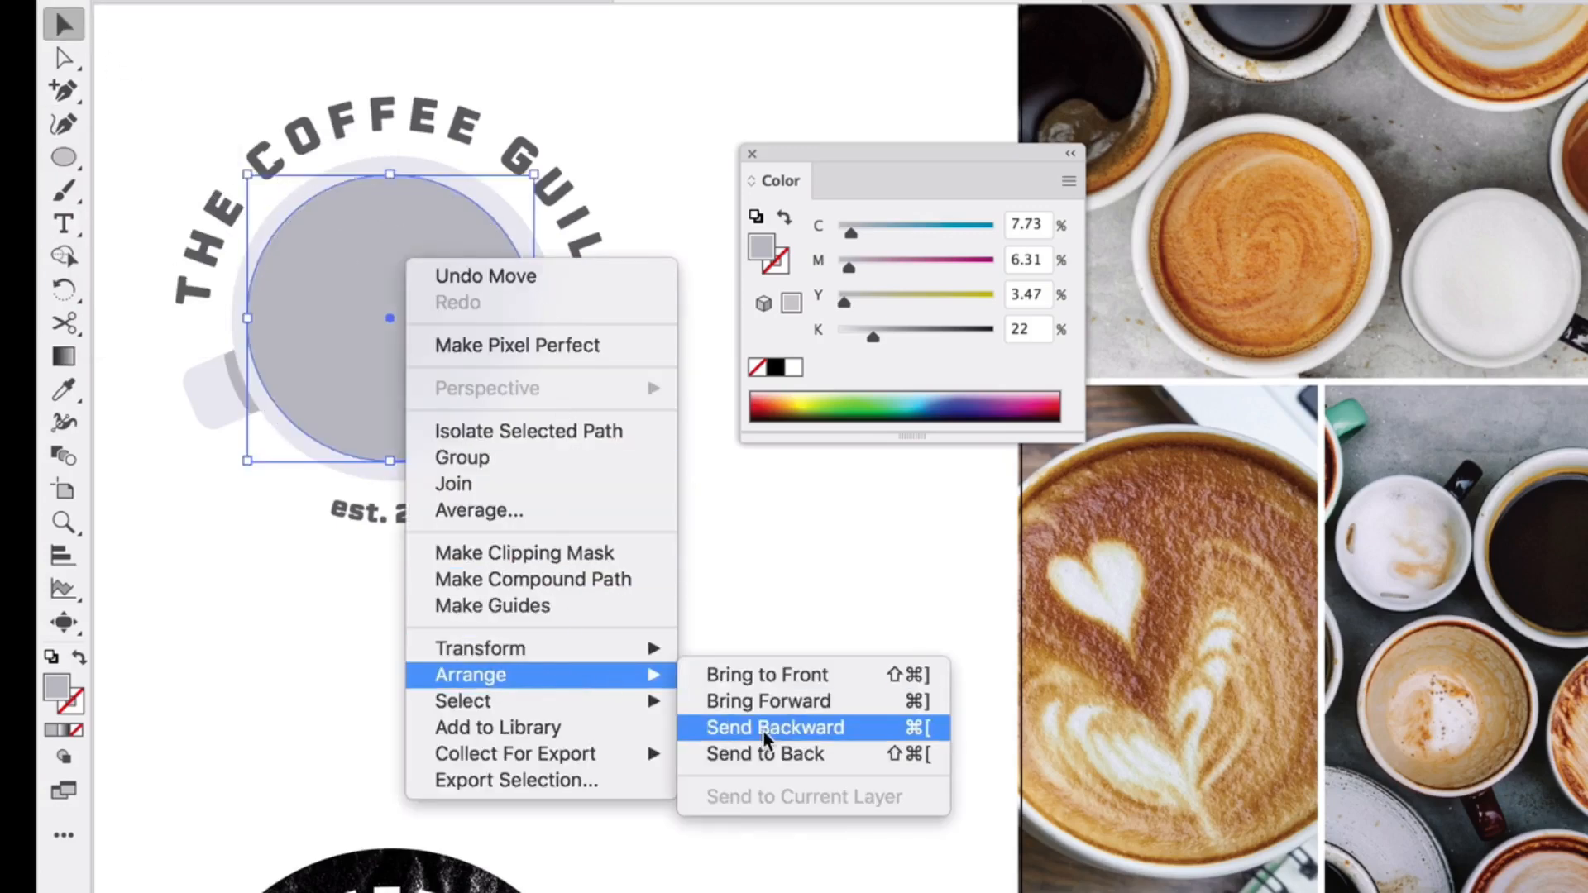
click(768, 753)
Try orange and reddish-brown fills for the circle inside the cup, sampled by Eyedropper from the latte photos
click(64, 388)
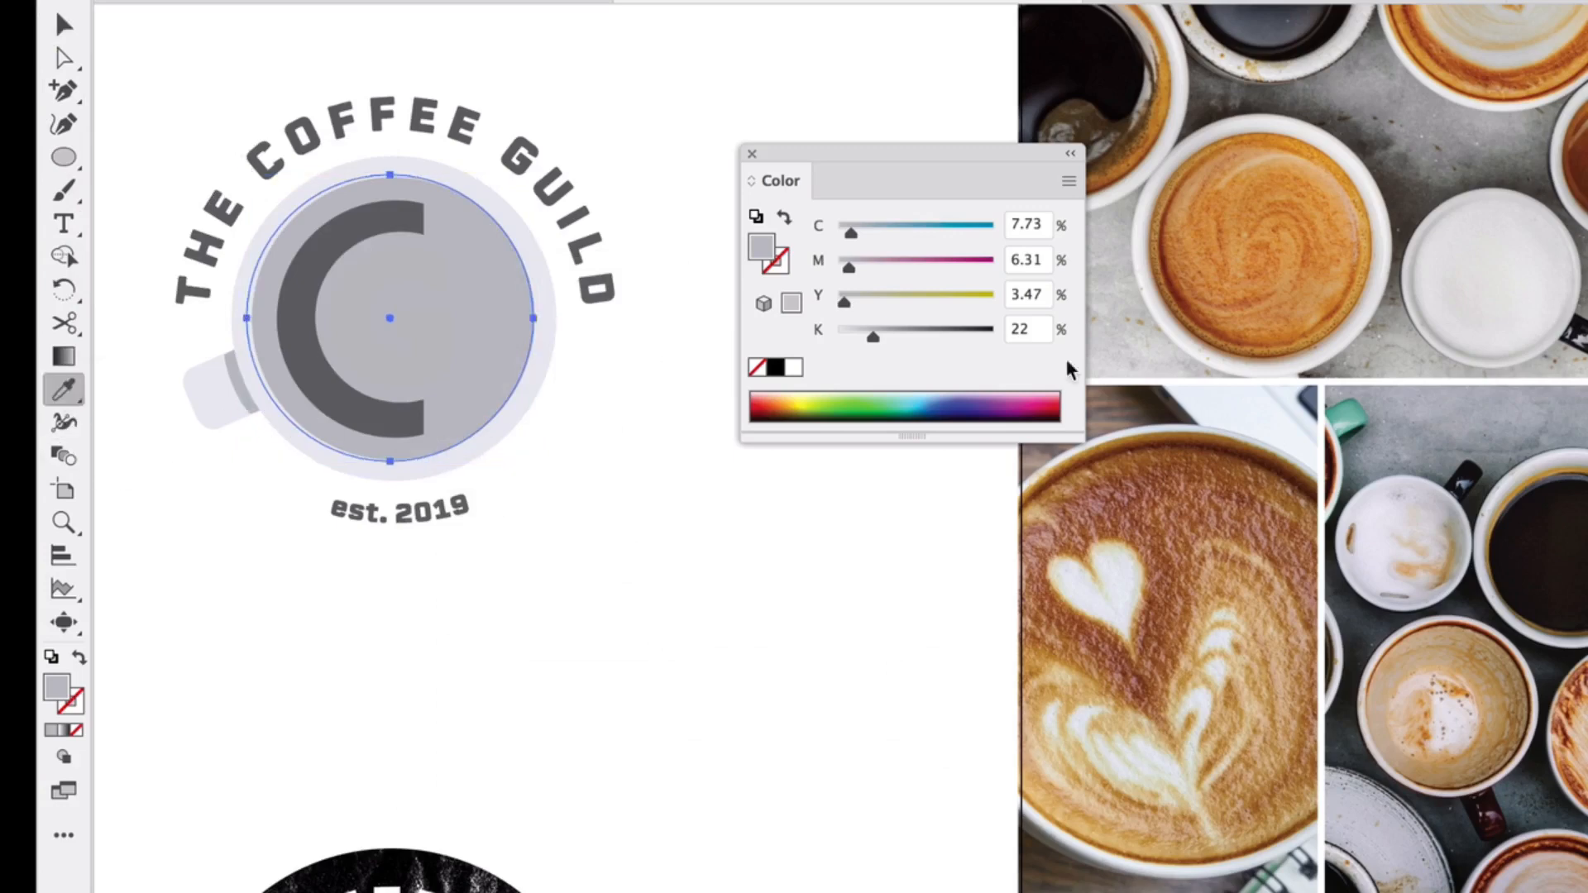
click(1304, 257)
scroll(1303, 538, right, 5)
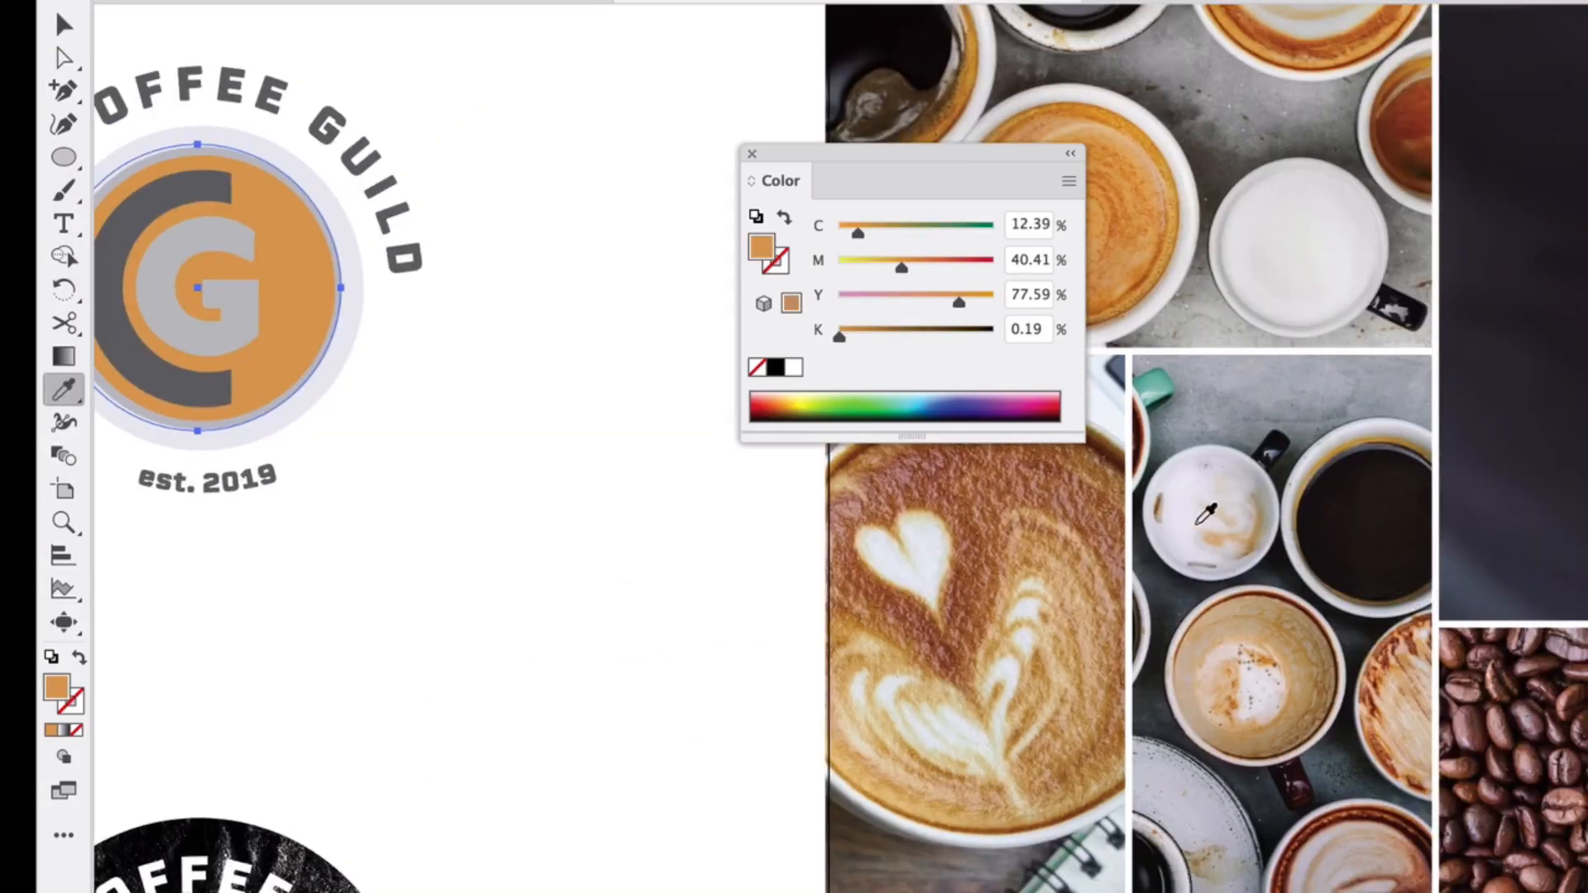
click(1042, 497)
click(1028, 466)
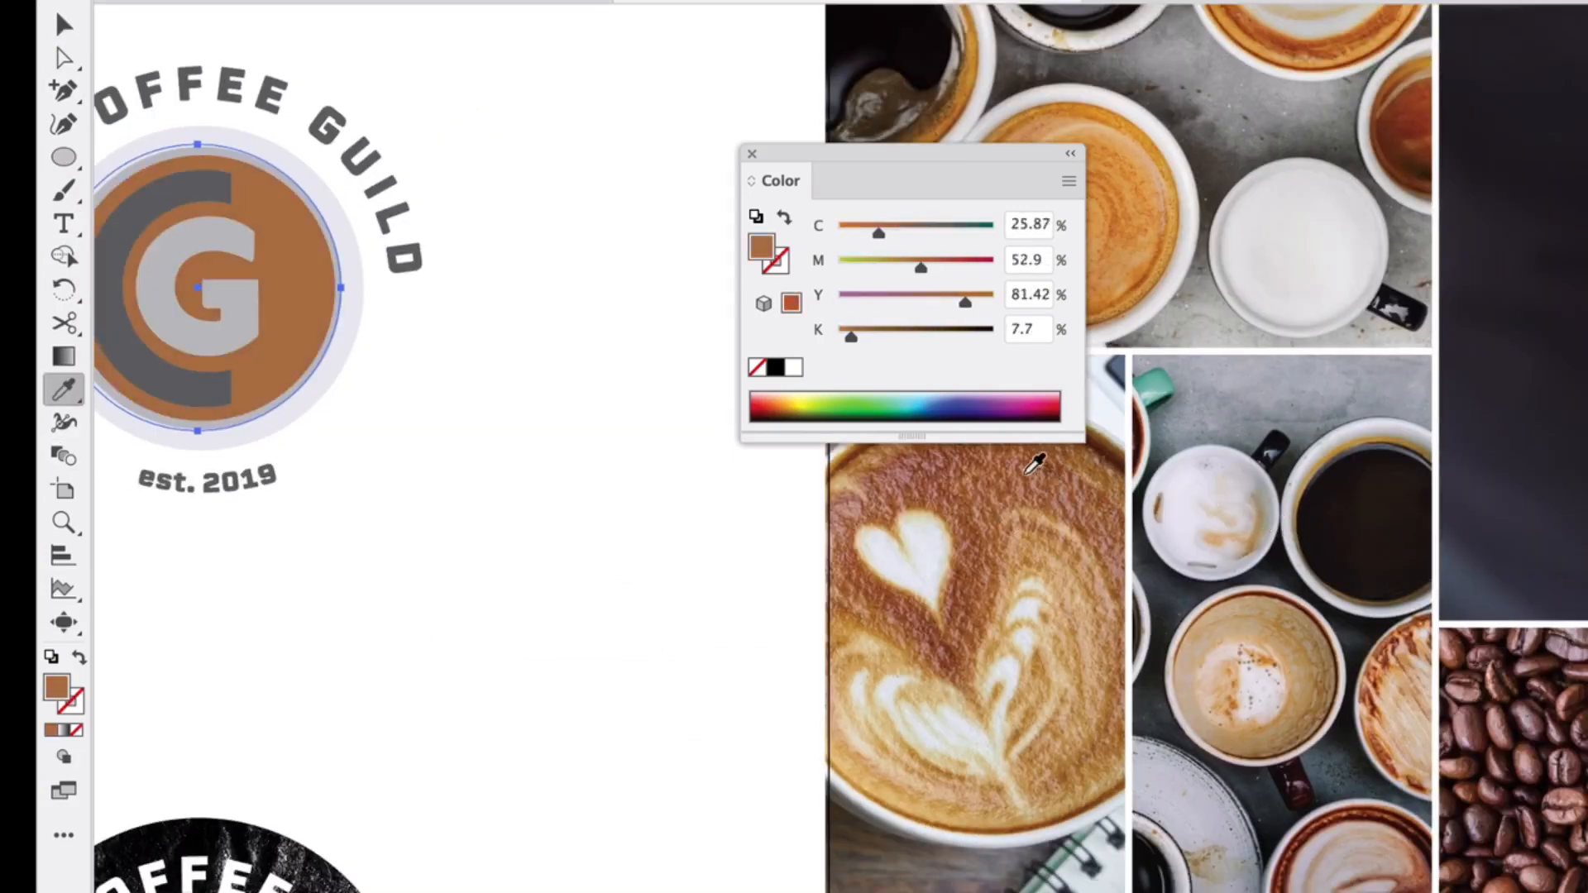
click(987, 472)
click(1008, 460)
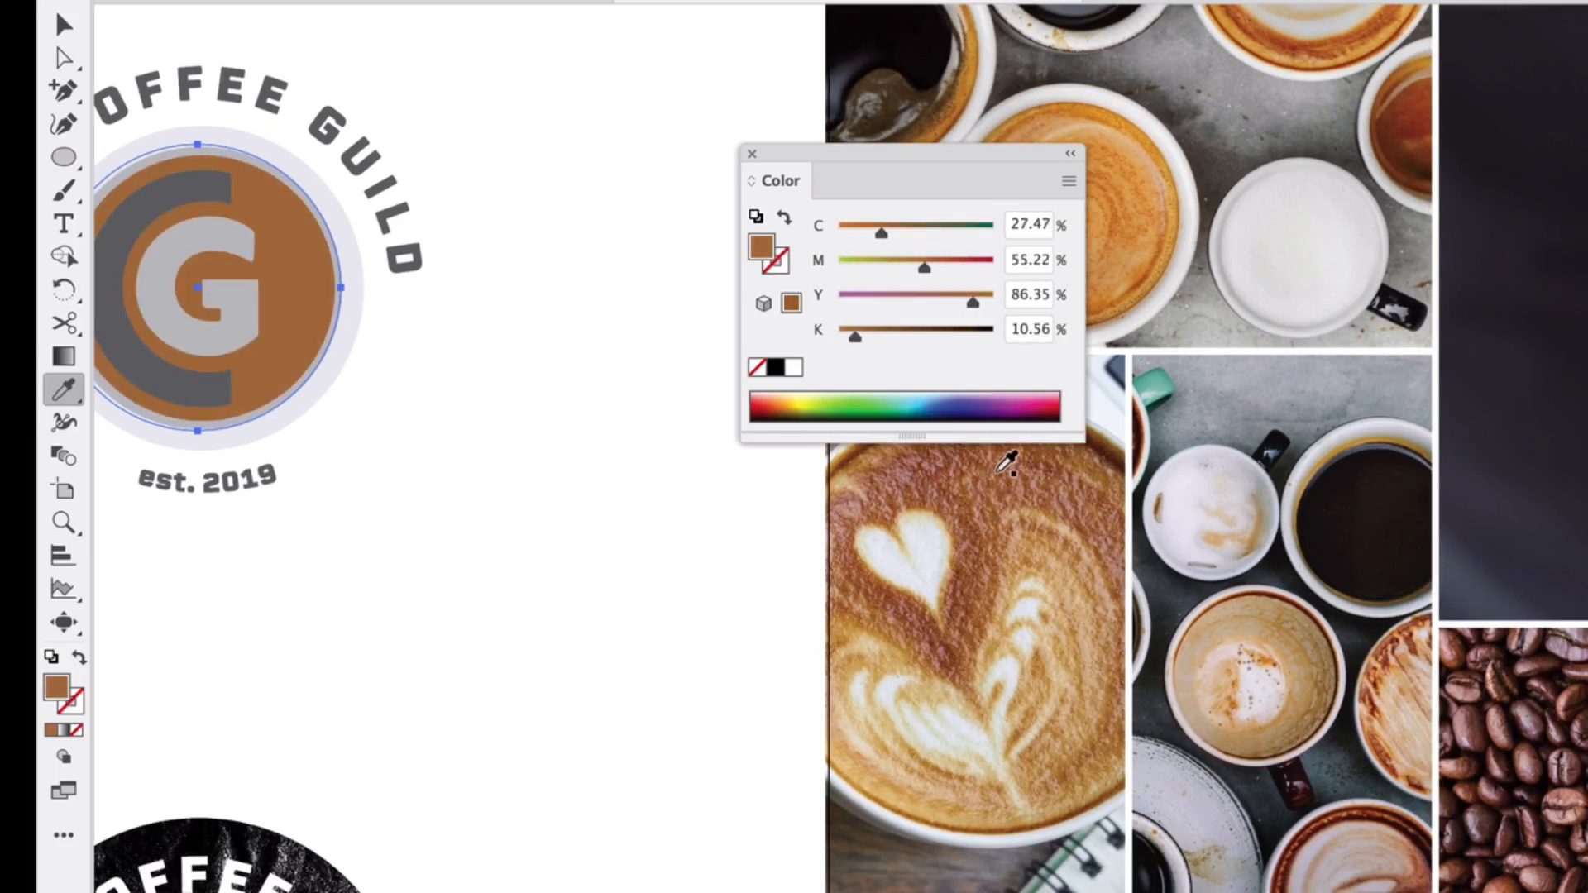
Try tan and golden-brown coffee tones from the photos on the circle, with the C and G letters filled white
click(1331, 530)
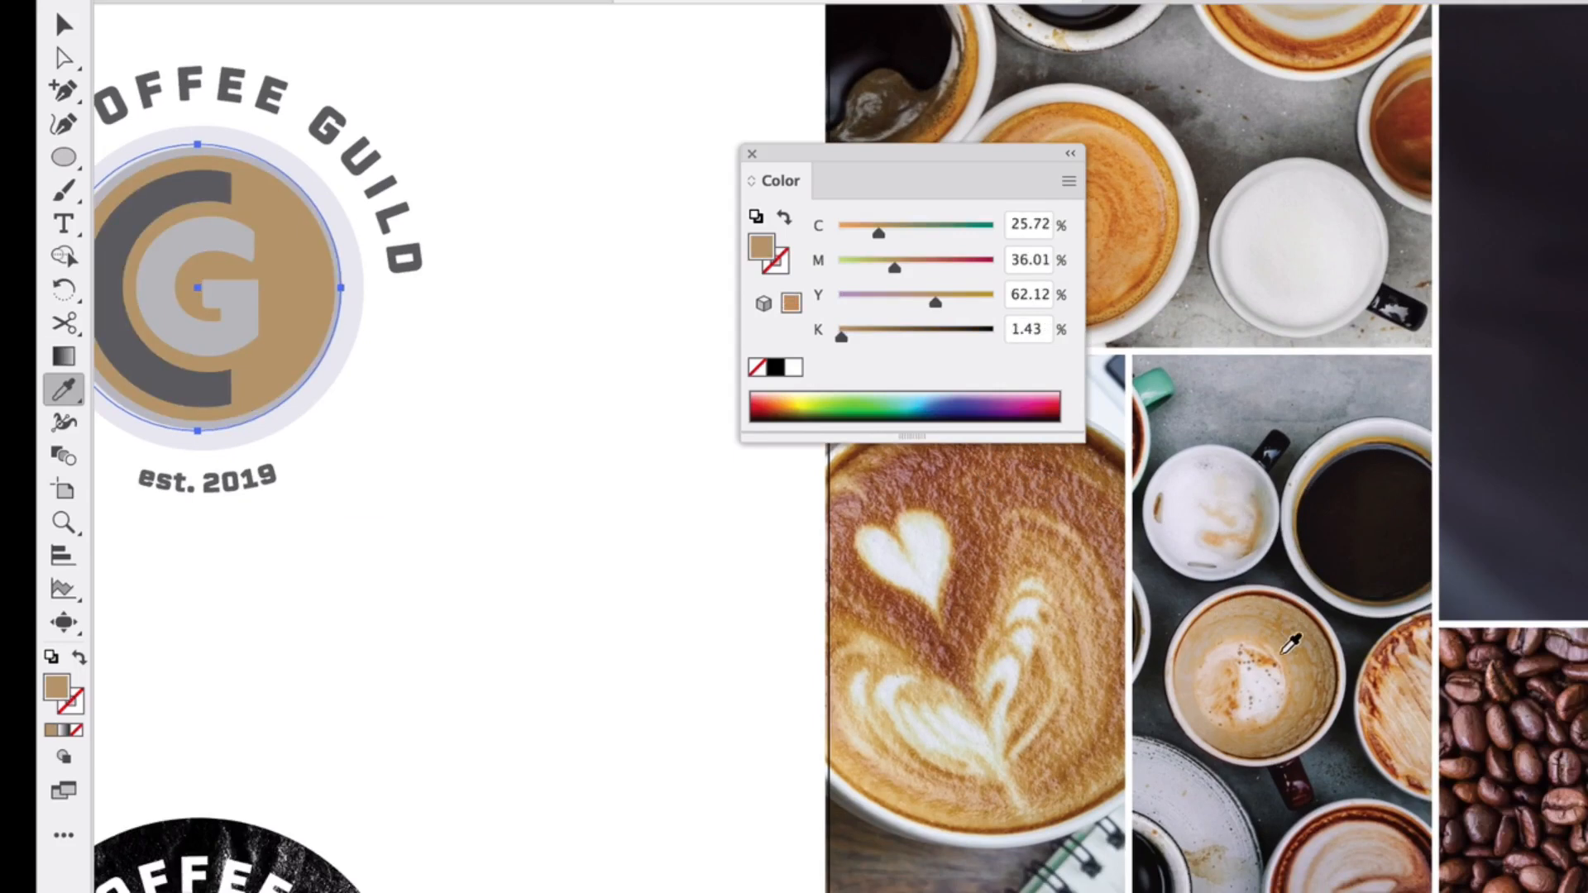
click(1003, 550)
click(1079, 181)
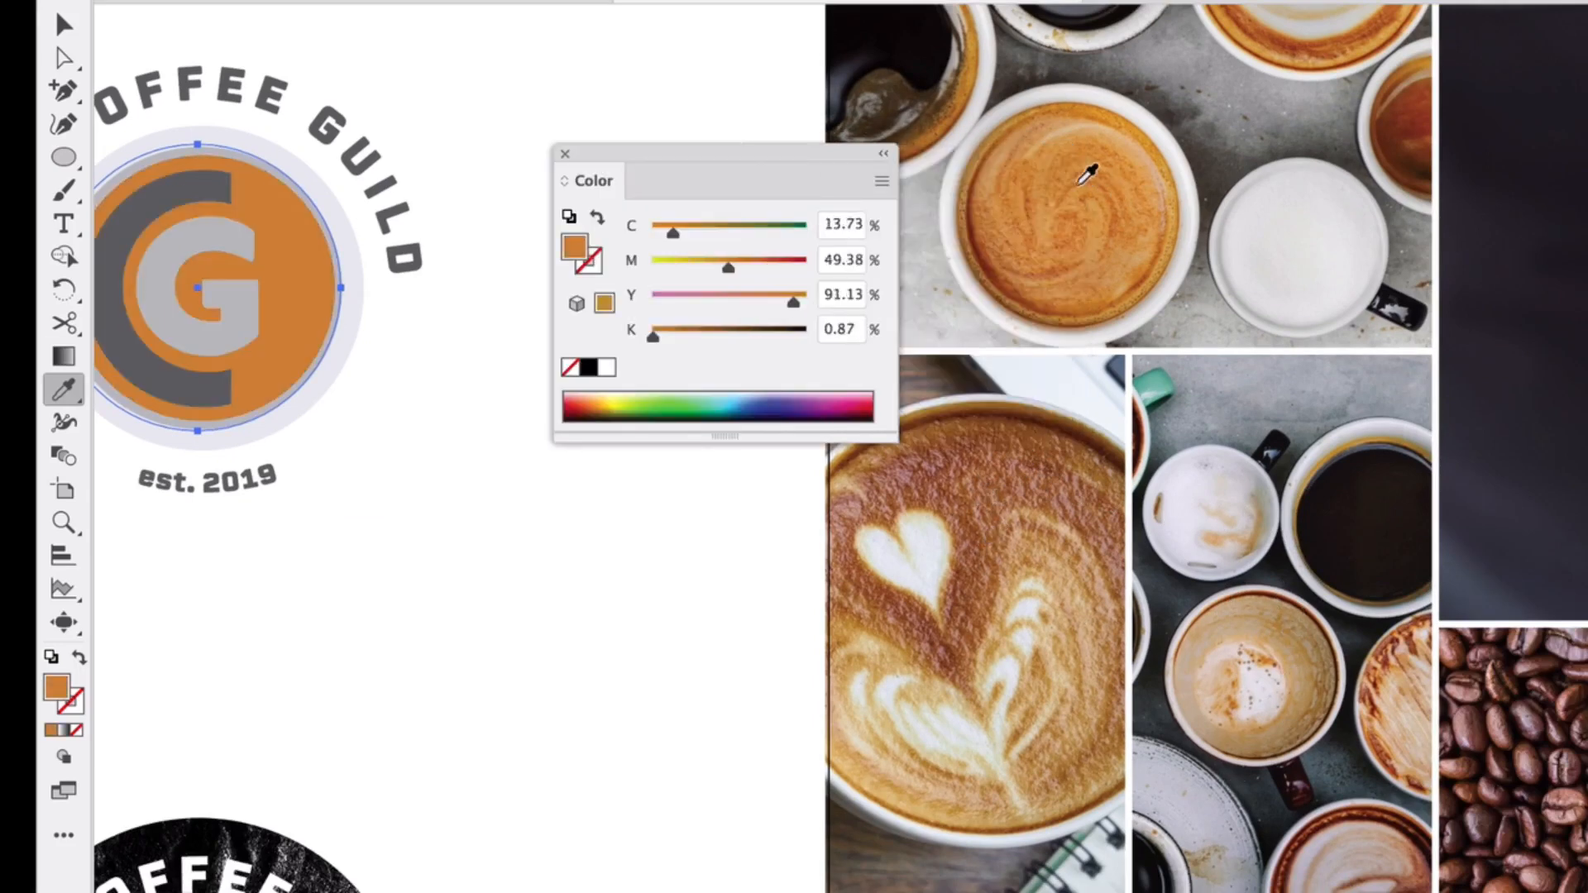
click(1080, 240)
click(1122, 255)
click(1317, 235)
click(1021, 532)
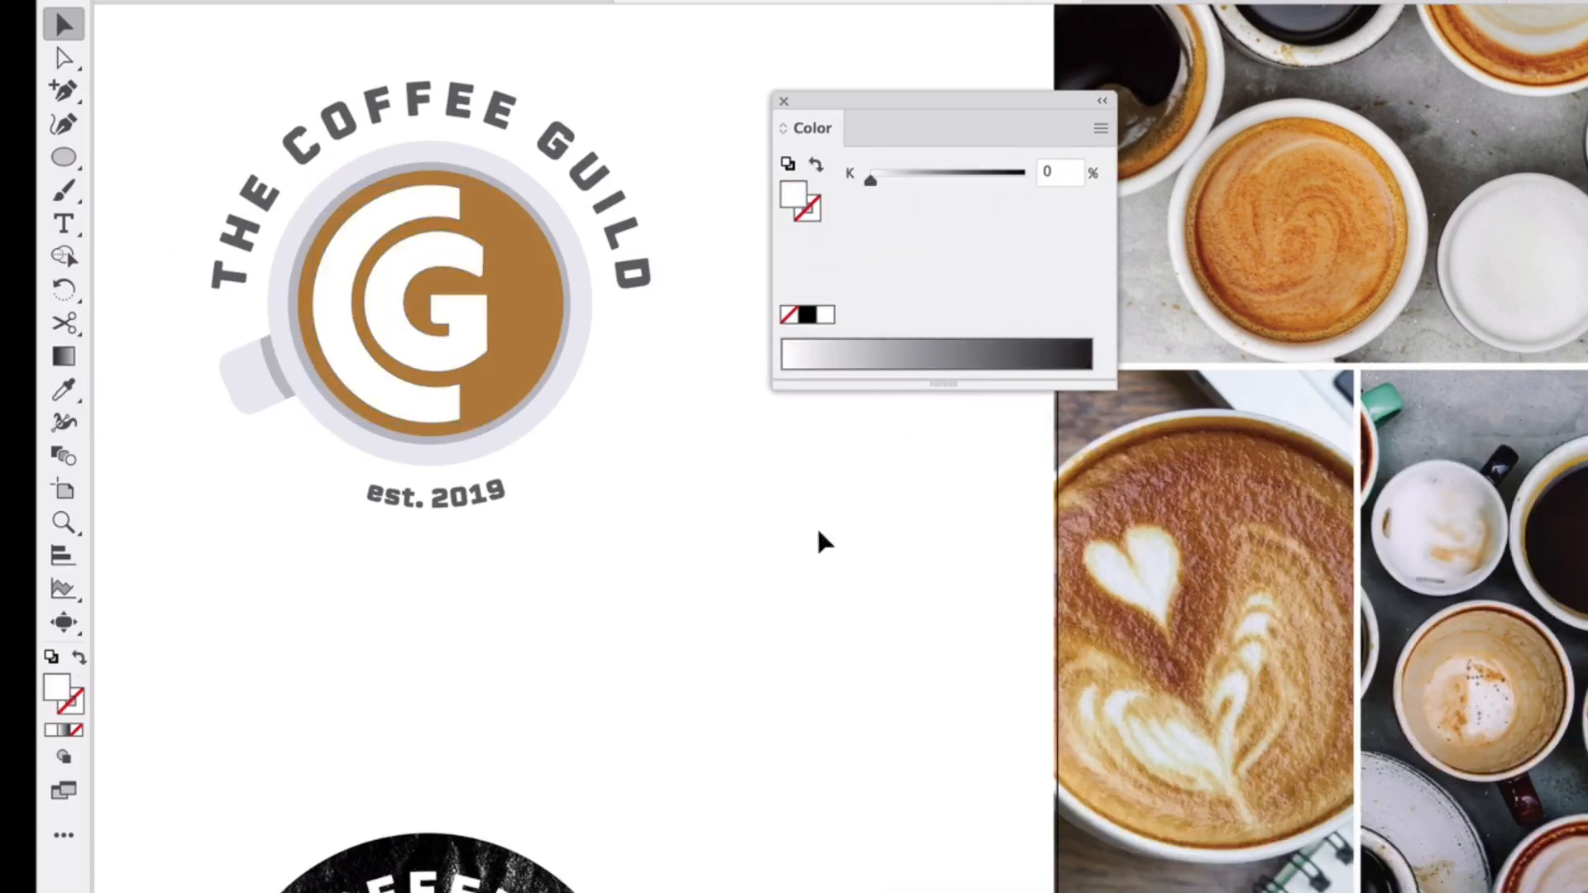
Recolor the G, the arched THE COFFEE GUILD text and the est. 2019 text with a dark reddish brown sampled from the latte photo
click(452, 248)
click(342, 138)
shift+click(447, 356)
key(i)
click(1282, 511)
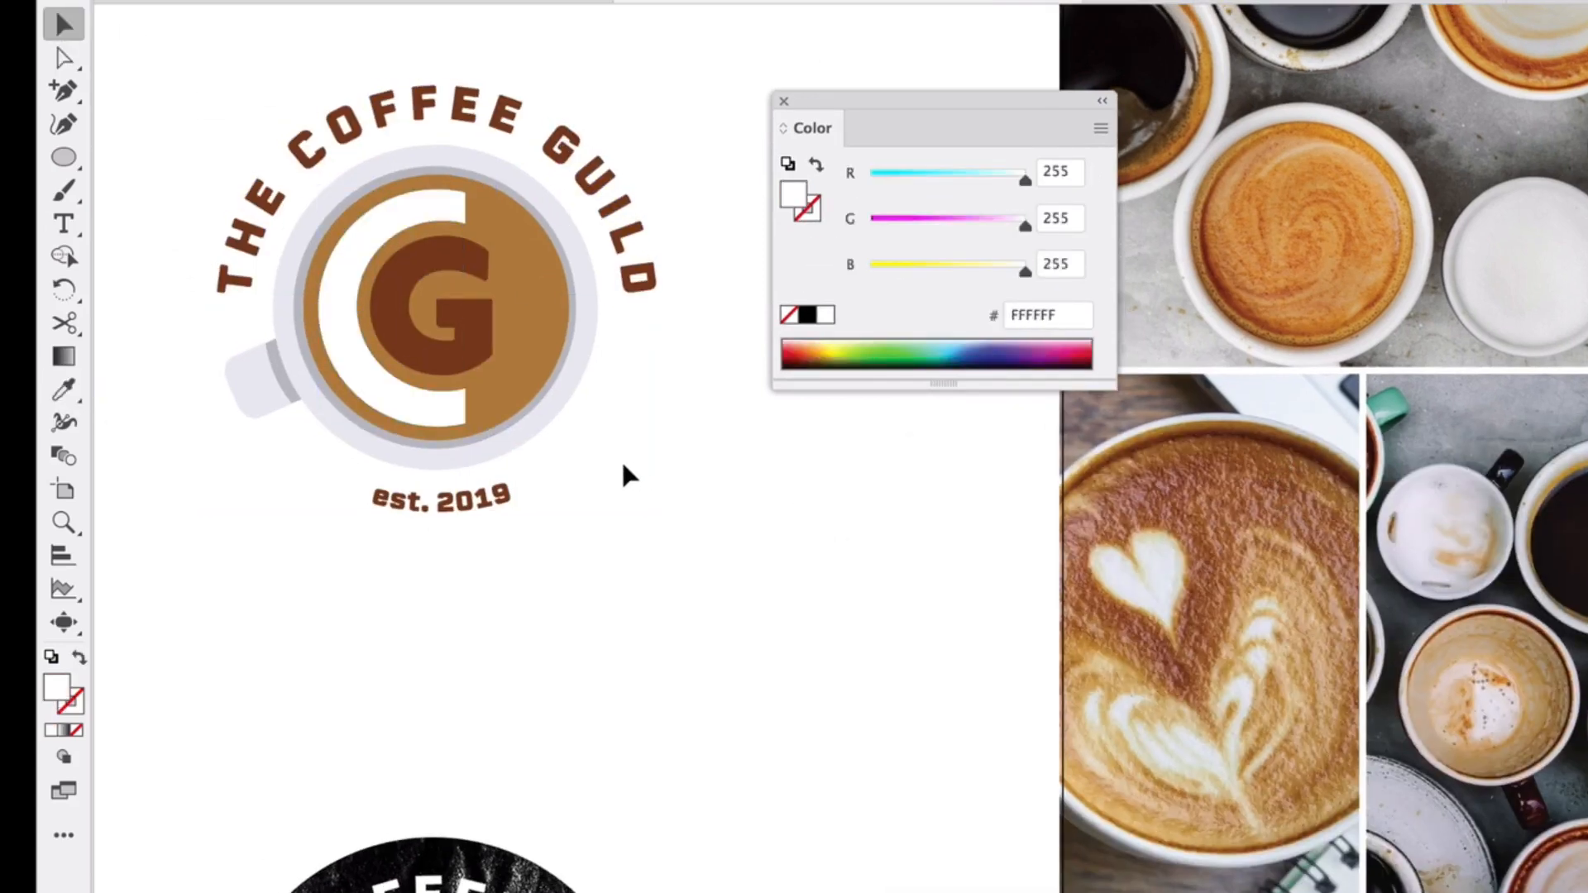
Delete the brown circle inside the cup and fill the C with the orange-brown DA9045 sampled from the coffee photo
click(538, 335)
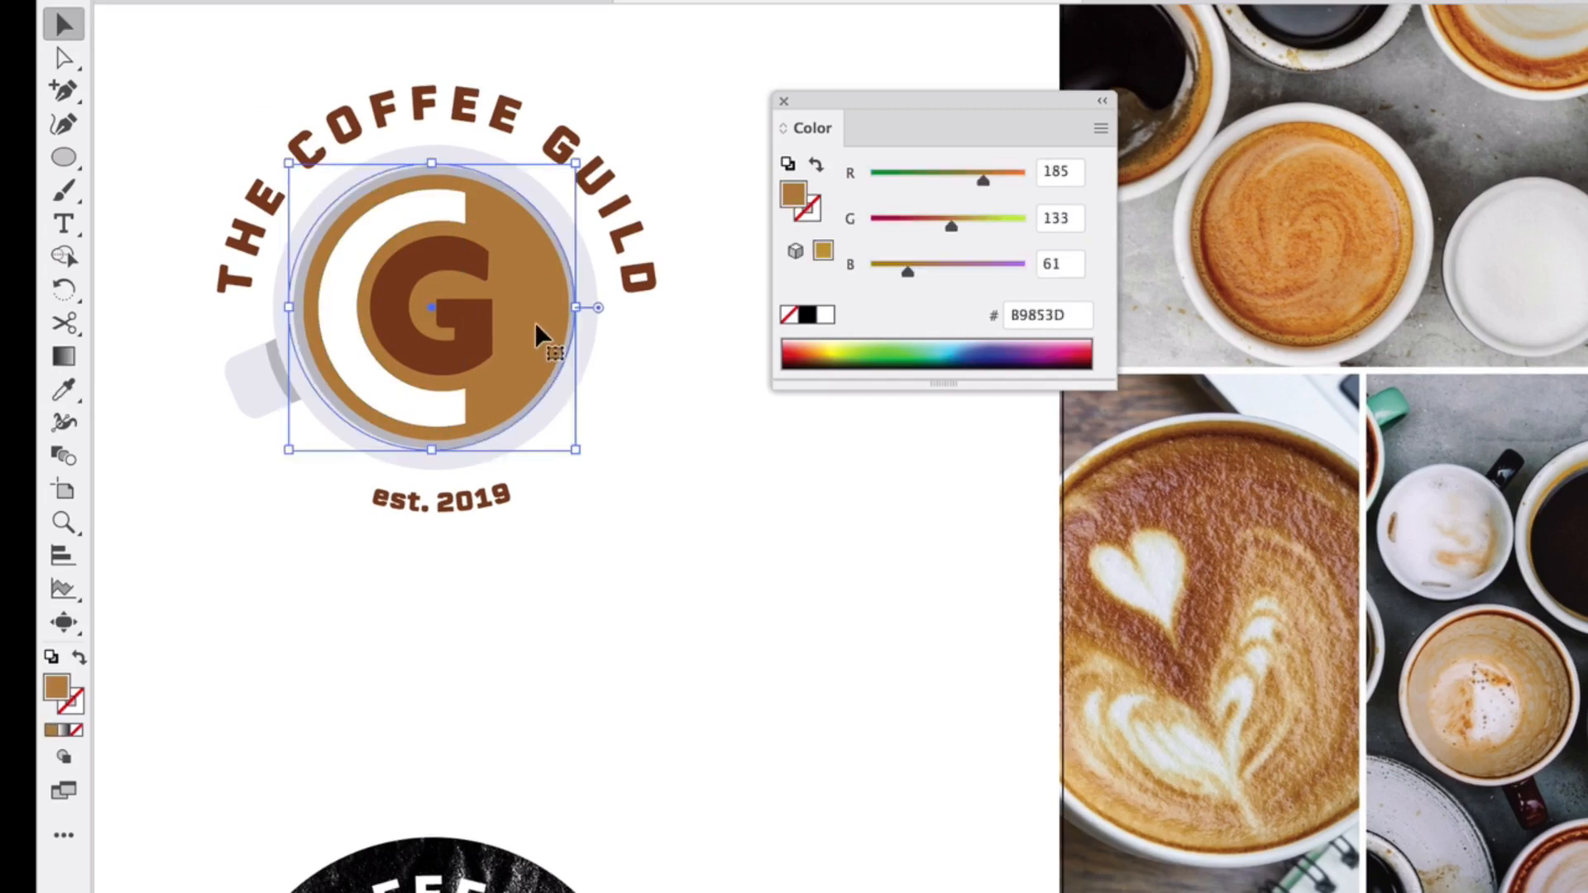
key(Delete)
click(374, 289)
shift+click(374, 290)
click(337, 311)
key(i)
click(1360, 263)
click(64, 24)
click(717, 599)
scroll(715, 593, left, 2)
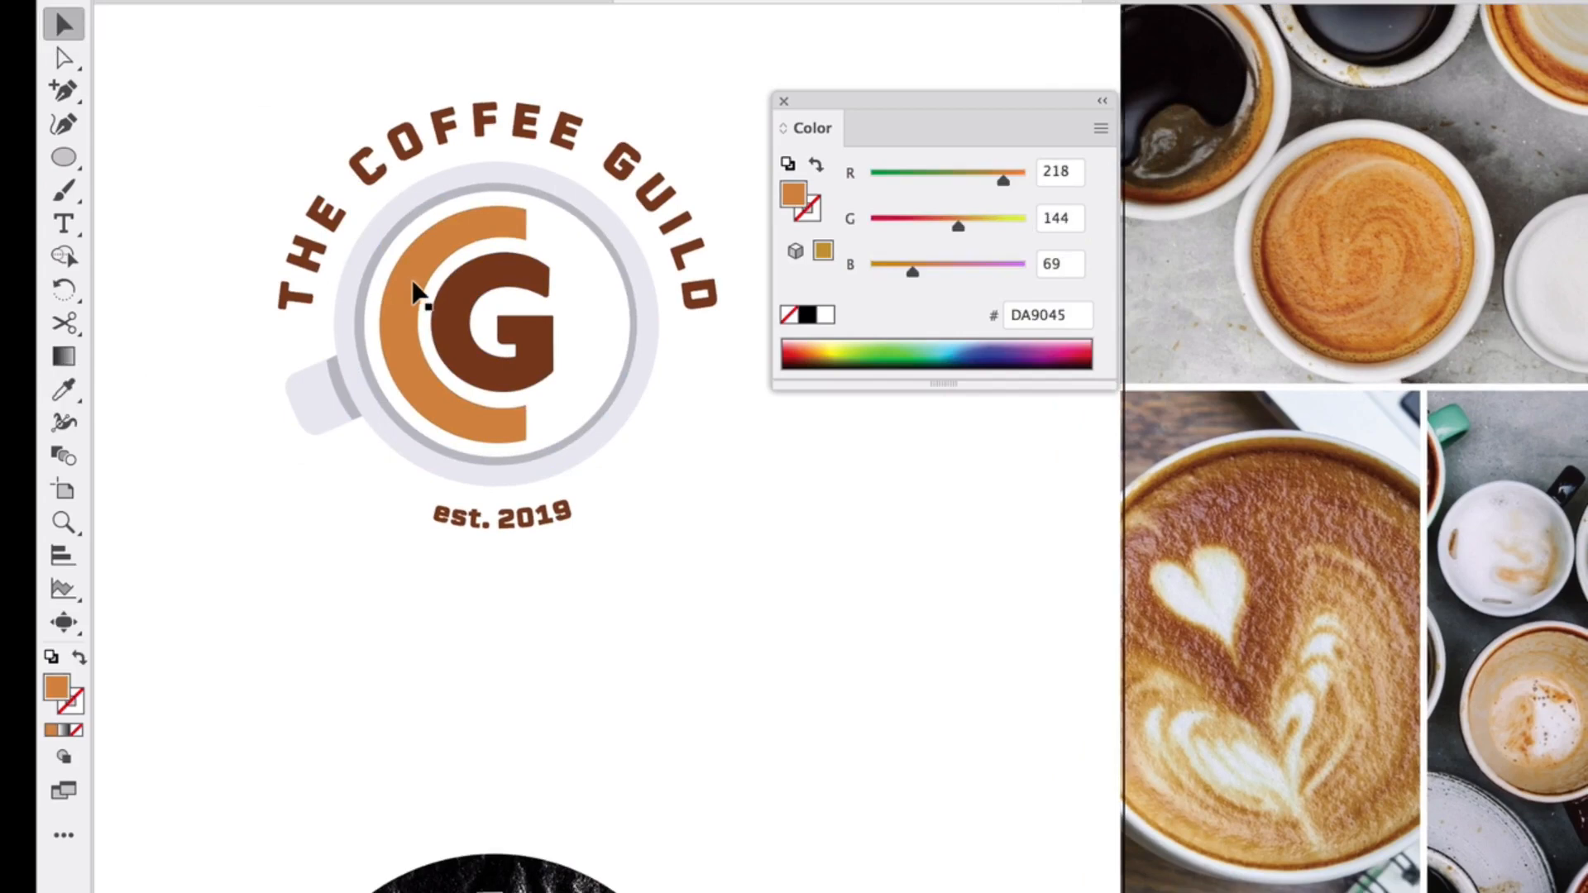
click(343, 334)
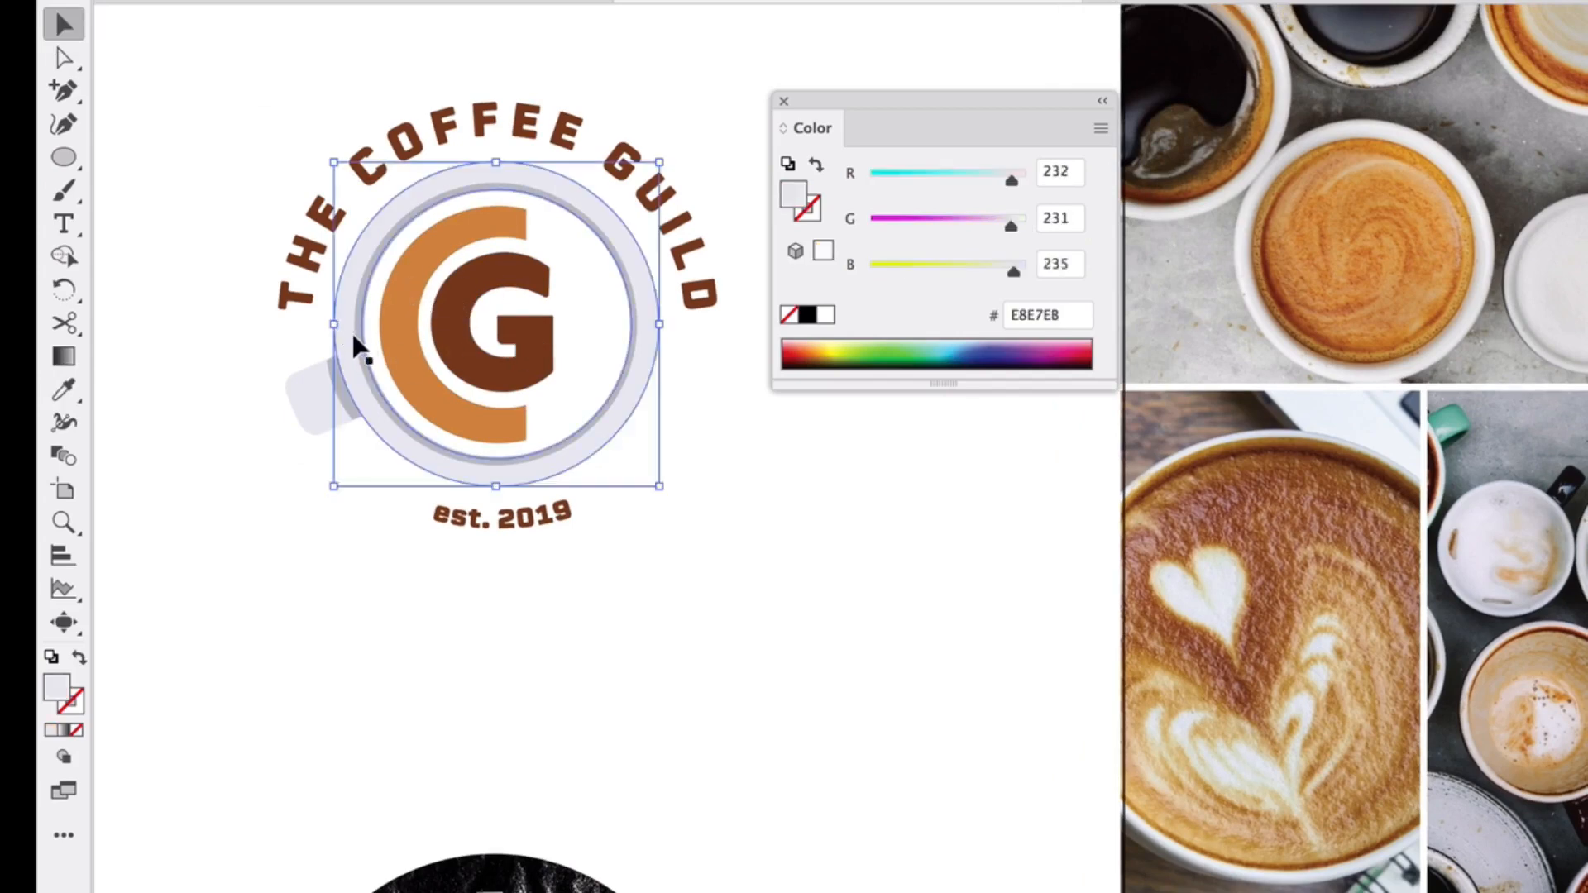
click(763, 437)
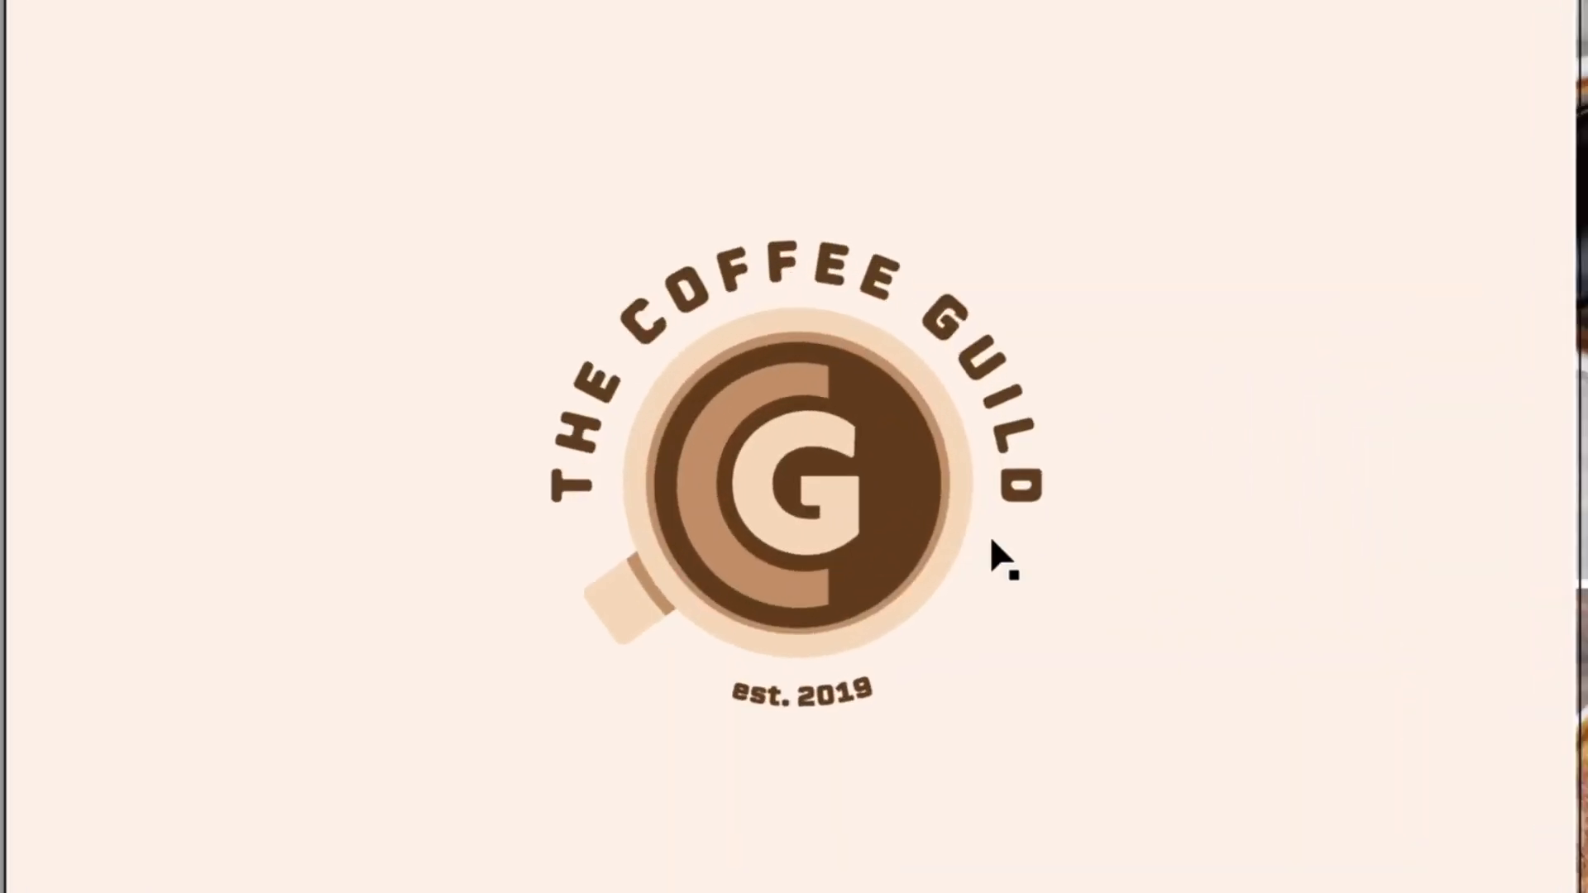
click(353, 536)
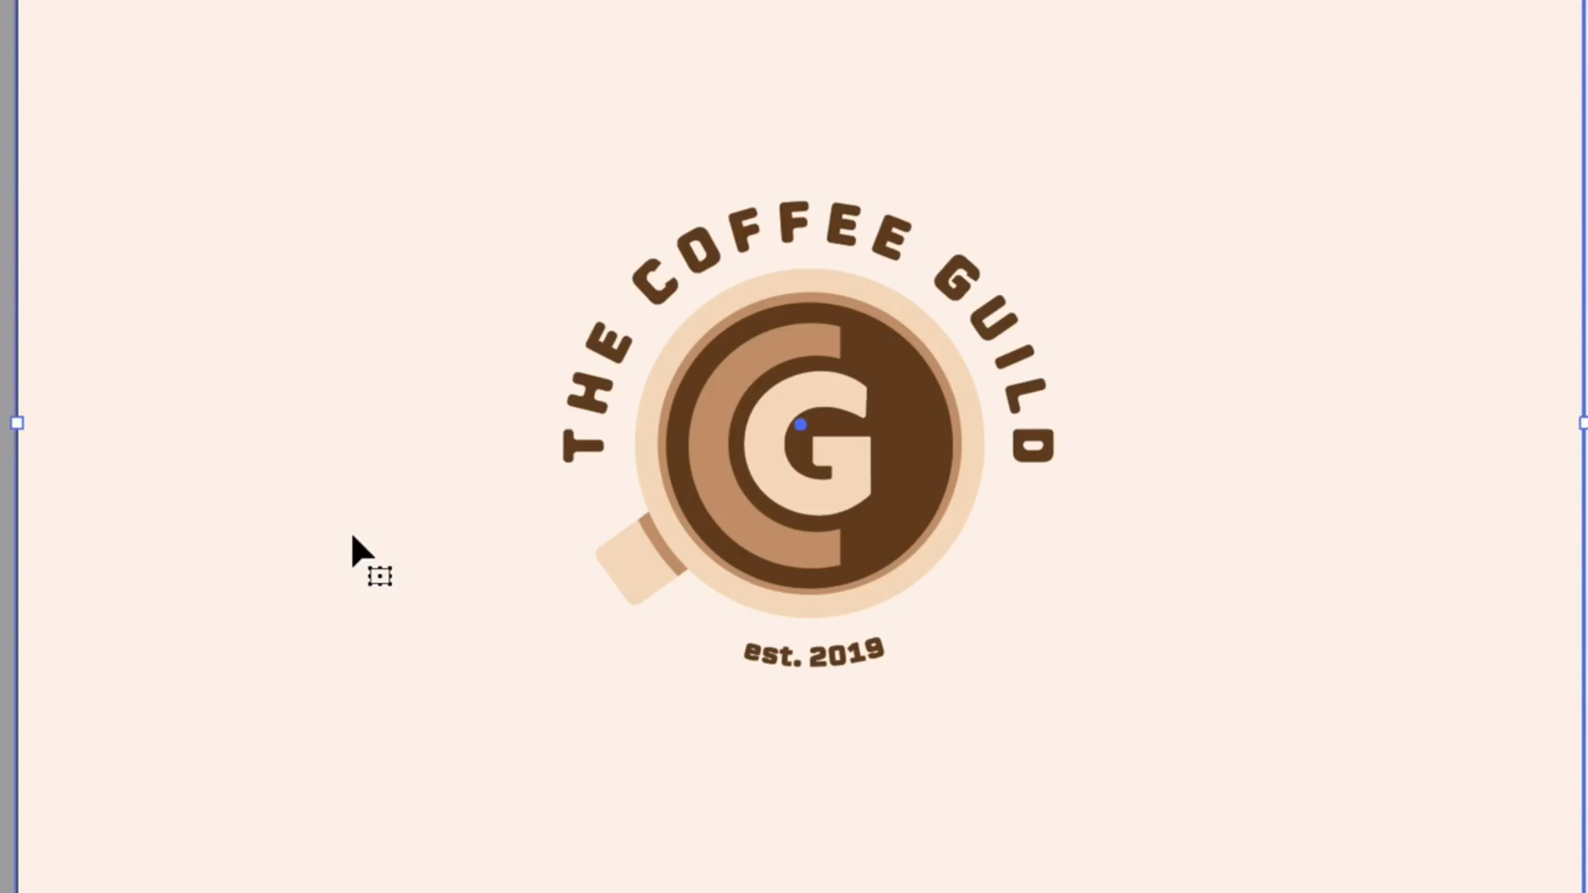
key(super+shift+a)
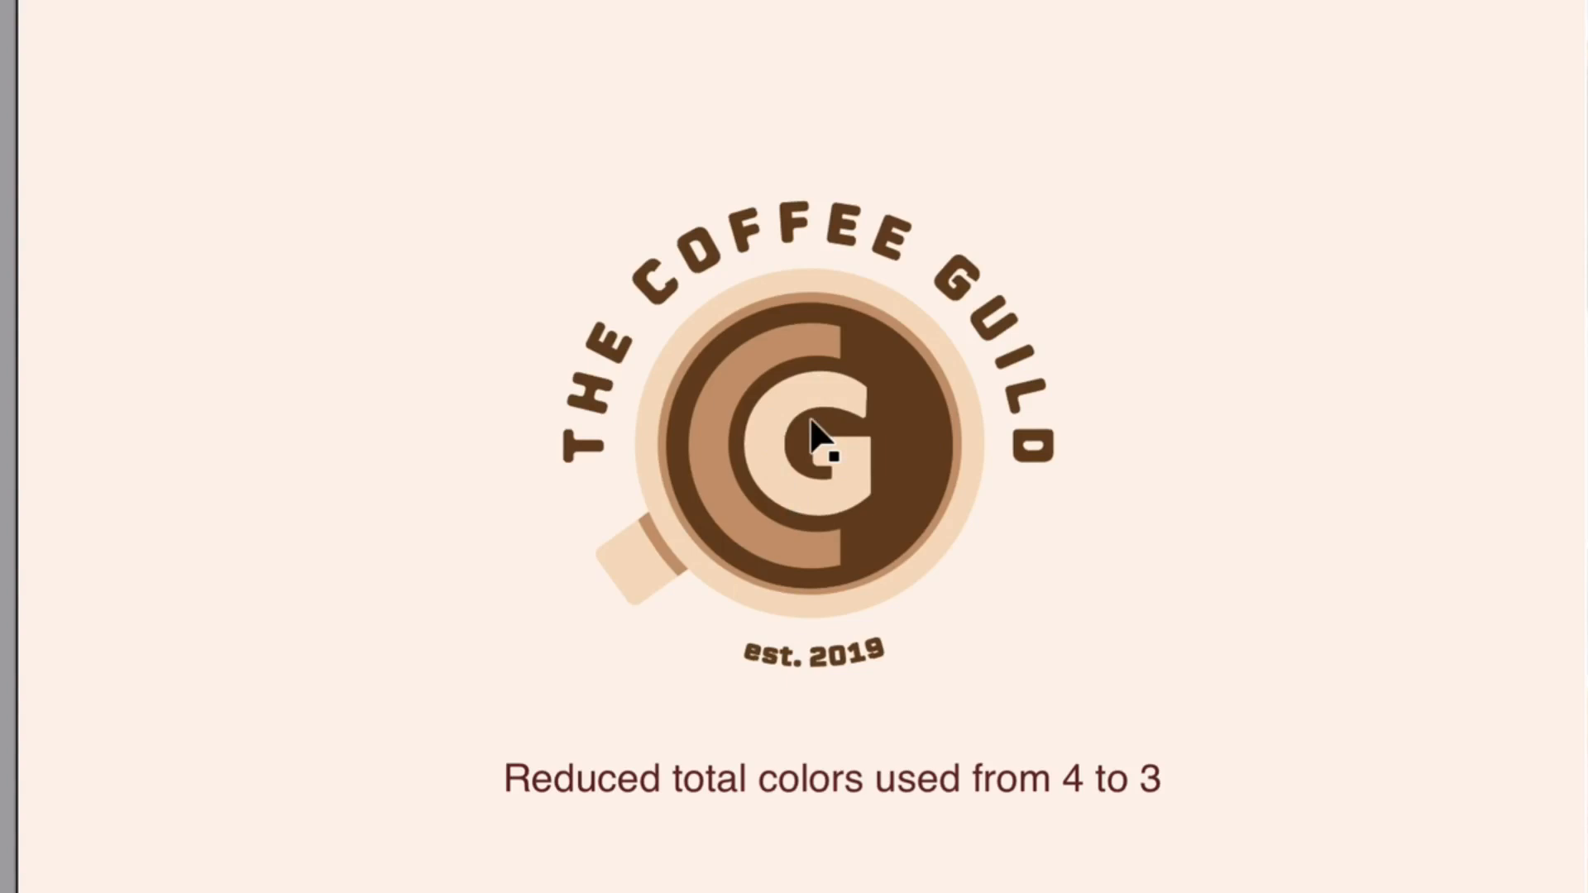
click(933, 250)
click(910, 248)
click(912, 376)
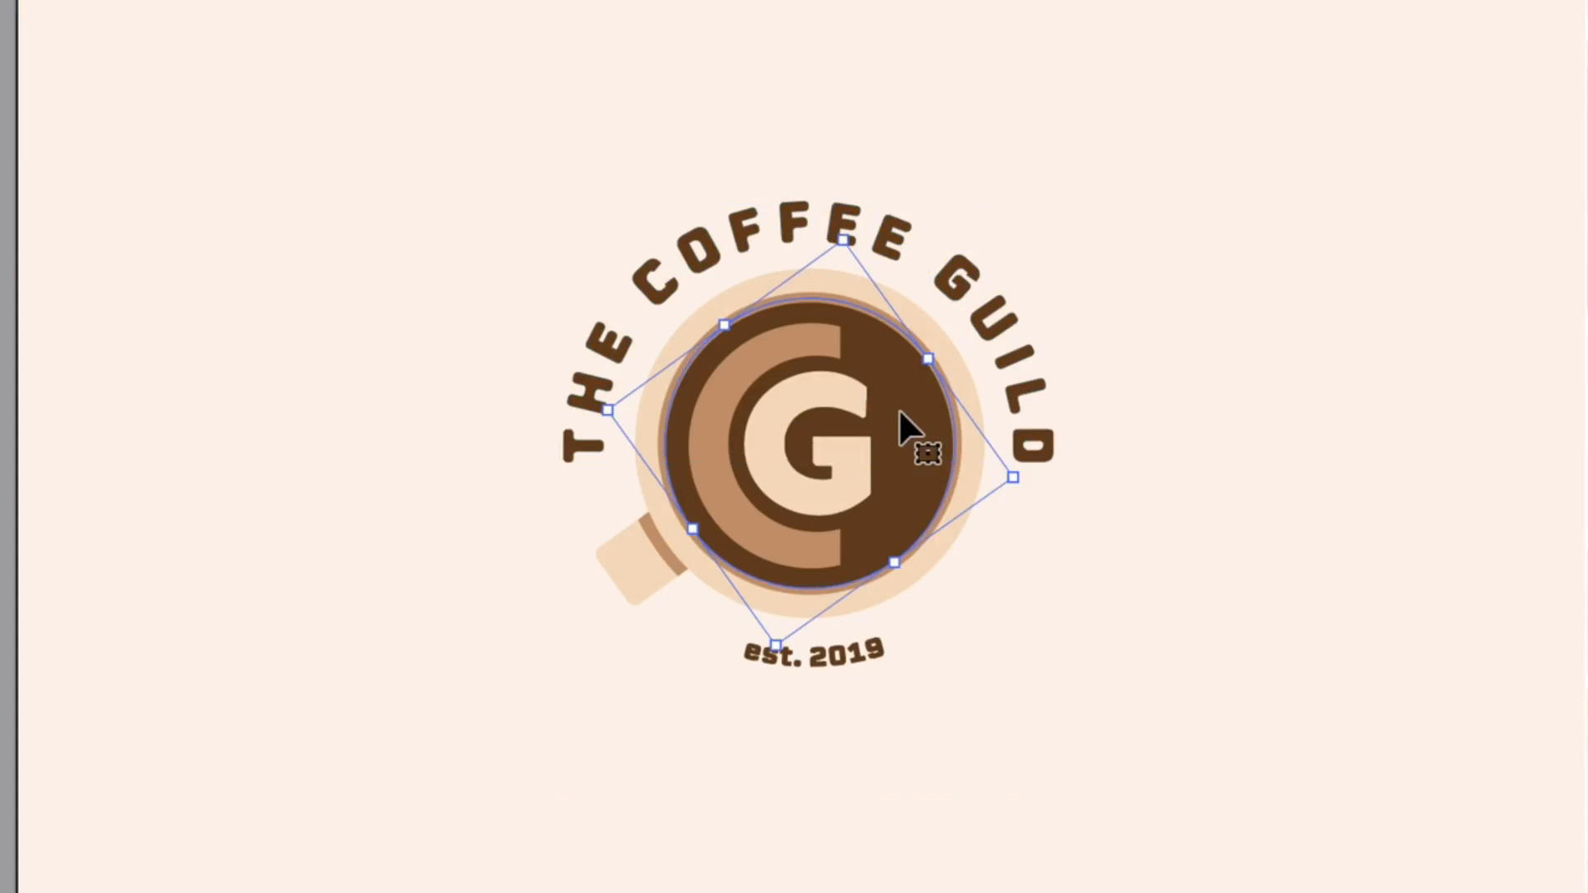
key(ctrl+shift+a)
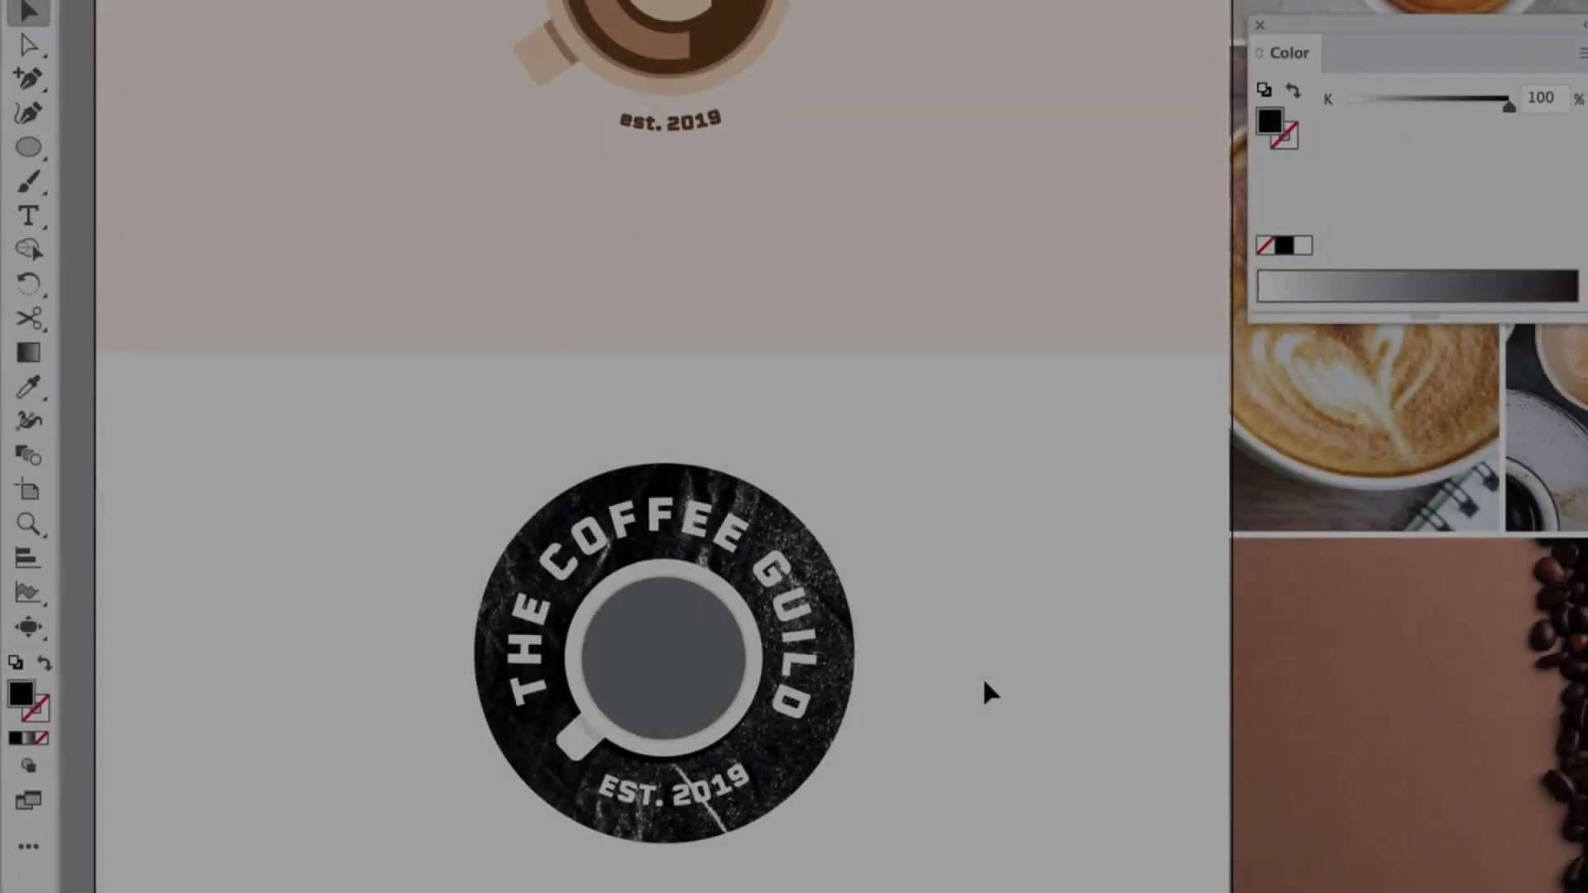
Fill the grey circle inside the black badge's cup with the tan CEA36E sampled by Eyedropper from the latte photo
scroll(985, 683, down, 2)
scroll(985, 683, right, 2)
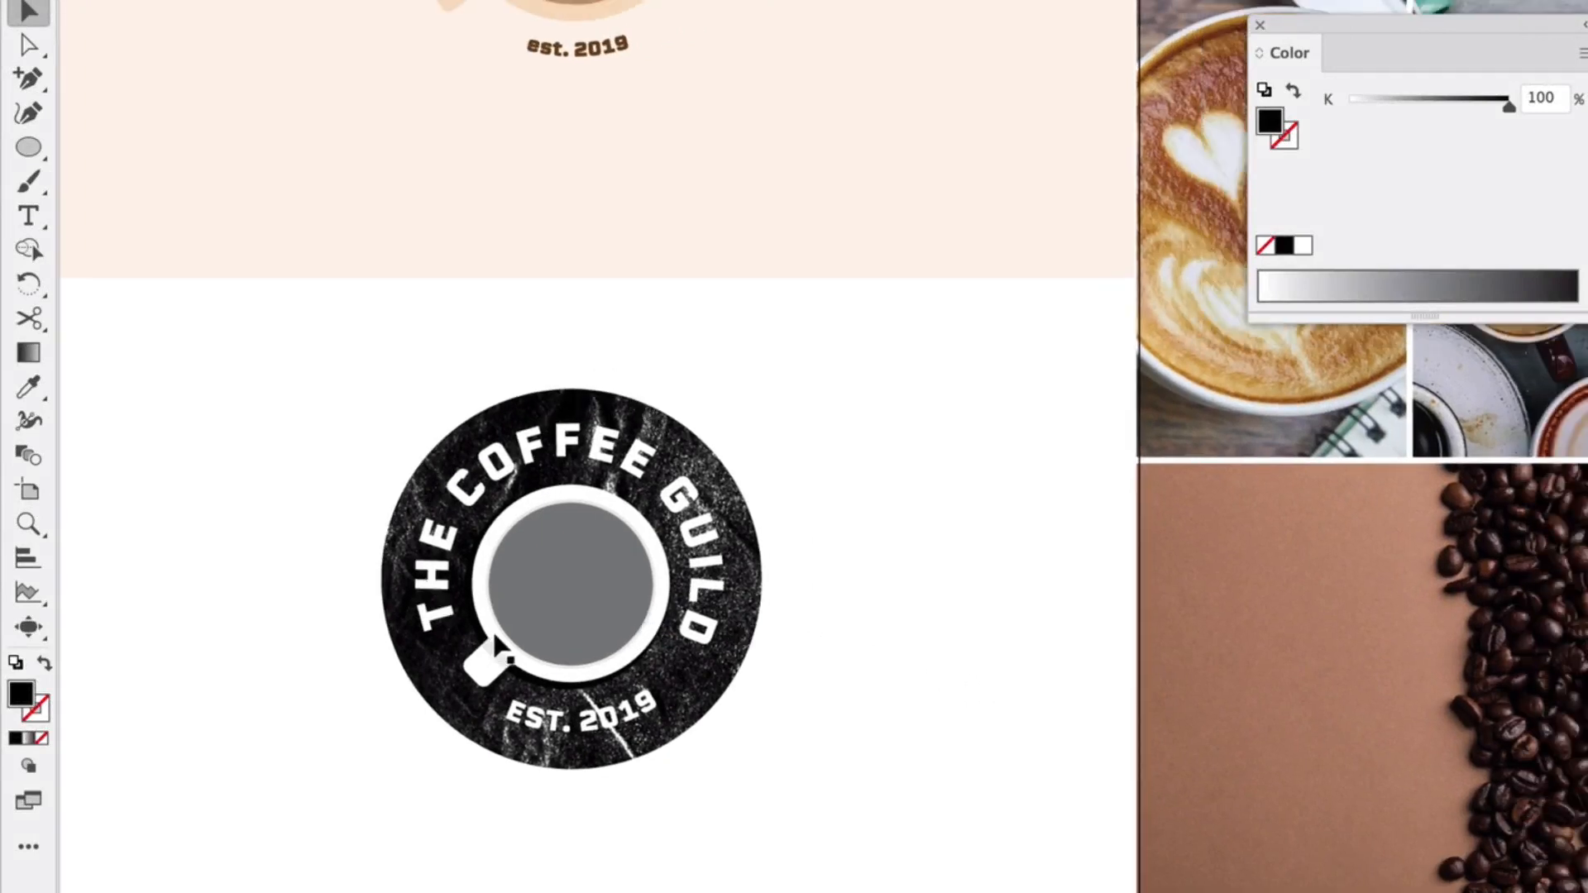
scroll(493, 637, down, 2)
scroll(494, 628, right, 2)
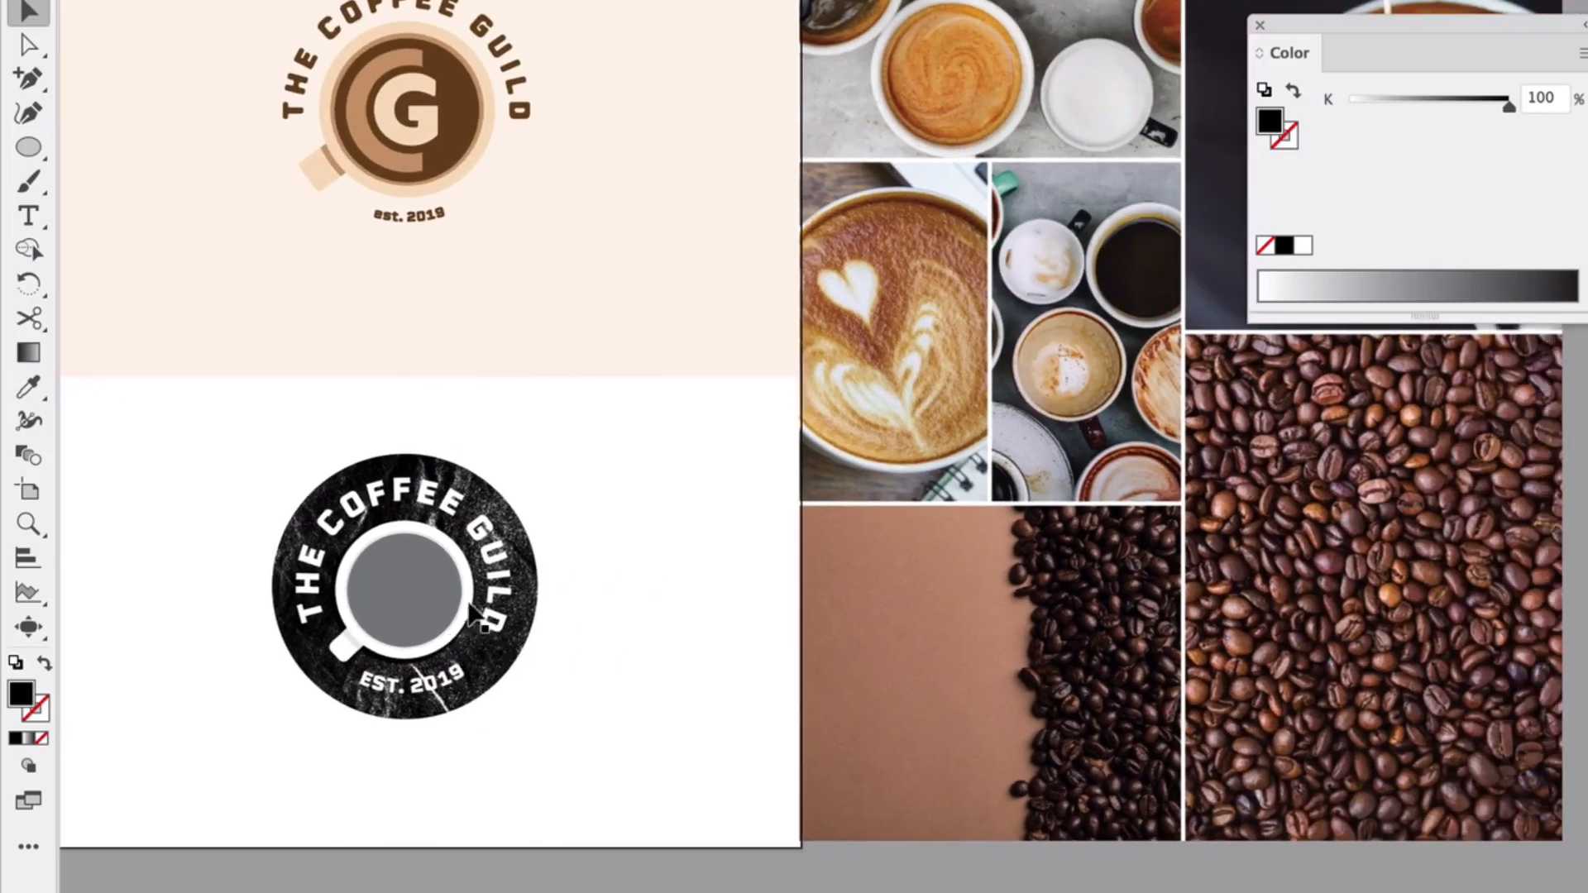
click(449, 594)
scroll(446, 598, up, 1)
scroll(447, 597, right, 1)
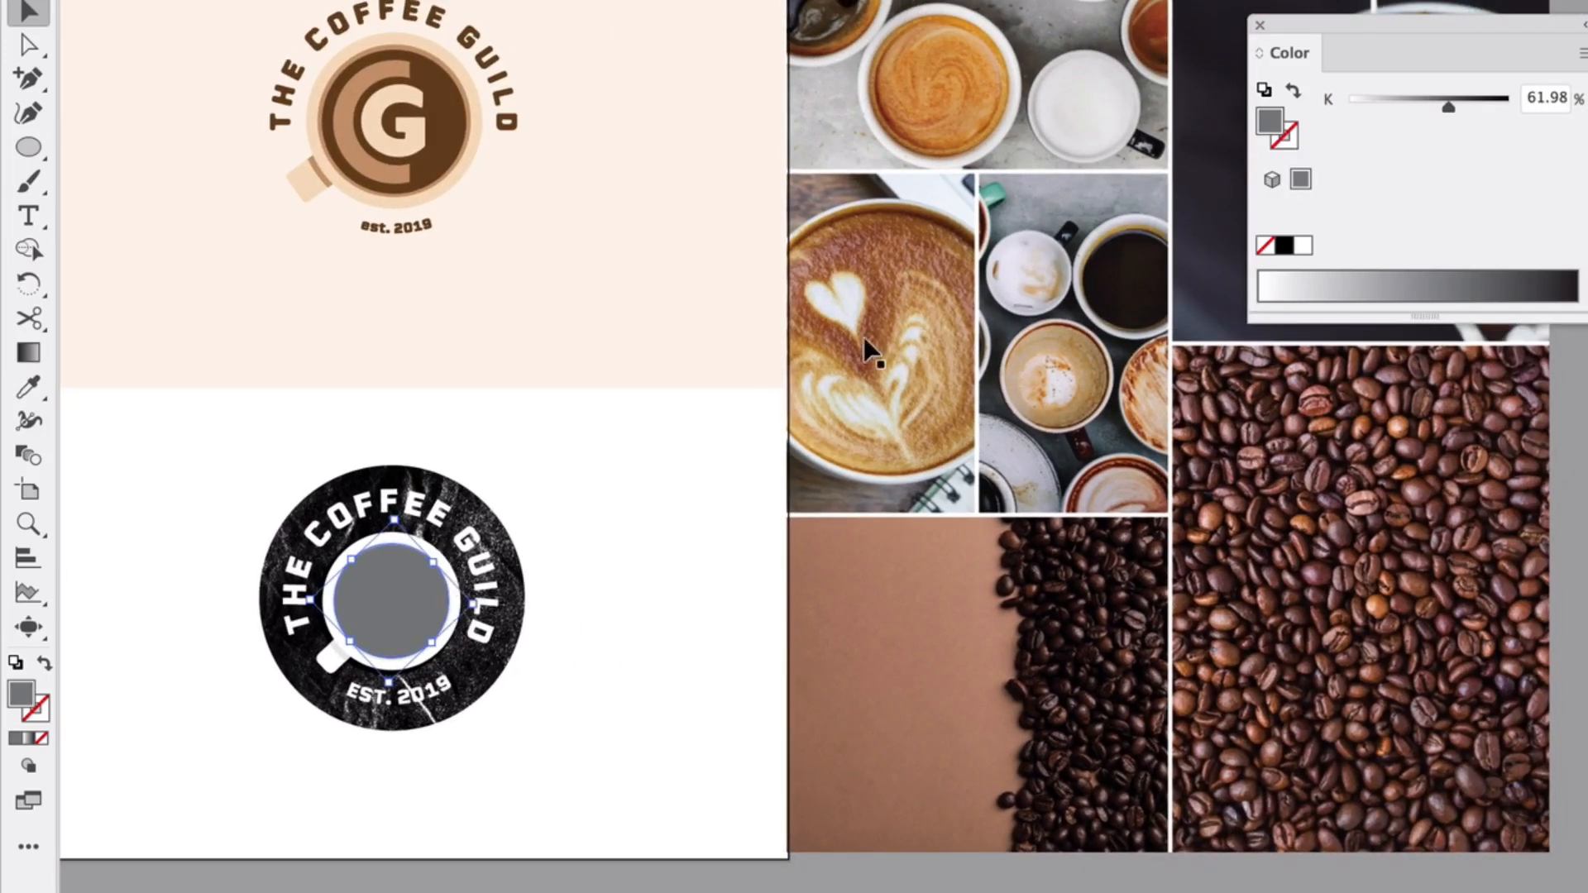
scroll(936, 345, up, 1)
scroll(936, 345, right, 1)
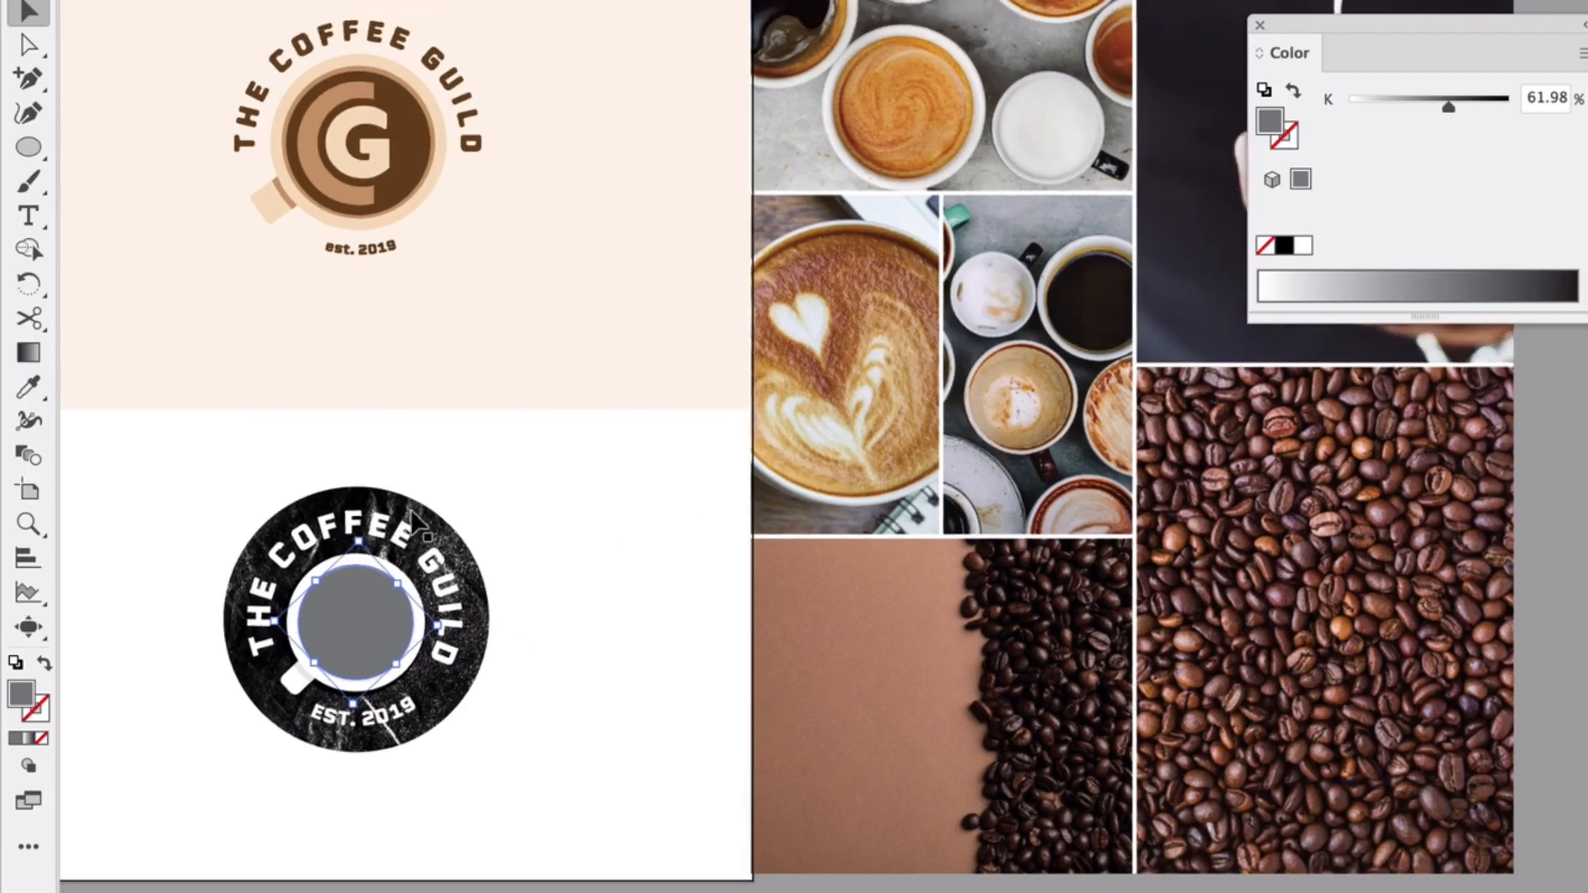
click(20, 391)
click(861, 280)
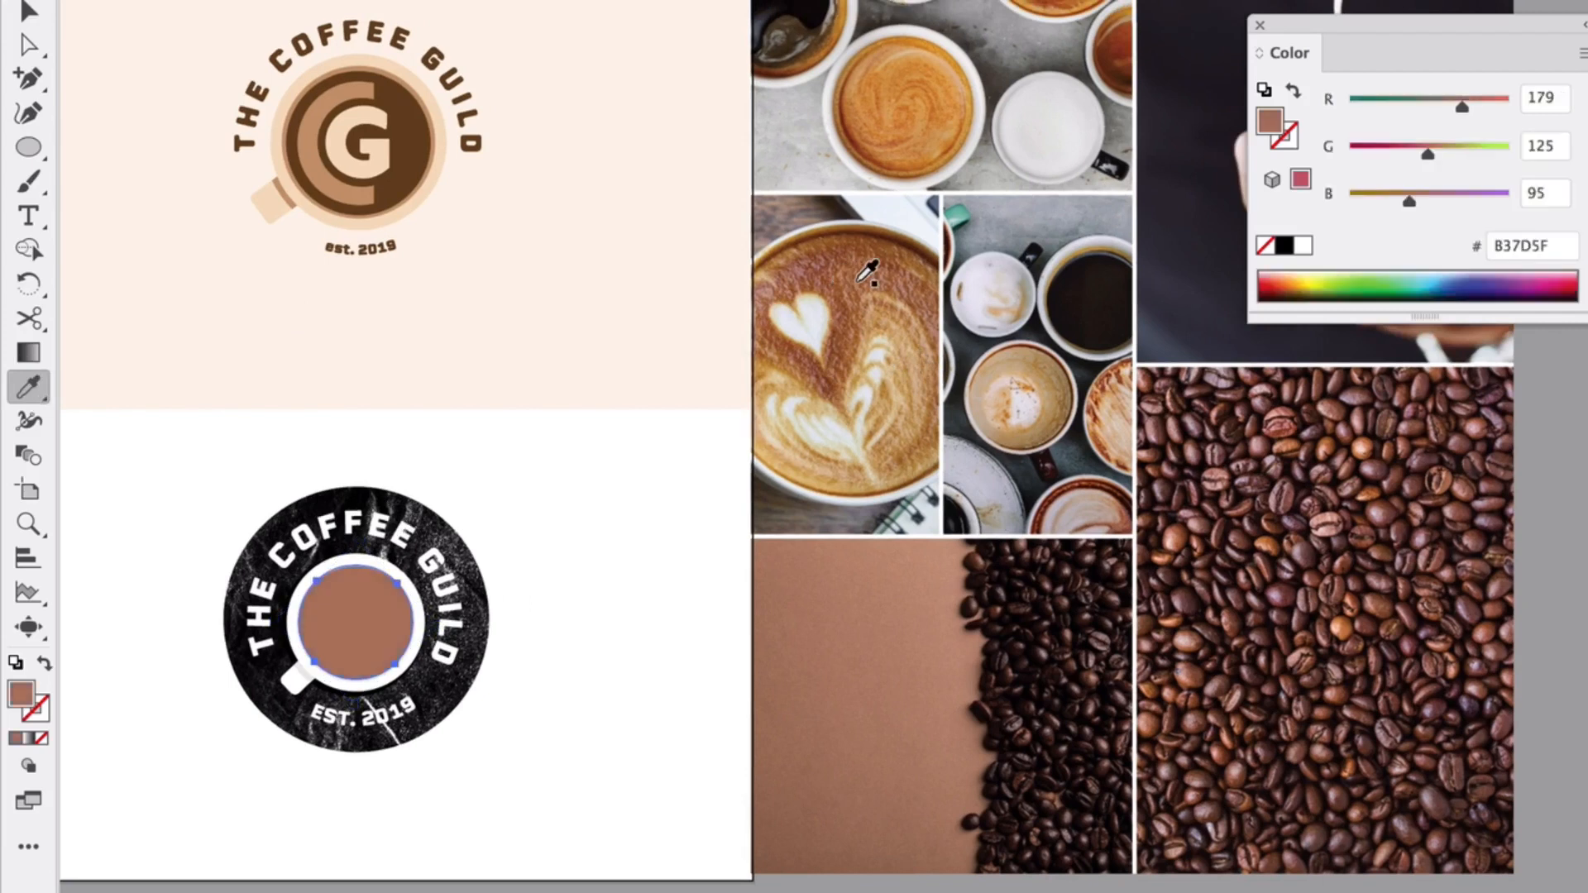
click(869, 329)
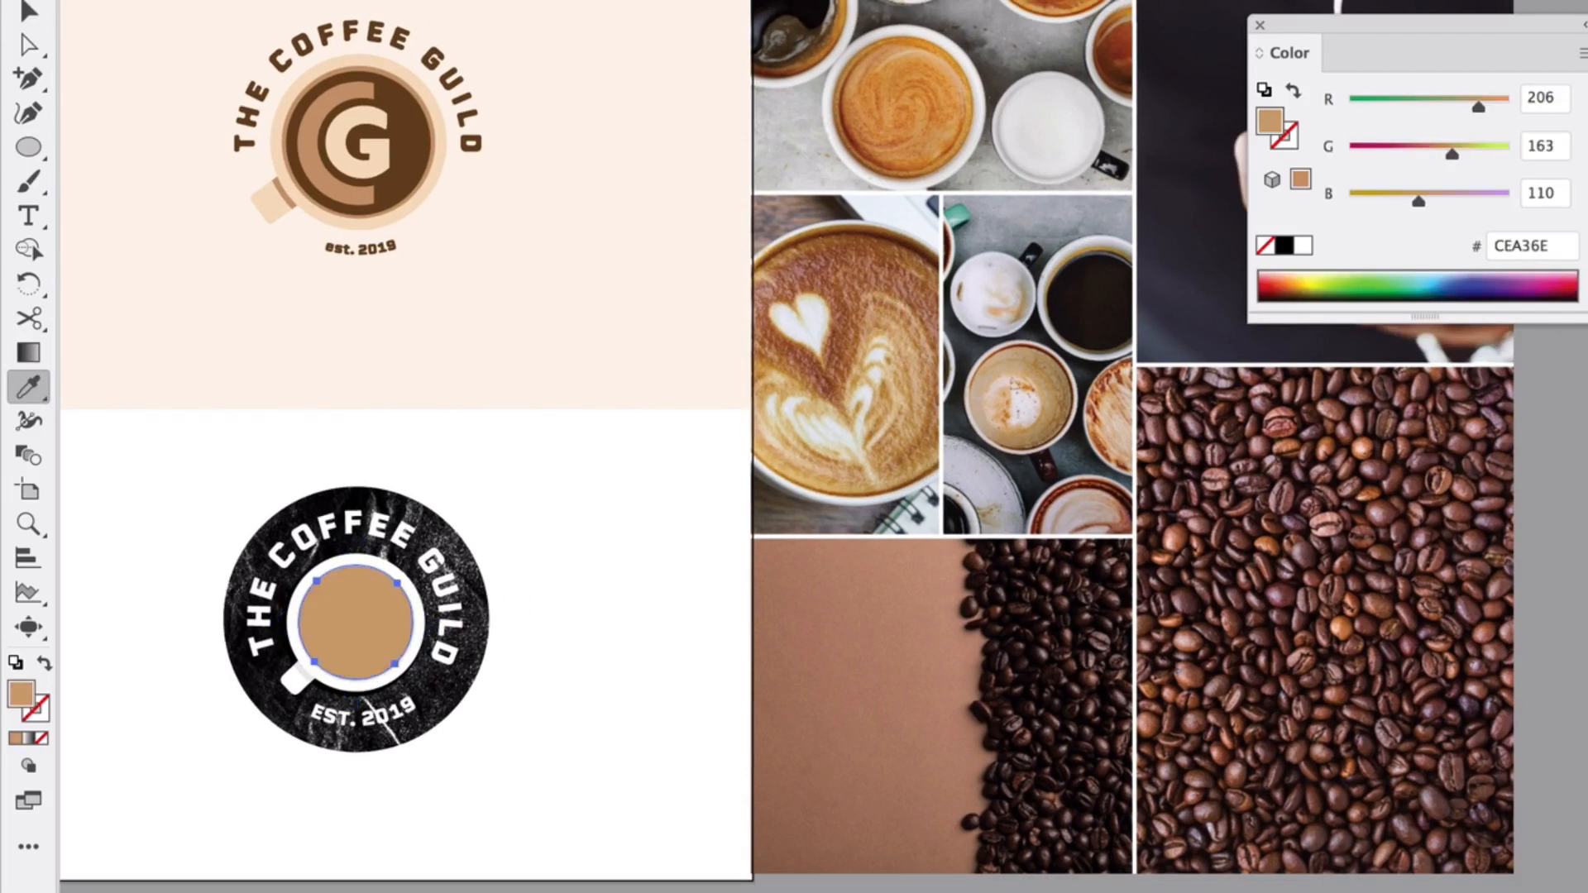
Try dark bean browns, the light brown backdrop tone and near-black 050505 from the coffee bean photos on the badge's cup circle
click(1275, 553)
click(1341, 517)
click(1316, 465)
click(1328, 505)
click(1338, 642)
click(1321, 693)
click(1284, 699)
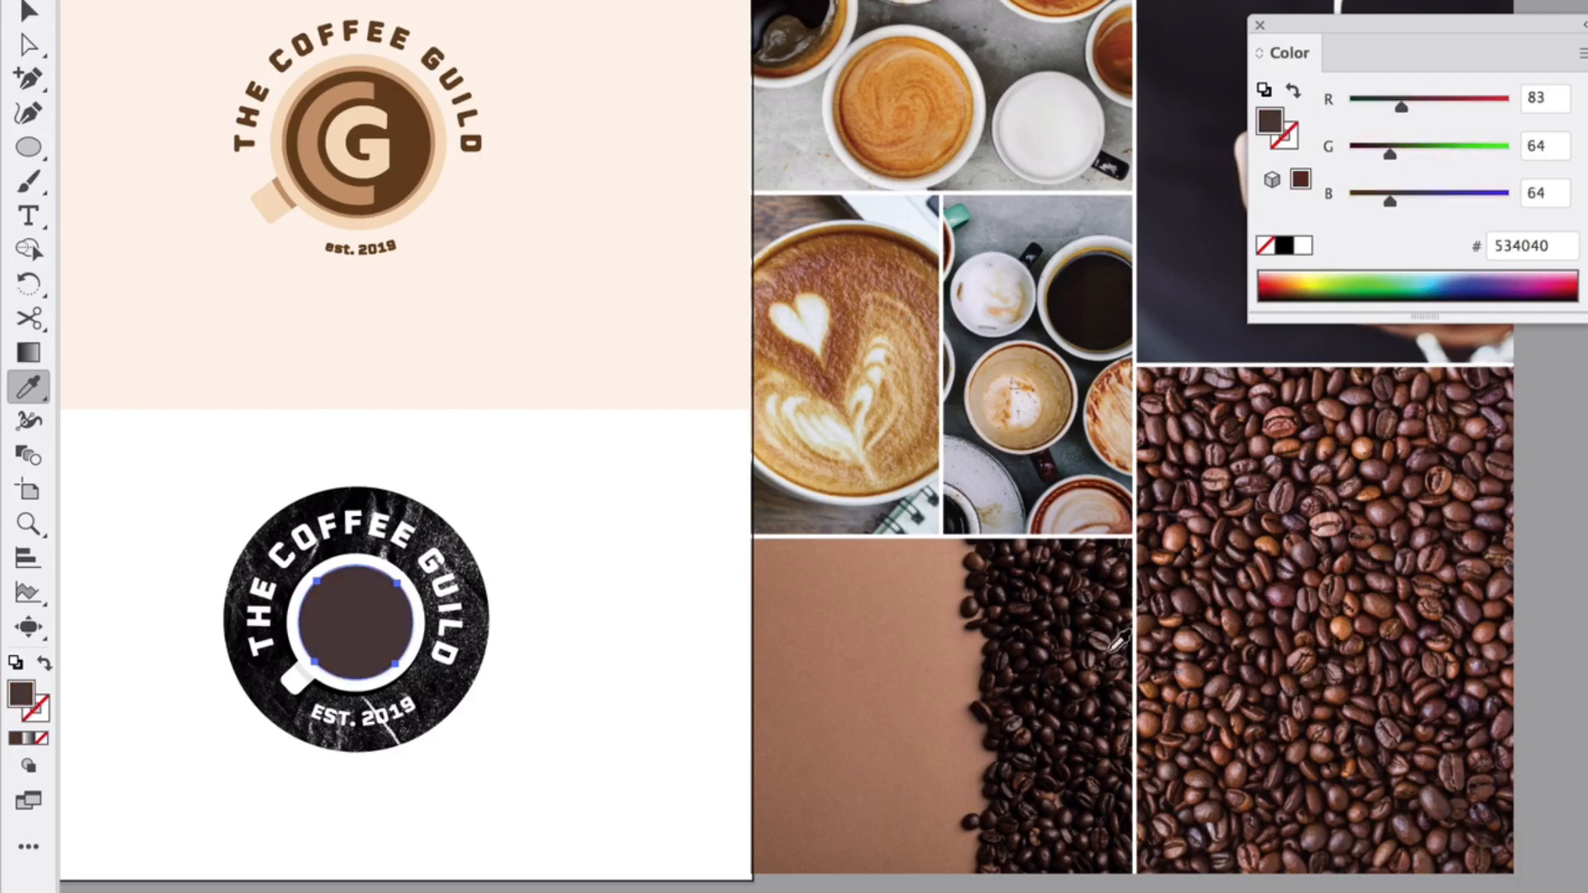
click(860, 642)
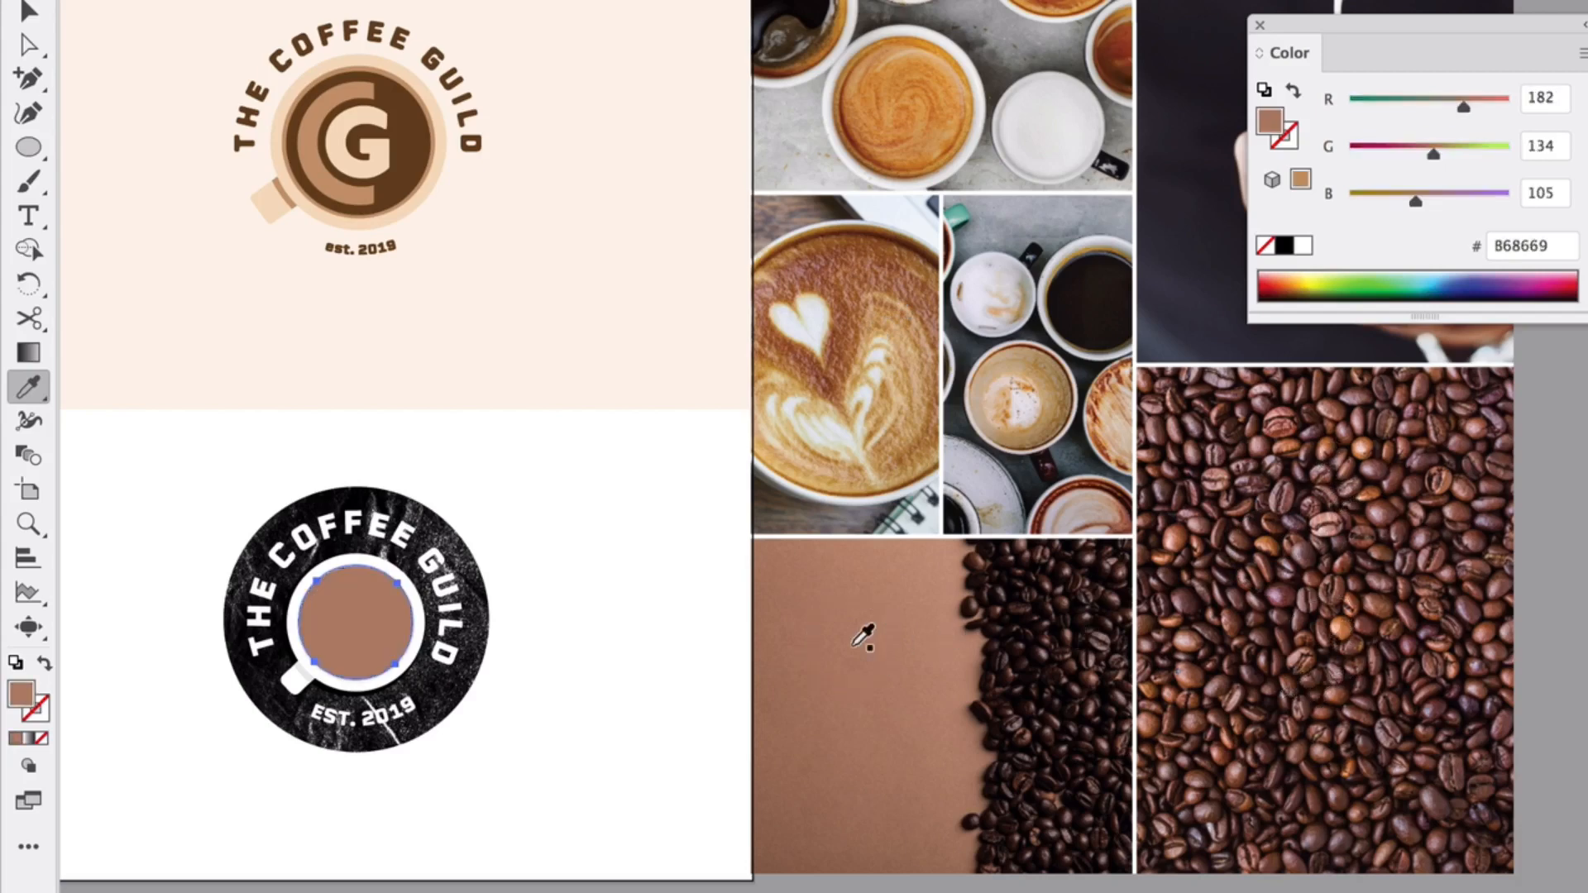
click(1019, 621)
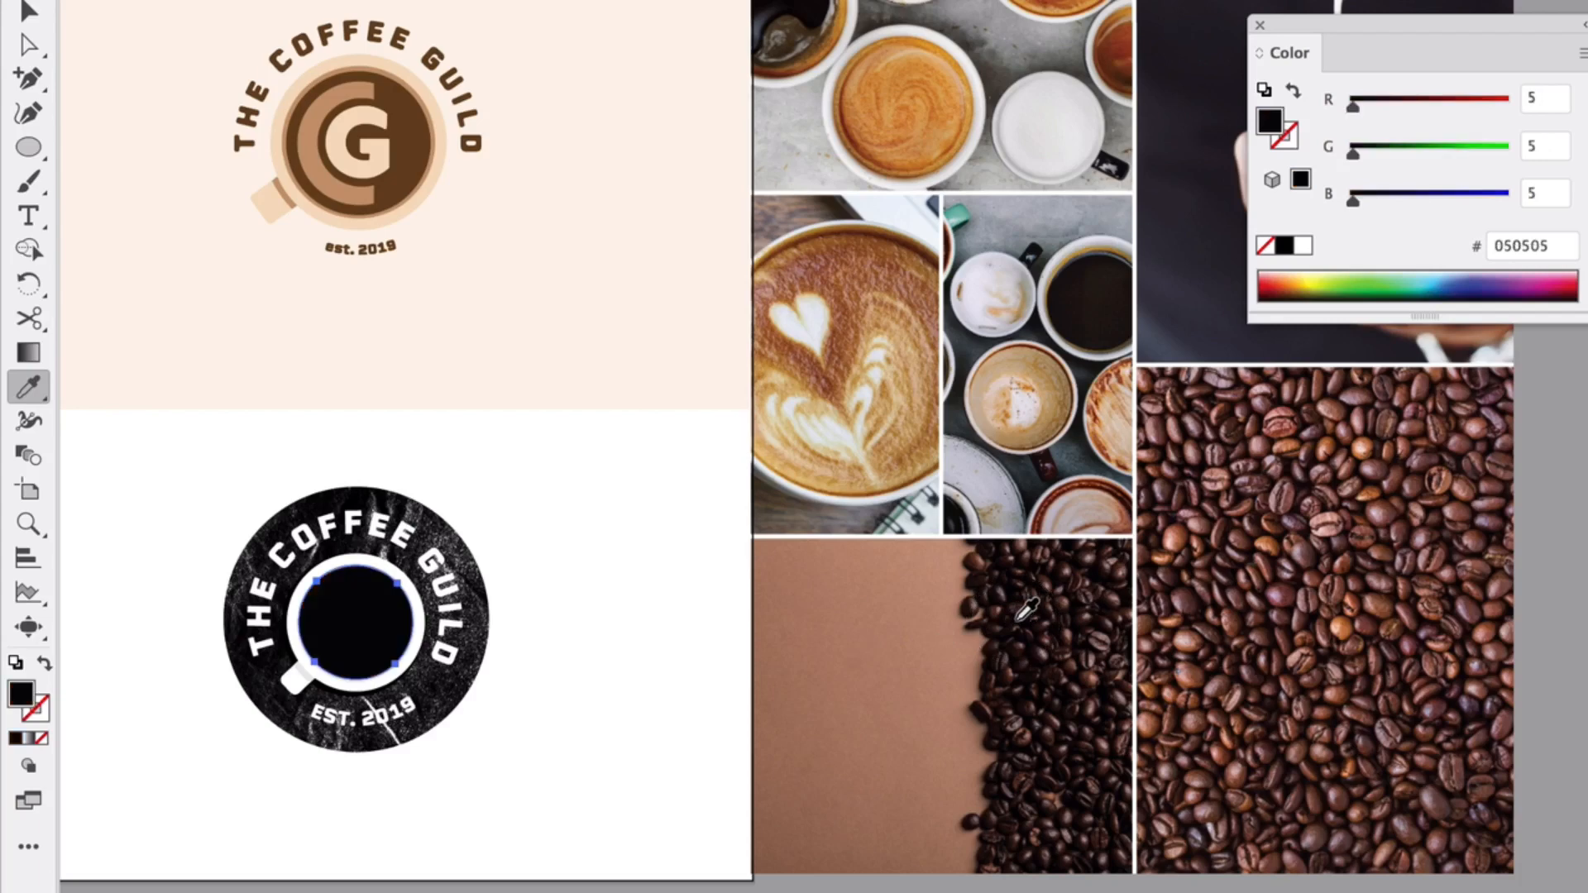
Recolor the badge's cup circle with the brown BA8254 sampled from the latte photo and fine-tune its cyan and yellow in CMYK
click(901, 285)
click(863, 270)
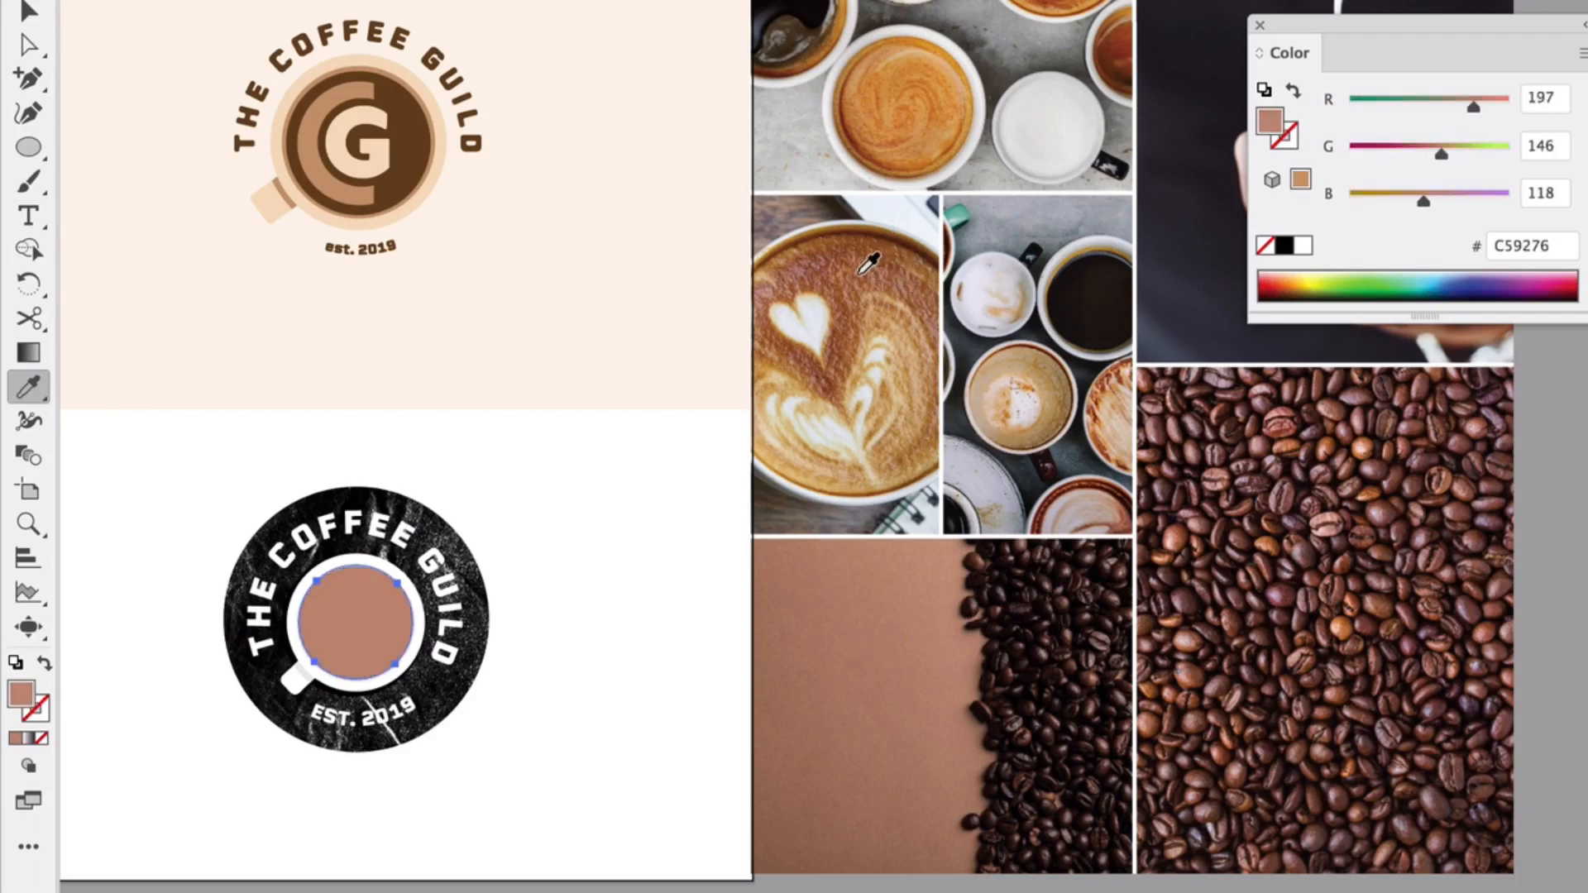
click(857, 319)
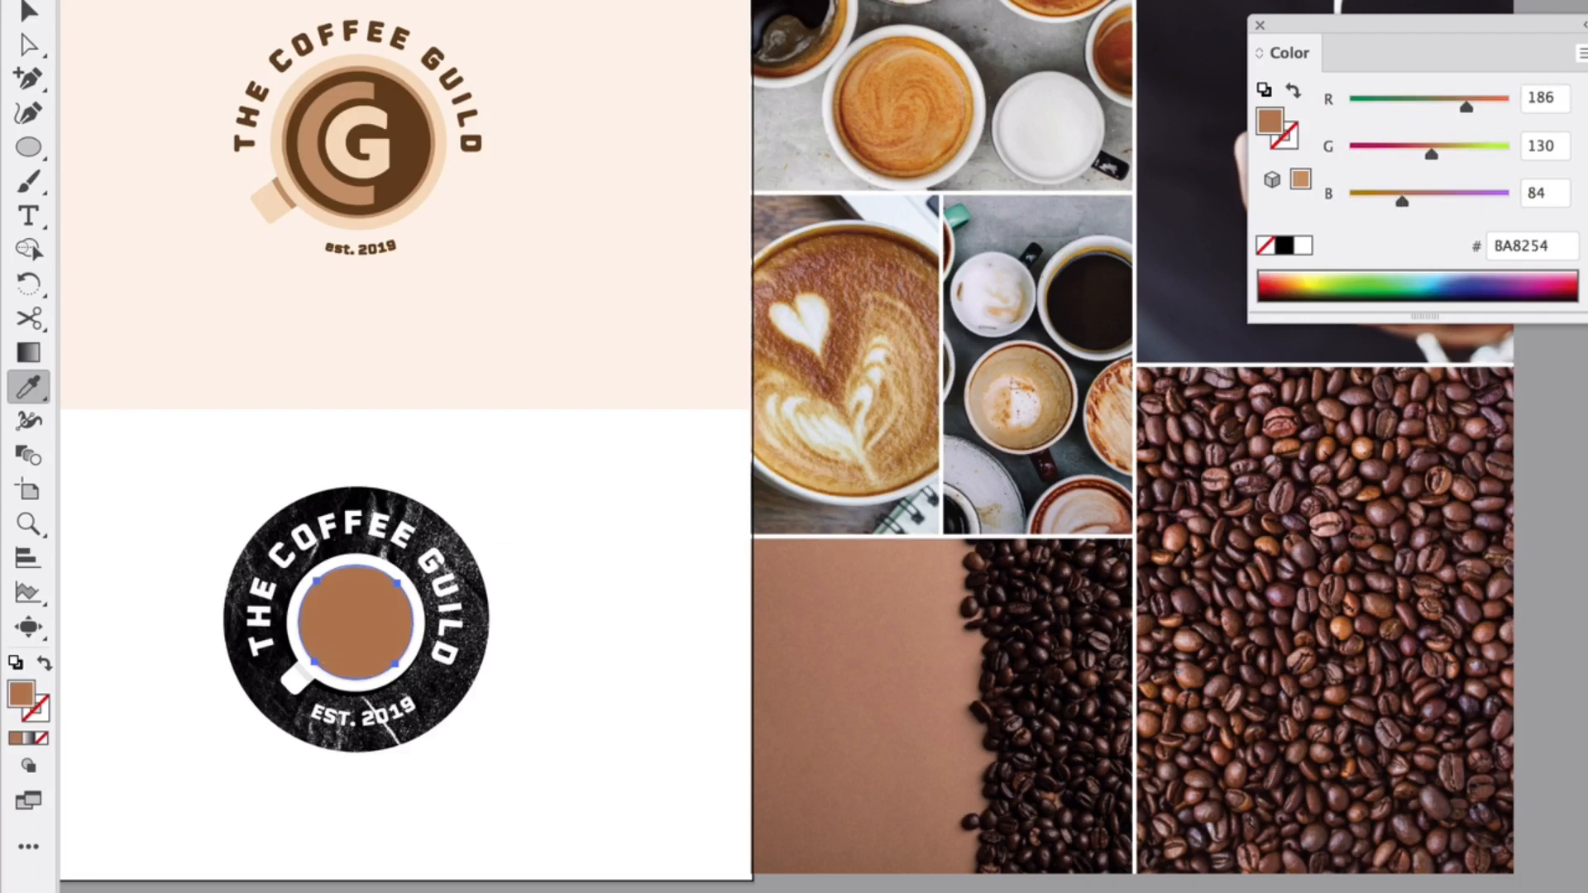
click(1524, 156)
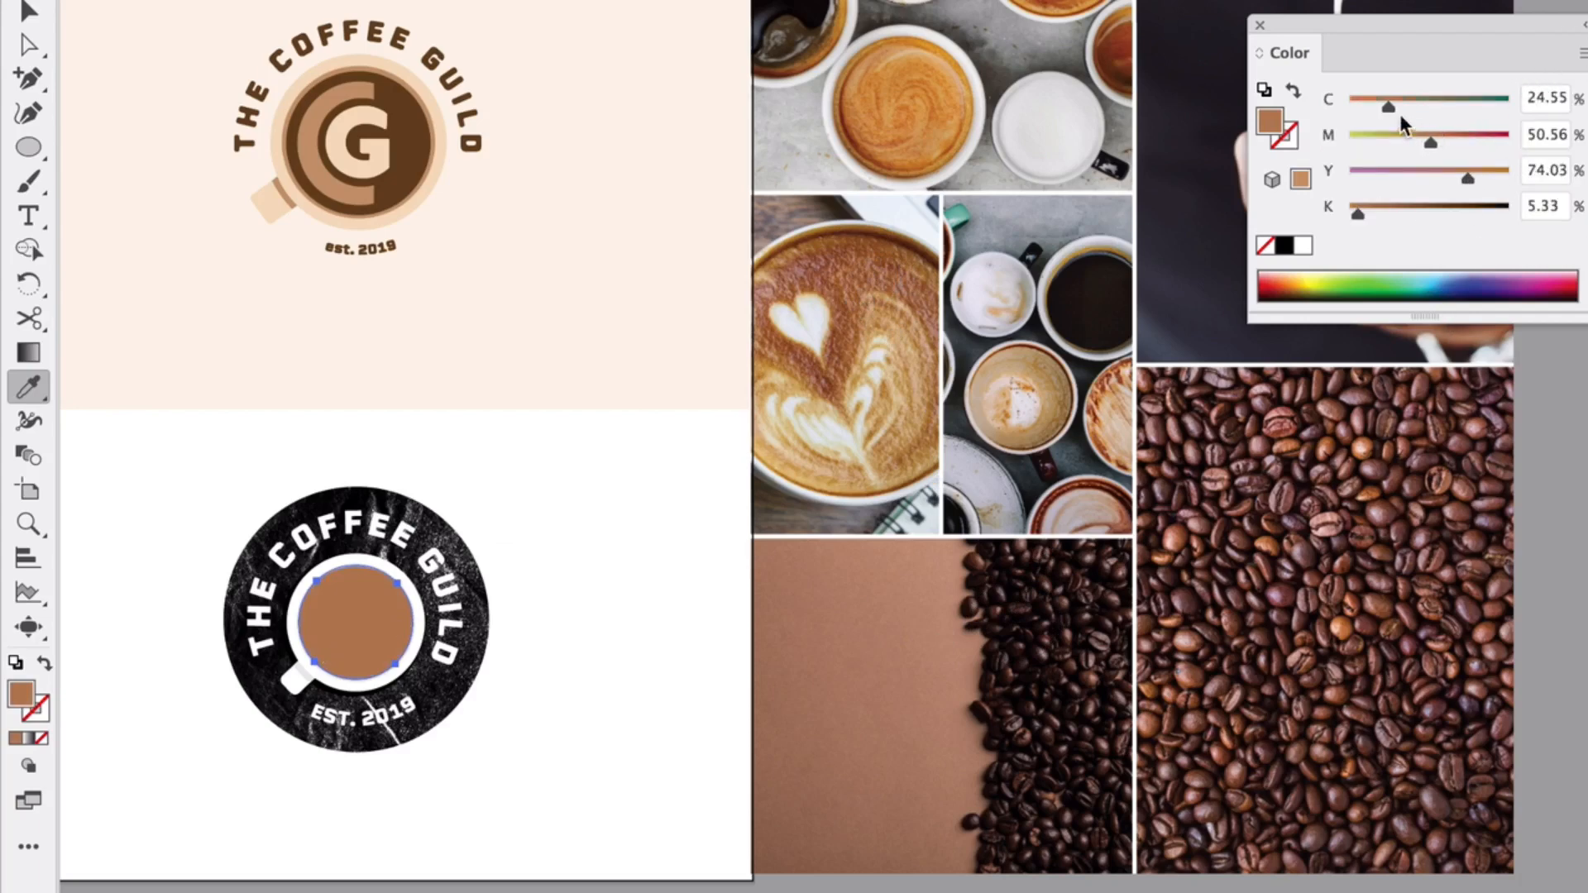
mouse_move(1408, 107)
mouse_down()
mouse_move(1372, 107)
mouse_move(1393, 110)
mouse_up()
drag(1465, 176, 1452, 178)
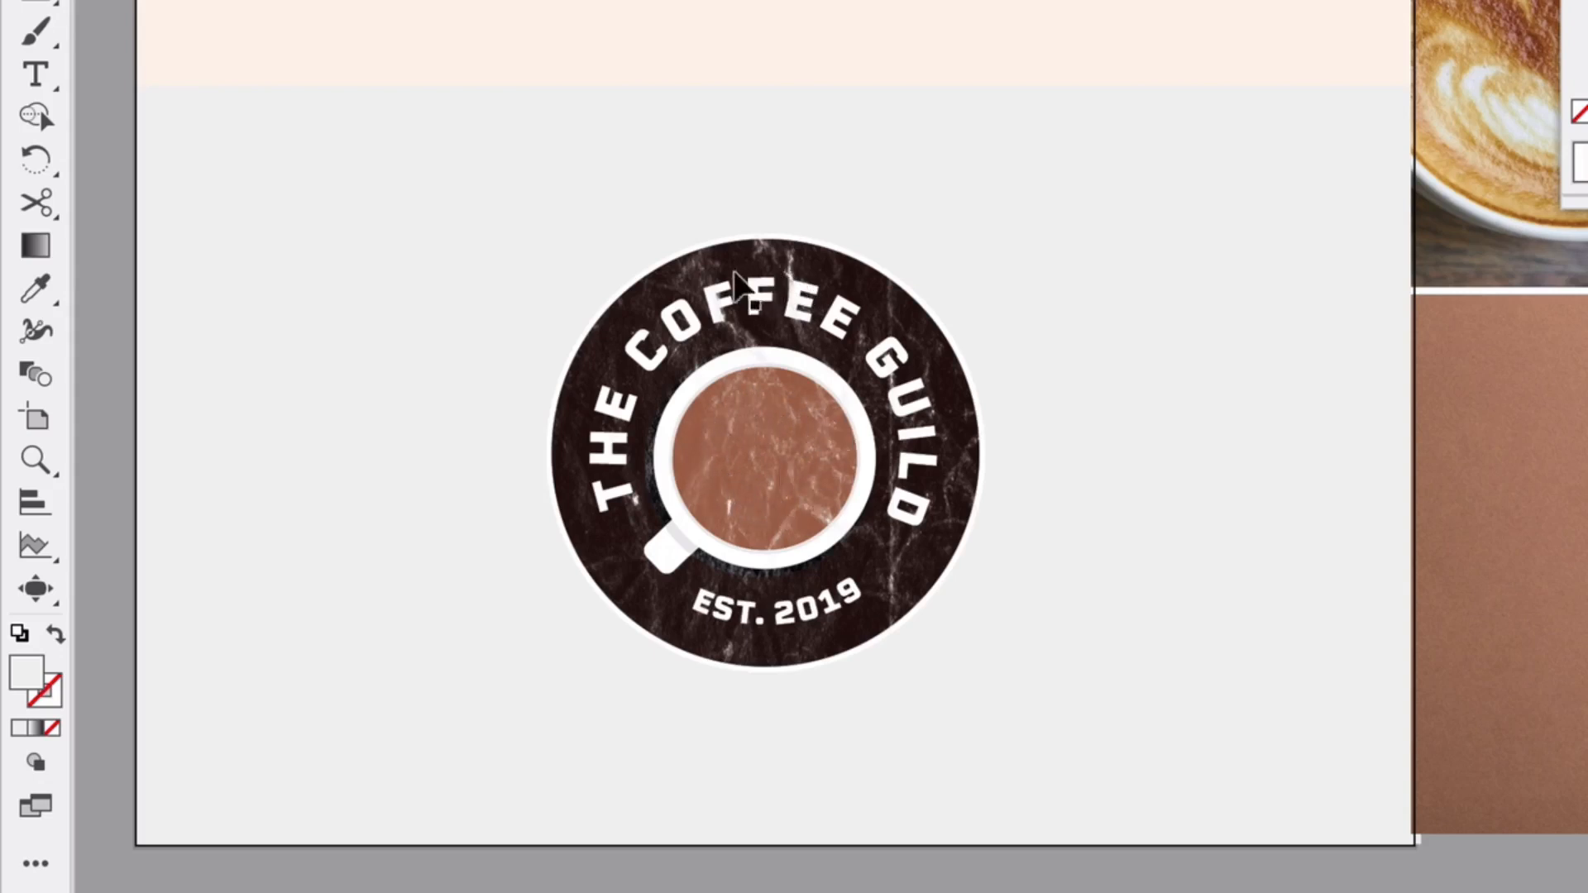
Fill the light grey background rectangle behind the badge with the pale cream sampled from the background of the logo above
scroll(877, 539, up, 1)
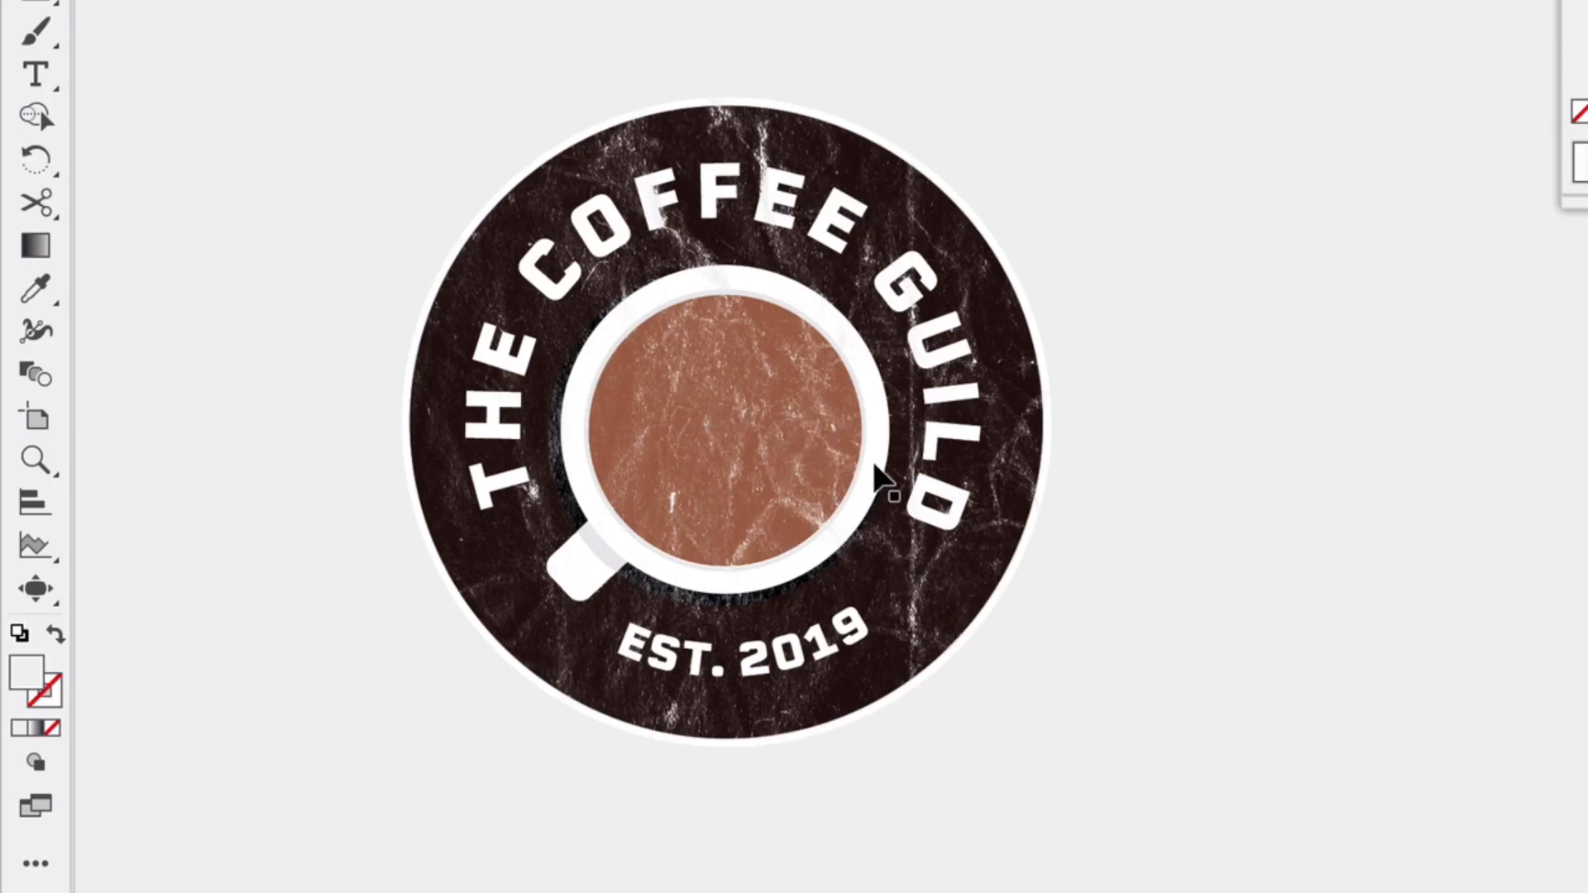
key(ctrl+minus)
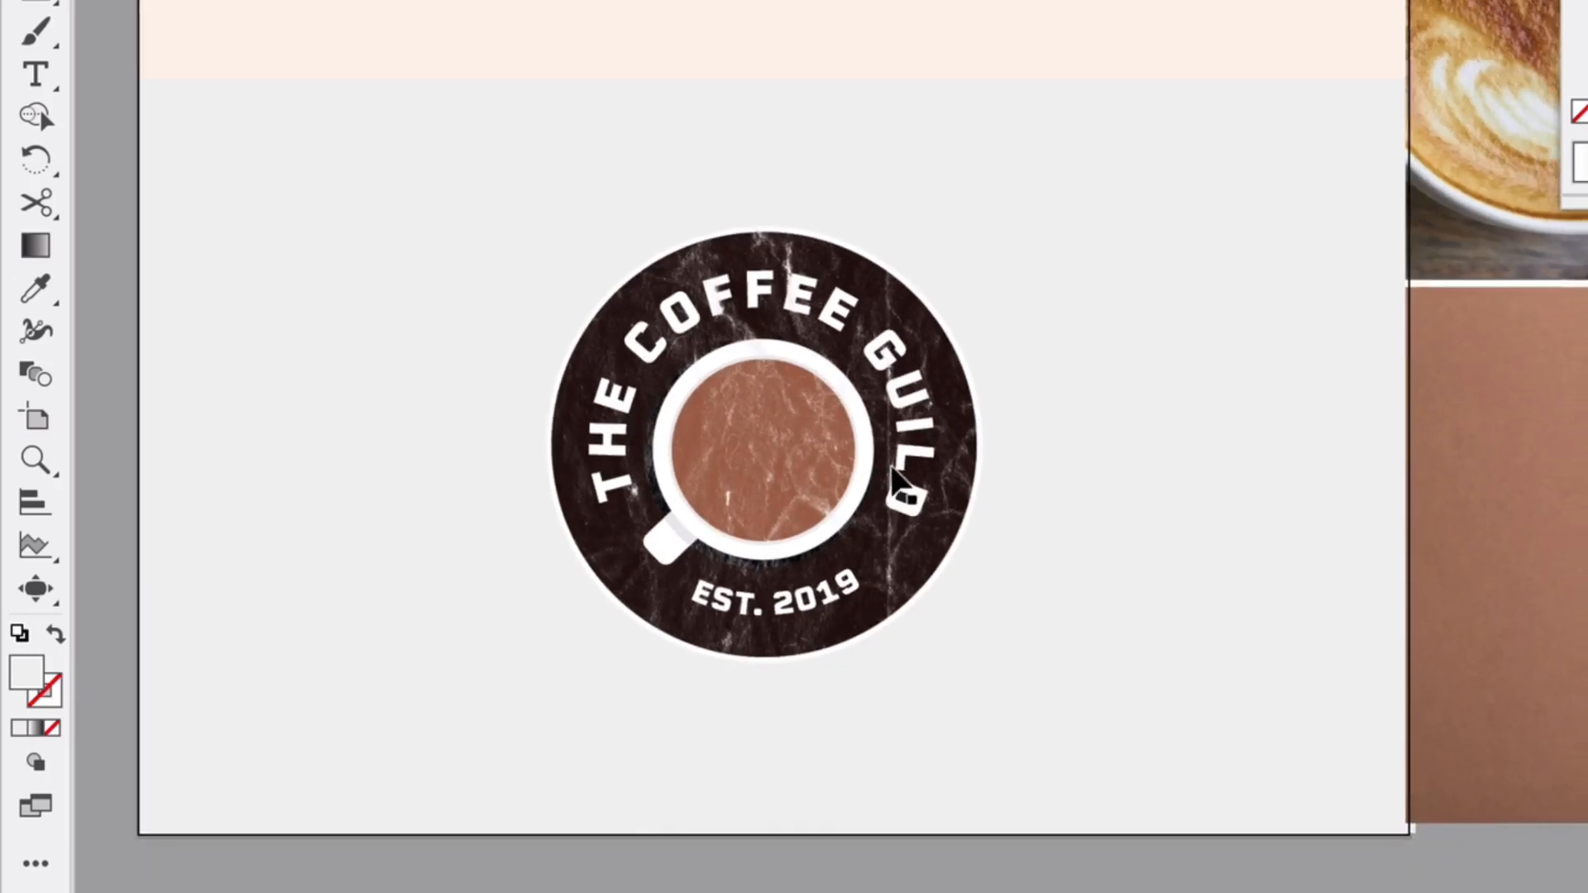
click(397, 308)
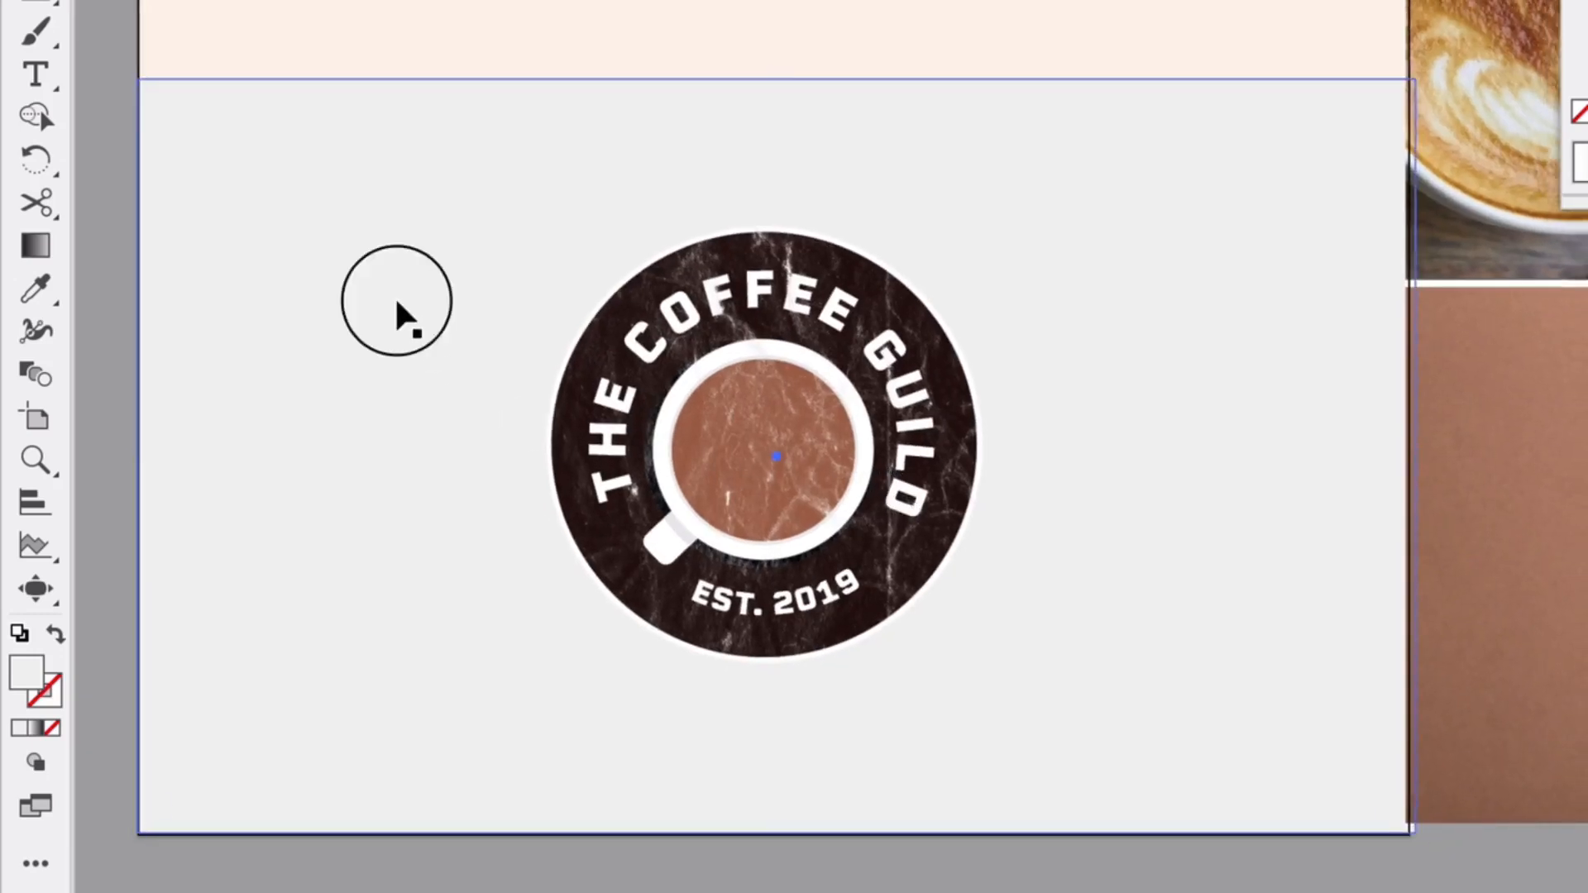
click(51, 298)
click(397, 39)
key(v)
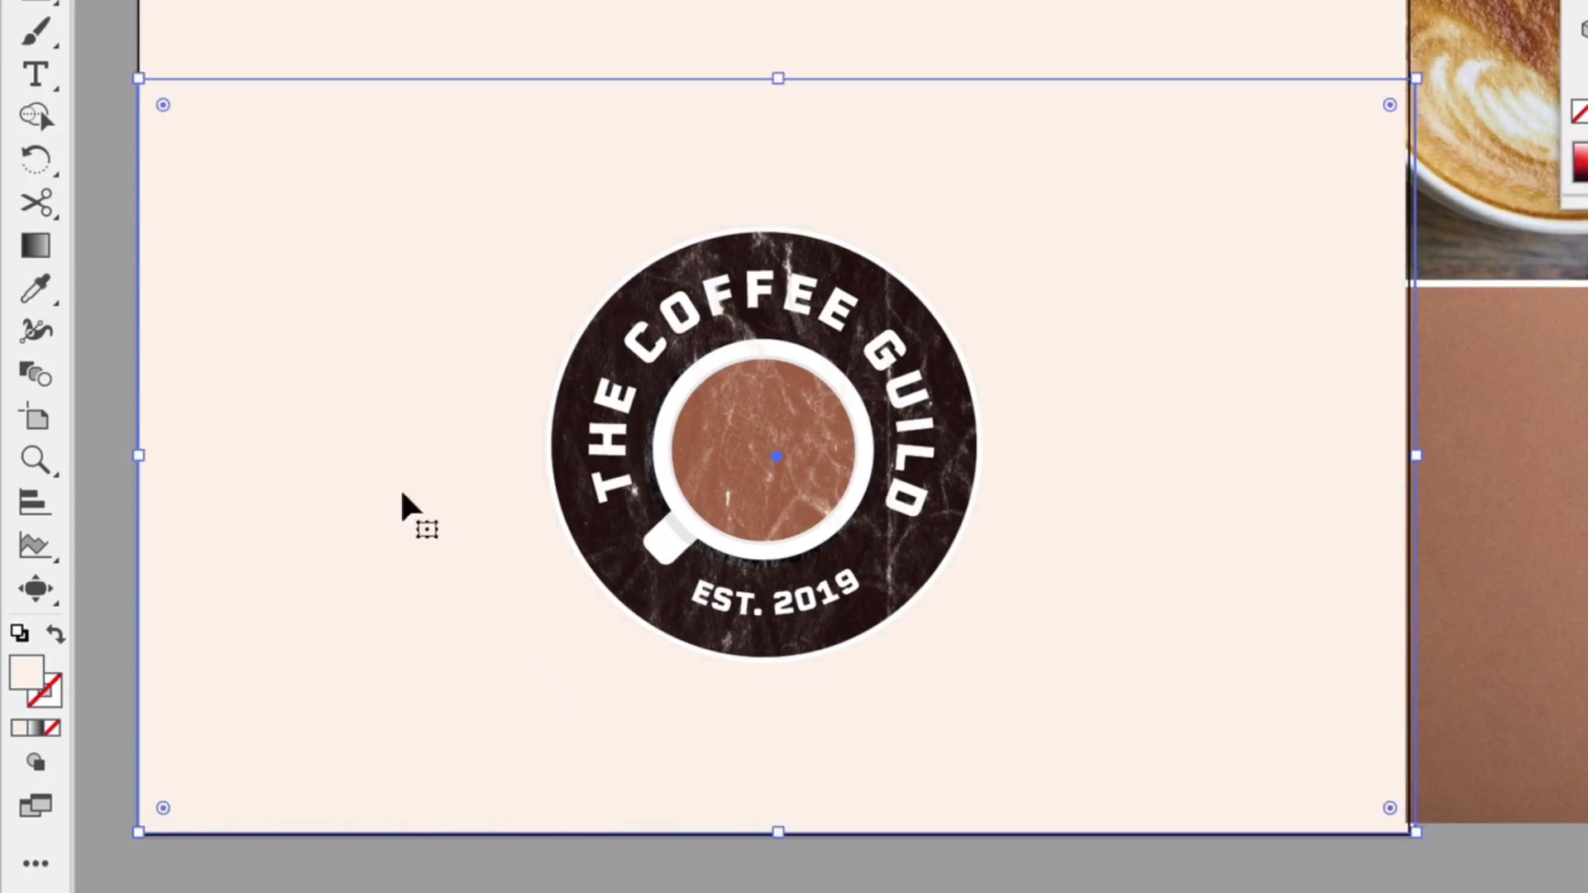
click(828, 885)
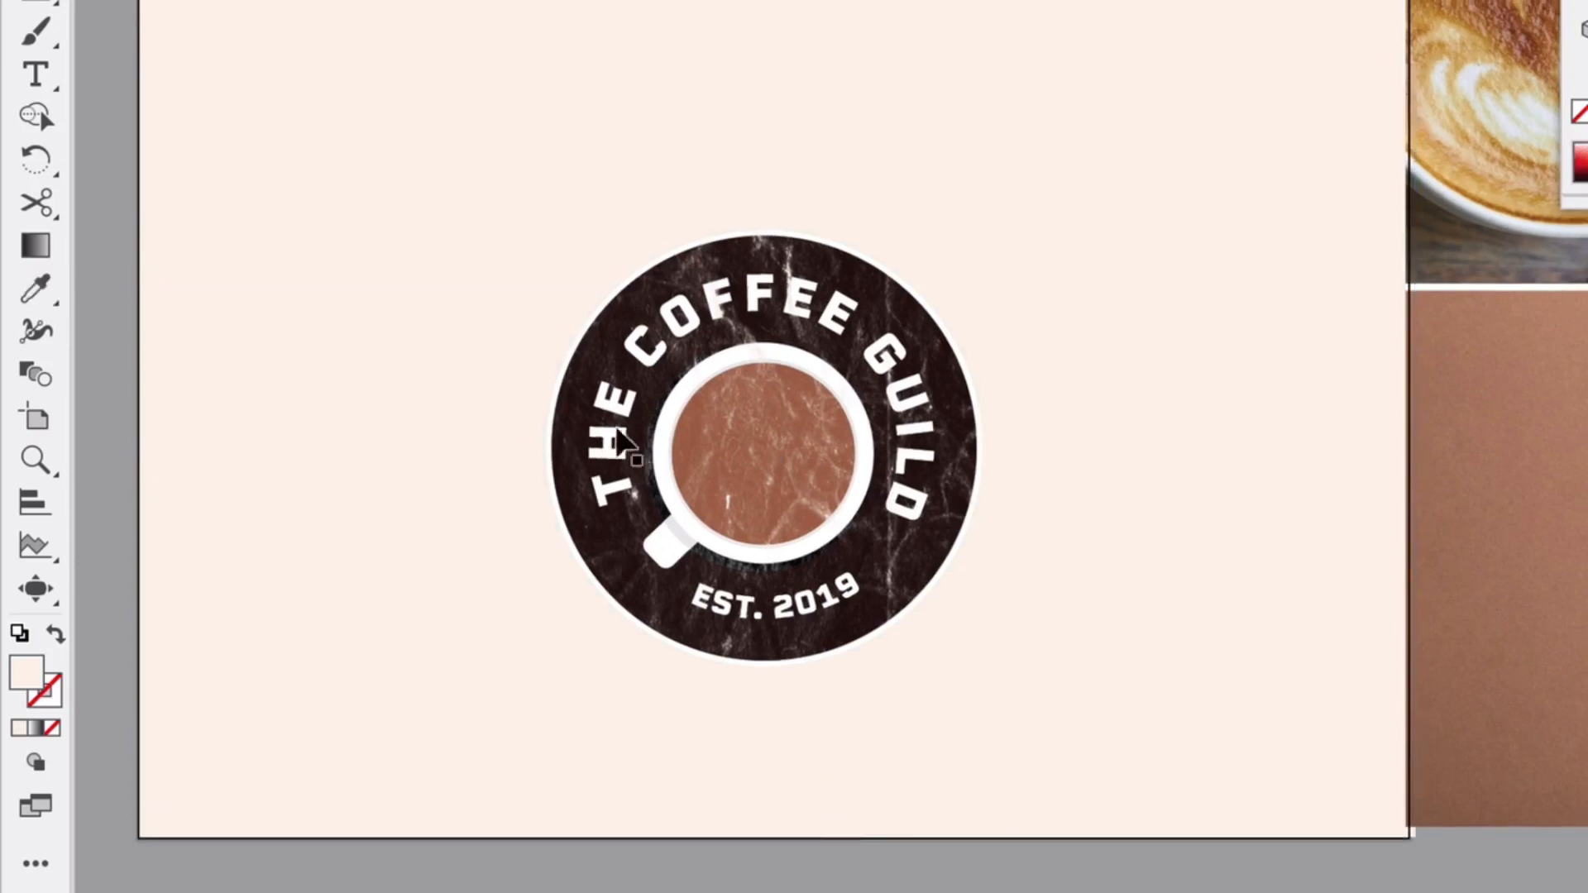
Open the Drop Shadow effect for the whole round badge and enable its preview
click(583, 382)
click(712, 2)
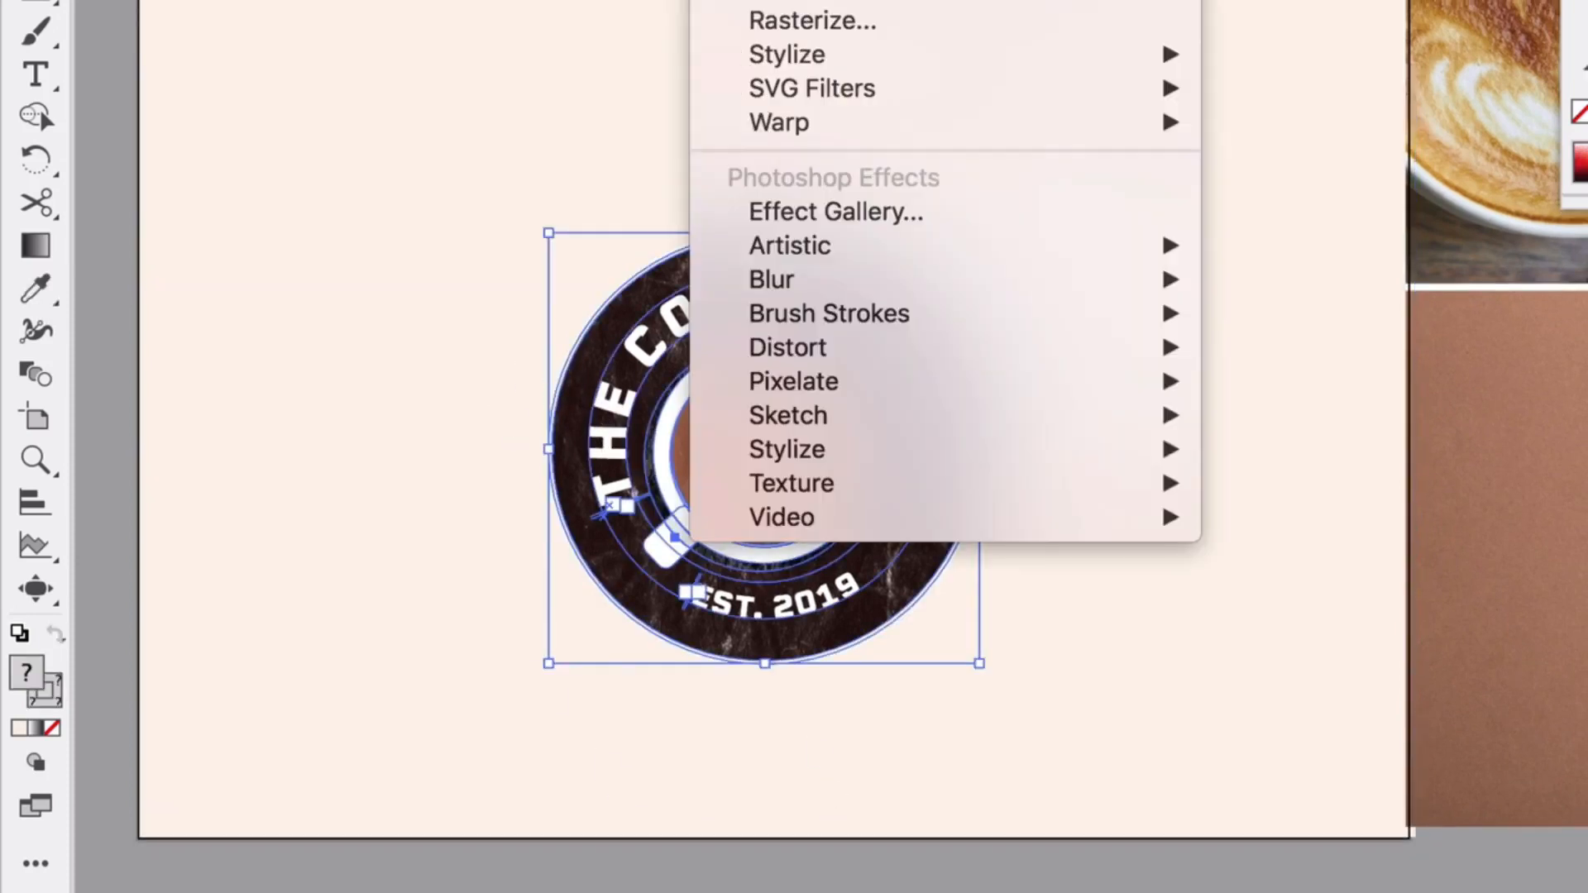
mouse_move(1046, 60)
click(1195, 52)
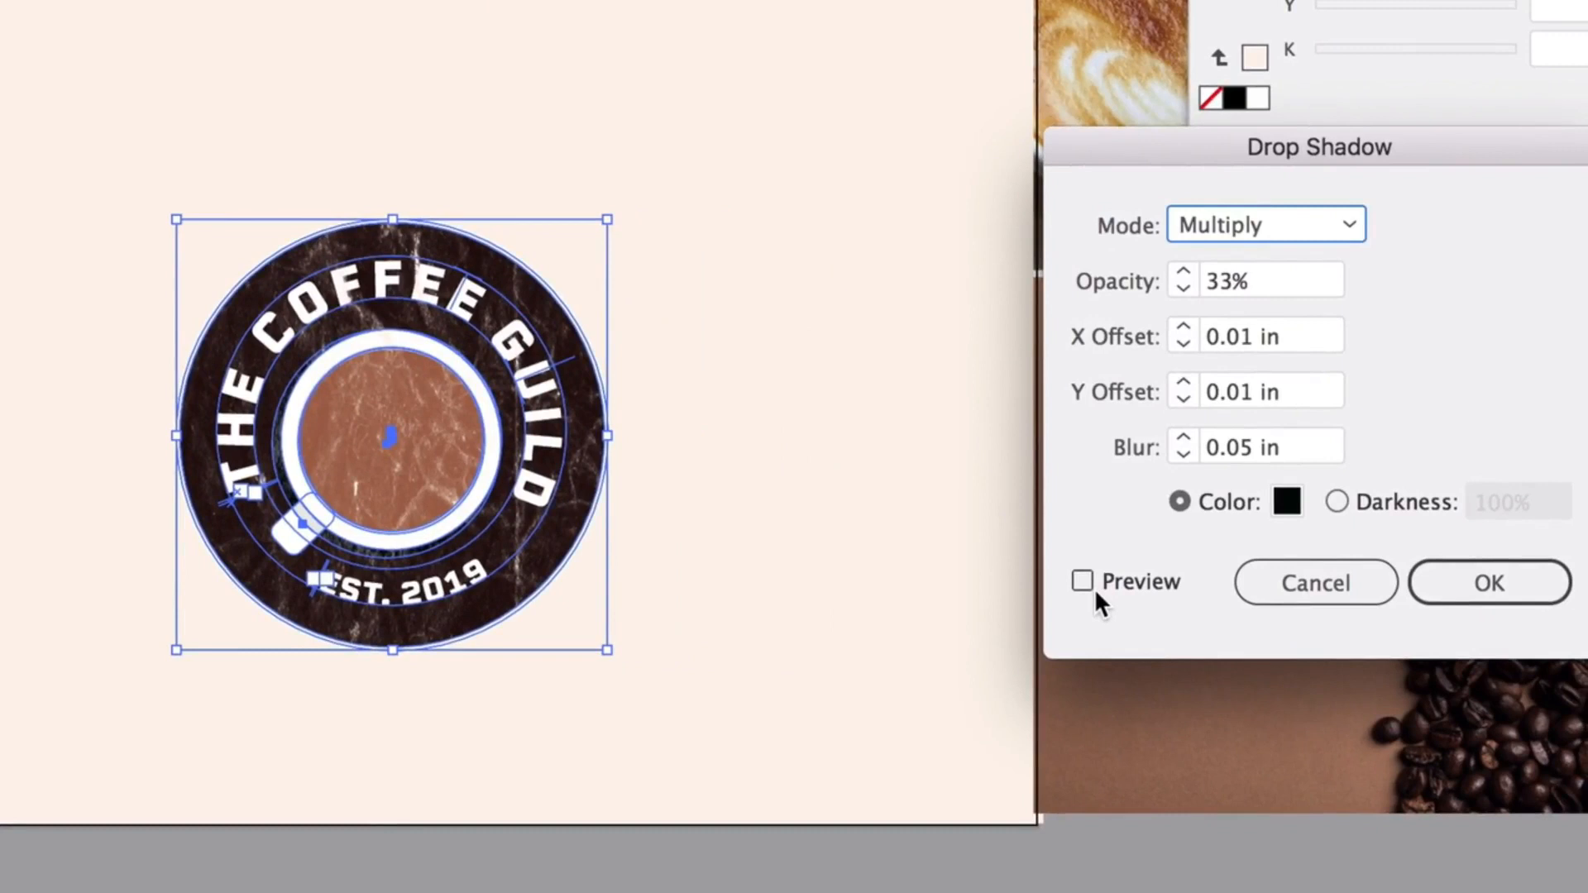
click(1094, 588)
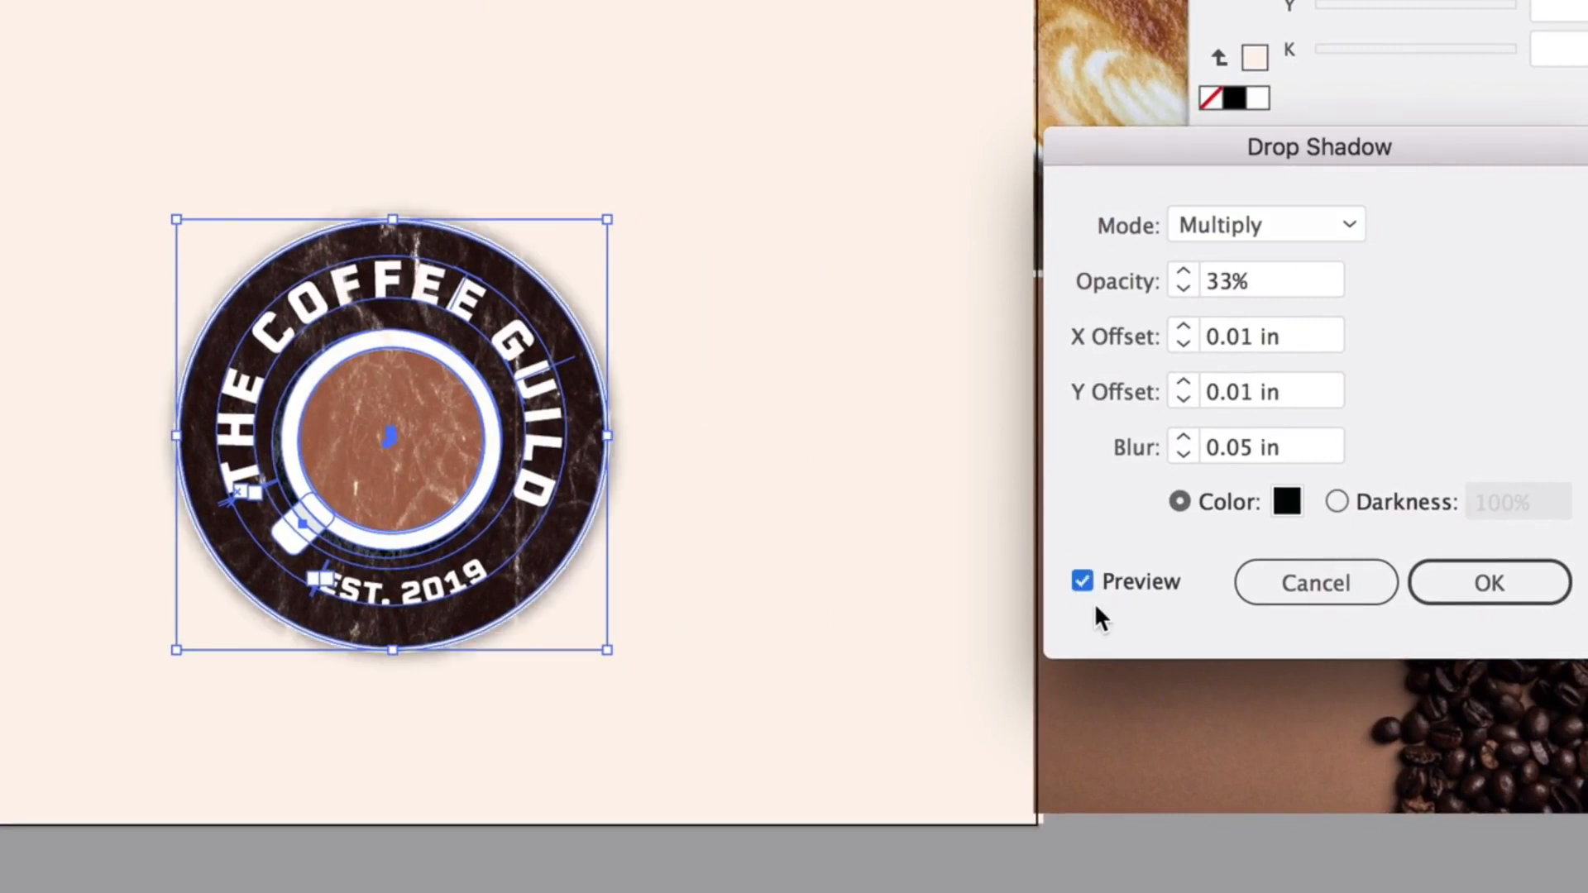
Apply the badge's drop shadow with 22% opacity, 0.04 in X and Y offsets and 0.08 in blur
click(1201, 281)
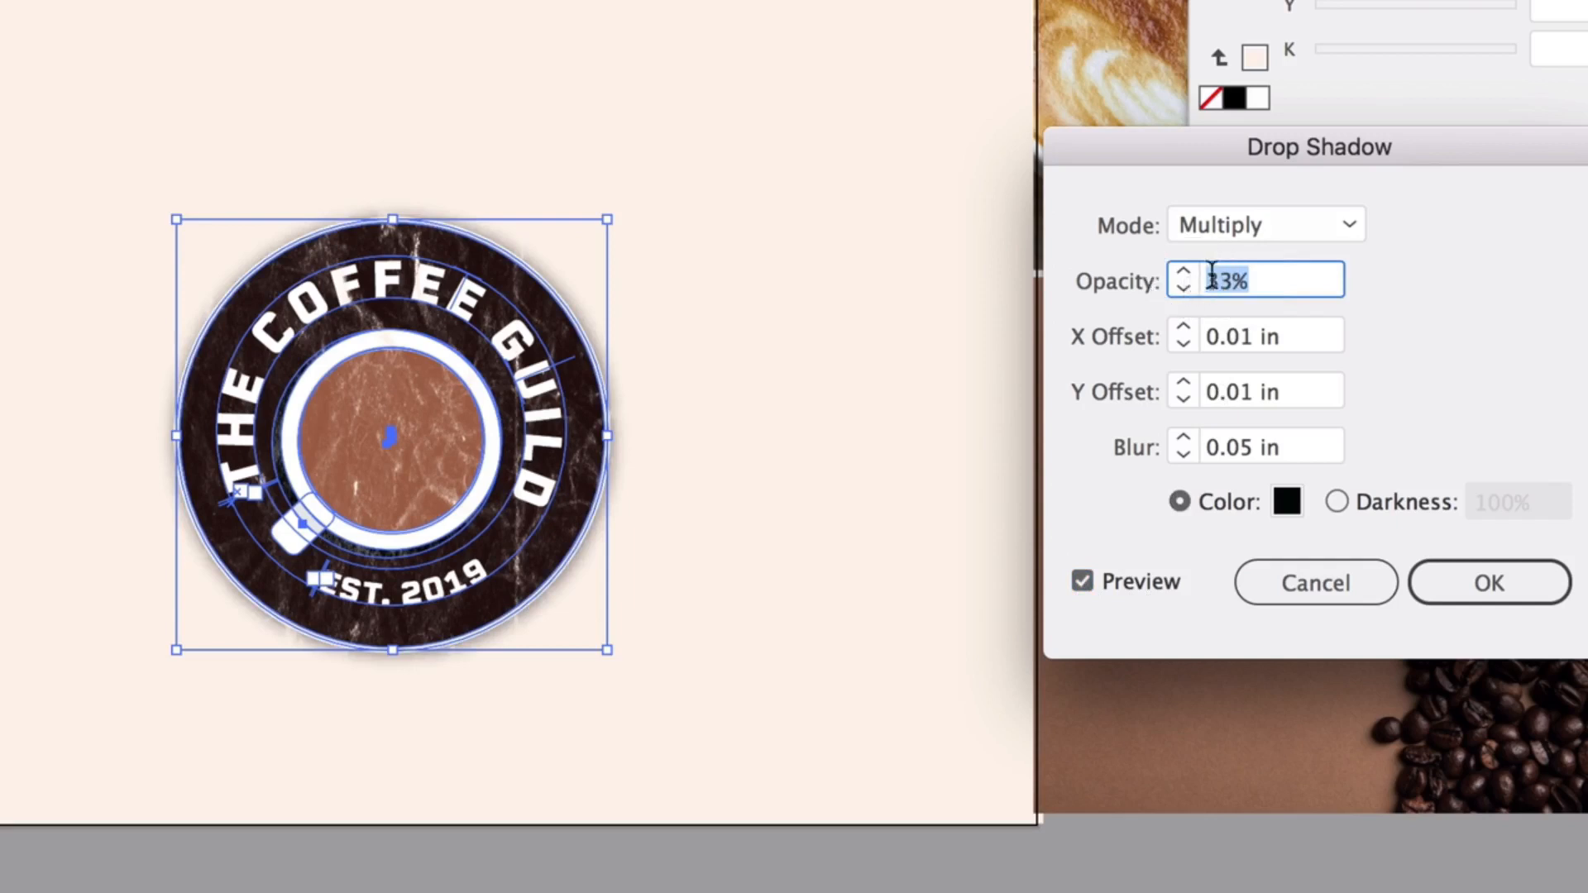
text(22)
drag(1238, 389, 1252, 383)
click(1249, 337)
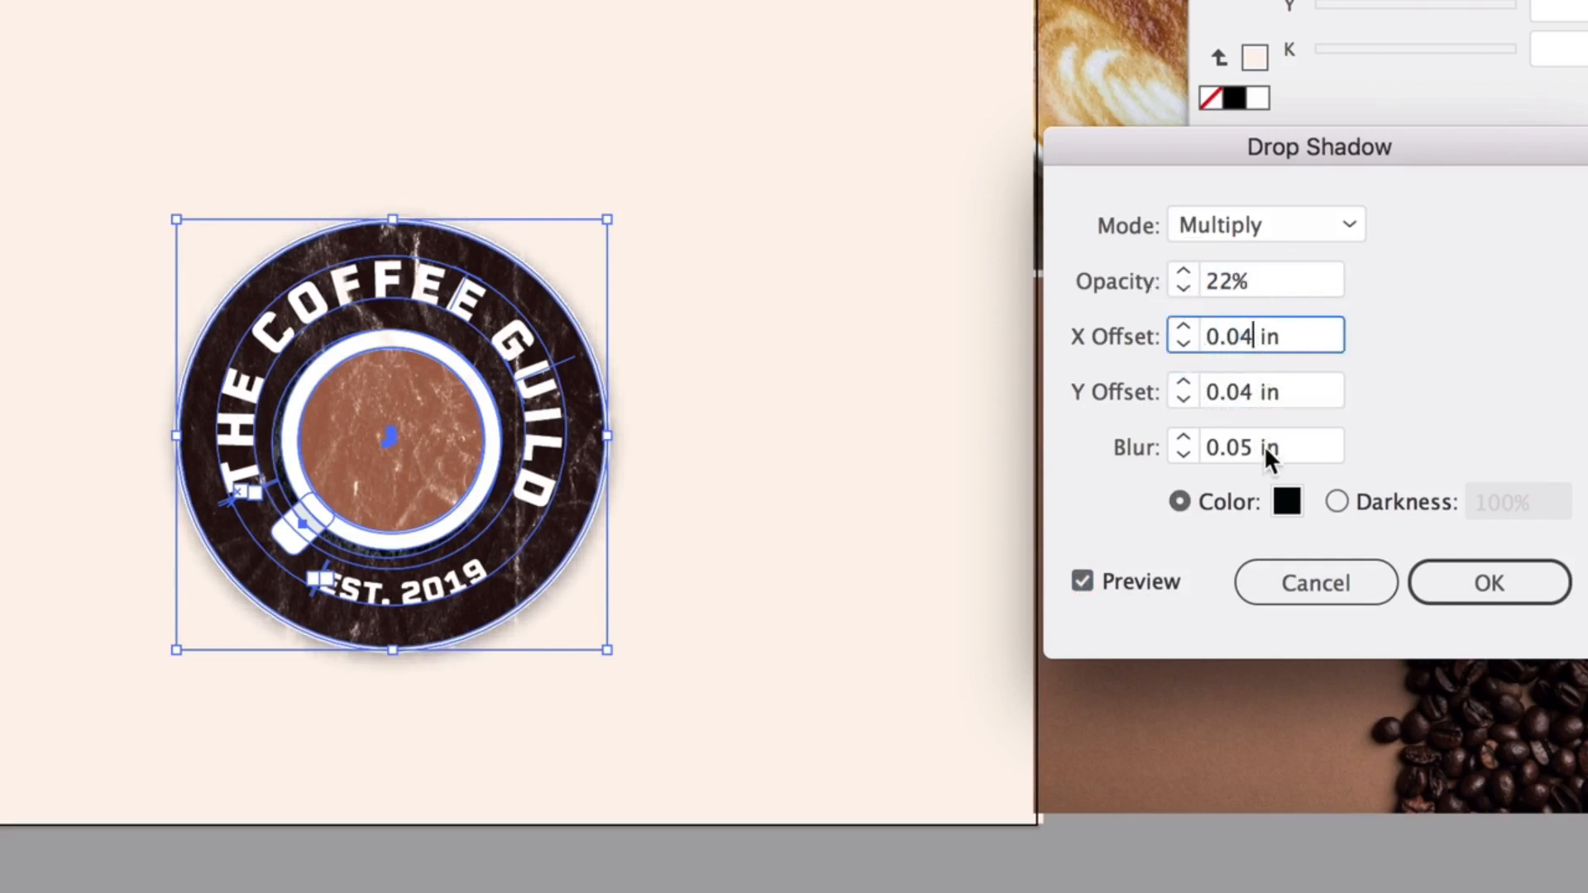
click(1241, 447)
key(BackSpace)
text(8)
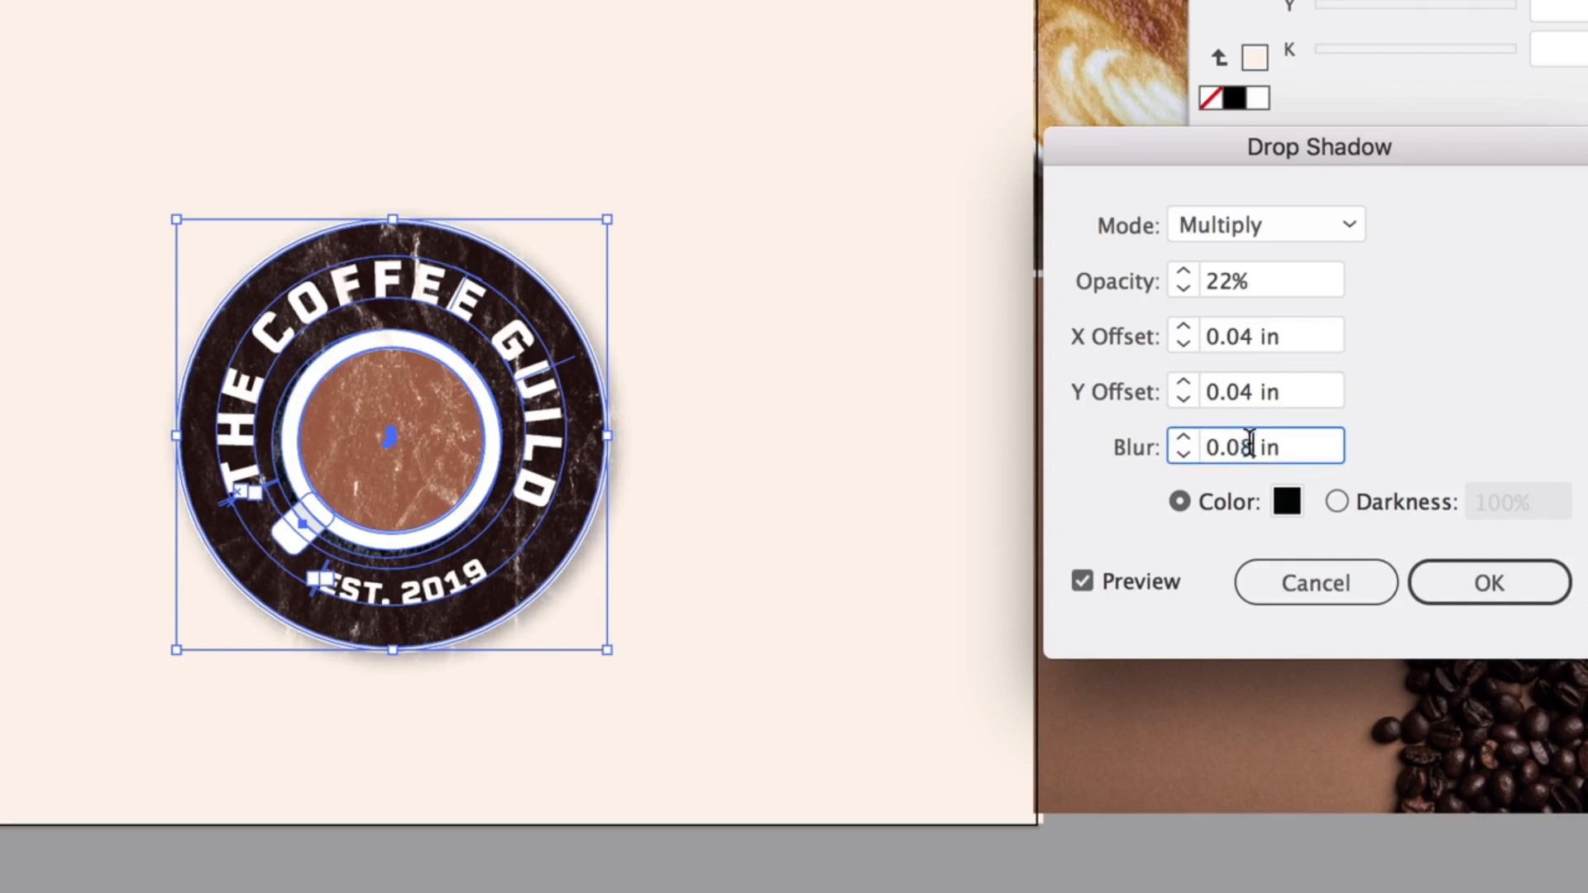
click(1479, 590)
key(super+shift+a)
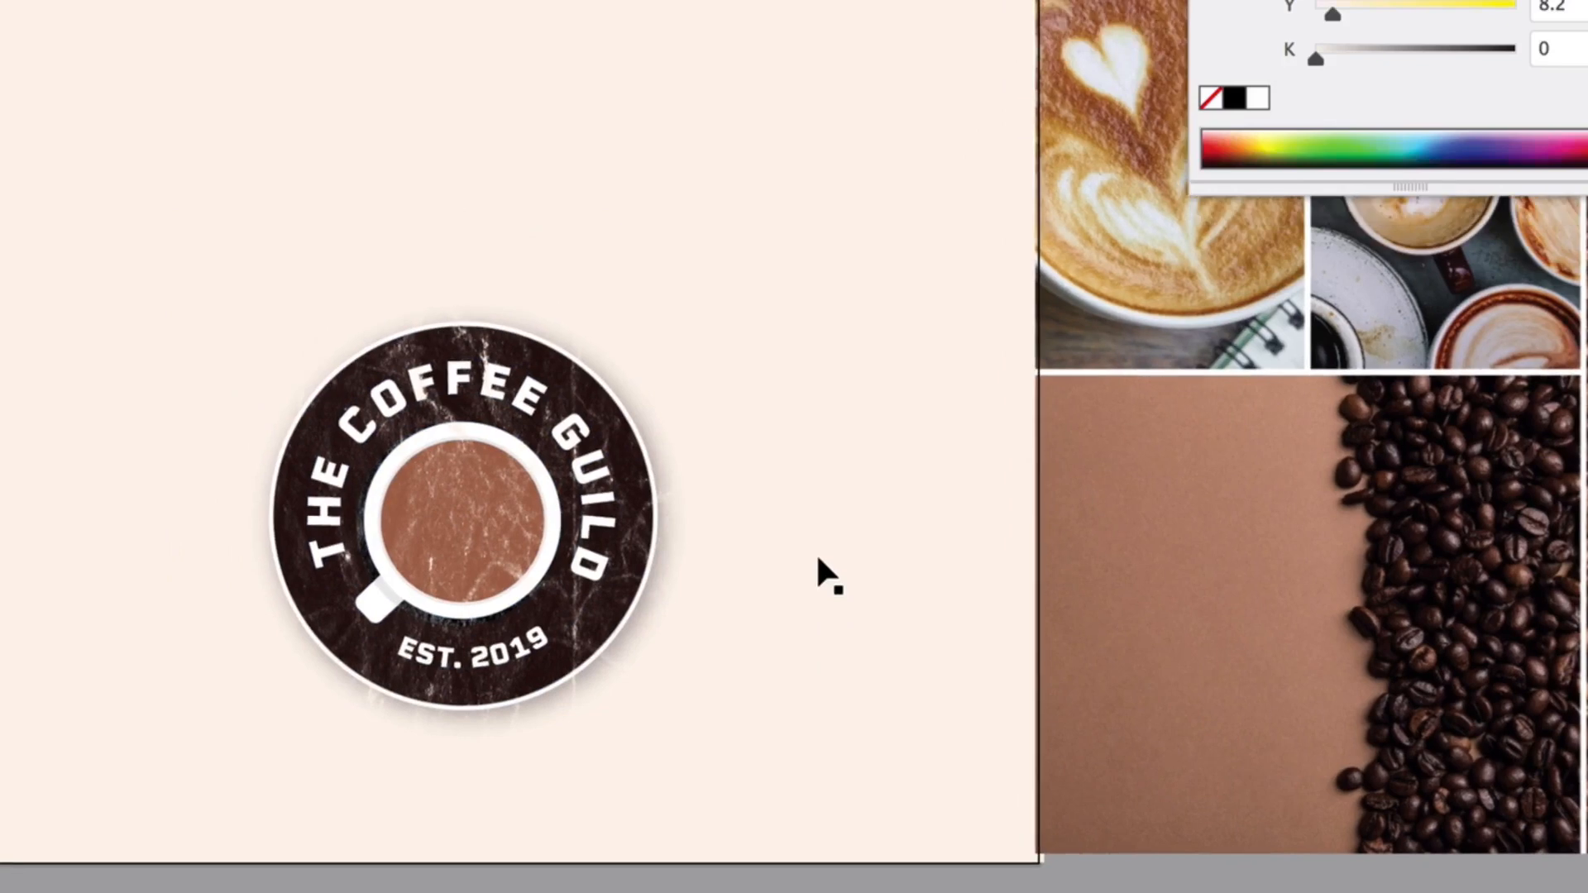
Compare the colored badge with the grey Coffee Guild logos on the other artboards, including the one with the bean-shaped O
scroll(828, 575, up, 4)
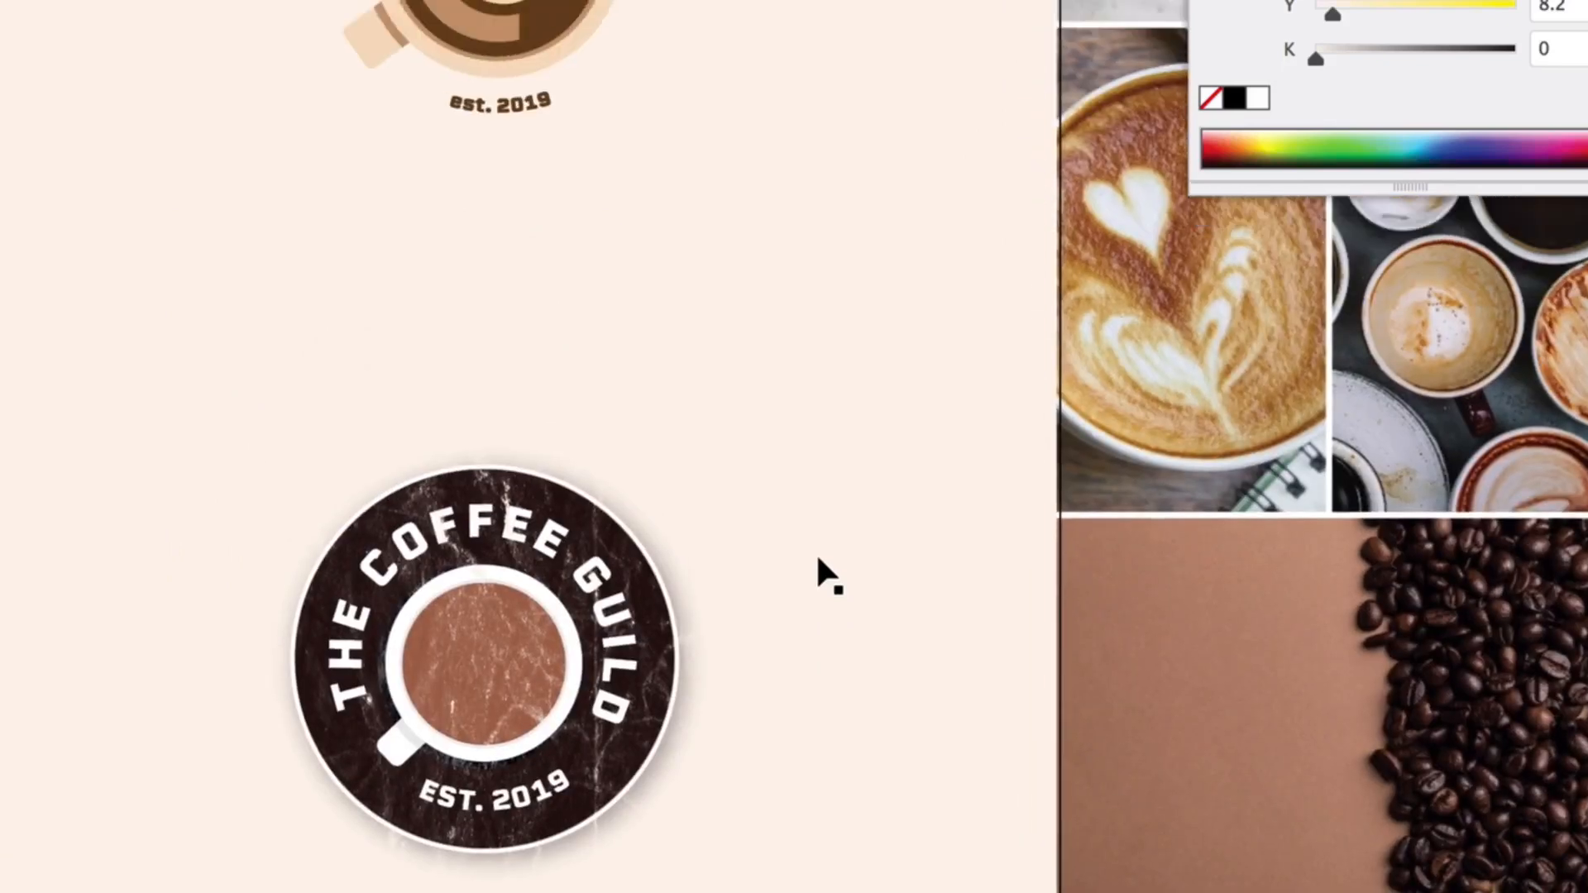
scroll(820, 562, down, 2)
scroll(820, 563, right, 2)
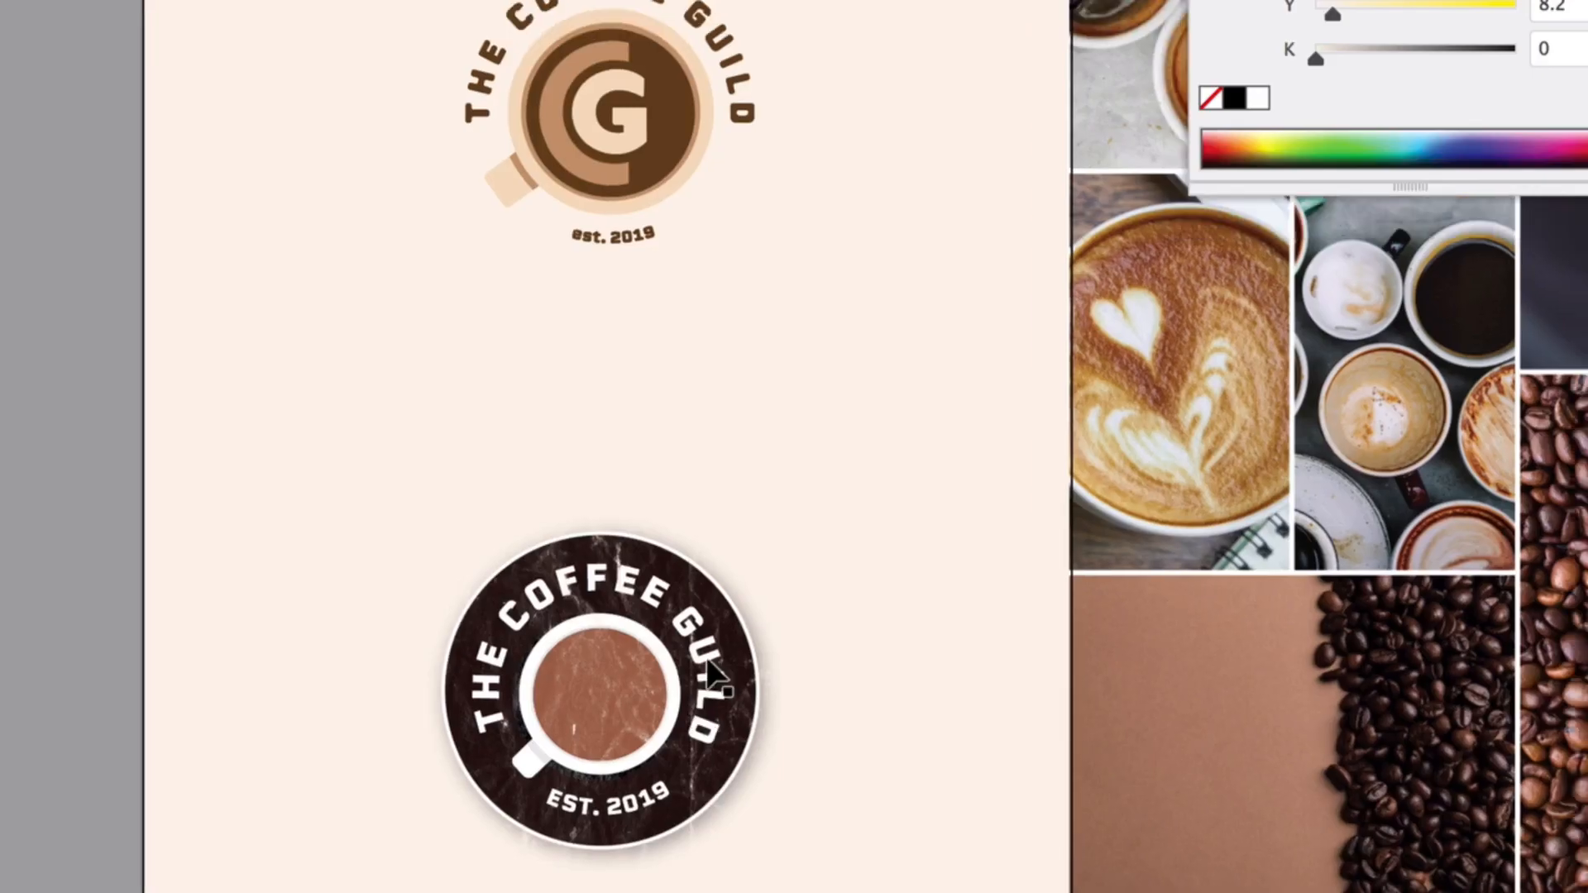
scroll(709, 666, left, 10)
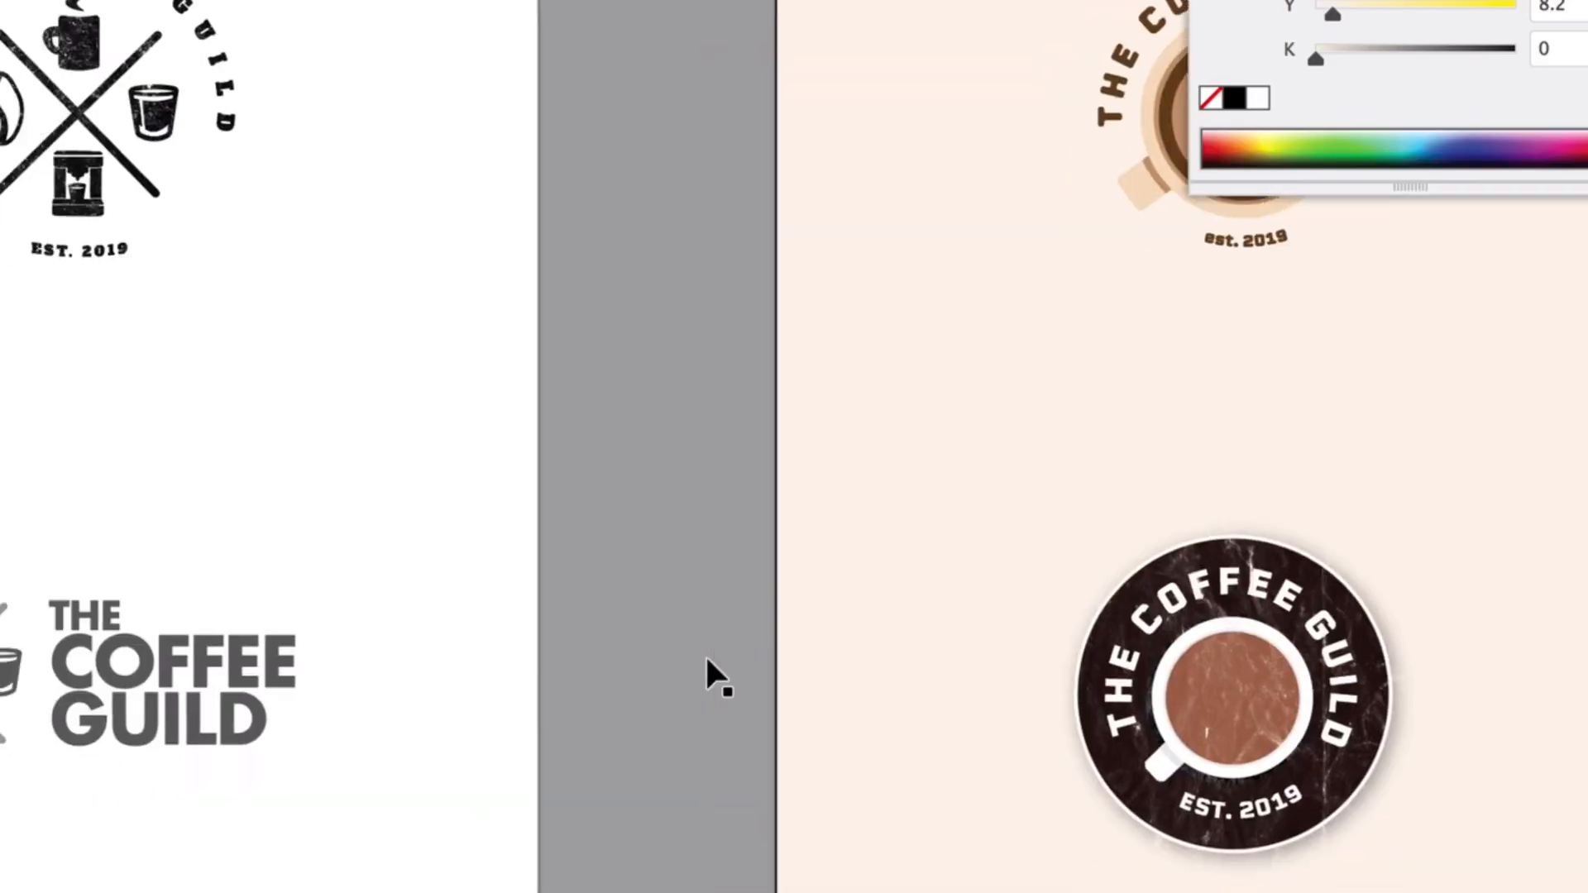
scroll(709, 666, left, 15)
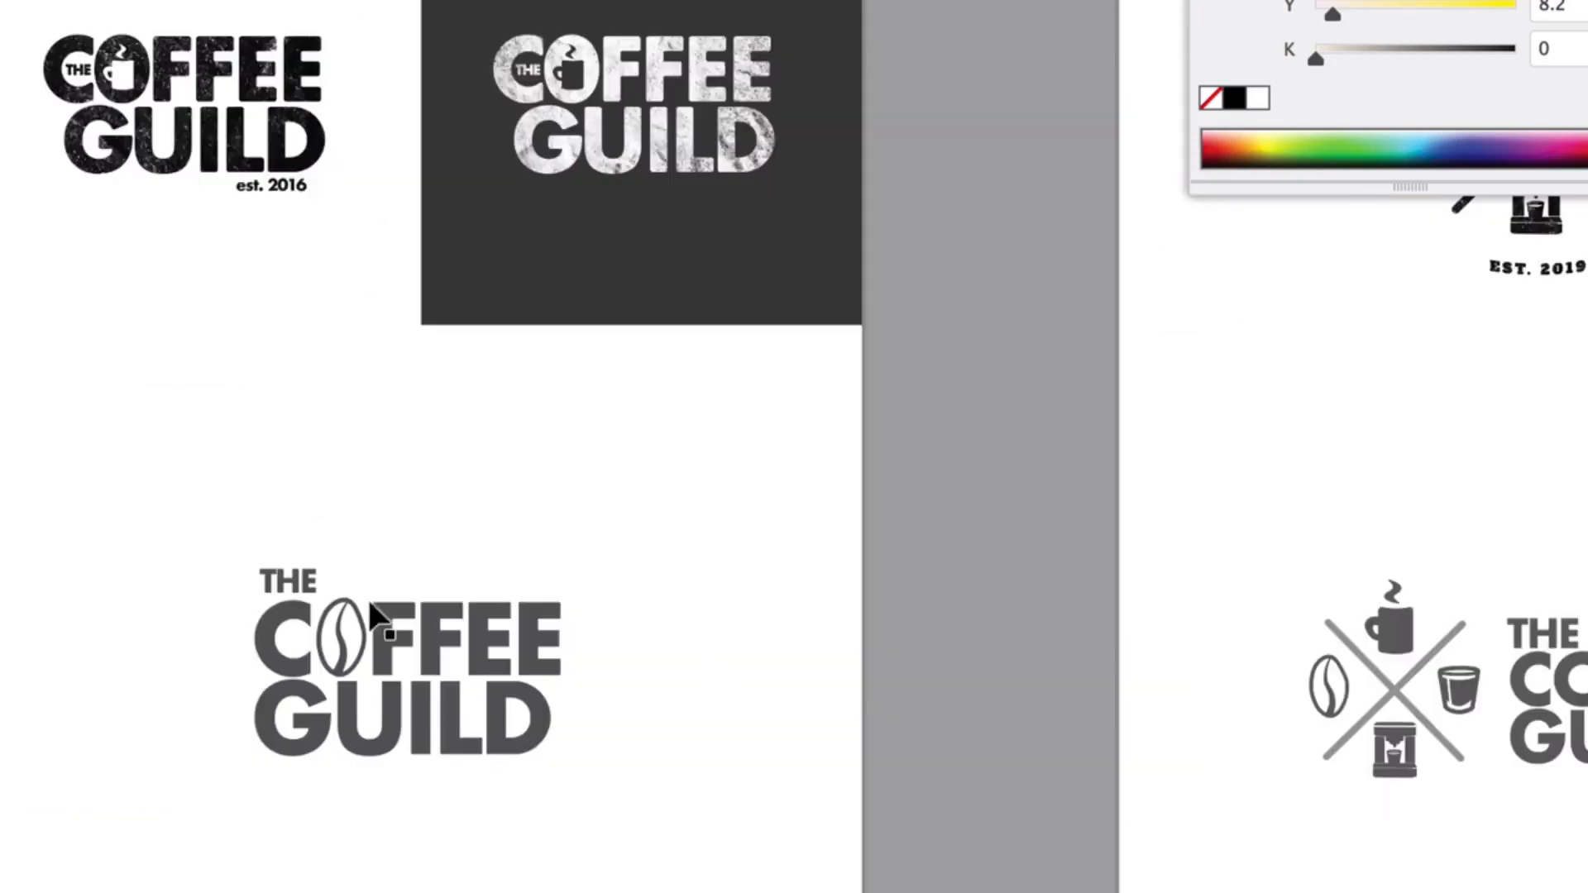
drag(170, 530, 620, 765)
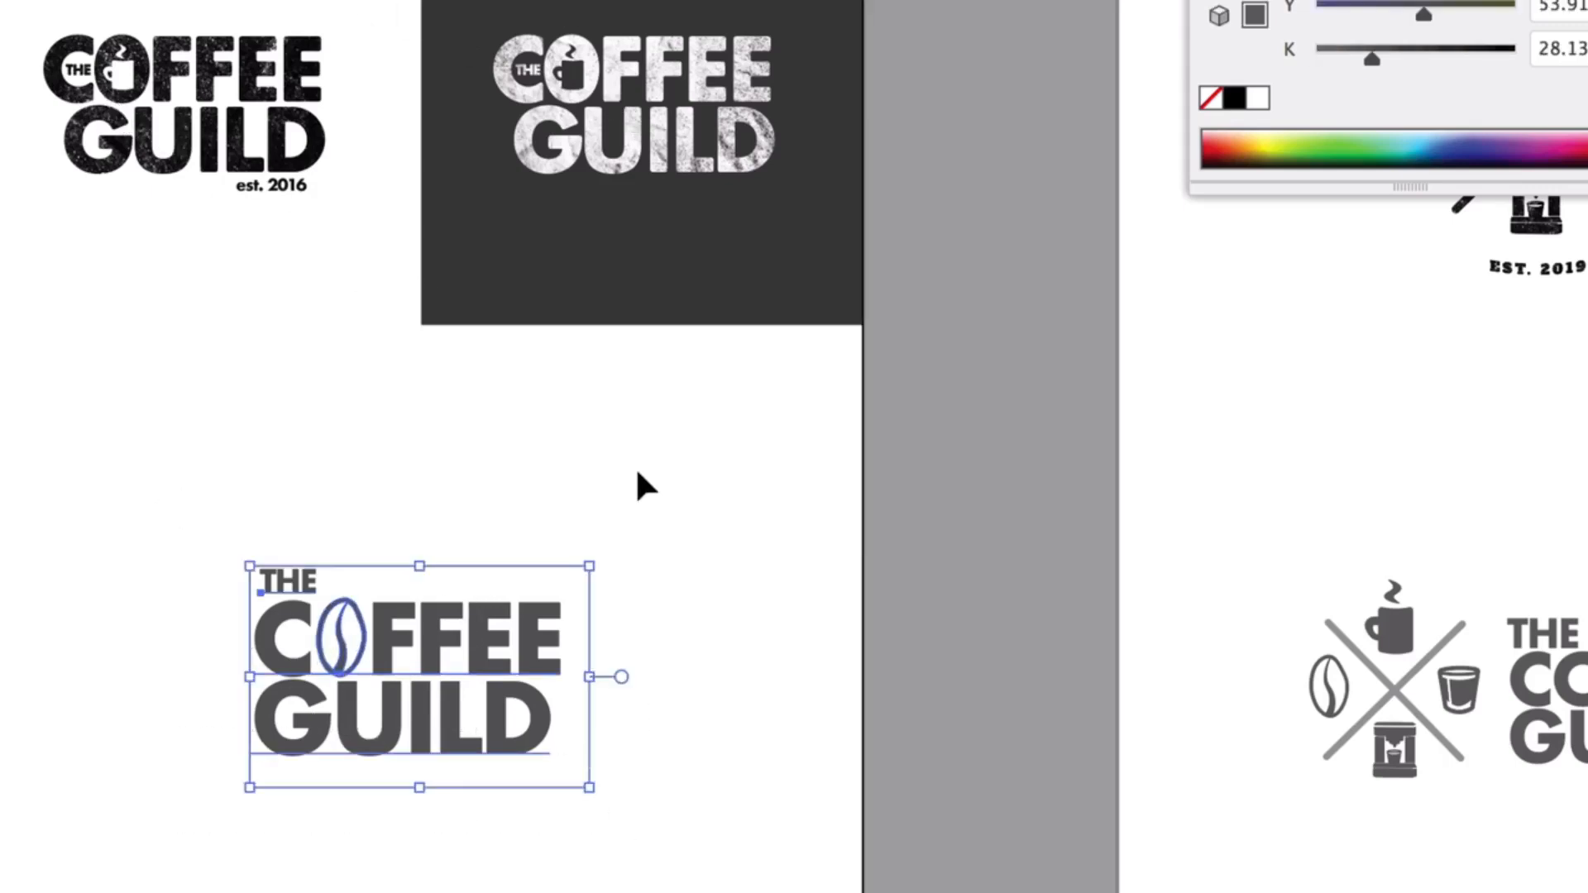
click(662, 511)
scroll(662, 510, right, 15)
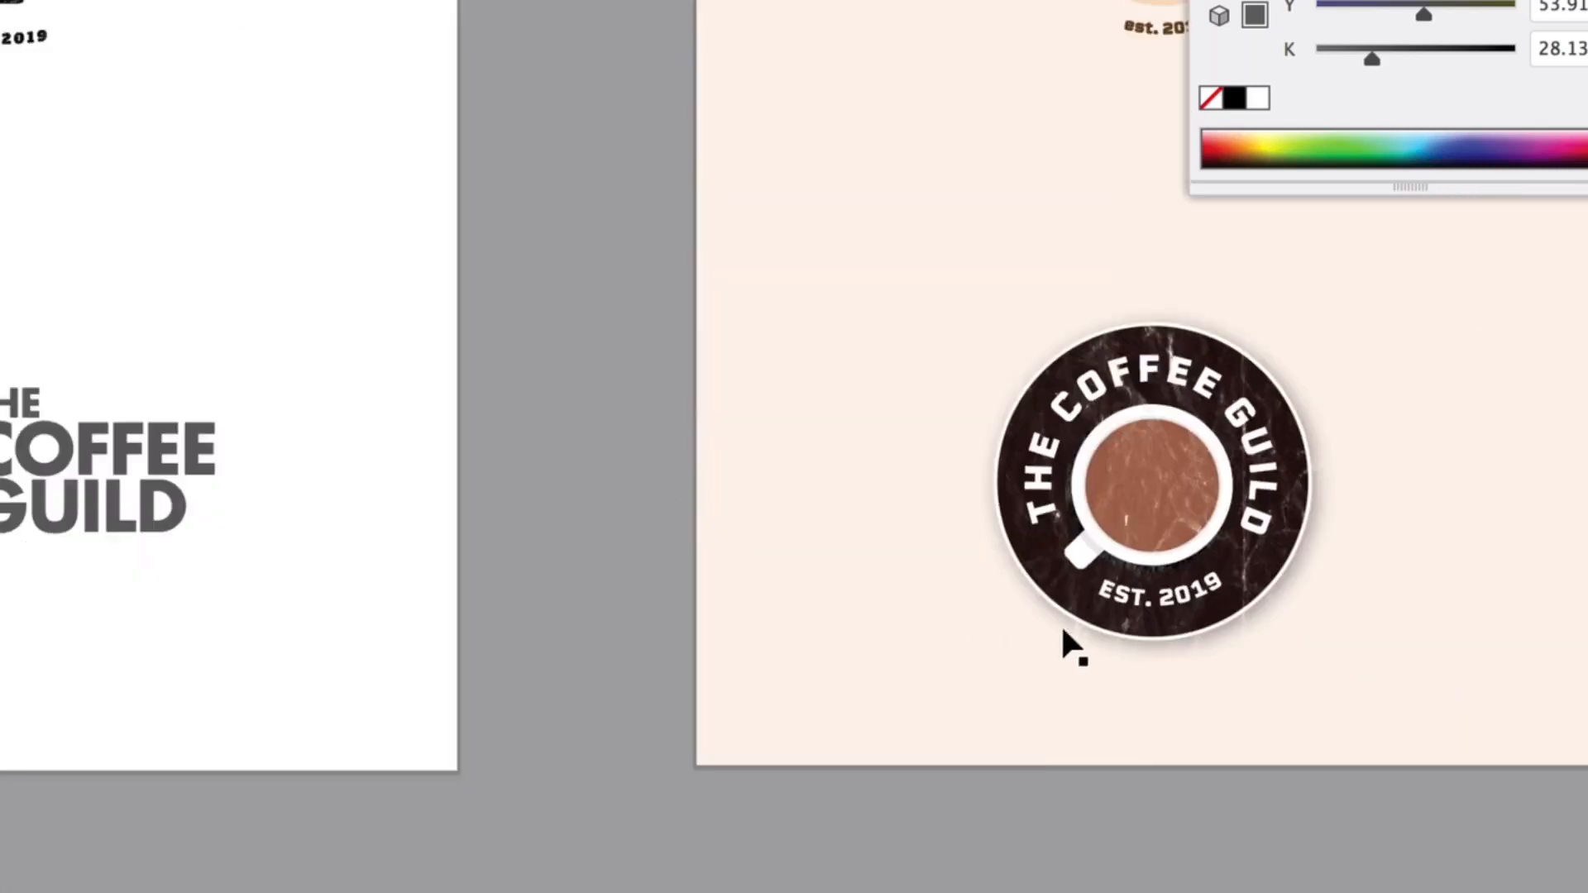
Draw a square filled with the badge's dark brown and paste it beside the grey logo with the bean-shaped O
click(1085, 581)
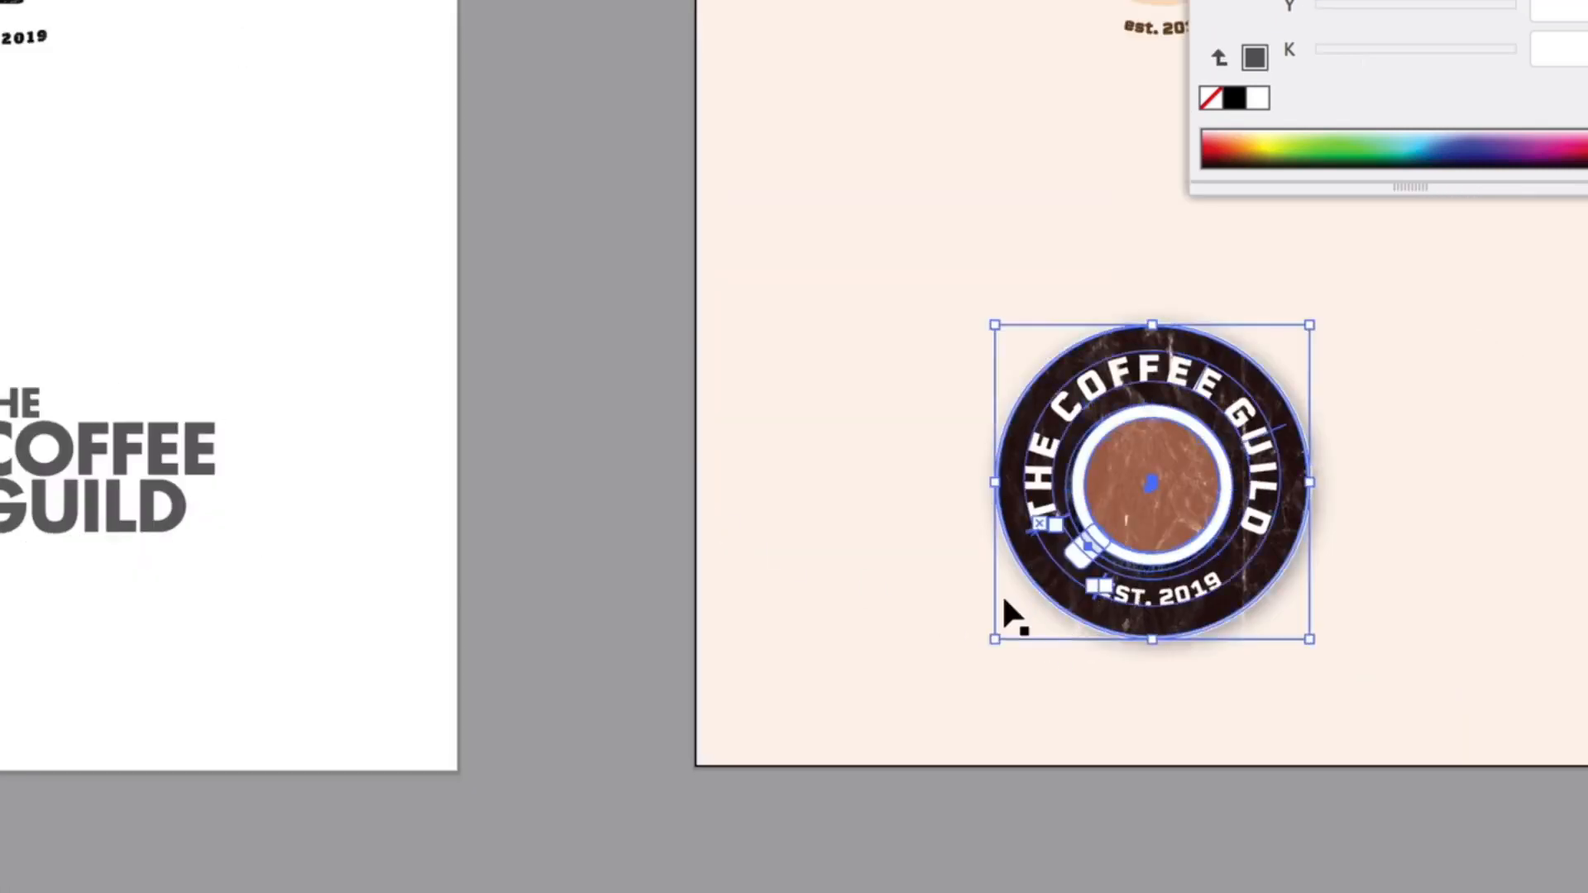
scroll(1010, 613, right, 10)
key(a)
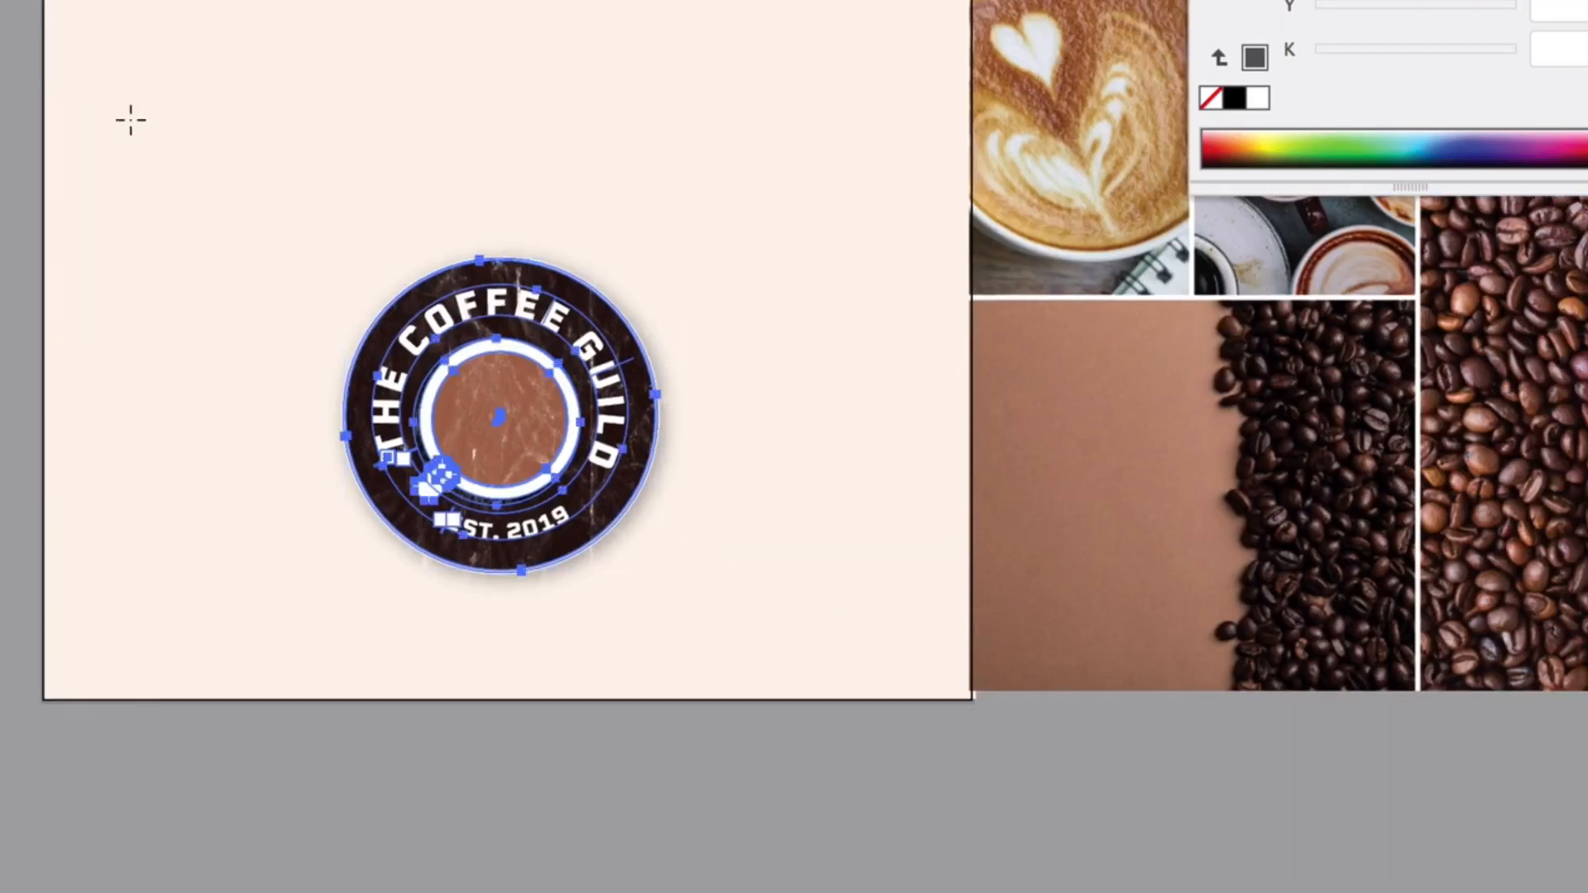
drag(747, 222, 965, 440)
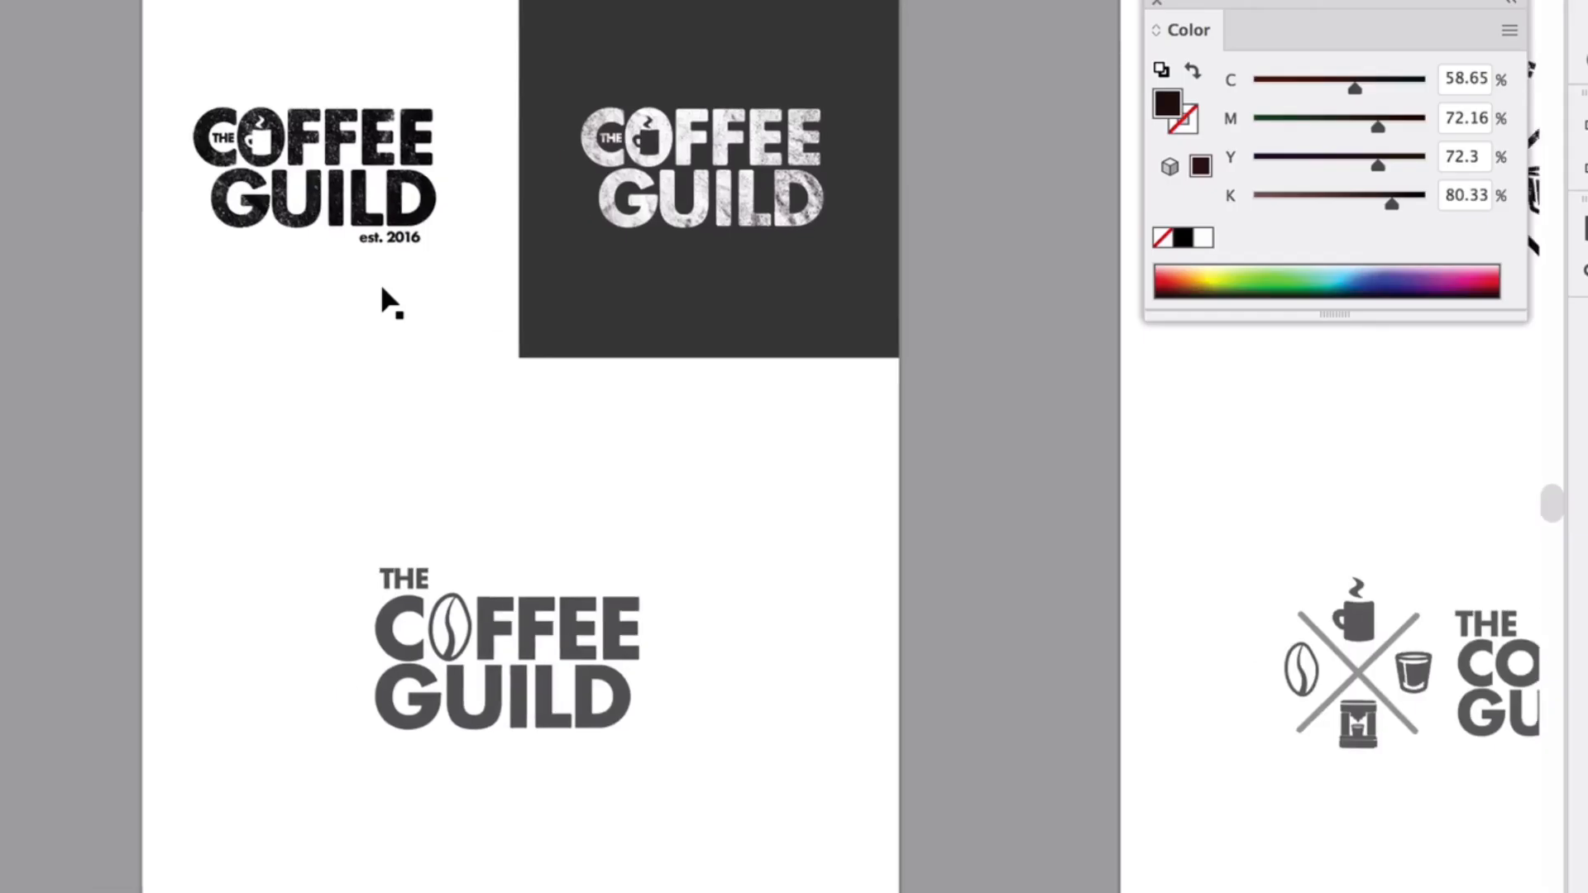
key(super+v)
drag(767, 509, 295, 500)
drag(324, 400, 273, 454)
click(362, 385)
click(270, 450)
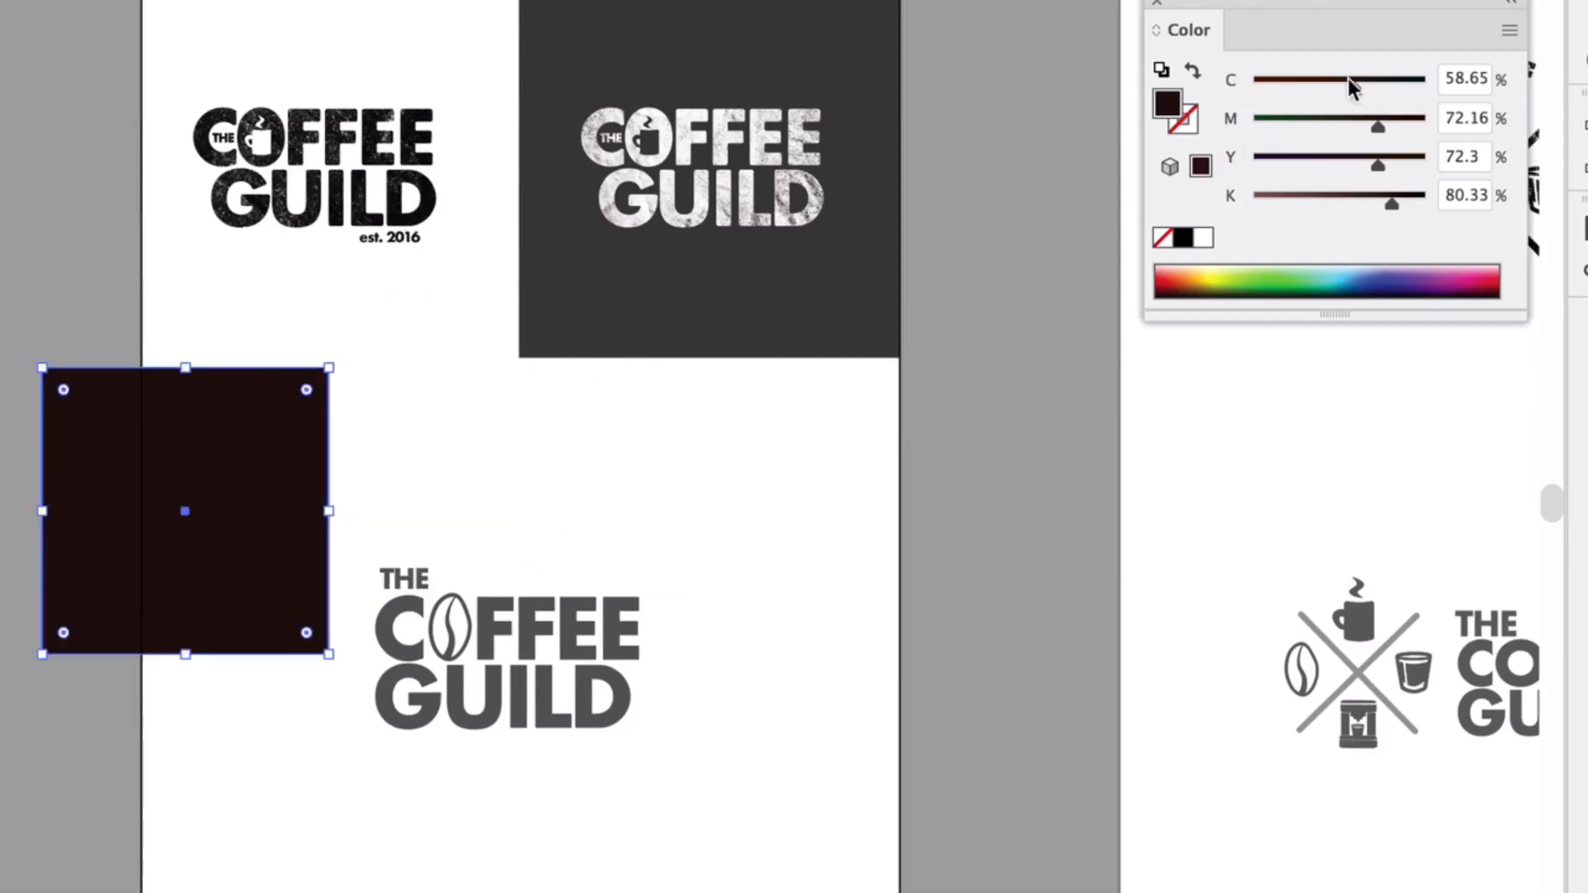
Try the square's dark brown on the bean-shaped O logo, shift the square off the artboard, and undo both changes
click(506, 417)
drag(382, 534, 686, 778)
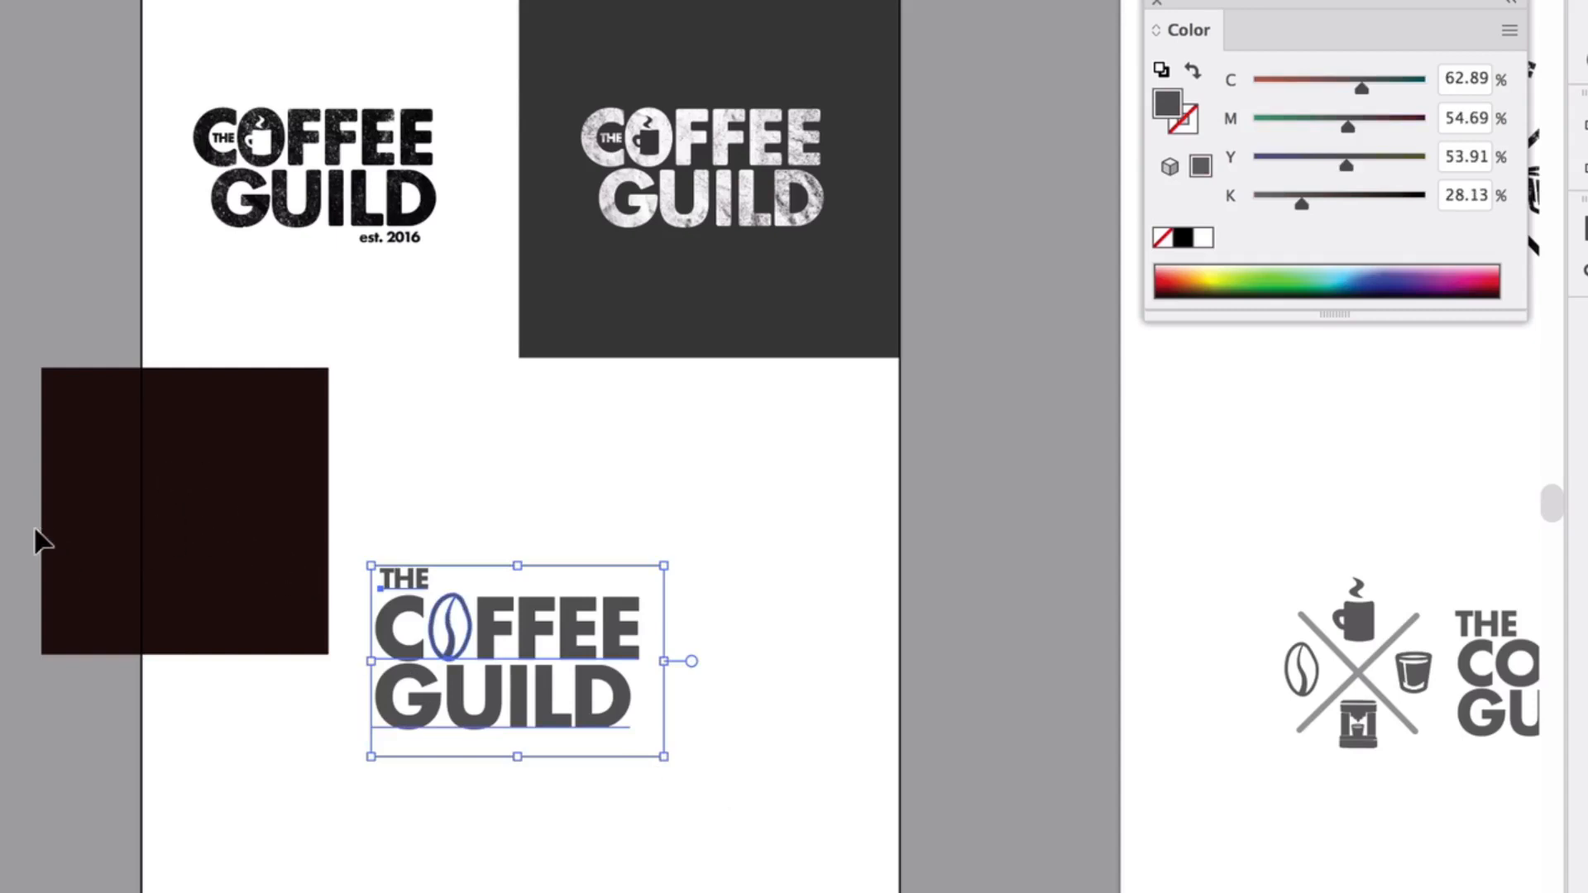
key(i)
click(79, 463)
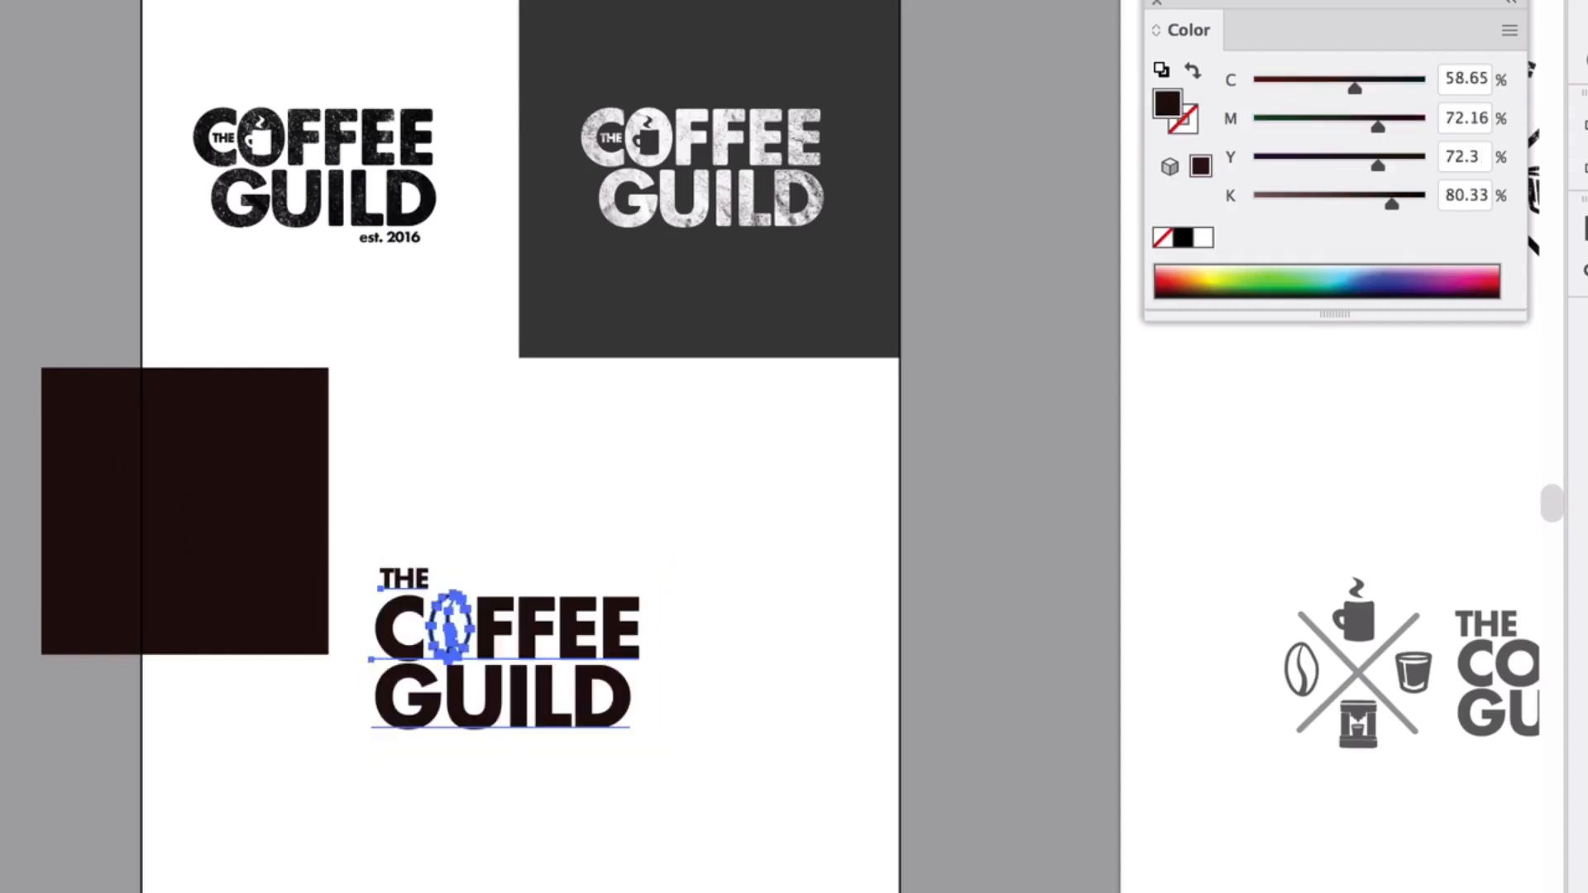
key(v)
key(super+shift+a)
scroll(620, 799, up, 3)
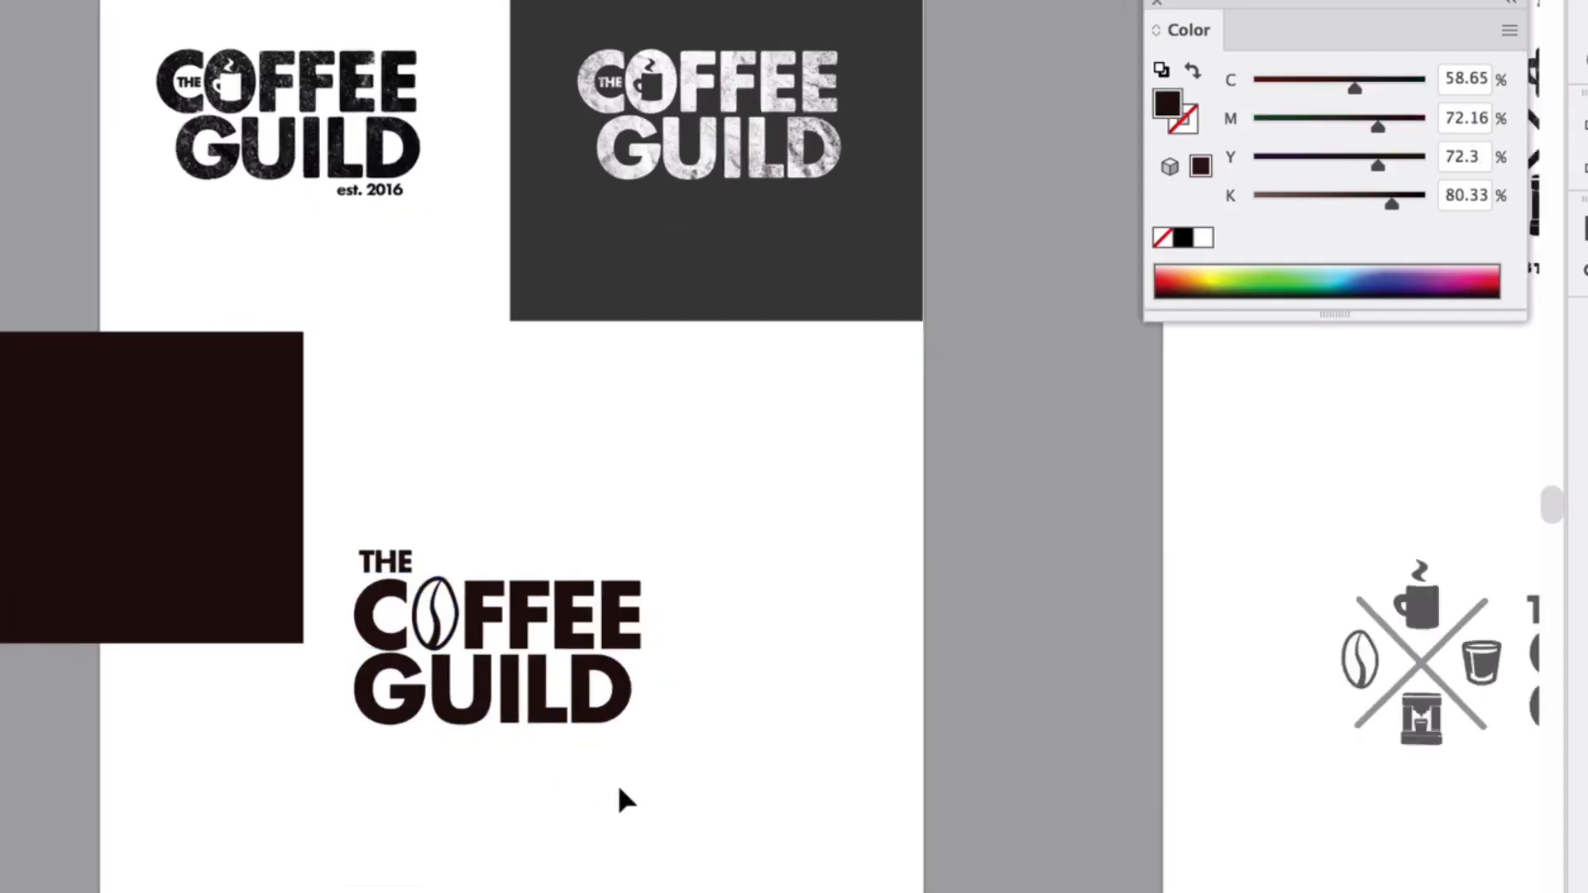
drag(163, 447, 1, 446)
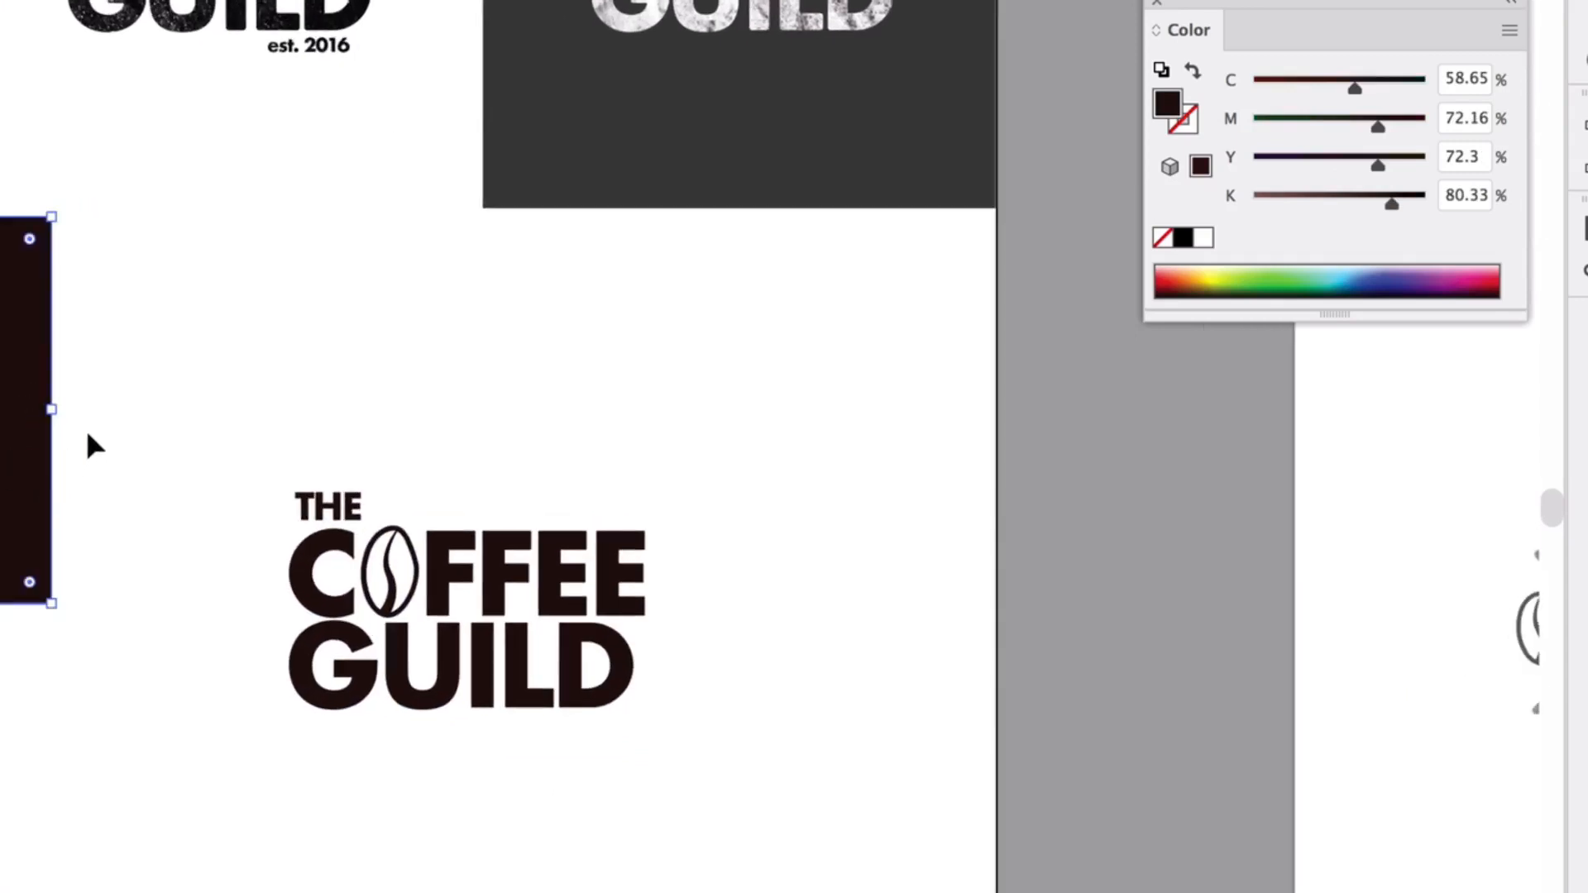
key(super+z)
key(super+z)
Fill the whole logo with the bean-shaped O with the dark brown sampled from the square
click(344, 381)
drag(303, 398, 662, 686)
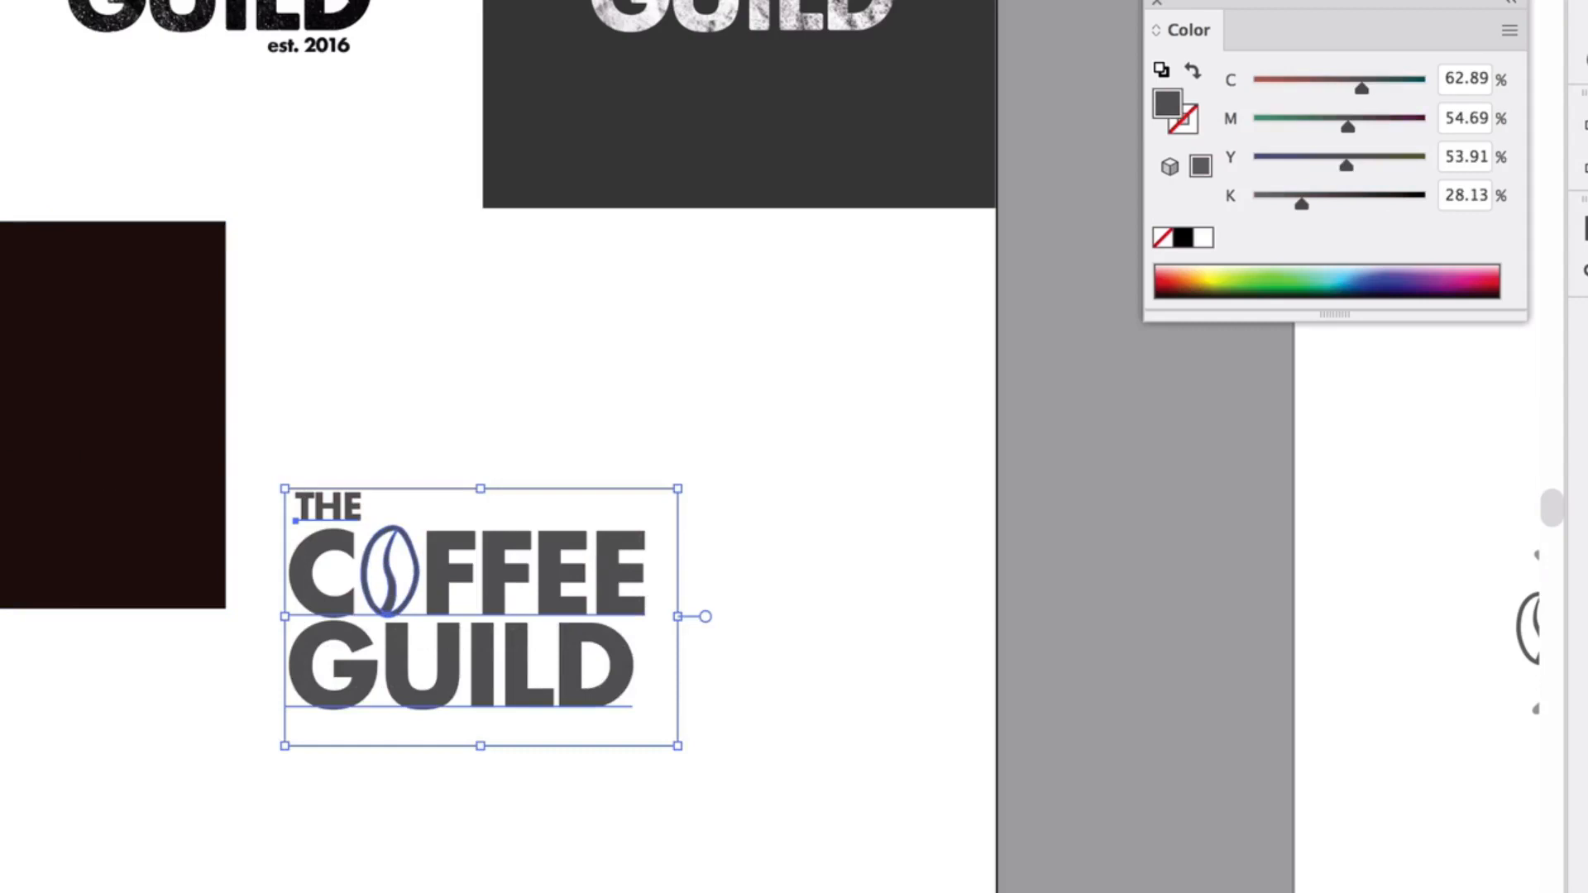
key(i)
click(85, 365)
key(v)
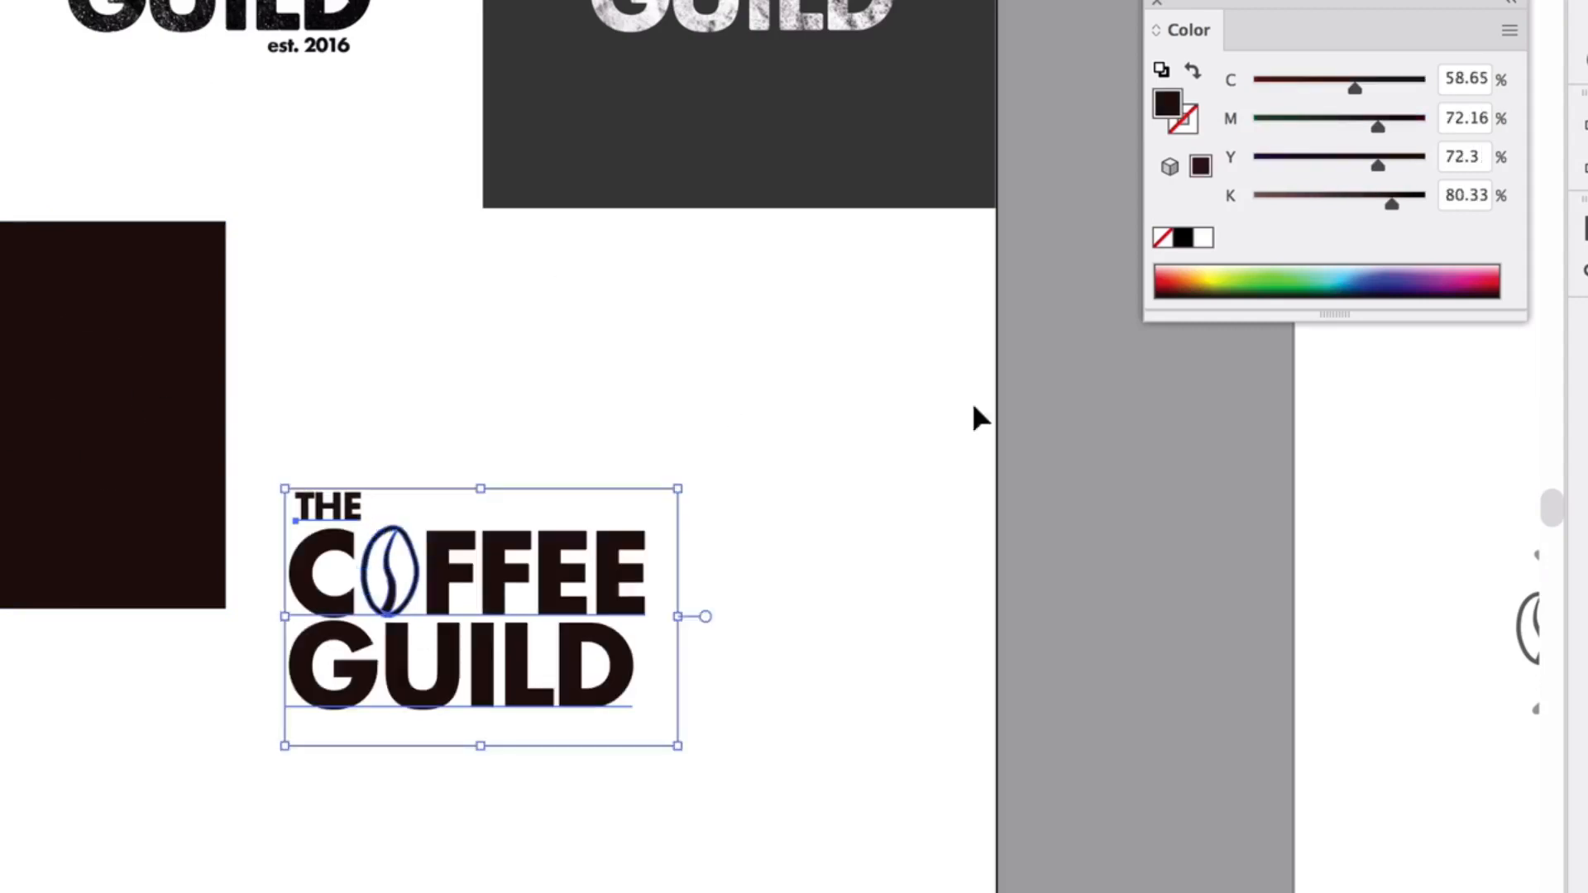
Shift the bean-shaped O logo's fill to a warmer brown of C 30, M 63, Y 71, K 80
drag(1392, 204, 1377, 167)
drag(1378, 127, 1305, 87)
drag(1380, 206, 1394, 206)
click(921, 392)
Step back through the recent color changes and restore them to compare the logo's earlier colors with the adjusted brown
key(super+z)
key(super+z)
key(super+z)
key(super+z)
key(super+z)
key(super+z)
key(super+z)
key(super+shift+z)
key(super+shift+z)
key(super+shift+z)
key(super+shift+z)
key(super+shift+z)
key(super+shift+z)
key(super+shift+z)
Fill the dark grey rectangle behind the light textured logo with the warm brown sampled from the bean-shaped O logo
click(257, 222)
scroll(256, 222, up, 3)
scroll(256, 222, left, 2)
click(596, 190)
key(i)
click(529, 676)
key(v)
Recolor the black textured logo and its est. 2016 line in the same warm brown, and delete the near-black swatch square
click(322, 132)
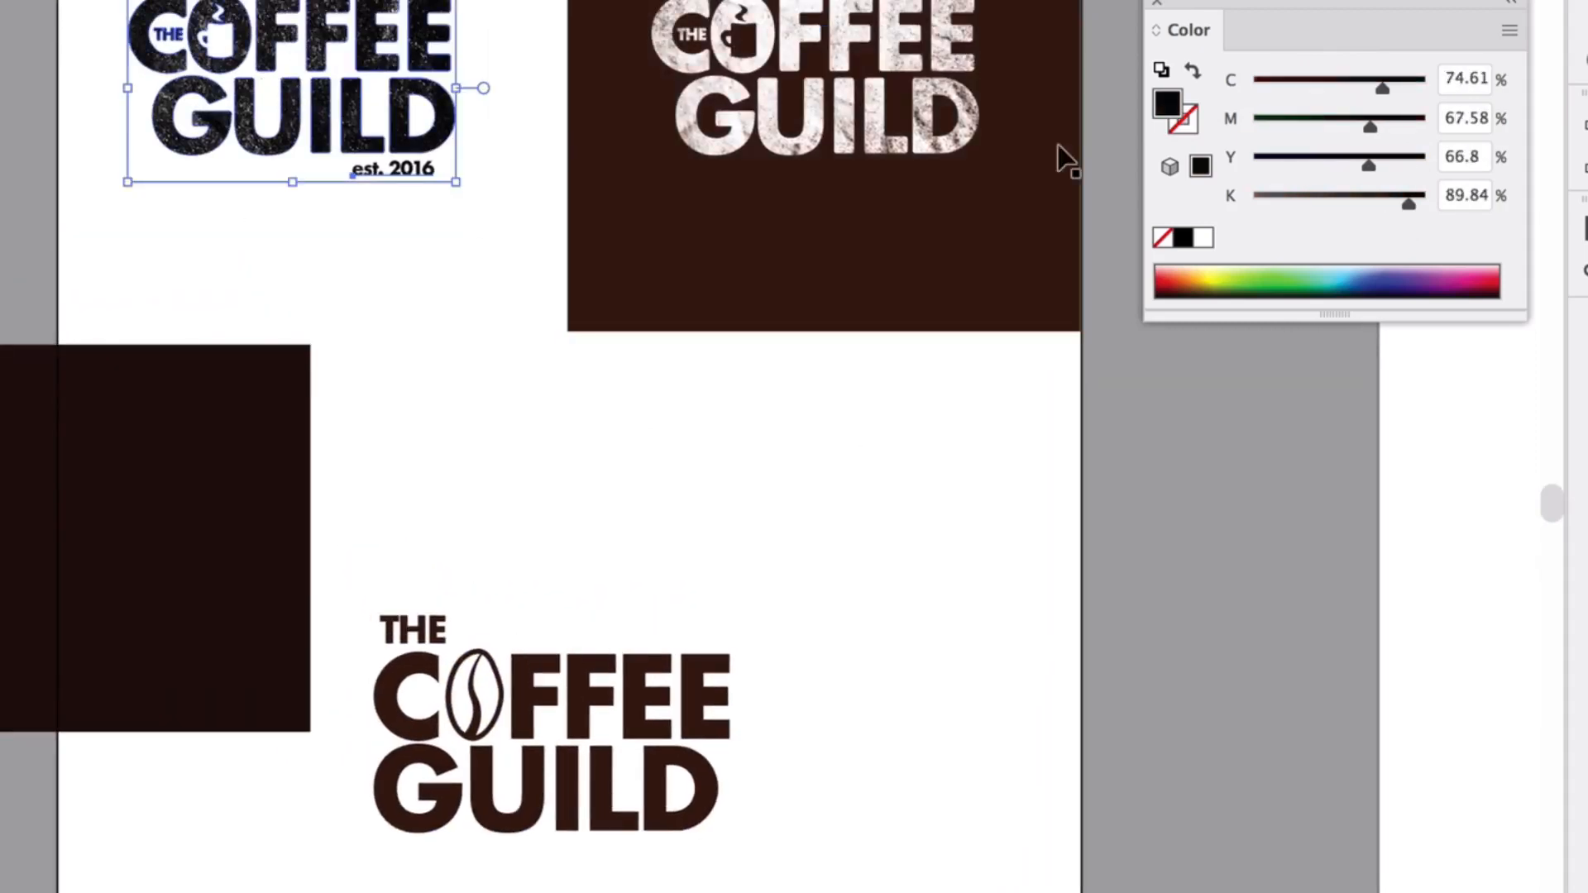
key(i)
click(194, 326)
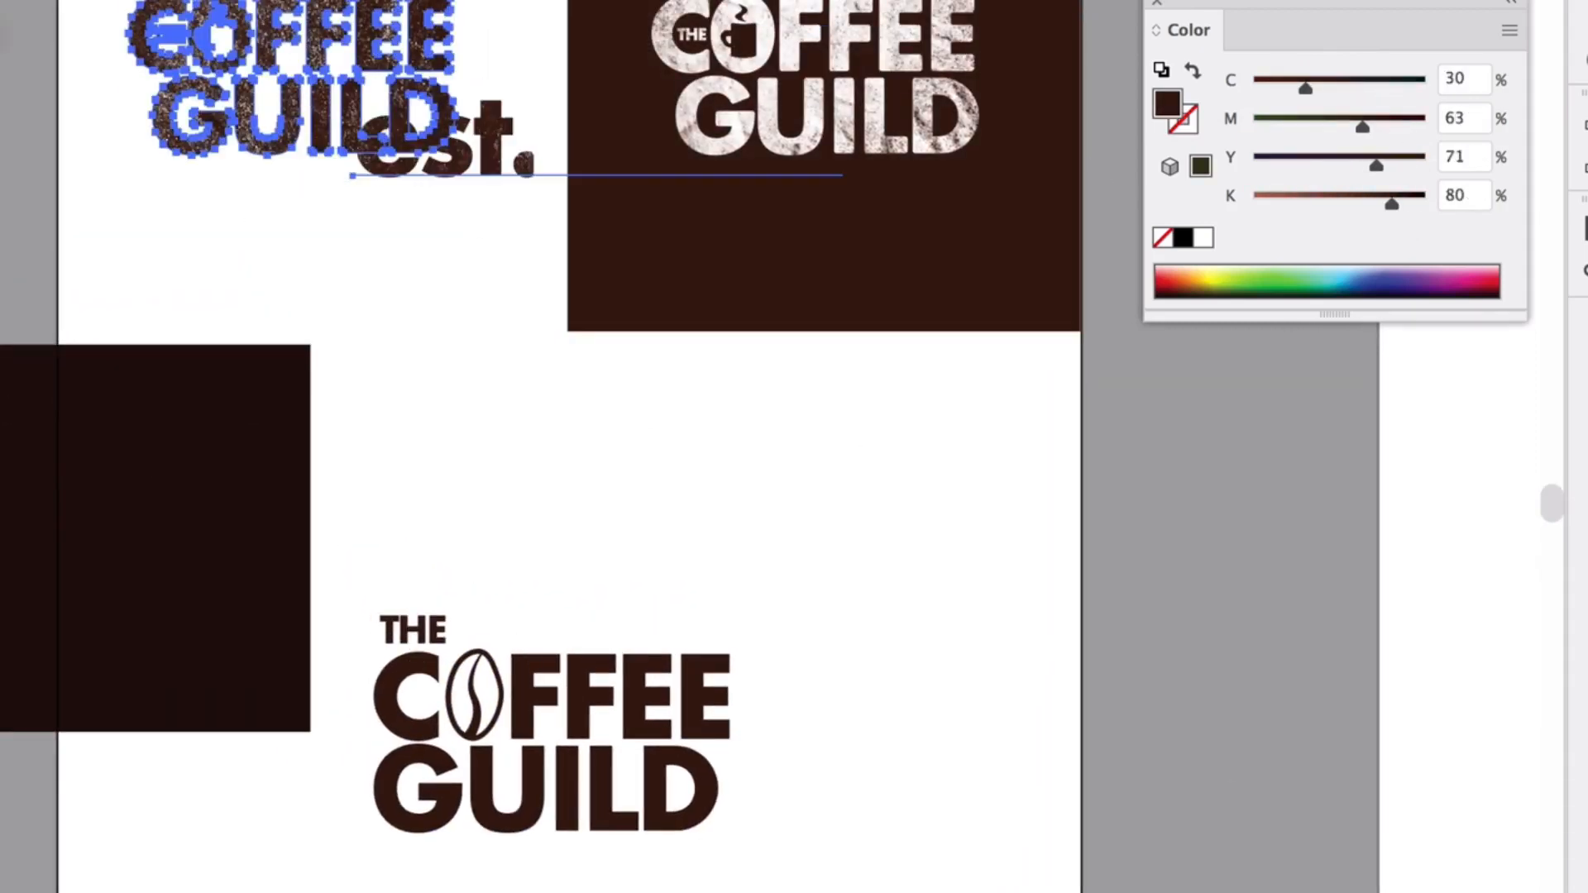
key(super+z)
key(v)
click(176, 430)
key(Delete)
Copy the warm brown rectangle to the edge of the artboard with the crossed-icon logos as a color reference
scroll(201, 436, up, 3)
scroll(202, 436, right, 3)
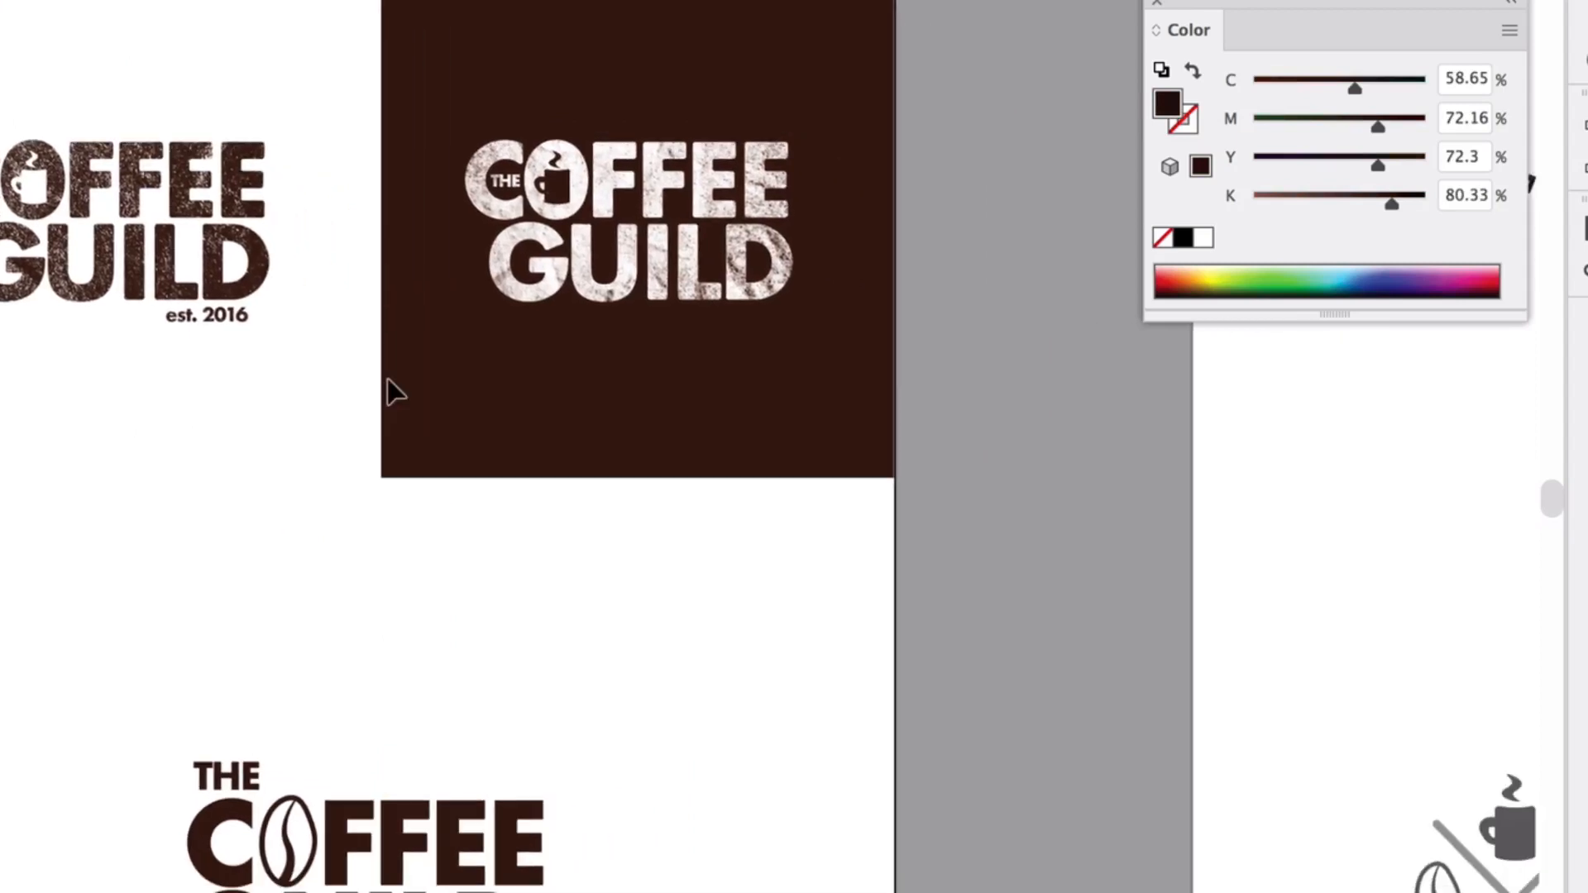
key(super+minus)
scroll(386, 380, right, 5)
key(super+v)
drag(613, 418, 1021, 336)
key(super+equal)
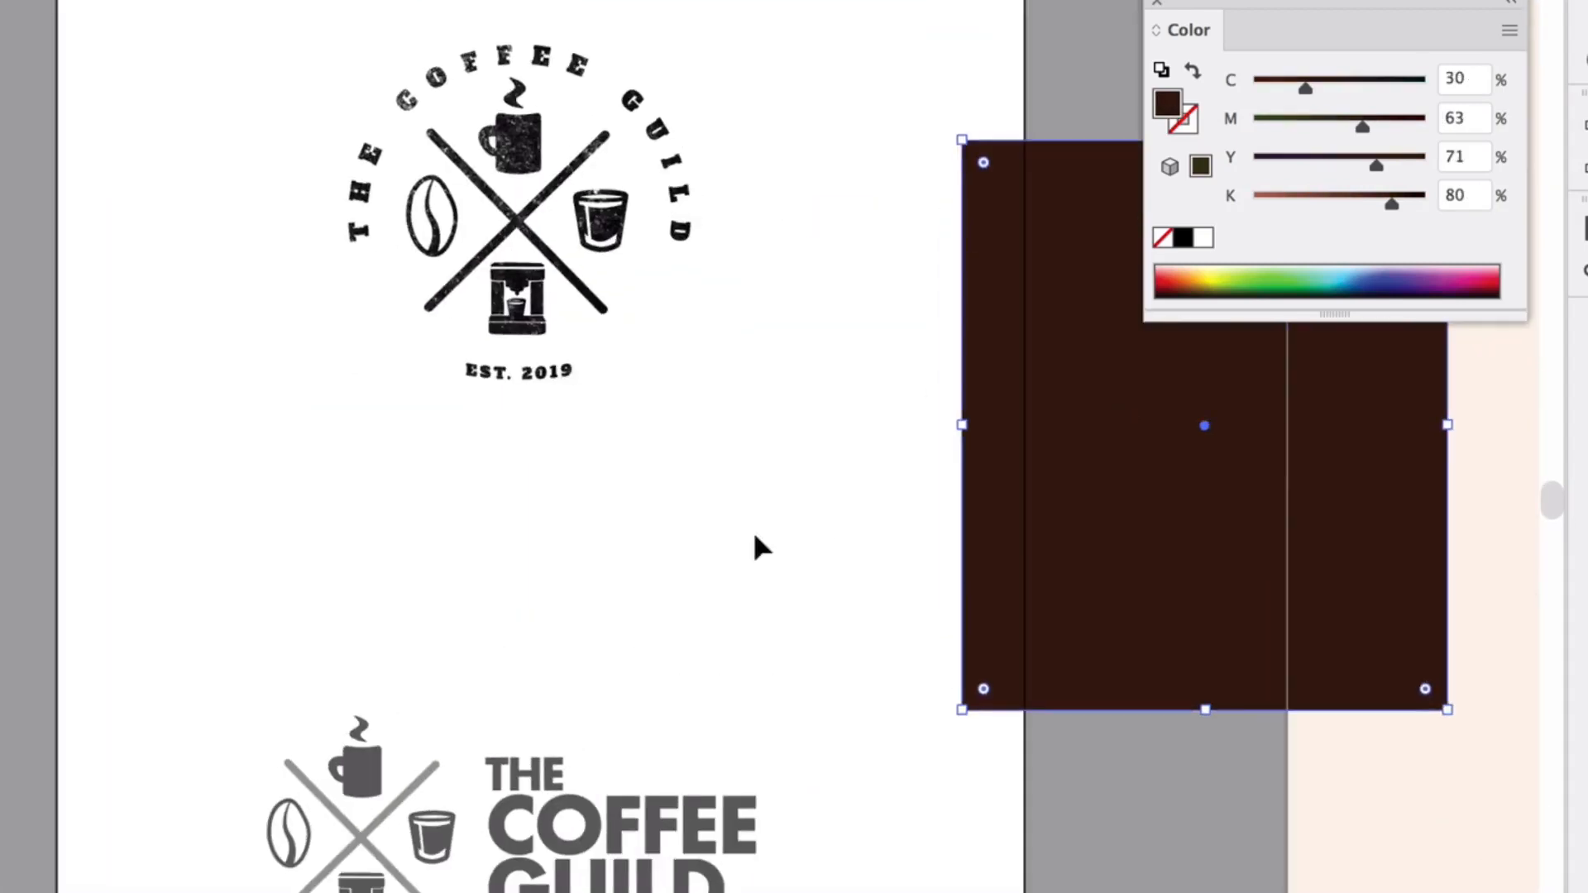
Fill the grey horizontal crossed-icon logo with the brown sampled from the rectangle
scroll(831, 548, down, 2)
scroll(831, 549, right, 1)
drag(174, 595, 797, 892)
key(i)
click(939, 330)
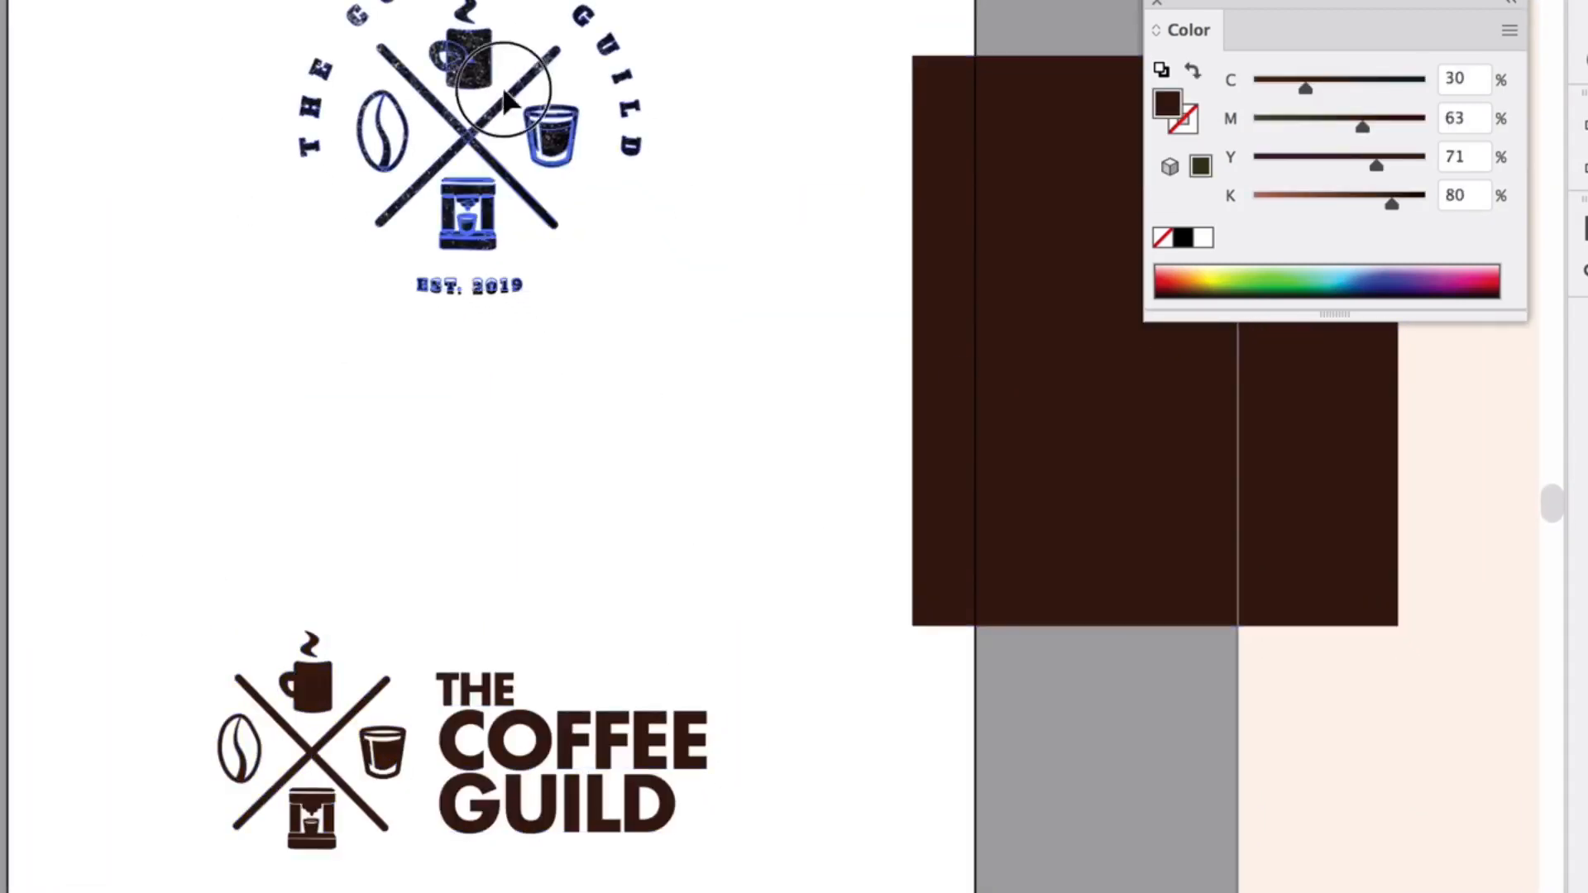
Fill the black textured circular emblem with the same brown and delete the reference rectangle
click(484, 111)
key(i)
click(1007, 450)
key(v)
click(919, 320)
key(Delete)
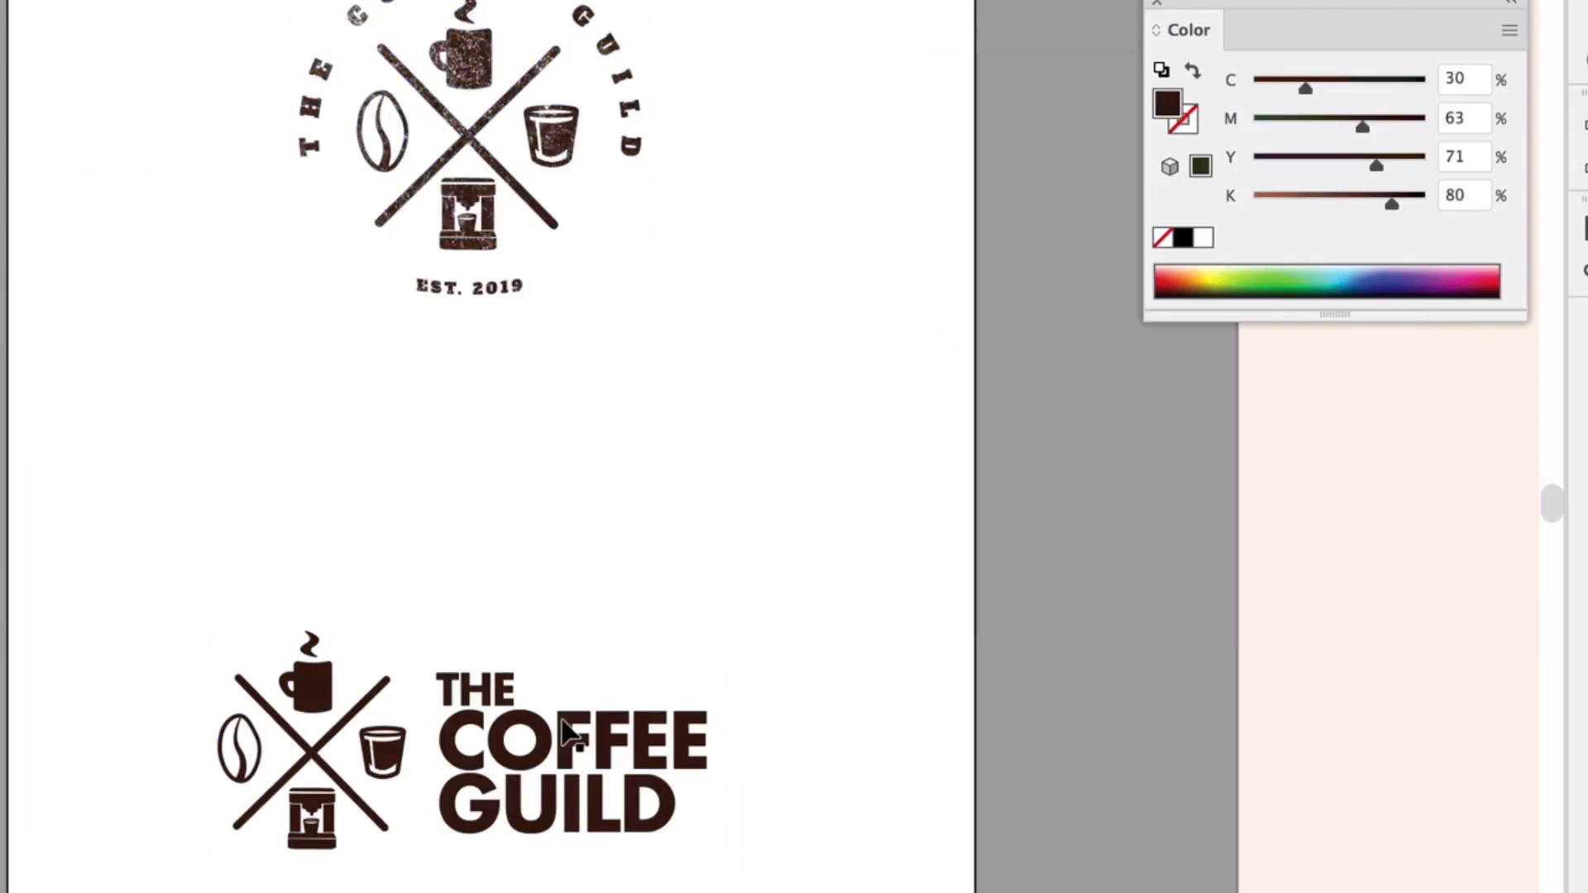
Ungroup the horizontal crossed-icon logo so its wordmark can be edited separately
scroll(556, 728, down, 6)
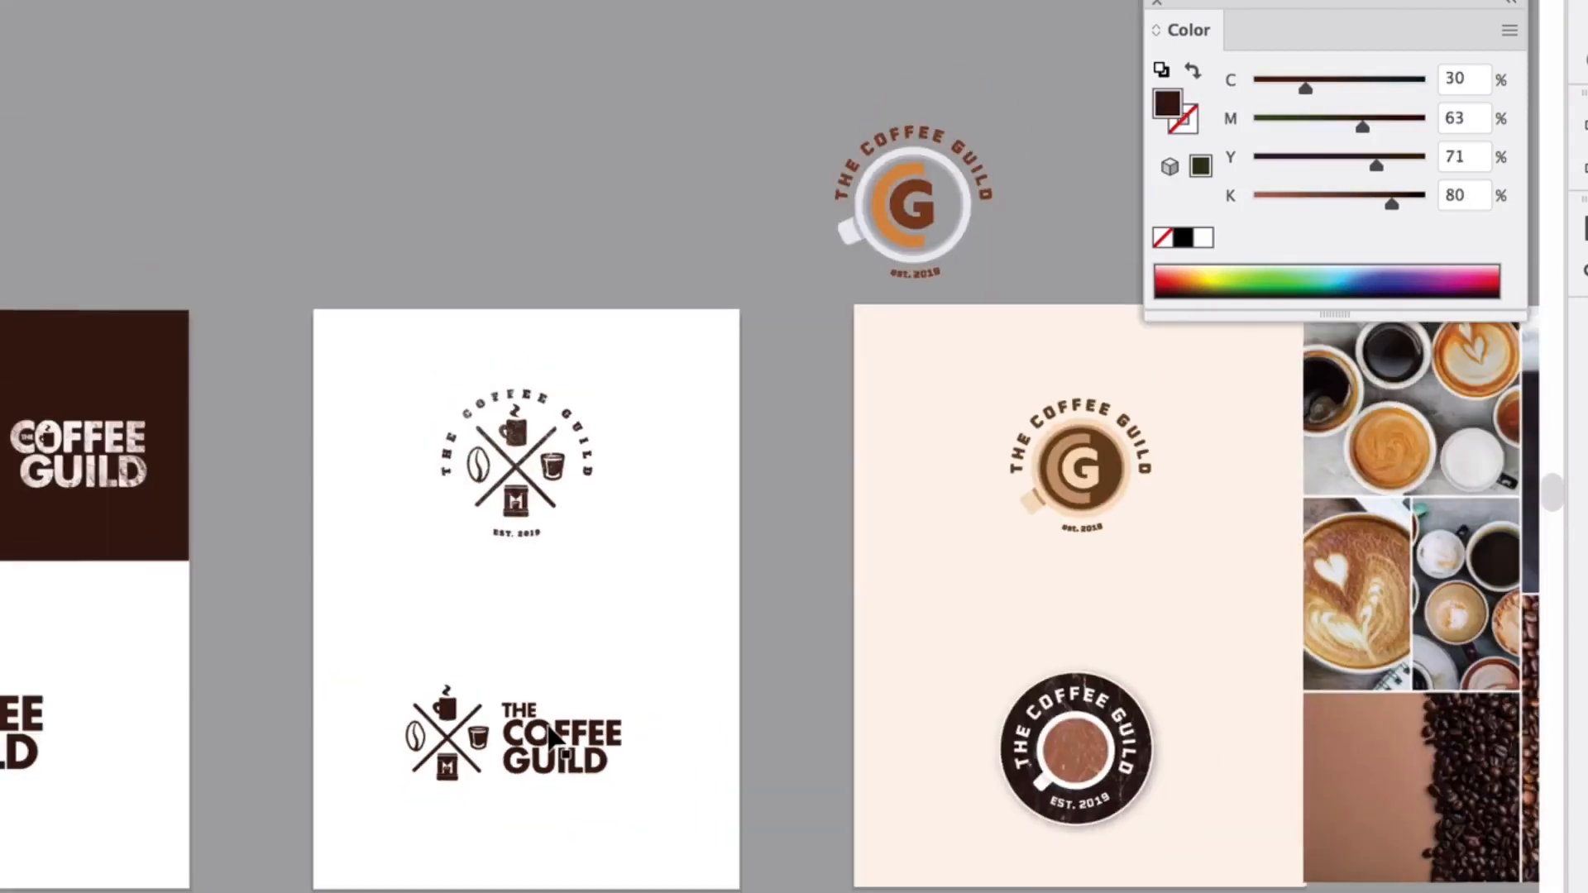
scroll(542, 754, up, 6)
drag(492, 582, 654, 837)
scroll(653, 807, down, 3)
click(486, 447)
click(496, 548)
right_click(499, 546)
click(603, 802)
Make the word THE above COFFEE smaller in the horizontal logo's wordmark
click(479, 521)
click(503, 544)
right_click(503, 545)
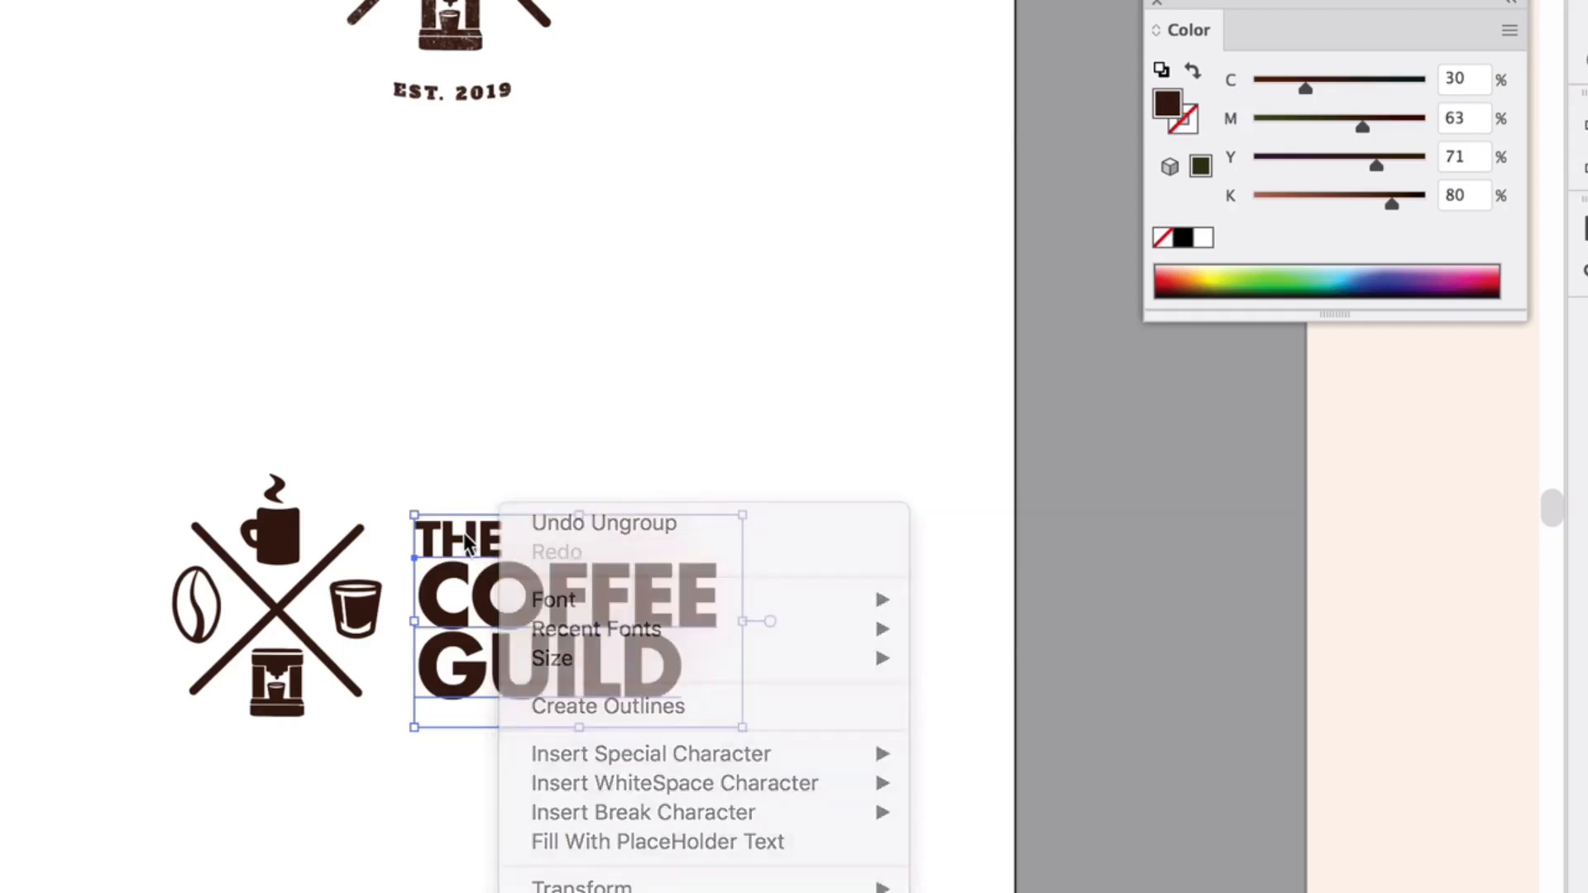
double_click(463, 530)
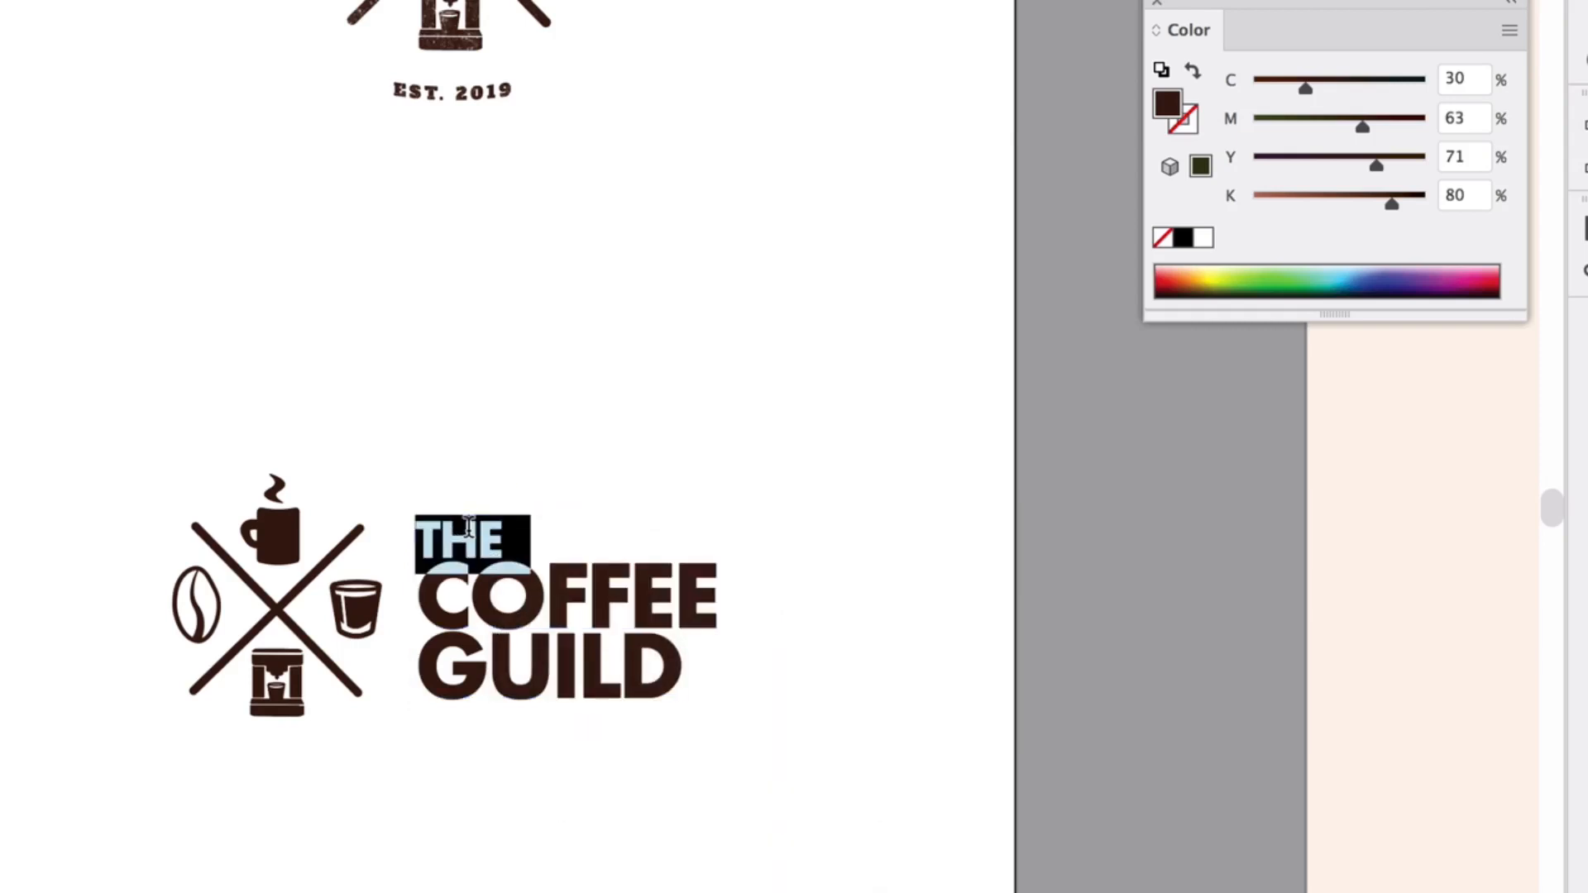
key(BackSpace)
key(Return)
key(Escape)
key(t)
click(266, 301)
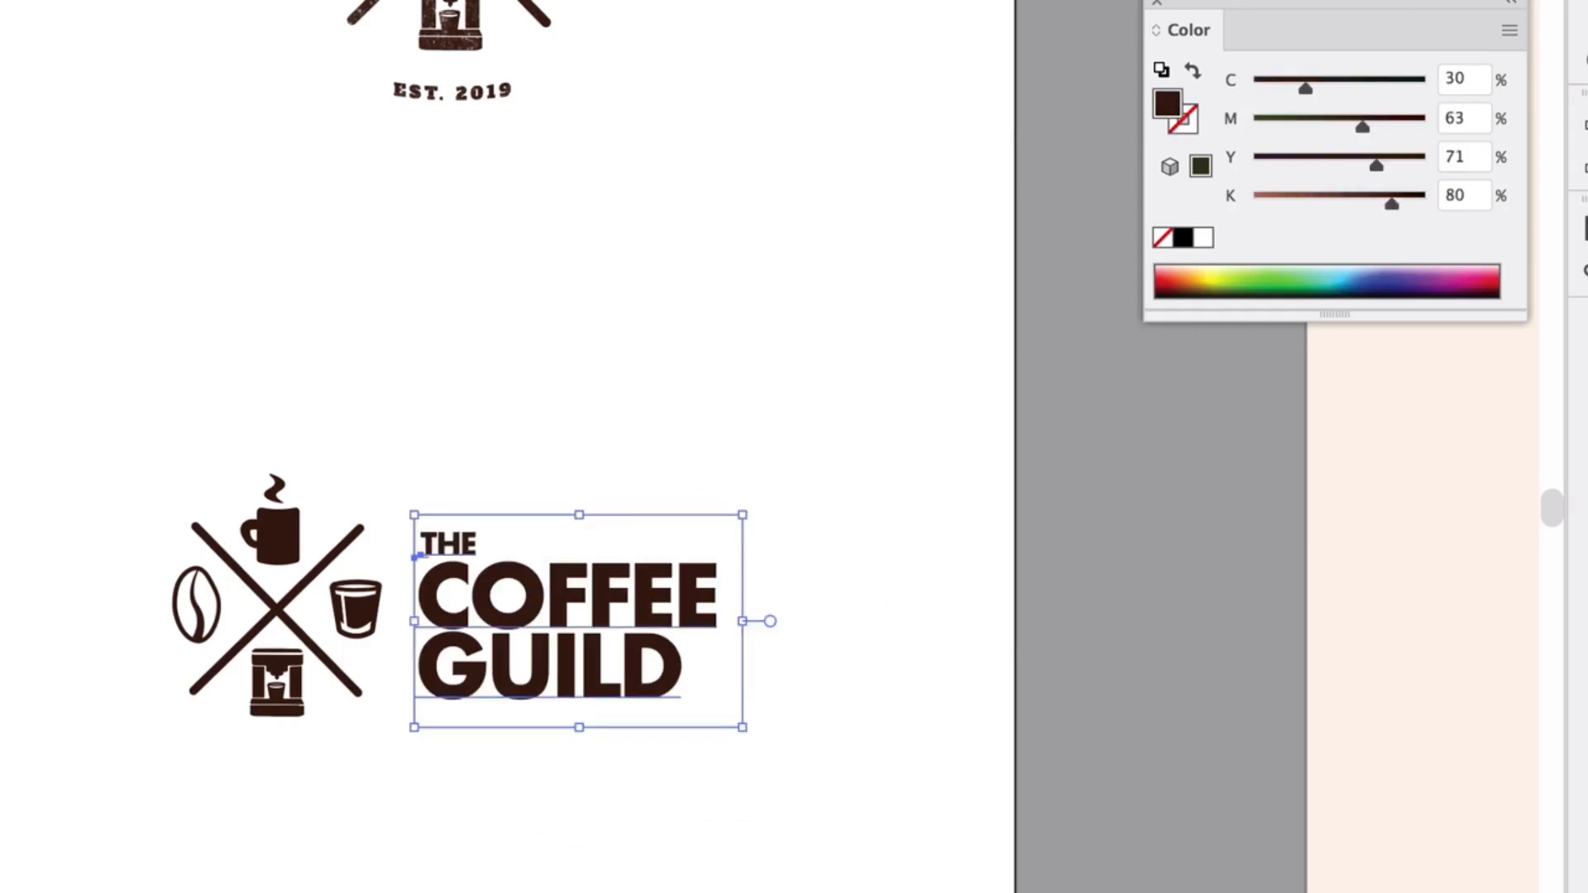
click(147, 460)
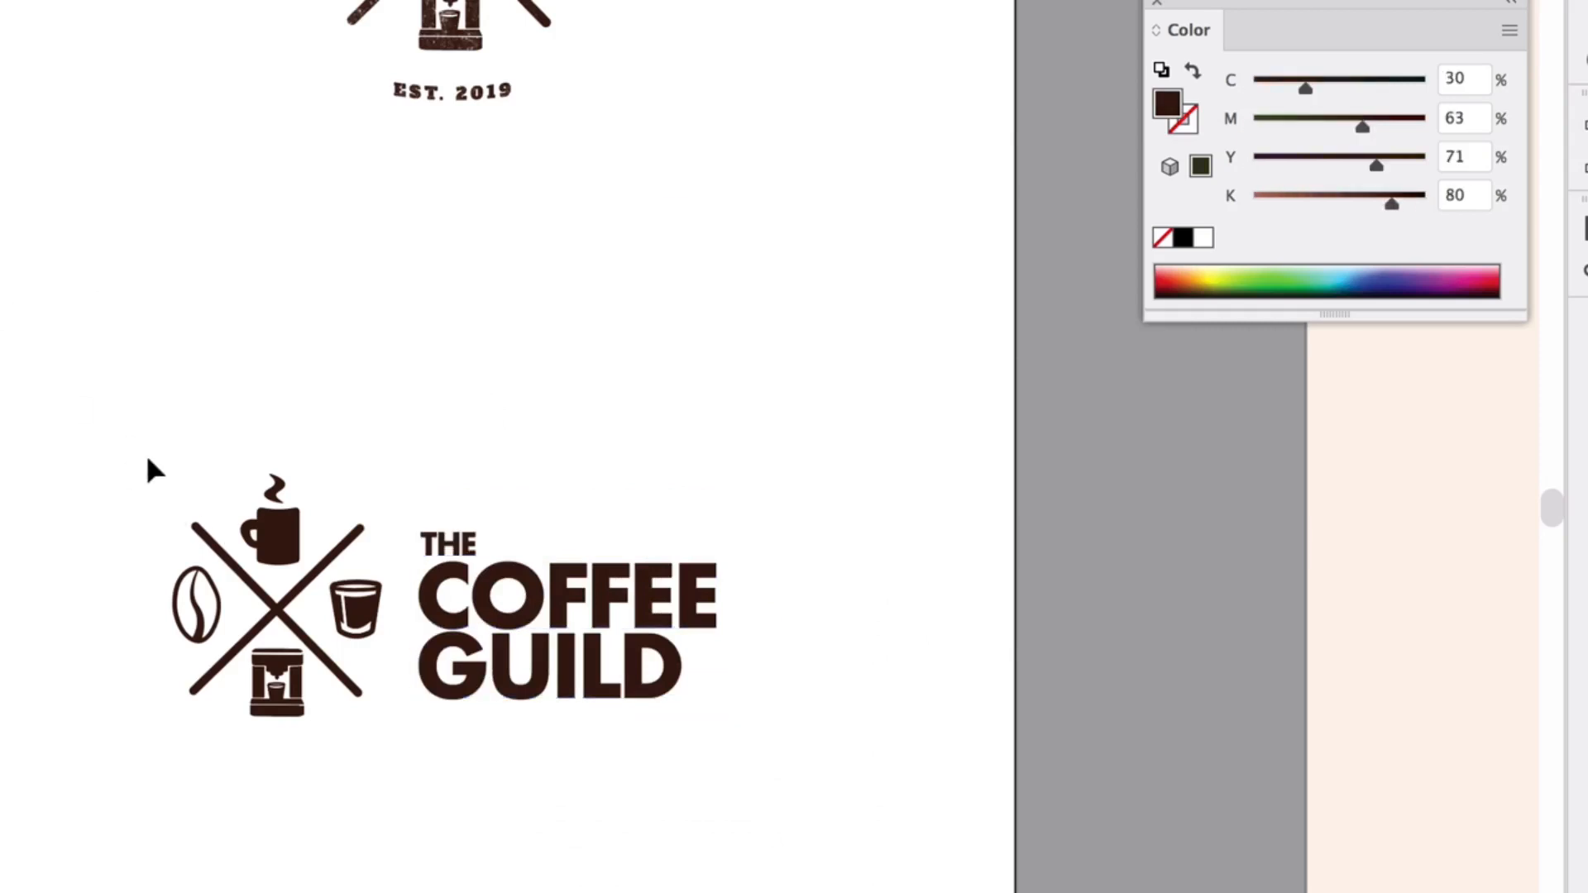
Ungroup the icon emblem beside the wordmark and select its crossed lines
click(230, 569)
right_click(281, 569)
click(390, 819)
click(65, 504)
click(319, 577)
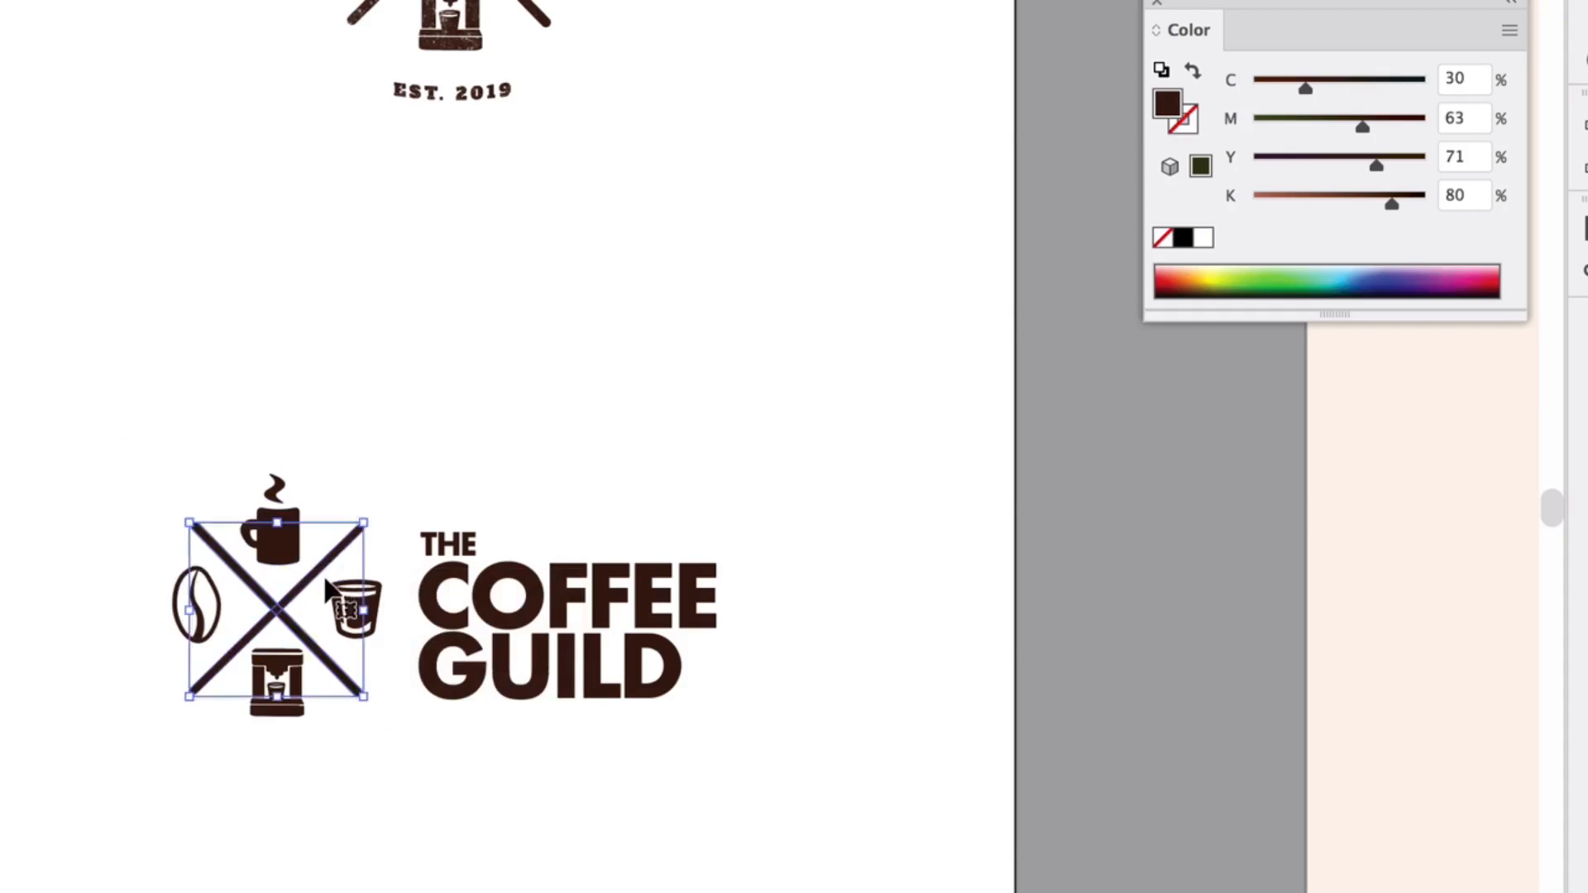
Place the coffee photo collage next to the horizontal logo for color sampling
scroll(325, 579, down, 2)
scroll(325, 585, right, 5)
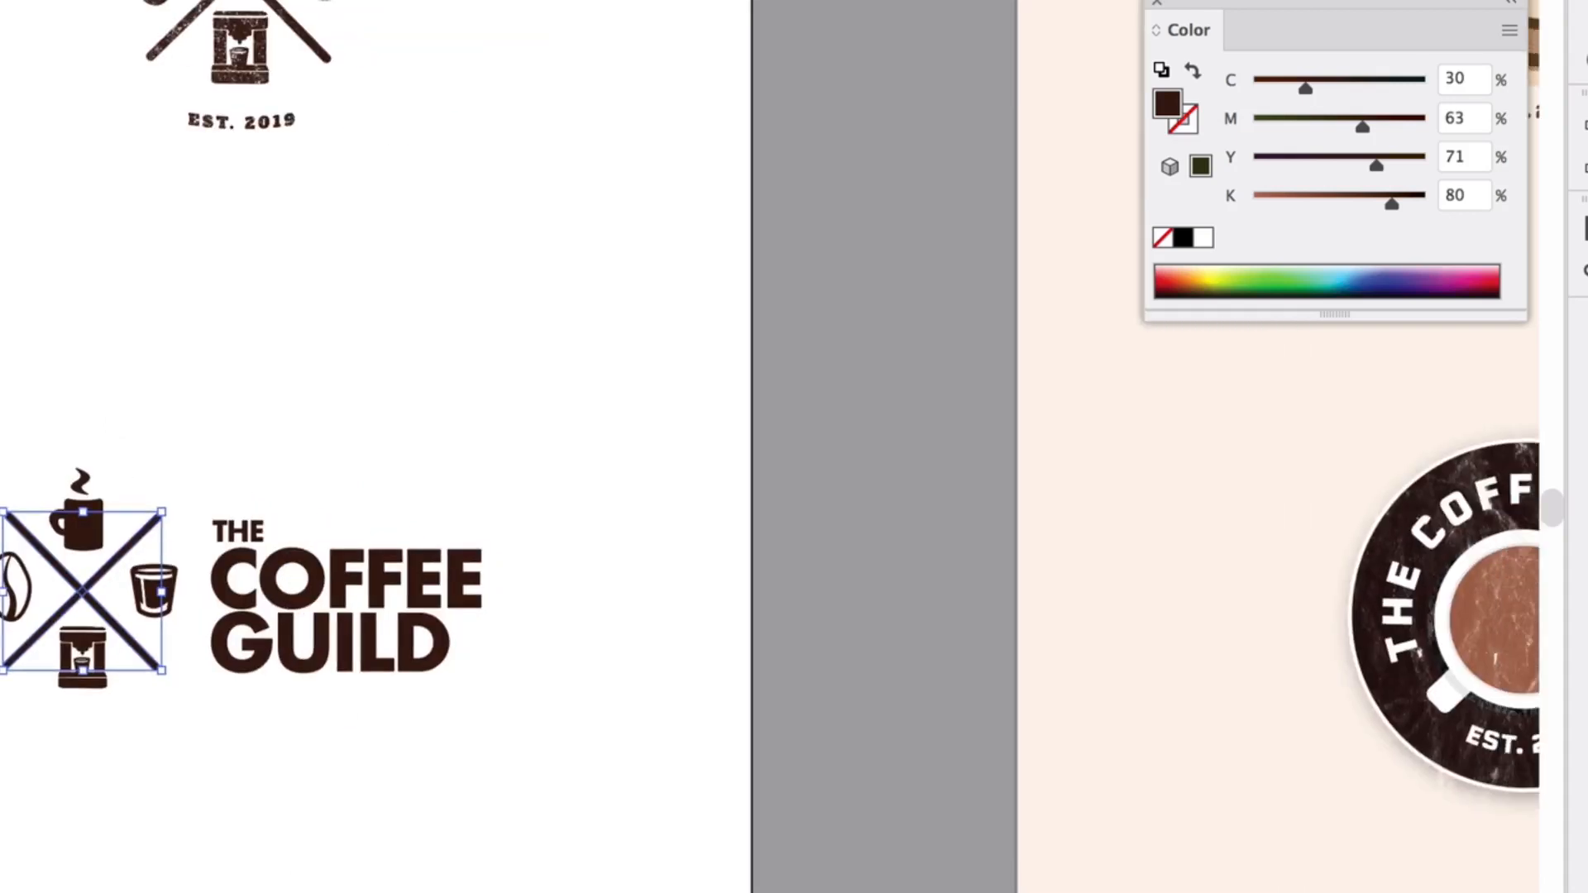
scroll(1287, 631, right, 5)
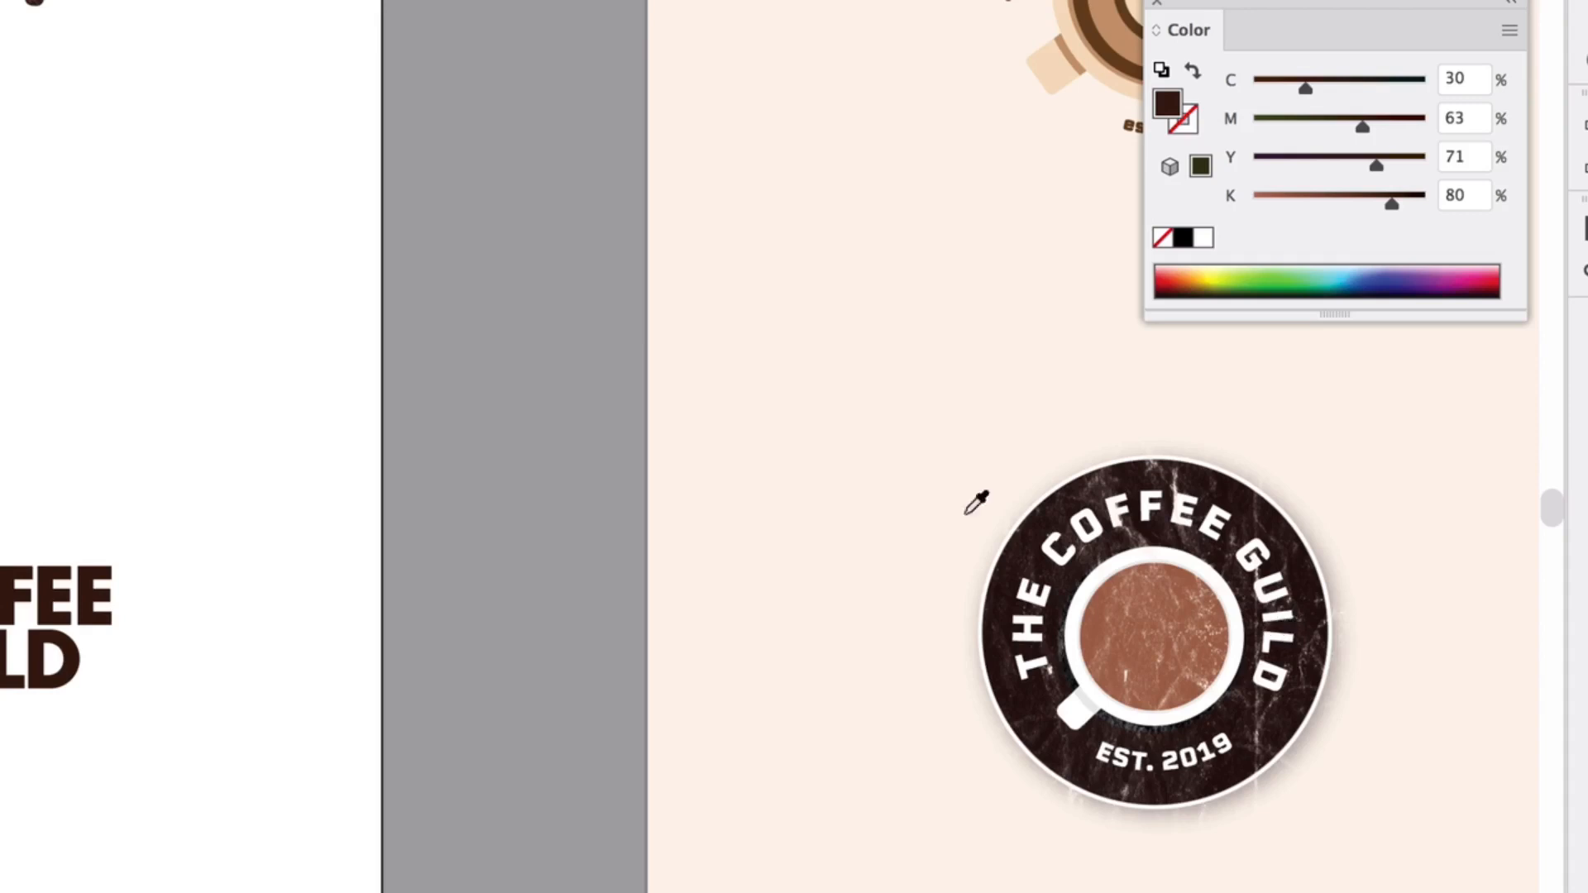
scroll(1107, 487, right, 6)
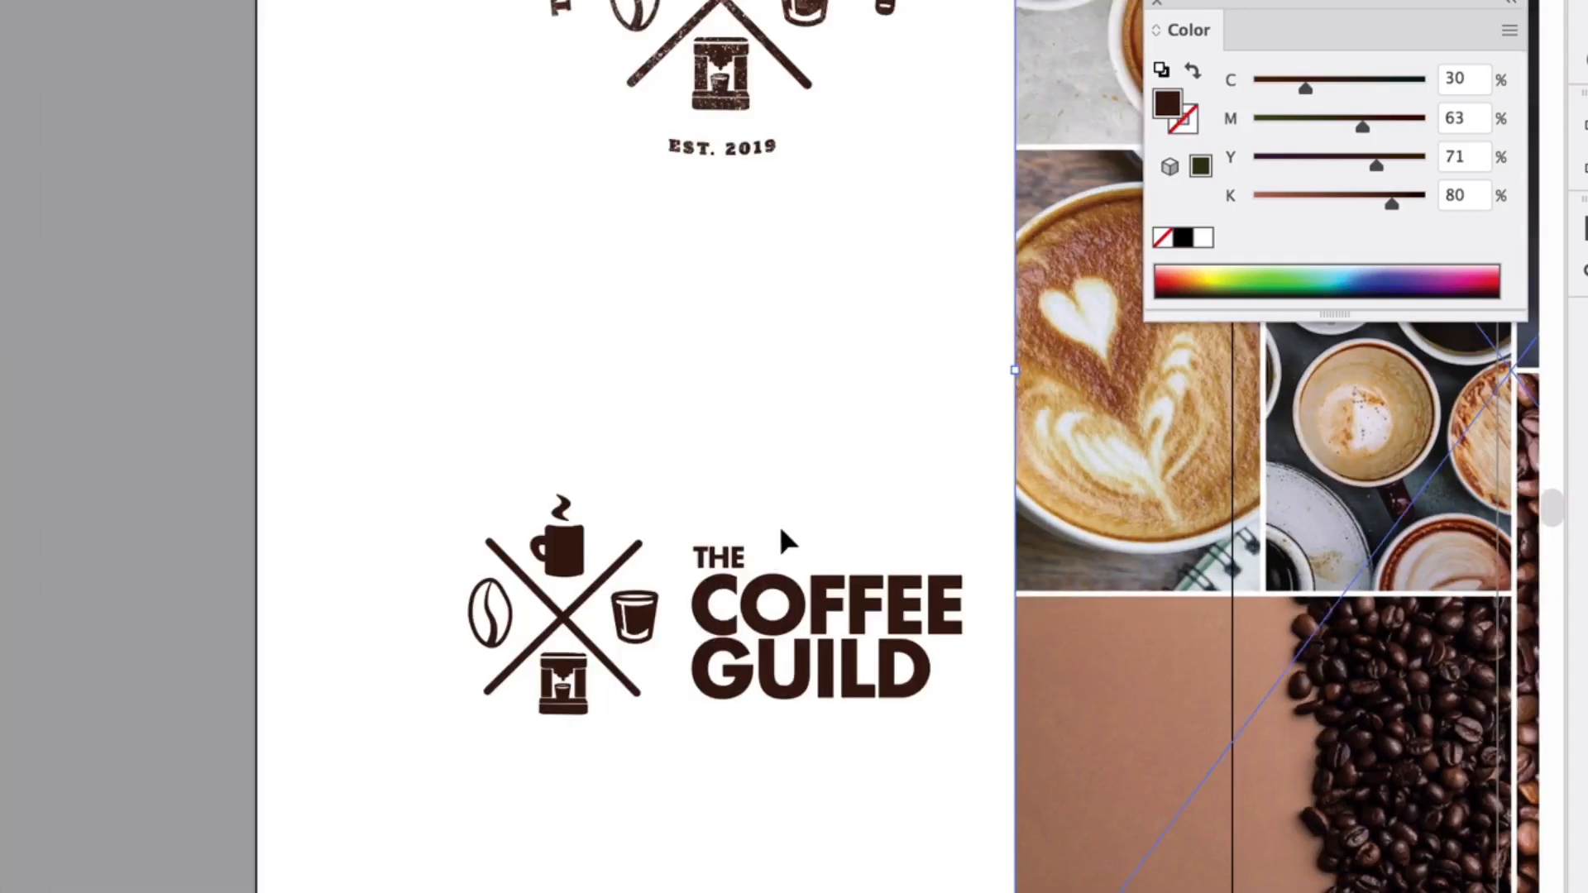
scroll(782, 534, up, 3)
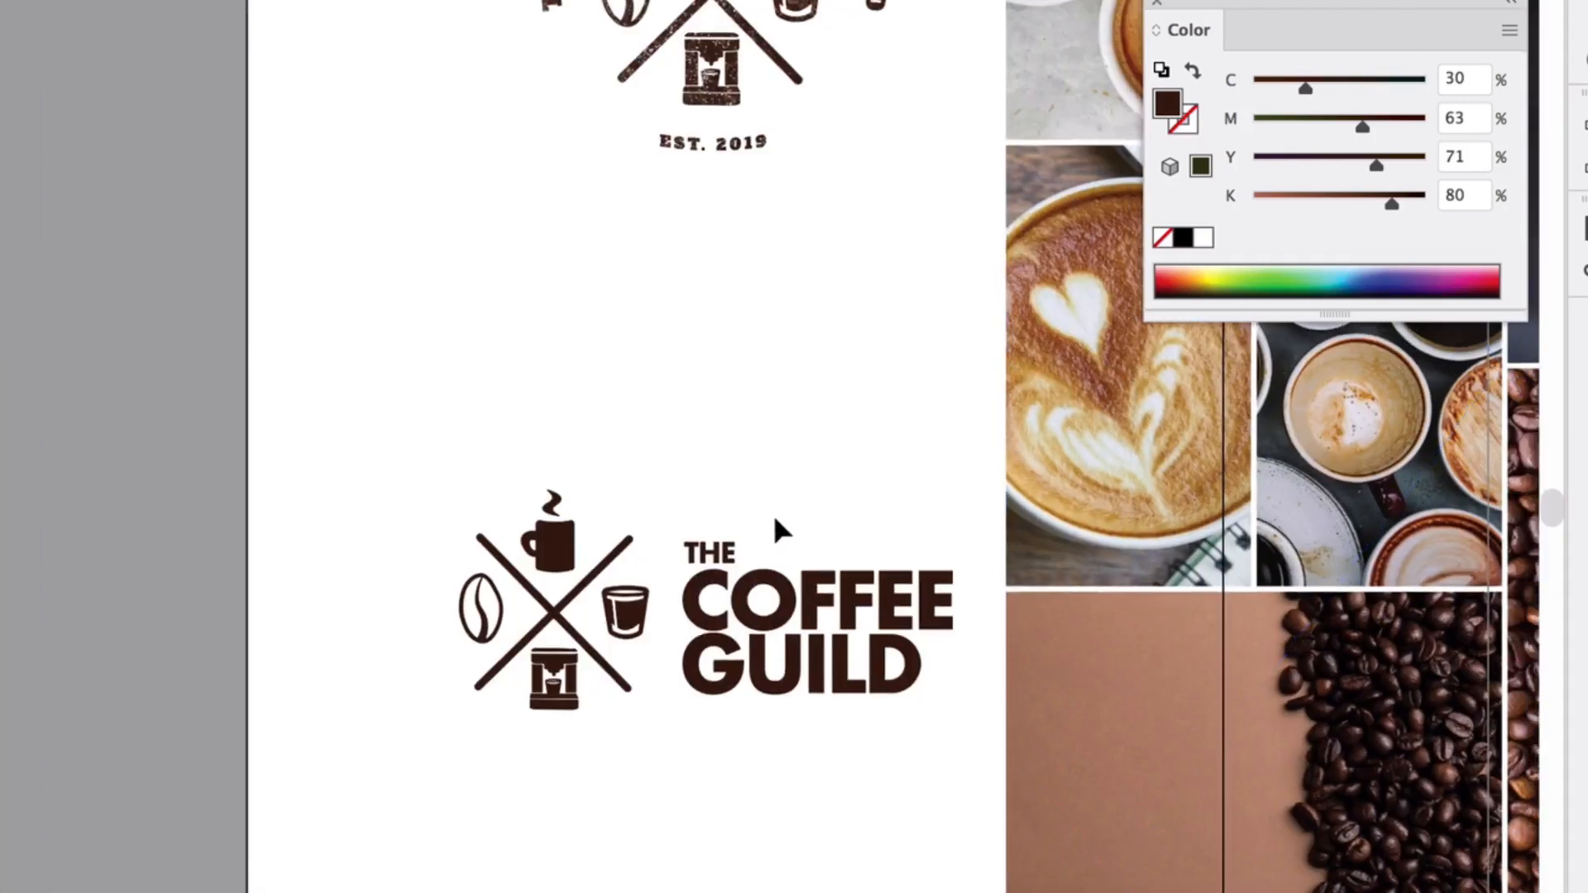
Fill the THE COFFEE GUILD wordmark with the tan sampled from the plain area of the coffee bean photo
click(560, 549)
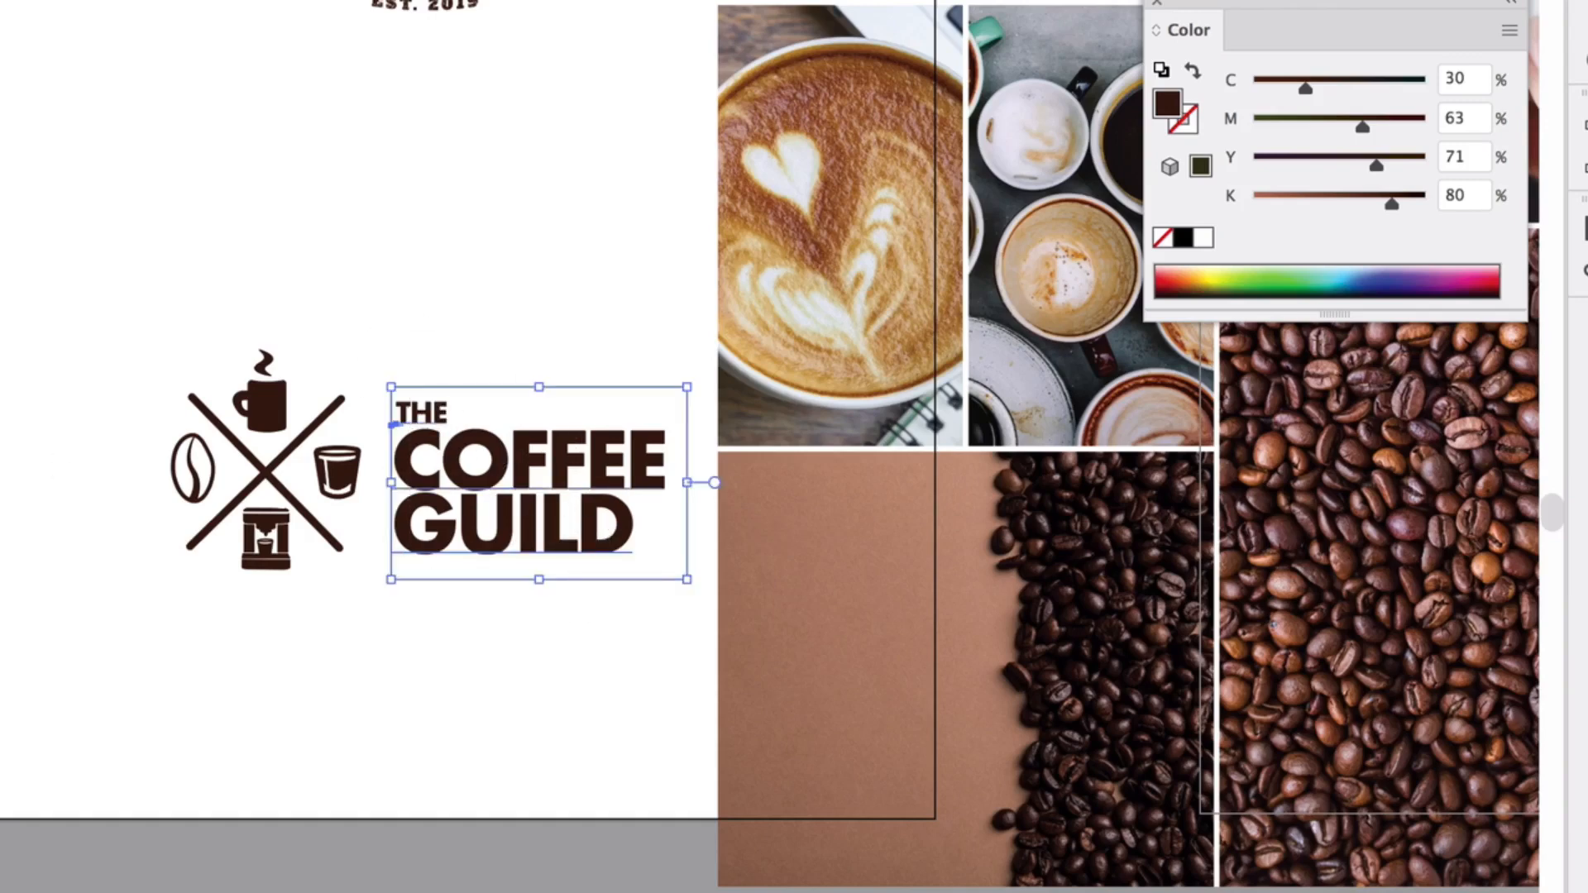
key(i)
click(803, 548)
key(v)
click(102, 127)
Fill the emblem's crossed lines with the tan sampled from the wordmark
click(300, 437)
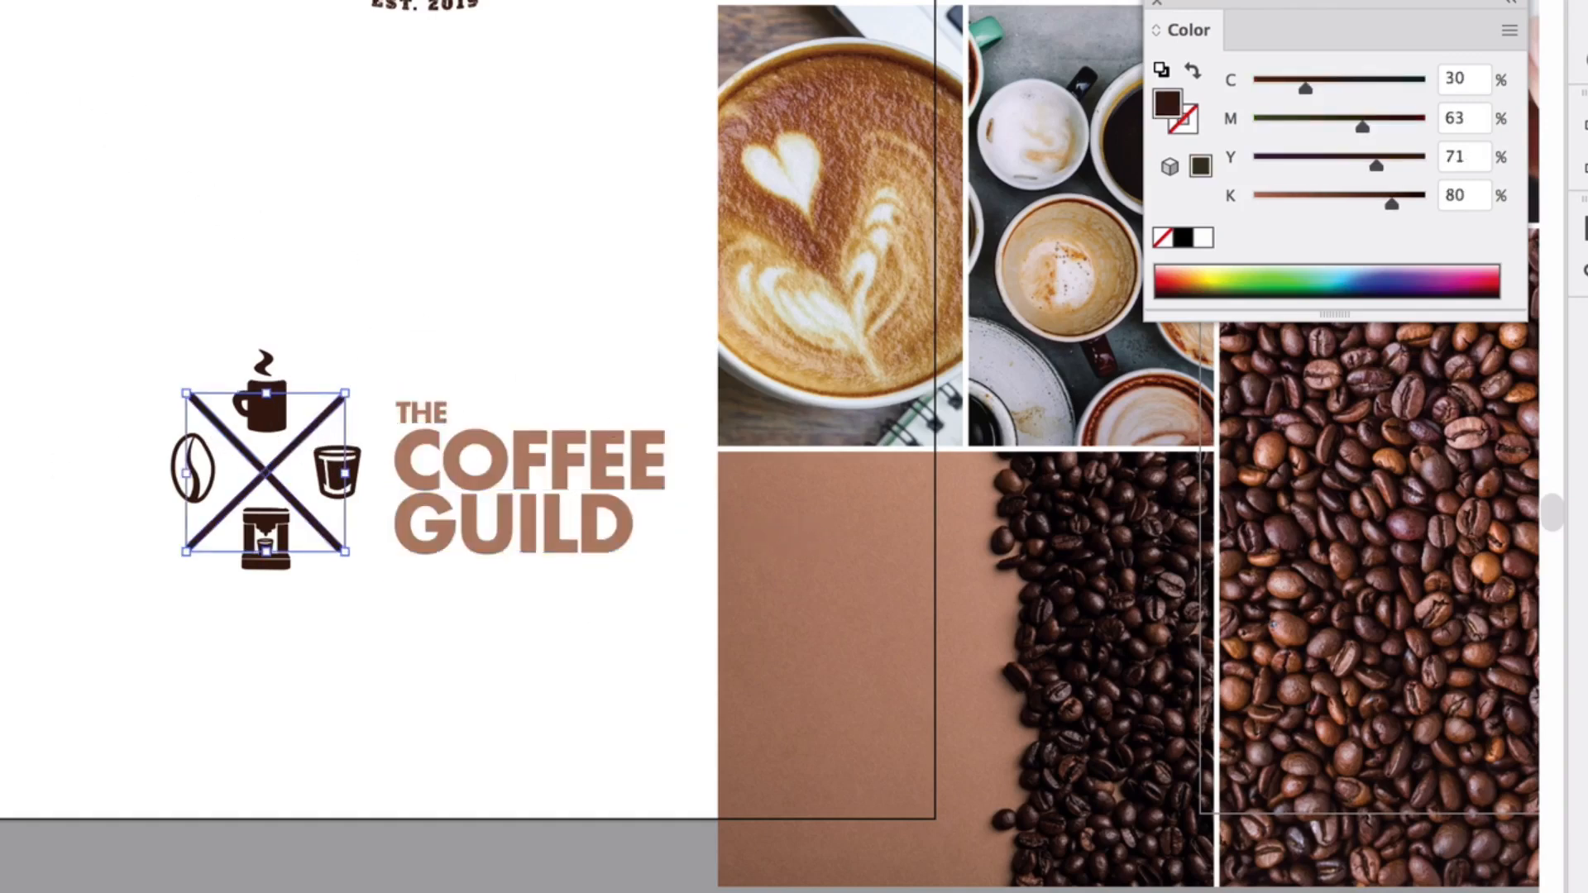
key(i)
click(483, 468)
key(v)
click(257, 281)
Try another sampled tone on the crossed lines and the wordmark together
click(329, 412)
shift+click(439, 464)
key(i)
click(192, 442)
key(v)
click(443, 347)
Try a color sampled from the photo collage on the four coffee icons and undo the last recoloring attempts
drag(238, 319, 293, 426)
shift+click(183, 478)
shift+click(332, 472)
shift+click(282, 561)
key(i)
click(728, 507)
key(v)
click(304, 212)
key(ctrl+z)
key(ctrl+z)
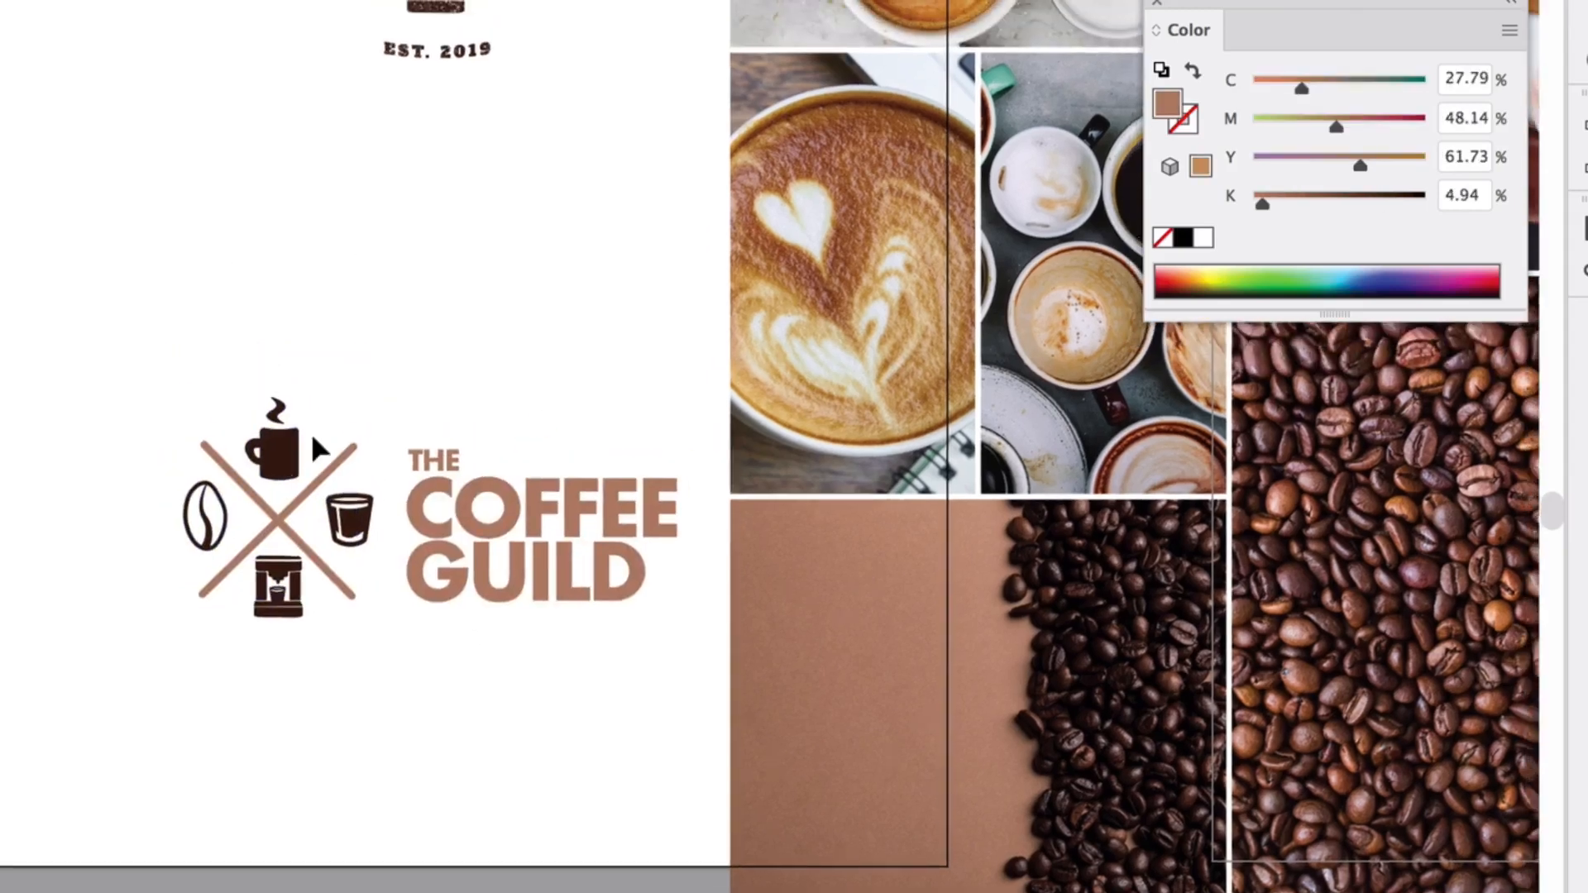
Fill the mug, glass, coffee machine and bean icons with a dark brown sampled from the photo's coffee beans
click(273, 446)
shift+click(349, 517)
shift+click(278, 588)
shift+click(205, 517)
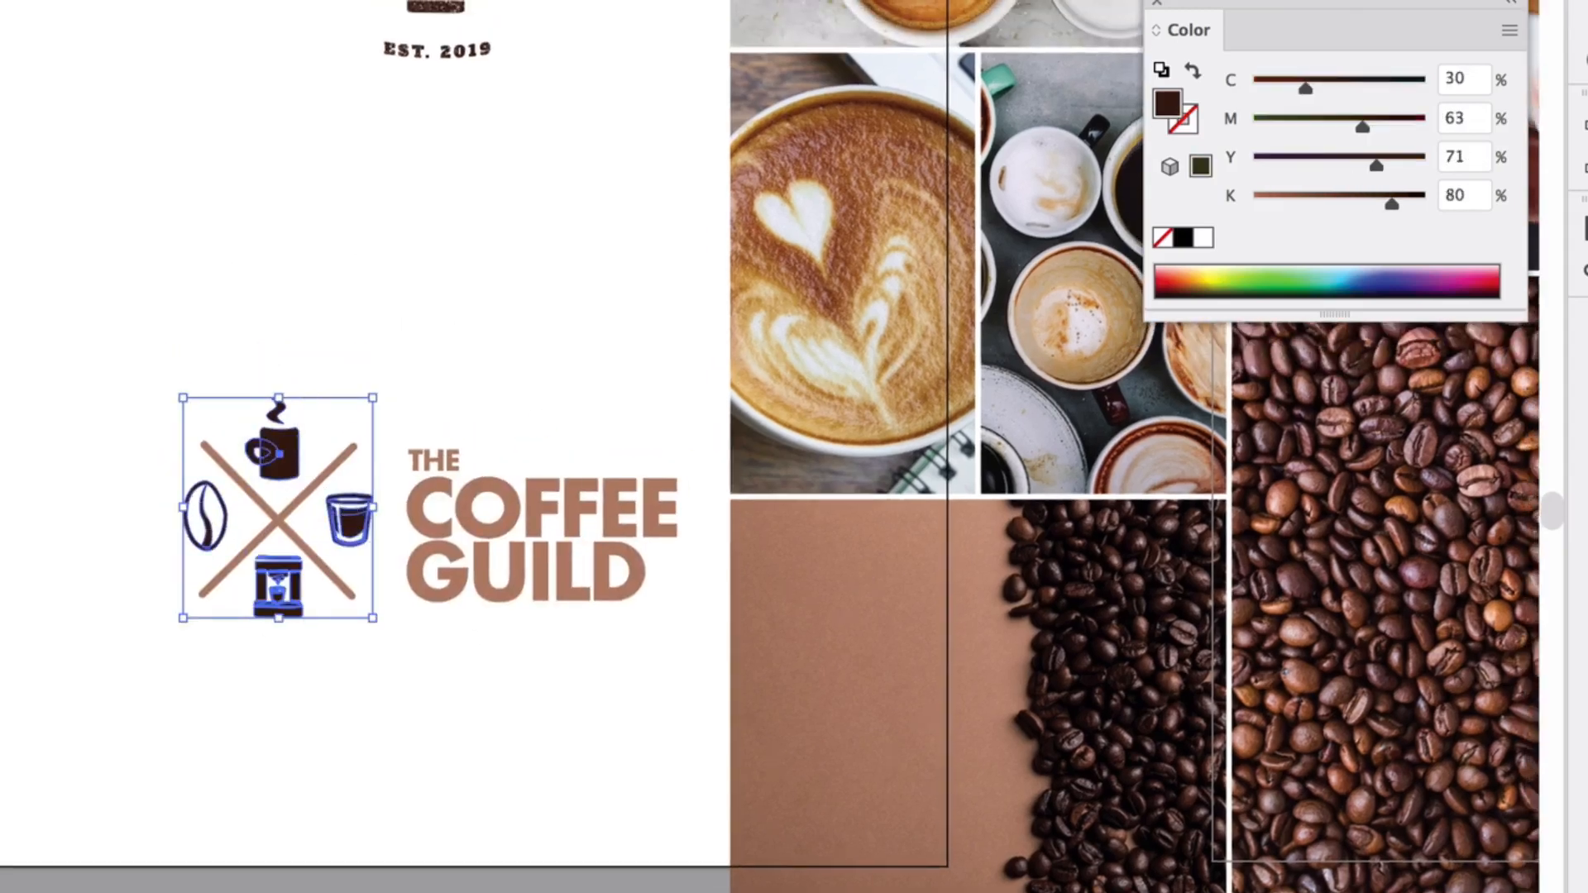
key(i)
click(1009, 680)
click(1025, 736)
key(v)
click(365, 293)
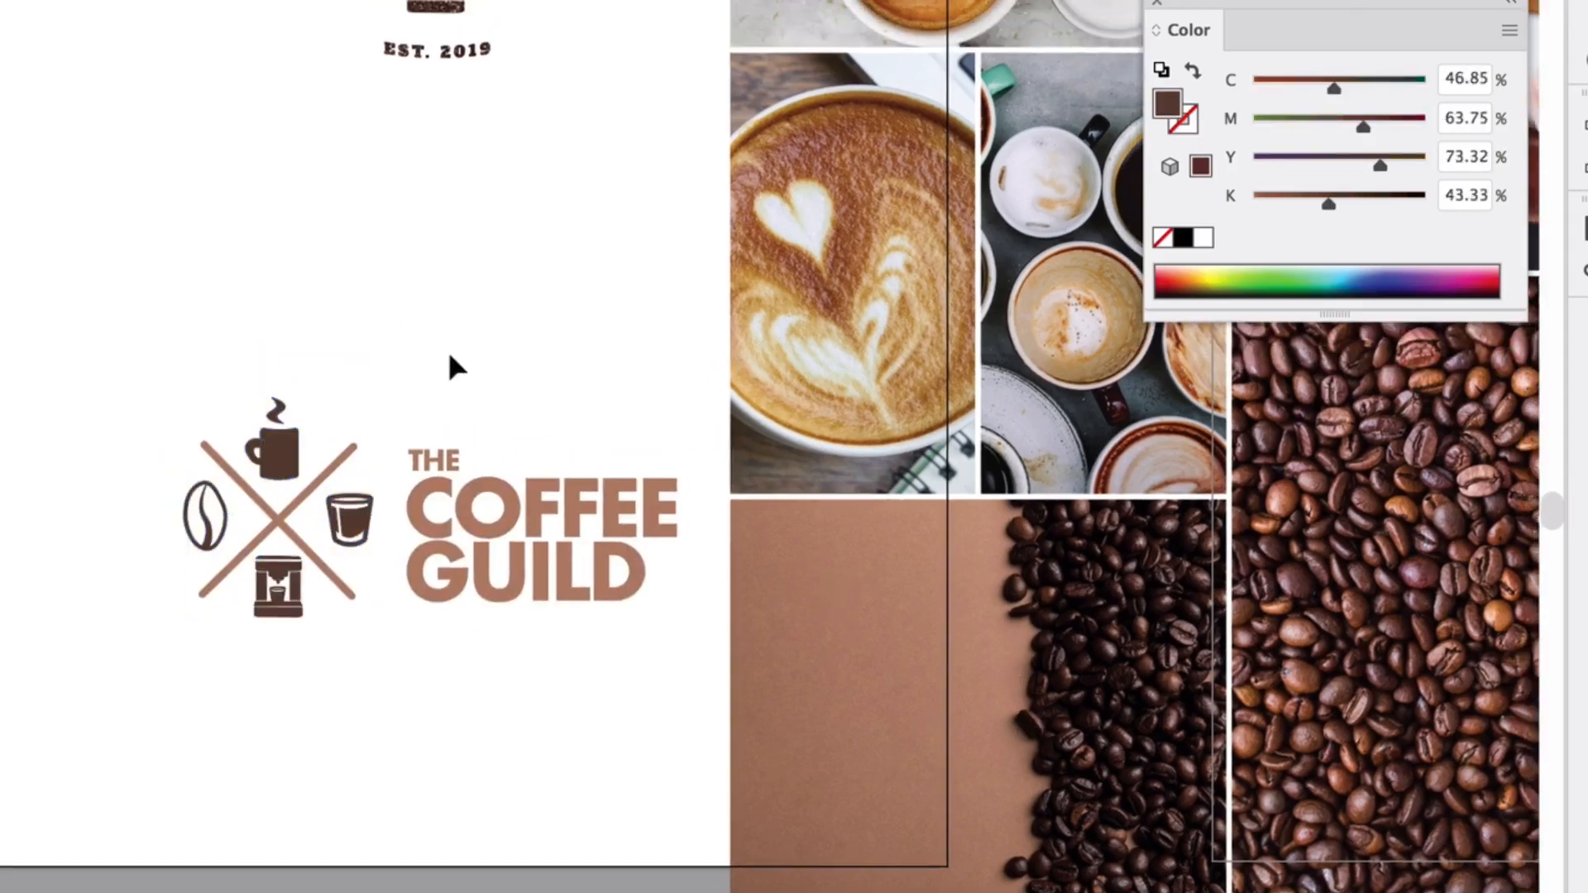
Fill the THE COFFEE GUILD wordmark with the dark brown sampled from the bean icon
drag(580, 427, 443, 536)
click(372, 671)
key(i)
click(140, 563)
key(v)
key(super+shift+a)
Apply a color sampled from the crossed-icon emblem to the wordmark beside it
scroll(216, 572, down, 4)
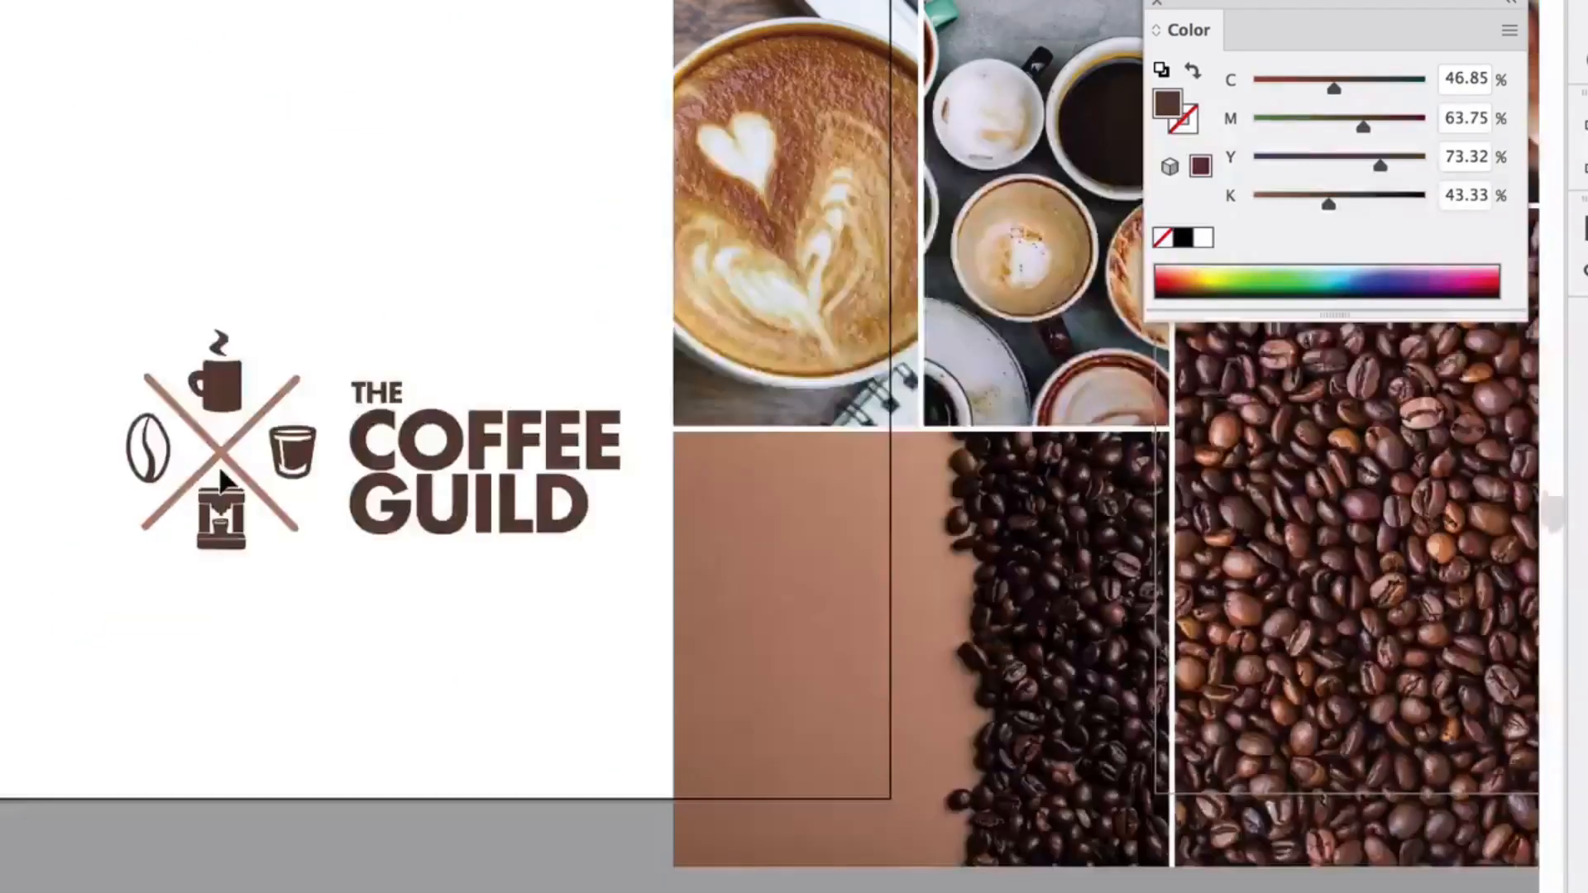
scroll(216, 546, up, 2)
click(377, 495)
key(i)
click(228, 542)
key(v)
click(221, 665)
scroll(465, 687, up, 2)
scroll(464, 694, up, 2)
scroll(468, 705, right, 2)
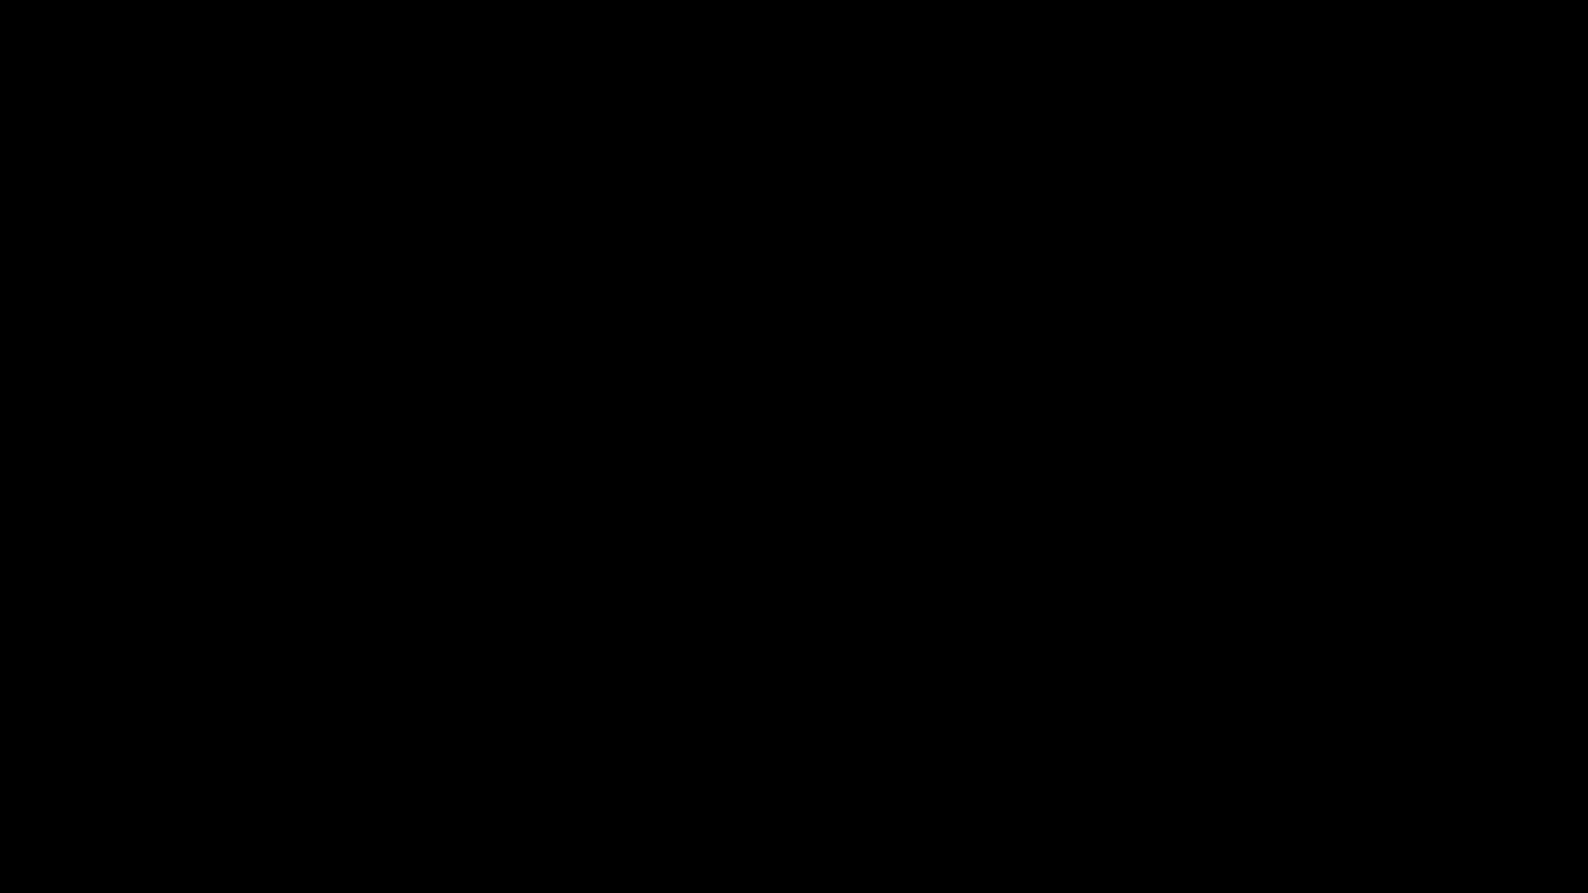